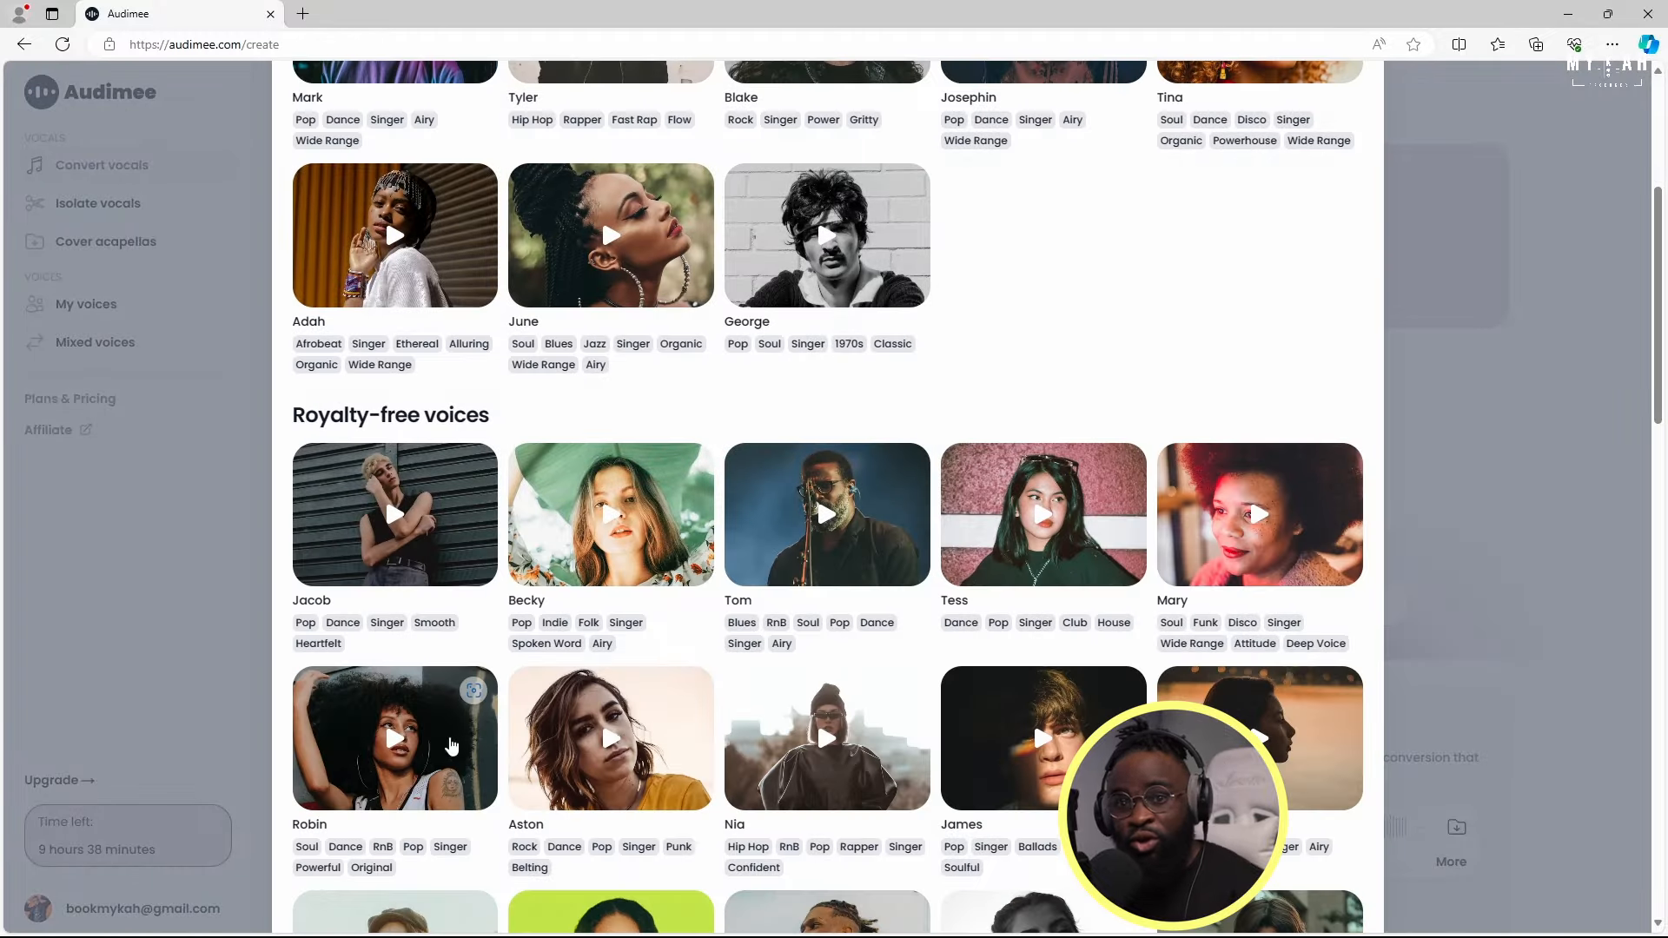
Browse the royalty-free voices in the voice library.
scroll(777, 741, "down", 4)
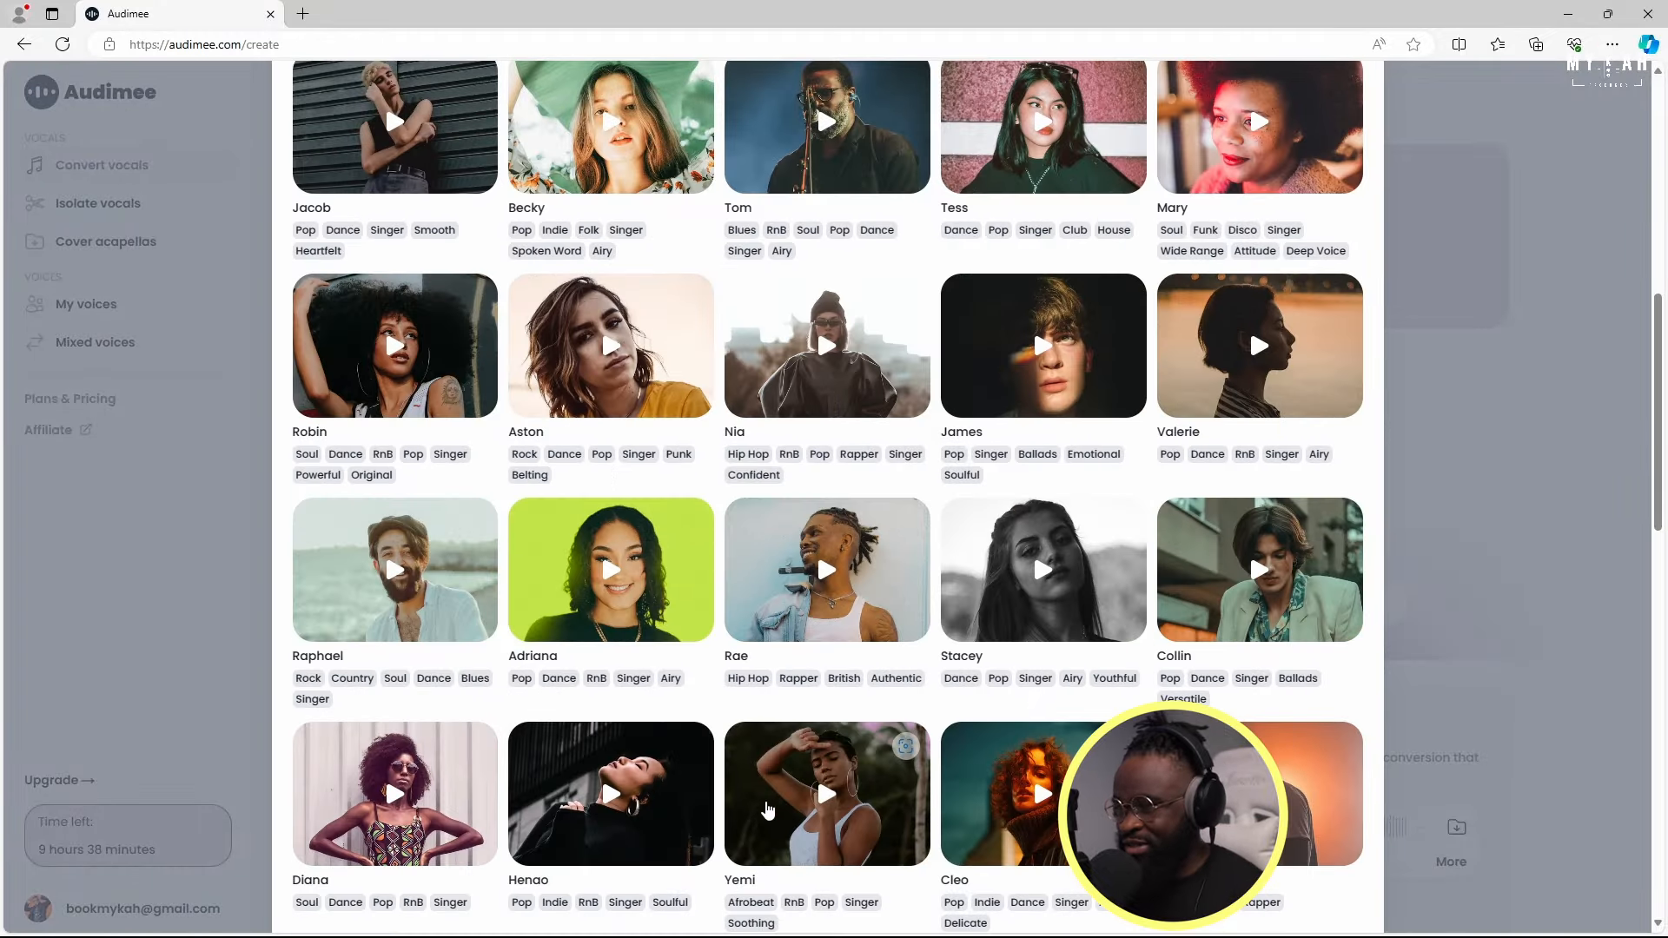
scroll(849, 825, "down", 3)
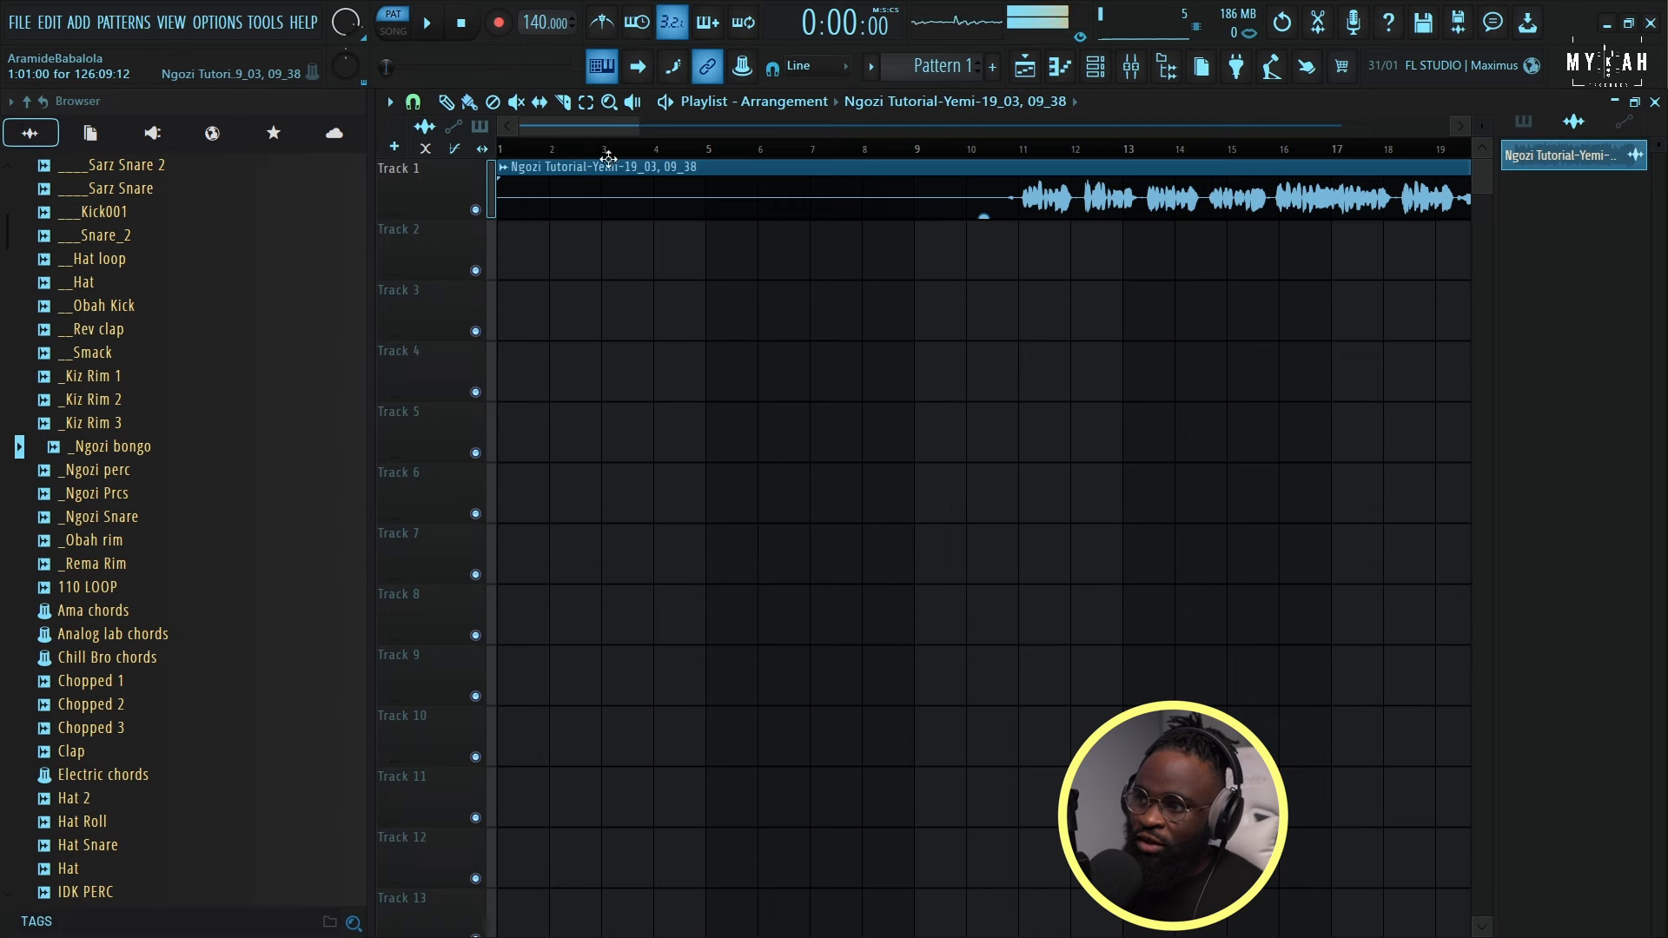
Set the project tempo to 115 BPM.
scroll(613, 157, "down", 5)
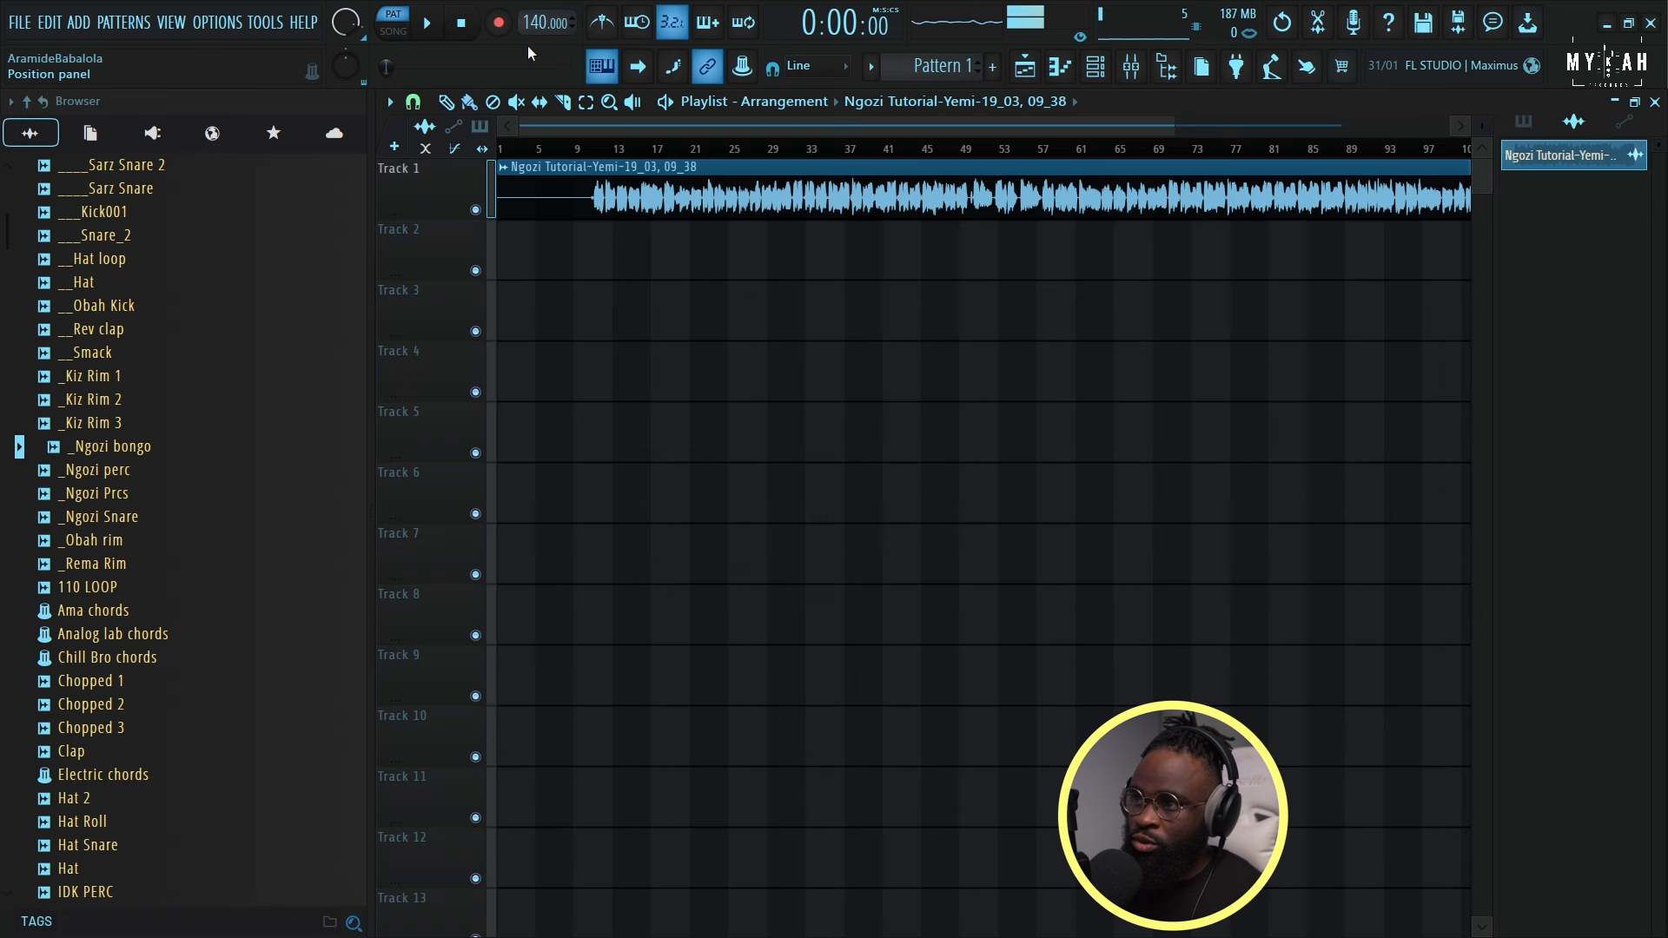
left_click_drag(528, 14, 528, 37)
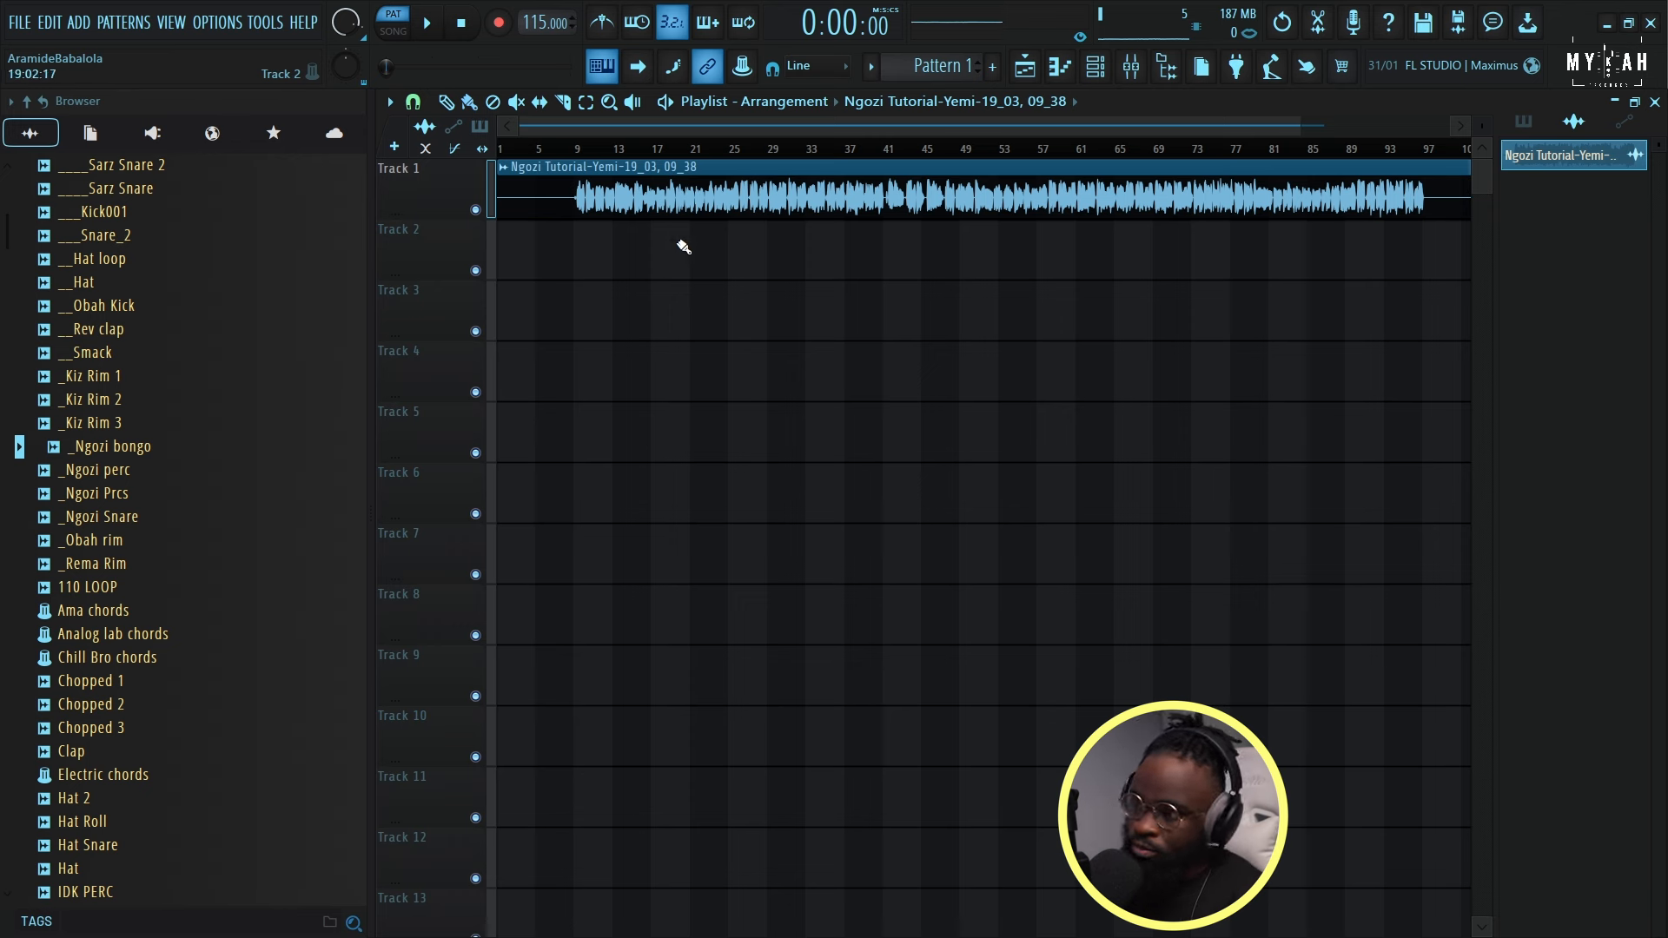
Lower the vocal clip's gain on Track 1 to -7.8 dB and play it back from several points in the song.
left_click_drag(979, 212, 983, 214)
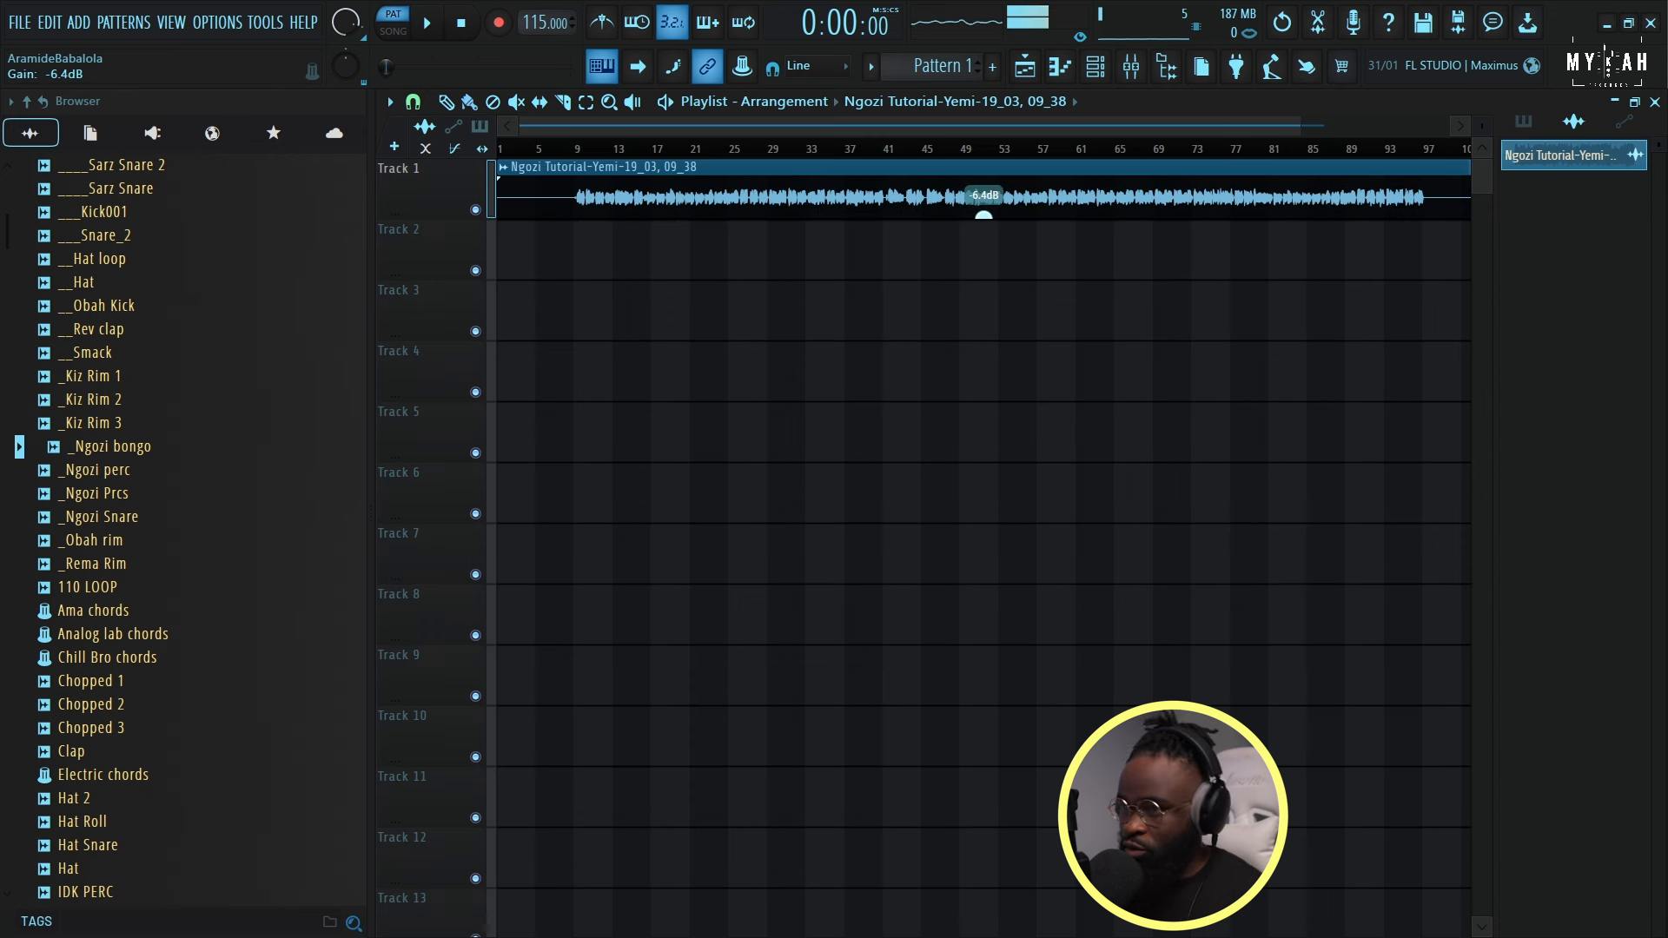
left_click(576, 155)
scroll(599, 152, "down", 1)
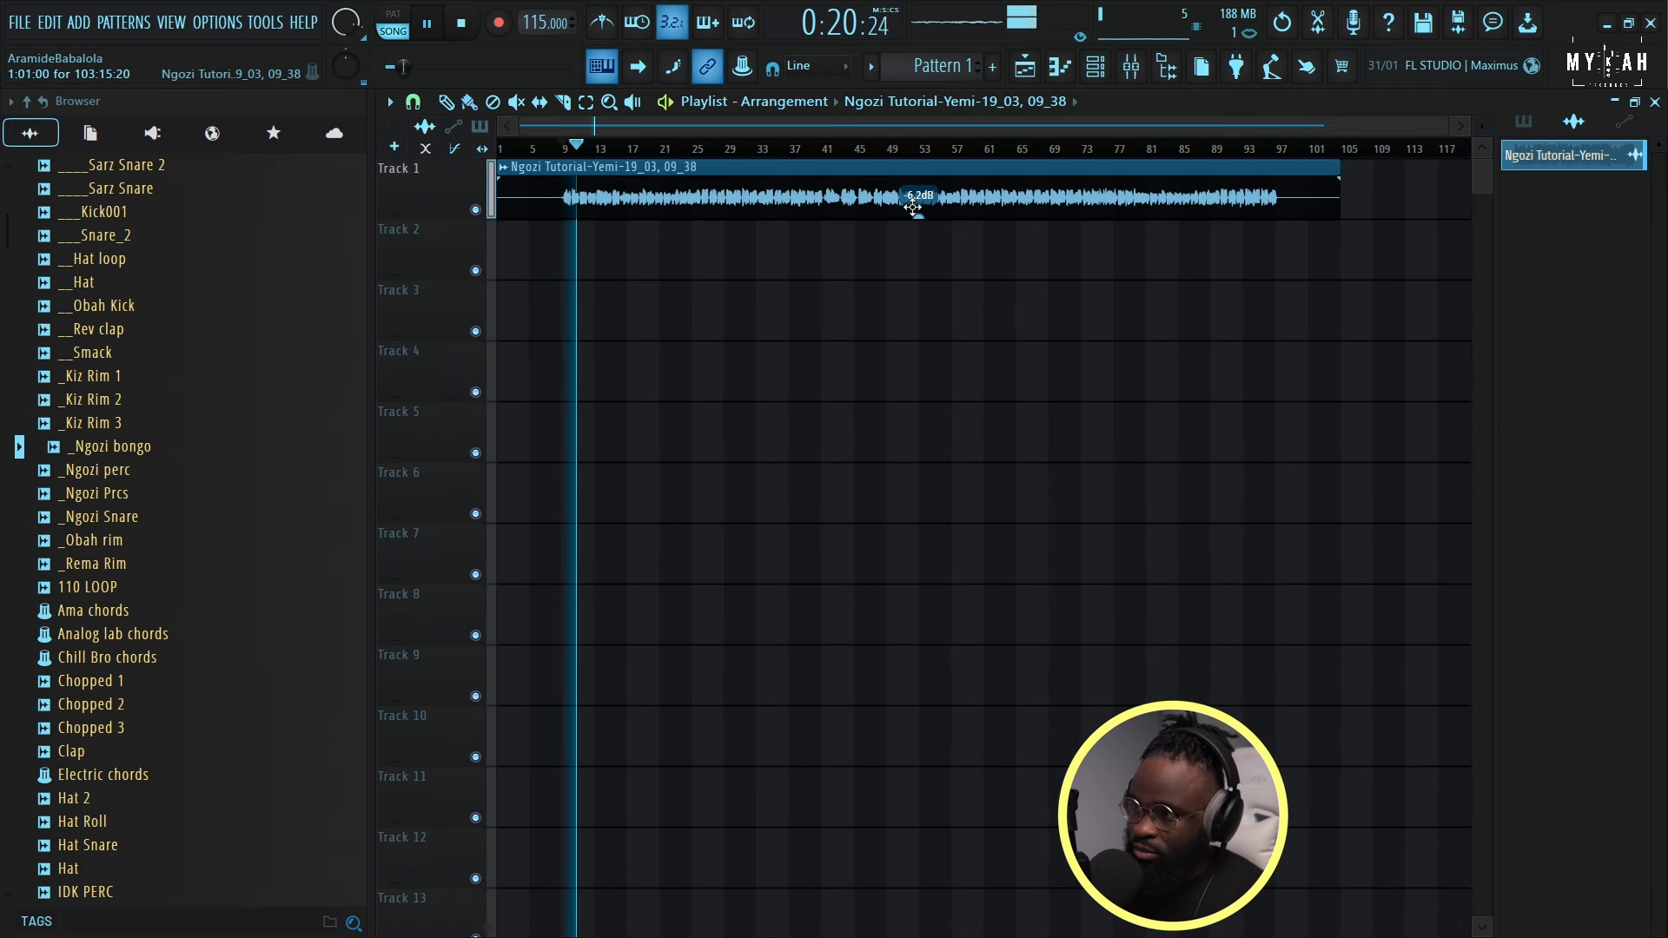
left_click_drag(918, 214, 918, 217)
key("space")
left_click_drag(948, 155, 1006, 160)
left_click(825, 149)
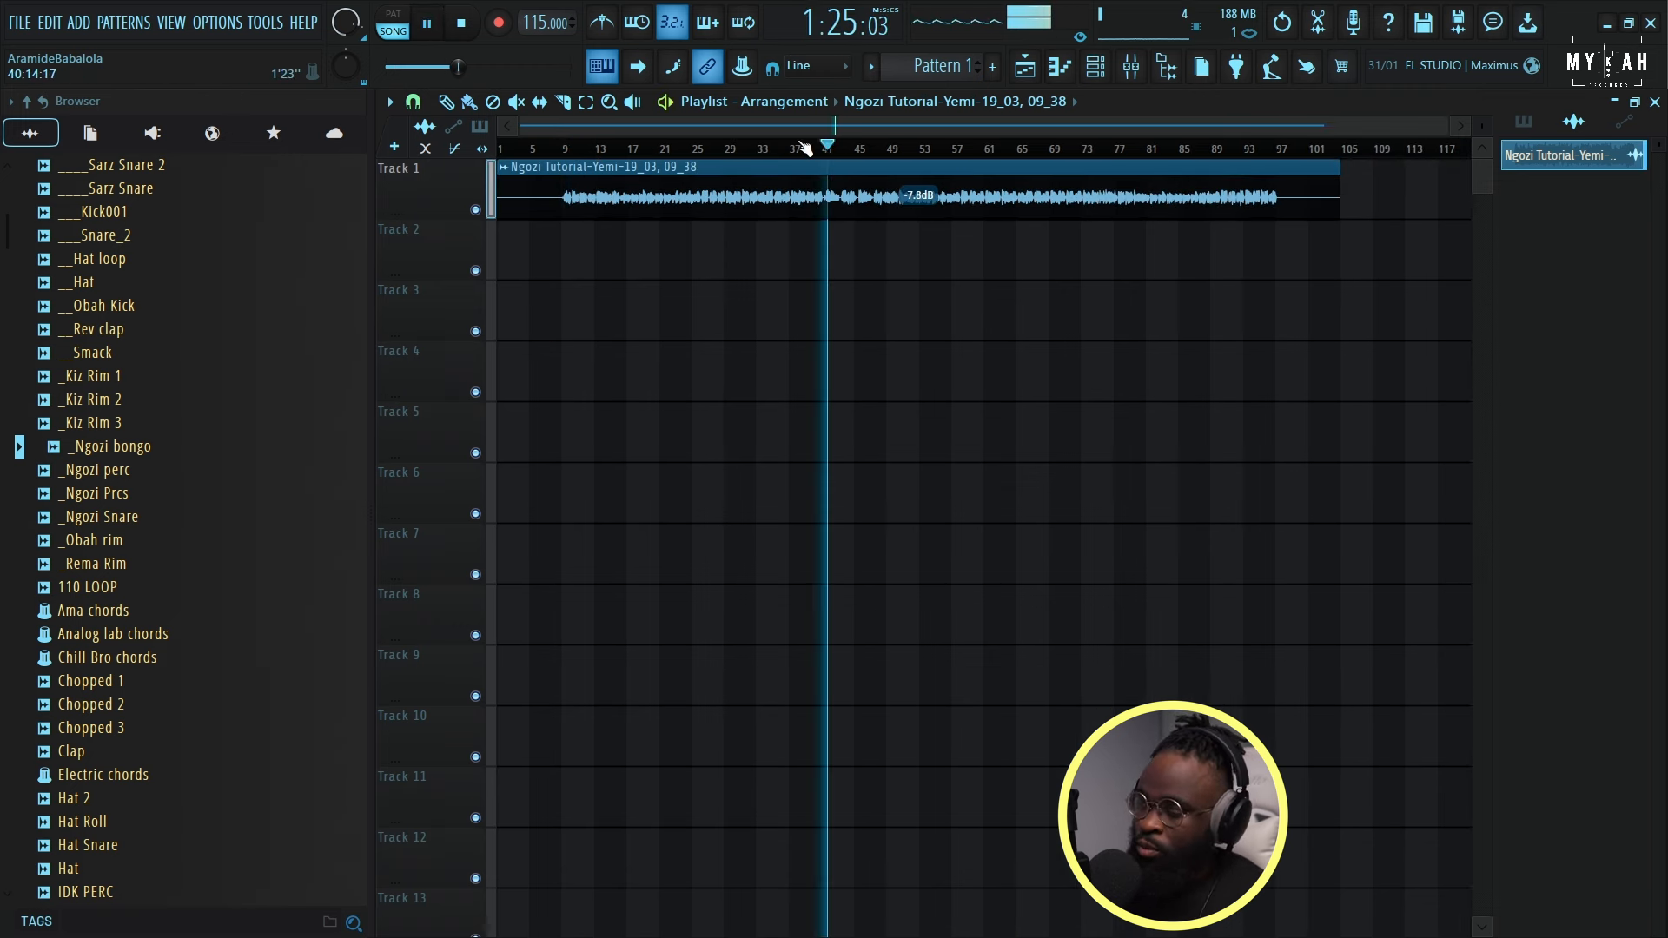
Show the mixer and load Fruity Parametric EQ 2 in the first effect slot of the vocal's mixer track.
double_click(945, 178)
key("F9")
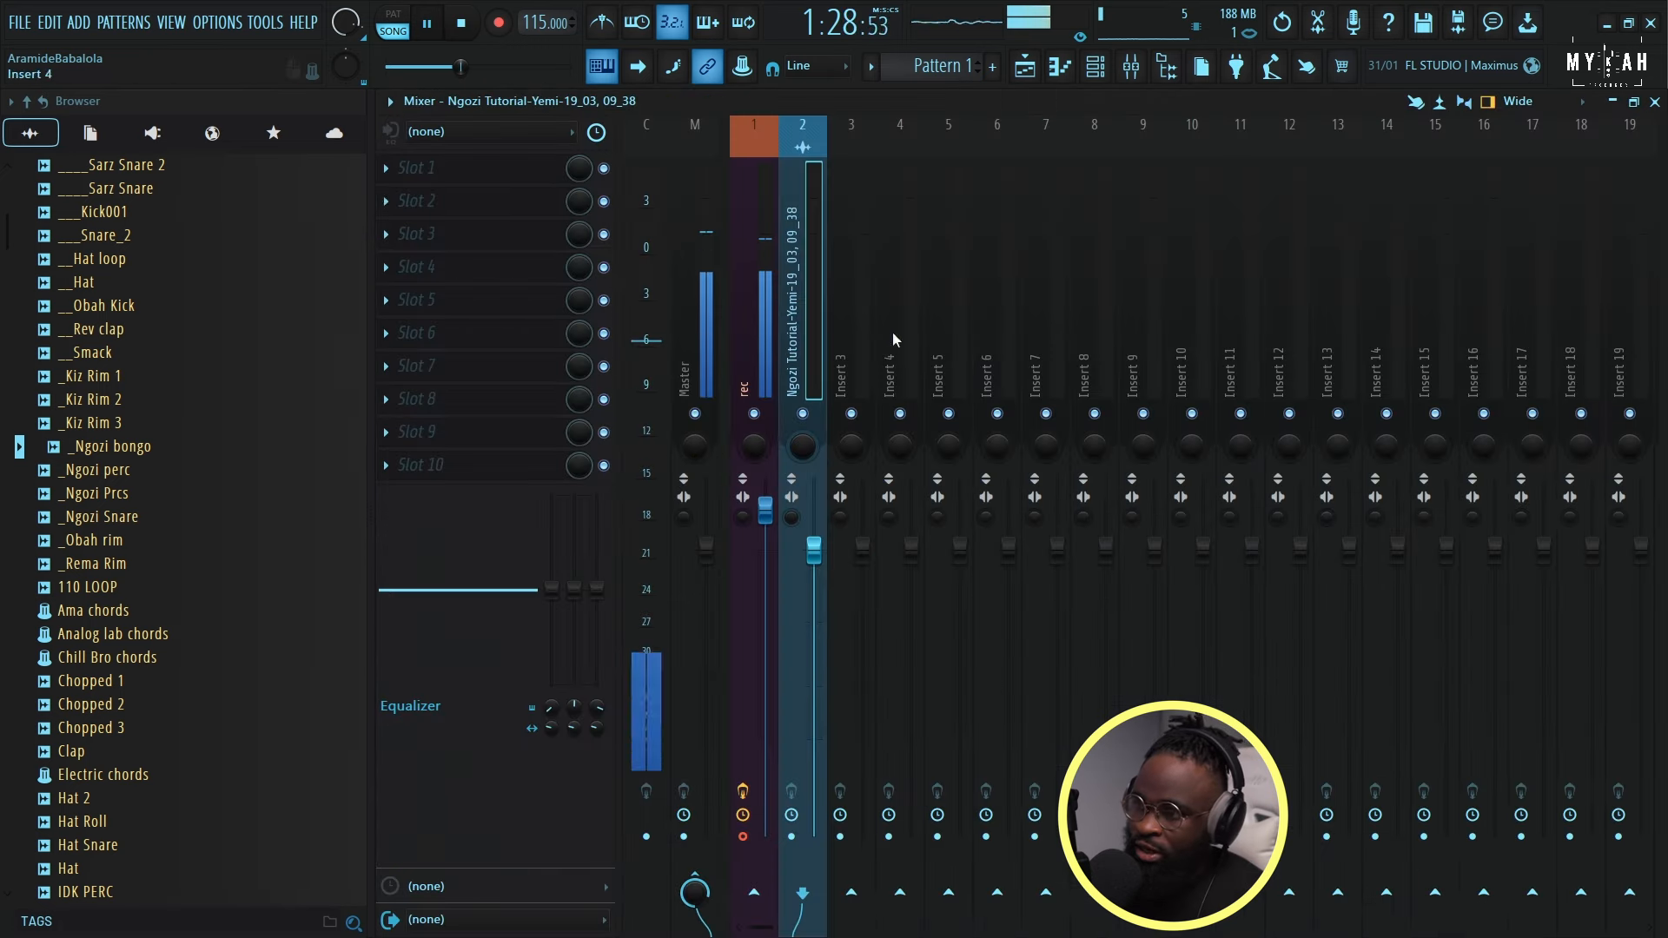
left_click(504, 186)
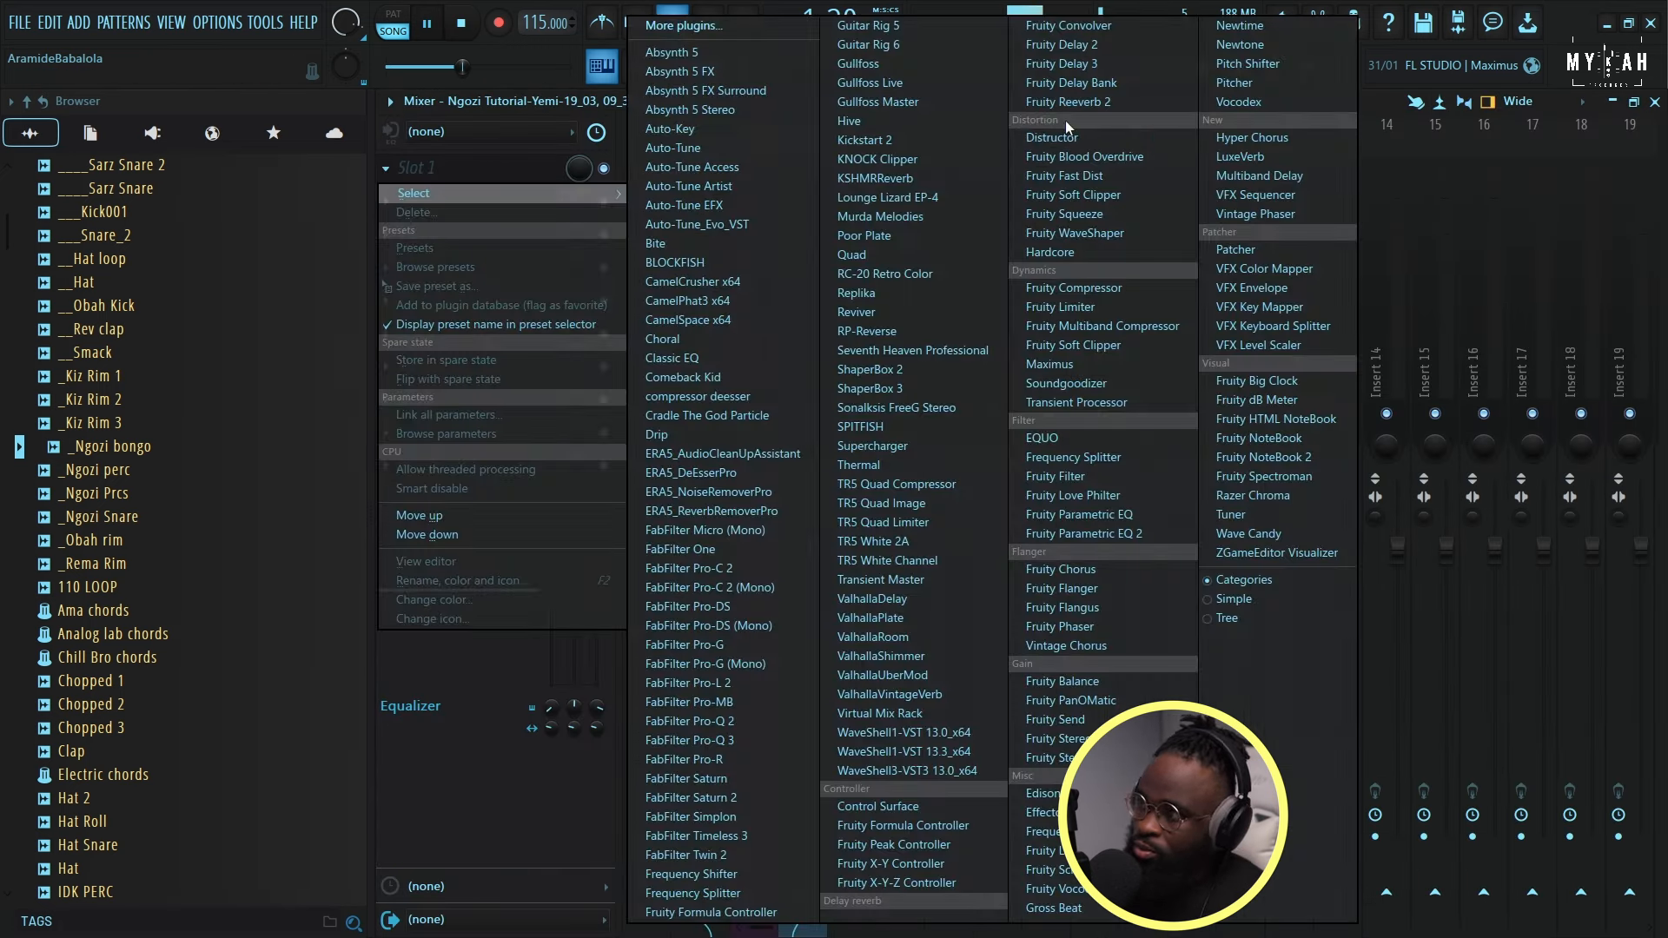
left_click(1102, 531)
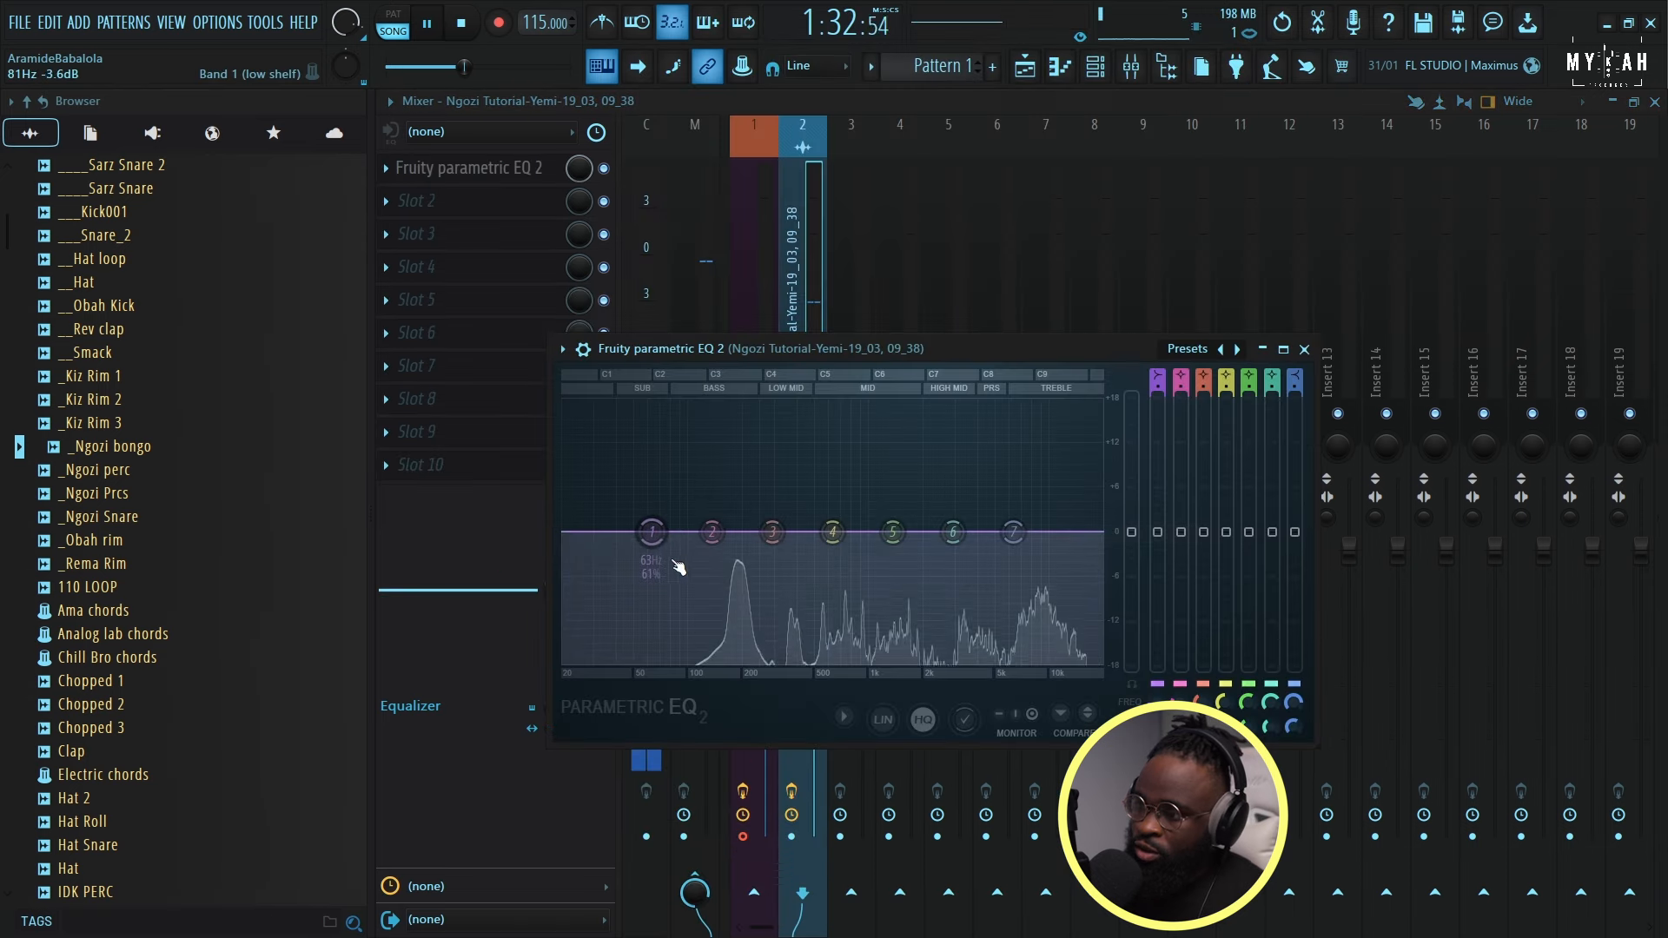
Cut the vocal's low end with EQ band 1, using the Steep 8 order at about 110 Hz.
right_click(669, 660)
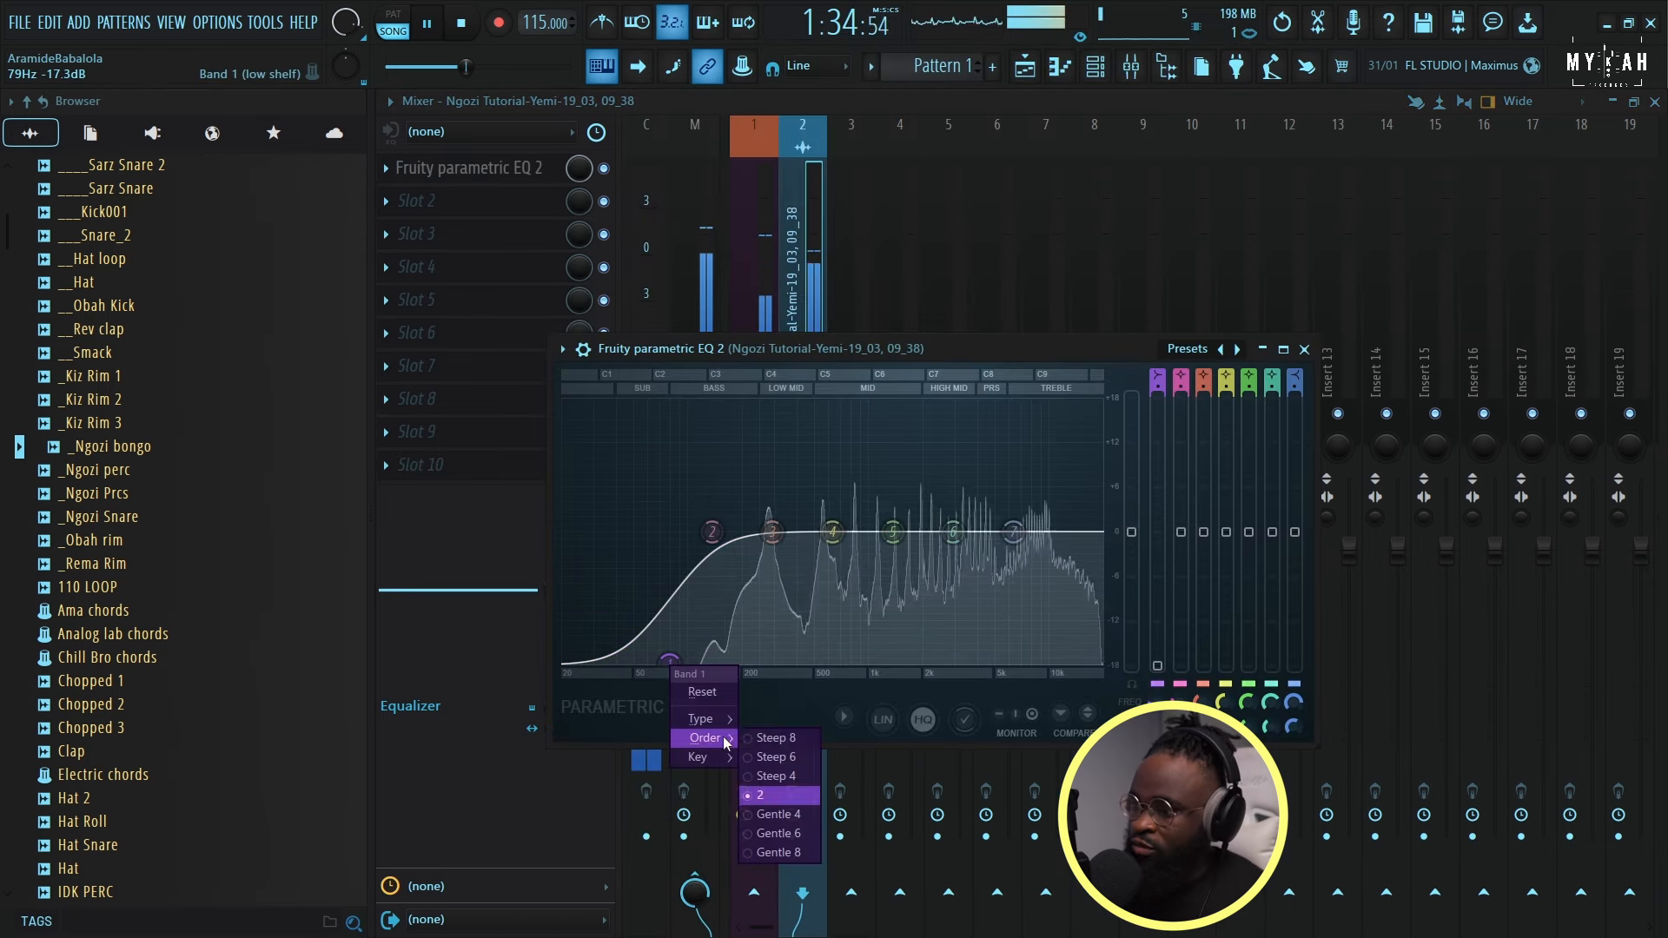
left_click(778, 736)
left_click_drag(690, 667, 702, 664)
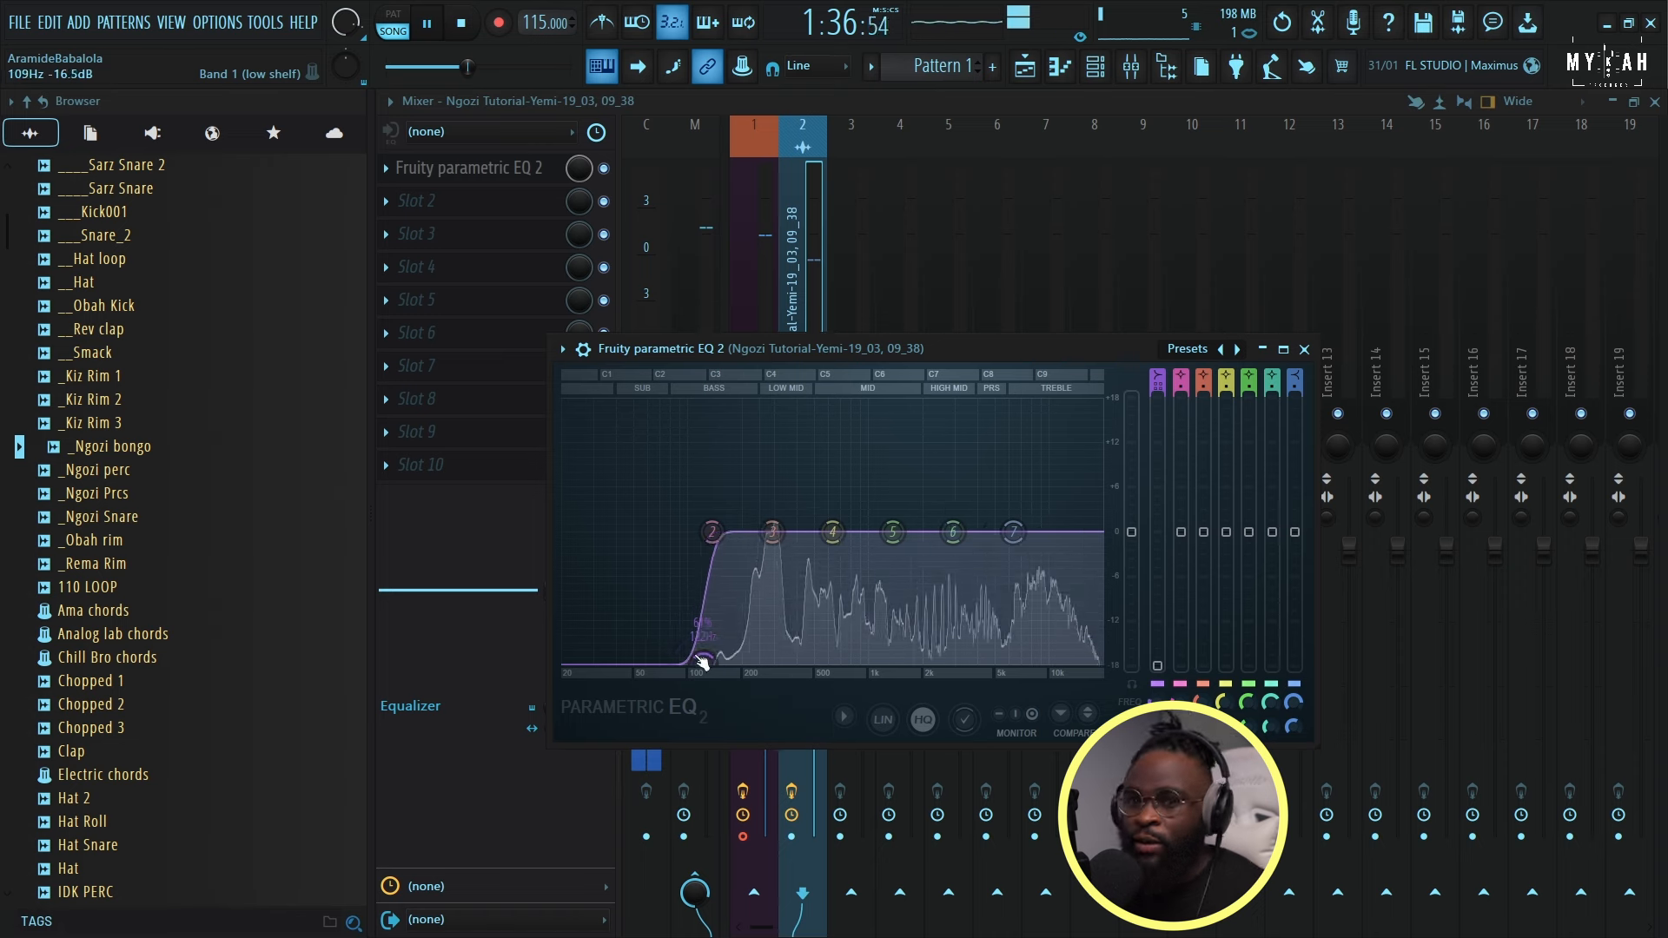
Add Poor Plate in the vocal's second effect slot with Dry about -1.7 dB and Wet about -15.7 dB, and return to the playlist.
left_click(451, 201)
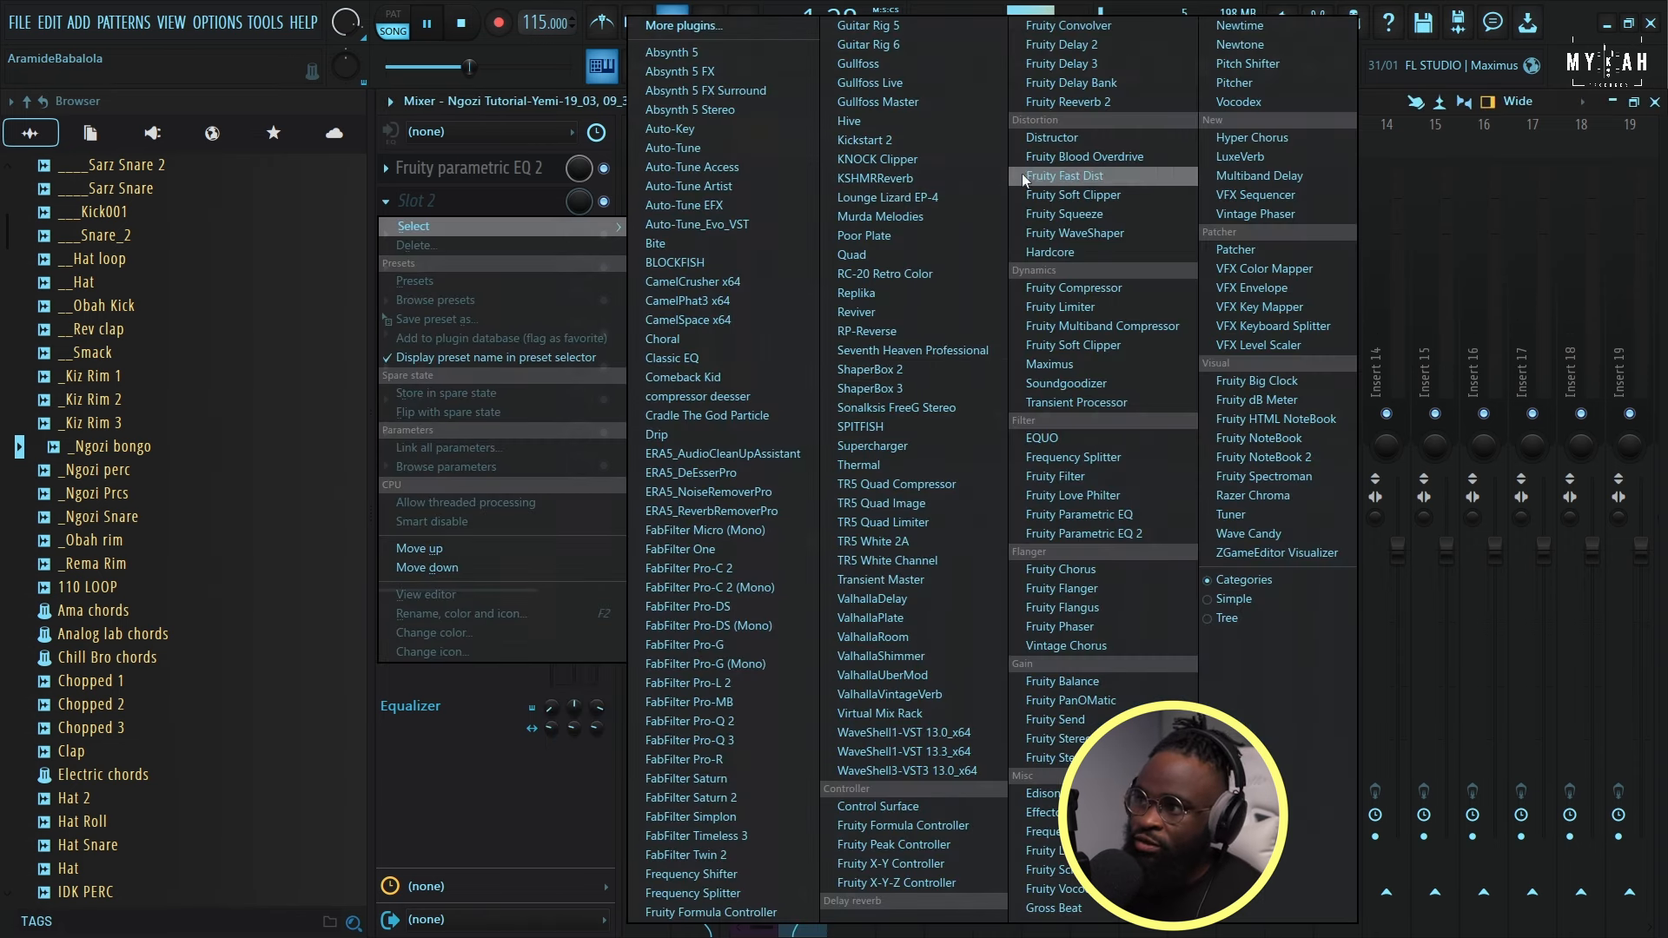
left_click(871, 240)
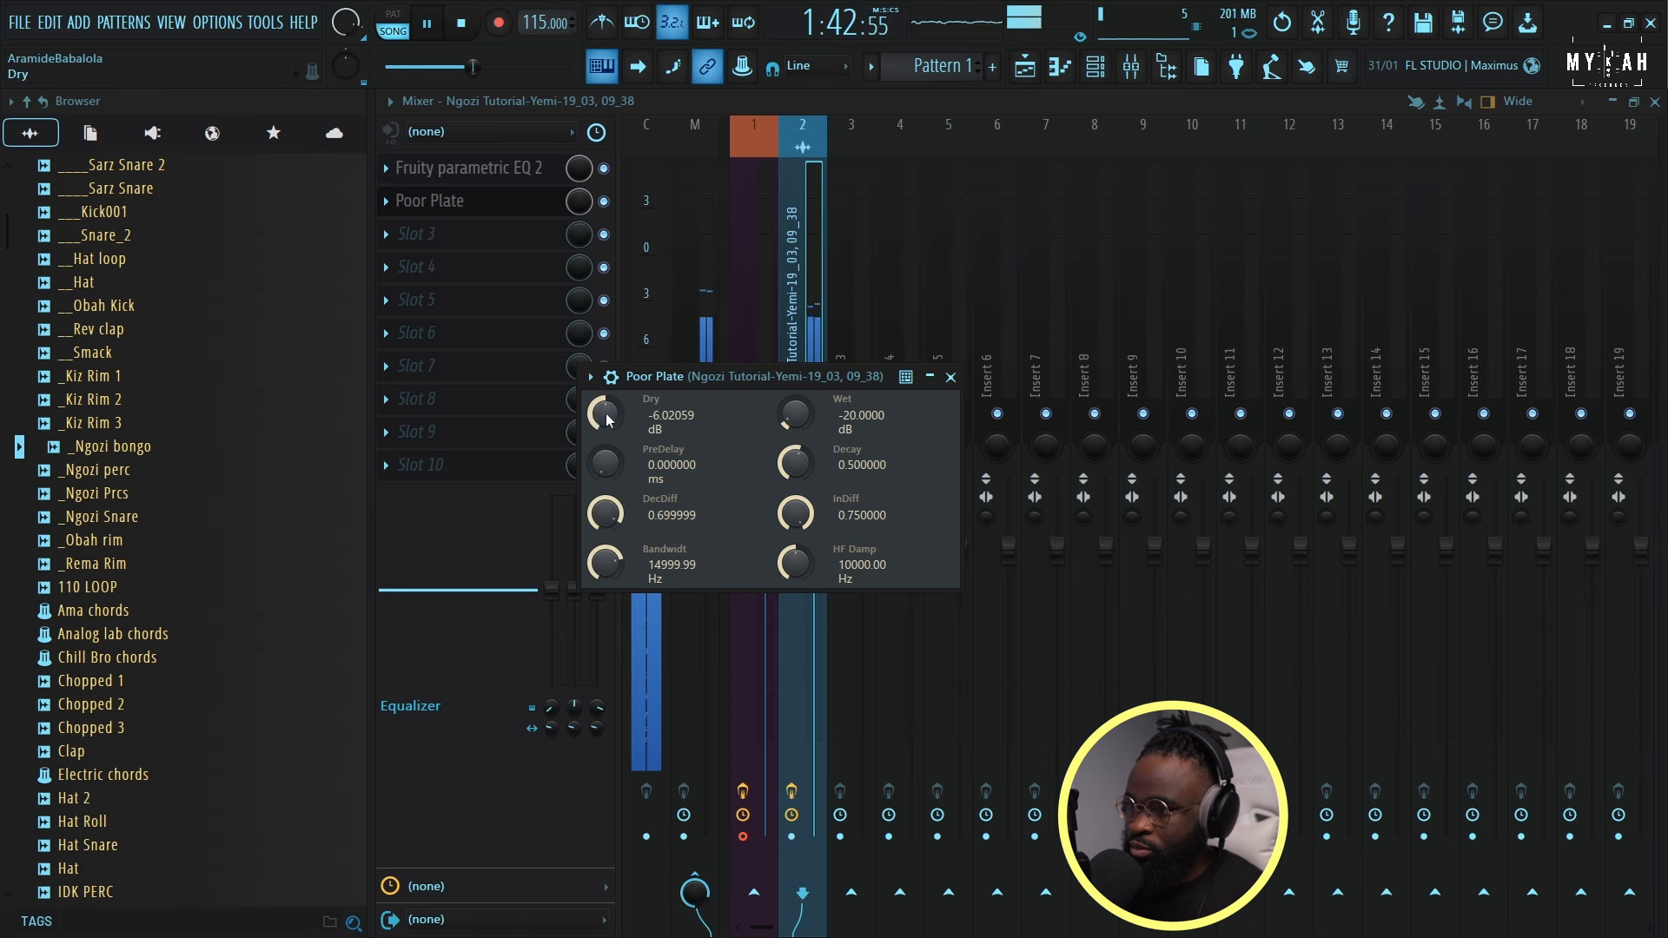
left_click_drag(781, 414, 781, 404)
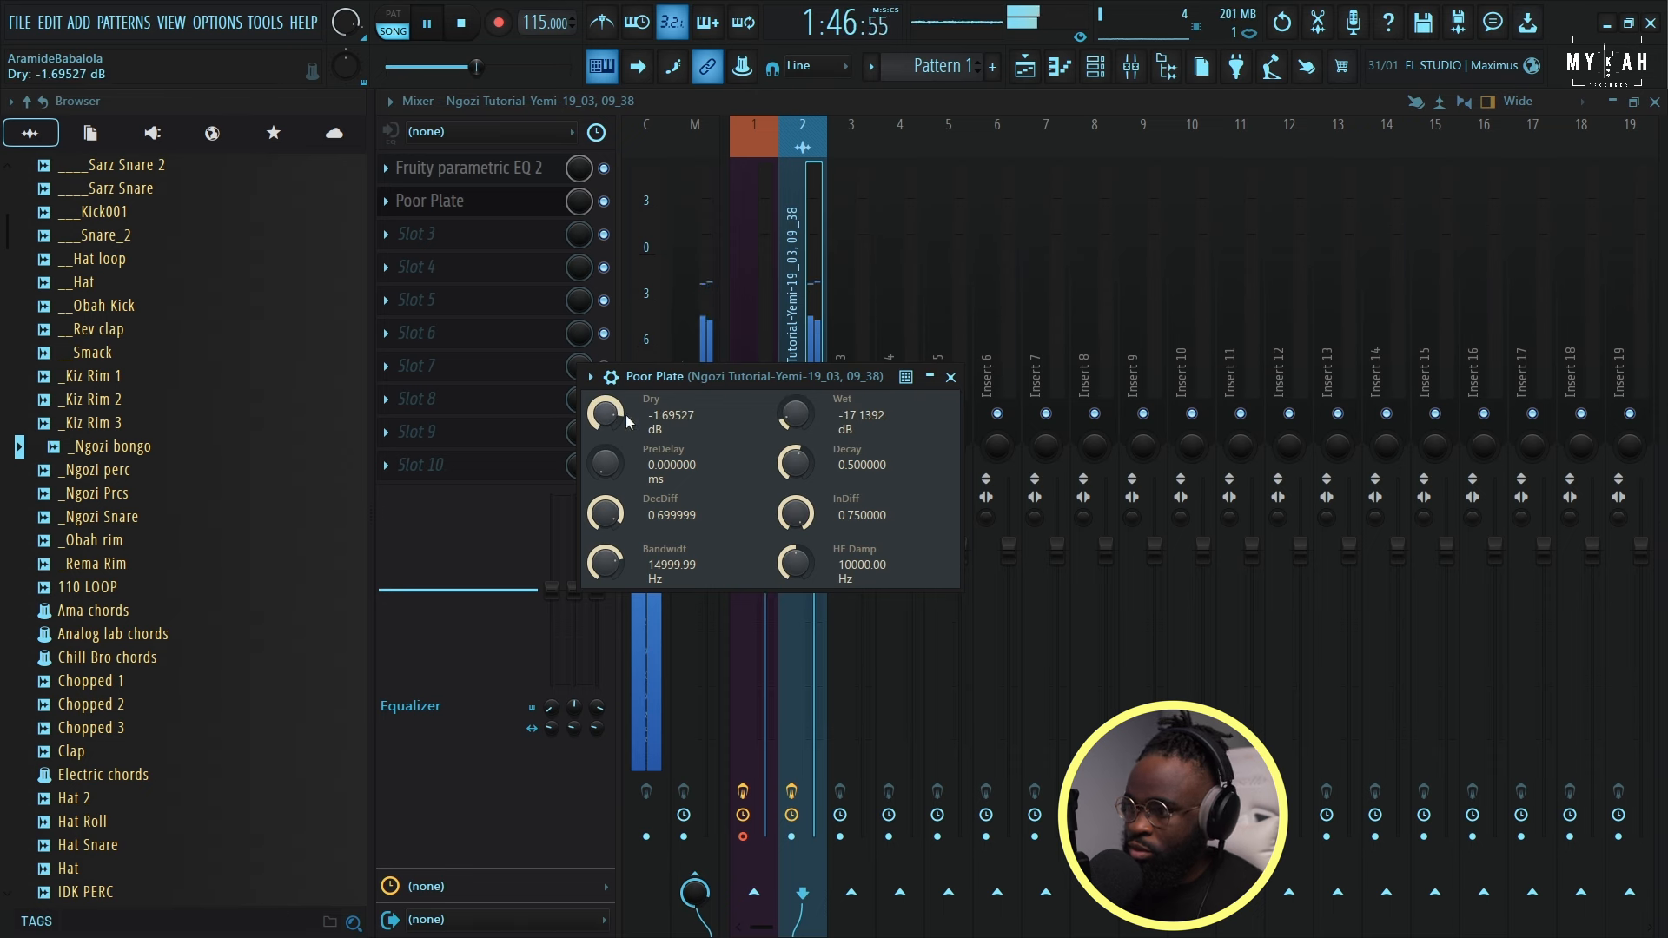
left_click_drag(793, 420, 793, 415)
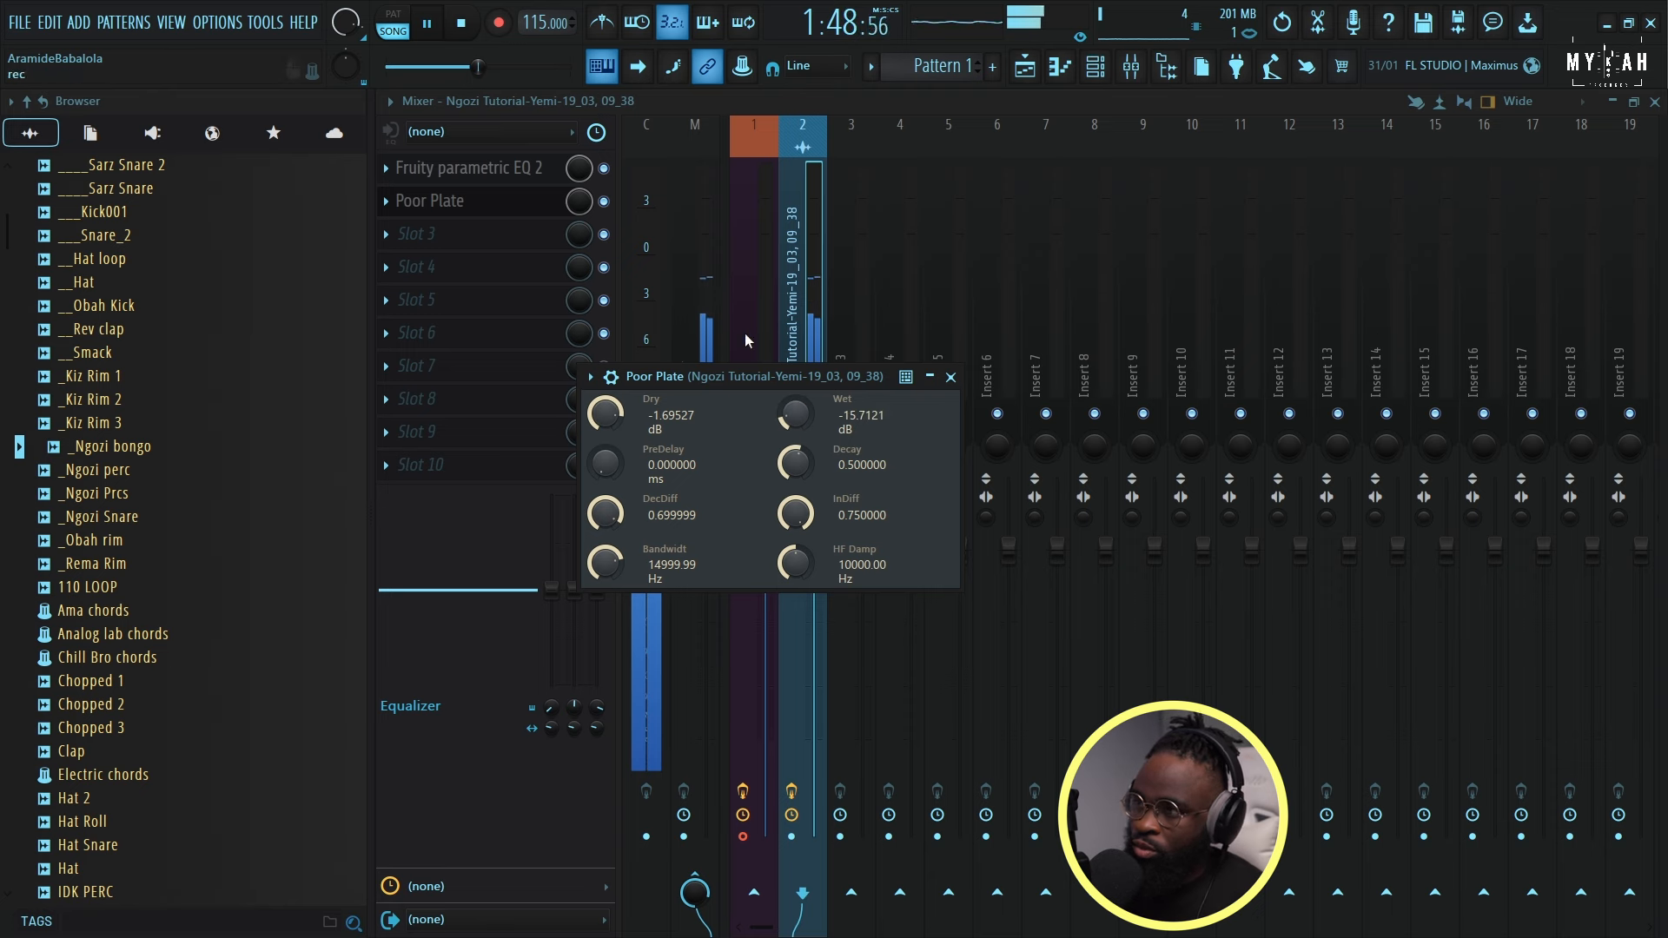
left_click(1025, 66)
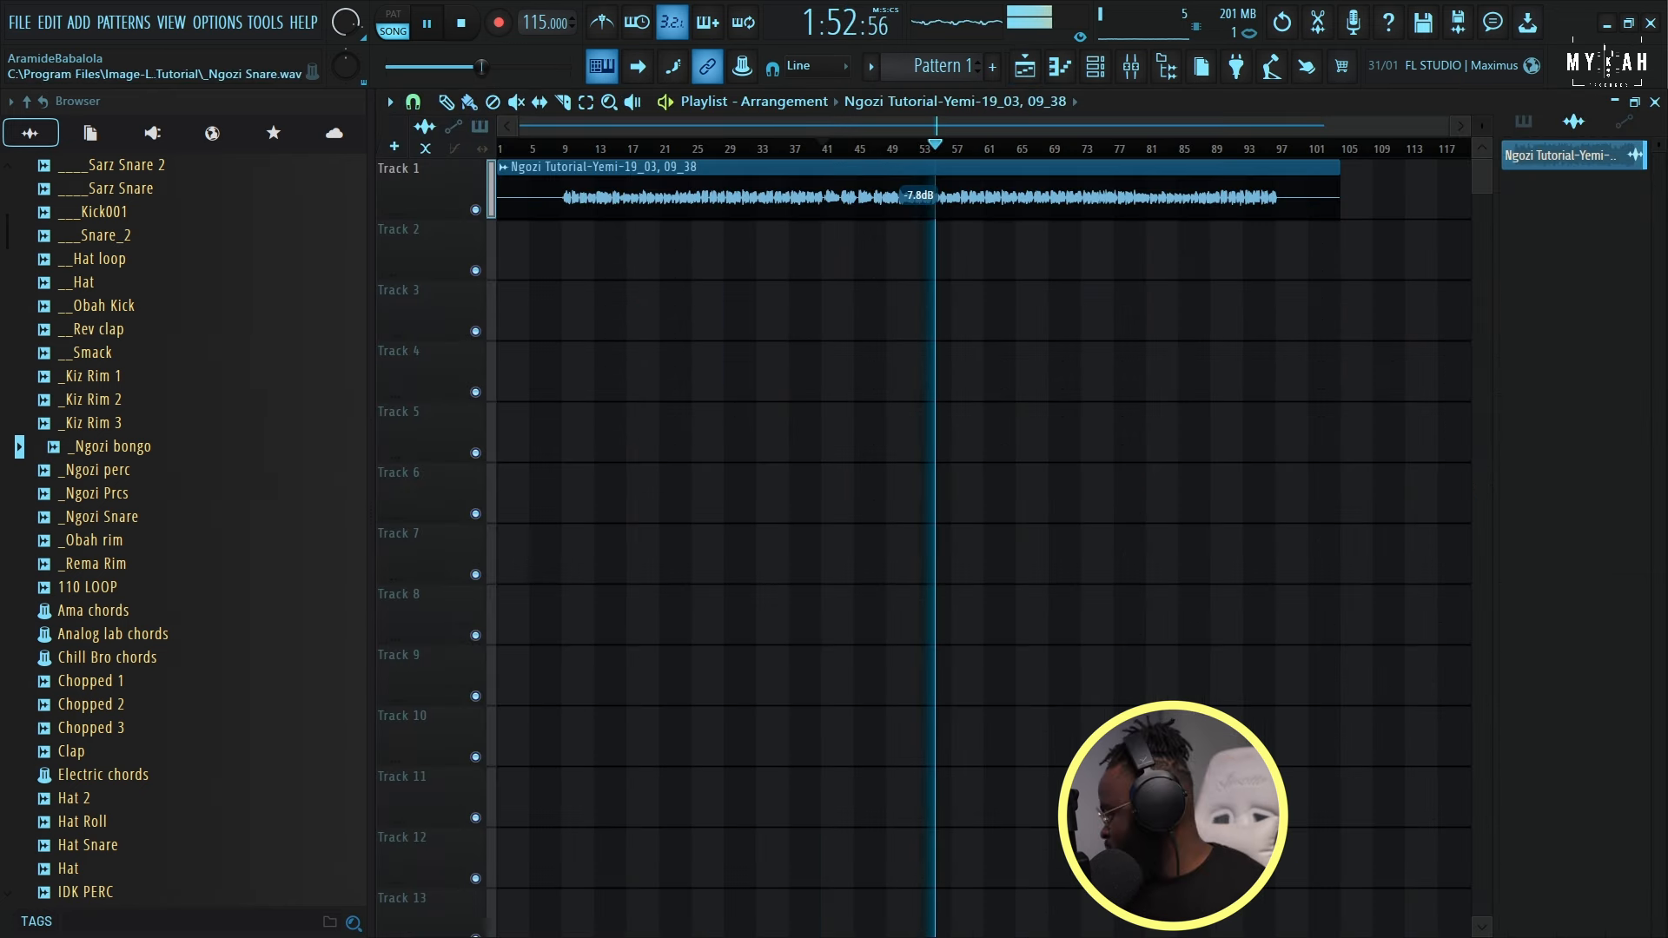
key("space")
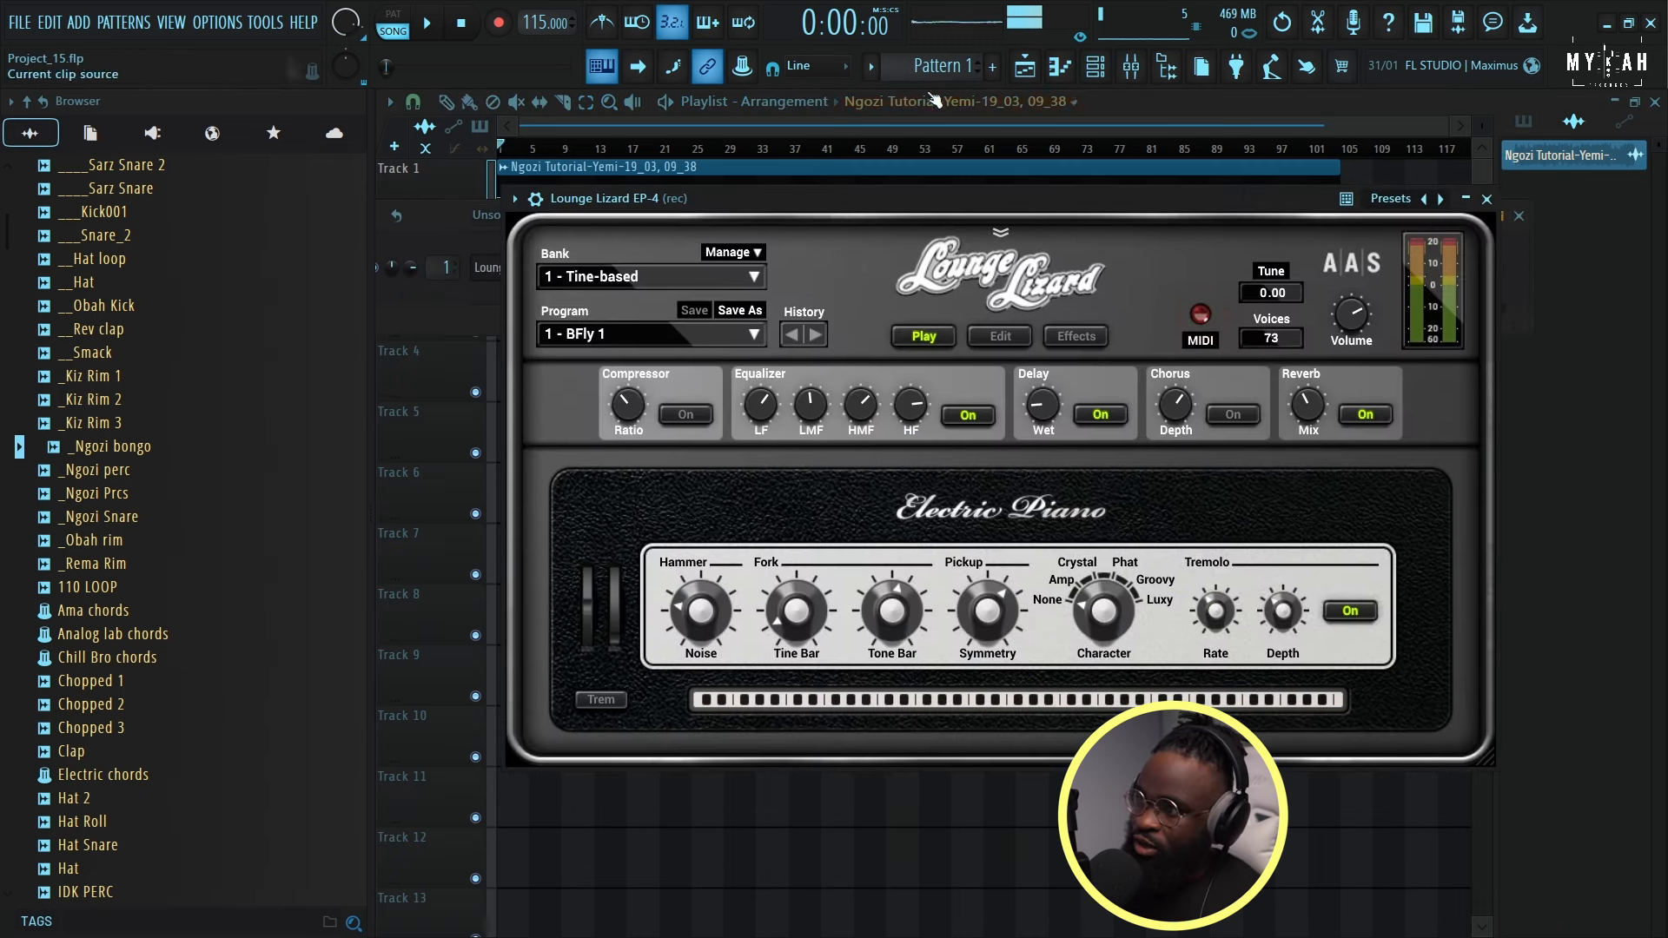
Name the pattern Ep and draw its opening chord of D#4, A#4, D#5 and F#5 in the Lounge Lizard EP-4 piano roll.
left_click(875, 68)
left_click(978, 94)
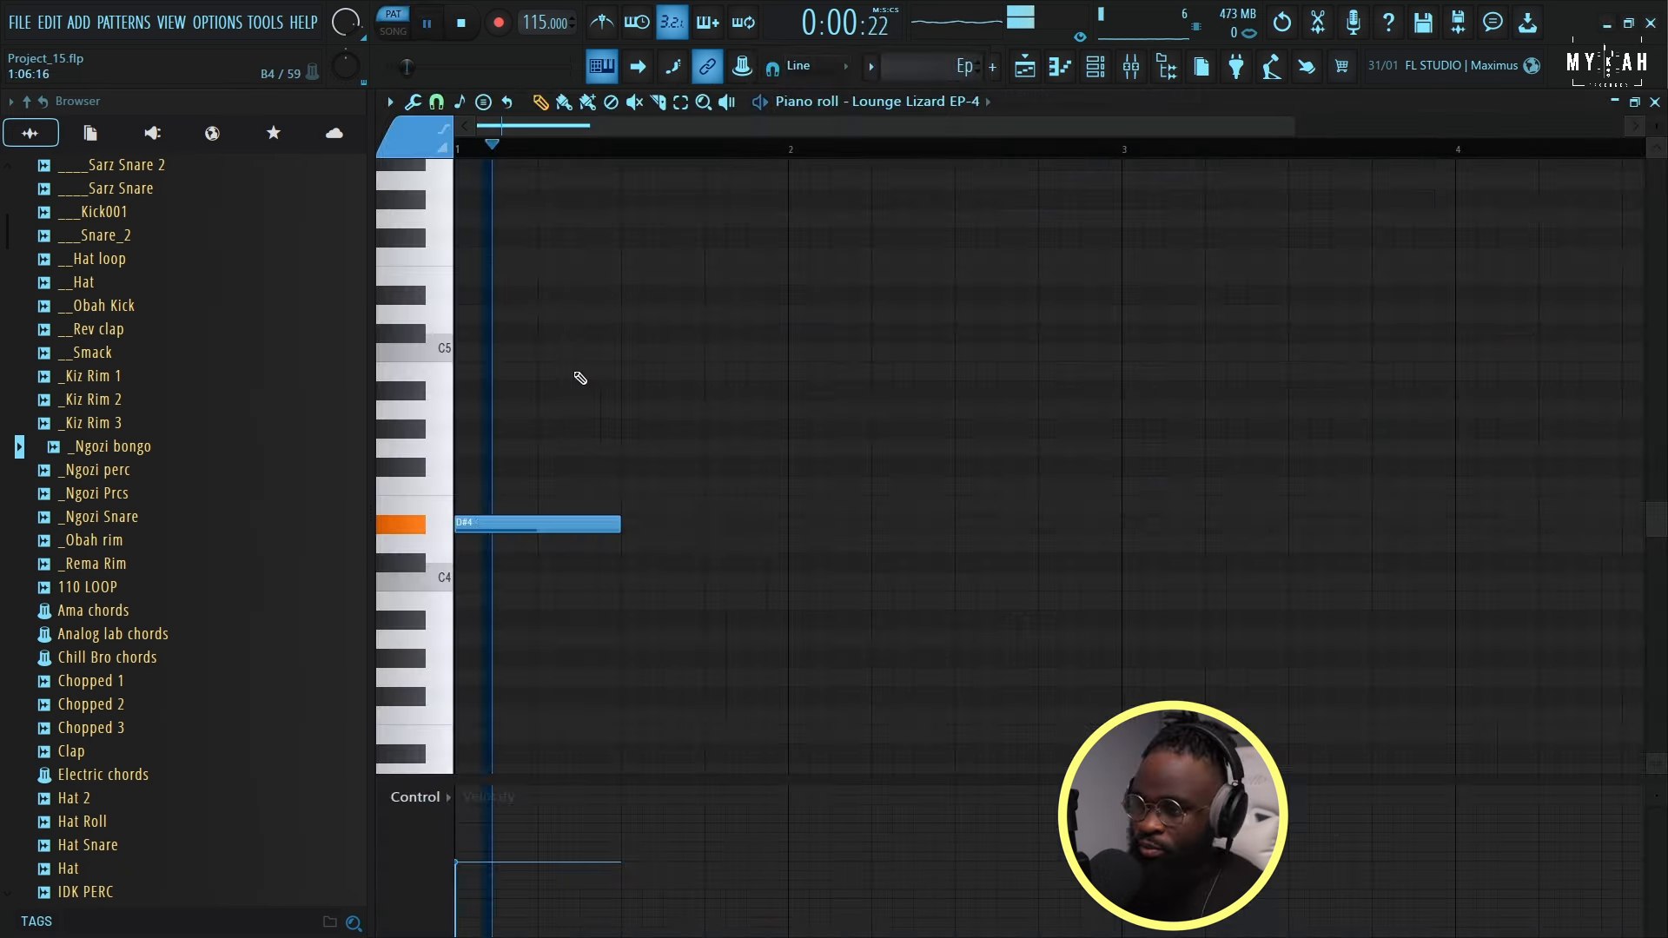
key("space")
mouse_move(538, 406)
left_mouse_down()
mouse_move(394, 401)
mouse_move(382, 371)
mouse_move(372, 394)
left_mouse_up()
left_click_drag(504, 331, 417, 293)
left_click_drag(487, 239, 414, 242)
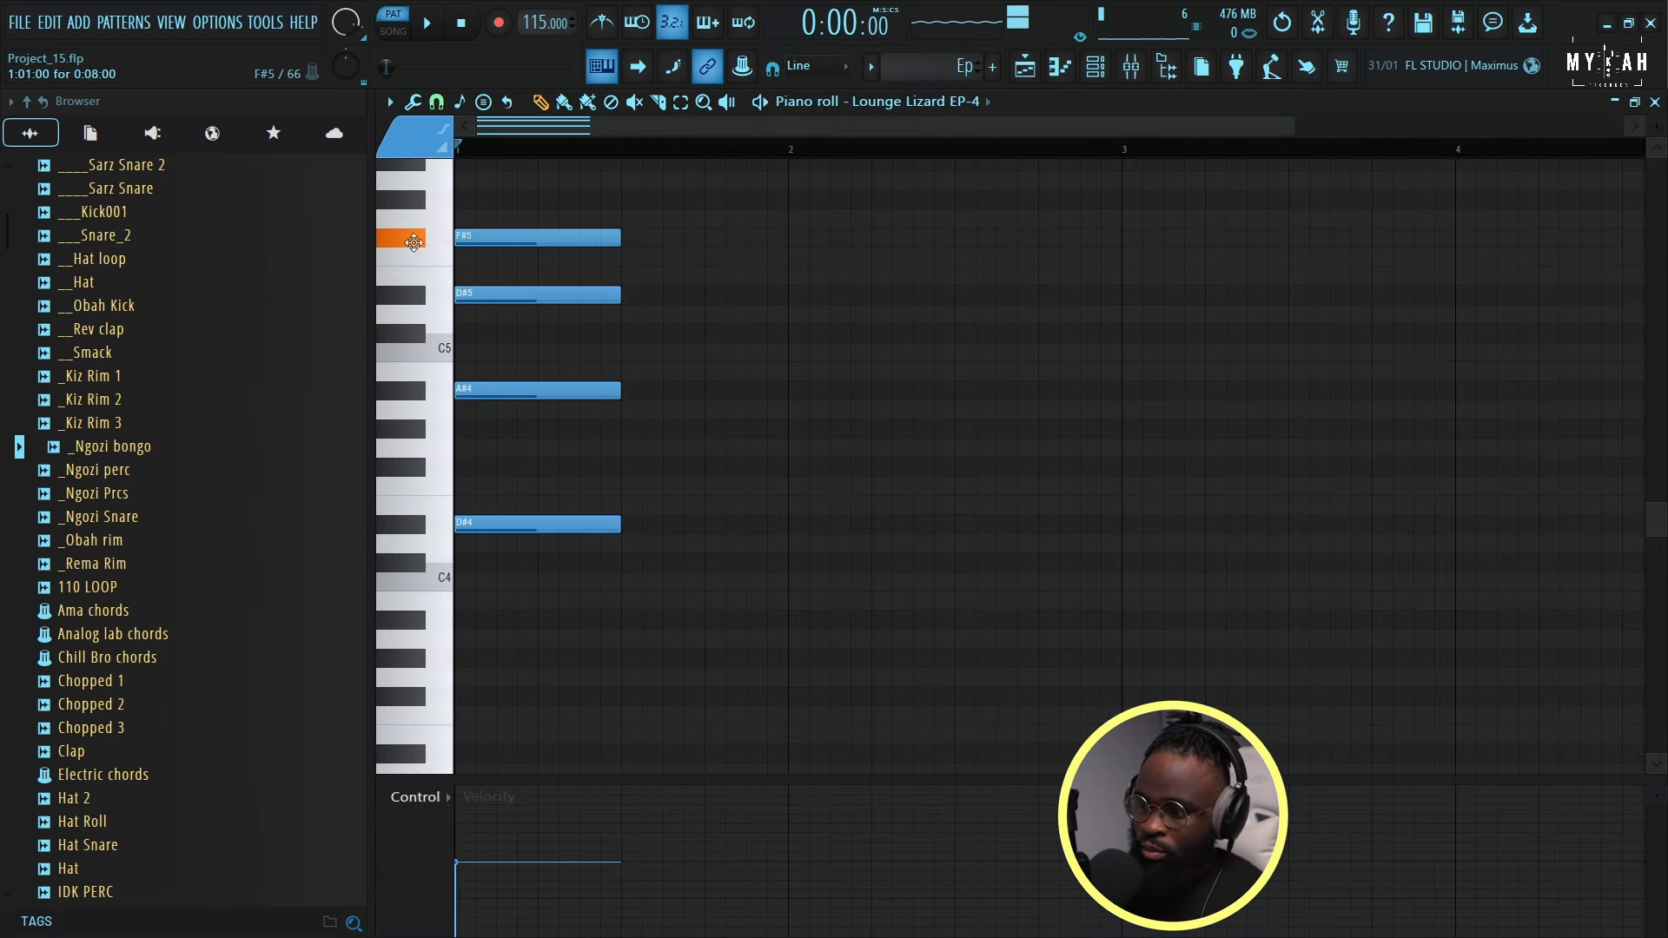
key("space")
Add a one-beat chord of F4, F5 and A#5 on the last beat of bar 1.
left_click(706, 253)
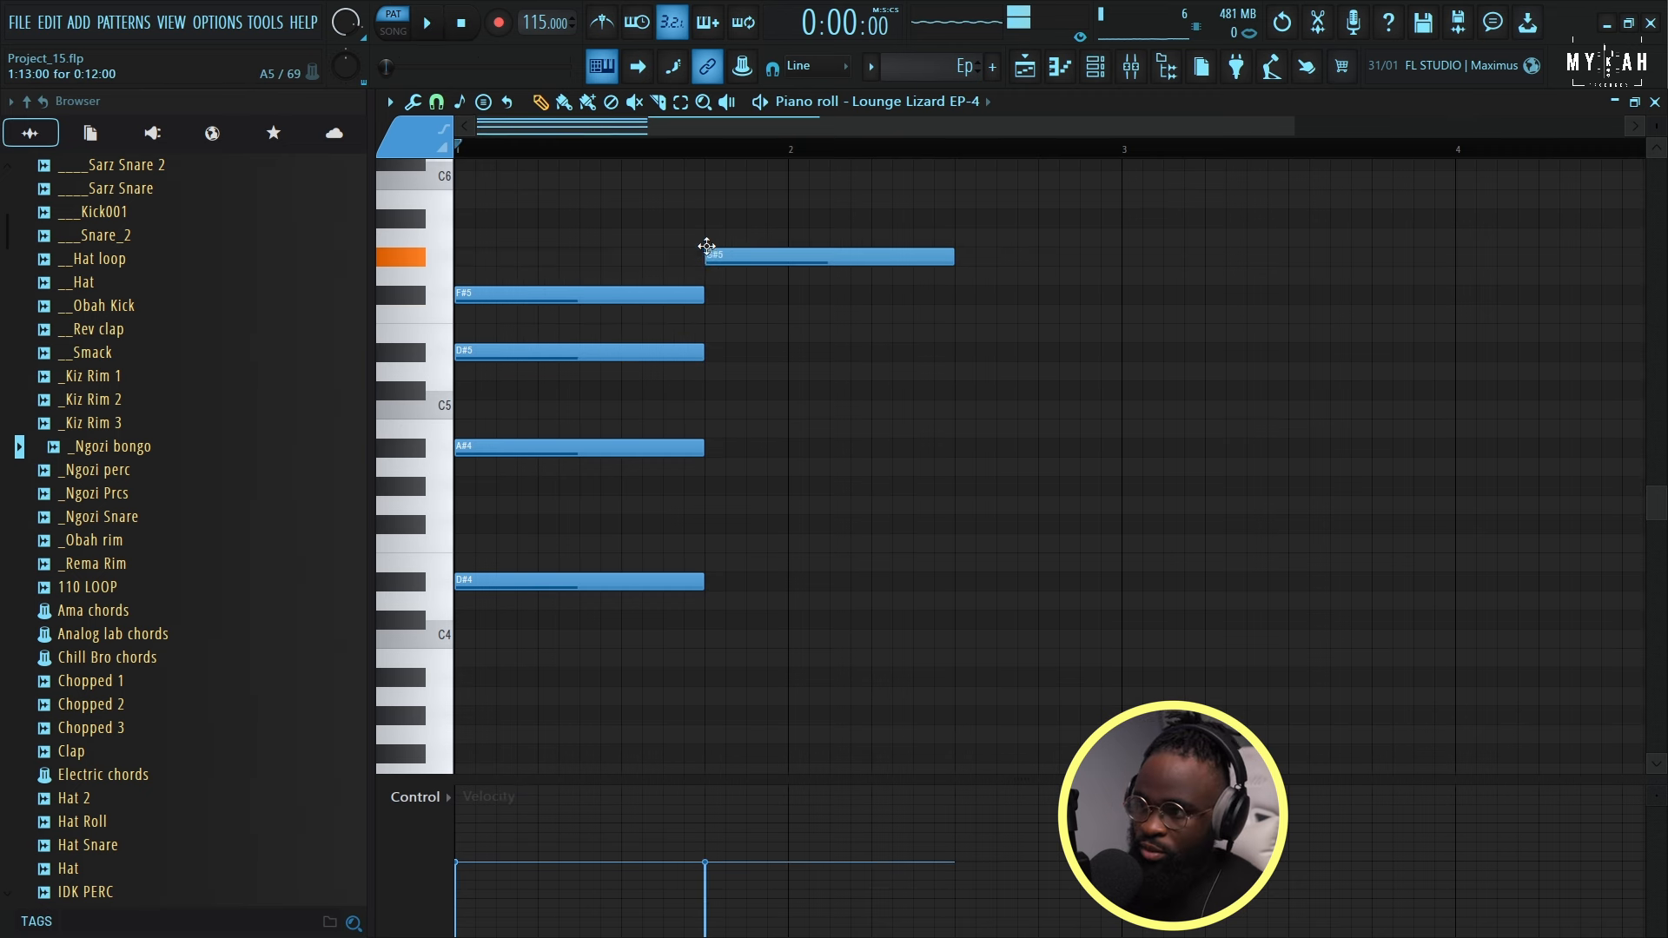
left_click_drag(706, 247, 752, 210)
left_click_drag(952, 218, 786, 219)
left_click_drag(709, 260, 695, 525)
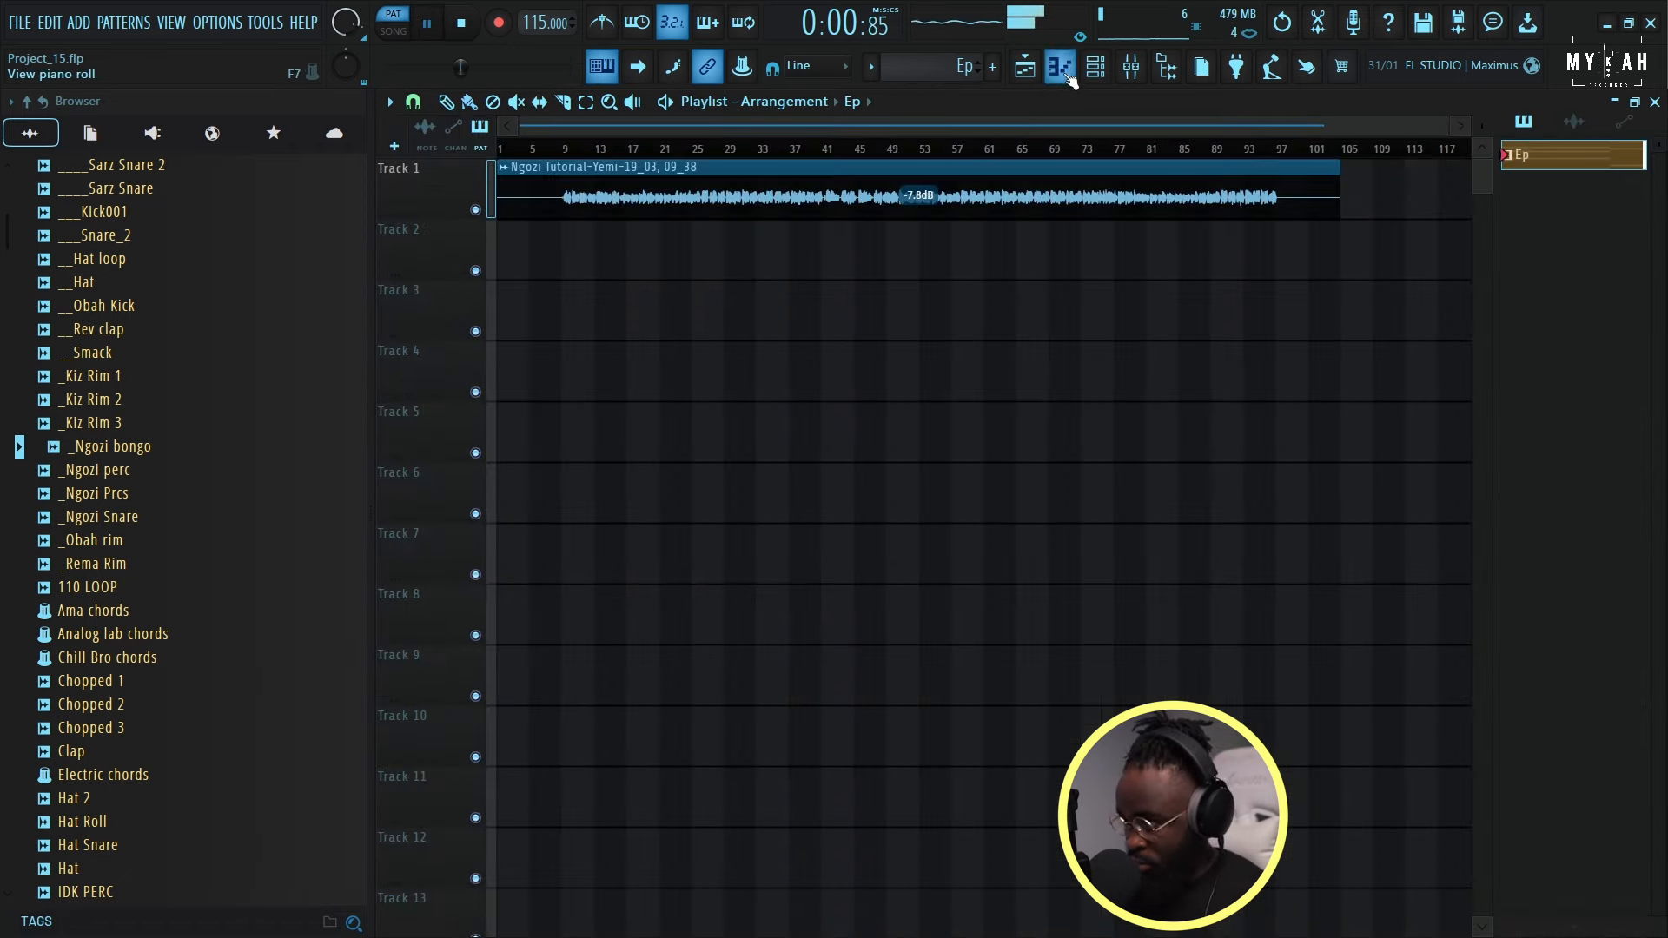
left_click(1095, 70)
left_click(828, 282)
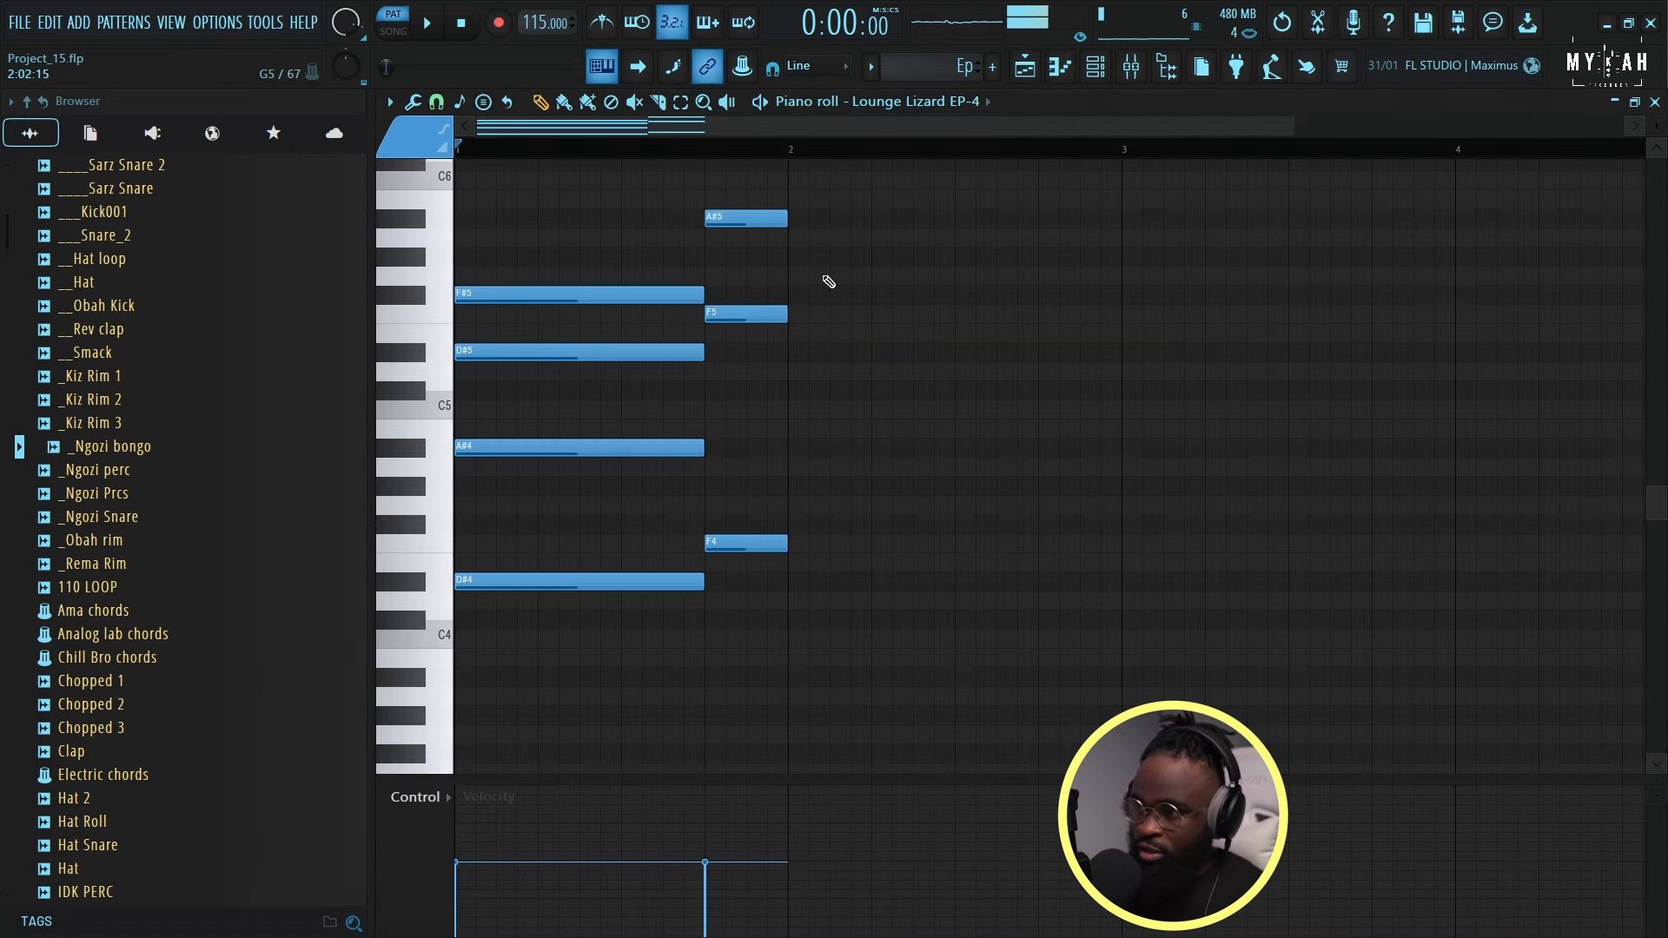
Build the bar 2 chord from B3, F#4, B4, F#5 and D#6, replacing the D#6 with C#6 on the last beat.
scroll(680, 152, "down", 1)
key("space")
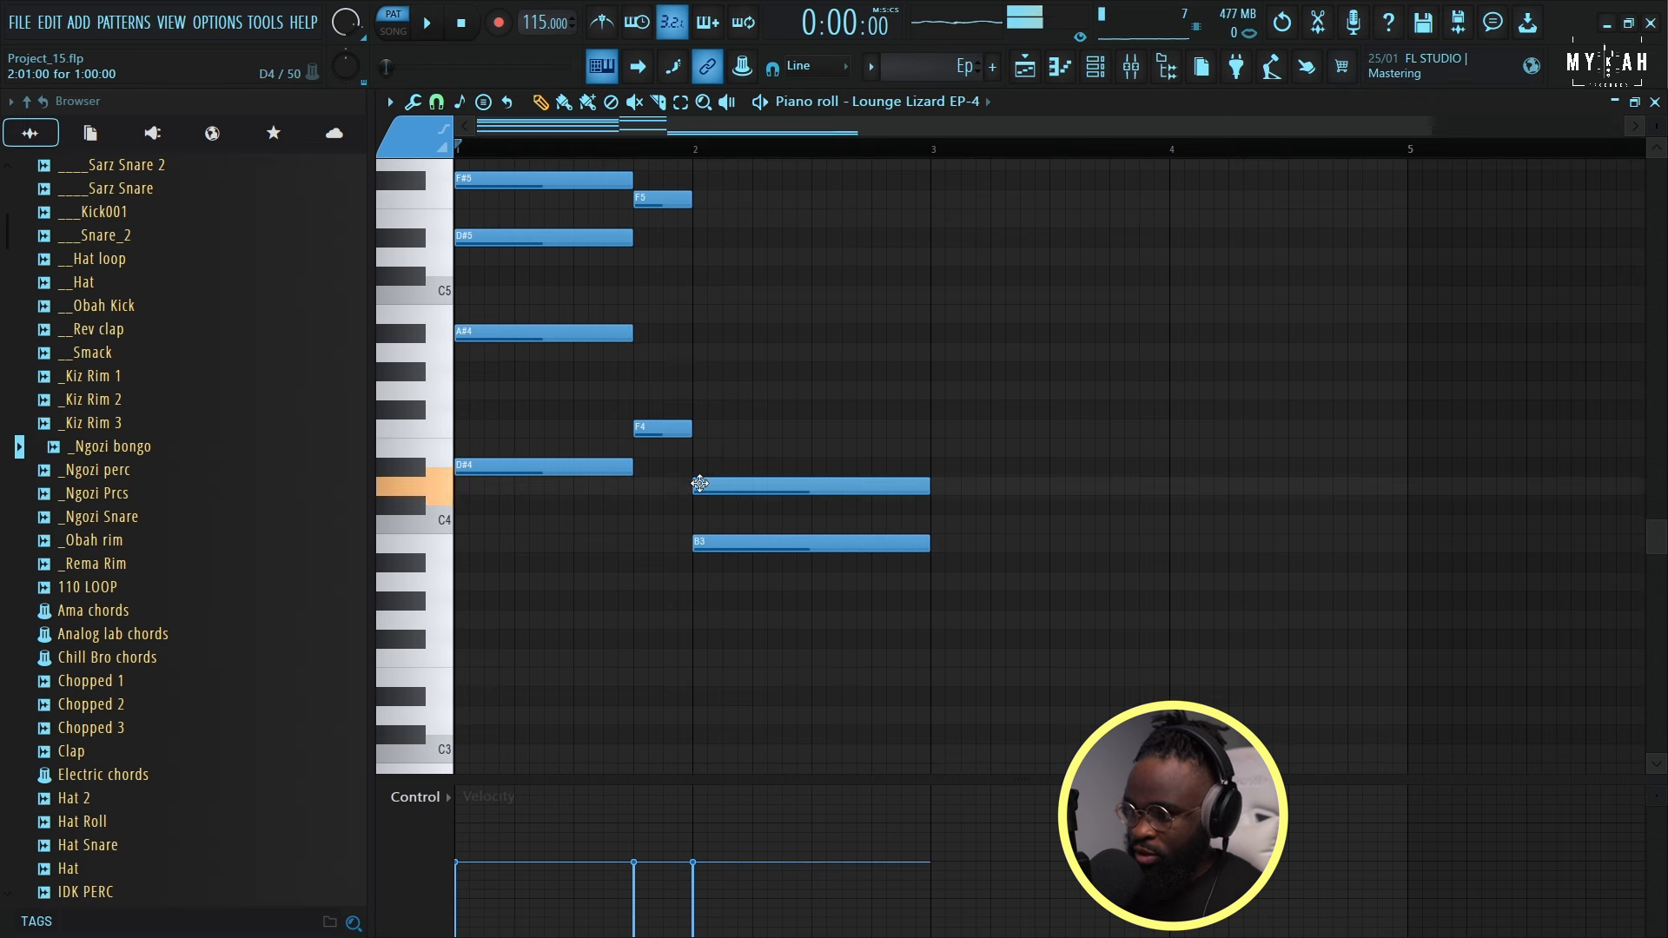
left_click_drag(698, 478, 687, 169)
left_click(684, 353)
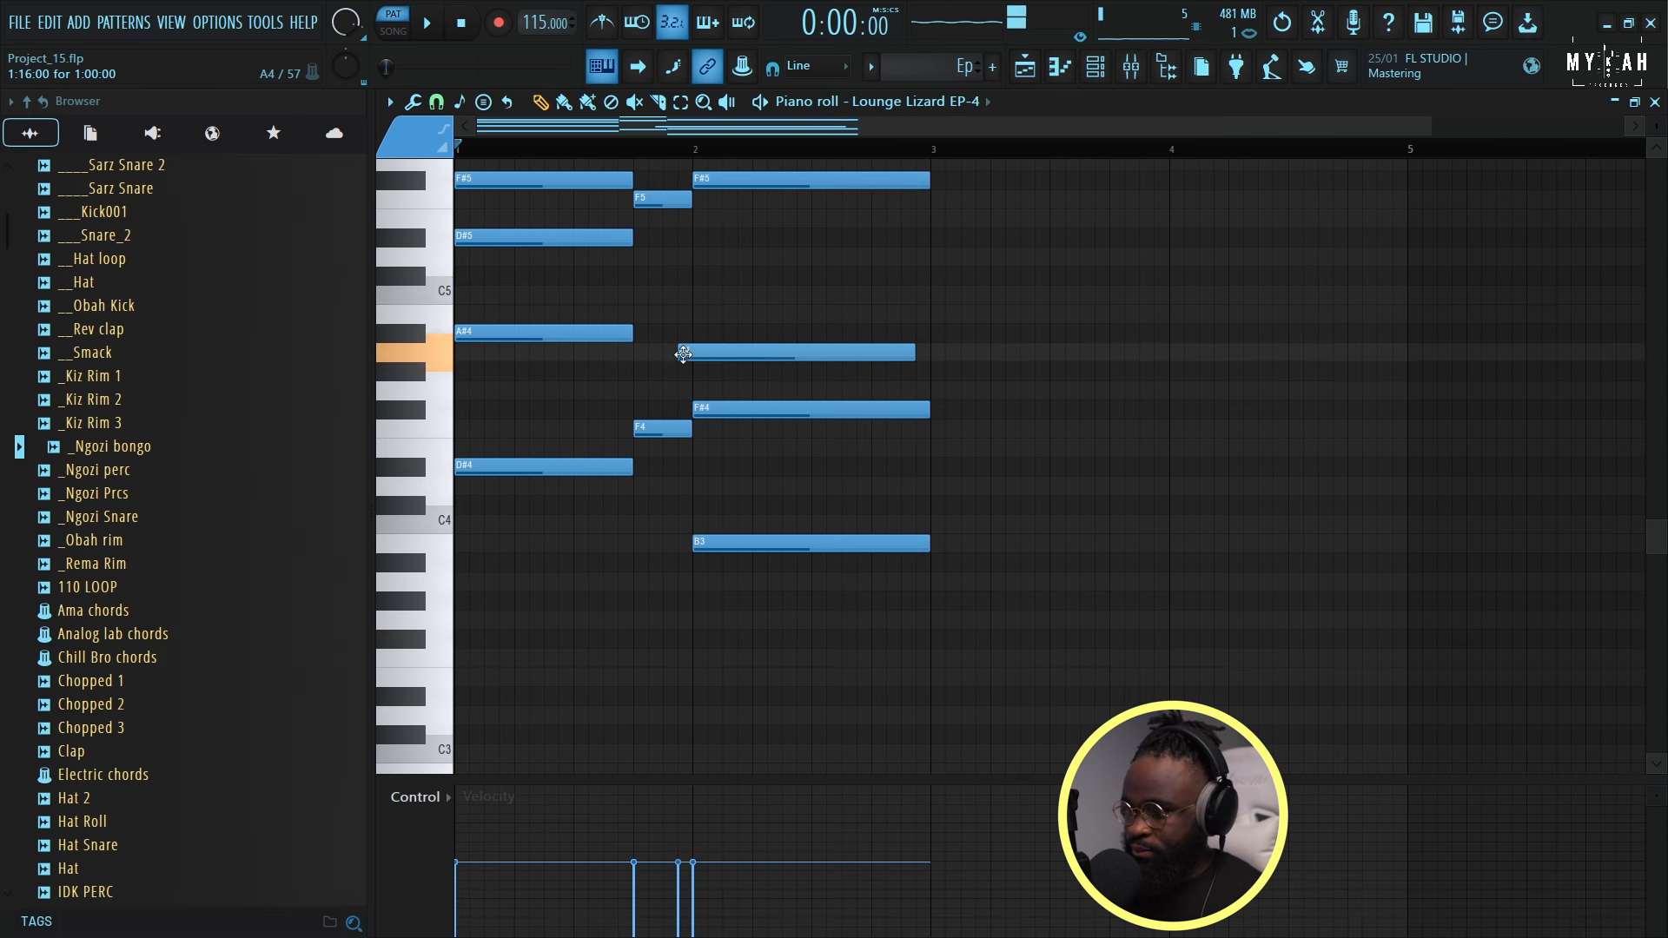
left_click_drag(686, 348, 699, 183)
key("space")
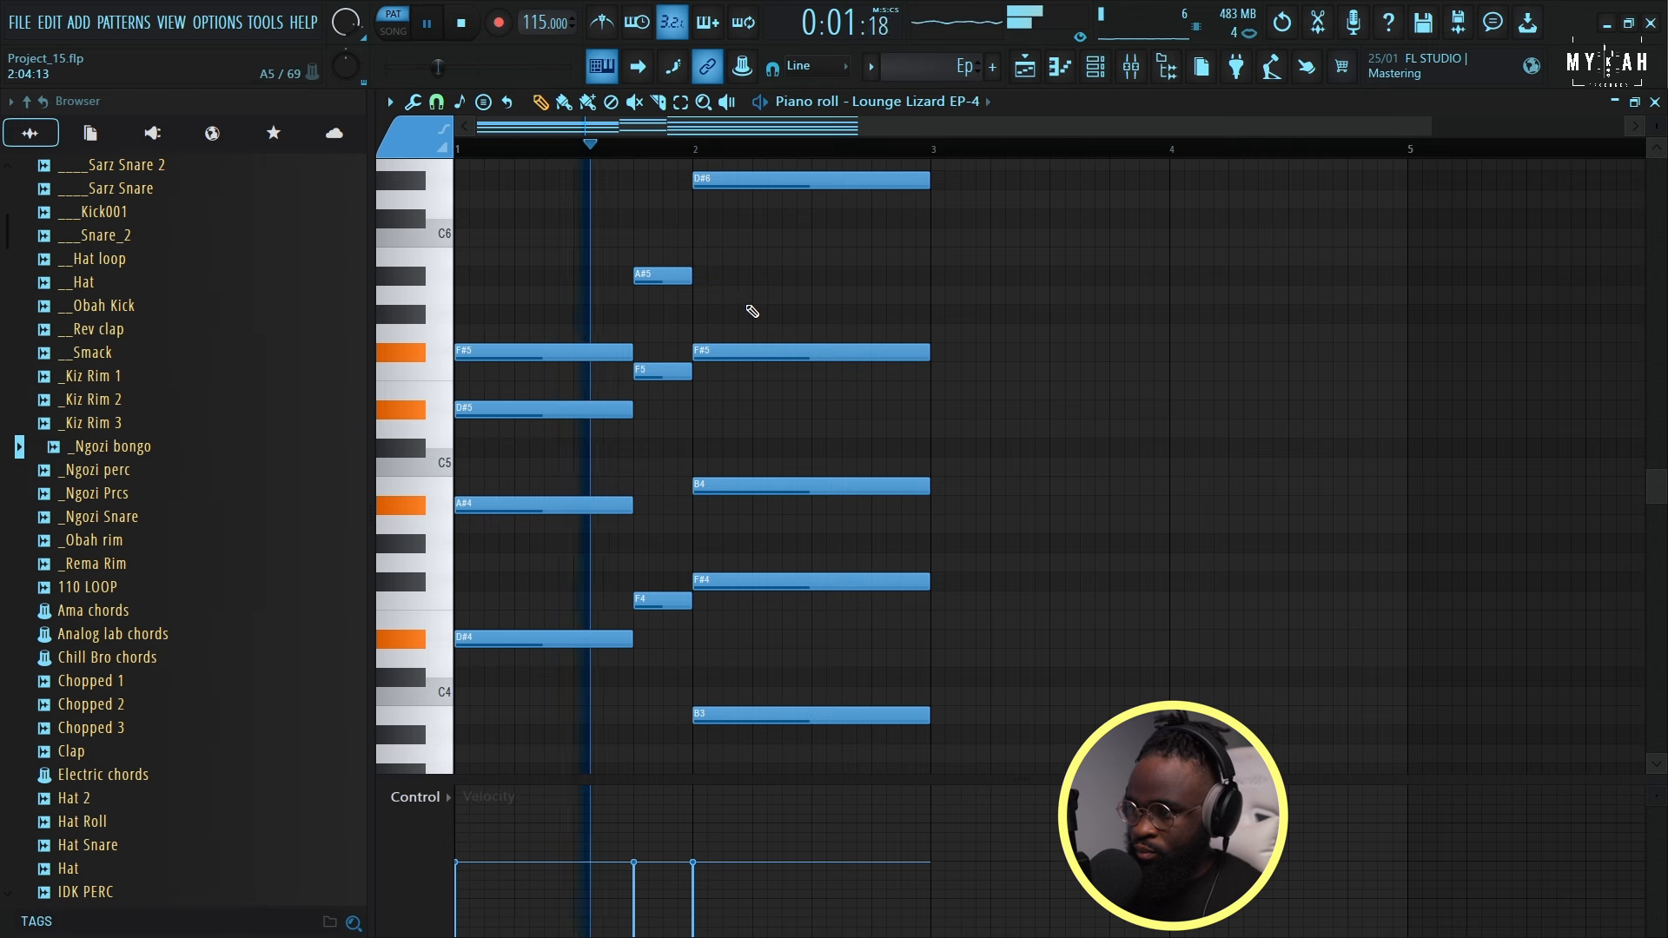
scroll(724, 157, "down", 1)
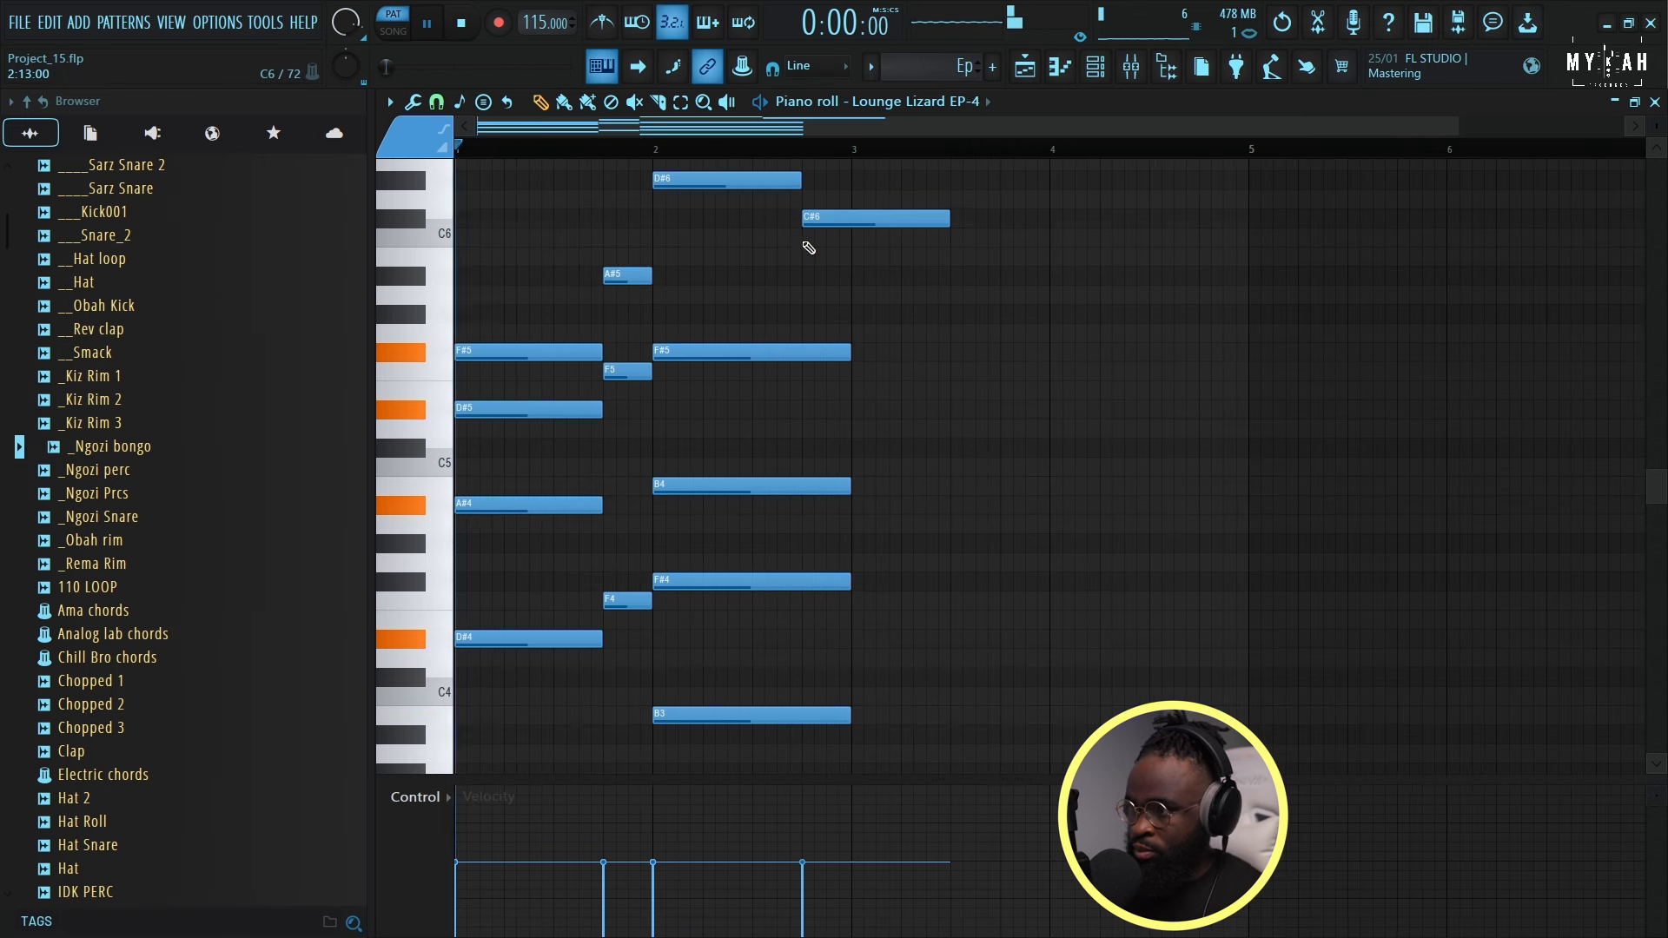
left_click_drag(948, 218, 851, 218)
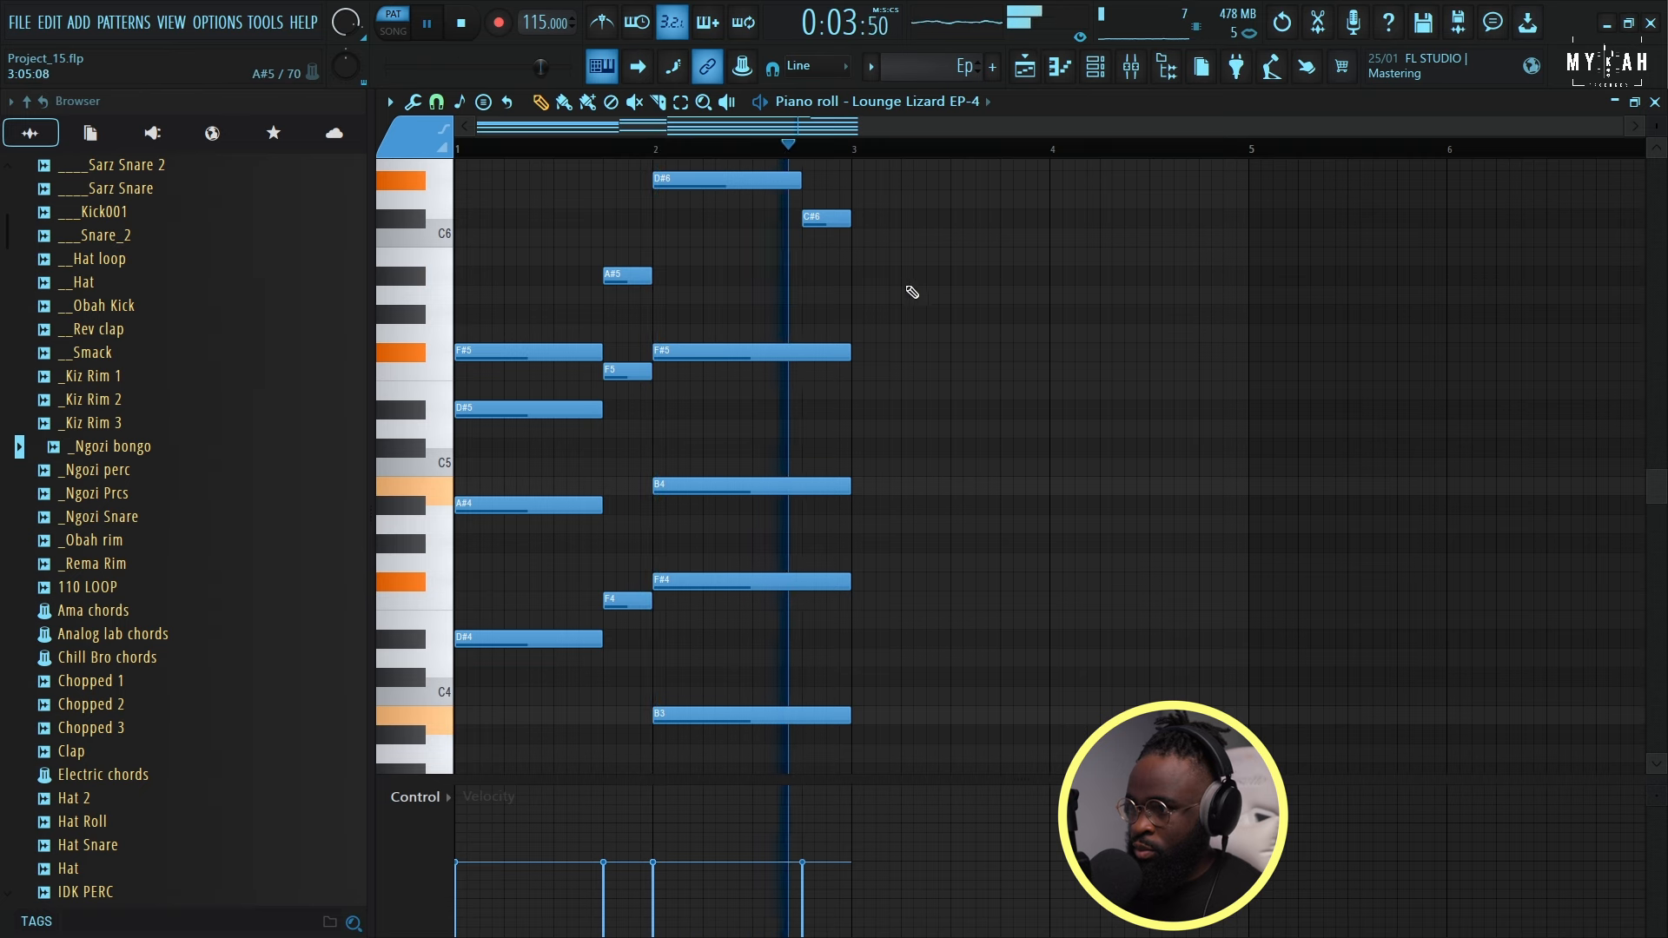
Add a full-bar chord of B3, F#4, C#5 and A#5 in bar 3 and play the progression.
scroll(911, 312, "down", 1)
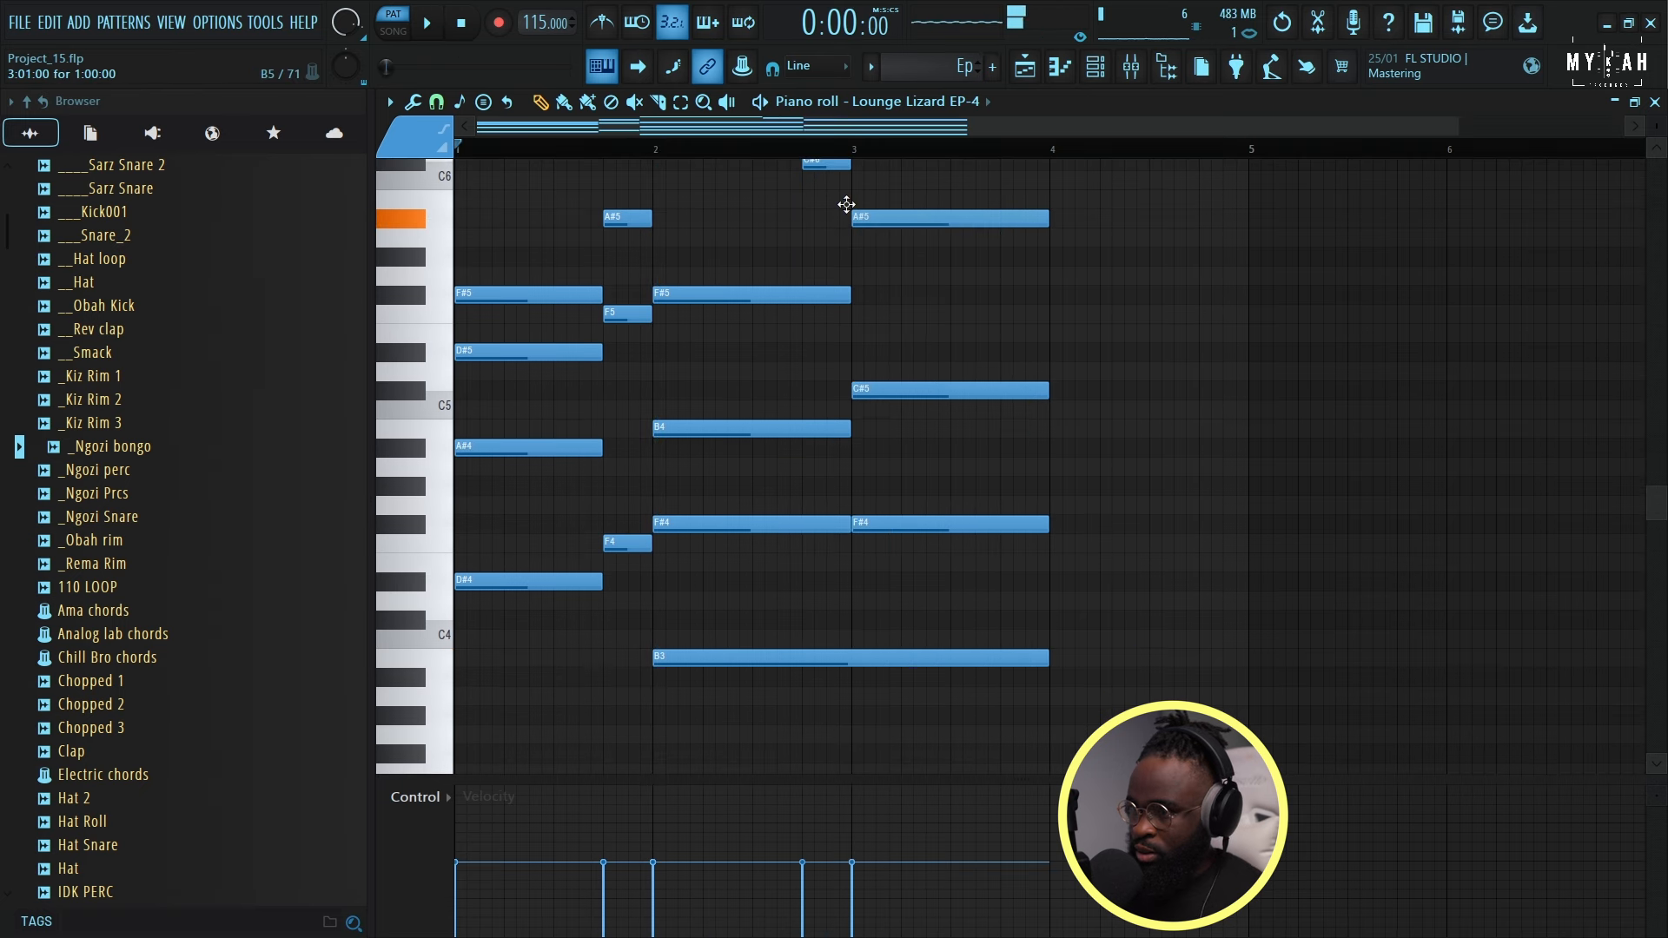
key("space")
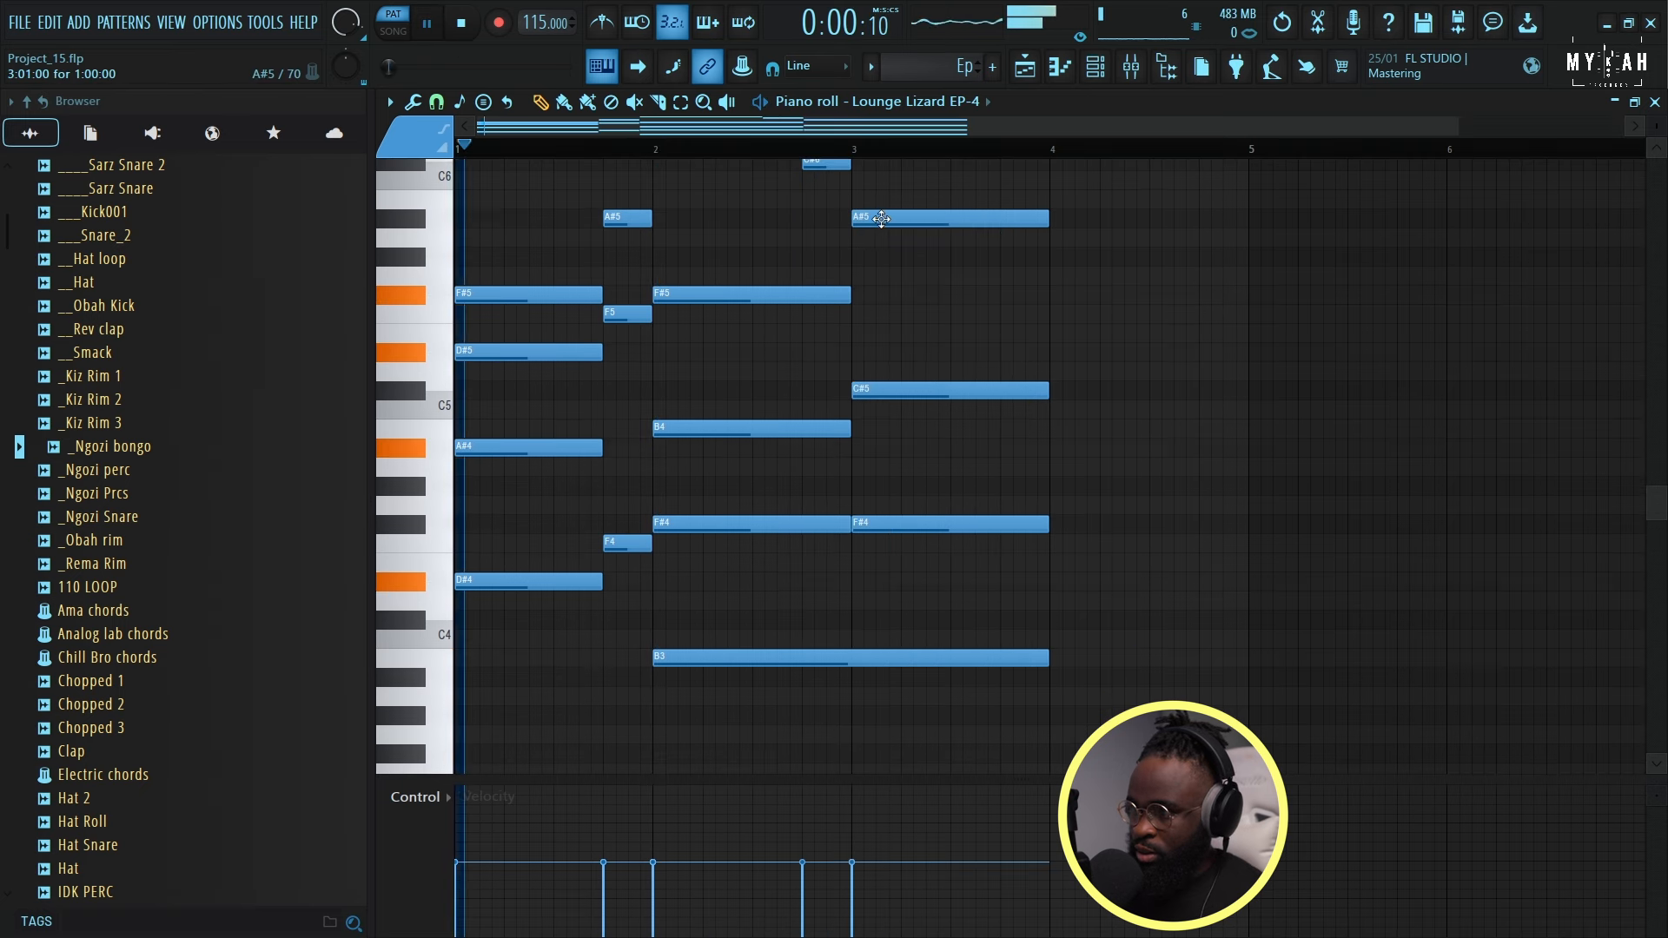
scroll(942, 341, "down", 3)
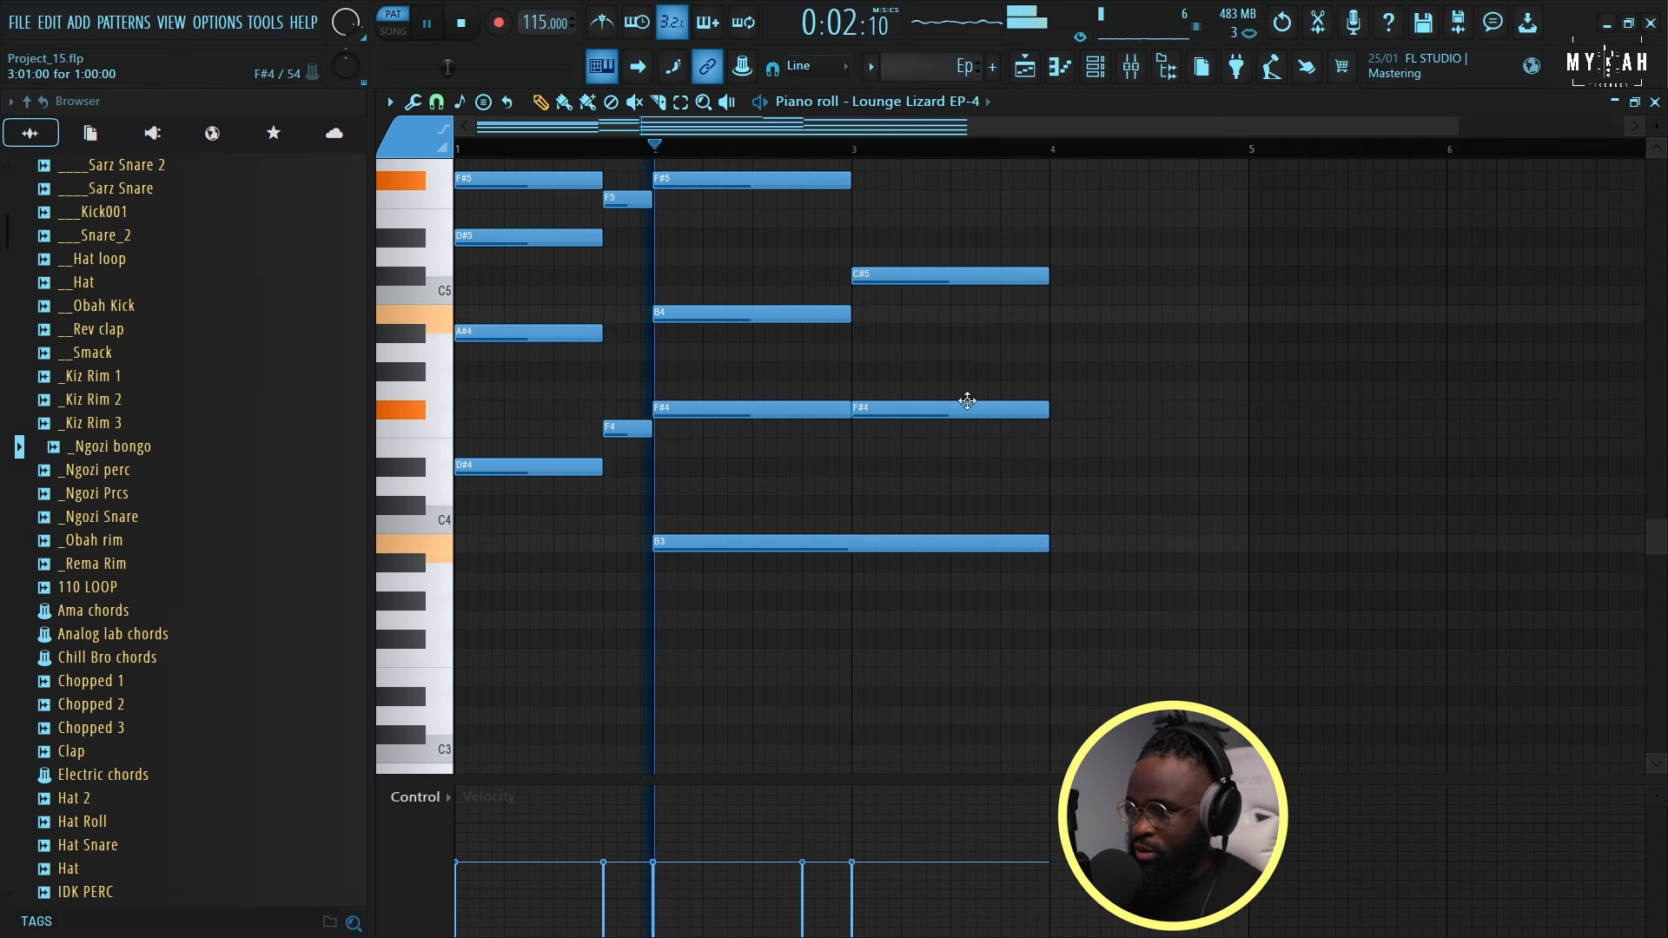
scroll(864, 150, "down", 1)
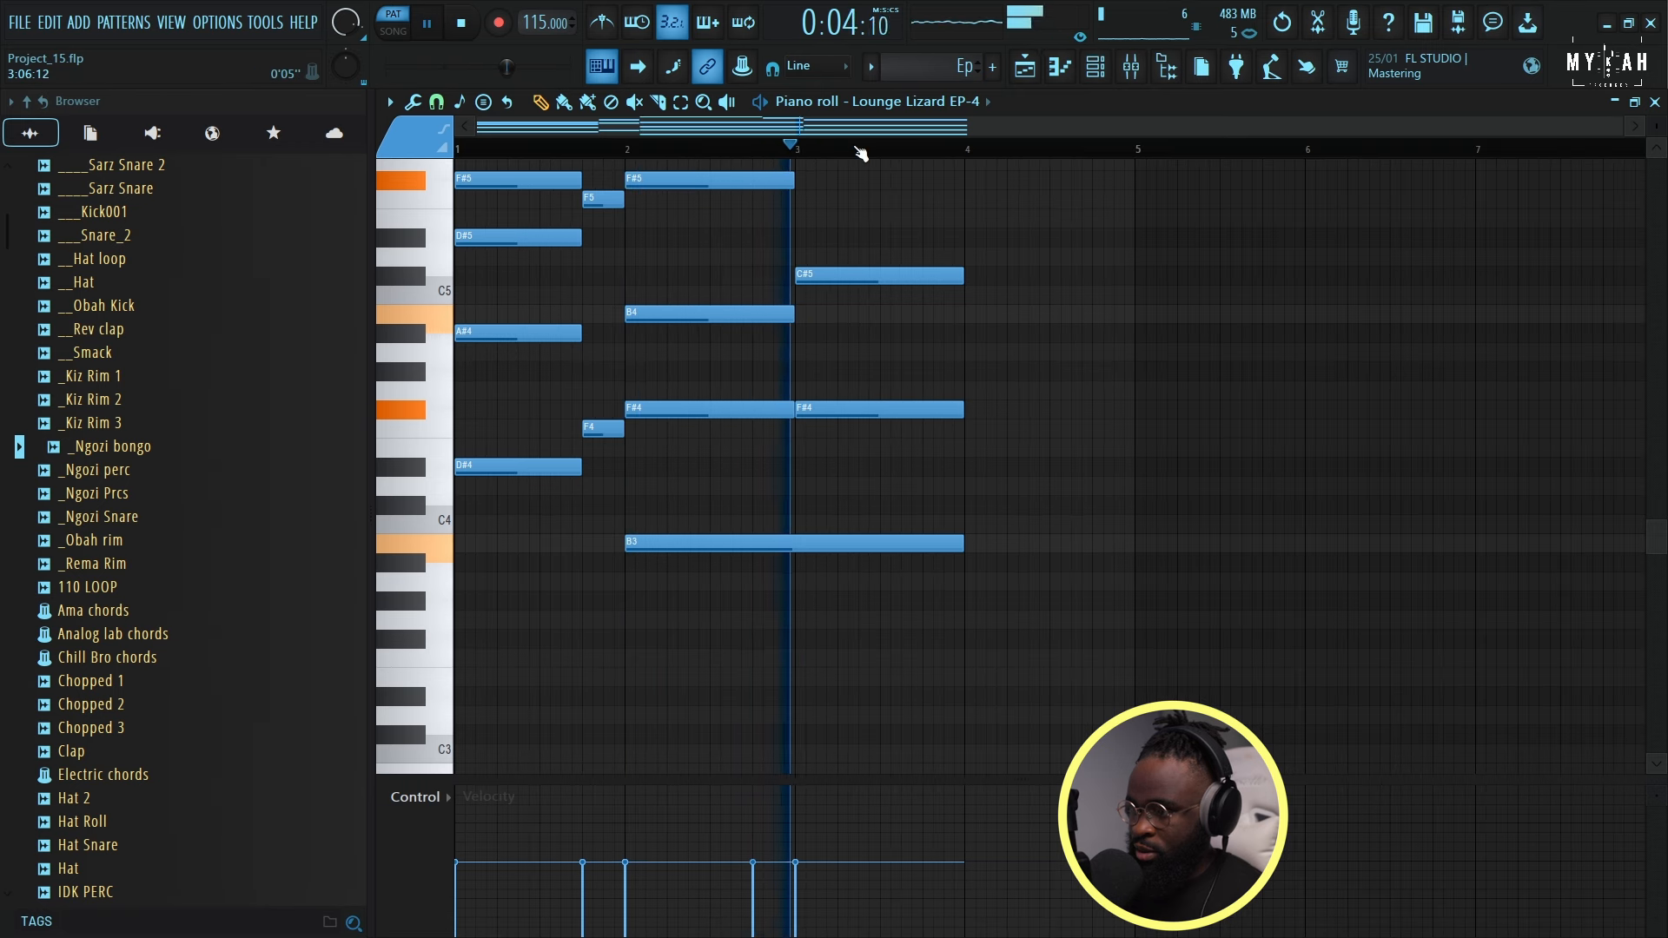
Remove the B3 from bar 3 and add a full-bar chord of F4, C#5 and F5 in bar 4.
key("space")
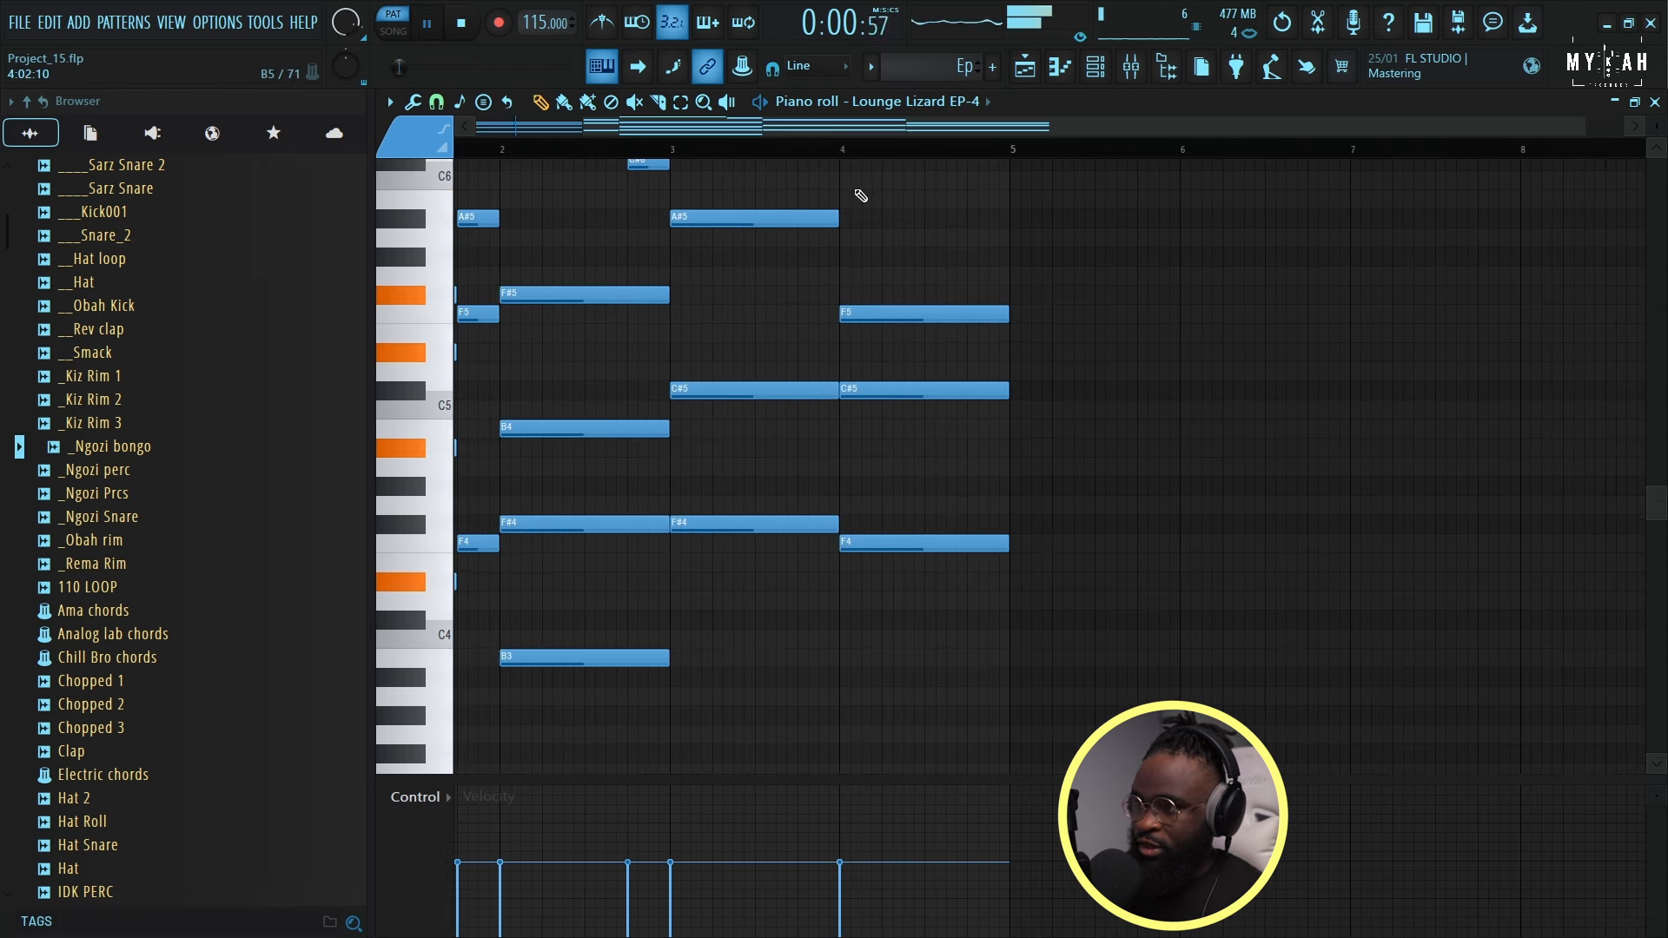
scroll(851, 157, "down", 1)
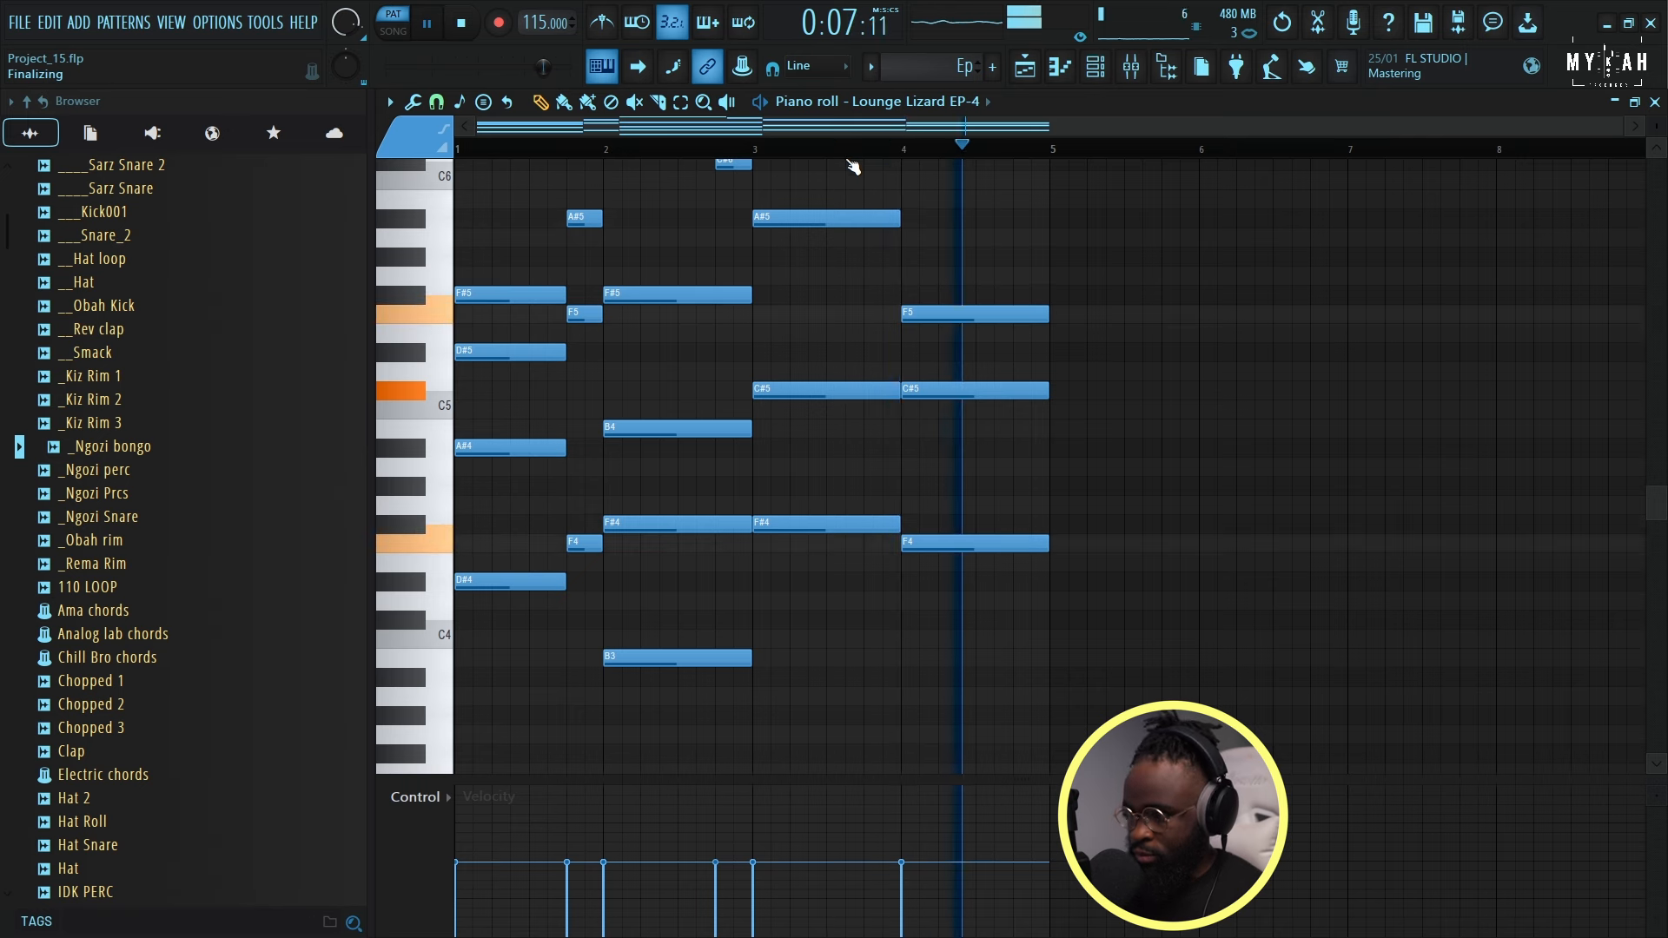
Return to the playlist and stop the pattern playback.
scroll(923, 417, "down", 3)
left_click(1025, 68)
key("space")
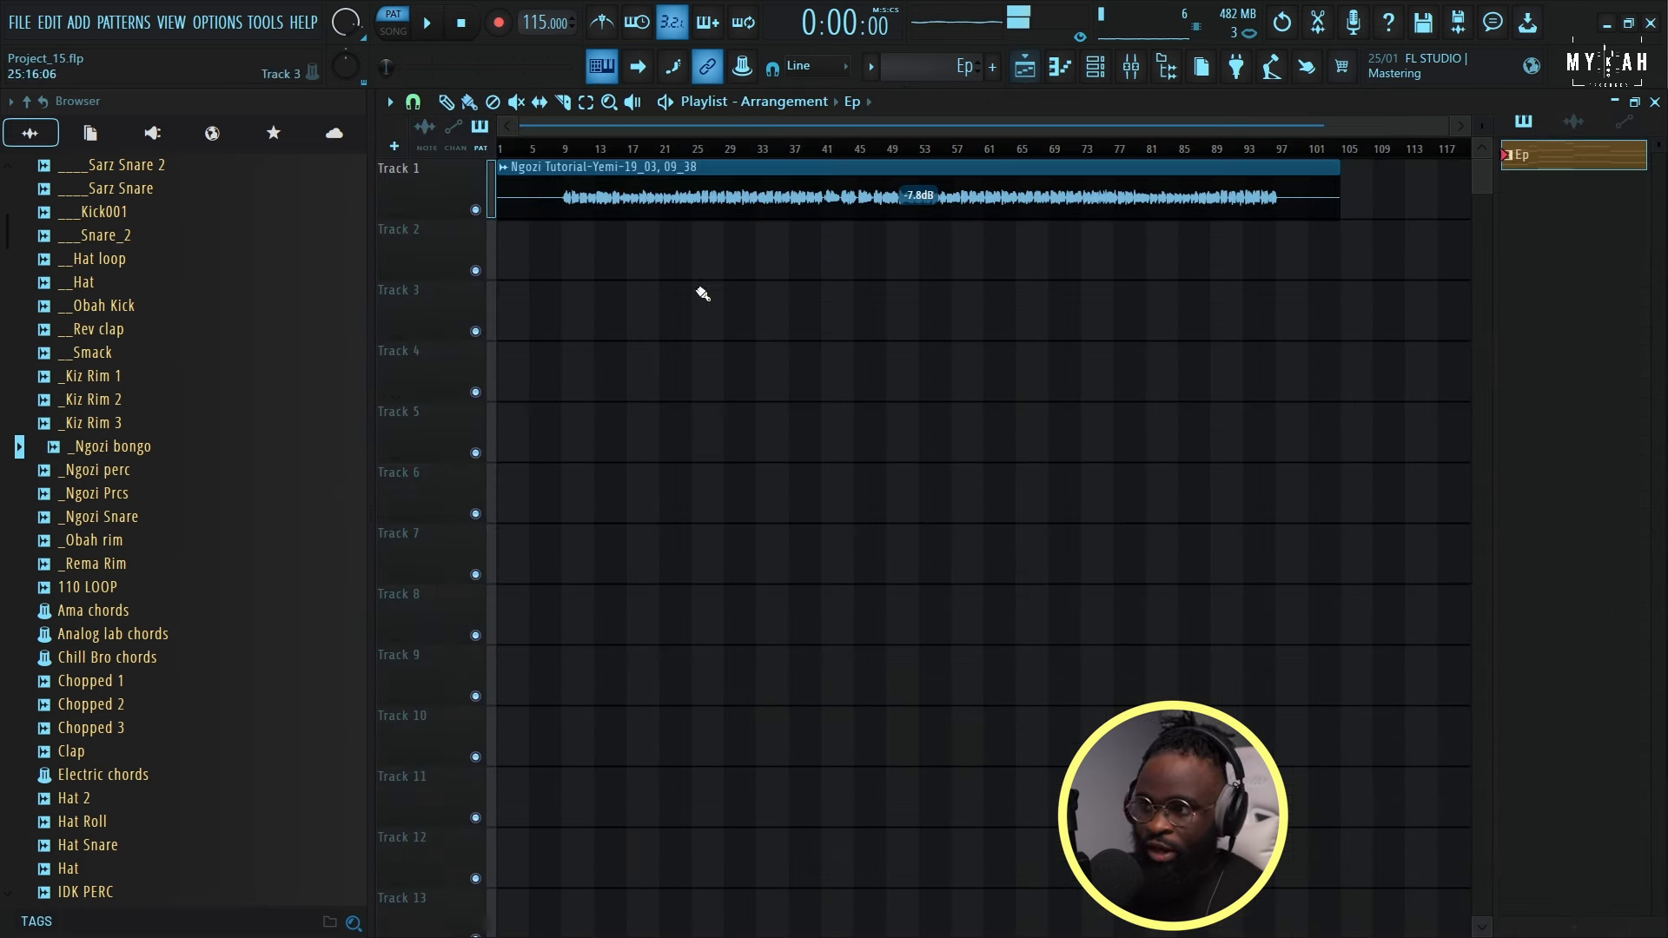
Place the Ep pattern at bar 1 on Track 2, duplicate it to bar 5 and play the arrangement.
left_click(526, 265)
key("ctrl+b")
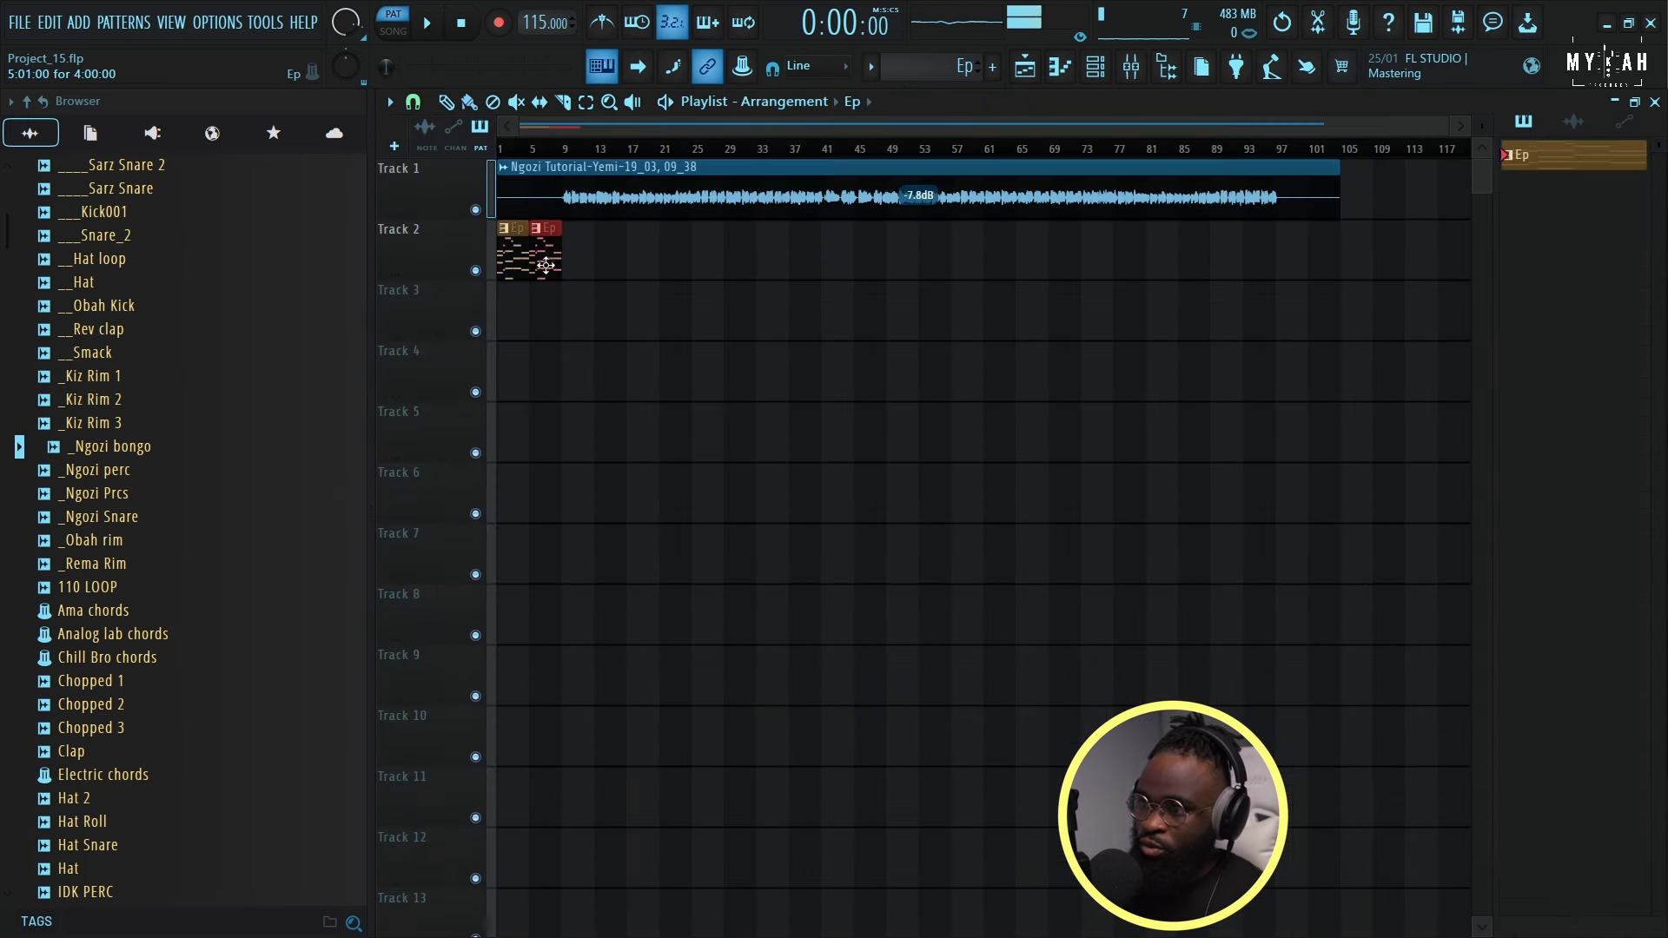
scroll(540, 137, "up", 6)
key("space")
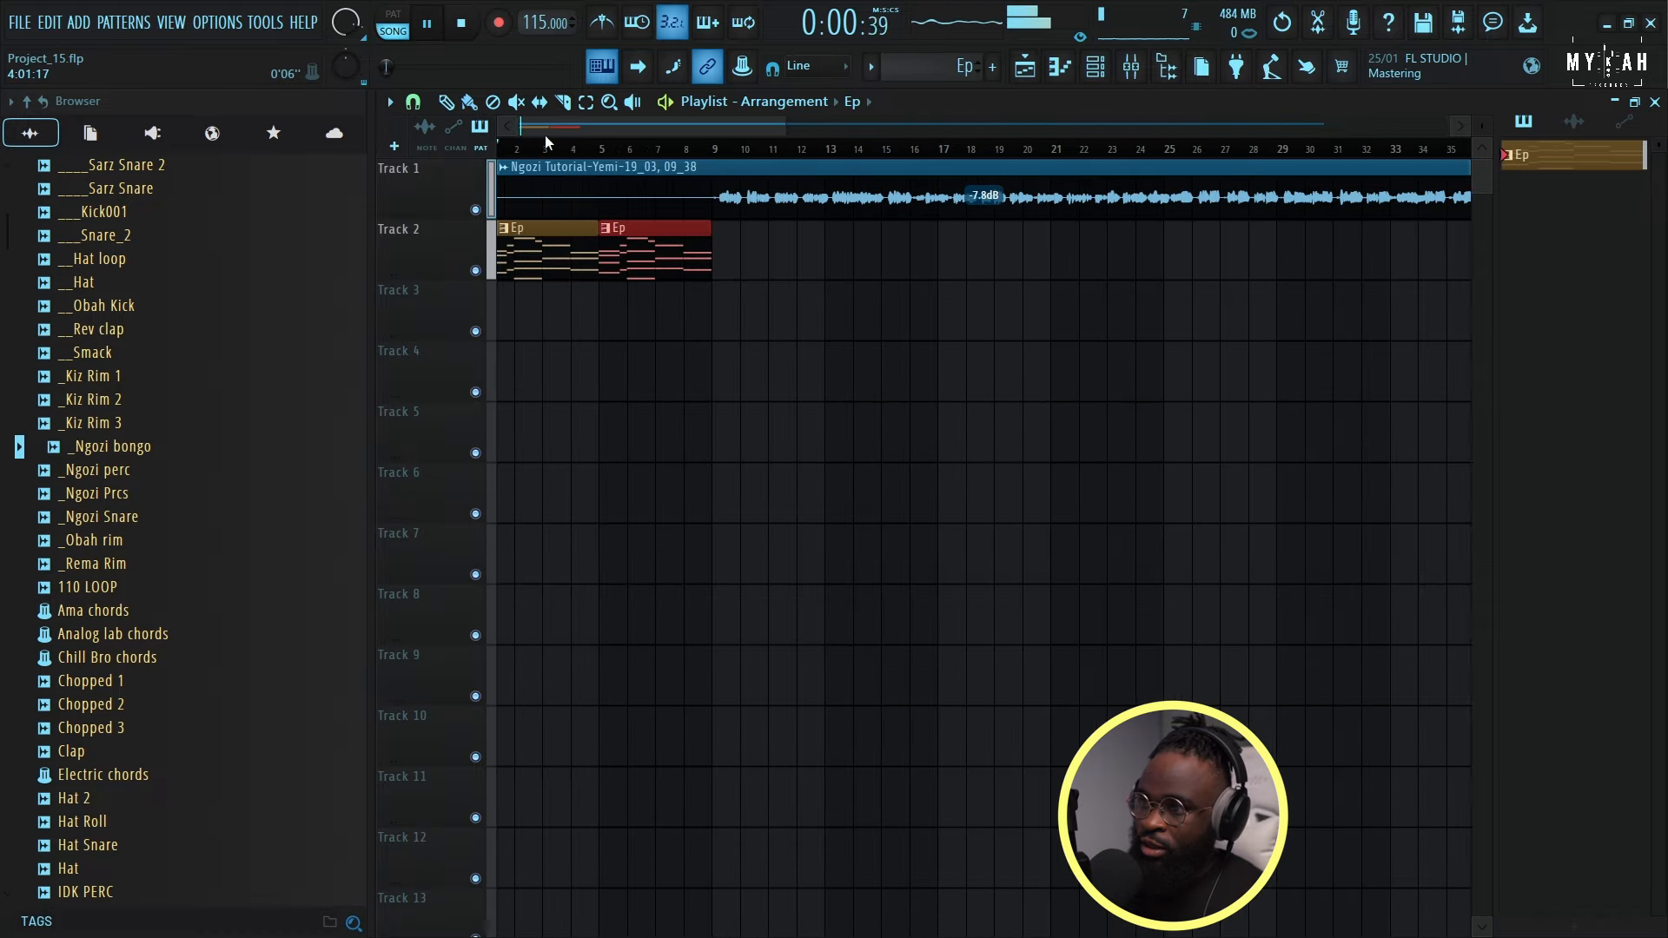
key("space")
Add an Analog Lab 4 instrument channel named Ngozi and copy the Ep chords to it in a new pattern named Under.
left_click(1093, 73)
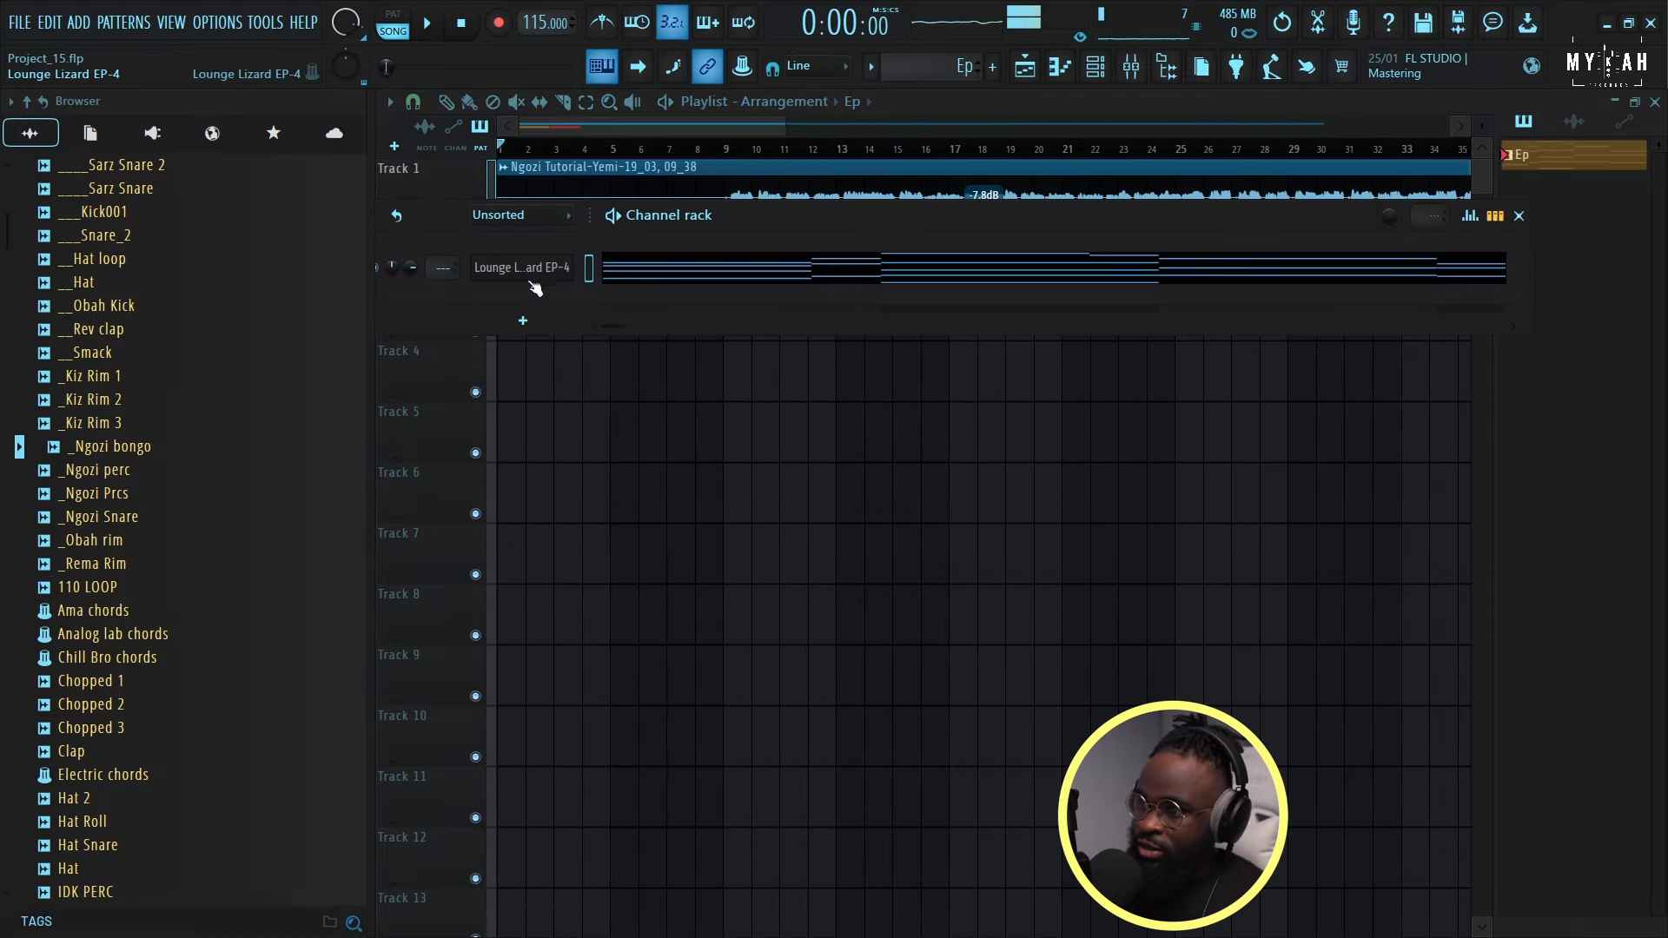
left_click(522, 321)
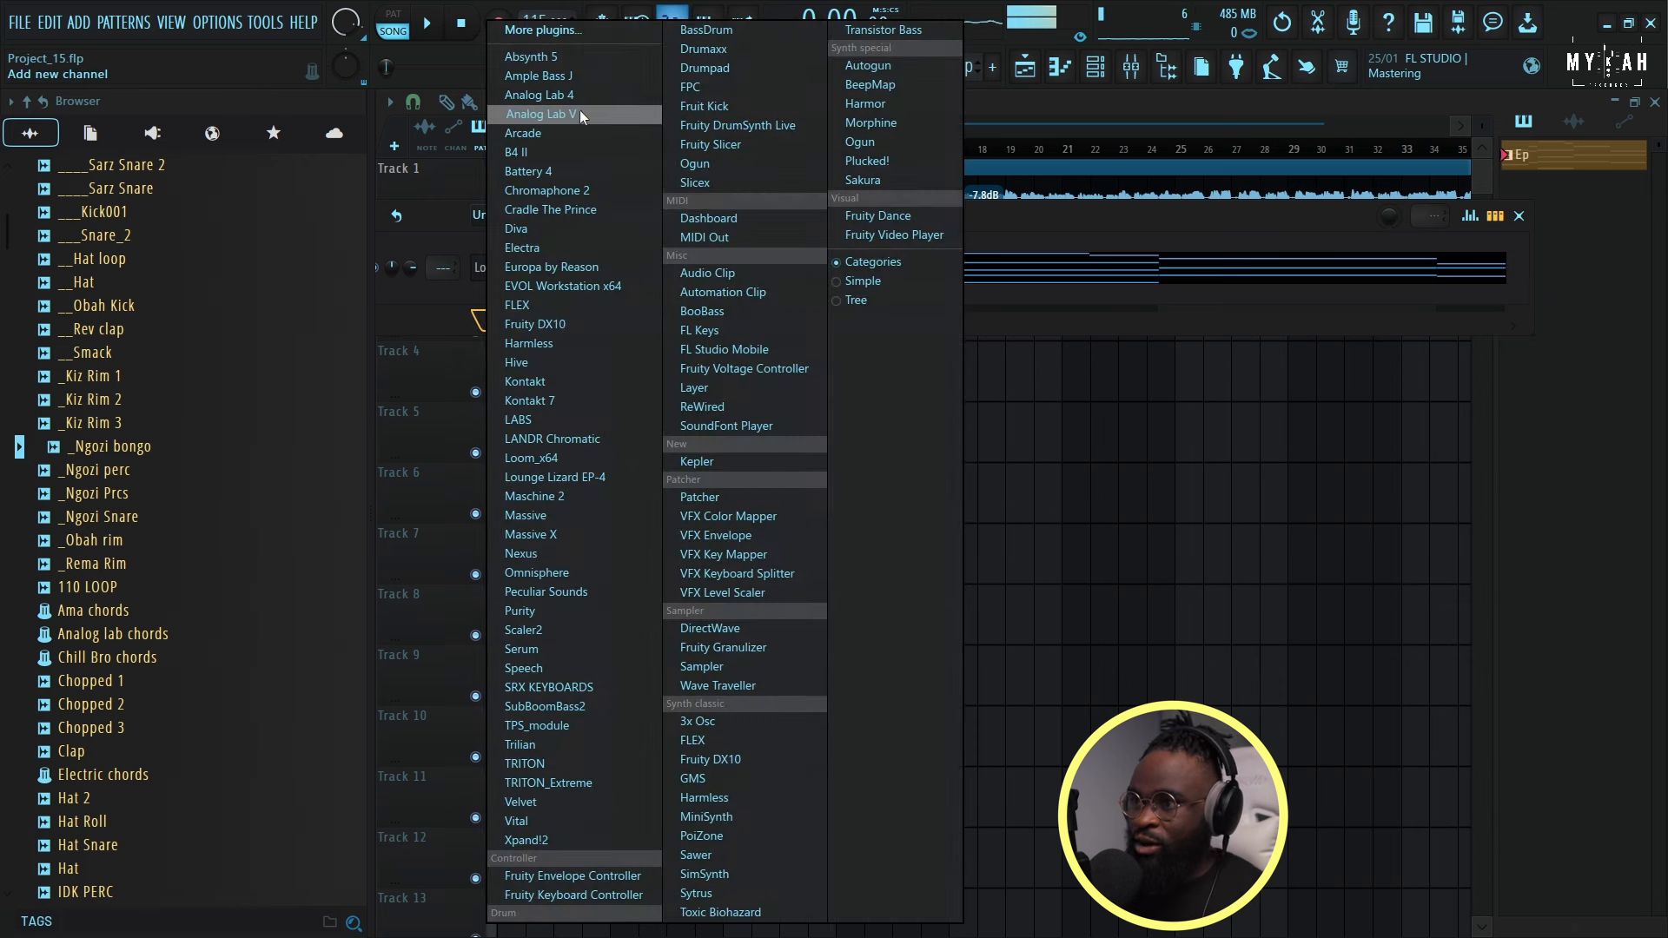
left_click(575, 94)
right_click(564, 300)
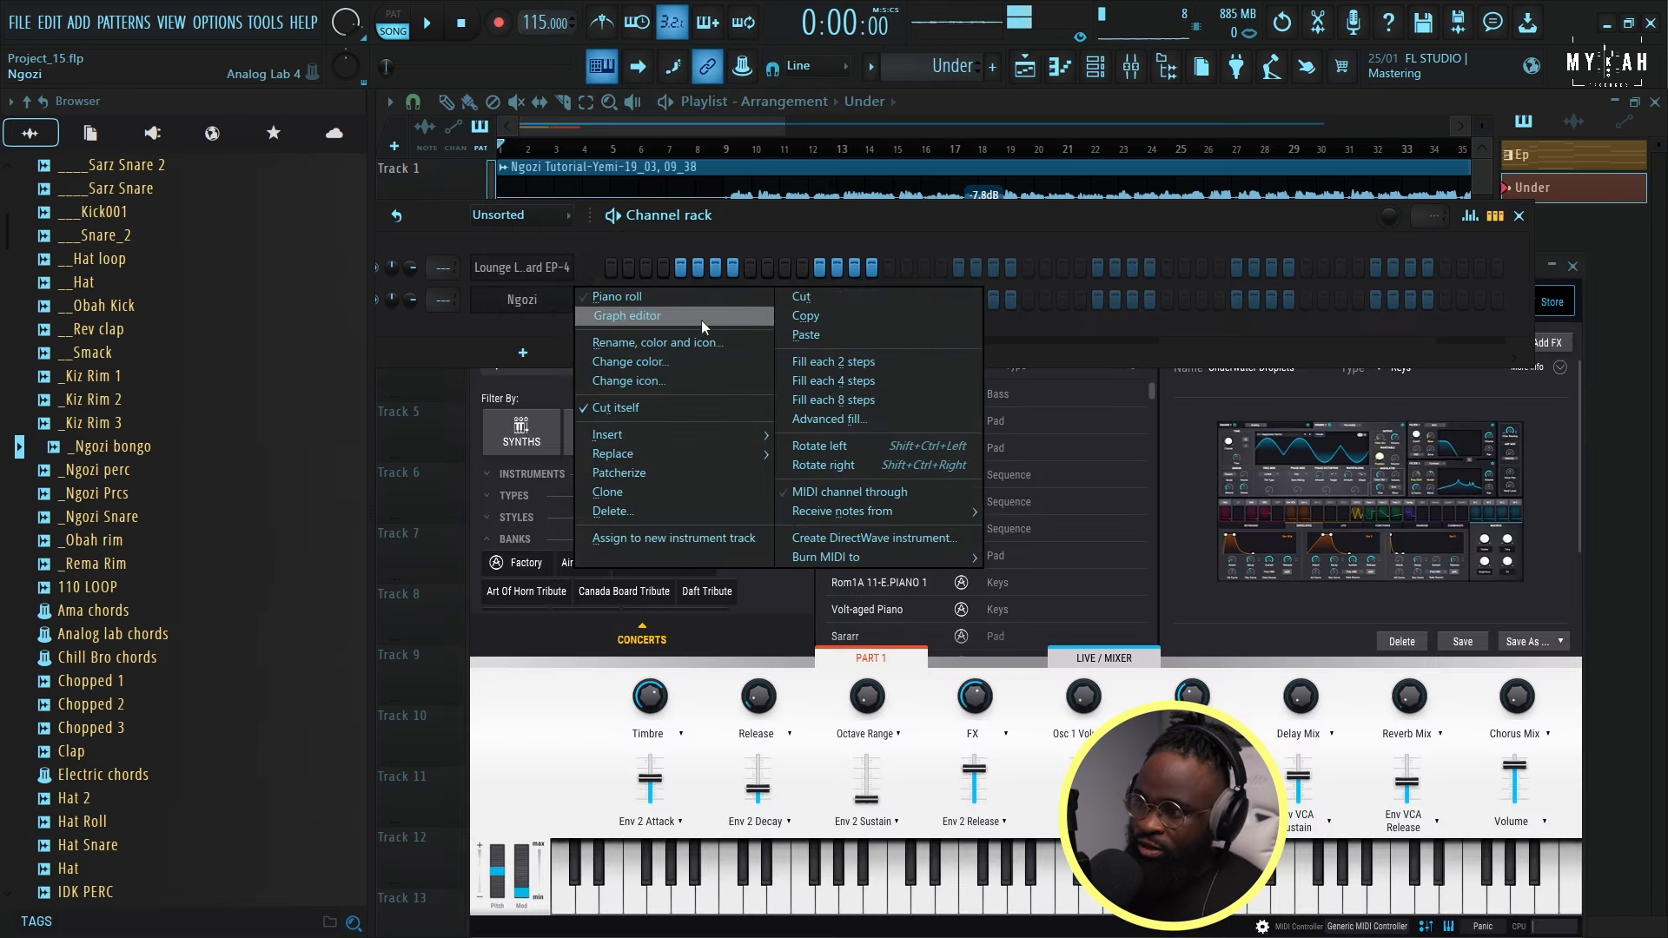
left_click(701, 318)
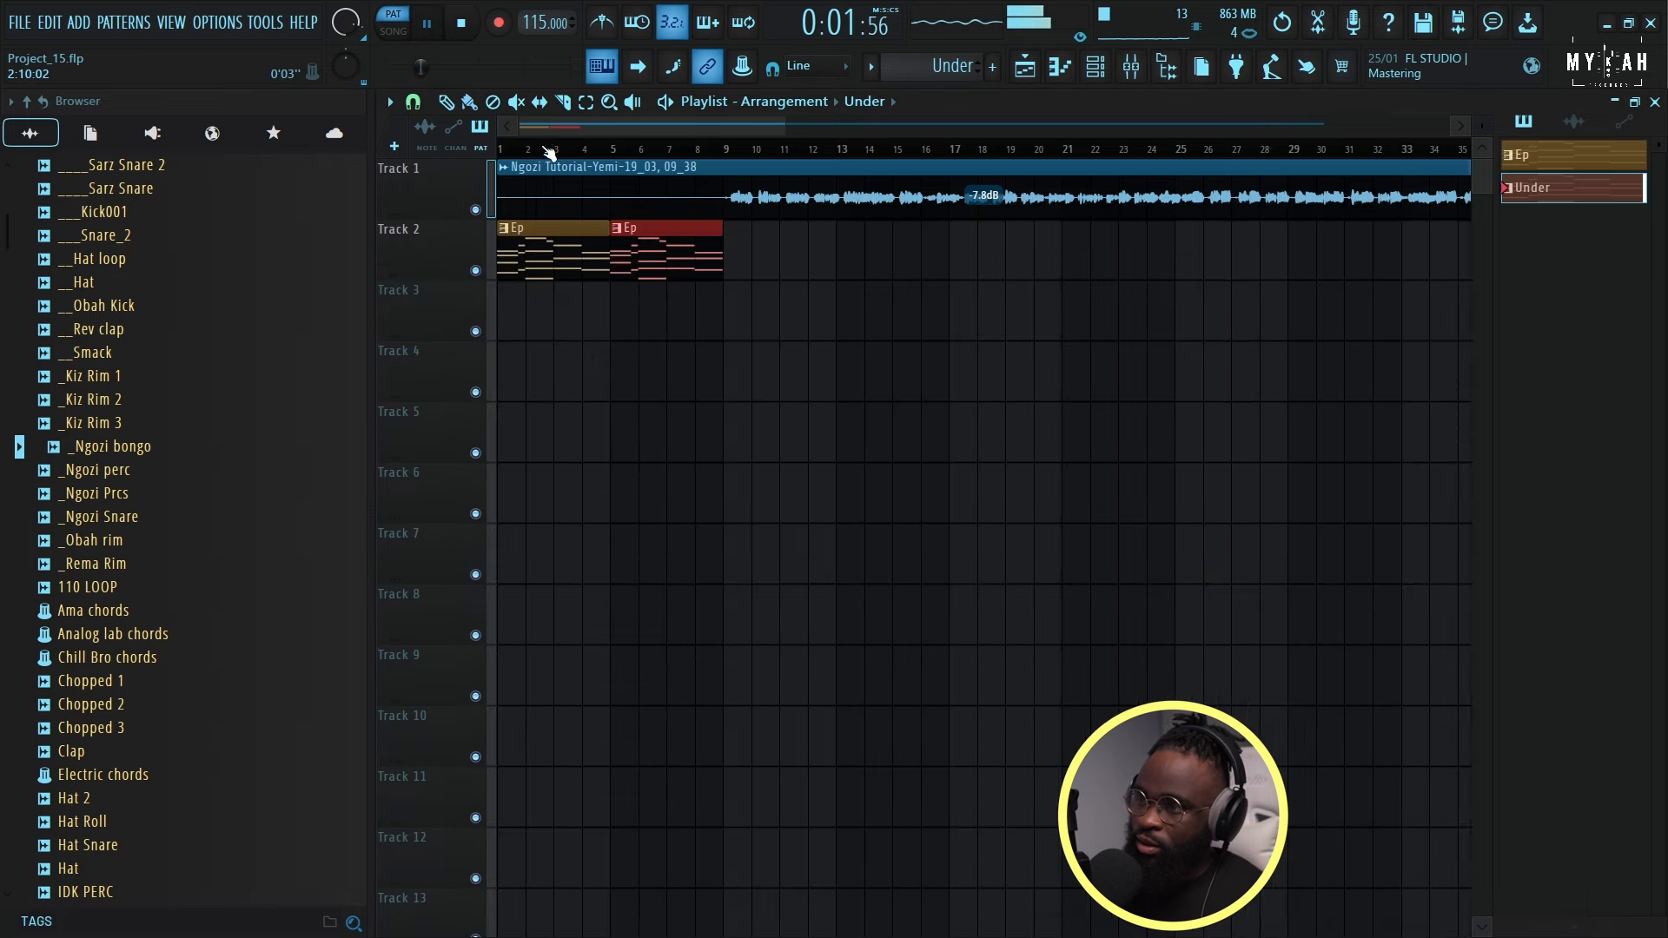
Place the Under pattern at bars 1 and 5 on Track 3 and play it together with the Ep clips.
scroll(660, 144, "down", 2)
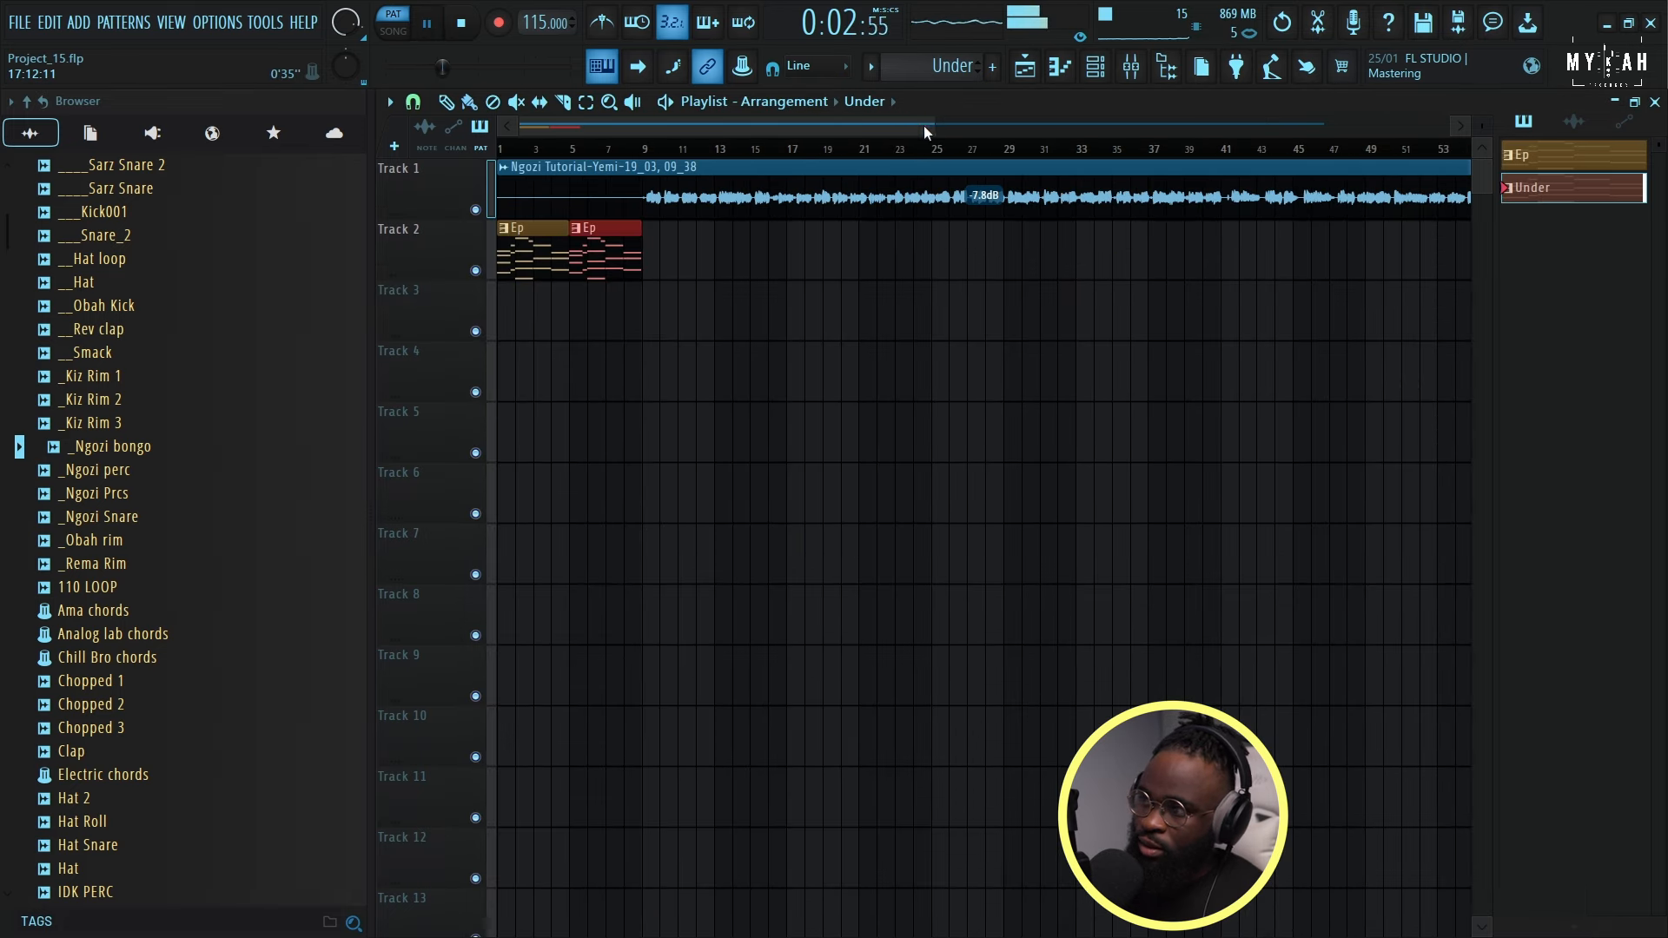
left_click_drag(923, 132, 591, 161)
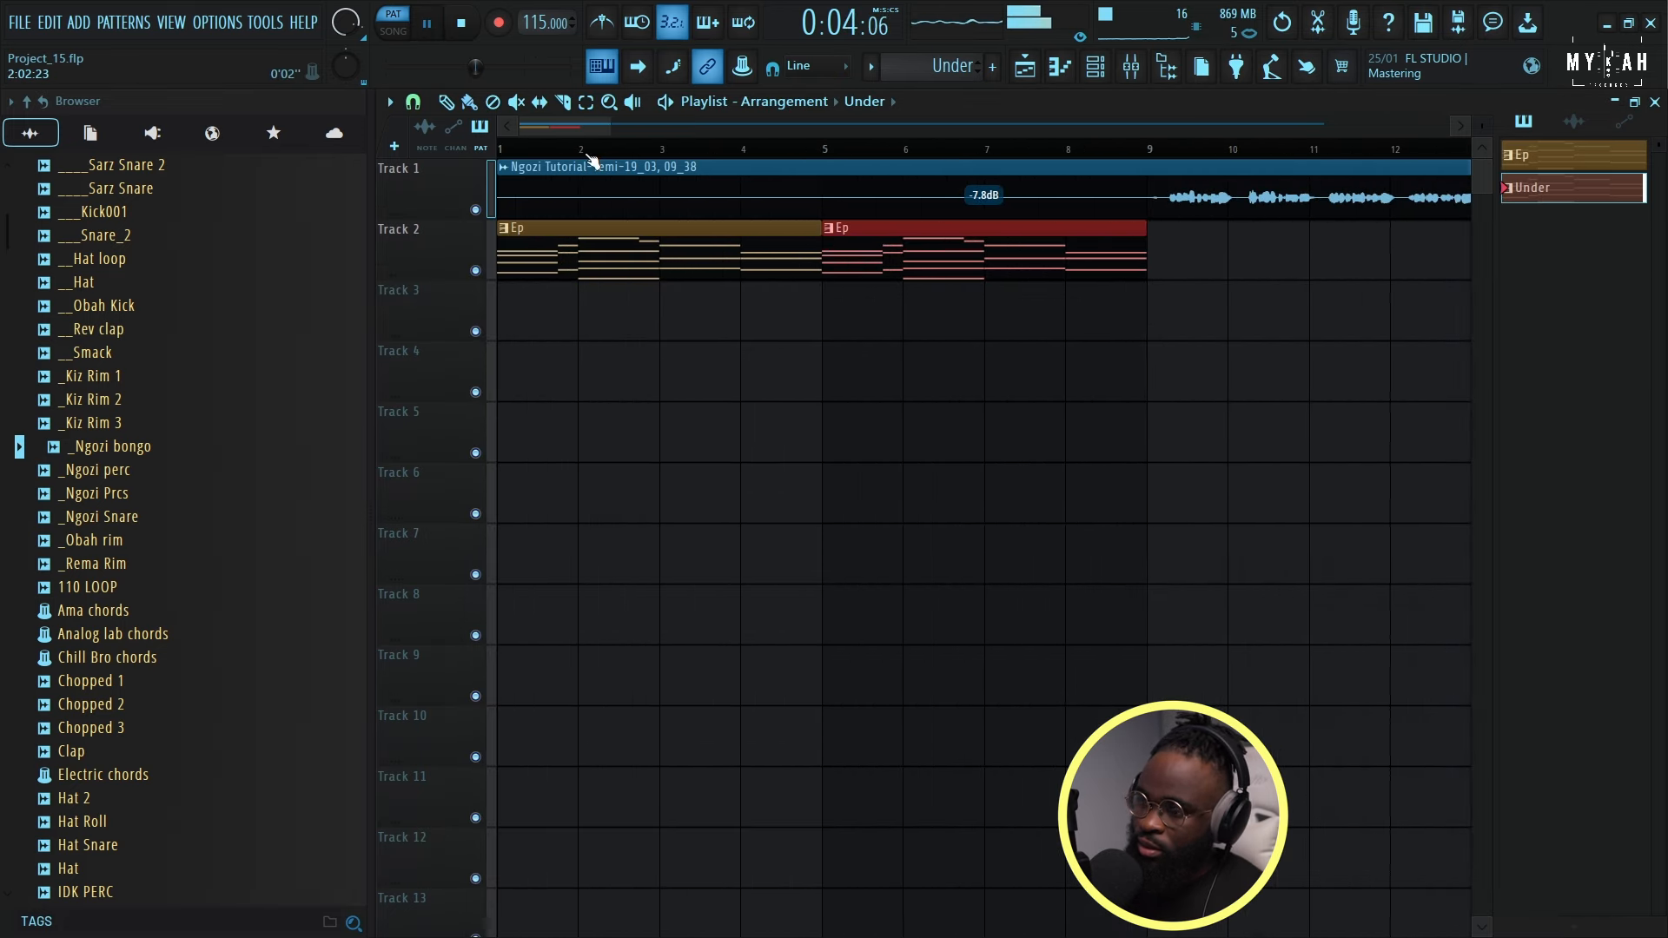
left_click(512, 321)
key("space")
key("l")
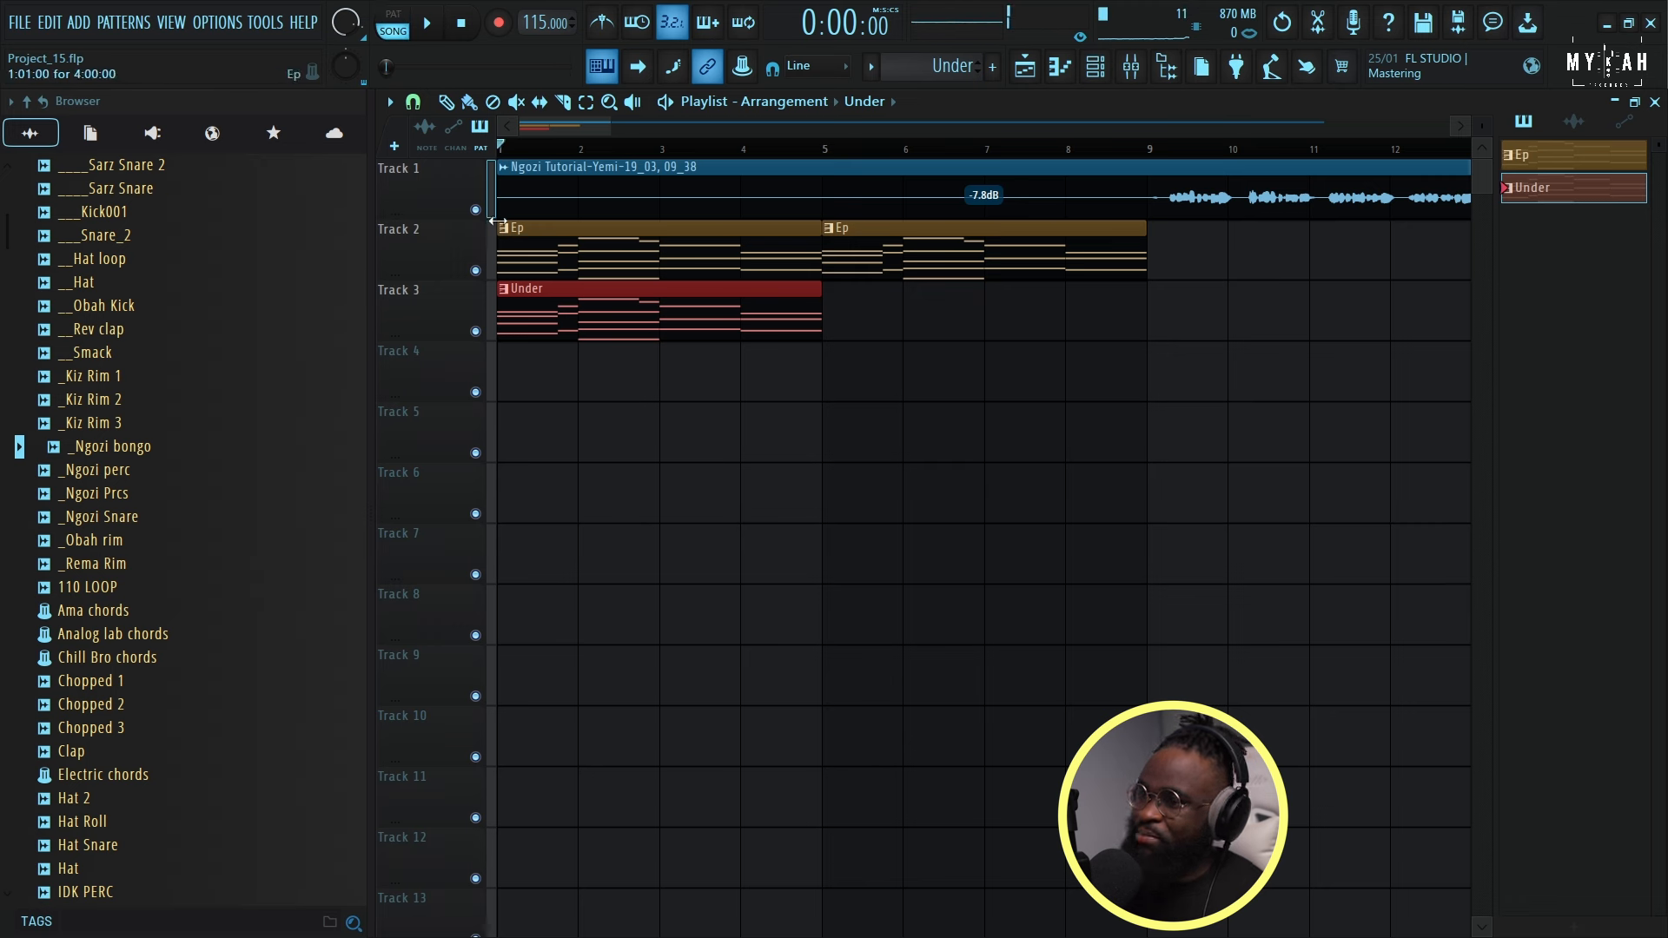
key("space")
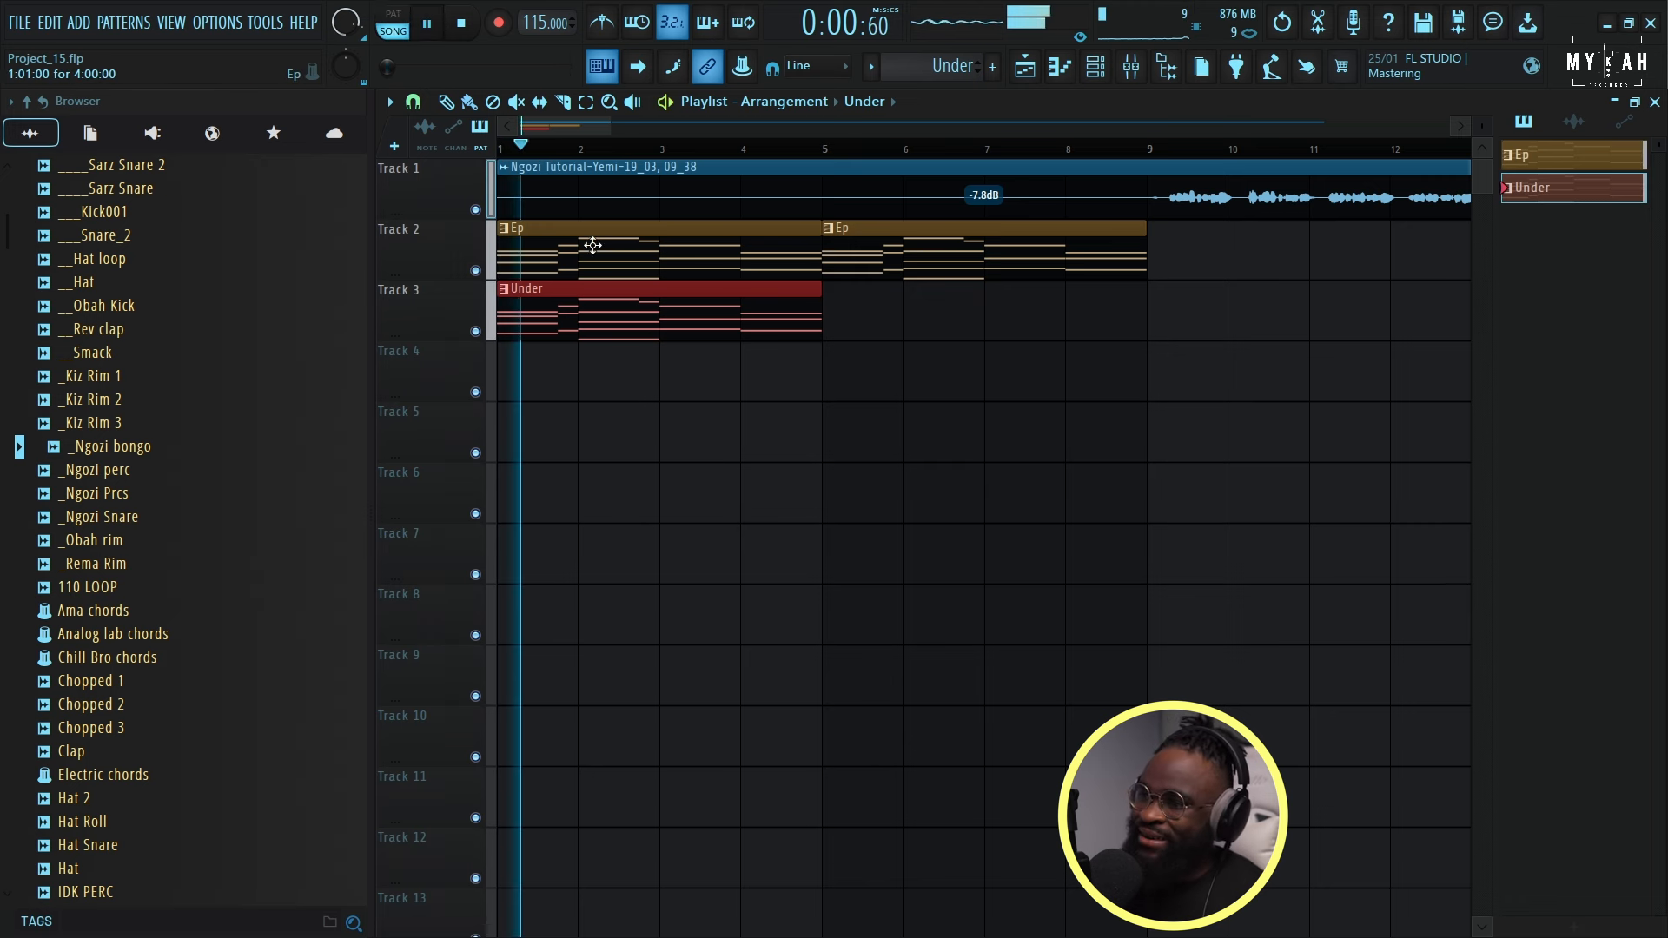
left_click(836, 331)
left_click(653, 274)
key("space")
Route the Ngozi channel to mixer track 3 and check its signal during playback.
left_click(1098, 73)
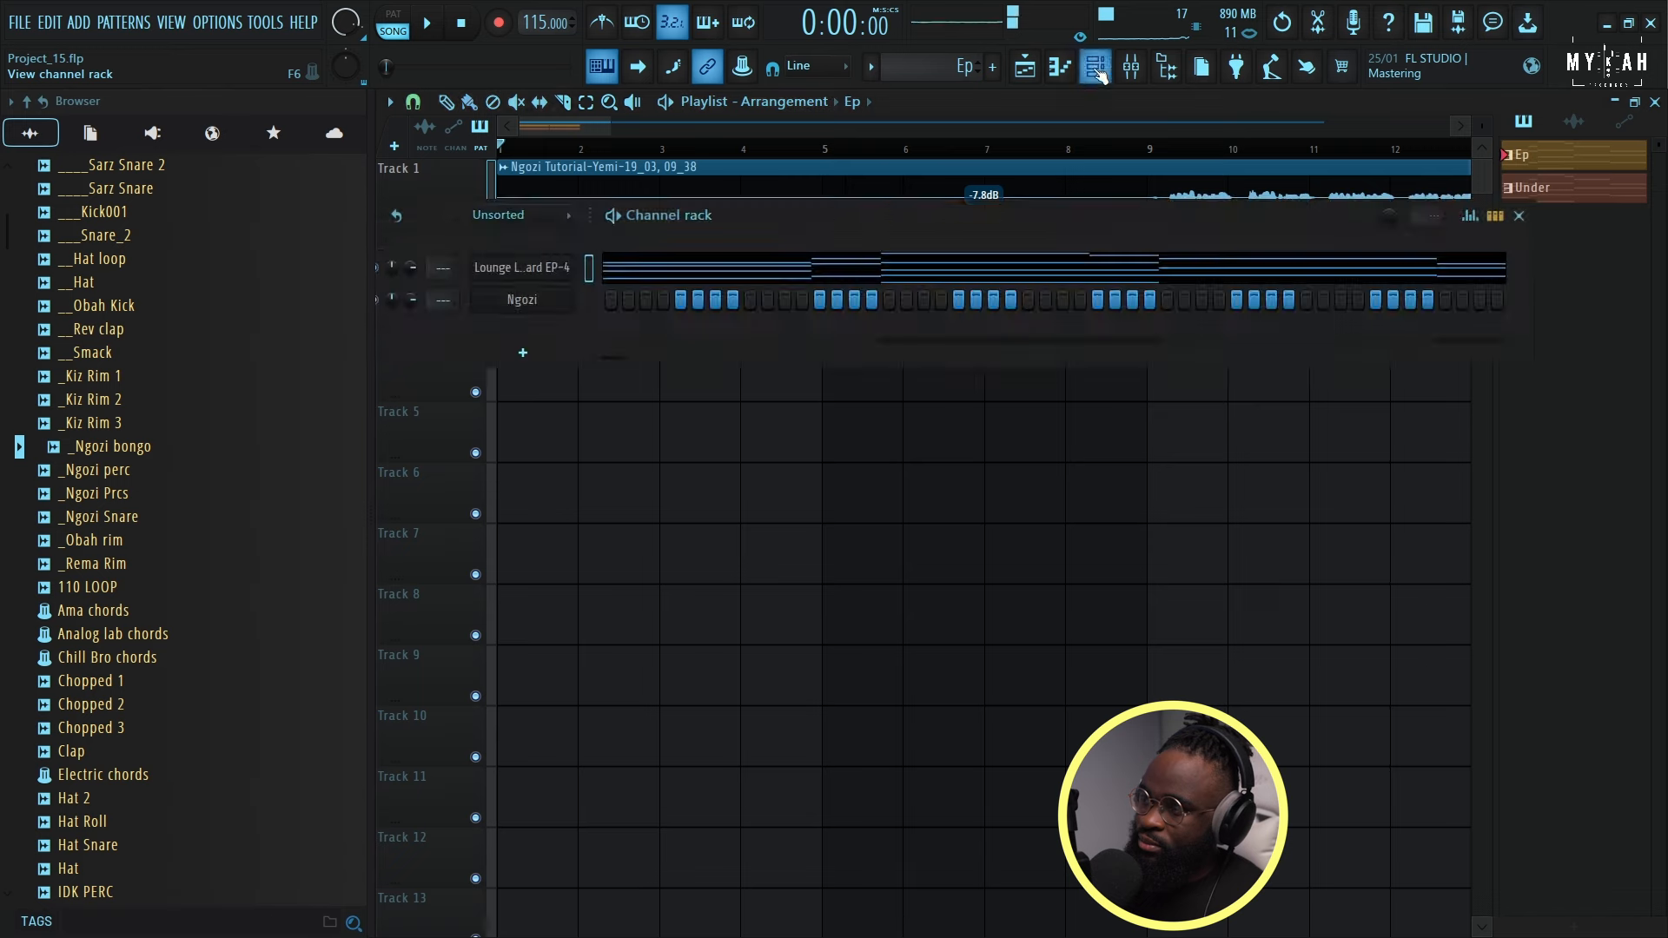
left_click(532, 299)
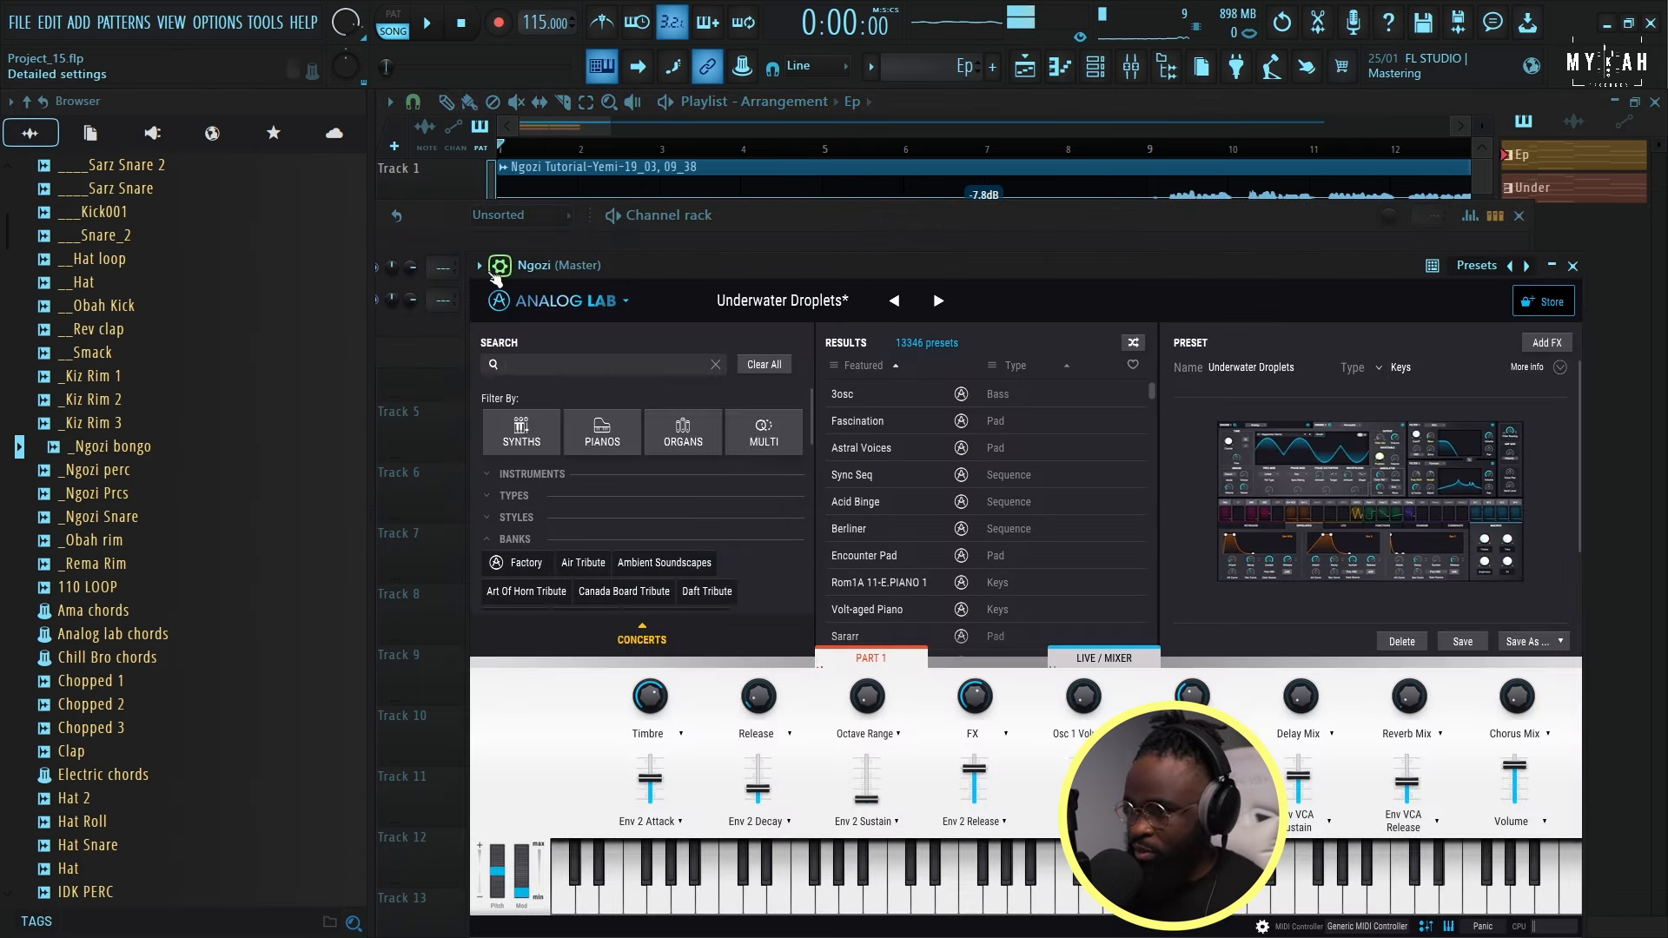
left_click(500, 267)
left_click(1555, 321)
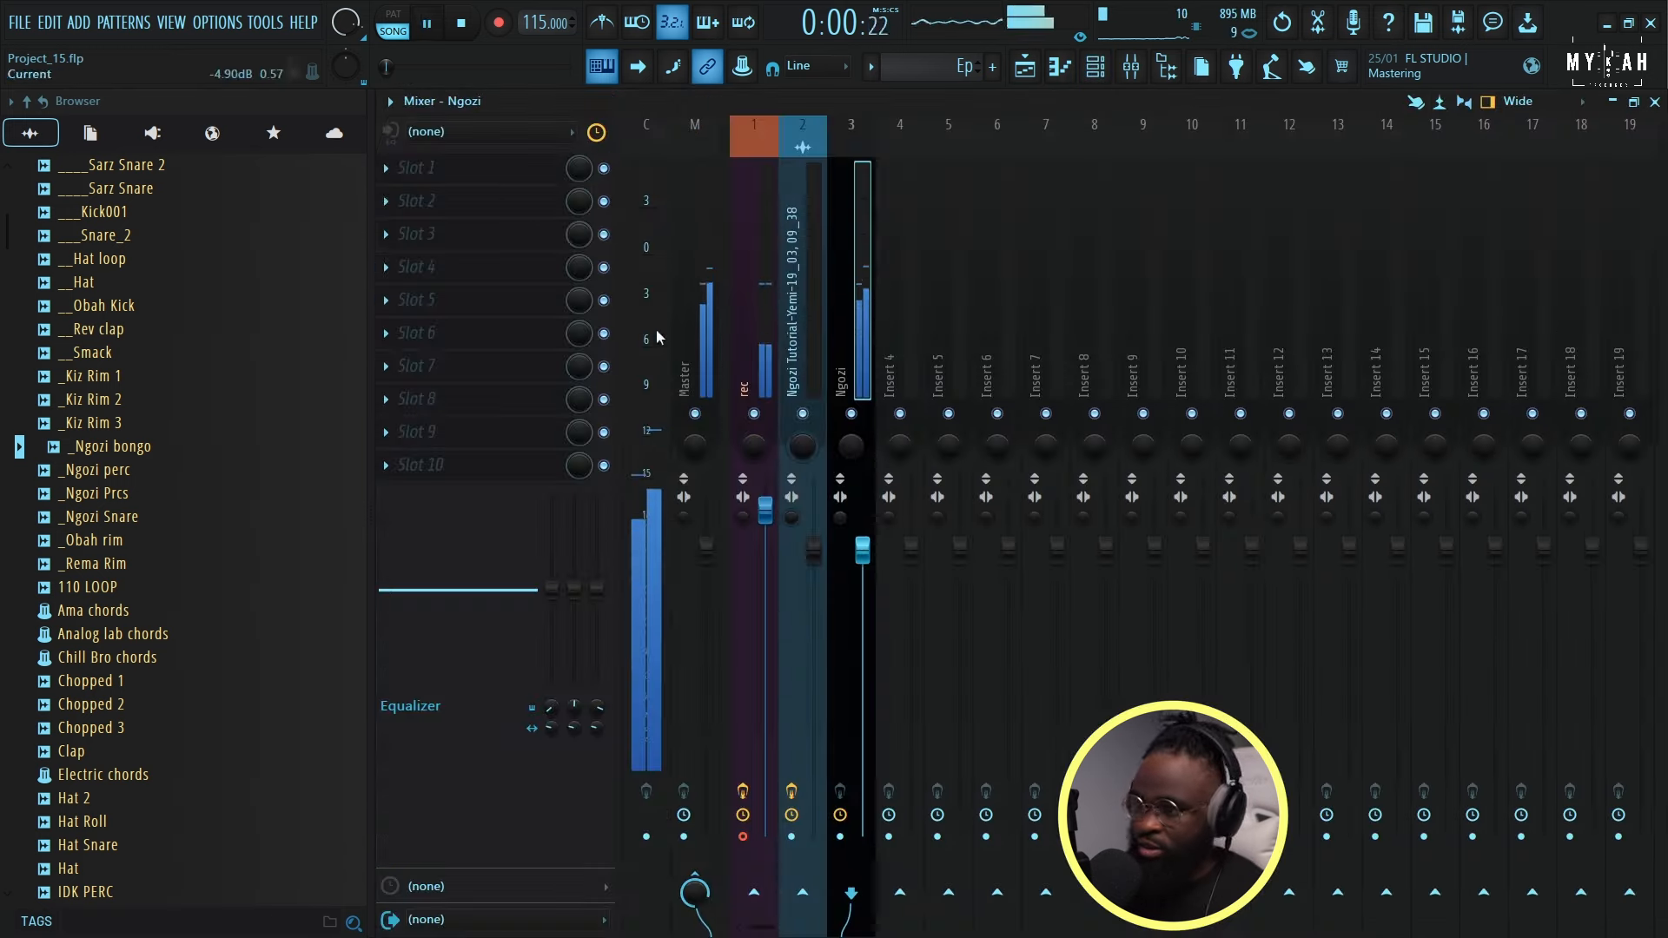
key("space")
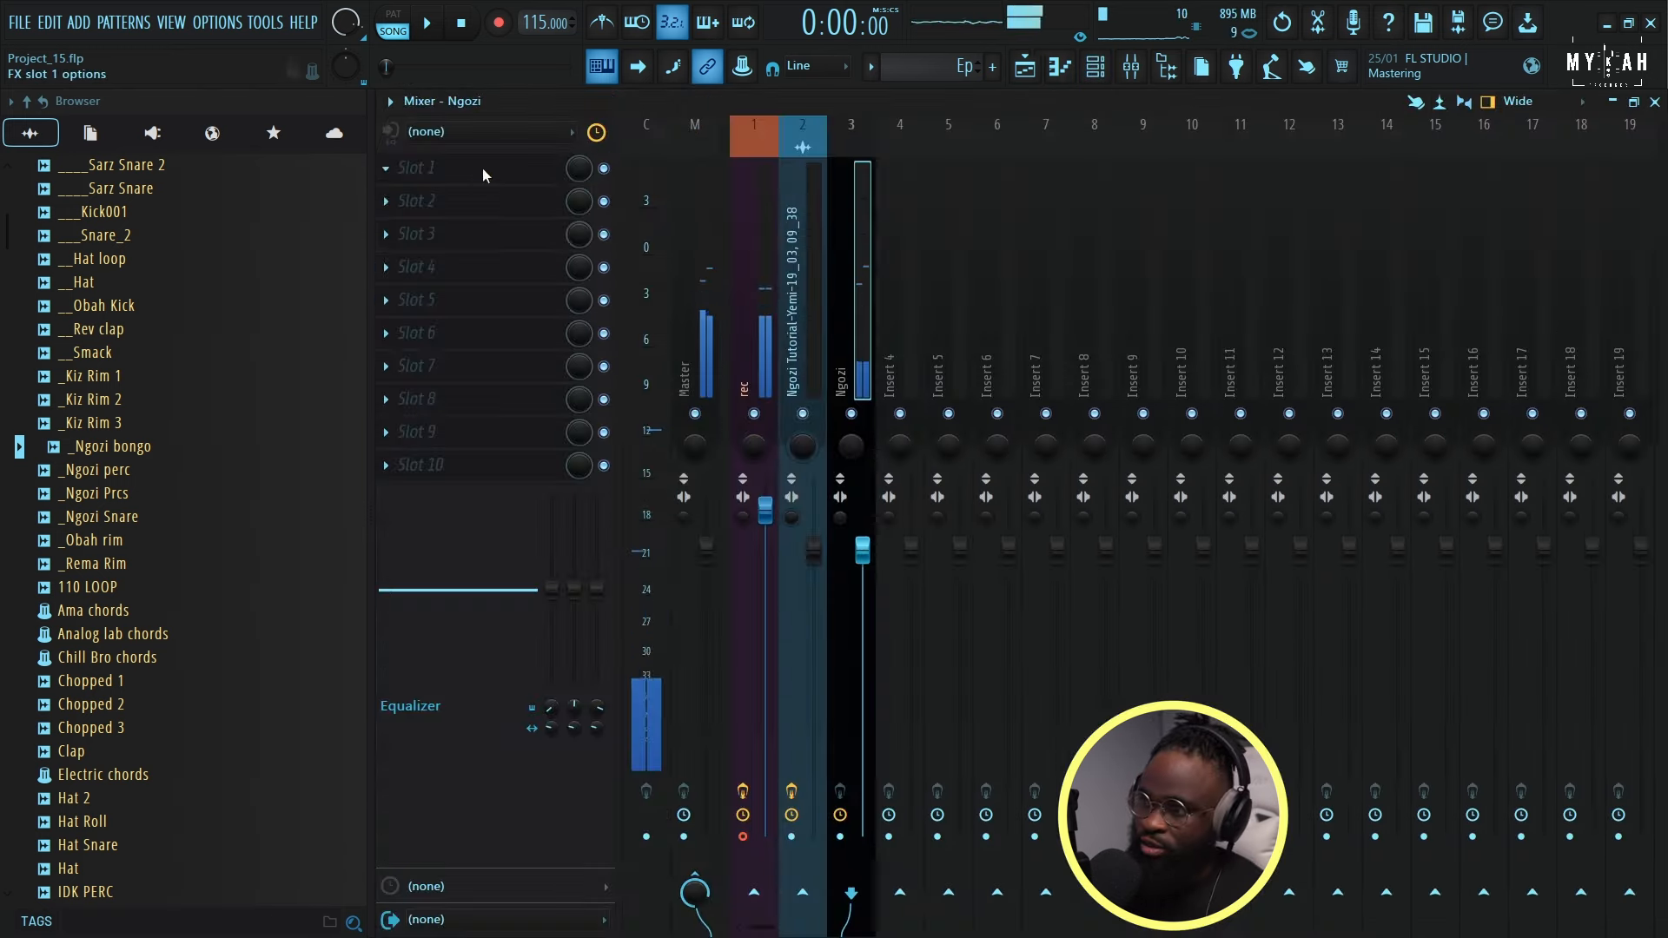
Load Fruity Parametric EQ 2 on the Ngozi mixer track and pull band 1 down to about -18 dB around 145 Hz.
left_click(486, 171)
left_click(1108, 532)
key("space")
left_click_drag(484, 365, 554, 501)
scroll(553, 502, "down", 2)
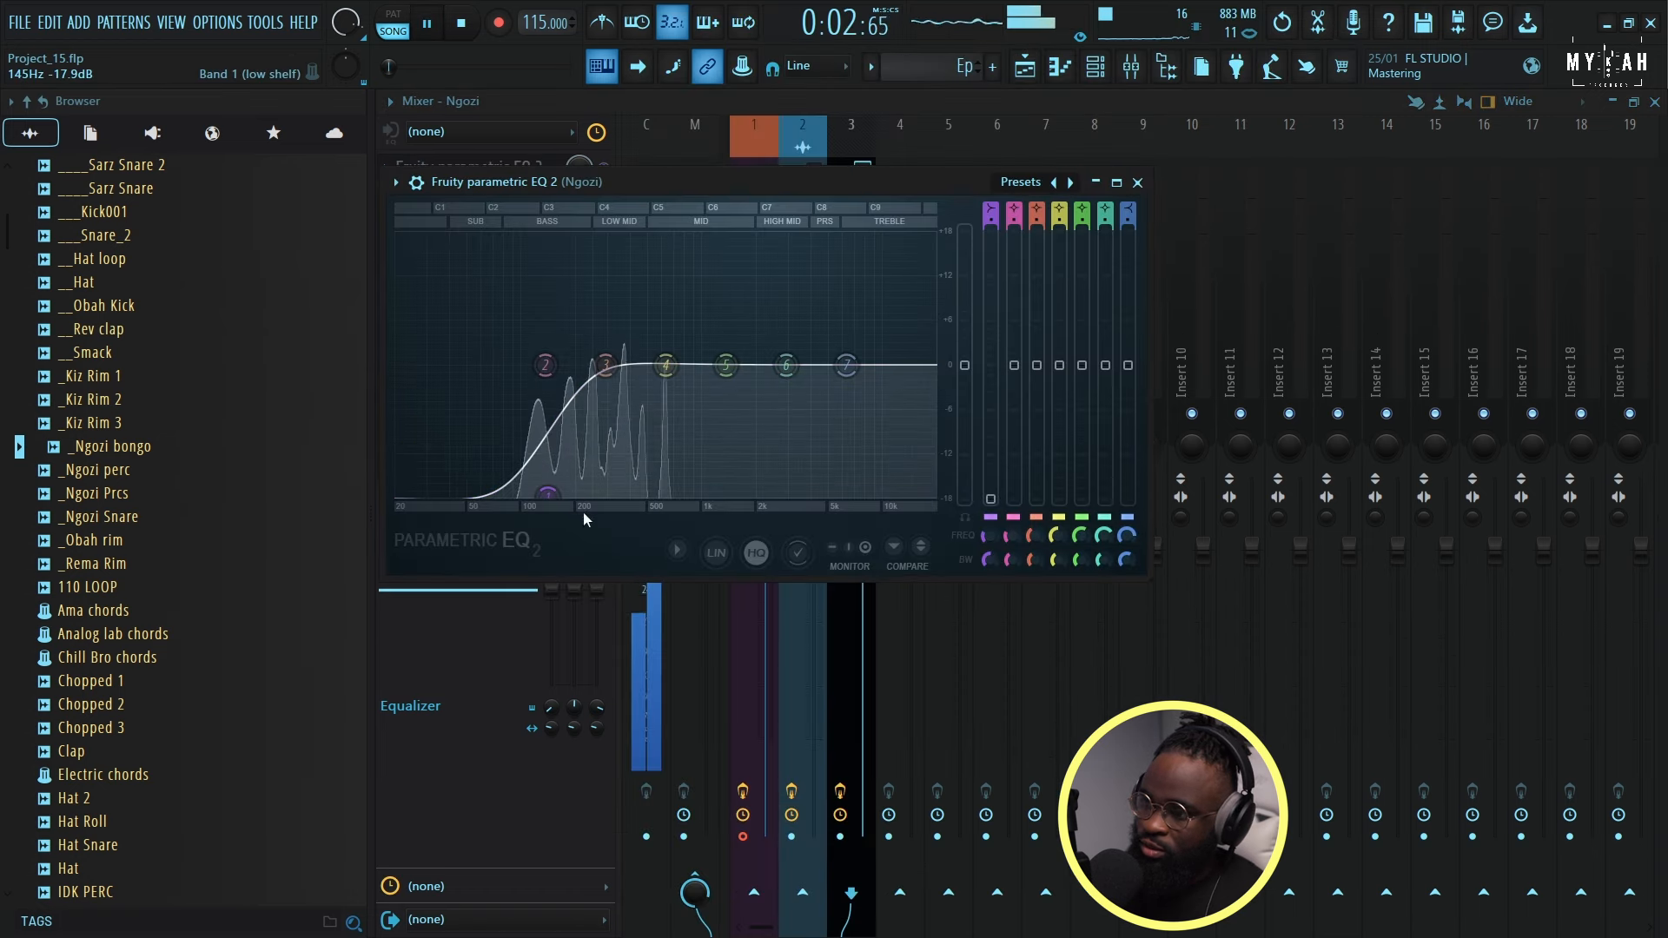
left_click(848, 144)
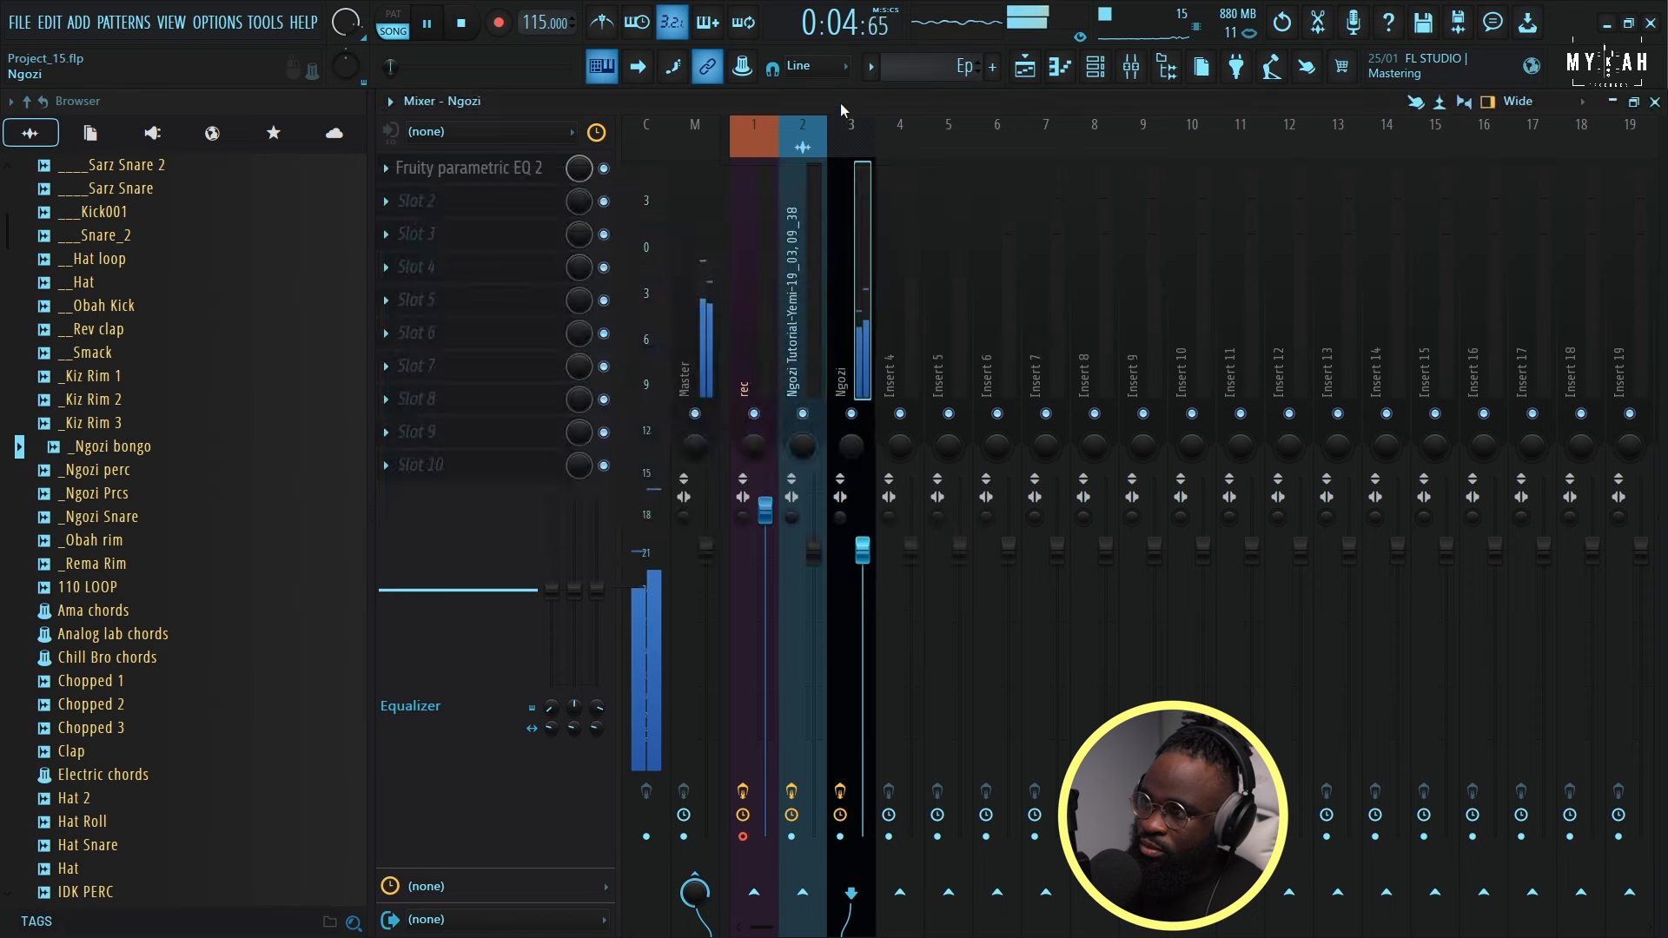
Raise the velocity offset of the Ep pattern's Lounge Lizard EP-4 notes with the piano roll's level scaling tool.
left_click(1061, 68)
left_click(1025, 67)
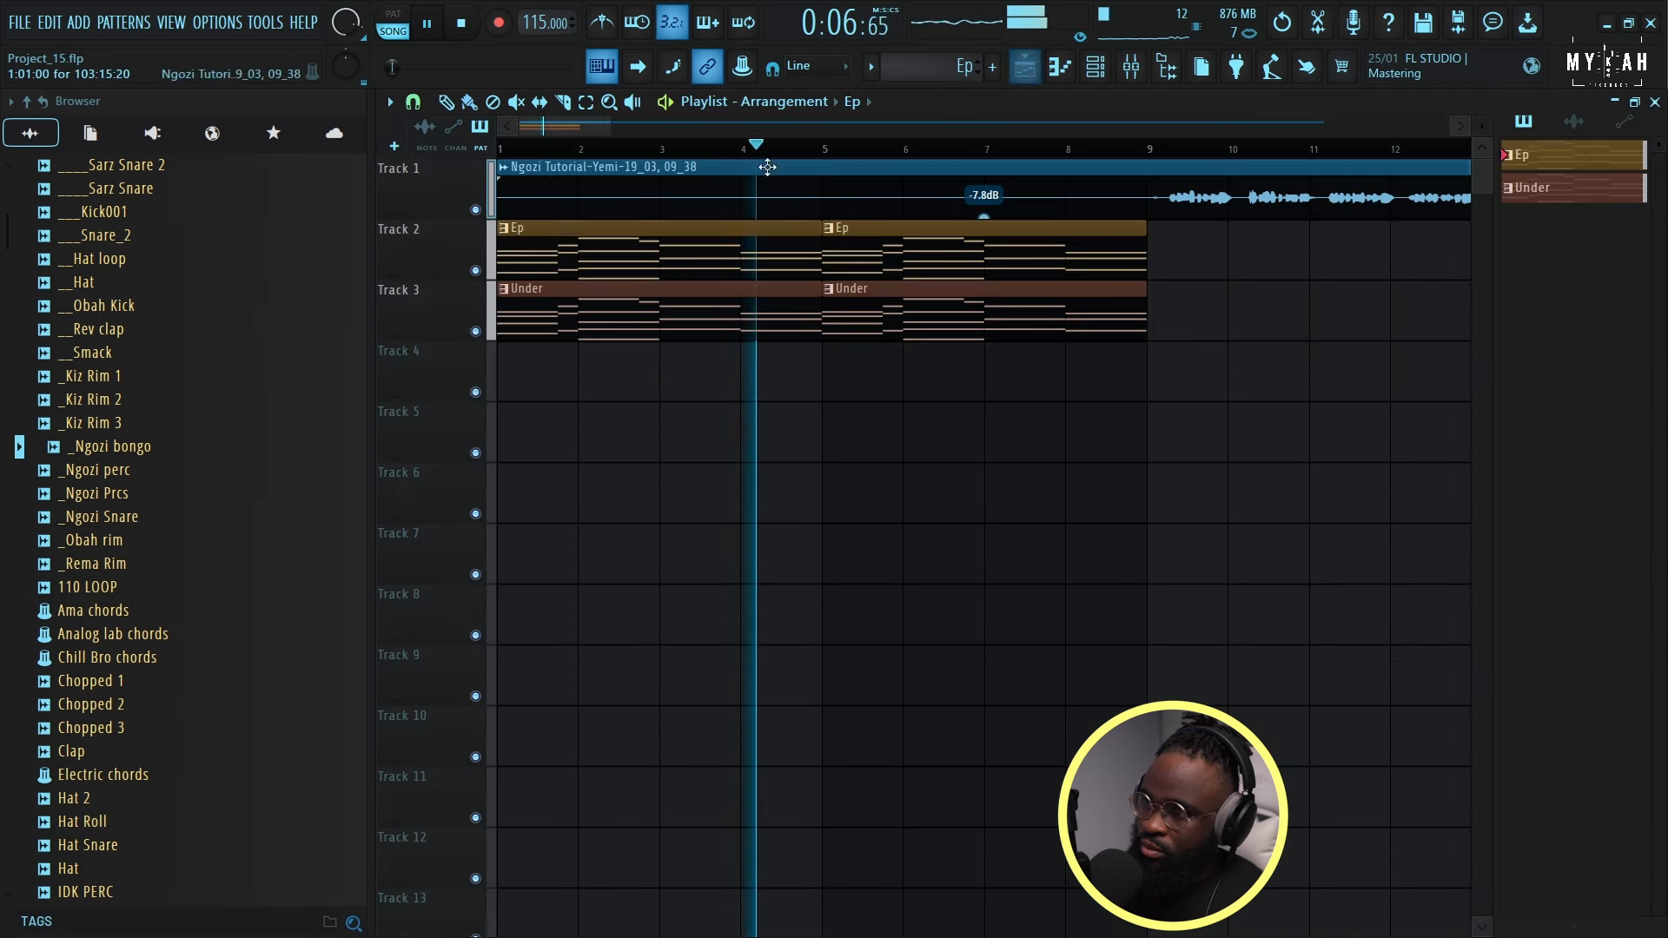
double_click(588, 250)
key("space")
key("alt+x")
mouse_move(886, 460)
left_mouse_down()
mouse_move(886, 416)
mouse_move(885, 433)
left_mouse_up()
key("space")
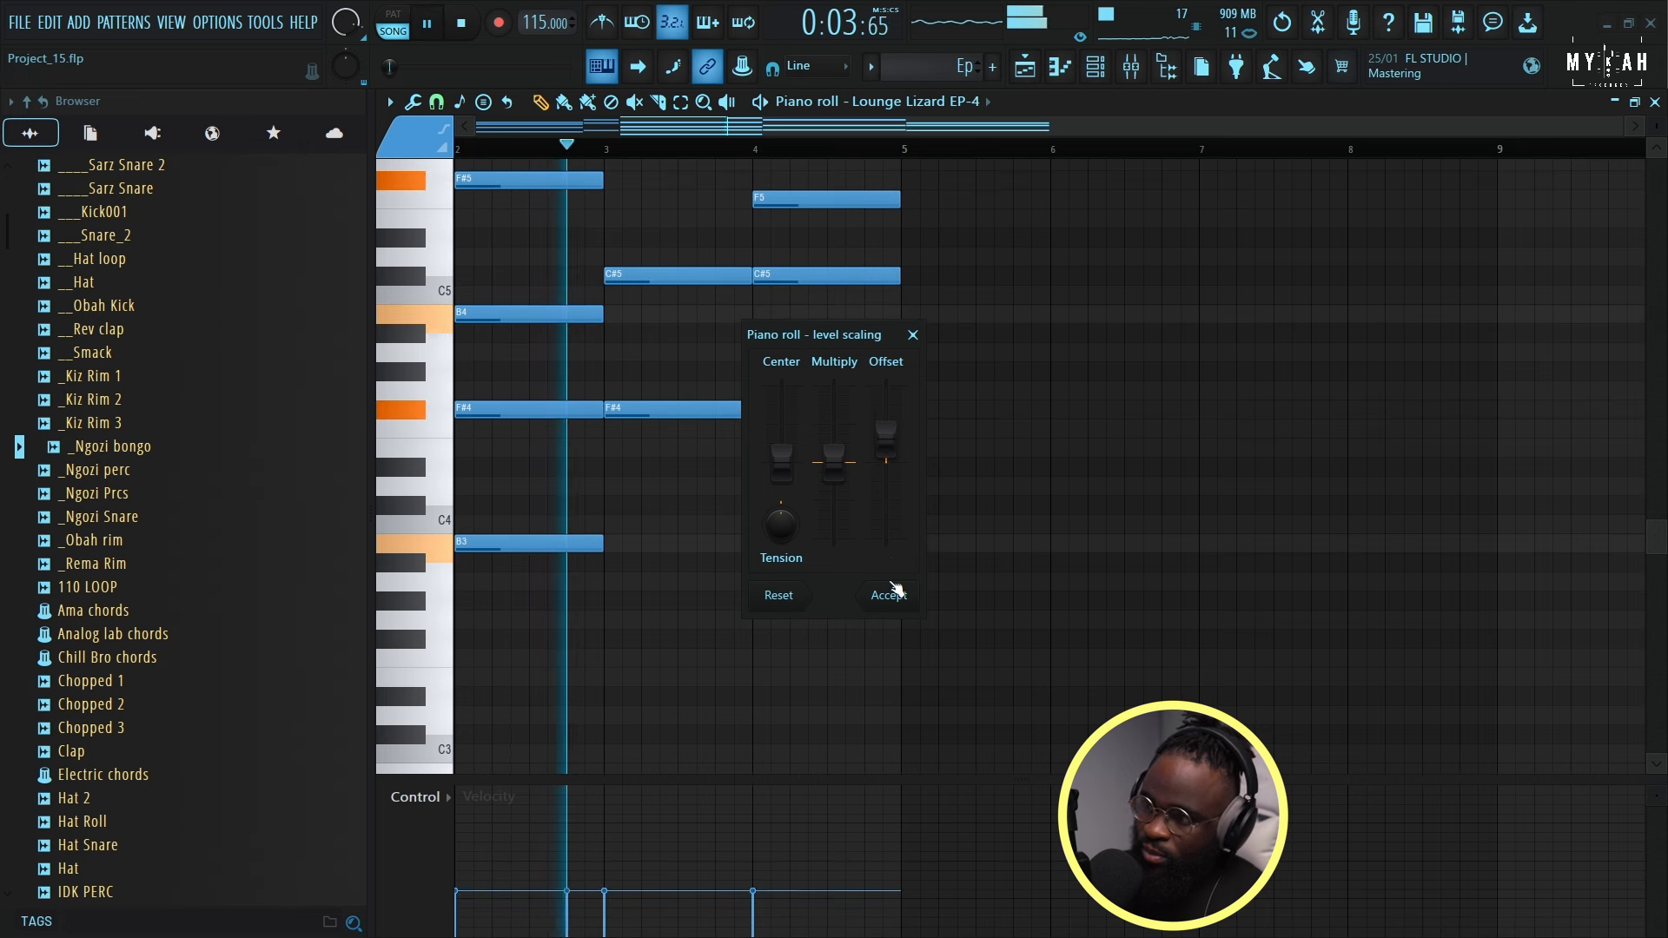
left_click(889, 594)
key("space")
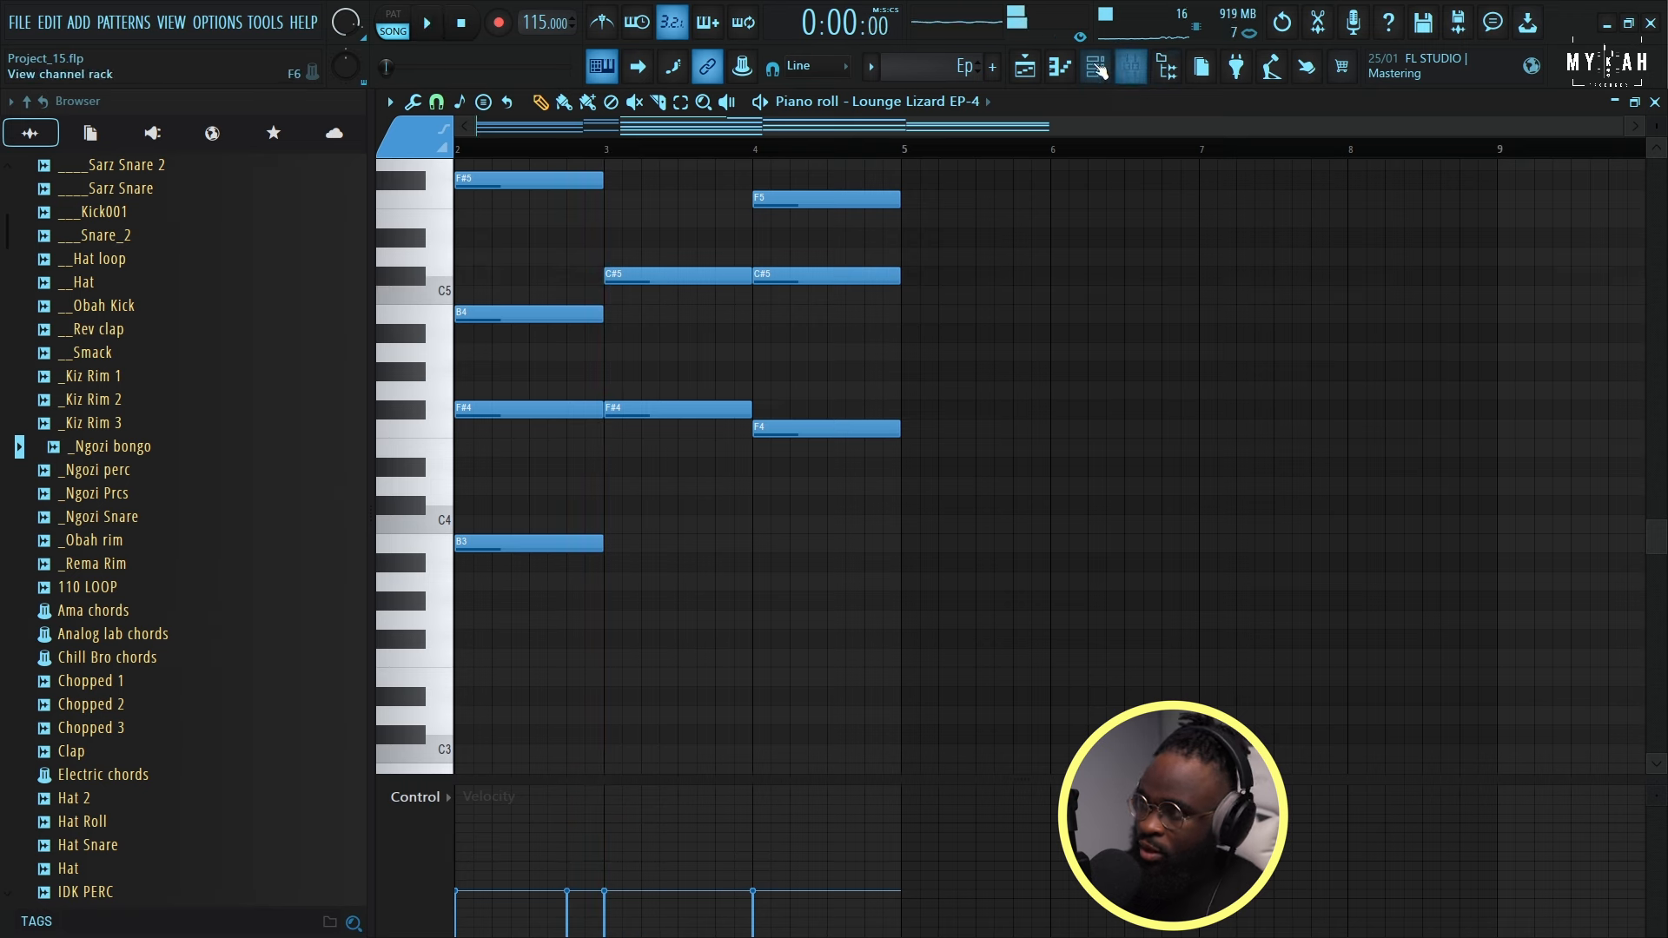
Check the Lounge Lizard EP-4 instrument settings and play through the Ep chords from bar 1.
left_click(1094, 67)
key("space")
key("space")
left_click(489, 269)
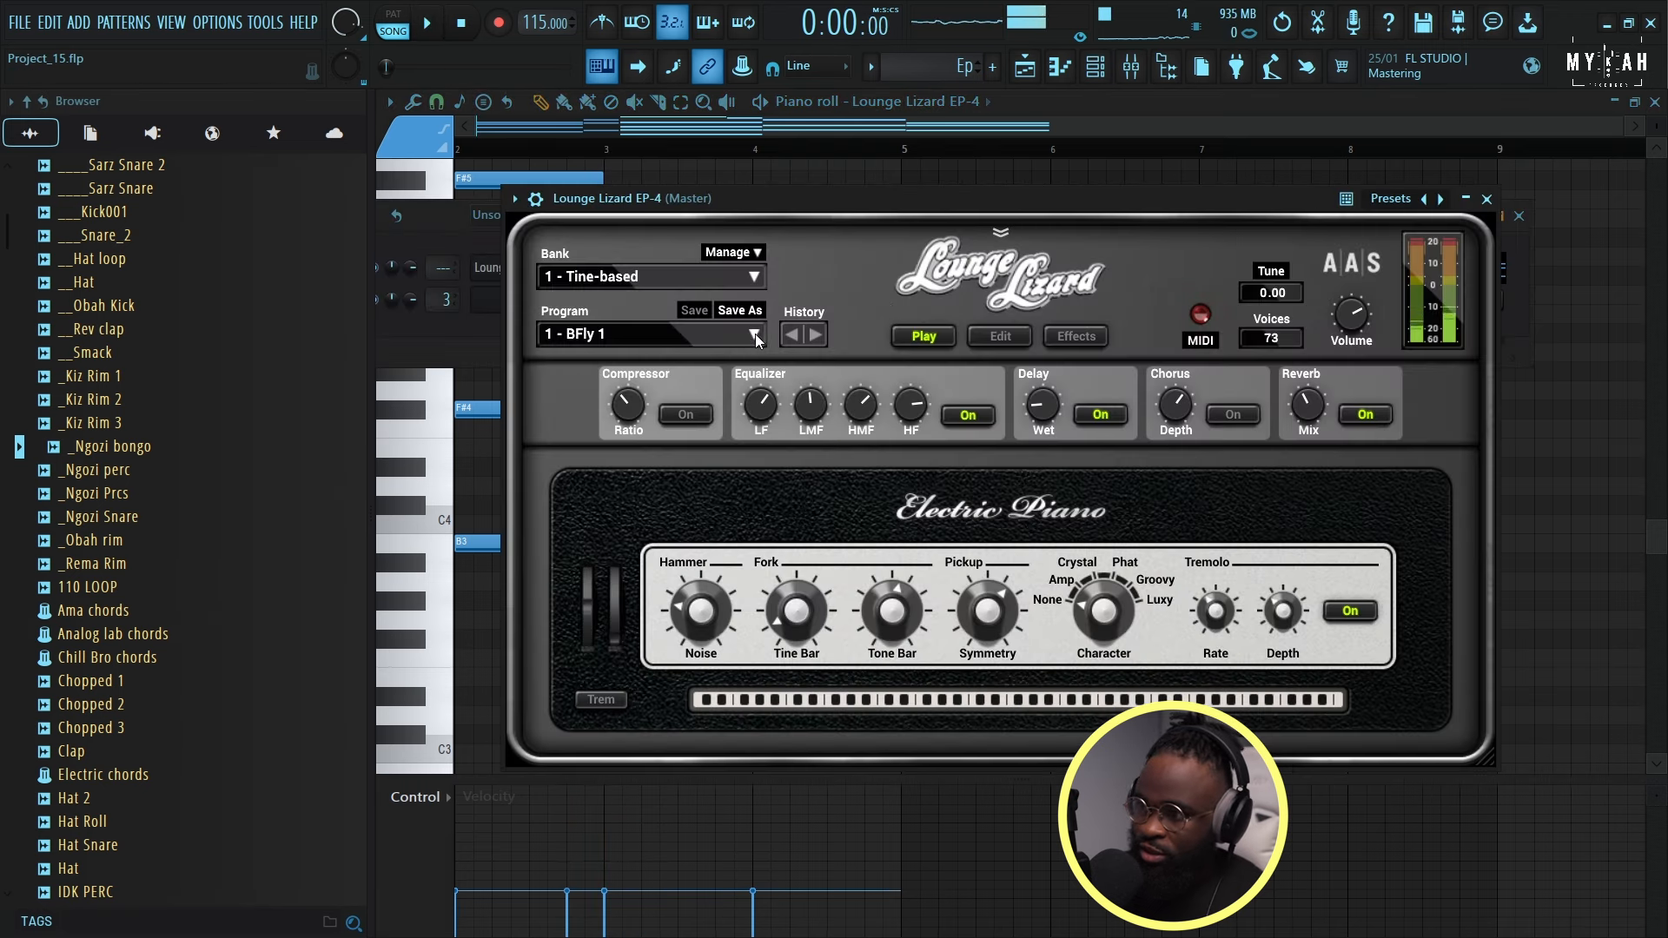
left_click(701, 125)
key("space")
left_click_drag(700, 124, 523, 129)
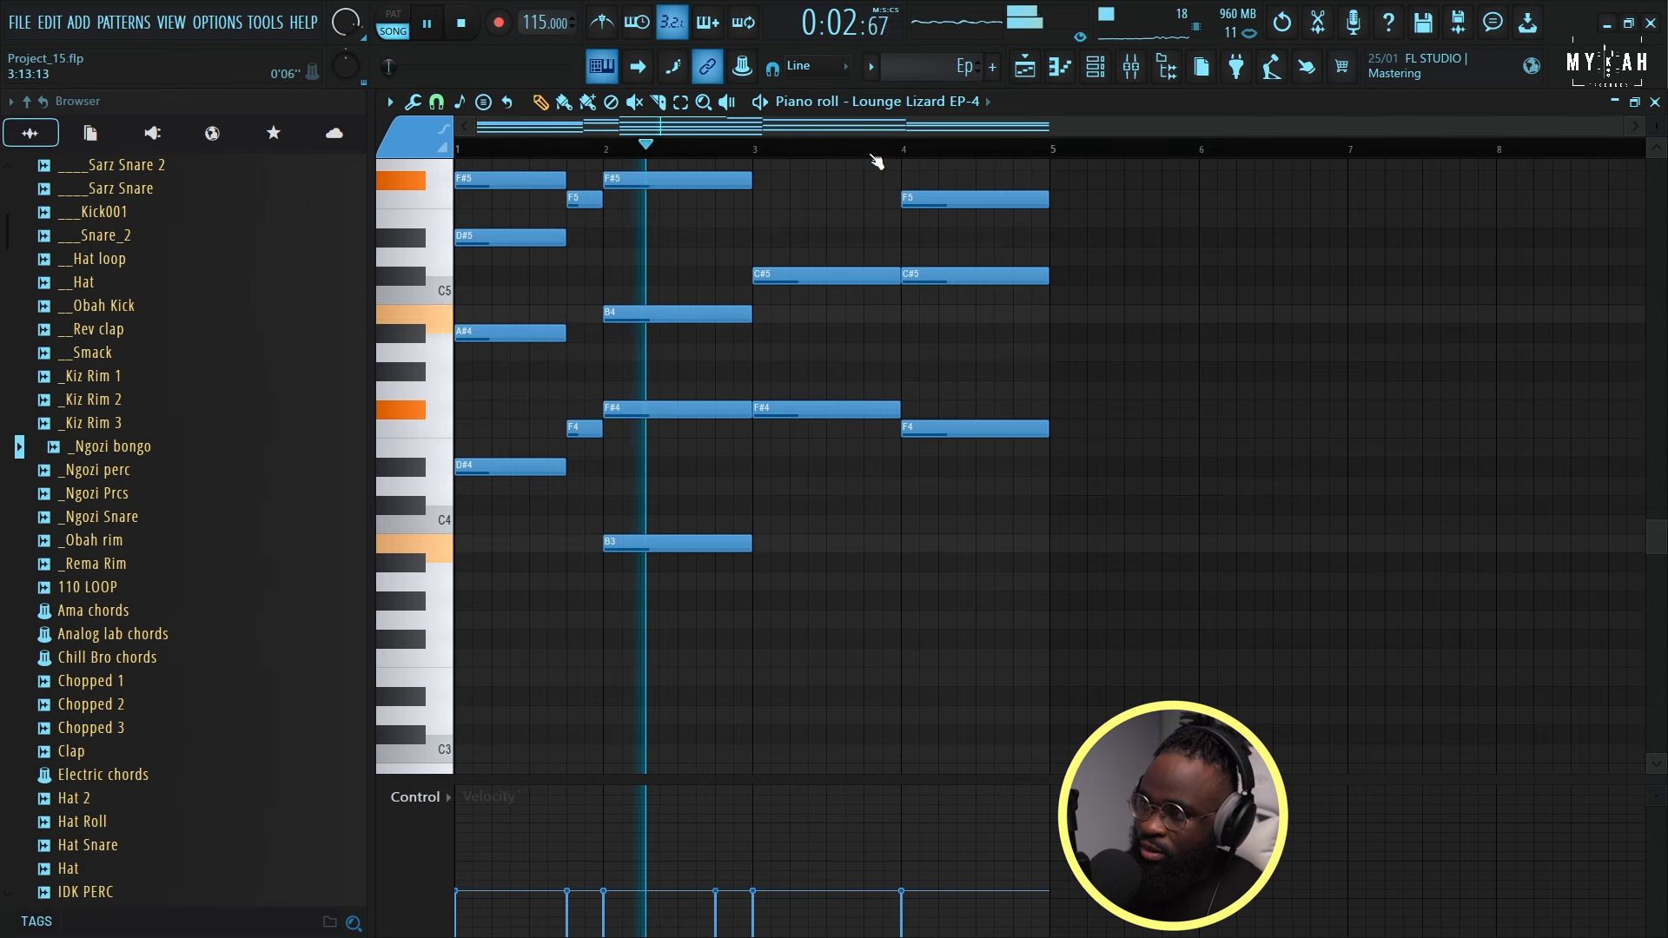
scroll(921, 291, "up", 4)
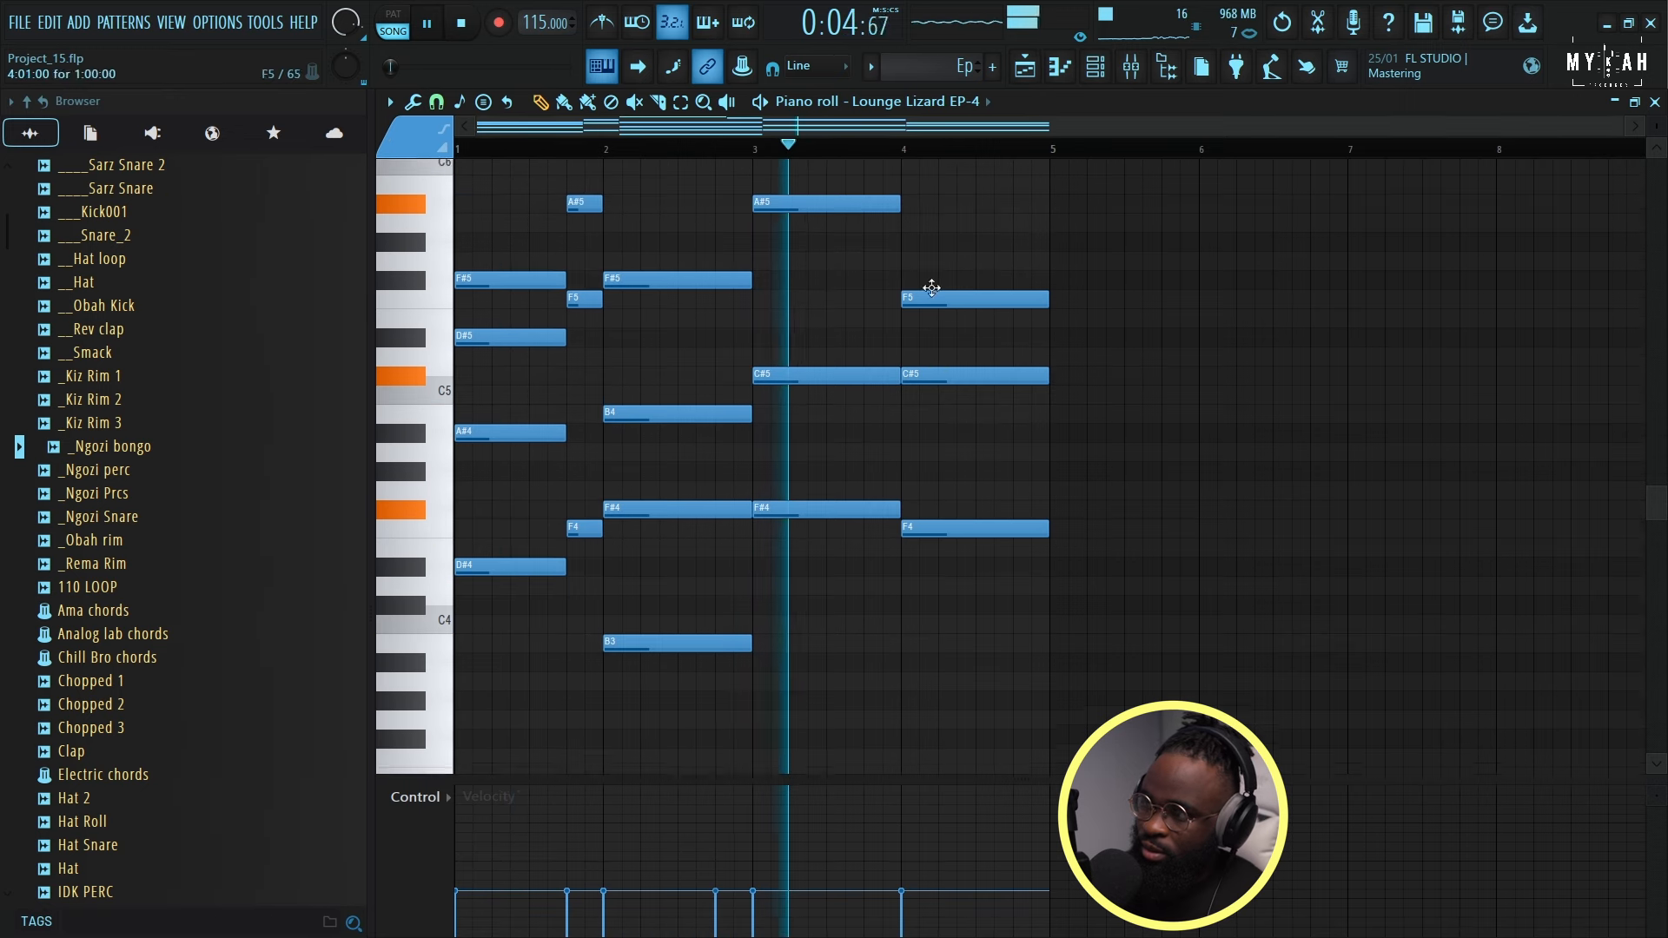
Reduce the height of all playlist tracks and stop the song playback.
key("F5")
scroll(1150, 147, "down", 5)
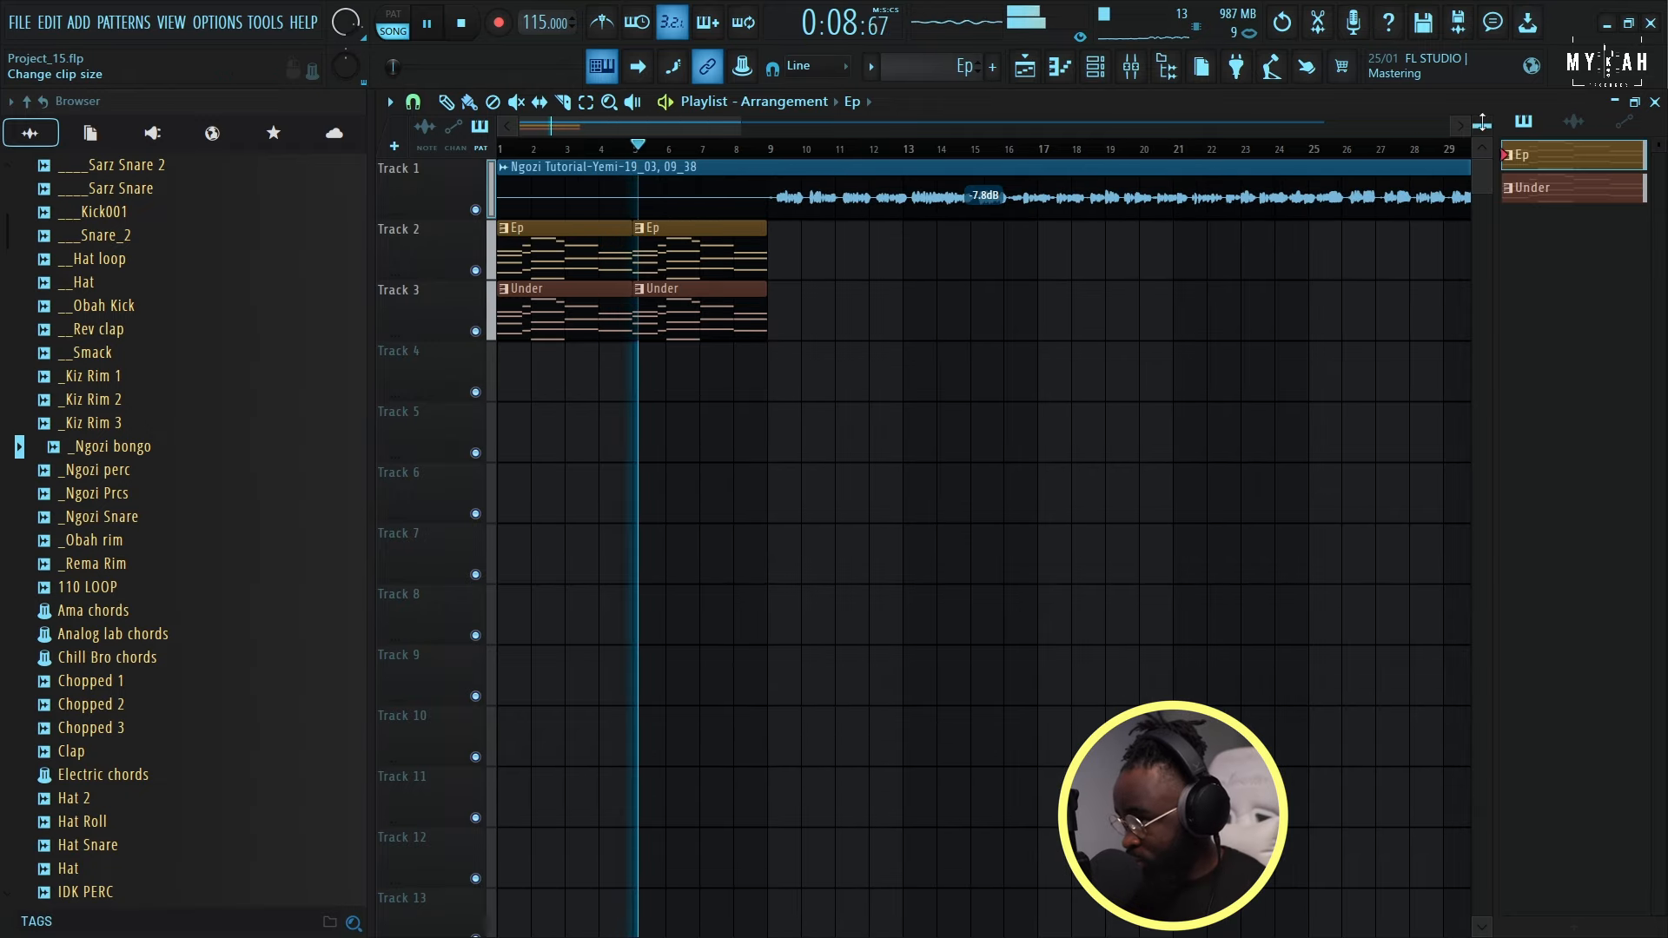
left_click_drag(1481, 127, 1482, 146)
key("space")
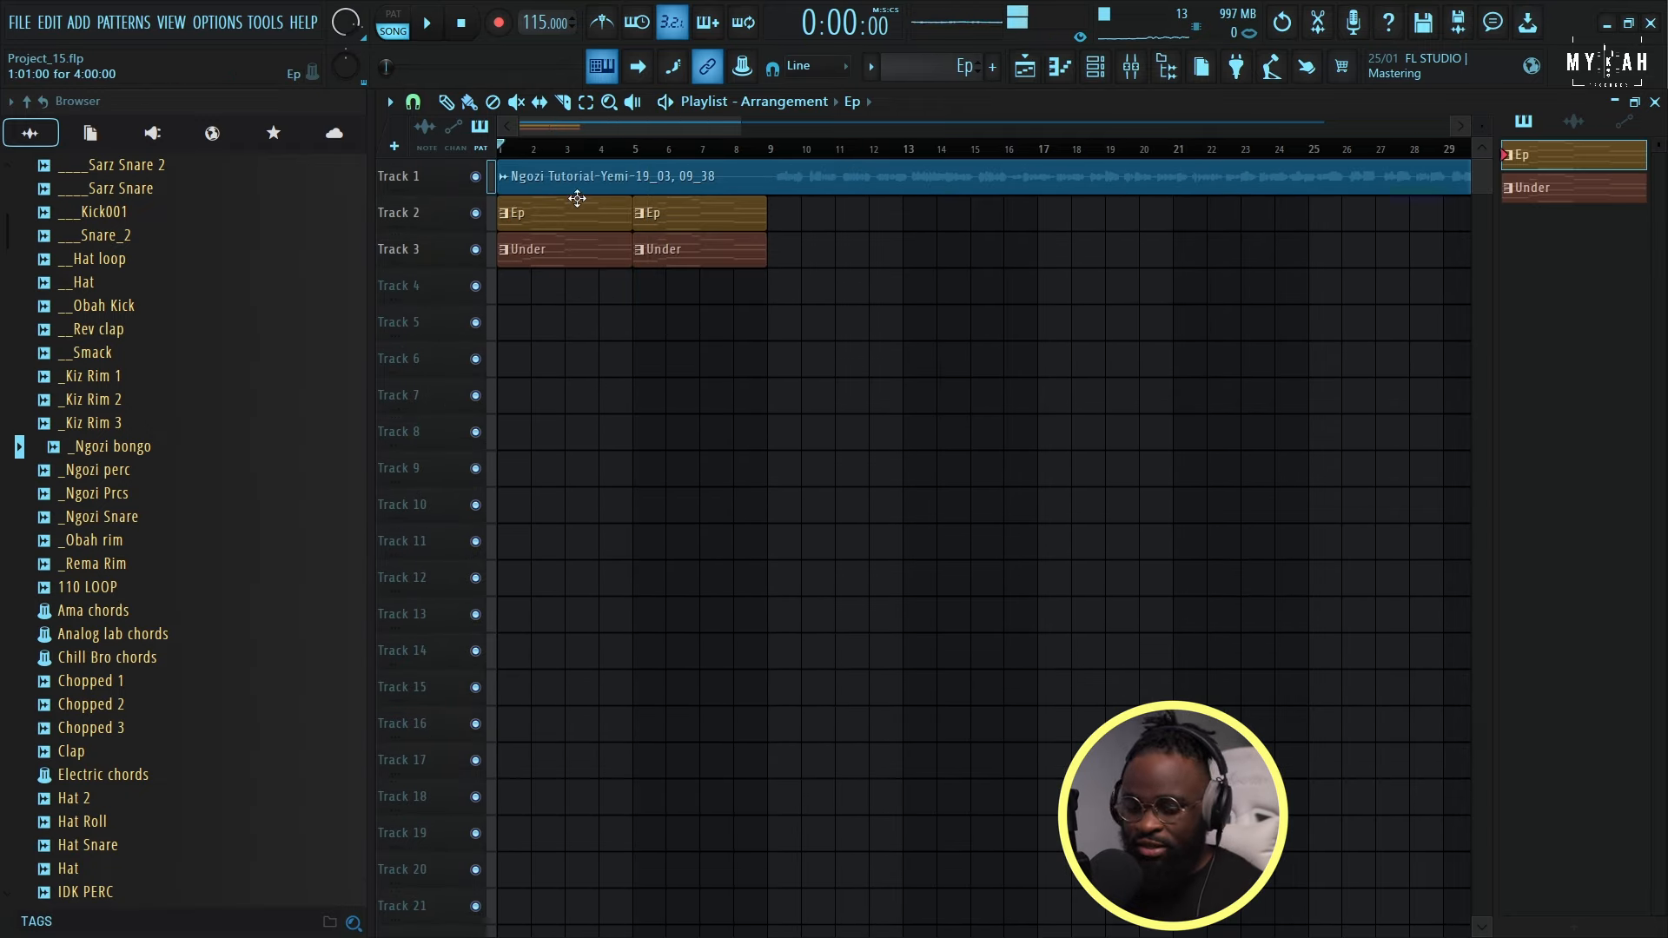
Add a Toxic Biohazard instrument channel and create a new pattern named Bass.
left_click(1129, 68)
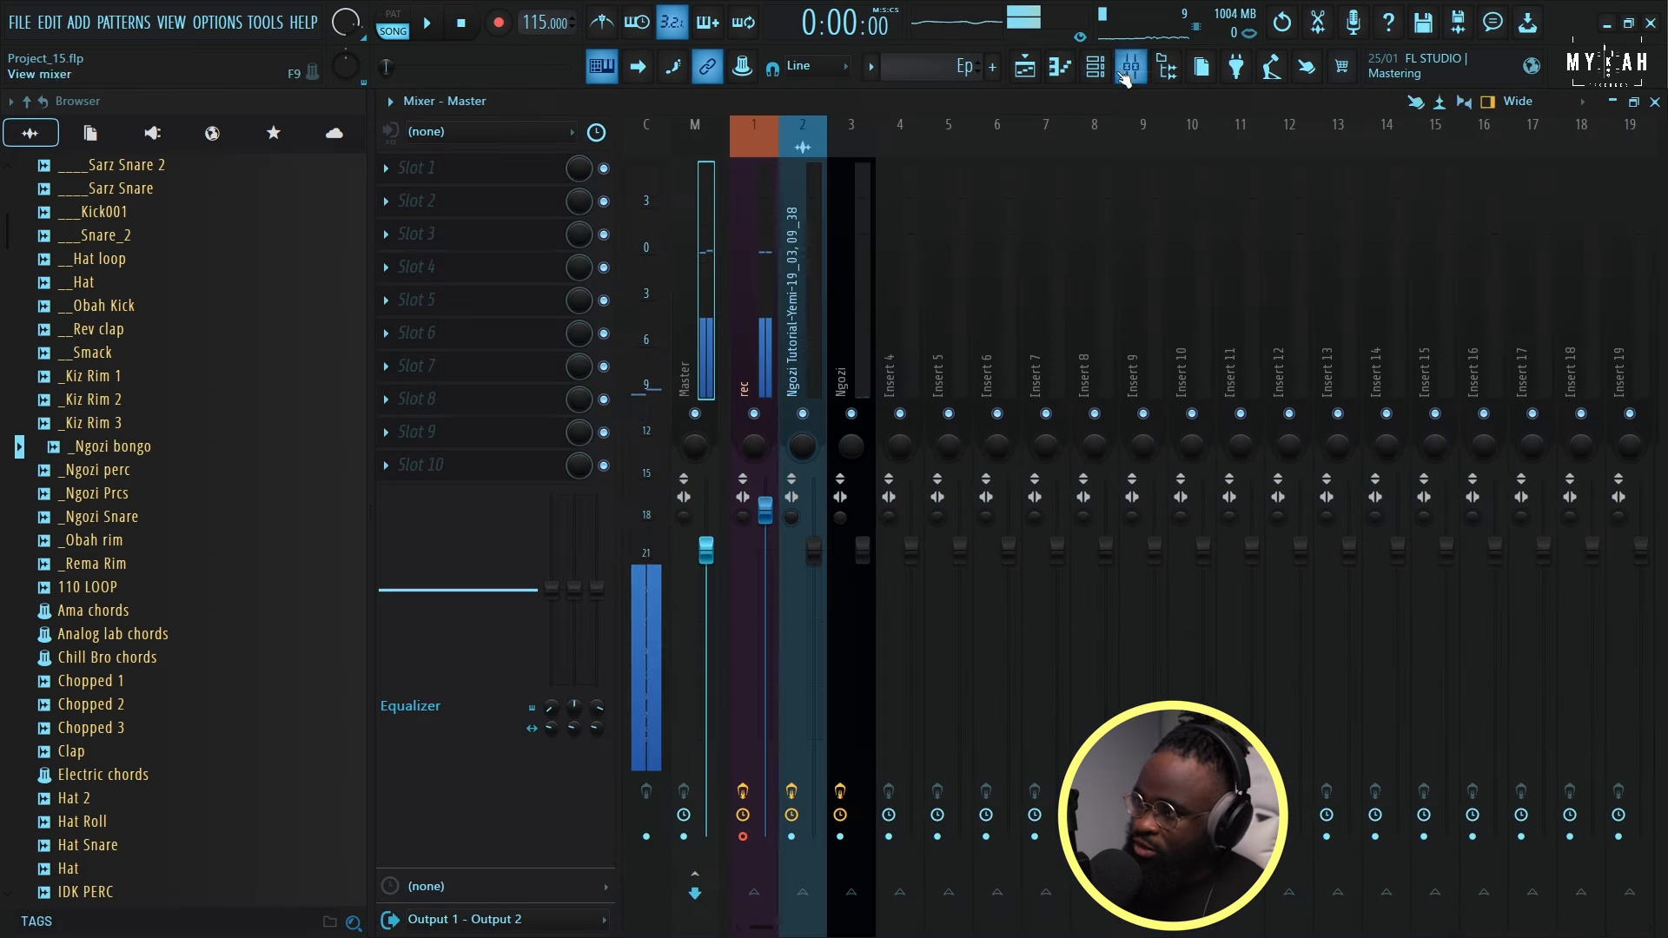
left_click(1096, 69)
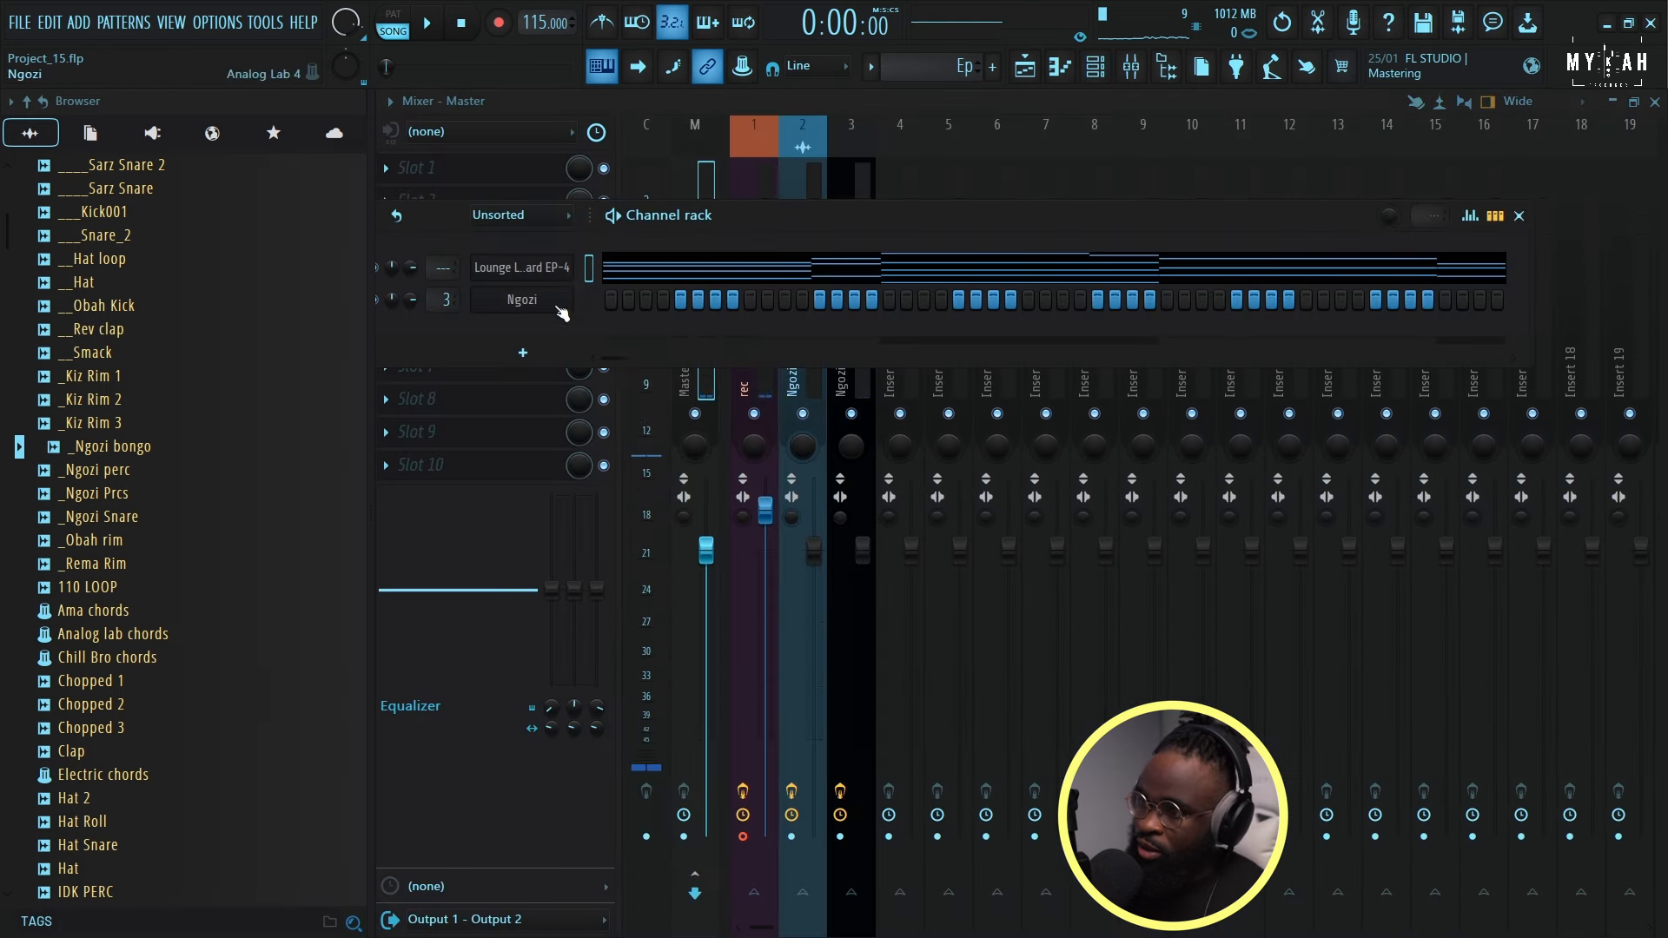
left_click(522, 351)
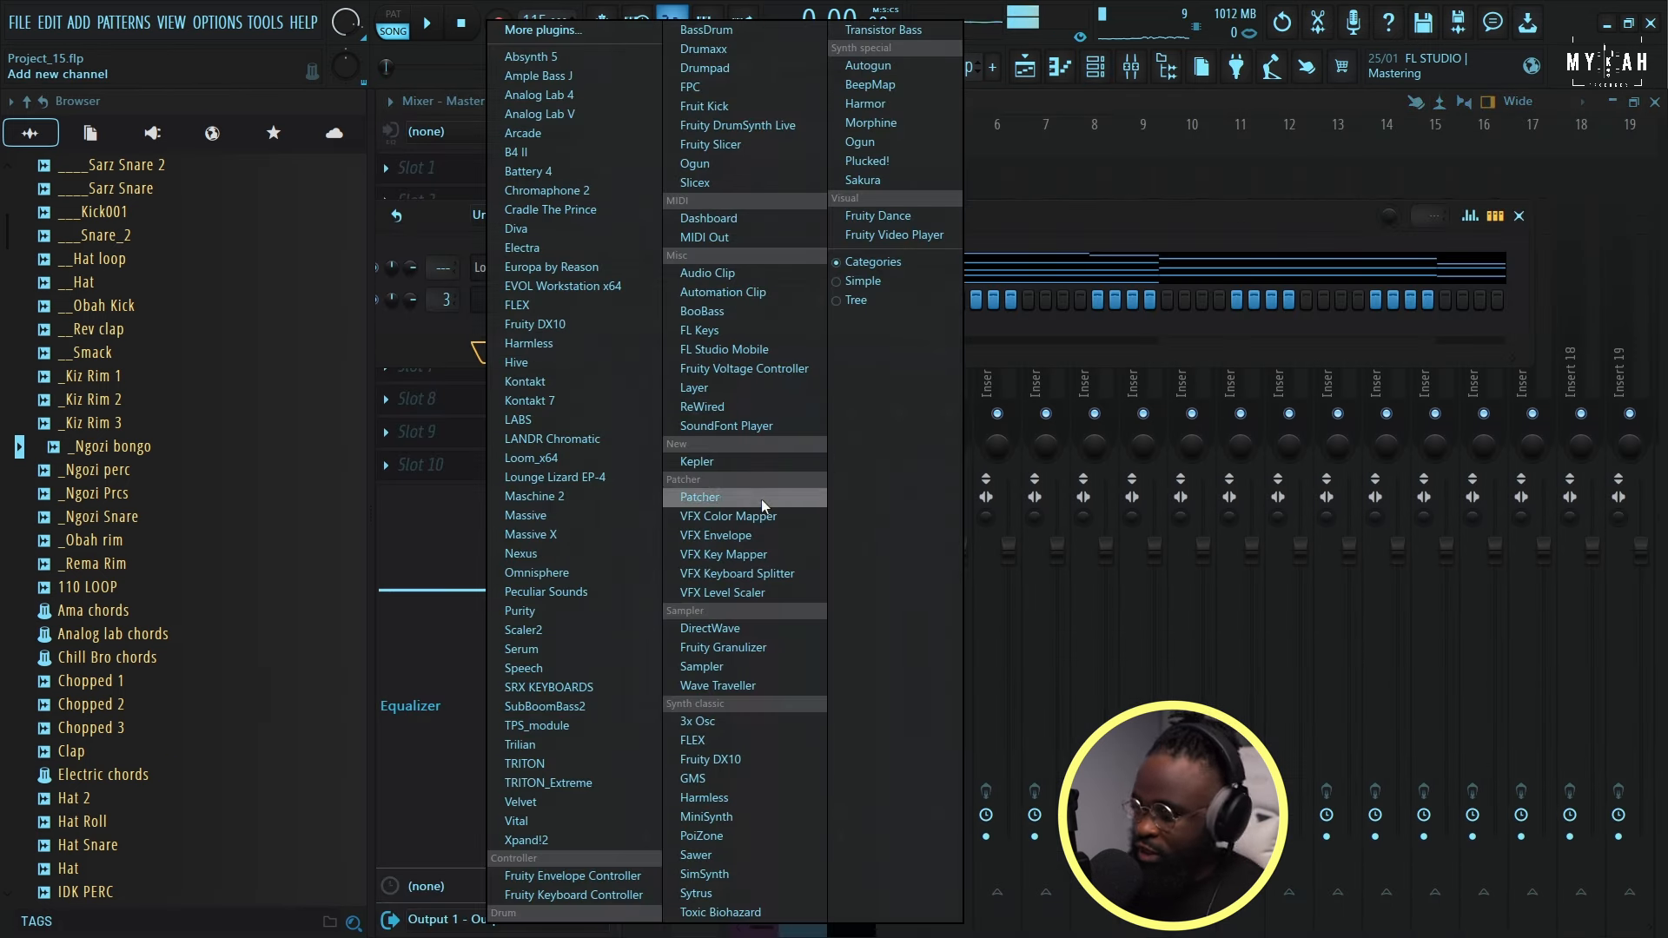
left_click(720, 912)
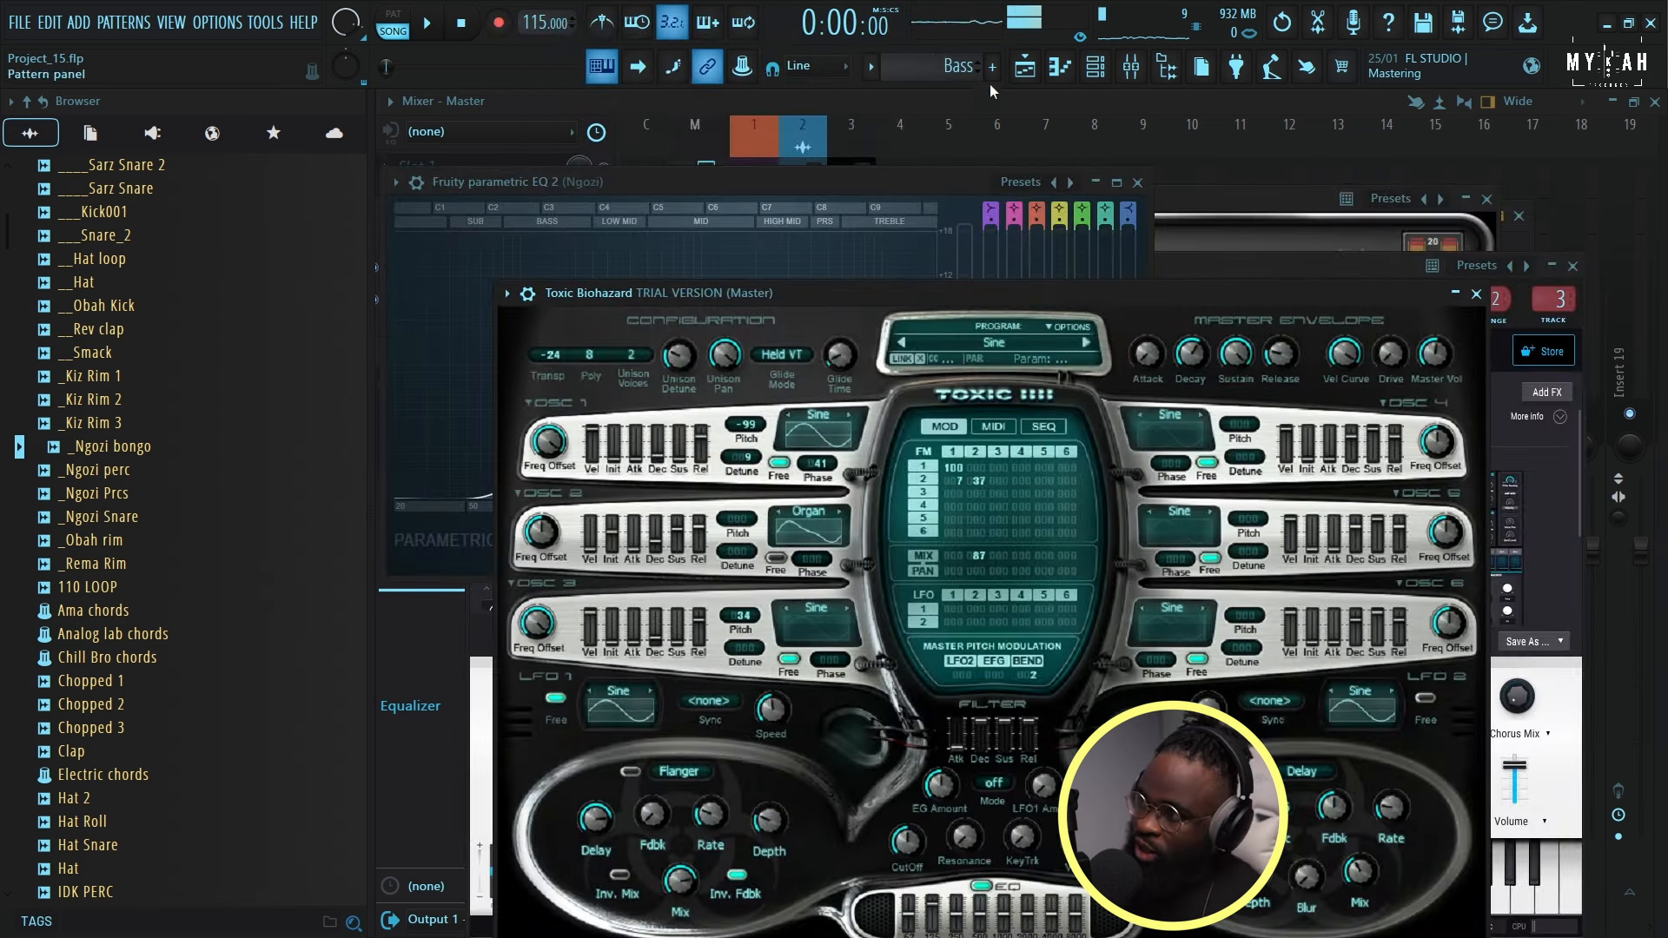
Place the Bass pattern at bar 1 on Track 4 of the playlist.
left_click(1025, 69)
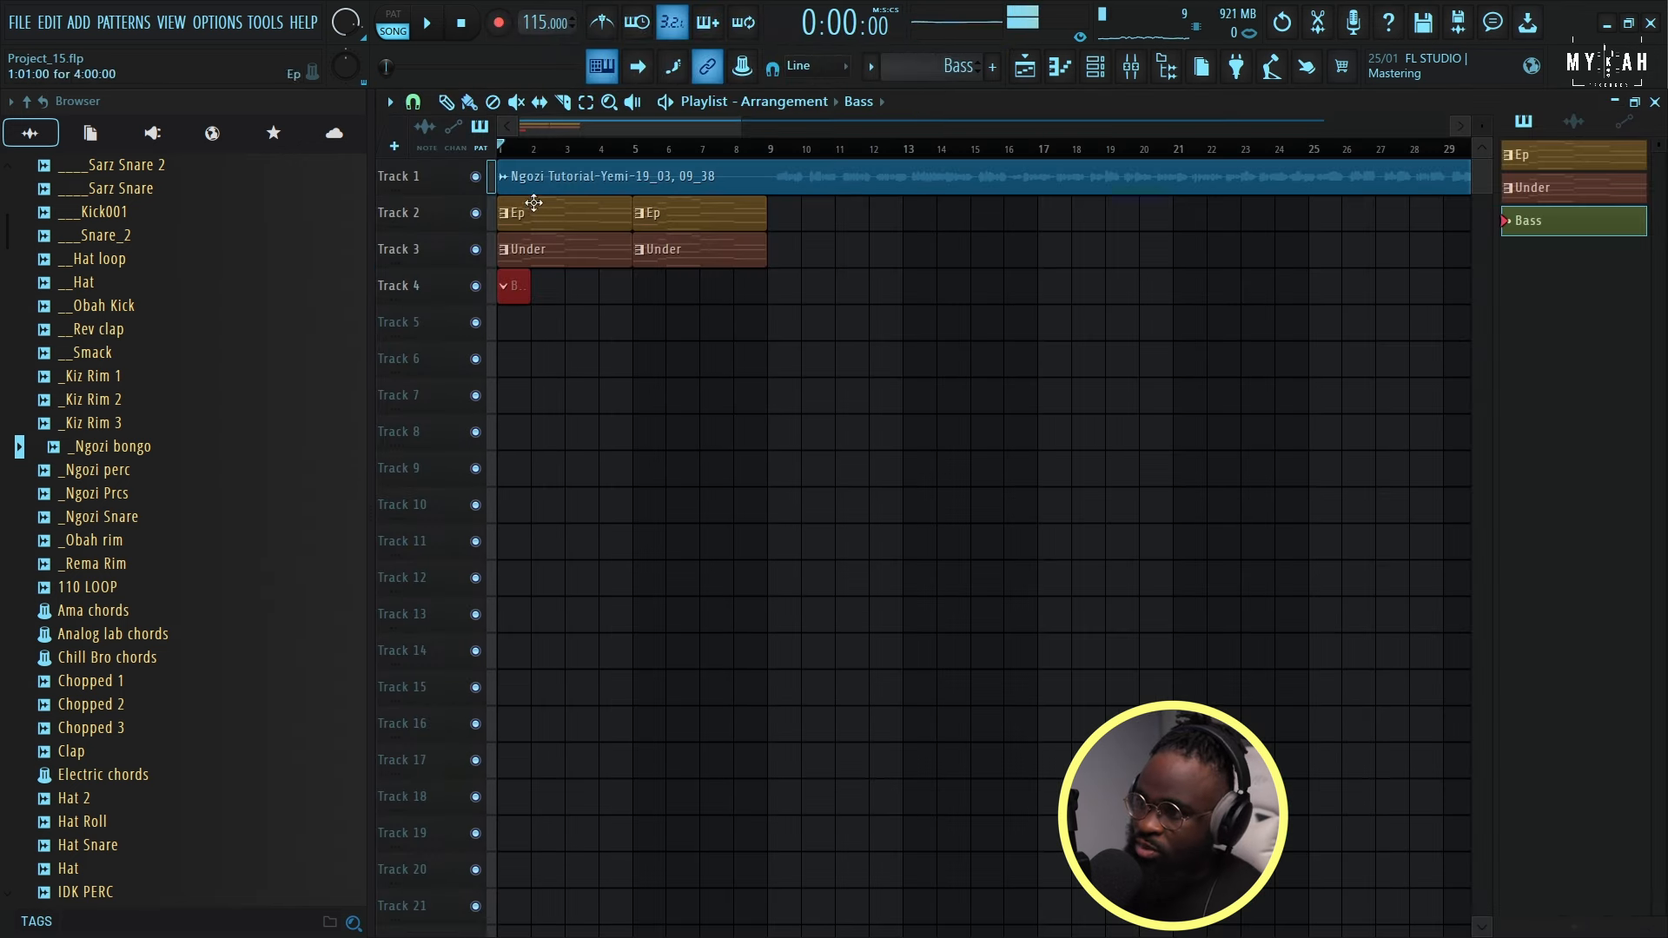
left_click_drag(740, 126, 738, 125)
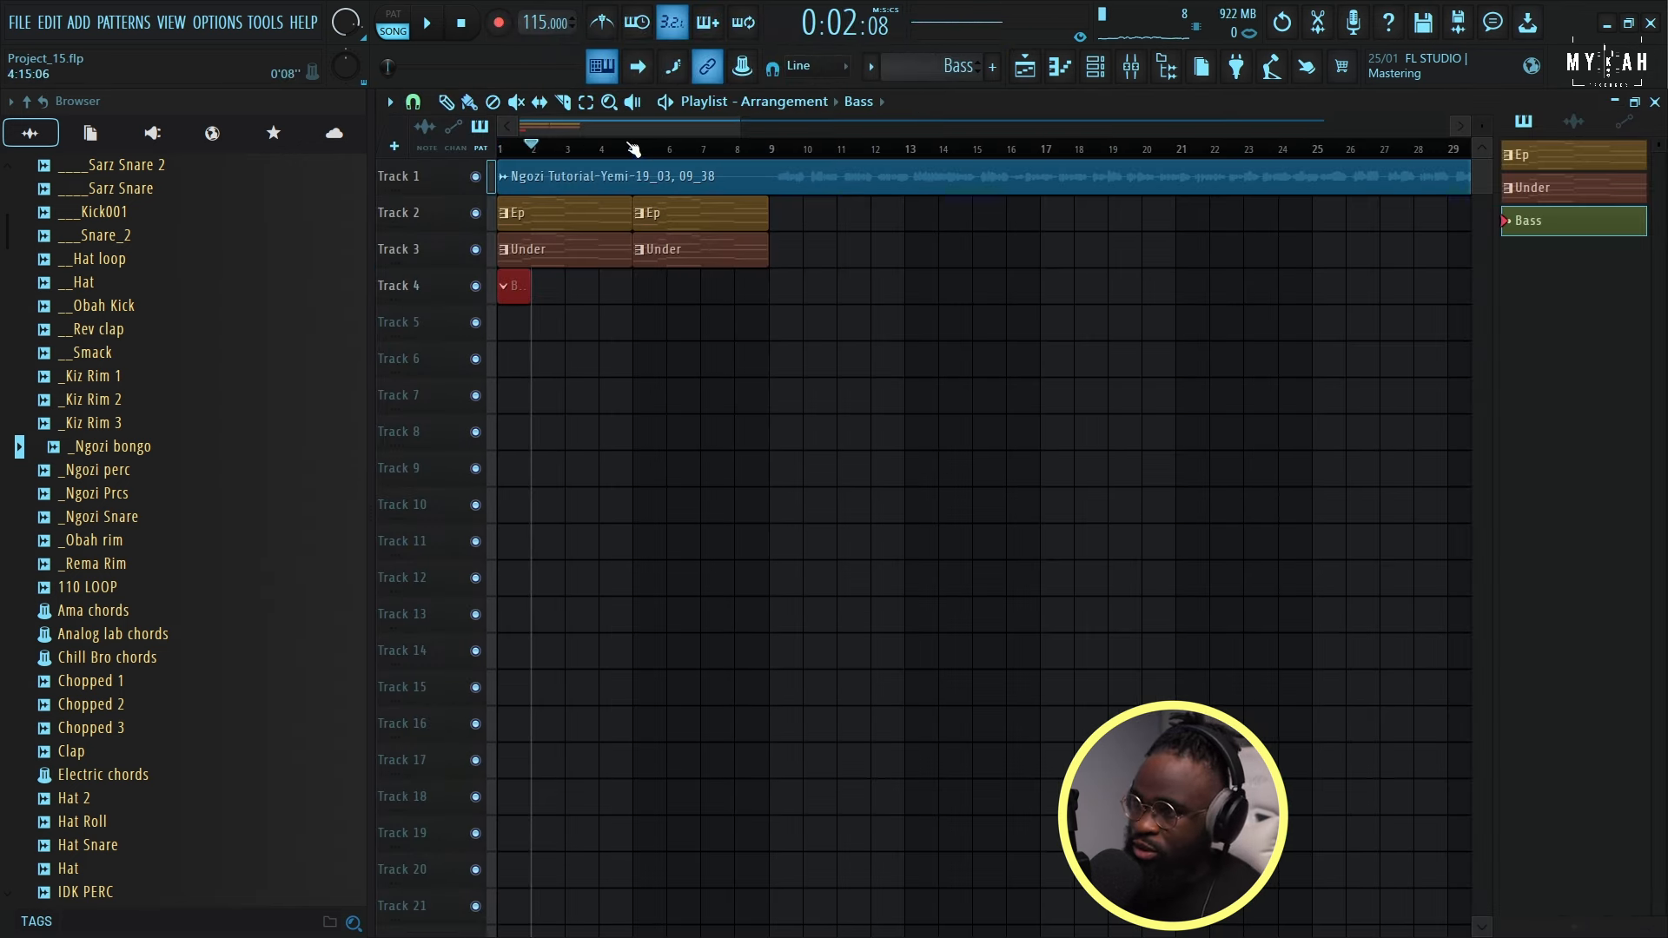
scroll(517, 145, "up", 5)
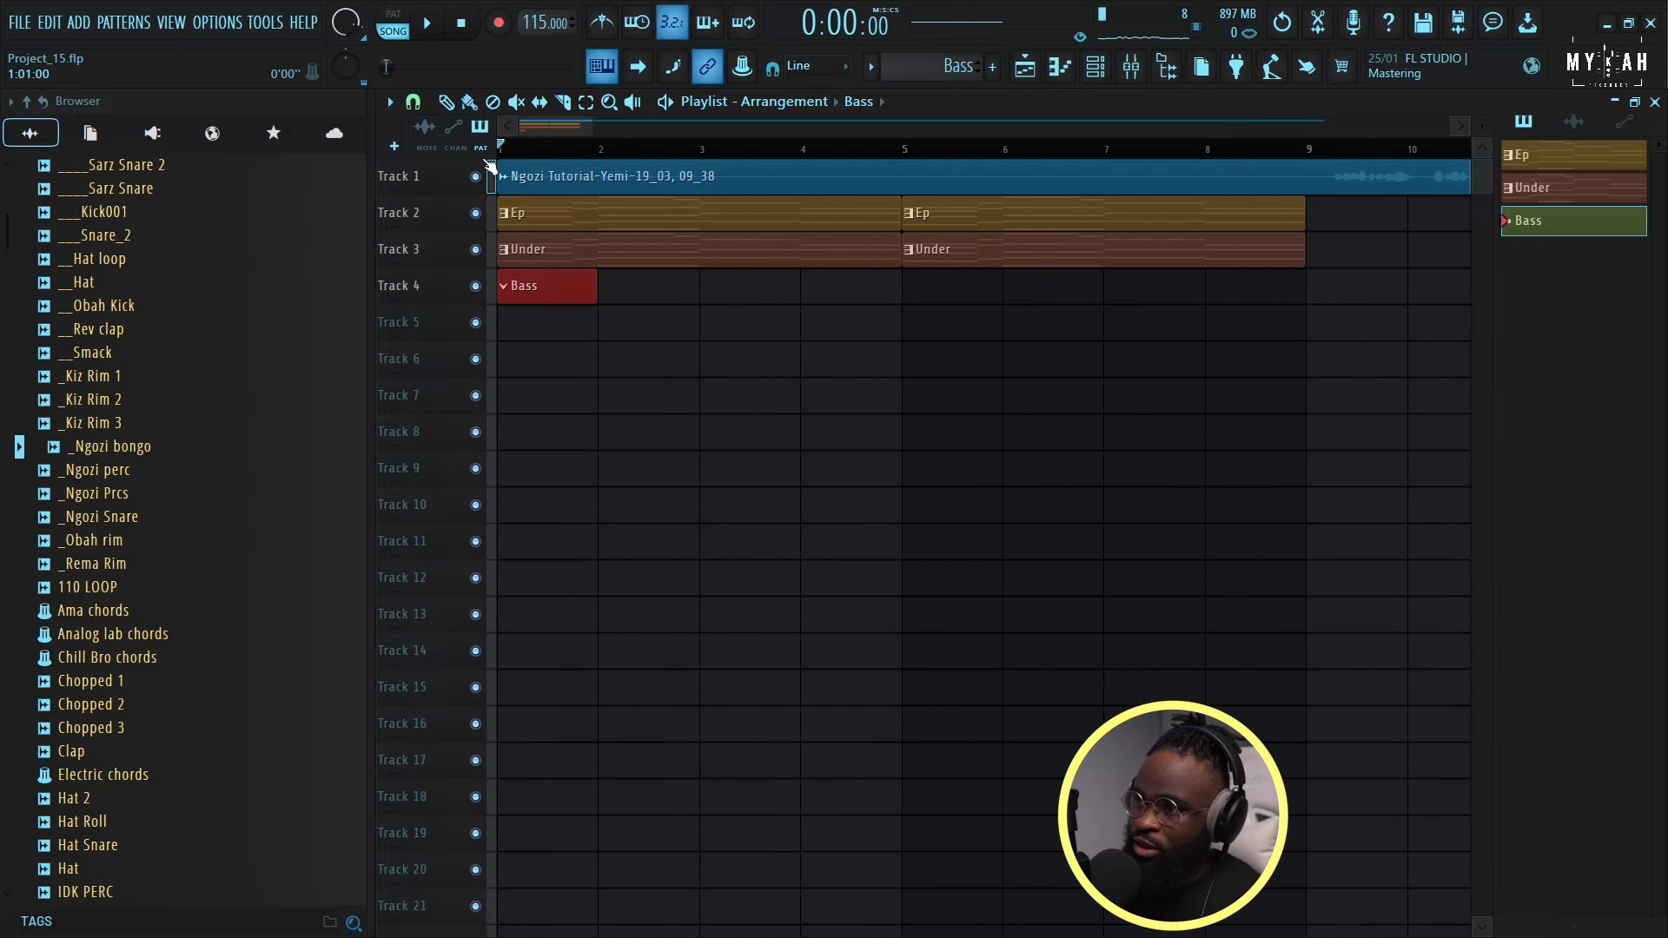
Draw a full-bar D#4 note in bar 1 of the Toxic Biohazard piano roll and play it with the arrangement.
left_click(1065, 77)
left_click(459, 449)
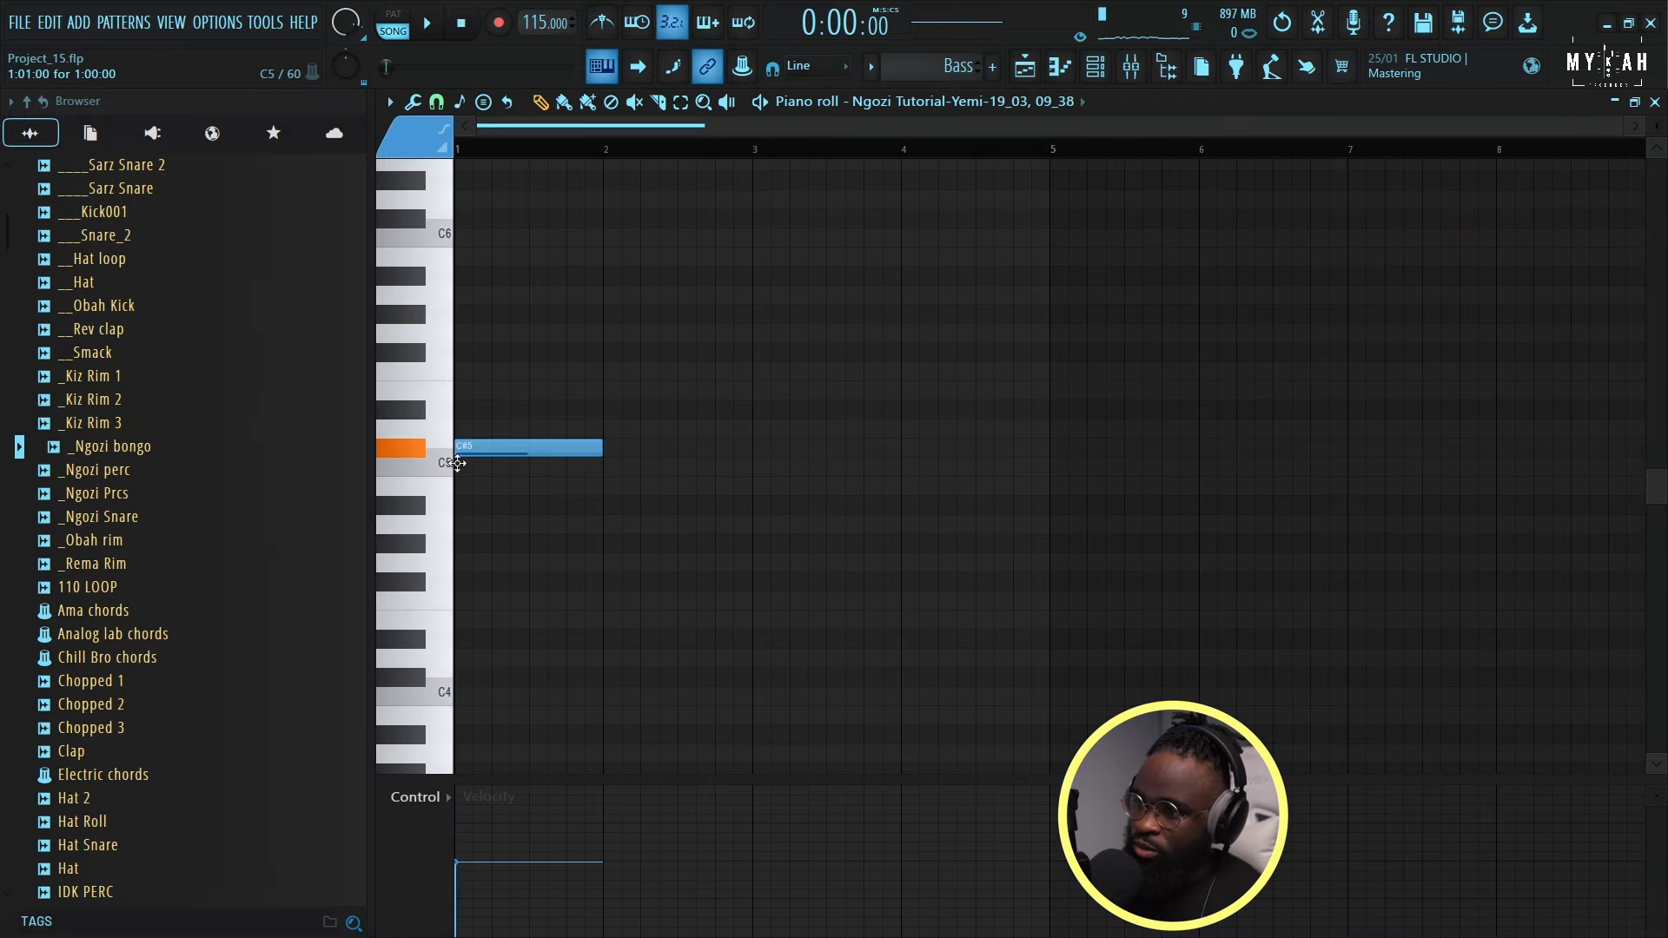
left_click(618, 335)
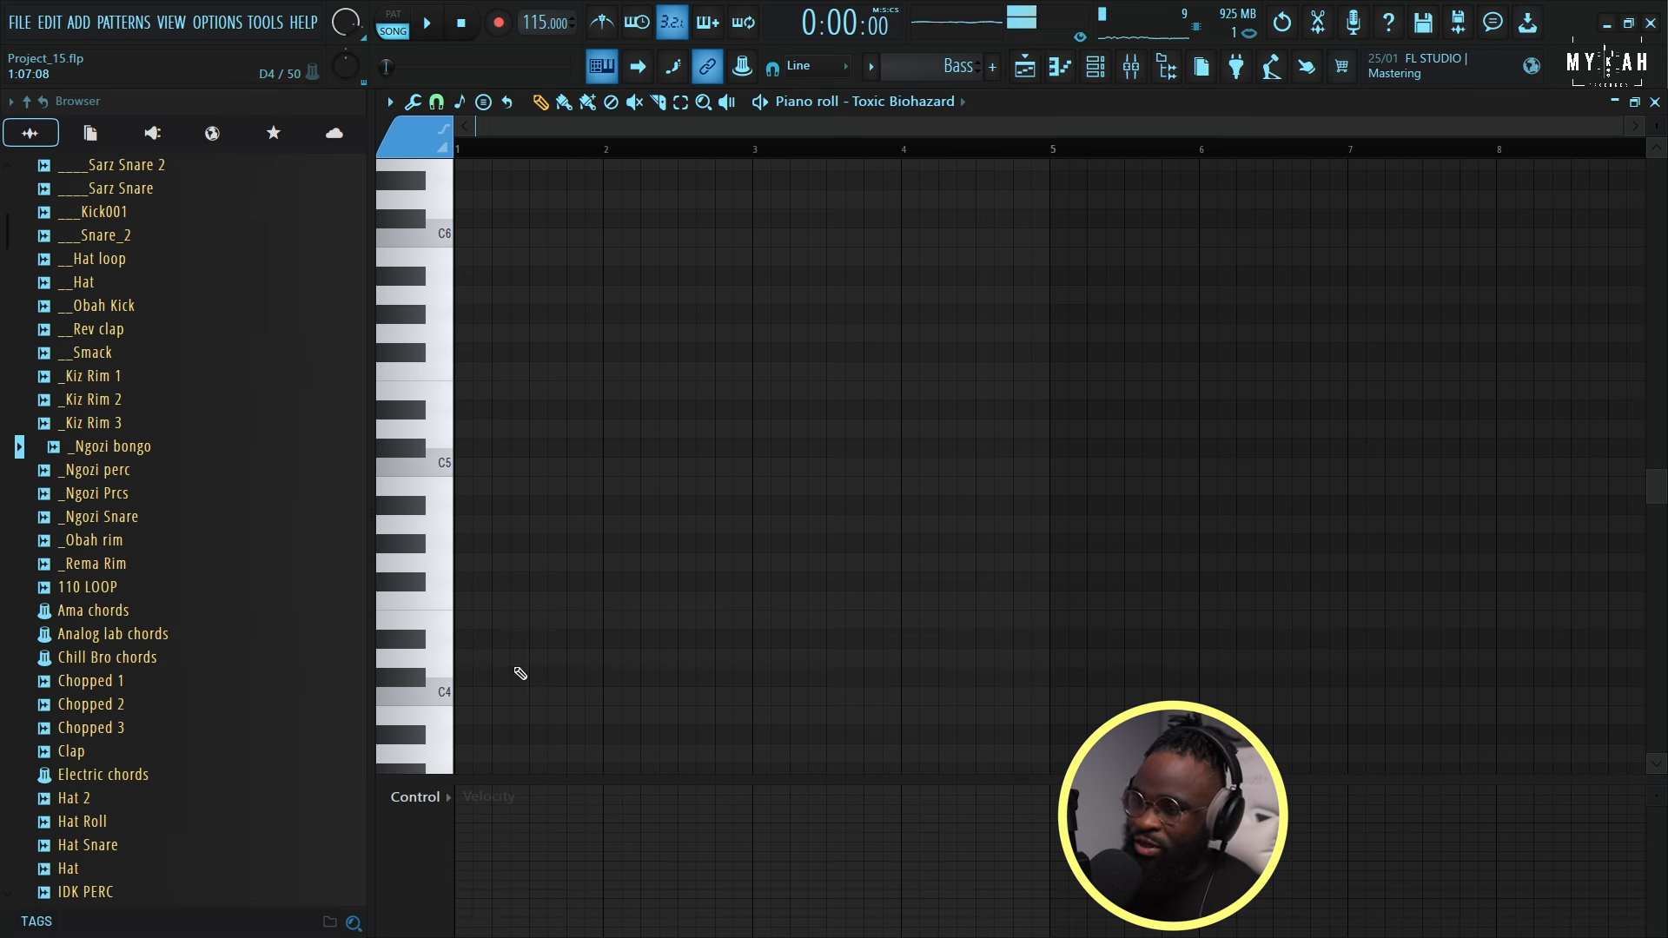
left_click(537, 638)
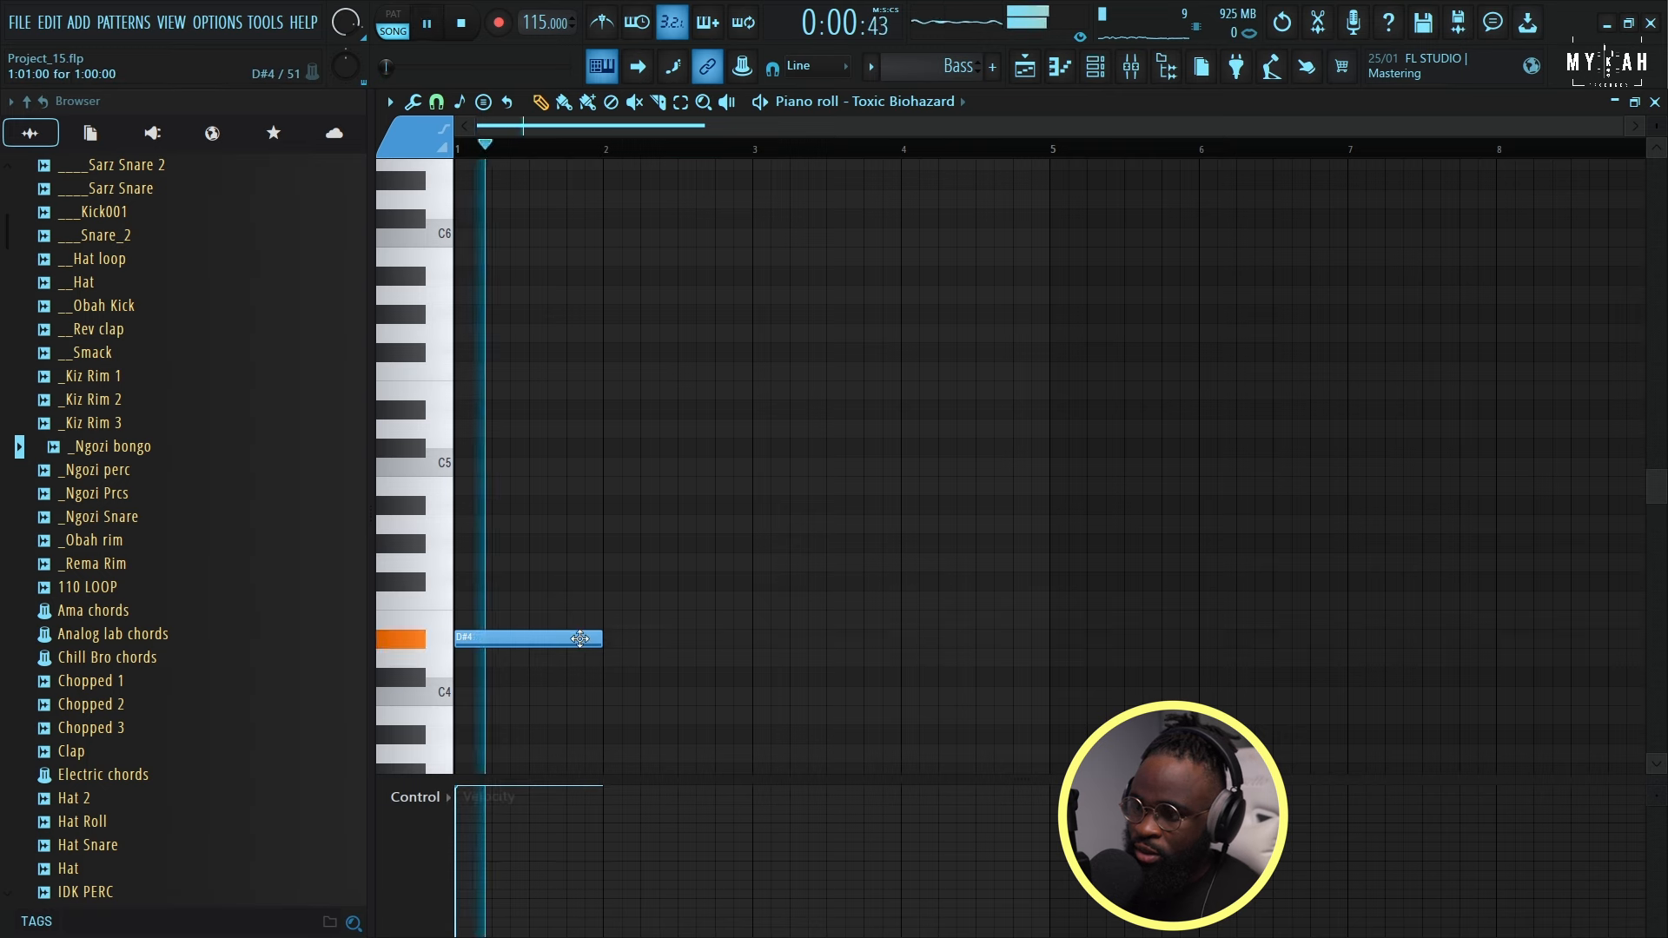
left_click(1095, 76)
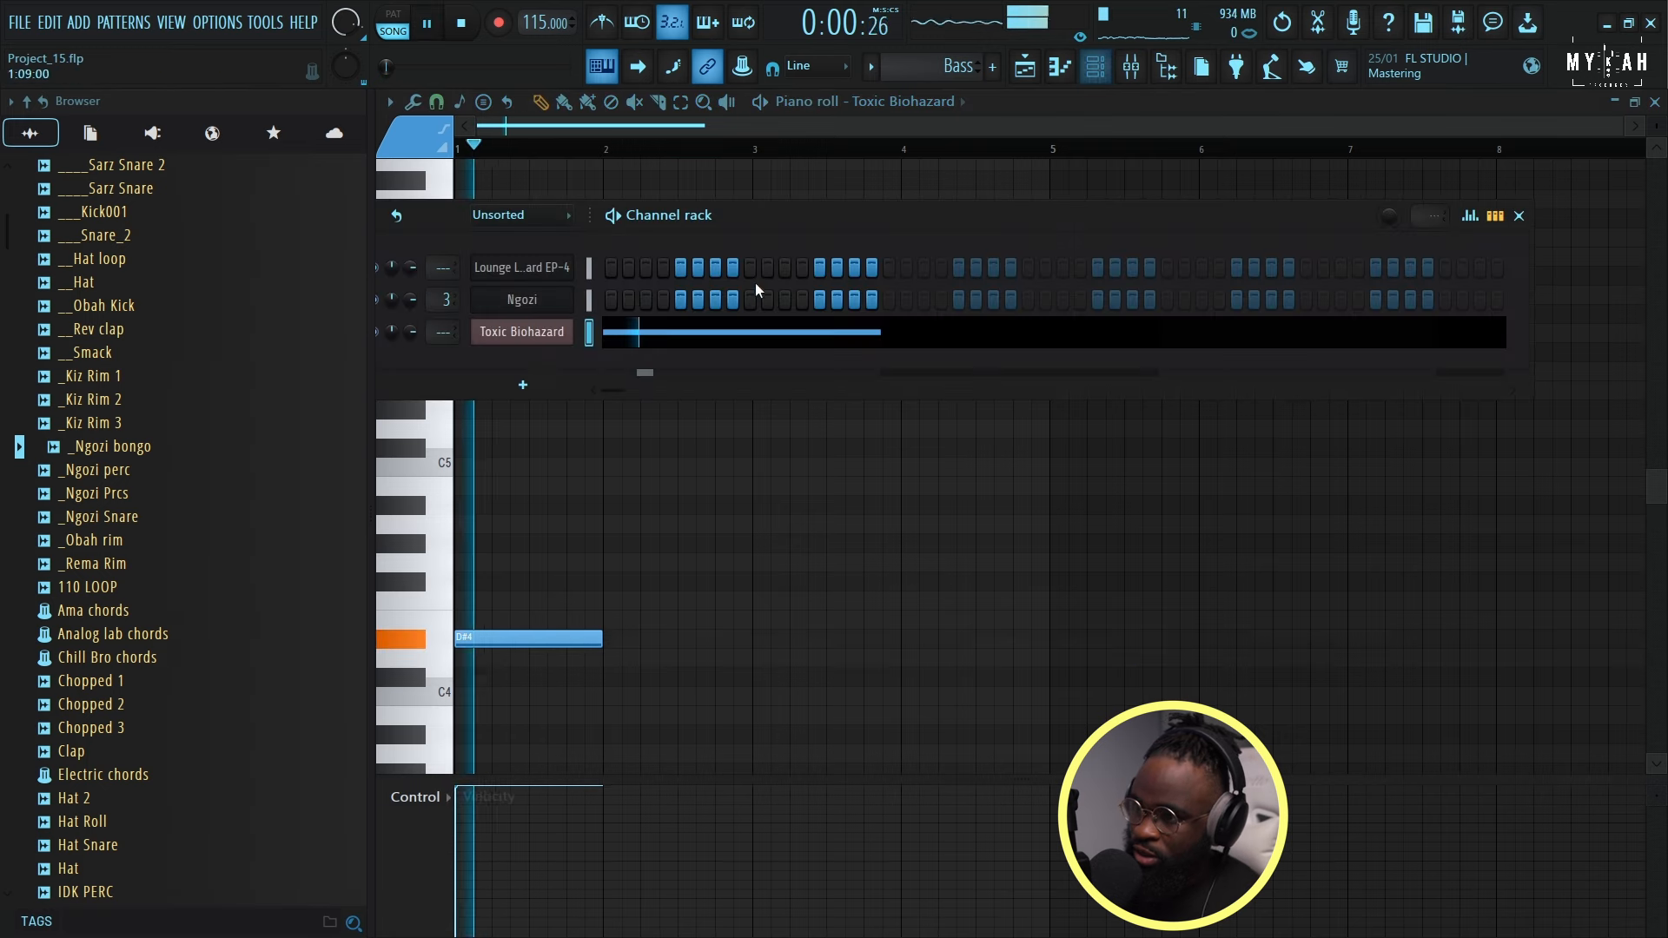
Open the Toxic Biohazard instrument to check its sound and master volume against the arrangement, and return to its piano roll.
left_click(504, 337)
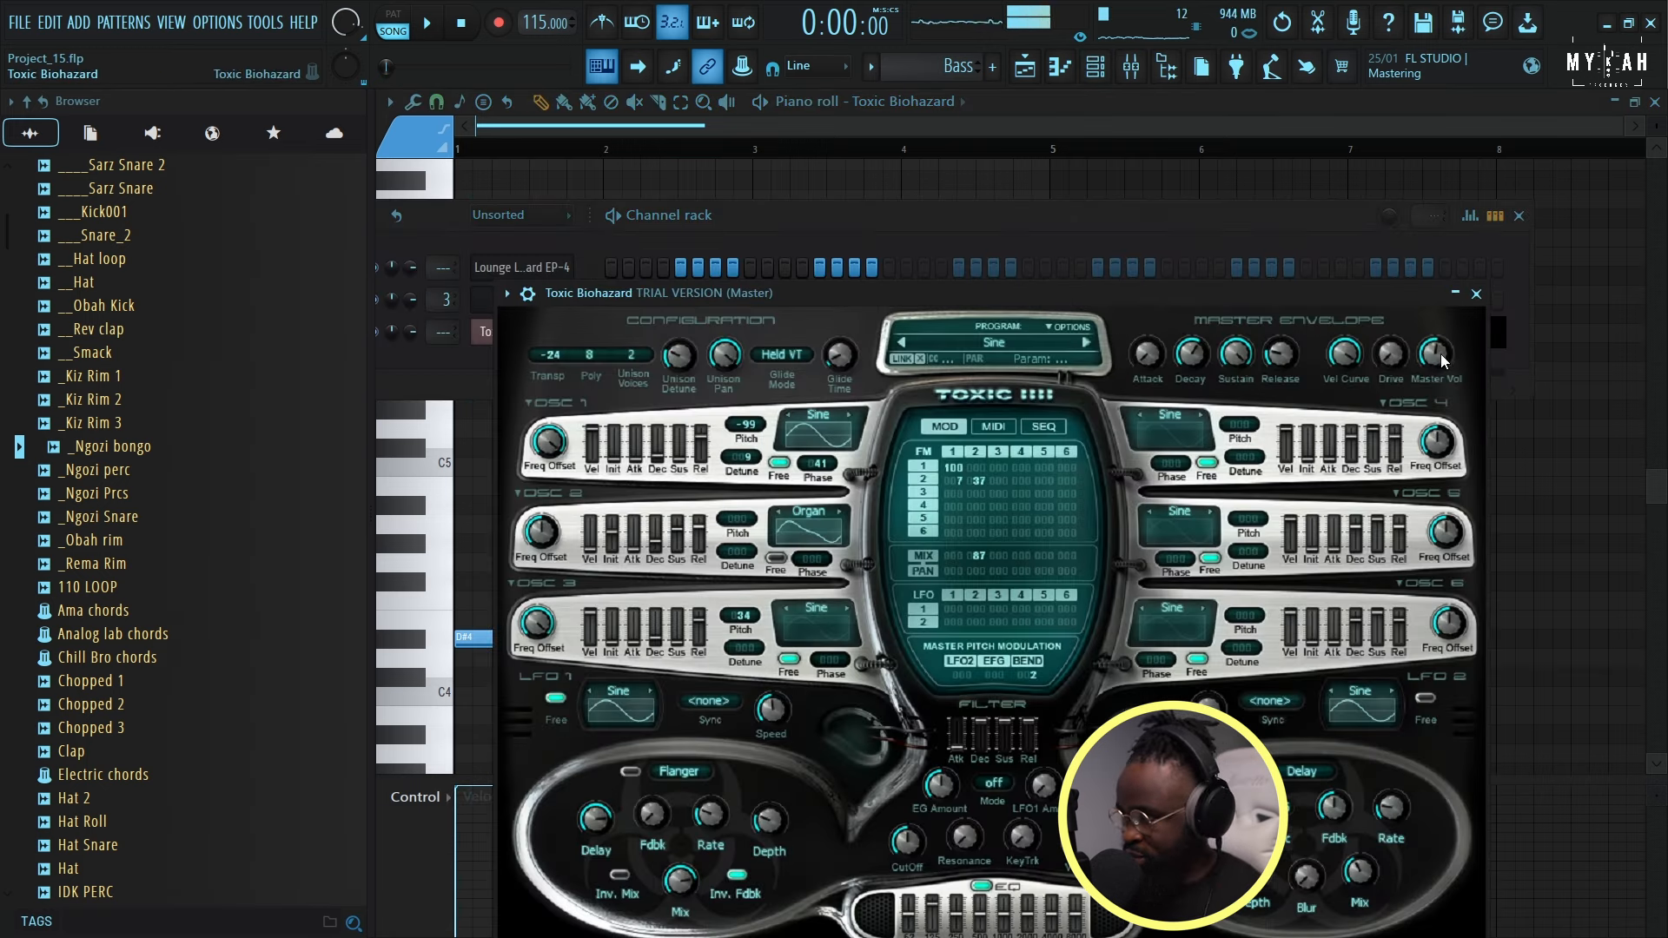
key("space")
left_click(778, 112)
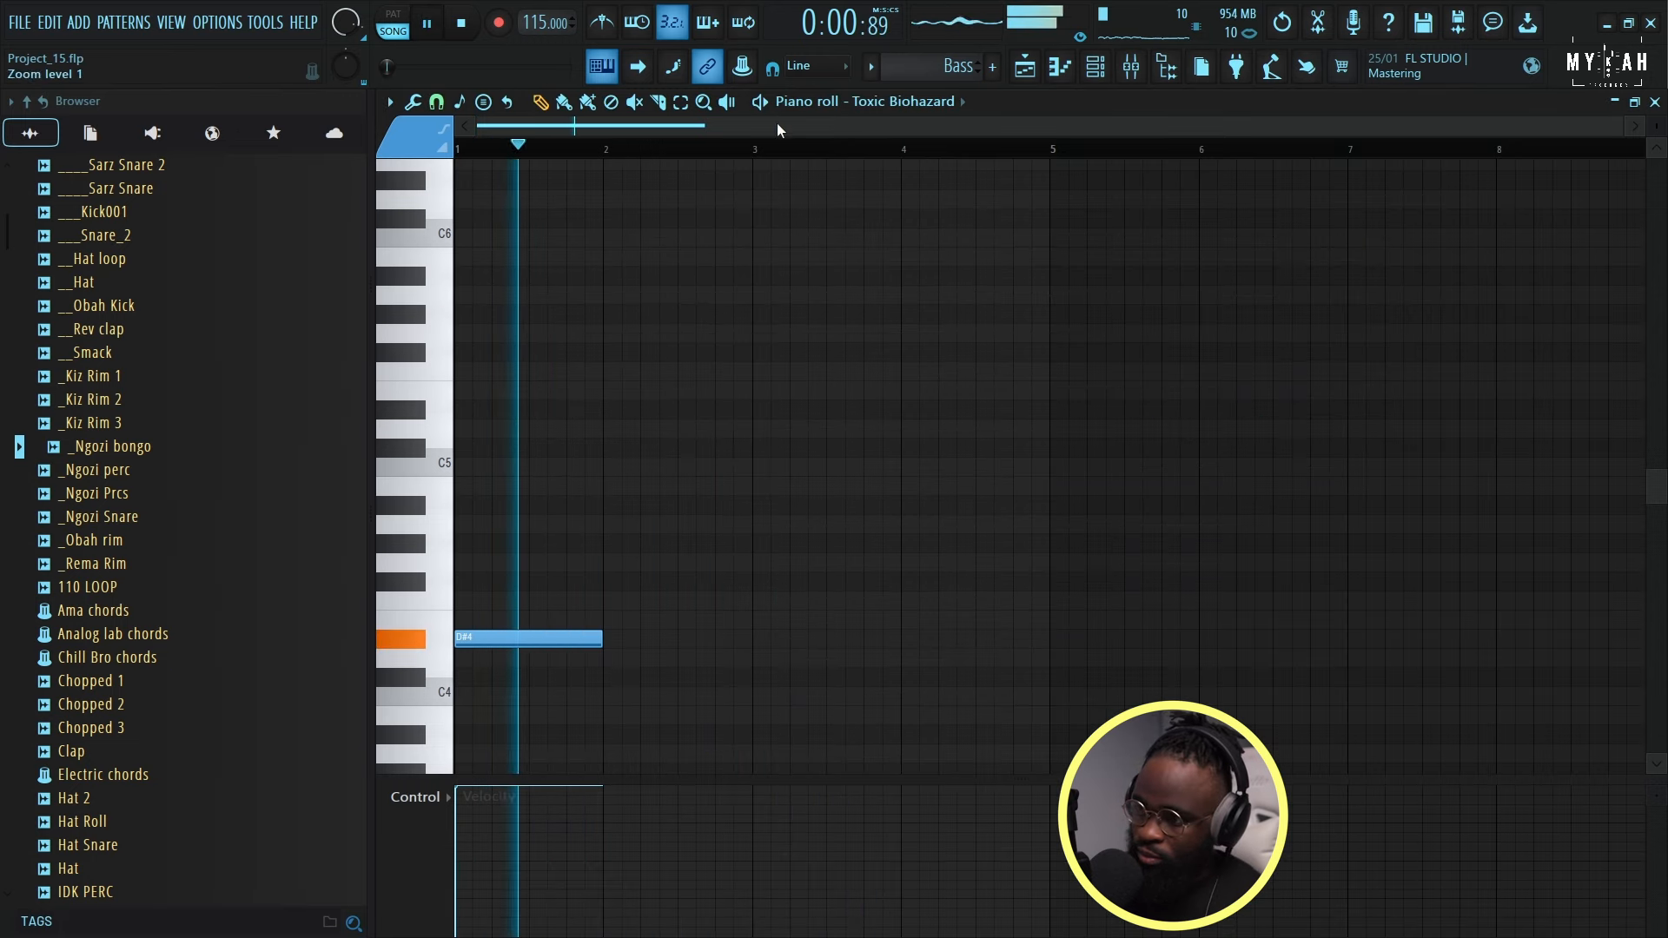
key("space")
Shorten the D#4 note to three beats, add a one-beat A#4 ending bar 1, and fill bar 2 with a B4 note.
left_click(567, 544)
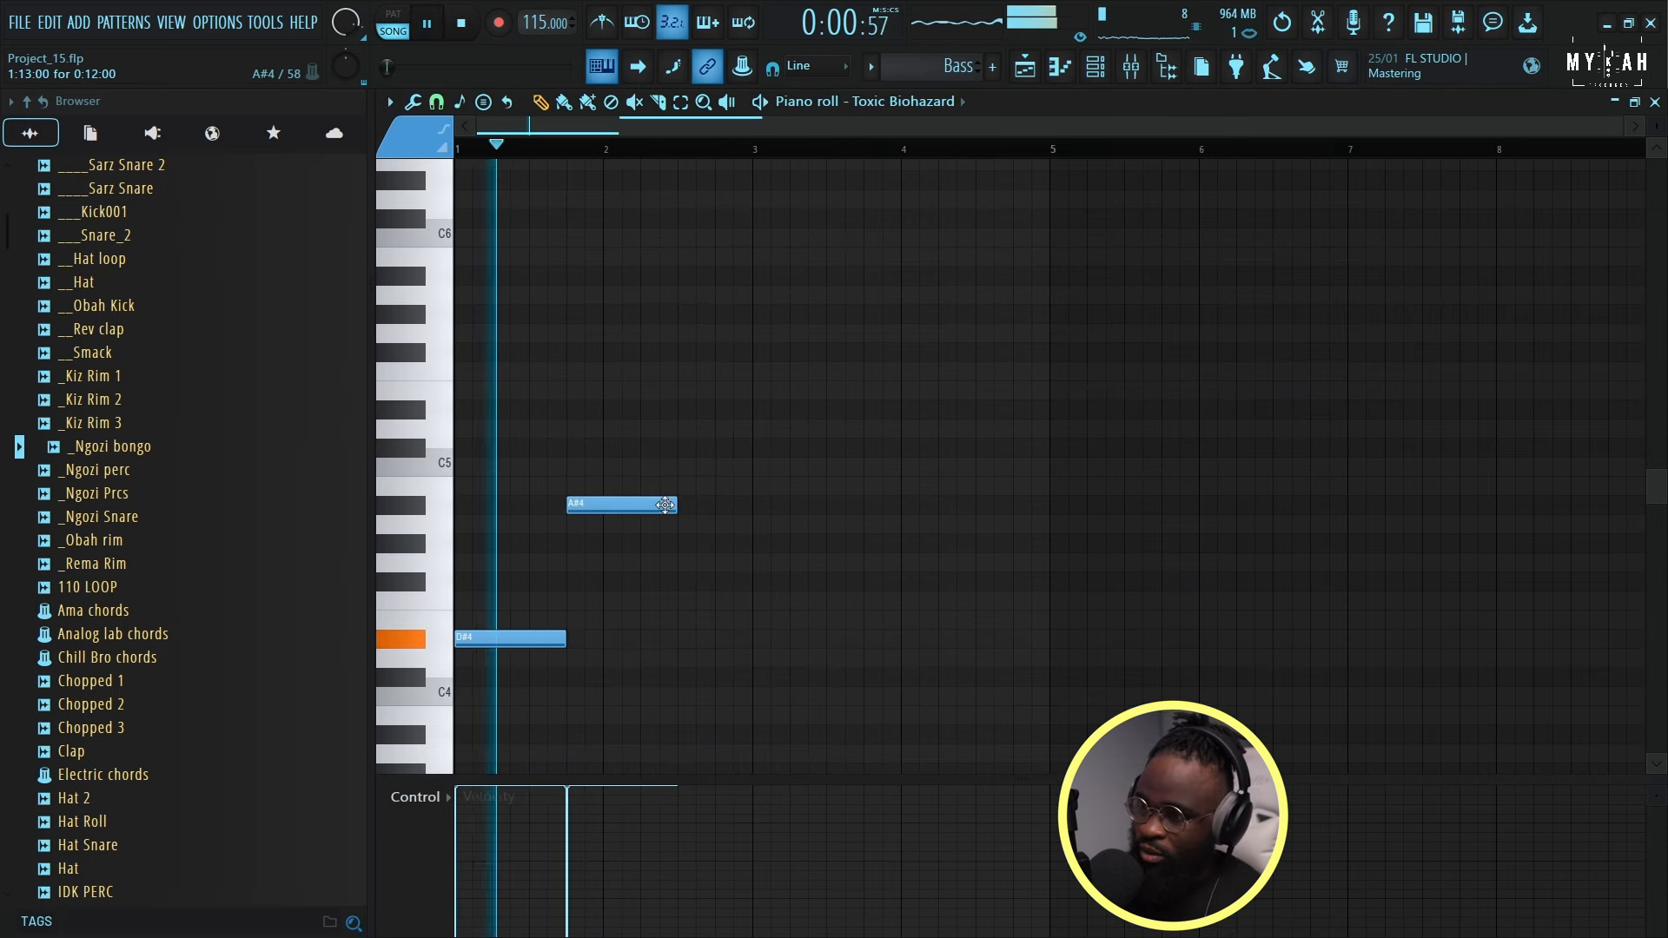
left_click_drag(676, 507, 602, 506)
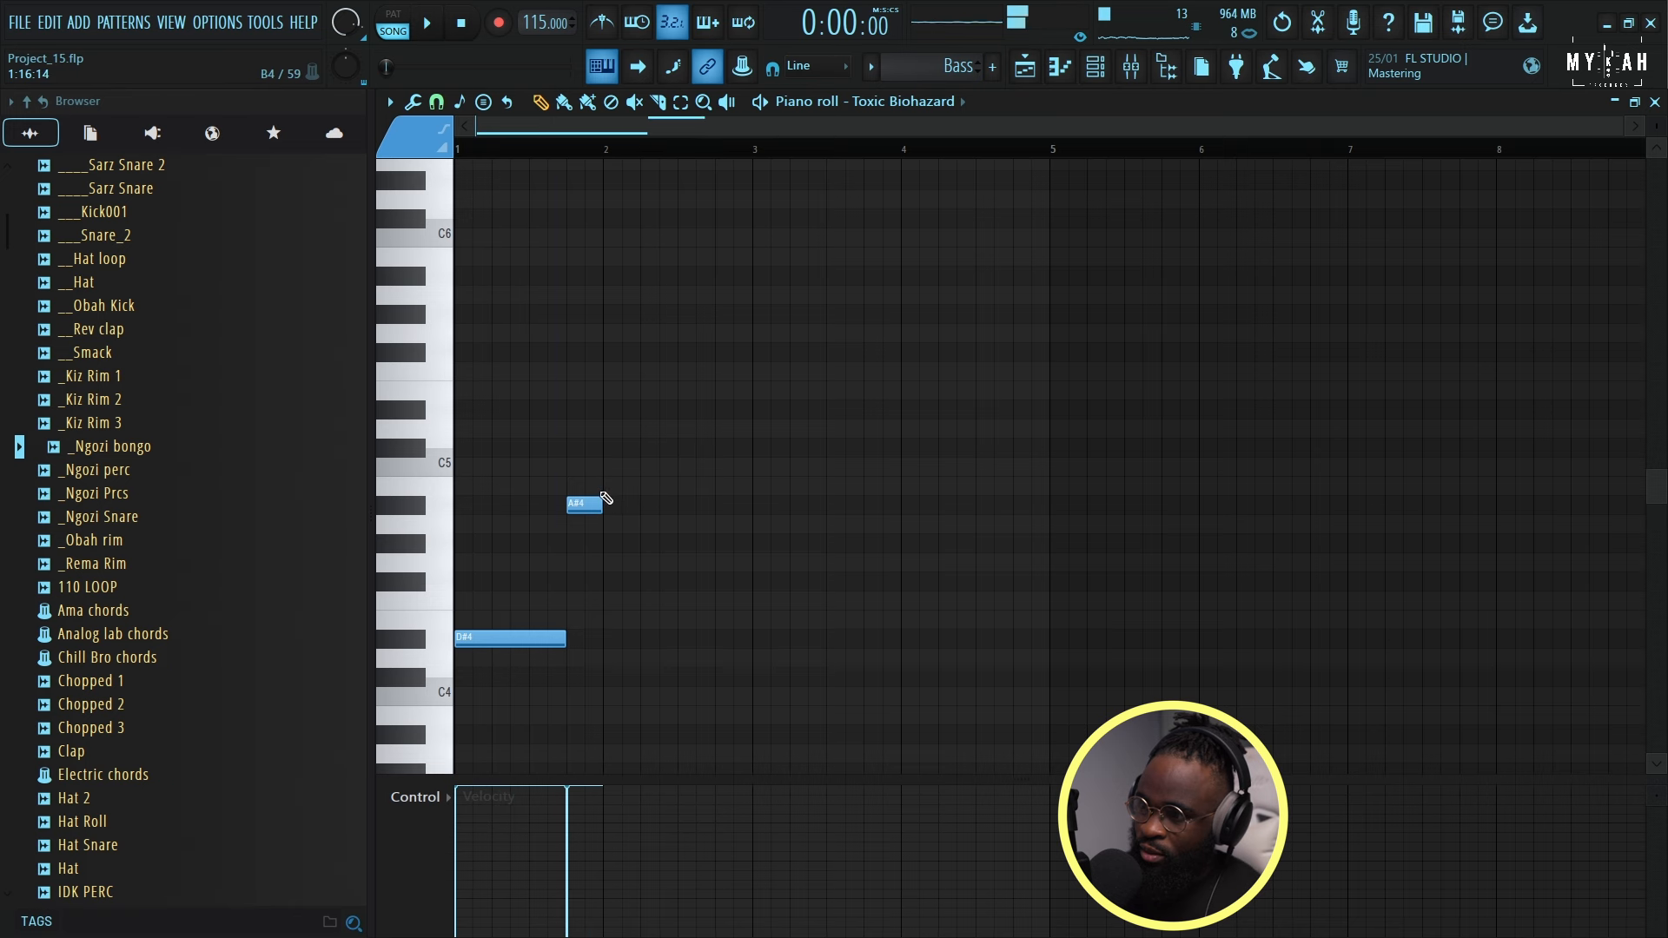
key("space")
left_click_drag(638, 487, 675, 490)
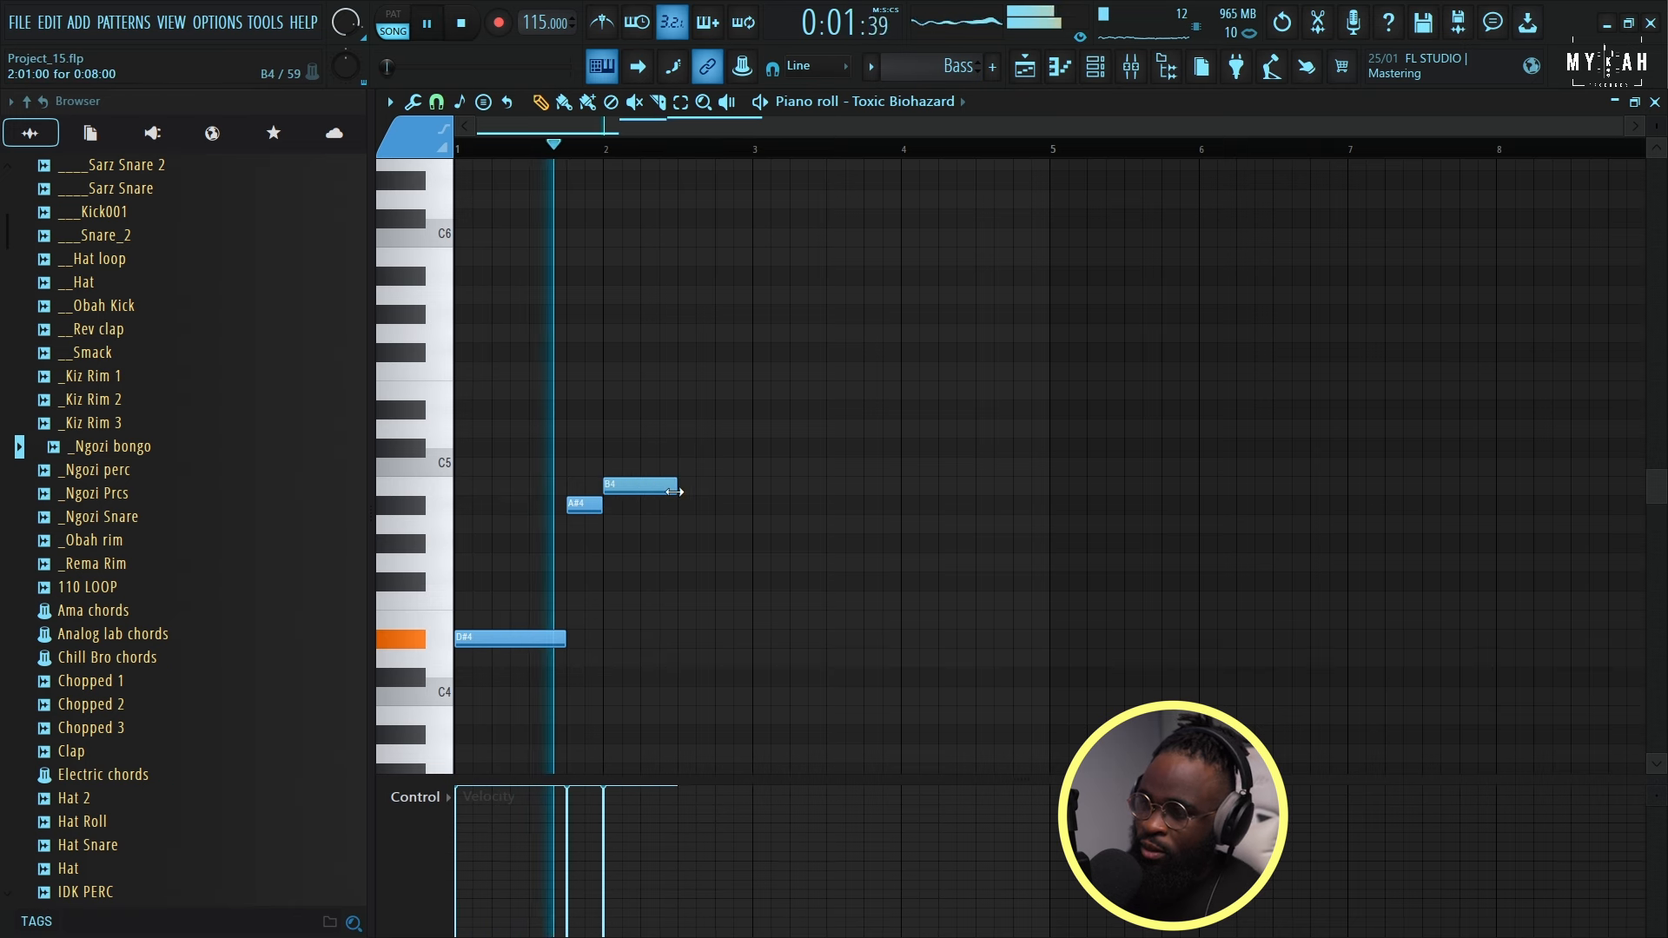
left_click_drag(682, 491, 752, 495)
key("space")
Add a full-bar F#4 bass note aligned to bar 3 and play the bass line with the arrangement.
left_click_drag(754, 562, 761, 592)
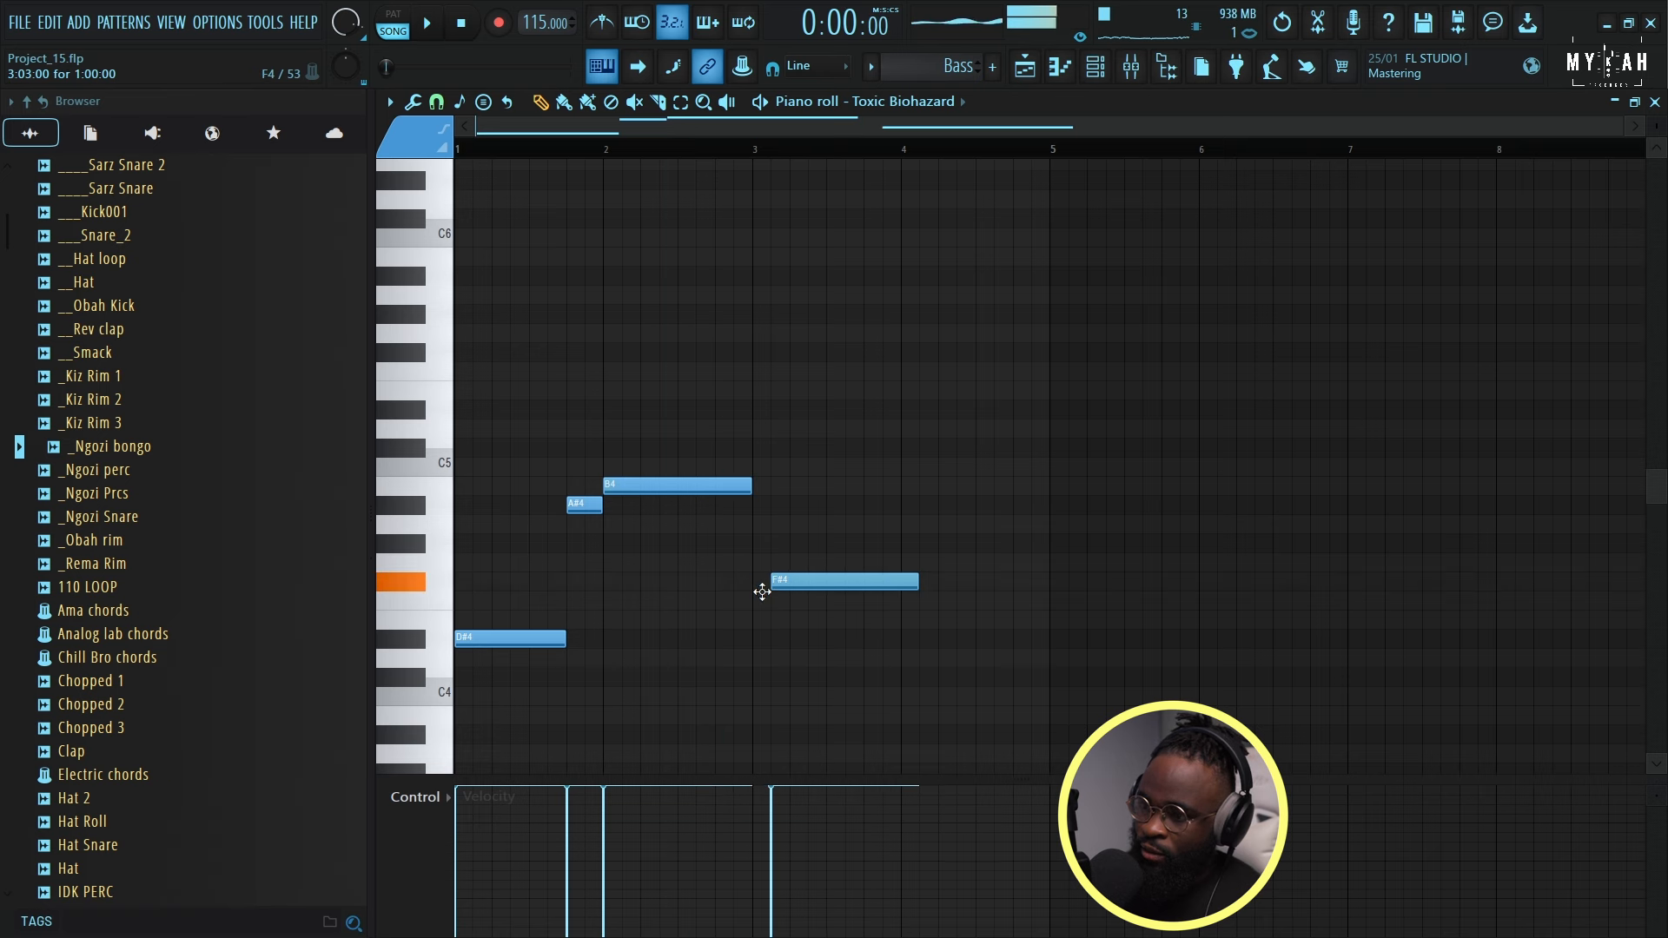
key("space")
scroll(865, 547, "down", 3)
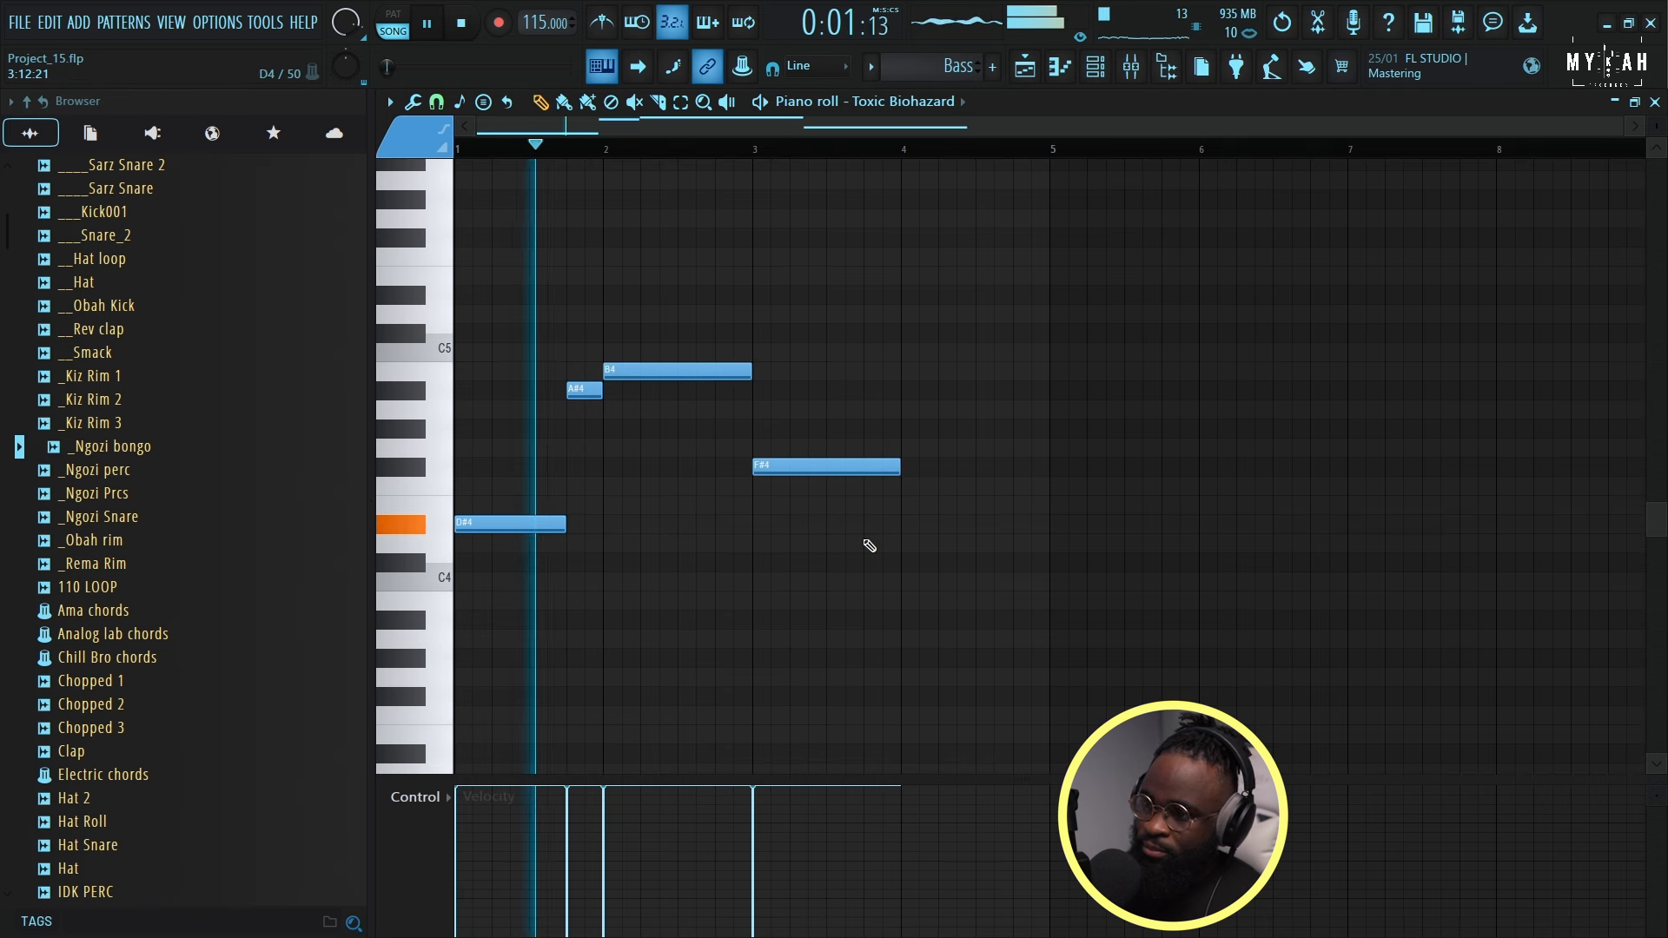
scroll(678, 146, "up", 1)
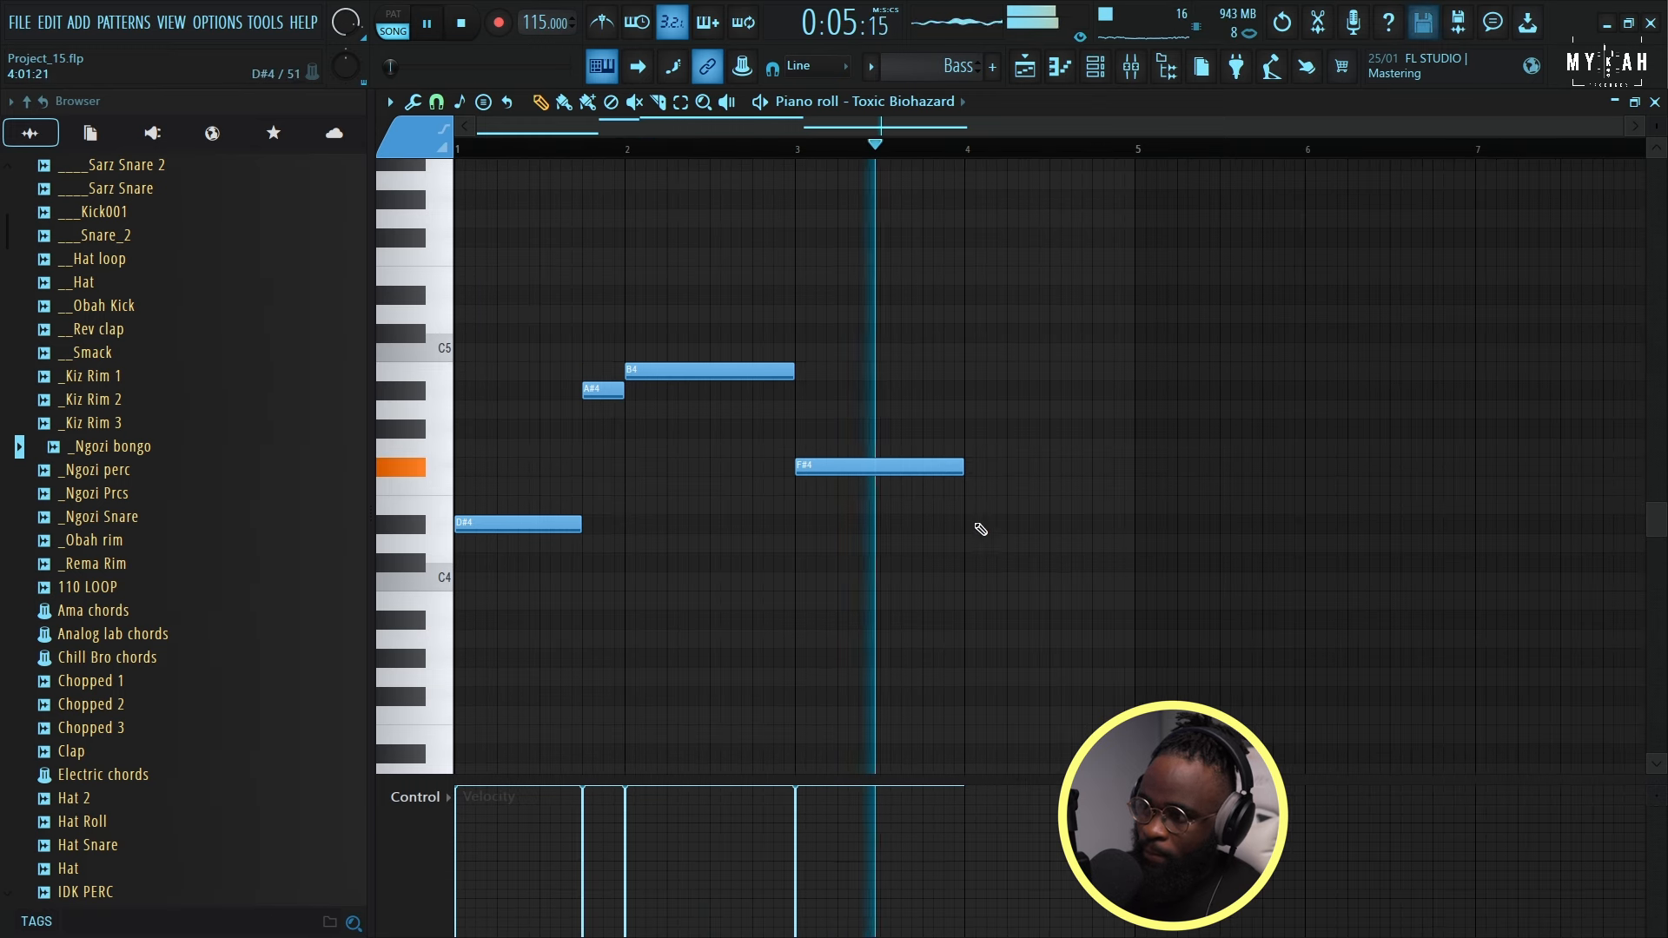
key("space")
key("space")
key("space")
Fill bar 4 with a bass note raised to A#4 and play the four-bar line.
key("space")
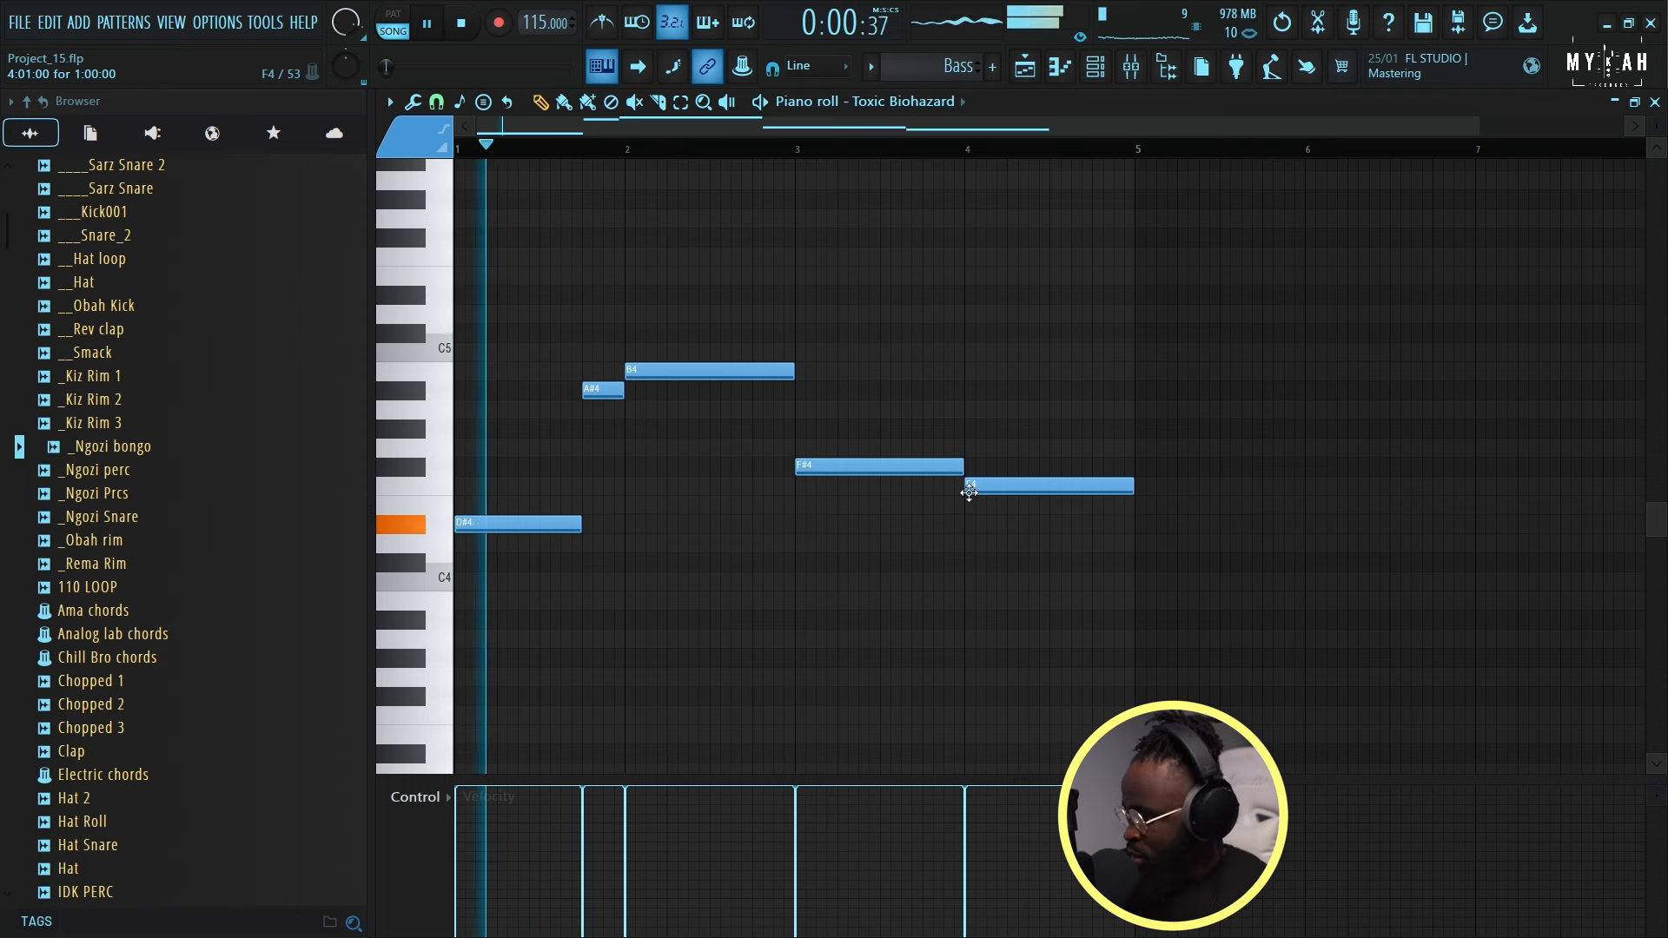
key("space")
left_click_drag(970, 492, 989, 394)
key("space")
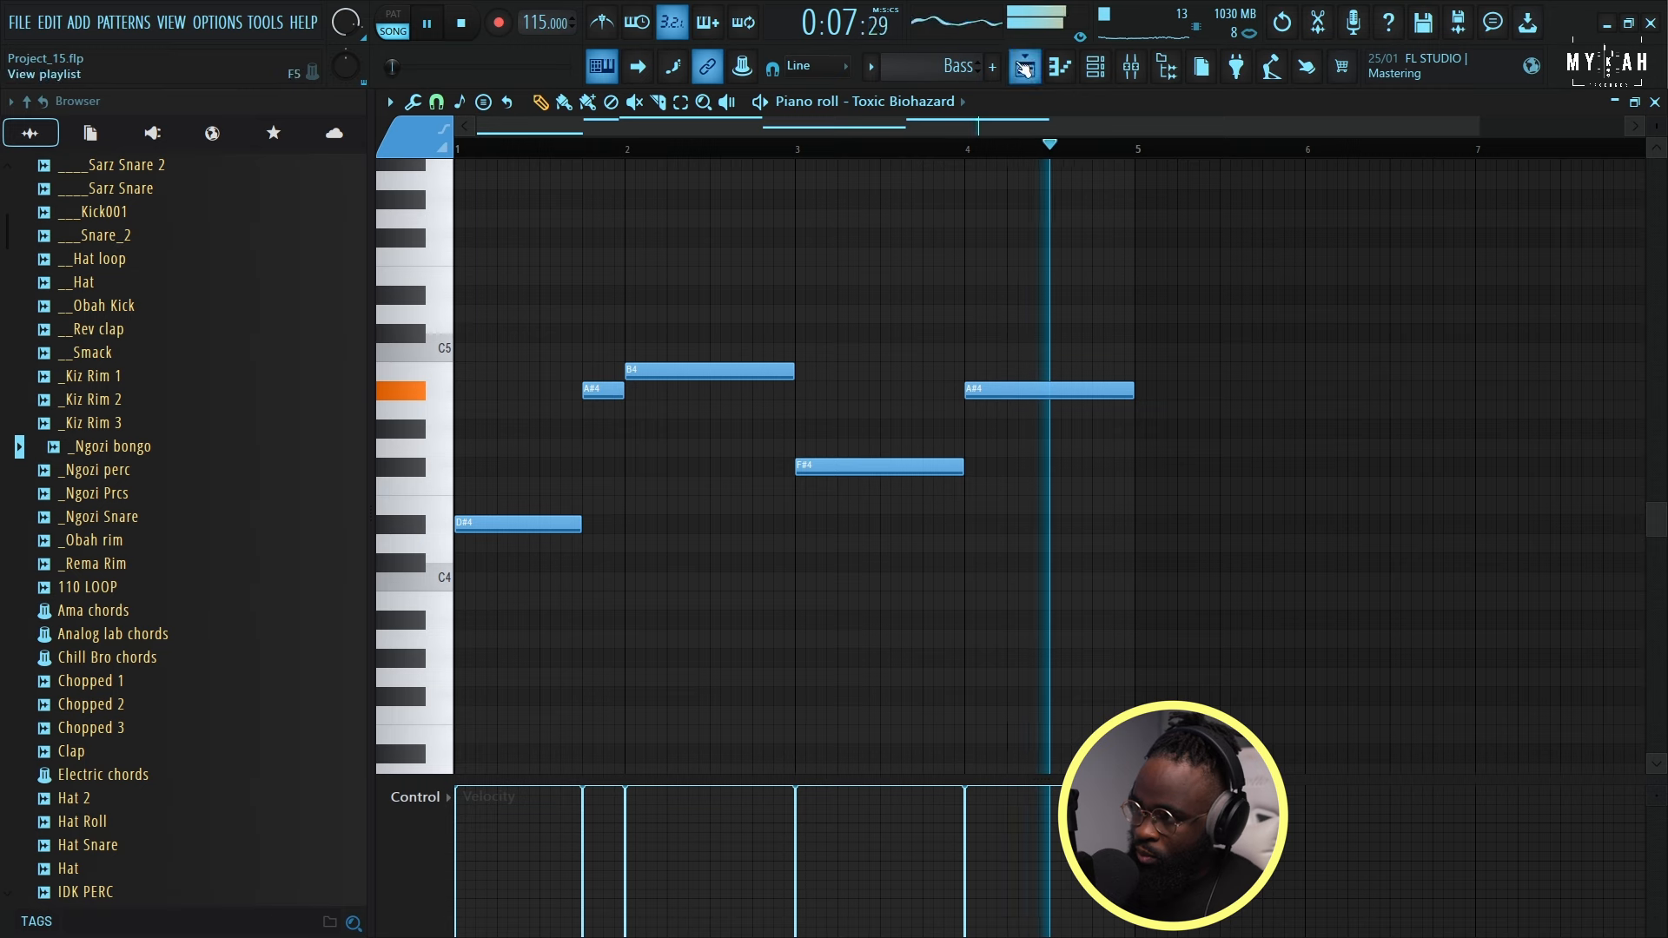
Open the Bass audio clip's settings from Track 4 of the playlist and route it to mixer track 4.
left_click(1024, 68)
key("space")
right_click(1007, 419)
key("ctrl+z")
double_click(842, 414)
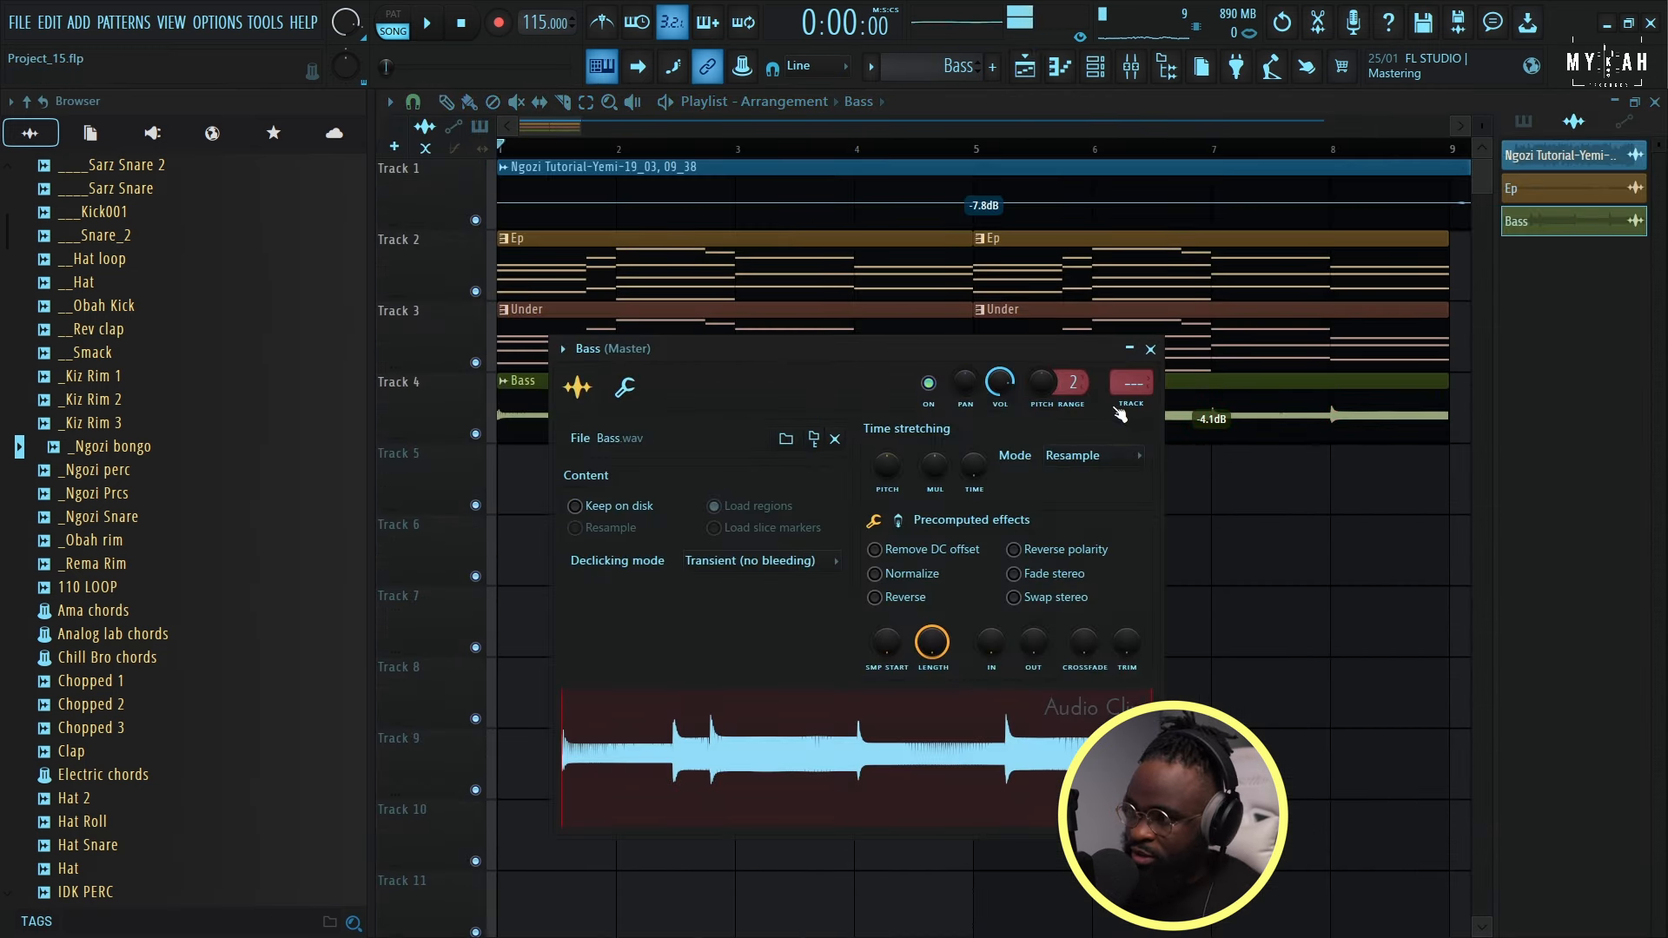
key("space")
Load Kickstart 2 into the first effect slot of the Bass mixer track.
key("F9")
left_click(556, 167)
mouse_move(595, 193)
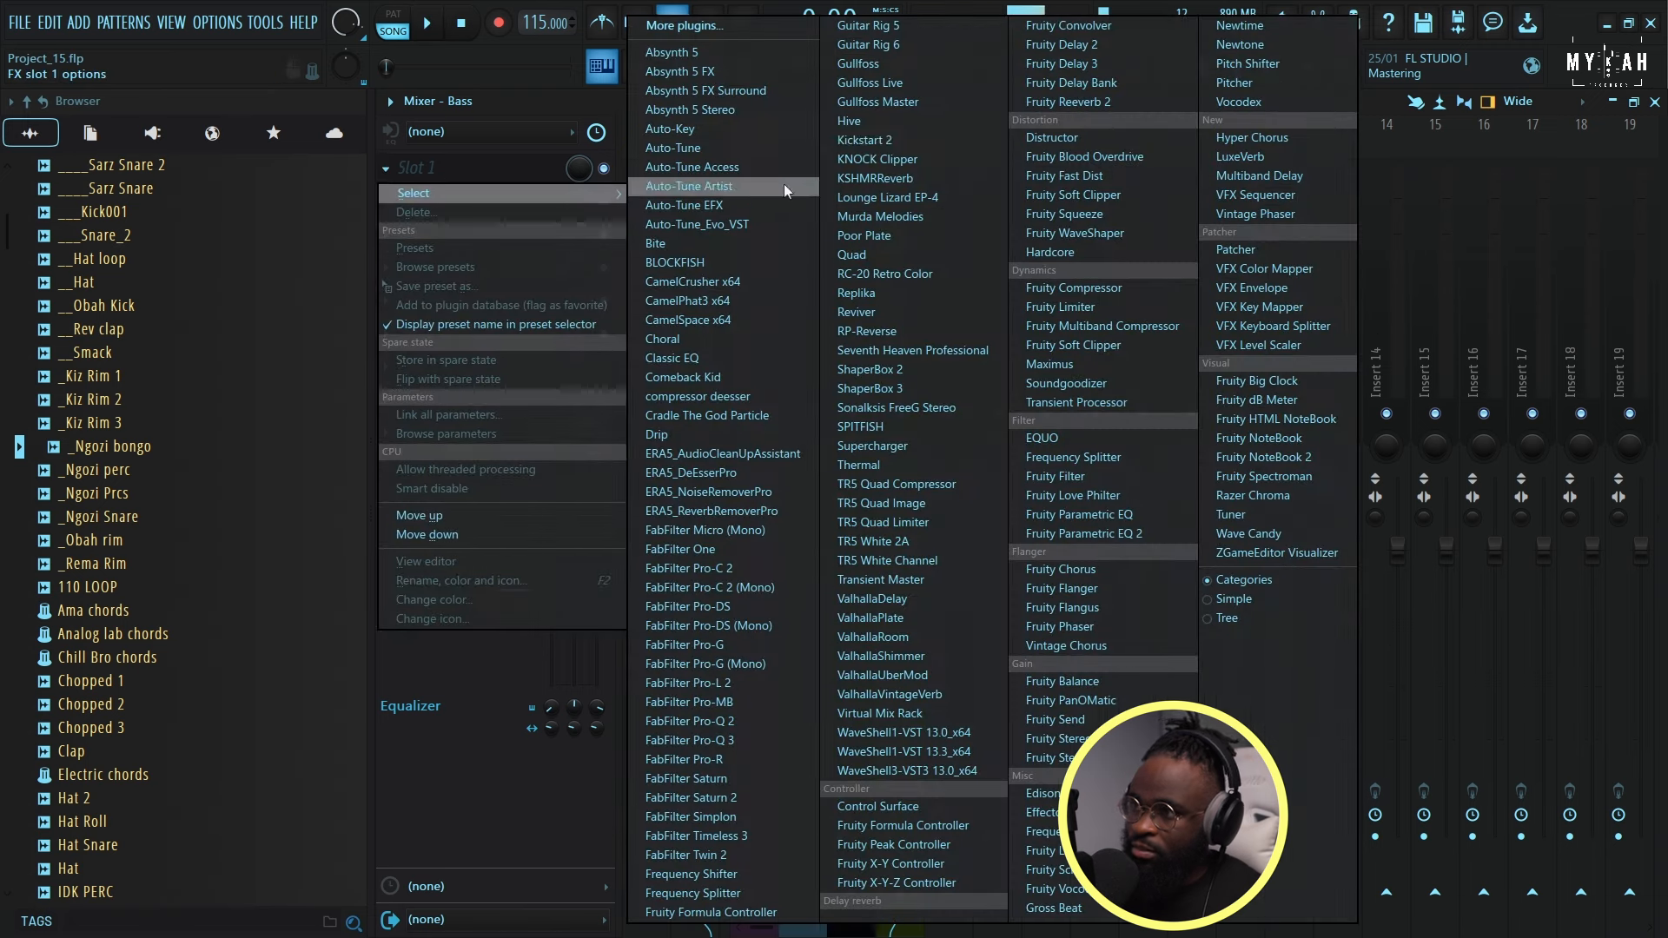
left_click(865, 143)
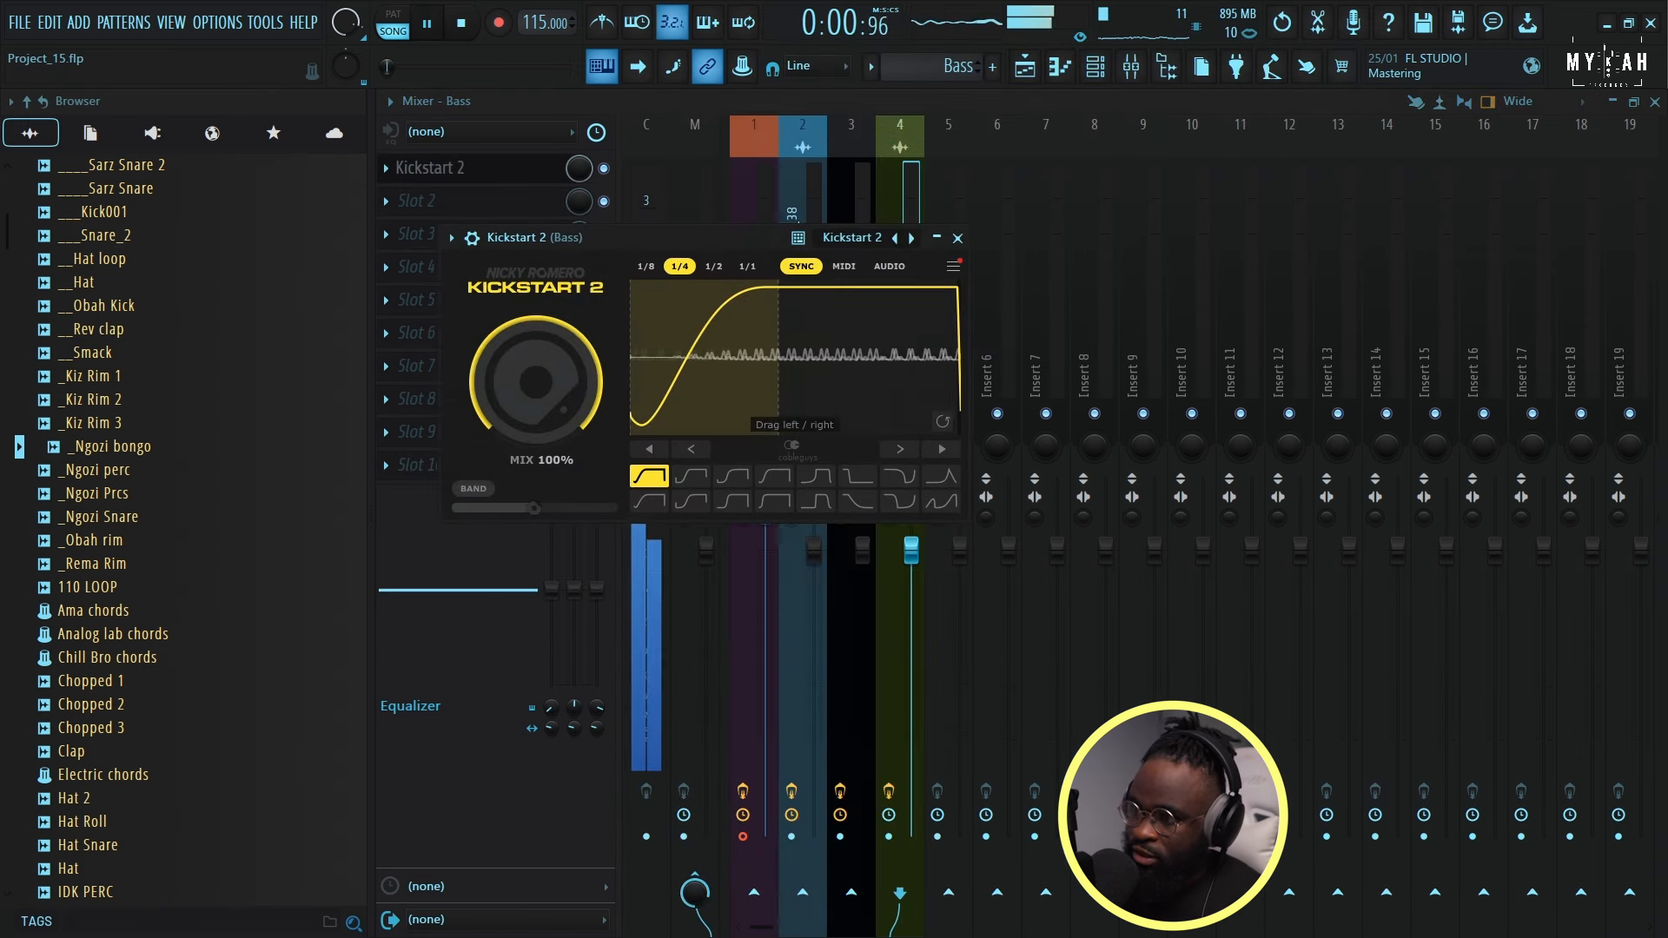
left_click_drag(717, 236, 830, 248)
Compare the 1/2 and 1/1 lengths in Kickstart 2 during playback and set the length to 1/2.
key("space")
key("space")
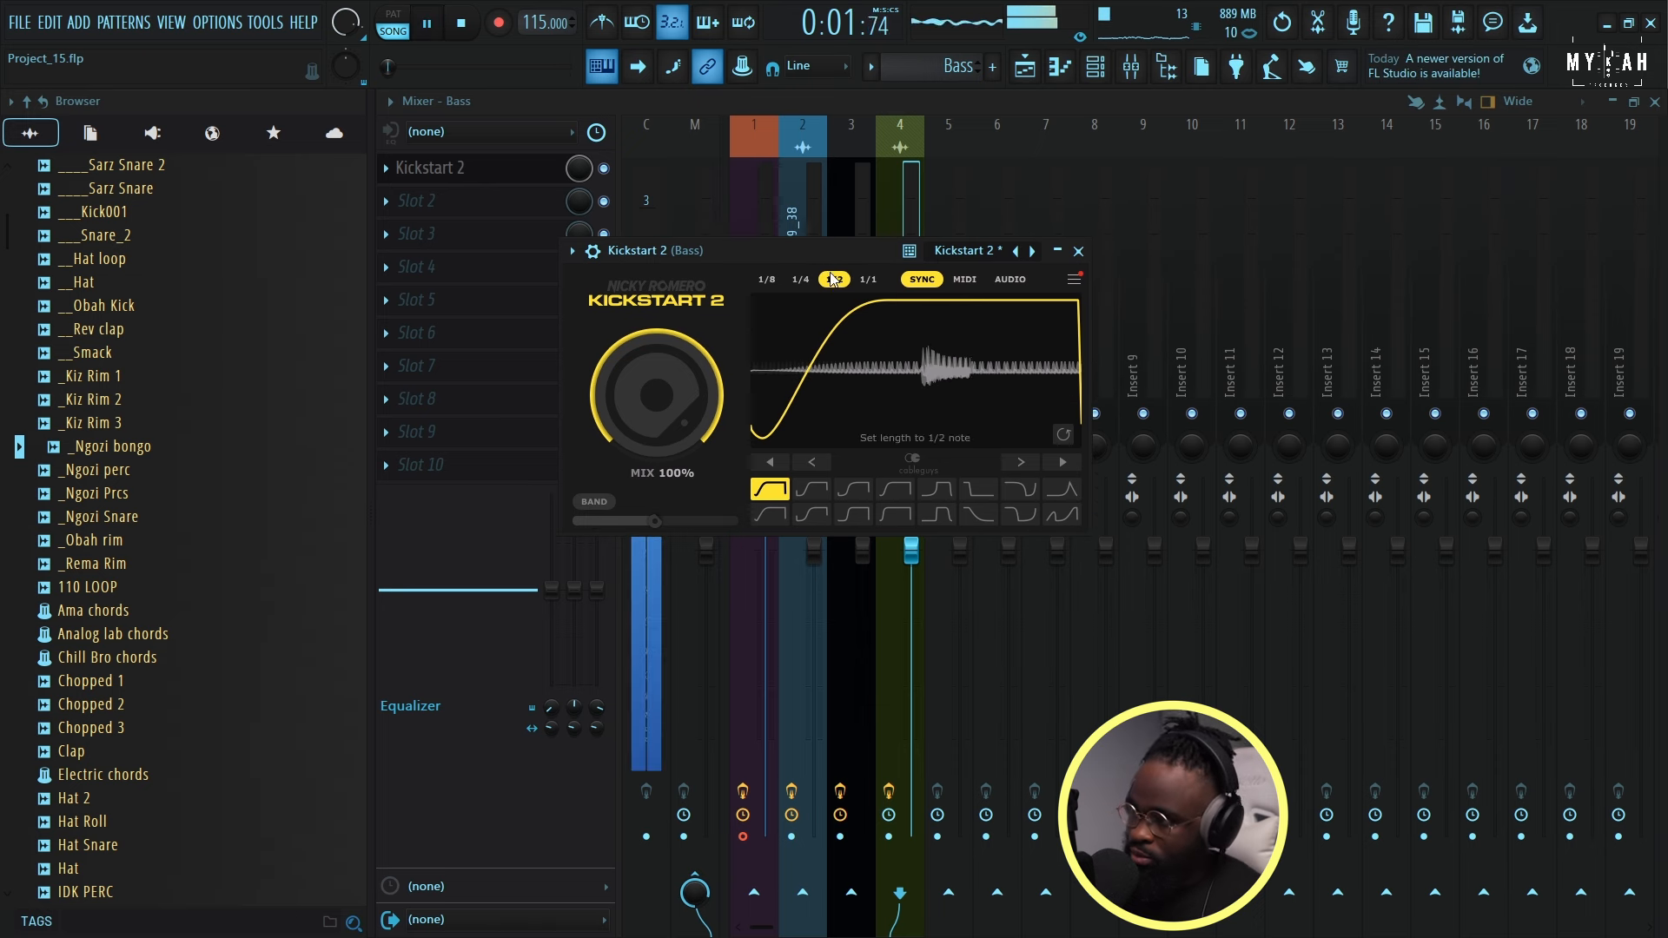
left_click(867, 280)
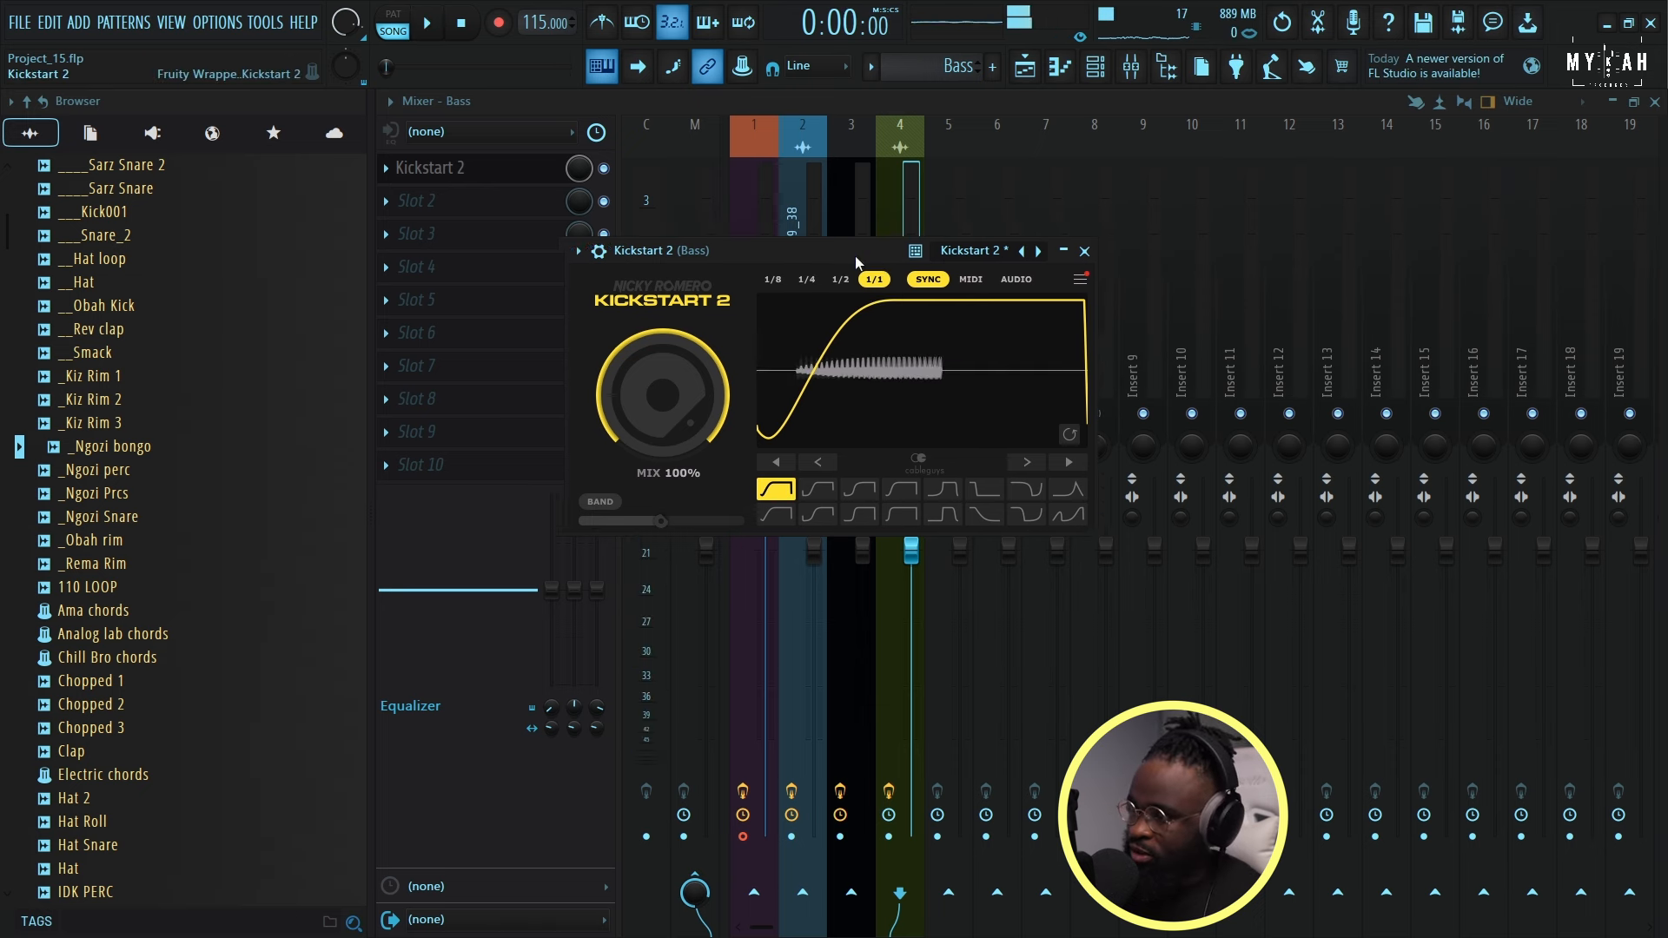
left_click_drag(855, 256, 910, 258)
key("space")
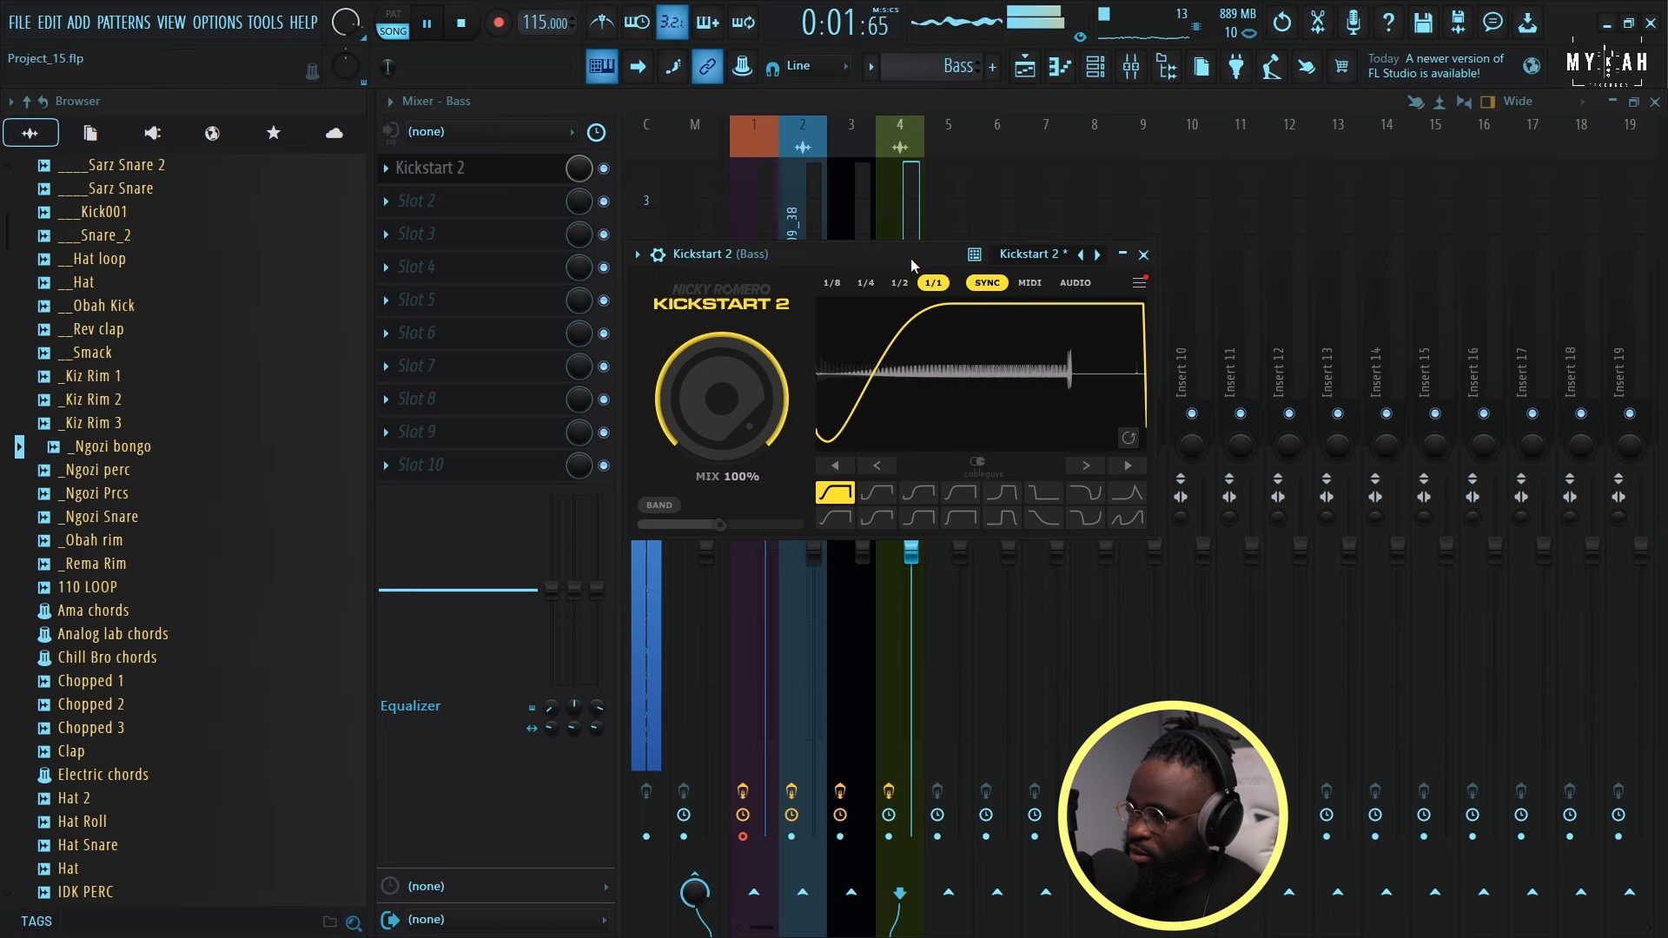
left_click(898, 279)
left_click_drag(885, 250, 930, 262)
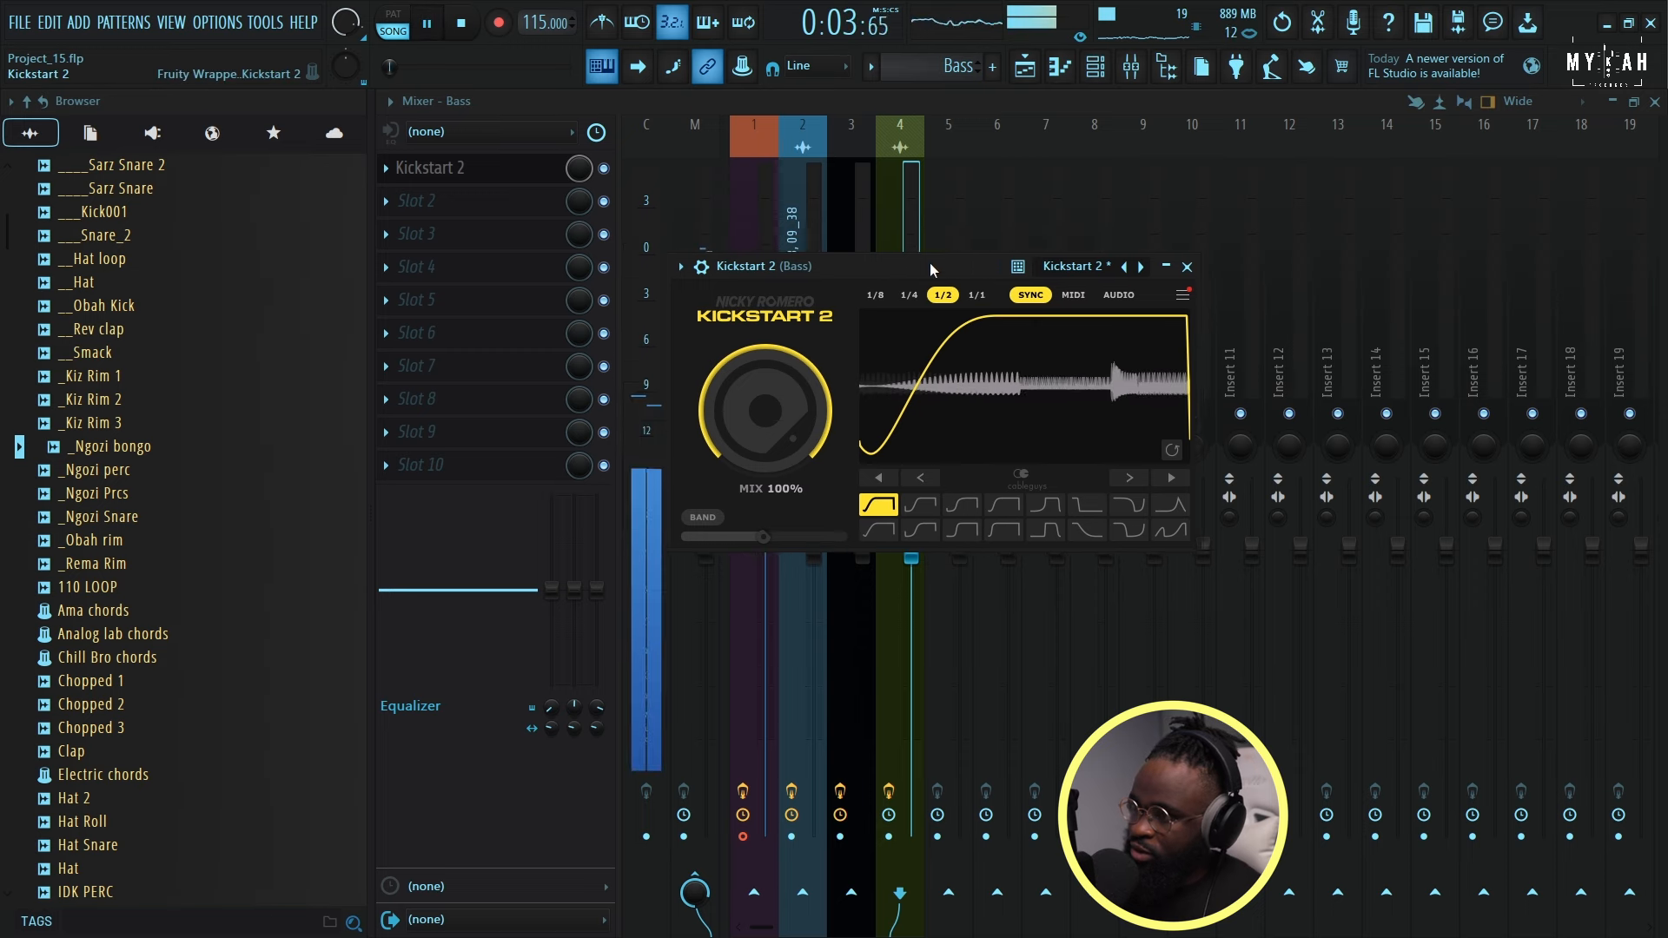
Duplicate the Ep and Under clips across bars 9 to 16 of the playlist and play from bar 9.
key("F5")
key("space")
scroll(624, 170, "down", 4)
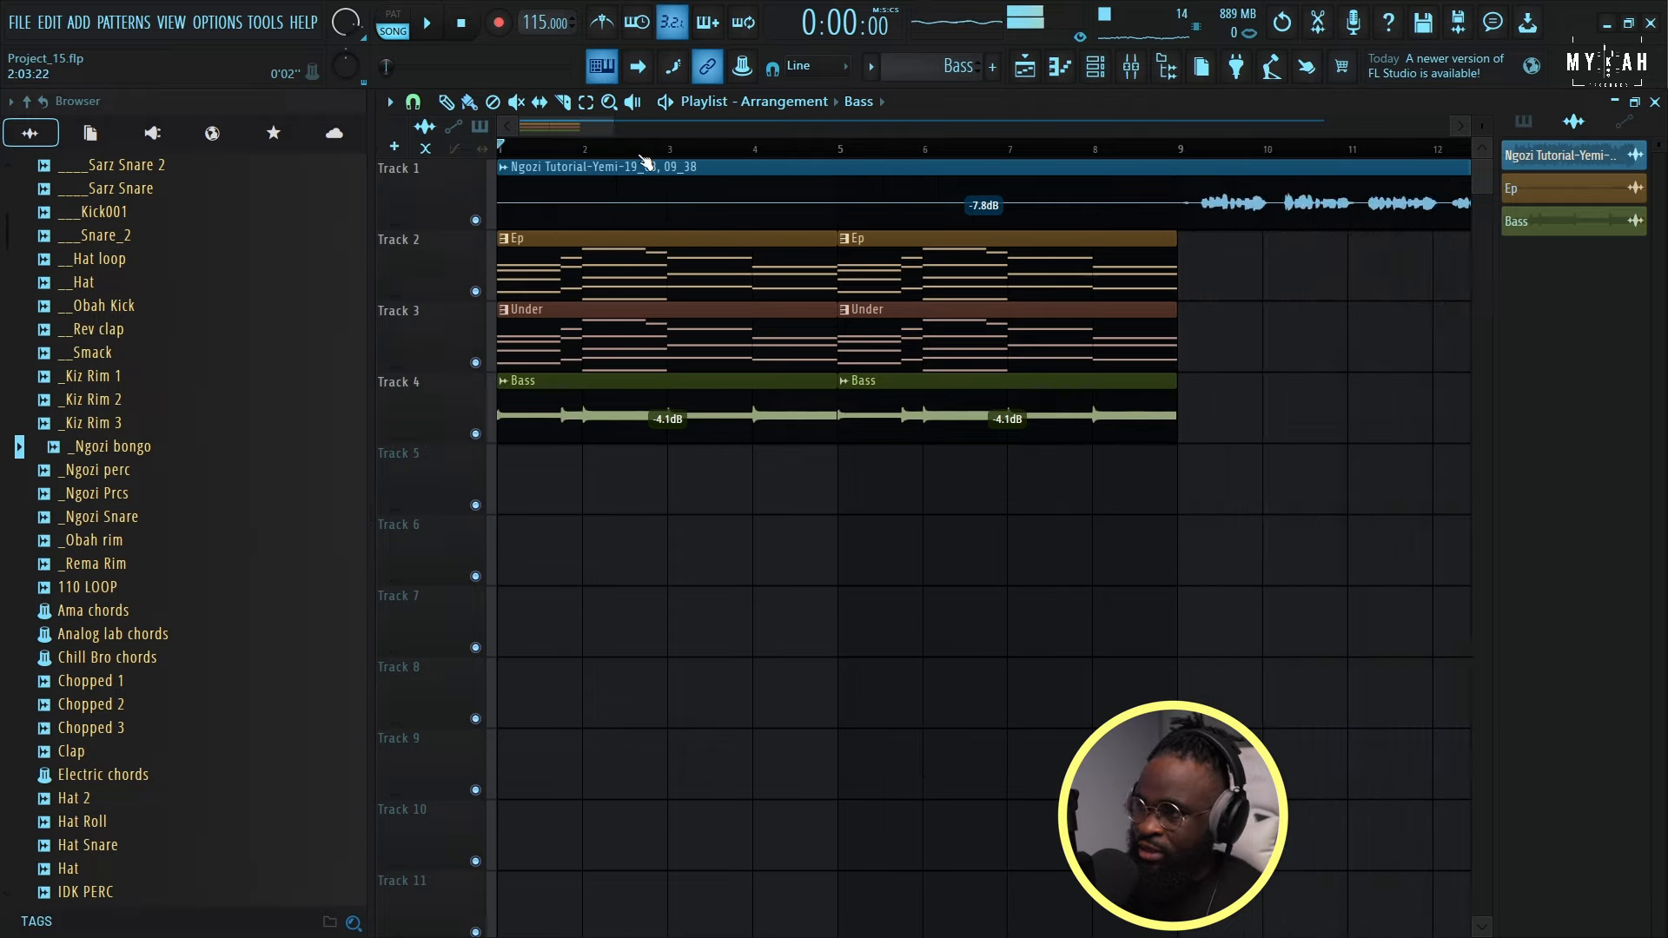
key("space")
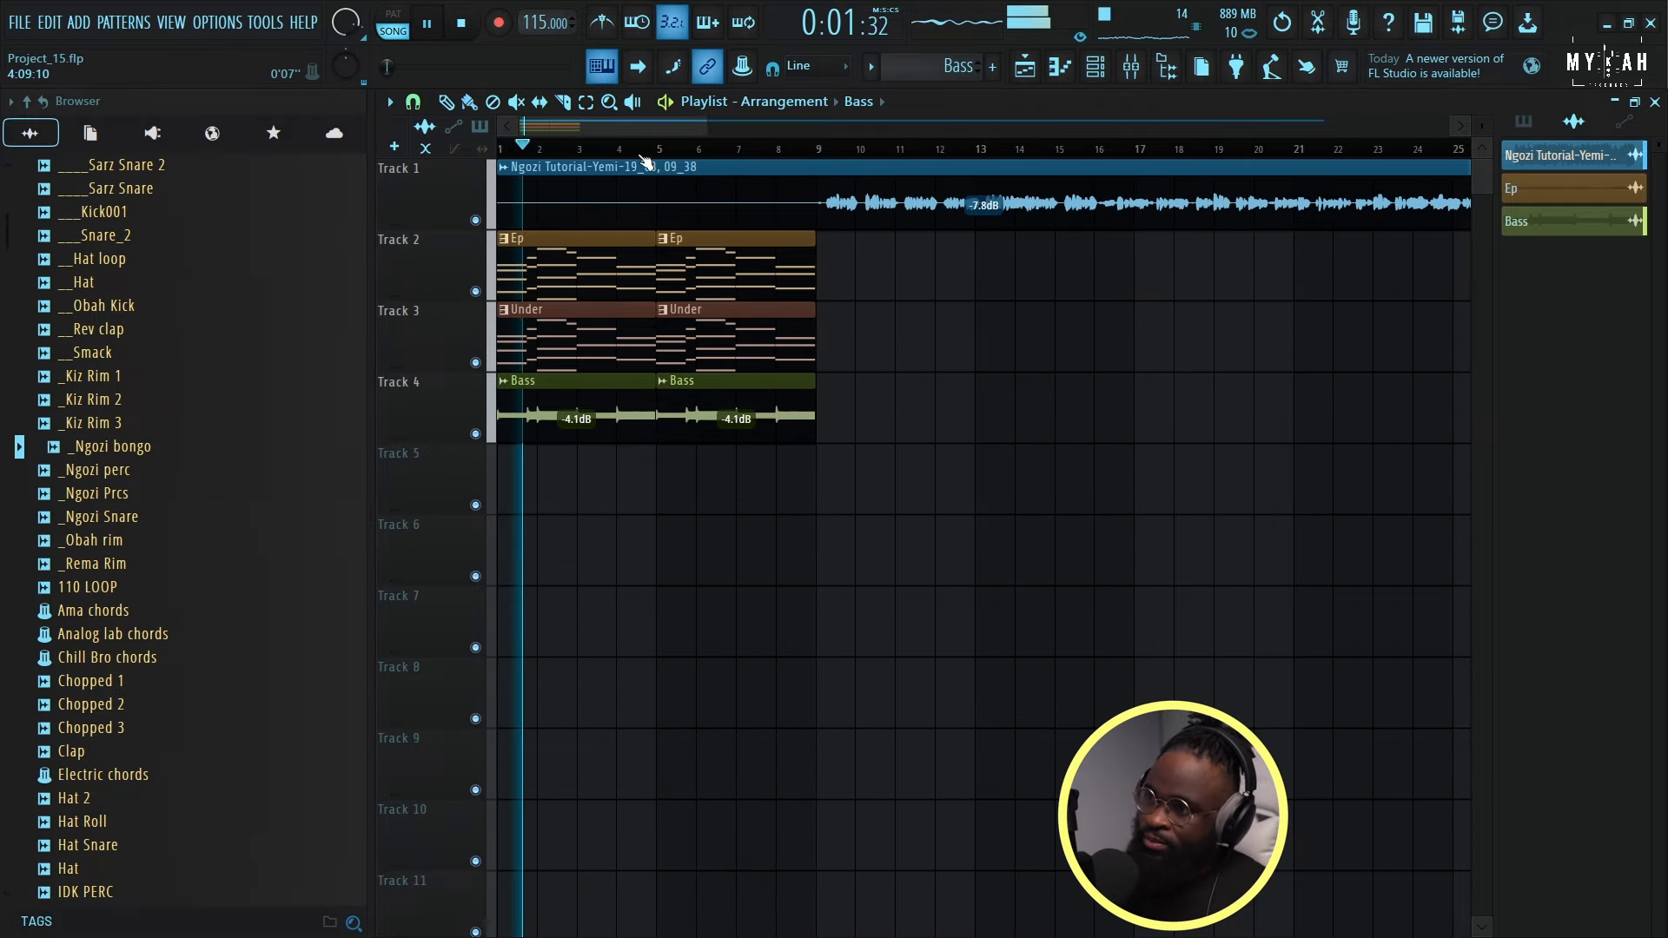
scroll(646, 162, "down", 1)
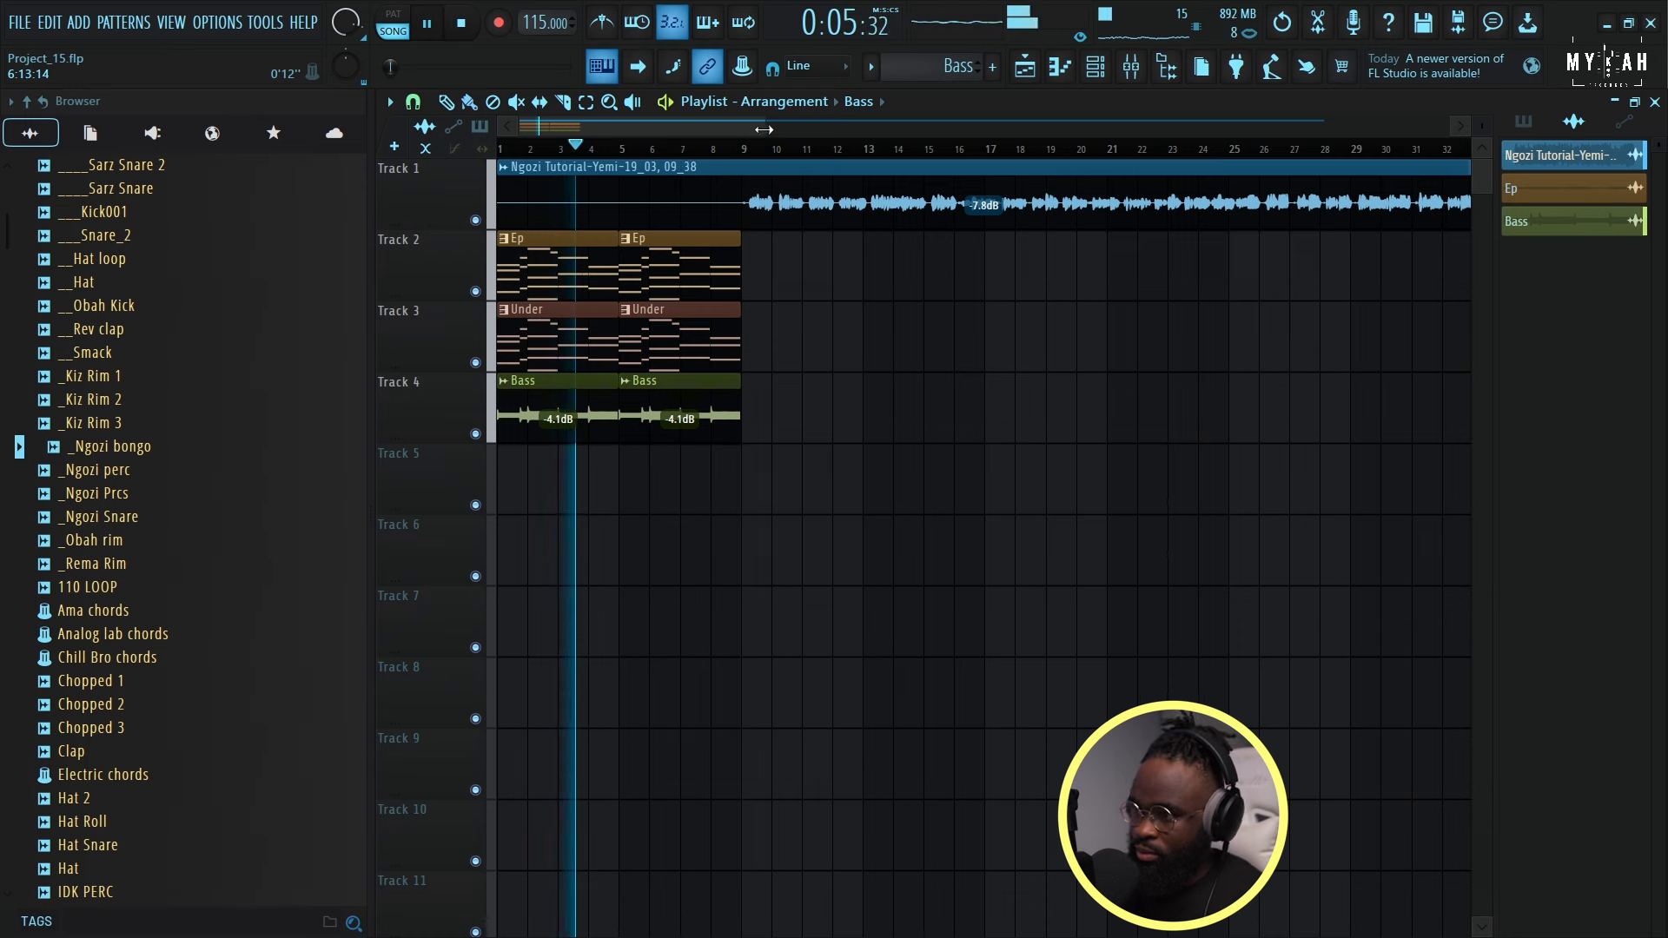
scroll(624, 171, "up", 4)
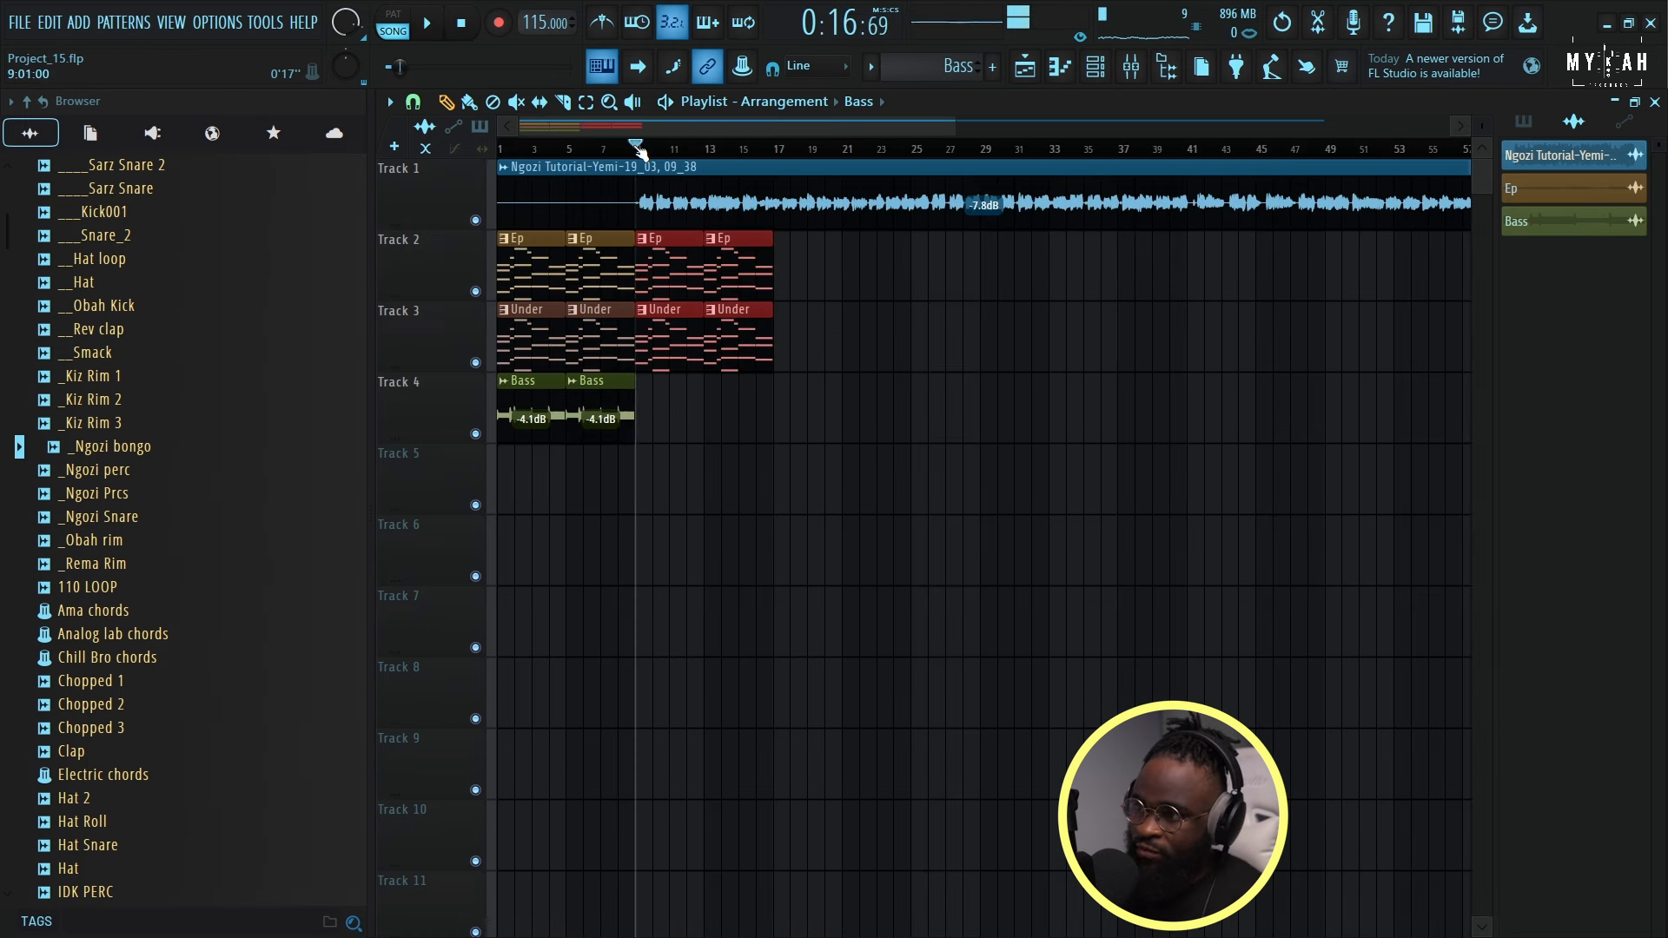
key("space")
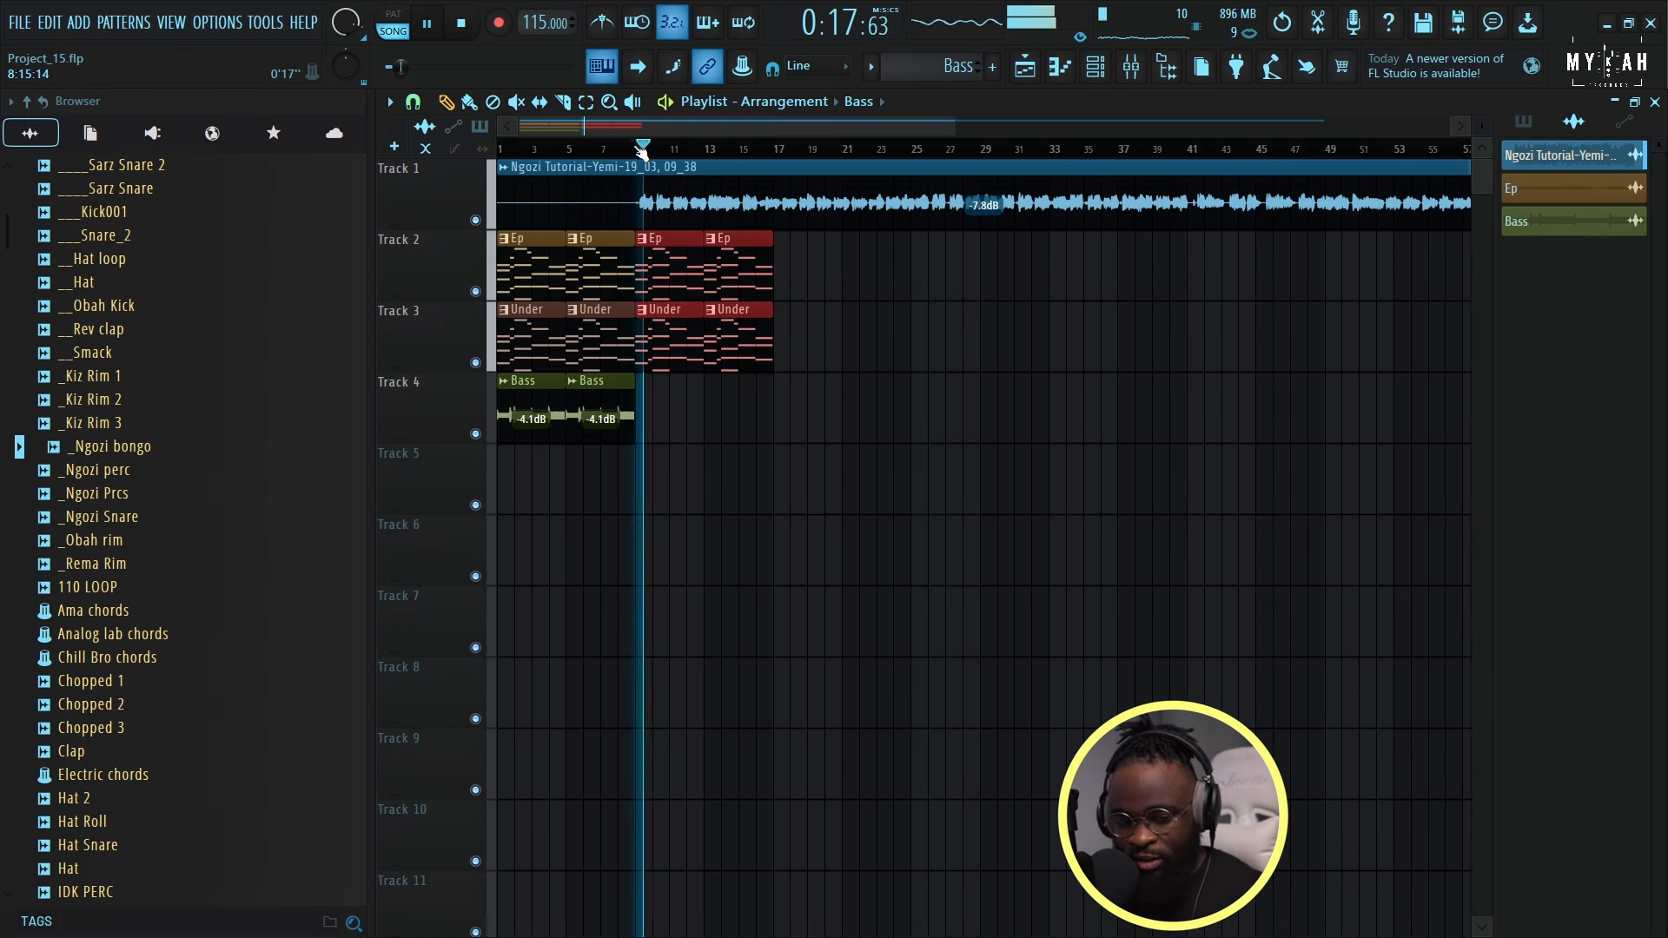
Add a time marker named intro at the start of the playlist.
key("alt+t")
type("int")
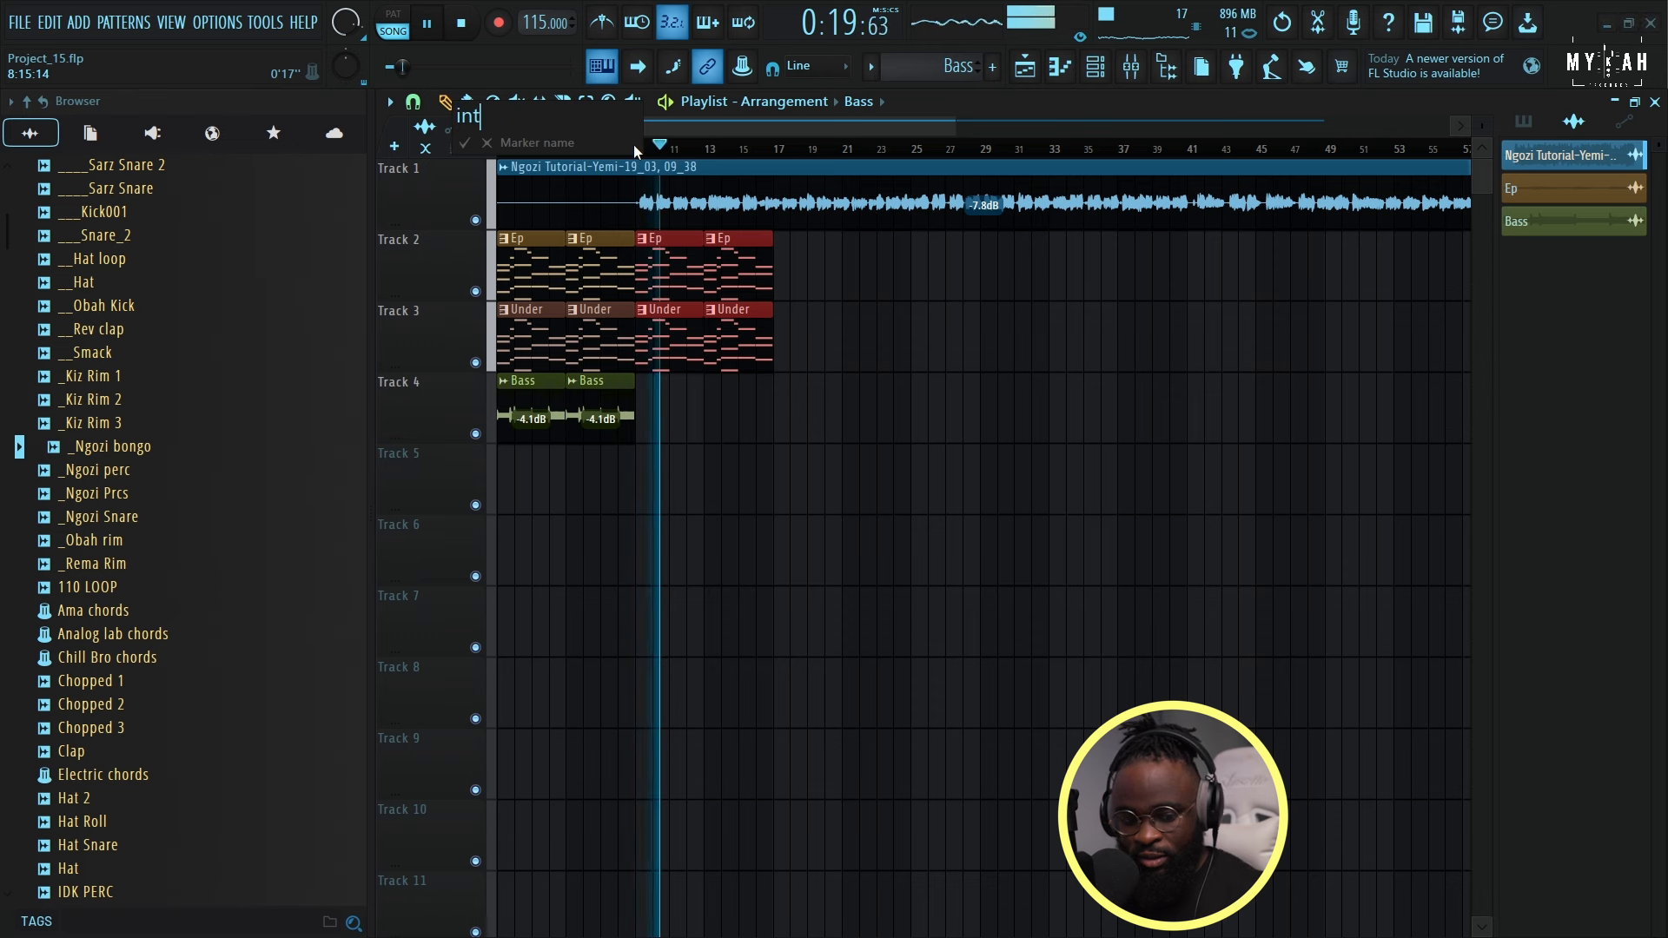
type("ro")
key("Return")
Add a time marker named verse at bar 9 of the playlist.
right_click(643, 179)
left_click(665, 179)
type("ver")
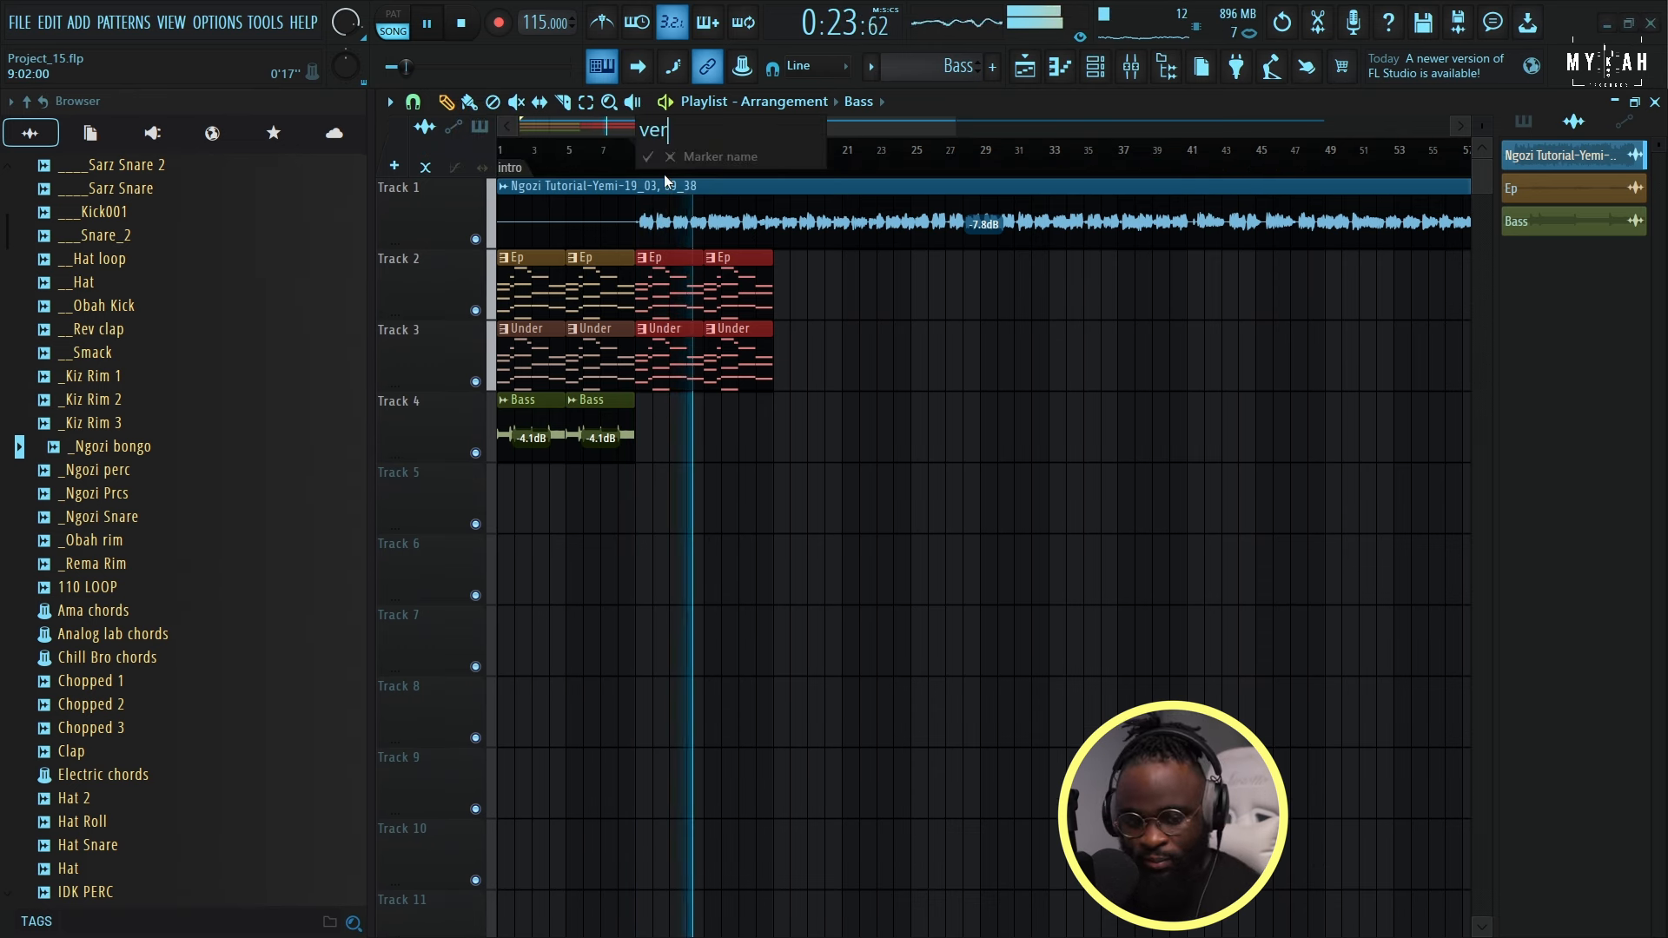
type("se")
key("Return")
Select bars 9 to 16 on the playlist timeline as the loop range, deselect the clips and stop playback.
scroll(674, 183, "up", 2)
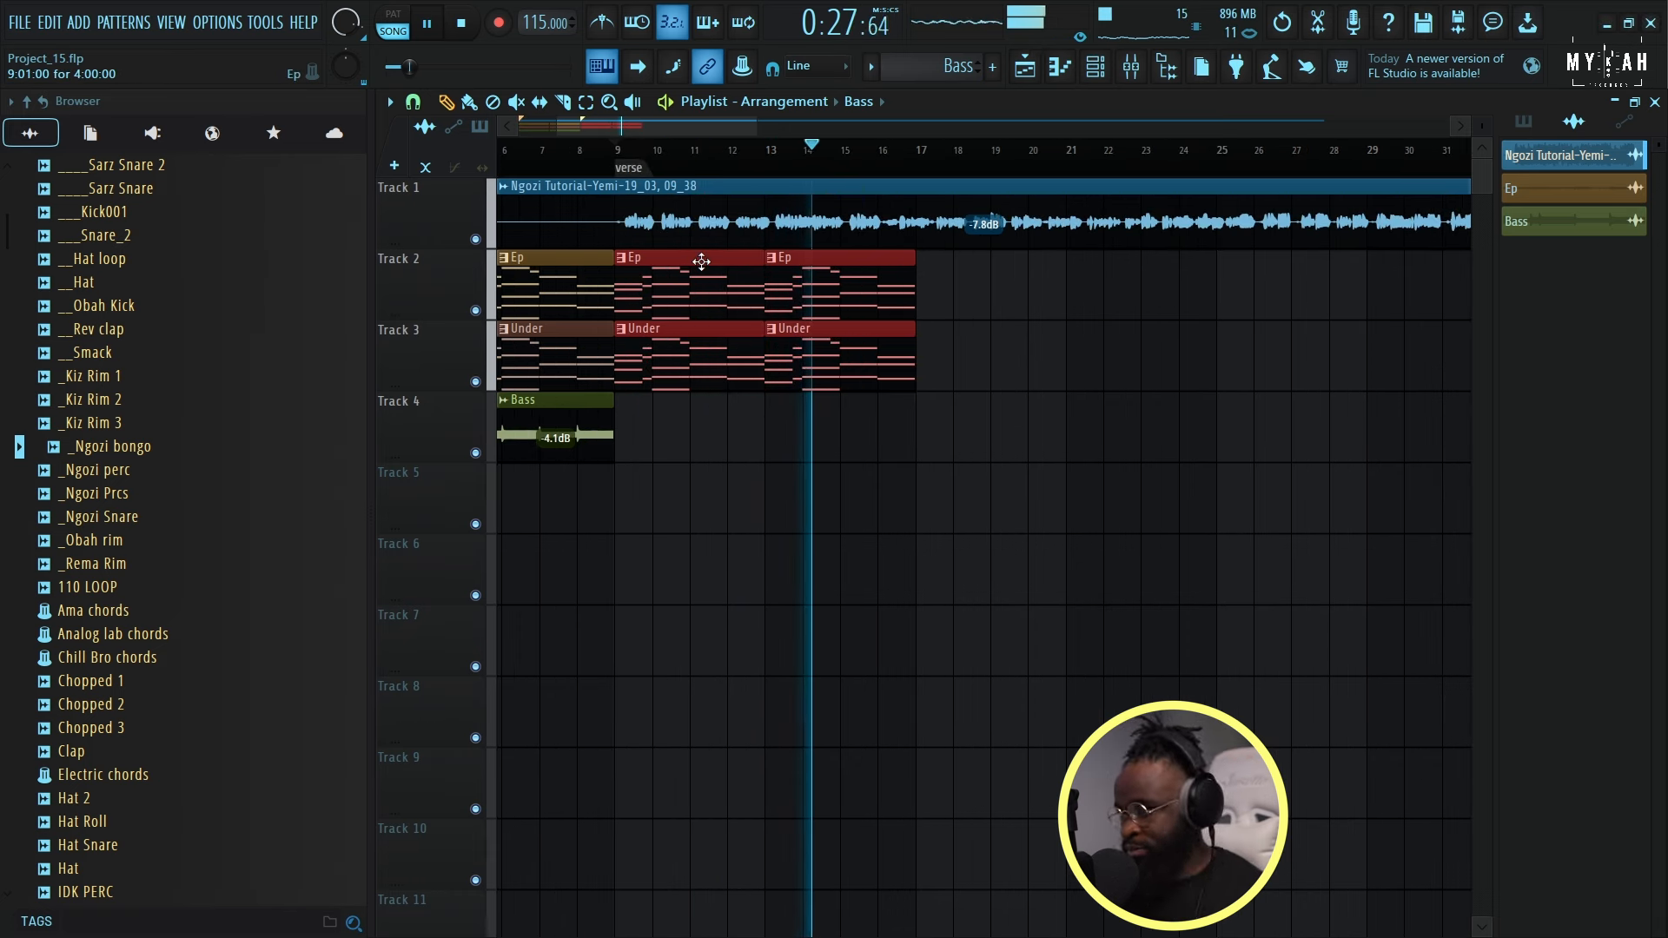
scroll(740, 178, "down", 3)
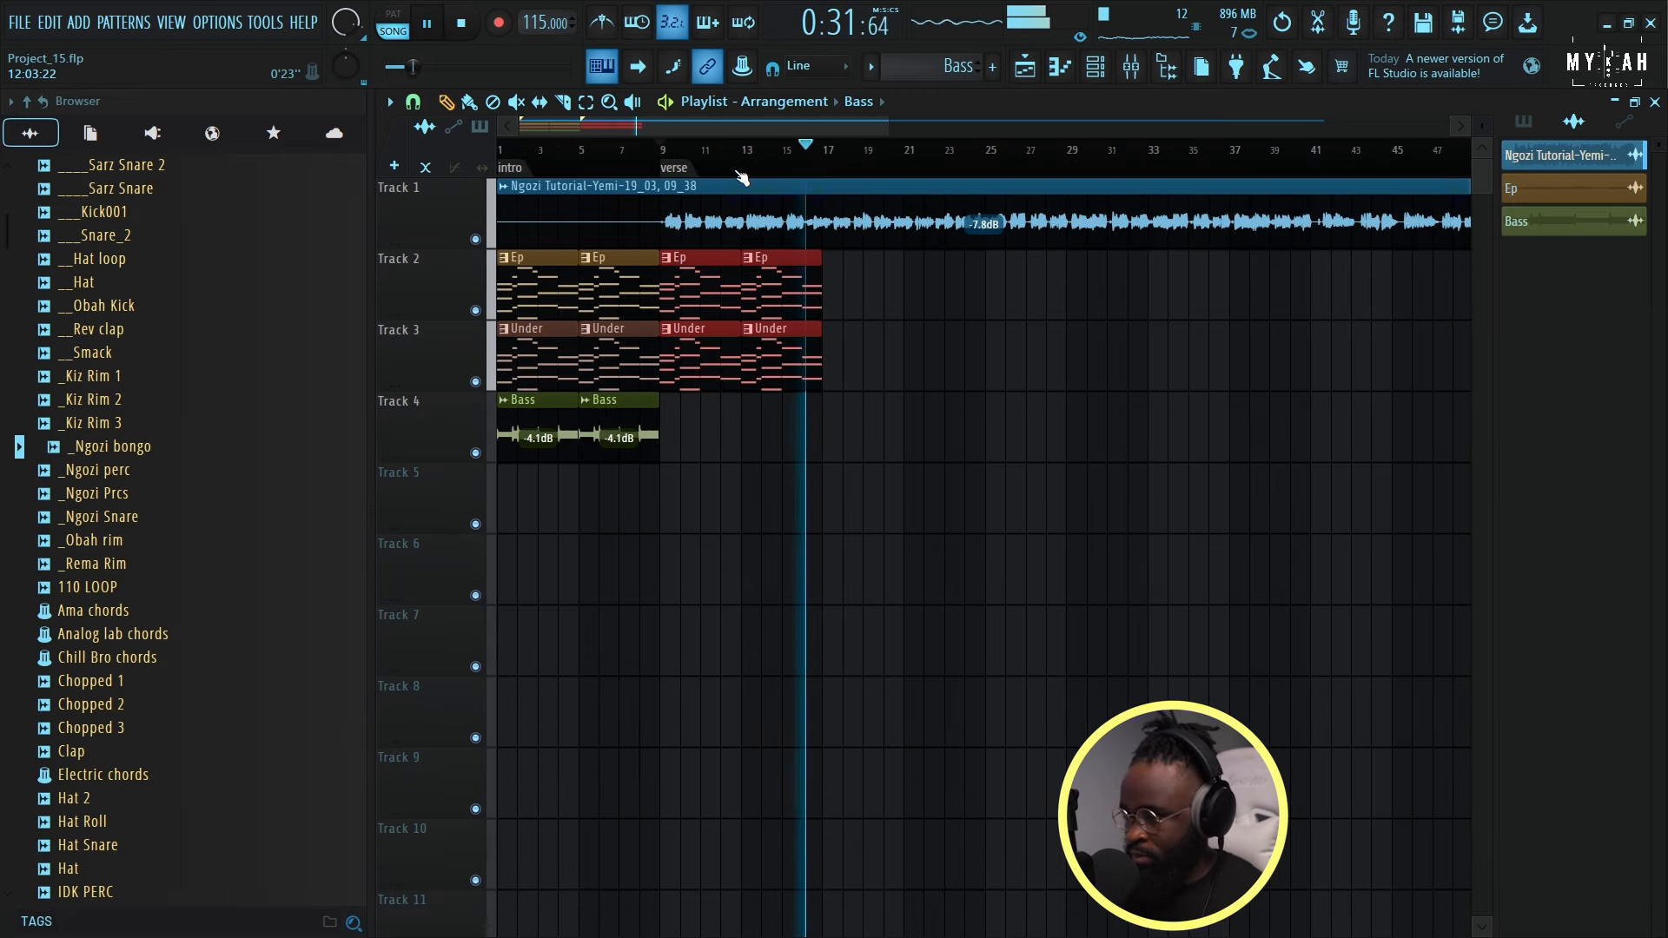
scroll(708, 168, "up", 3)
left_click_drag(641, 157, 866, 183)
left_click(920, 276)
key("space")
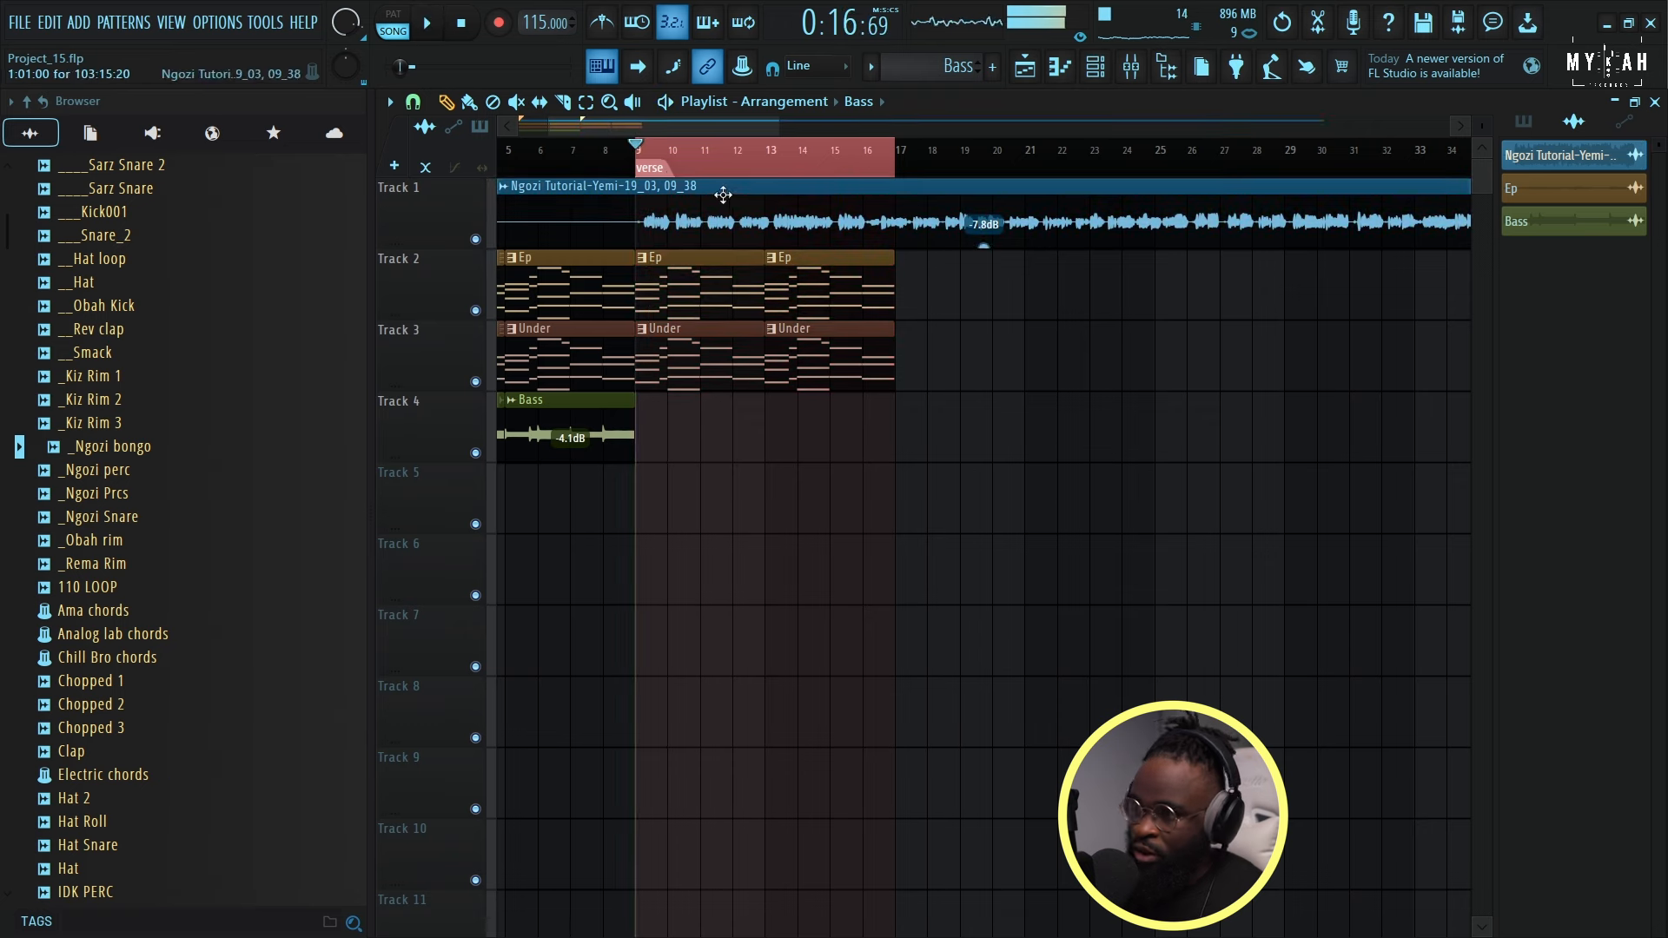
Create a Drums pattern and load the _Ngozi Snare, _Ngozi perc, _Ngozi Prcs and _Ngozi bongo samples into the channel rack.
scroll(672, 171, "up", 4)
left_click(1094, 69)
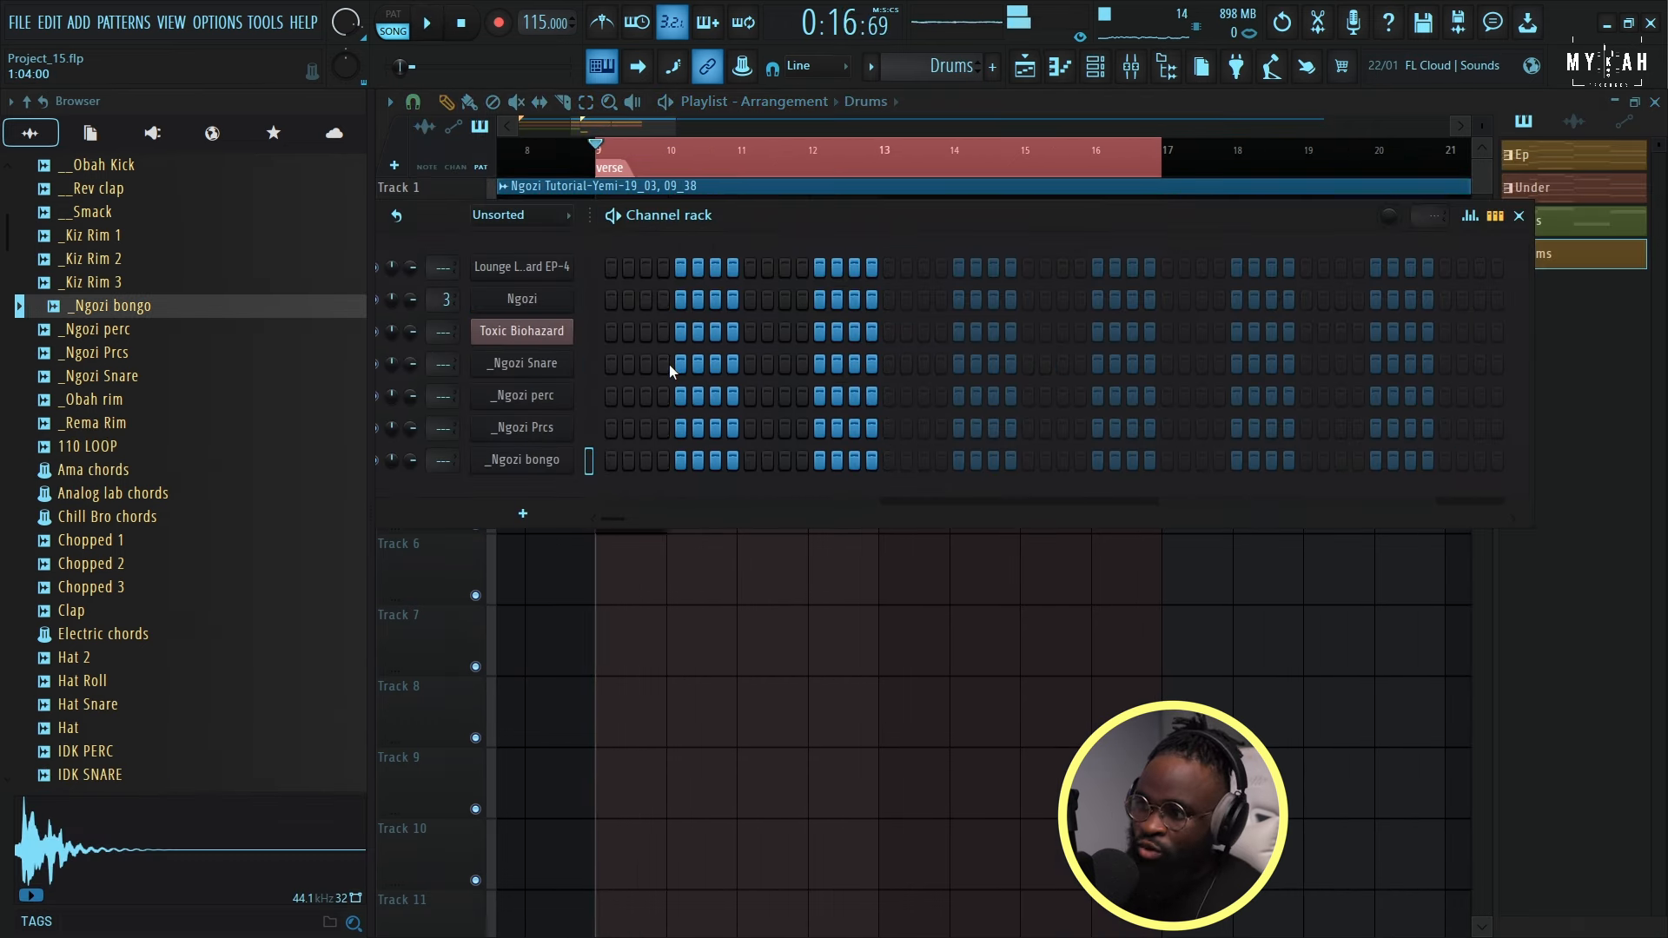
Program _Ngozi Snare hits on steps 4 and 13 and open the channel's piano roll.
key("space")
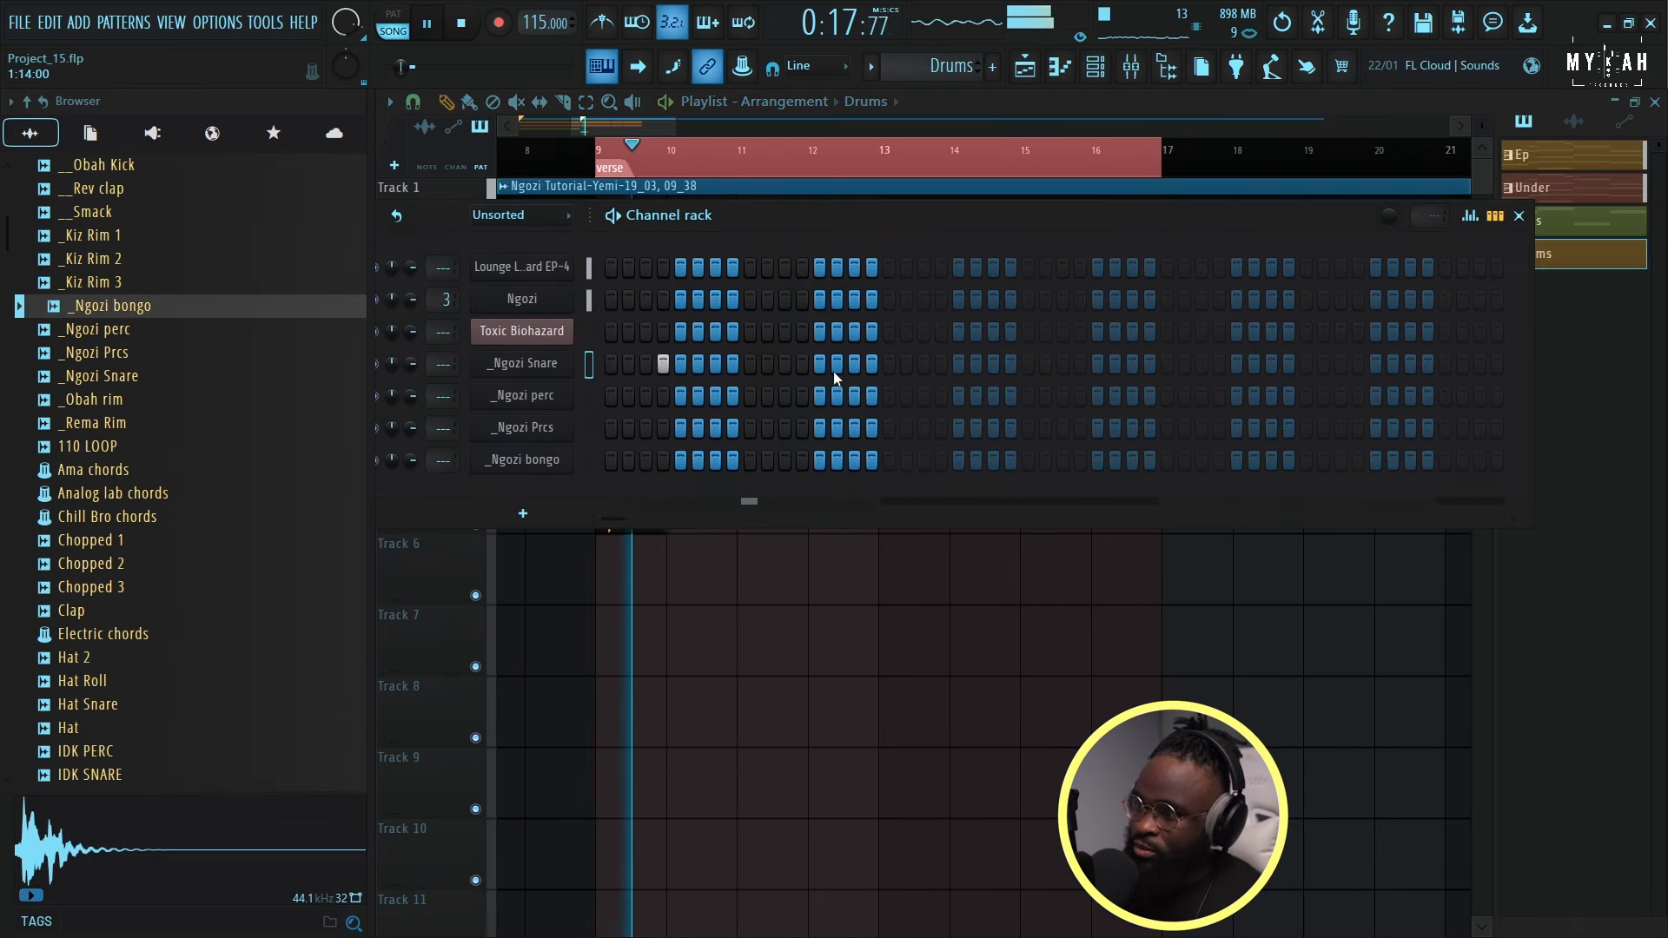
right_click(555, 363)
left_click(613, 360)
key("space")
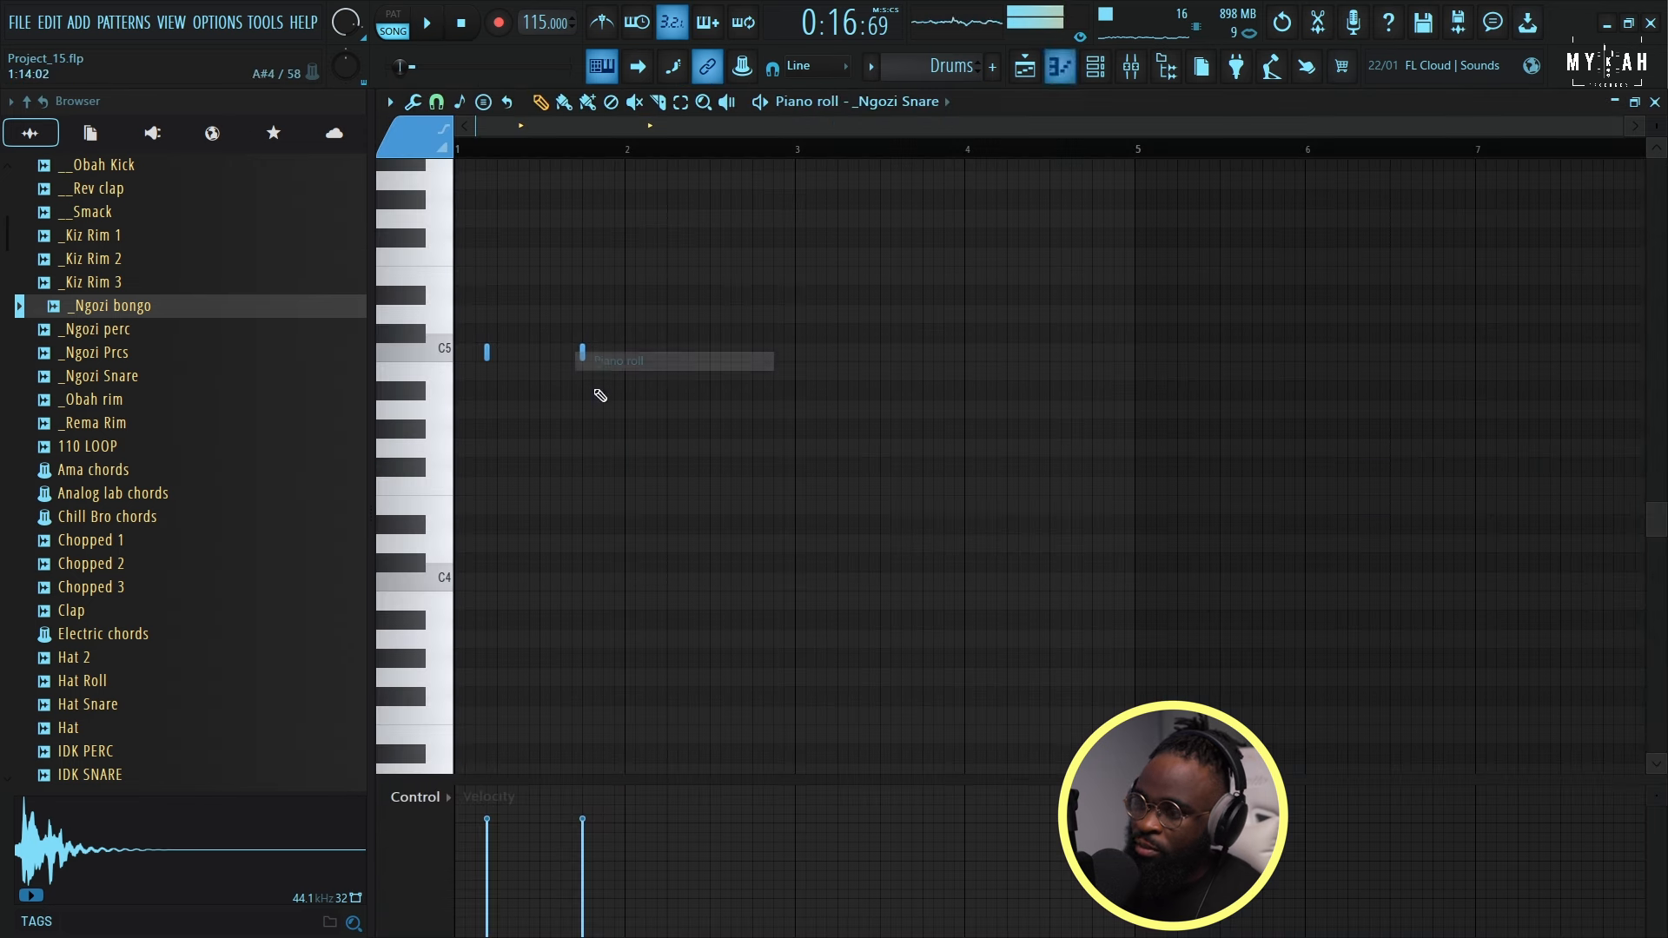
Duplicate the two snare notes into bar 2 on the same steps and play the pattern.
key("space")
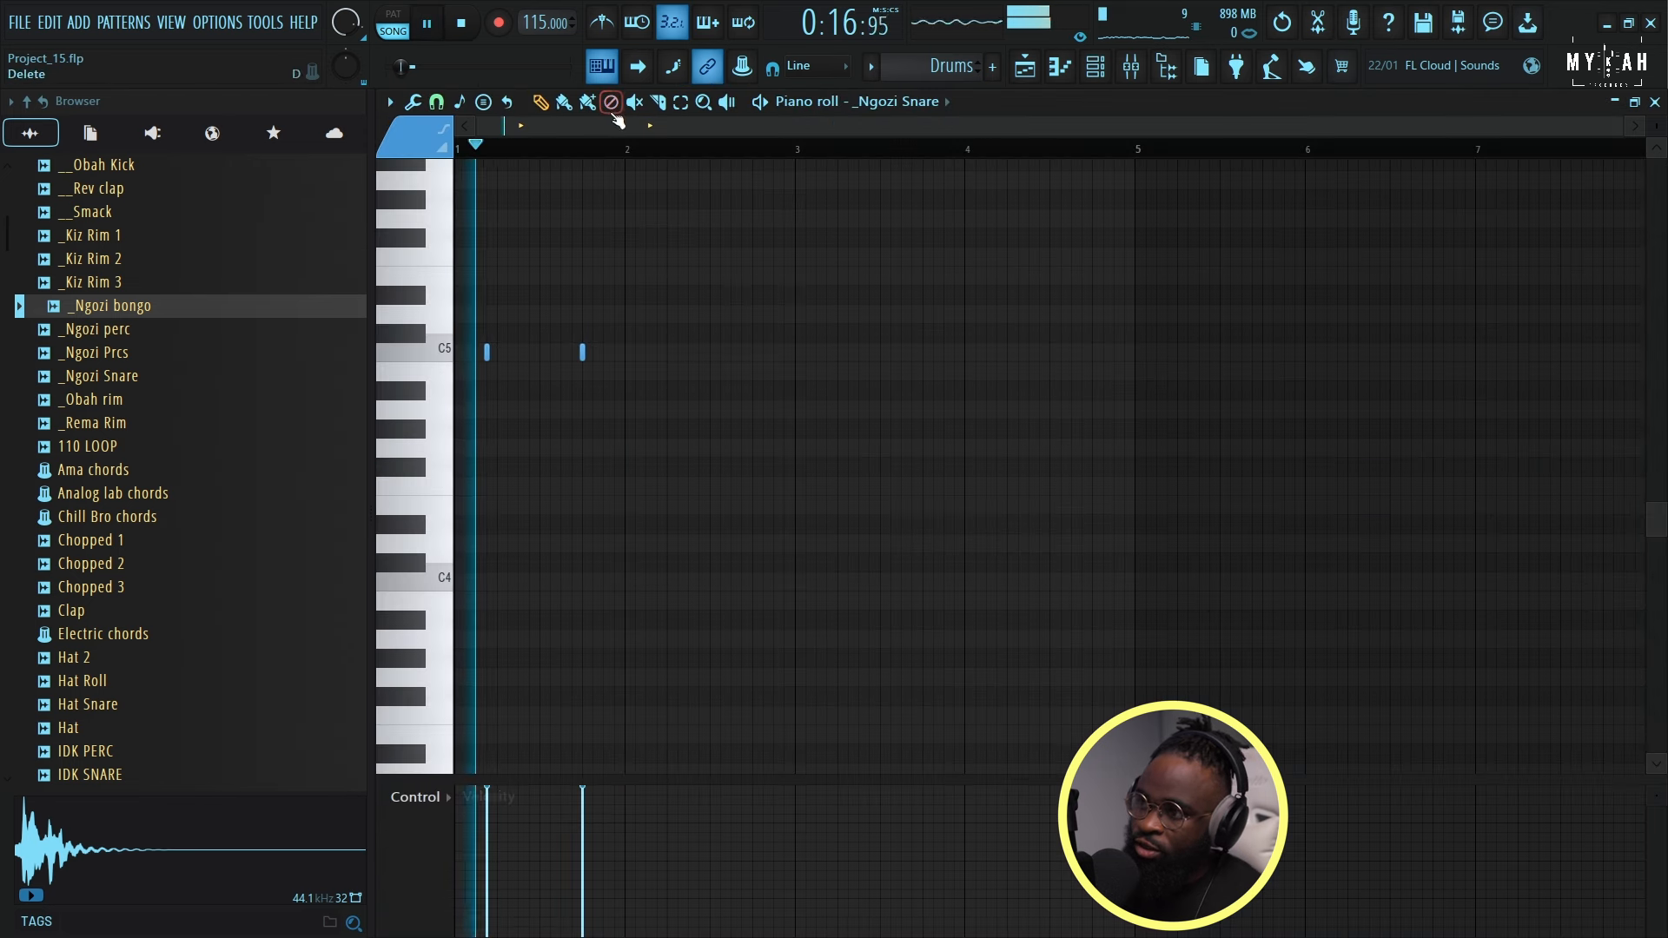
key("ctrl+a")
key("space")
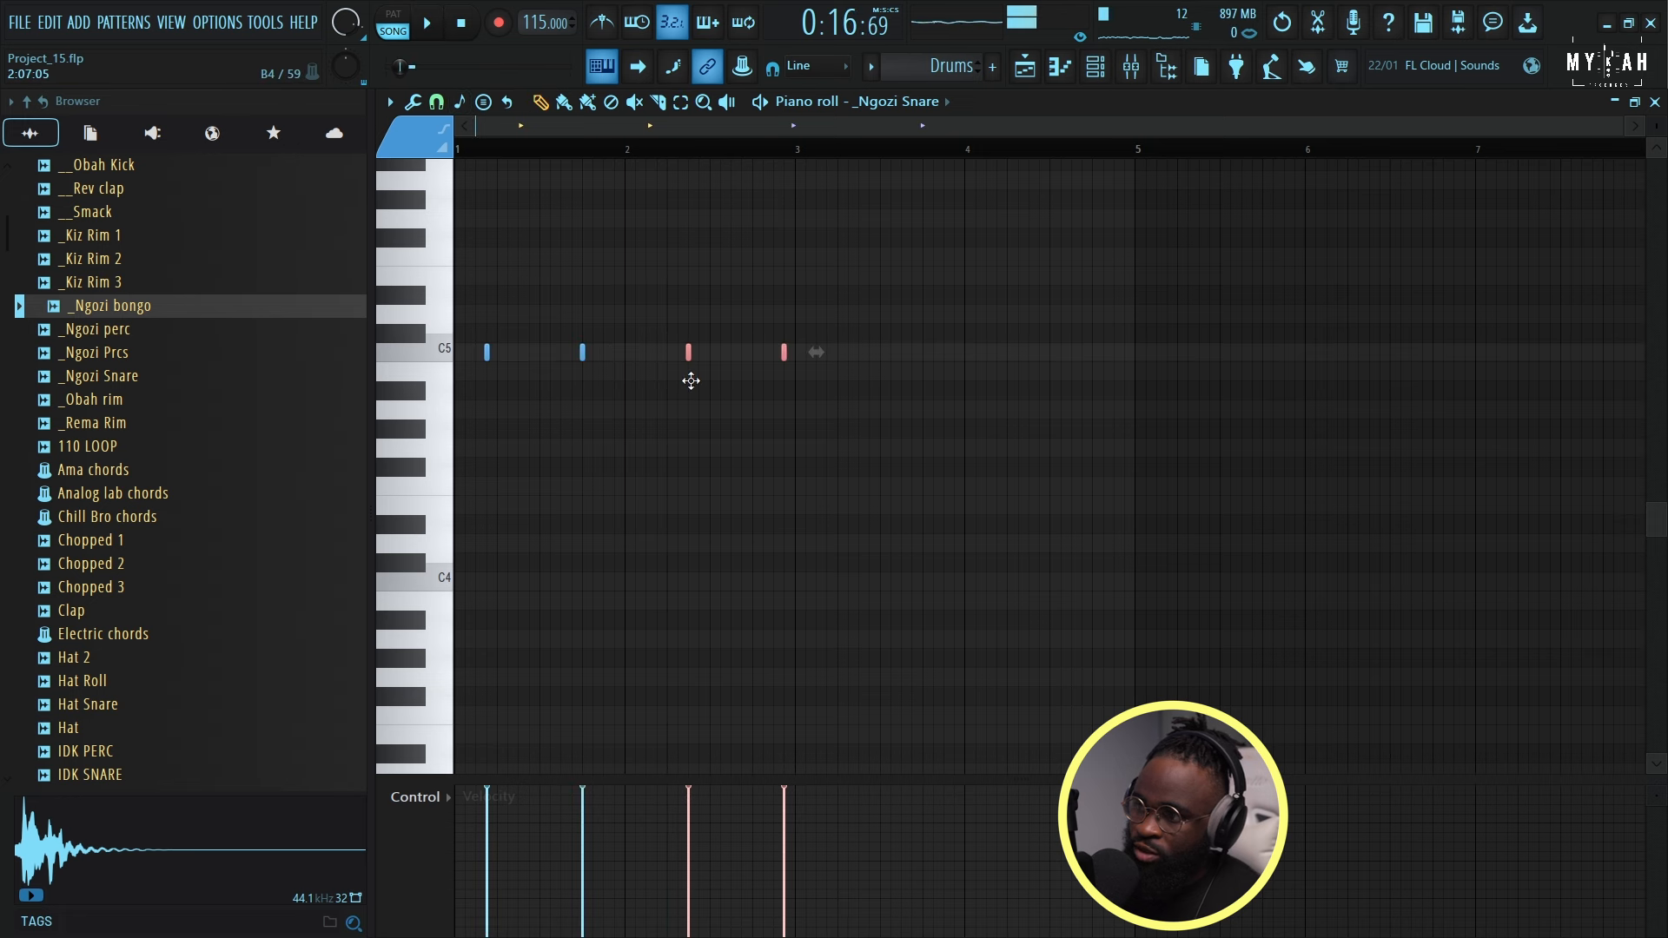
key("space")
Add an extra C5 snare note at step 11 of bar 2 and remove the trial note at step 15.
left_click(774, 353)
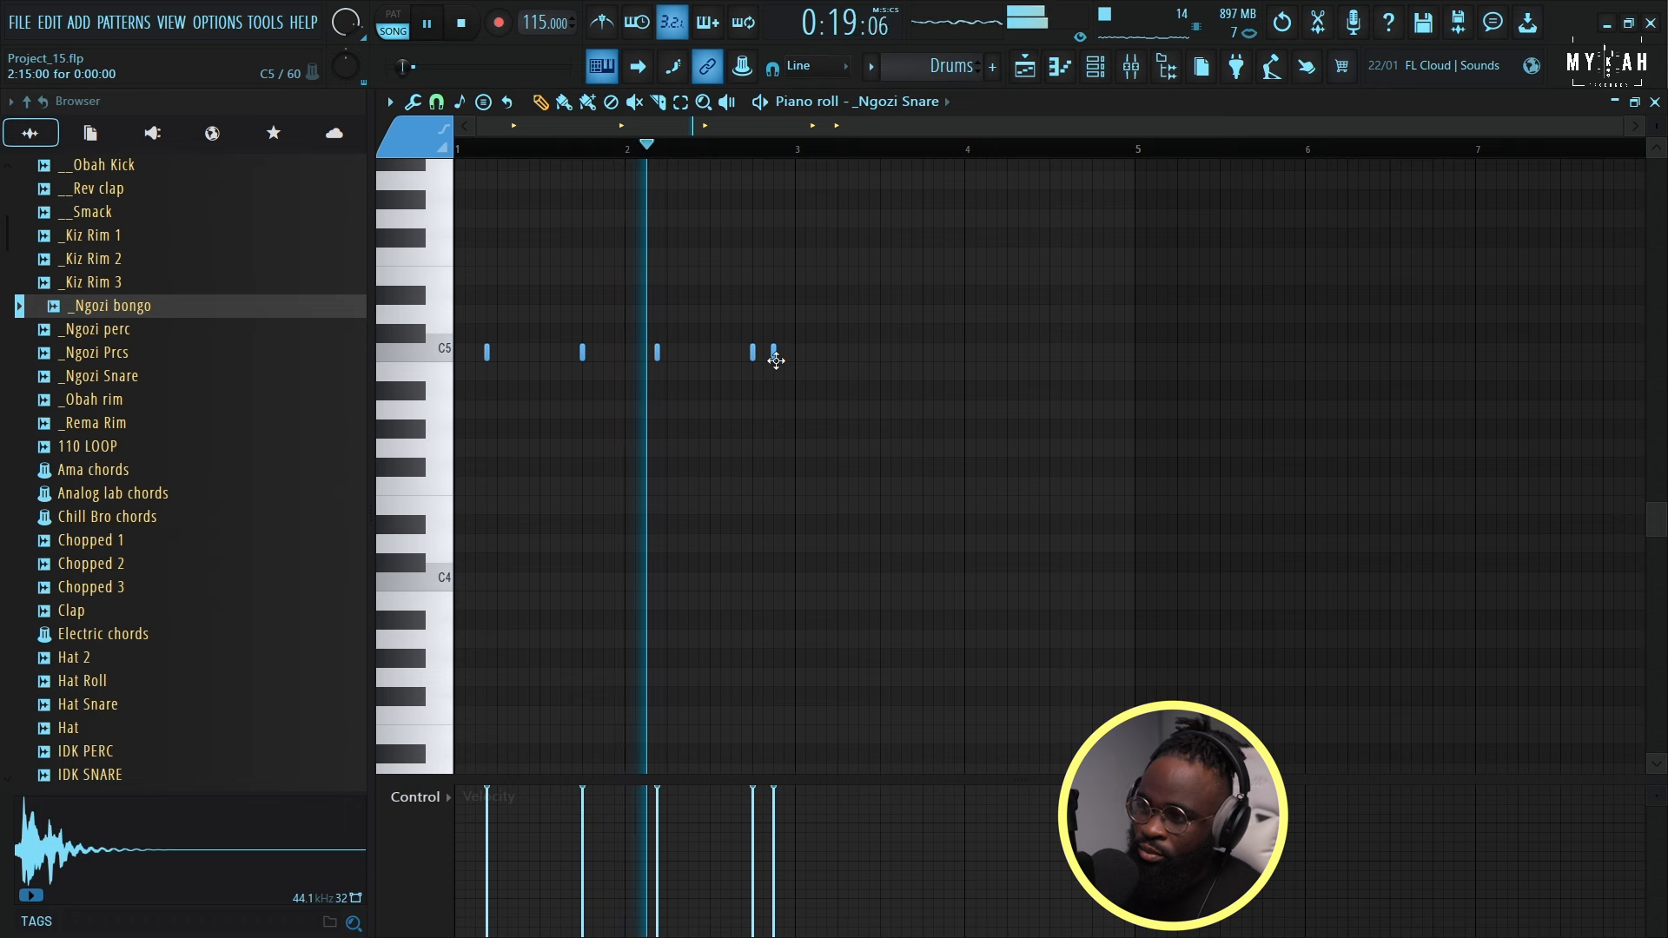
left_click(720, 353)
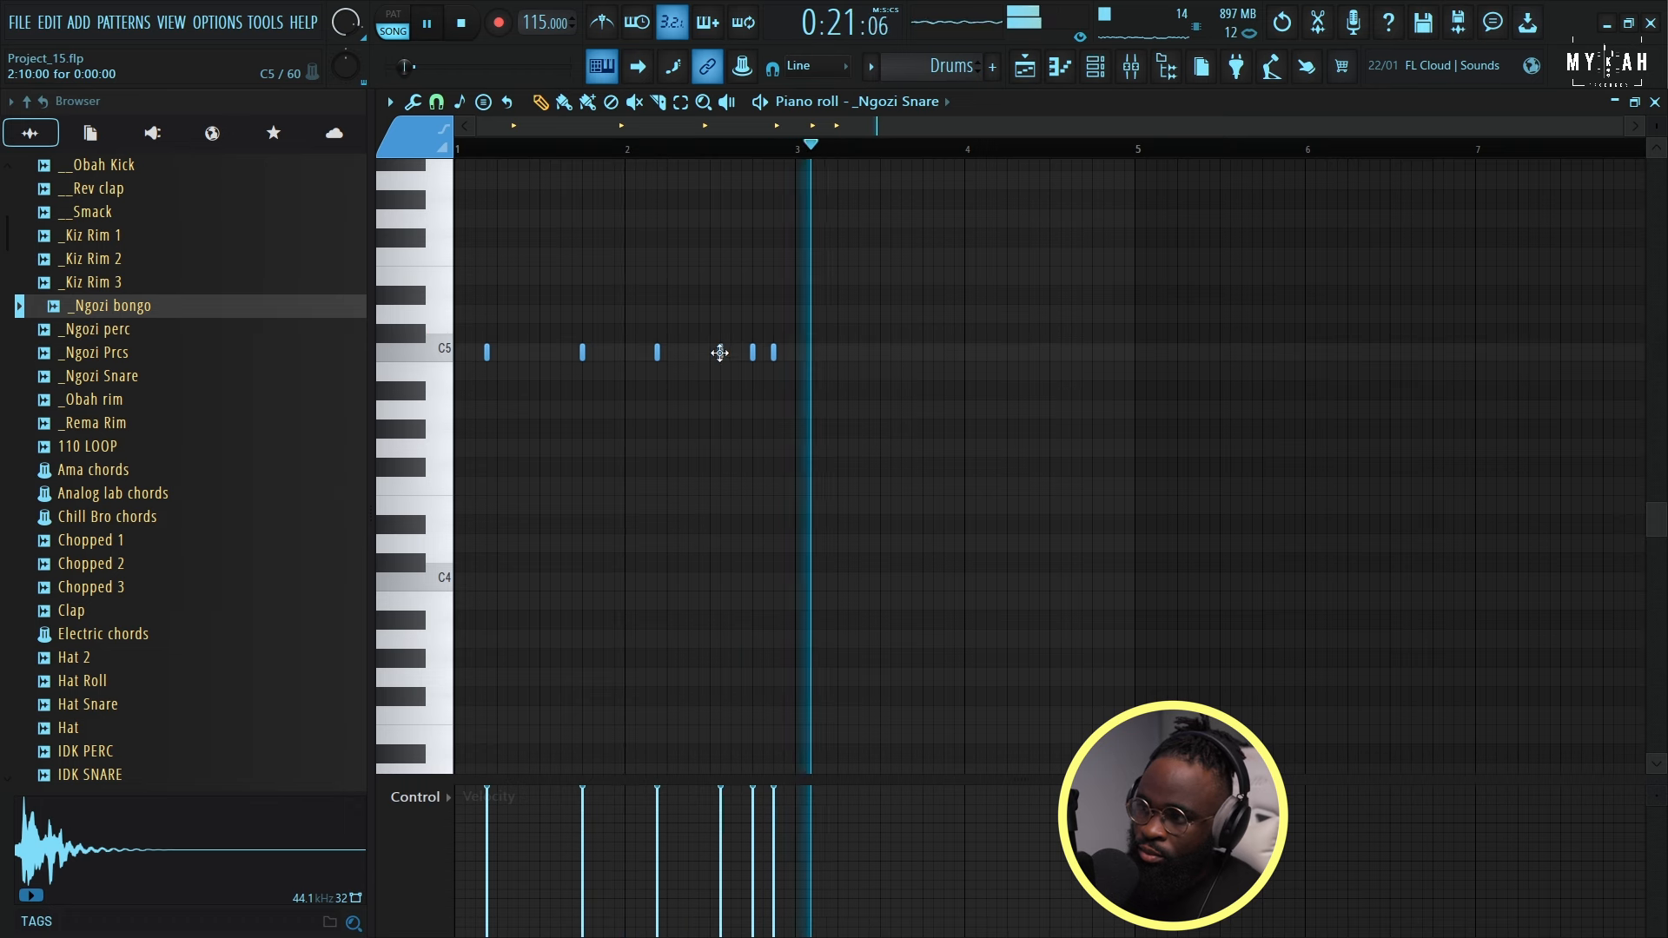
left_click_drag(726, 353, 735, 353)
right_click(774, 353)
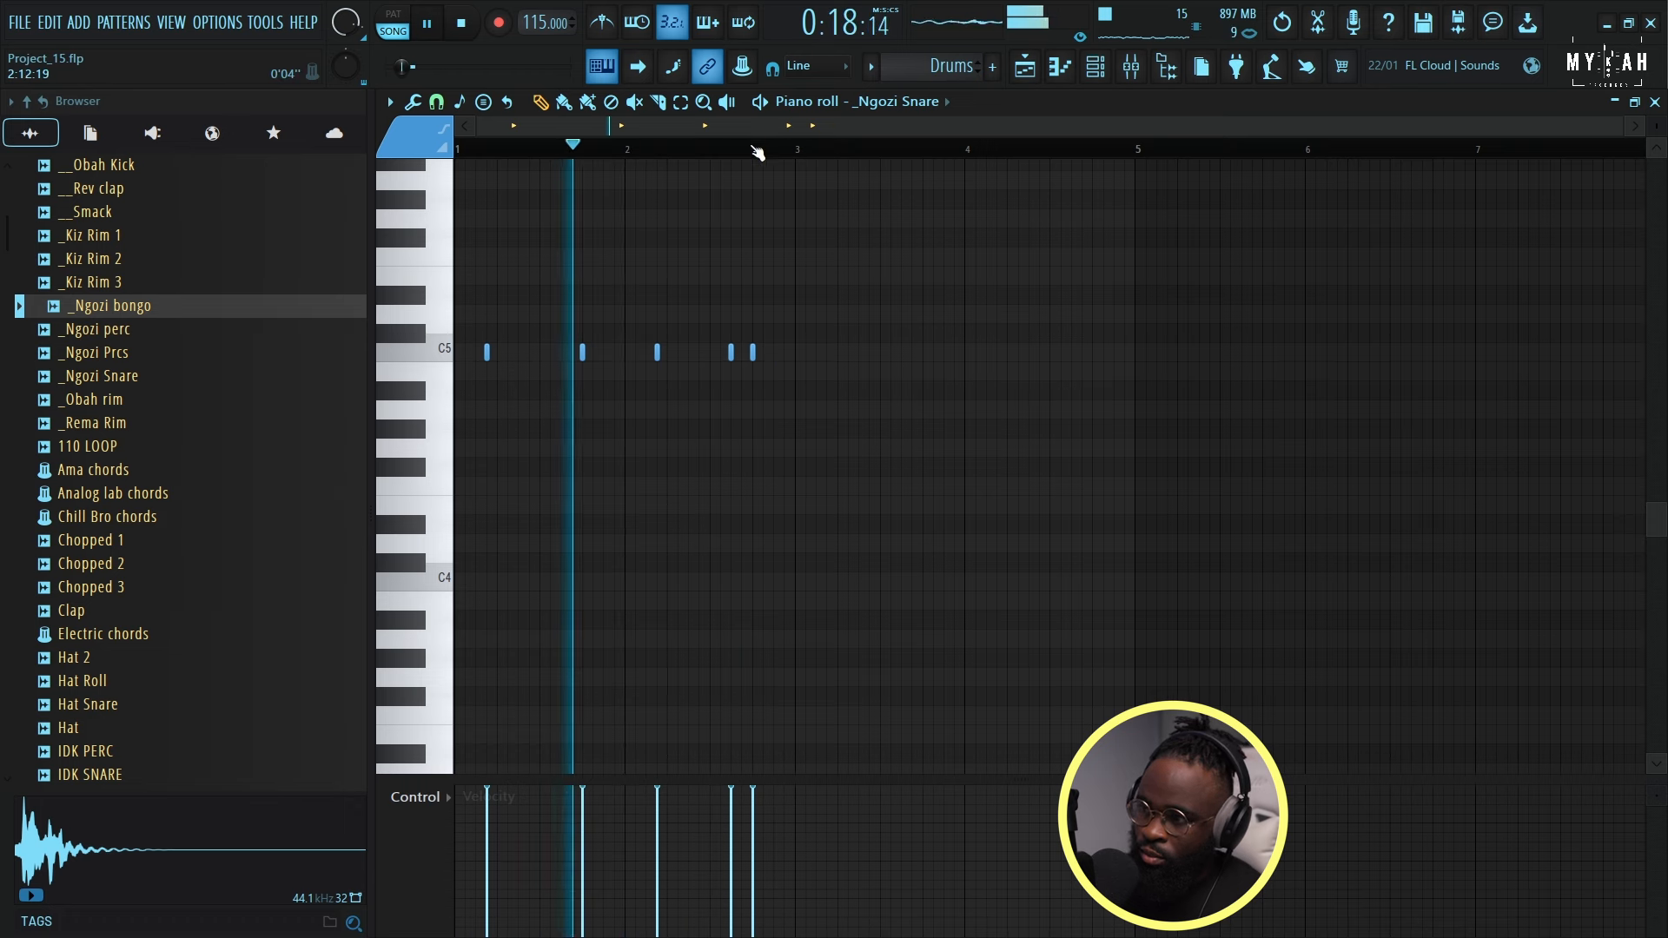
Repeat the Drums pattern on Track 5 at bars 11, 13 and 15 to fill the verse.
scroll(756, 152, "up", 4)
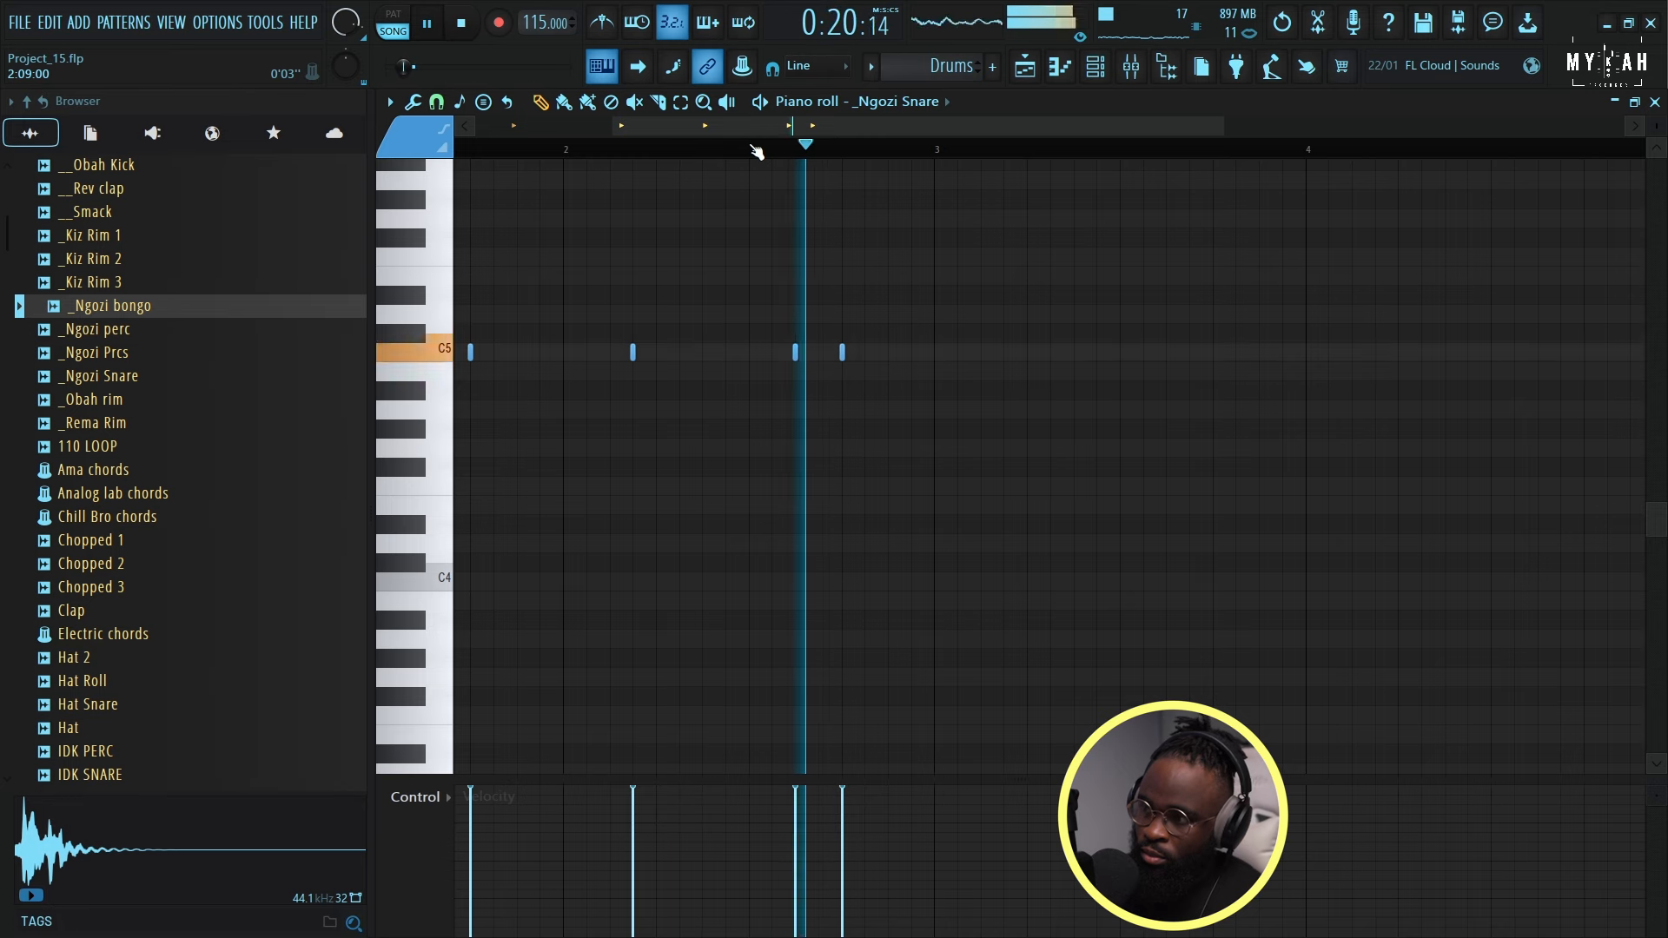
key("space")
key("F5")
key("space")
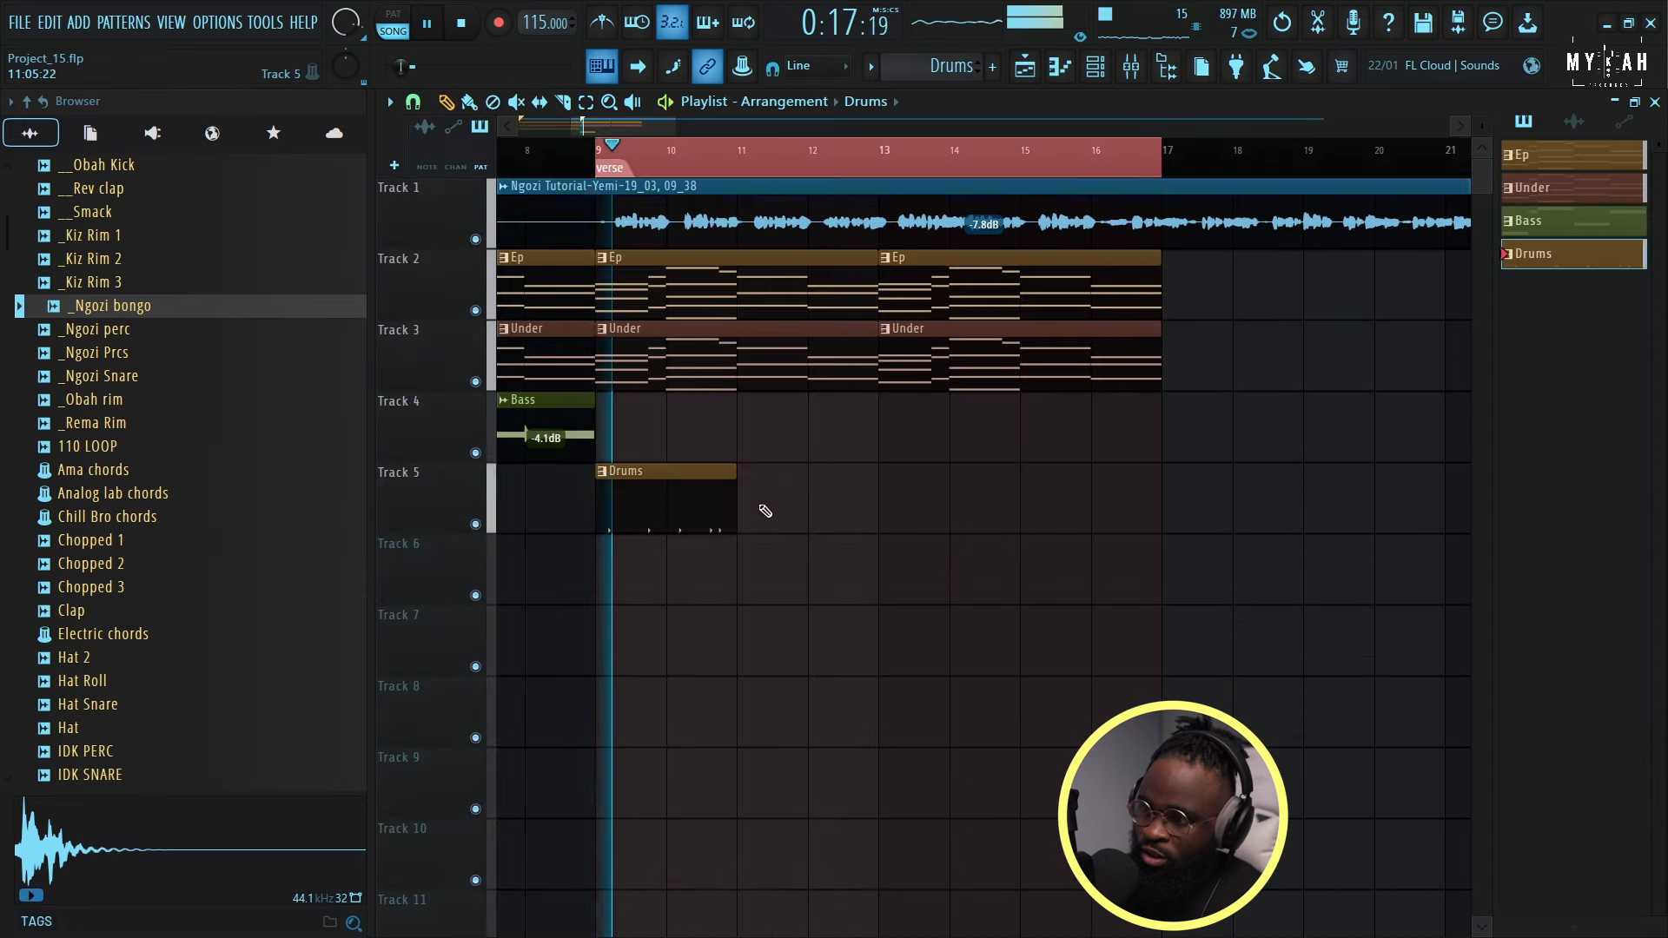
left_click(764, 510)
left_click(890, 521)
left_click(1029, 533)
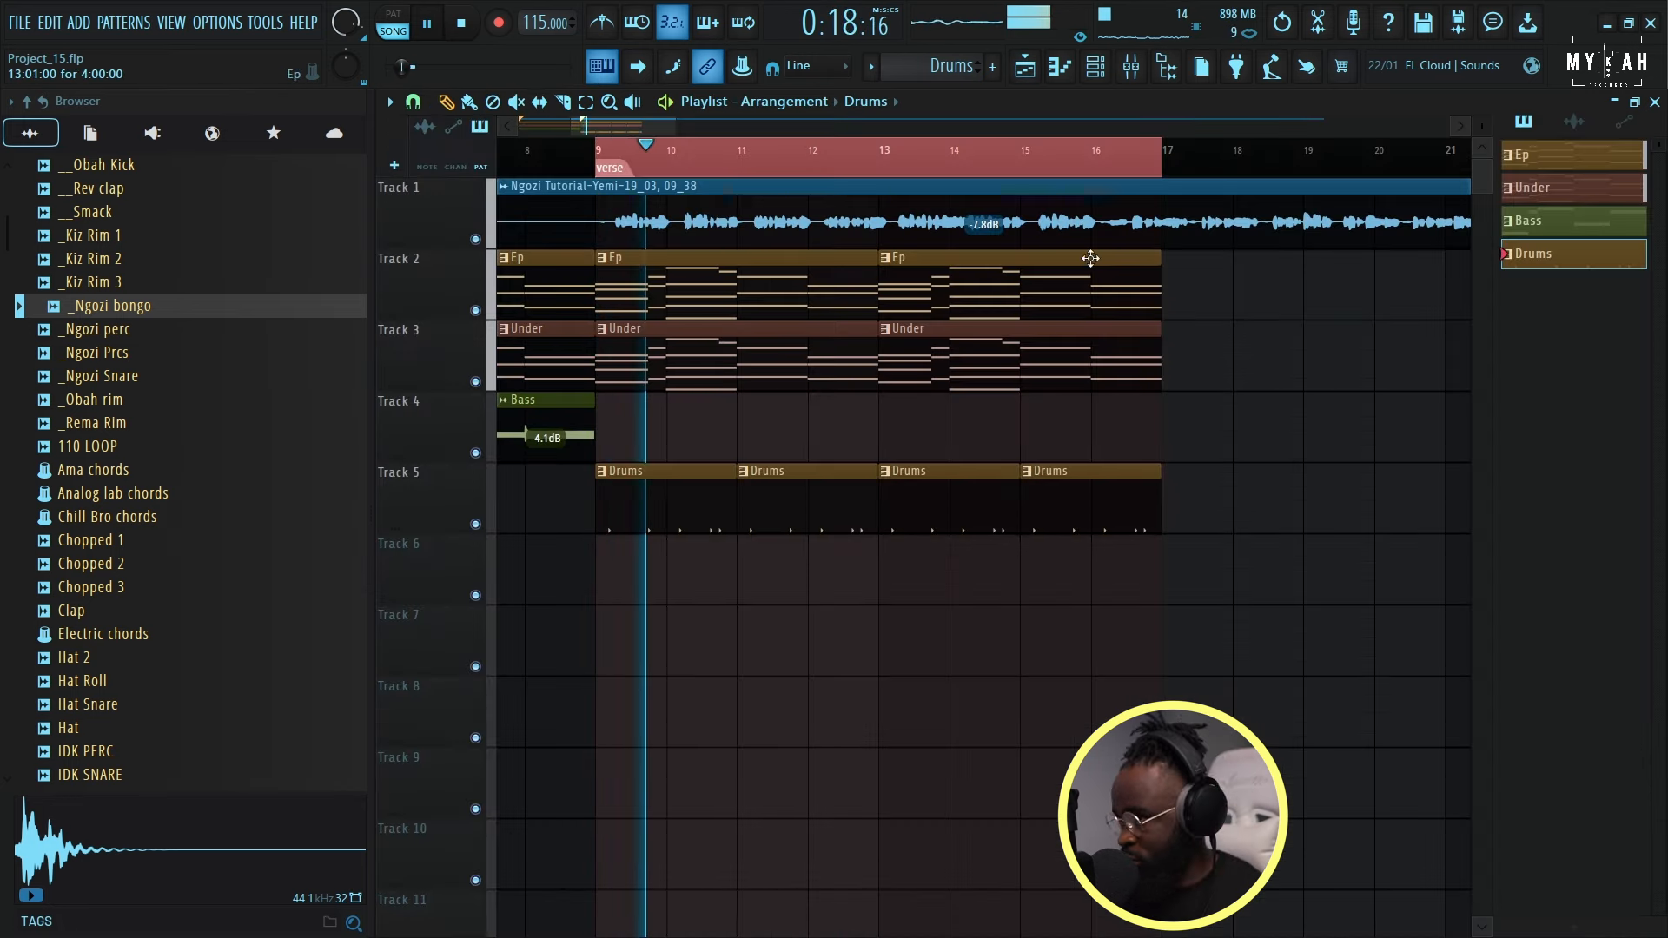
Create a Percs pattern and program C5 _Ngozi perc notes at steps 1 and 7 of both bars.
key("F6")
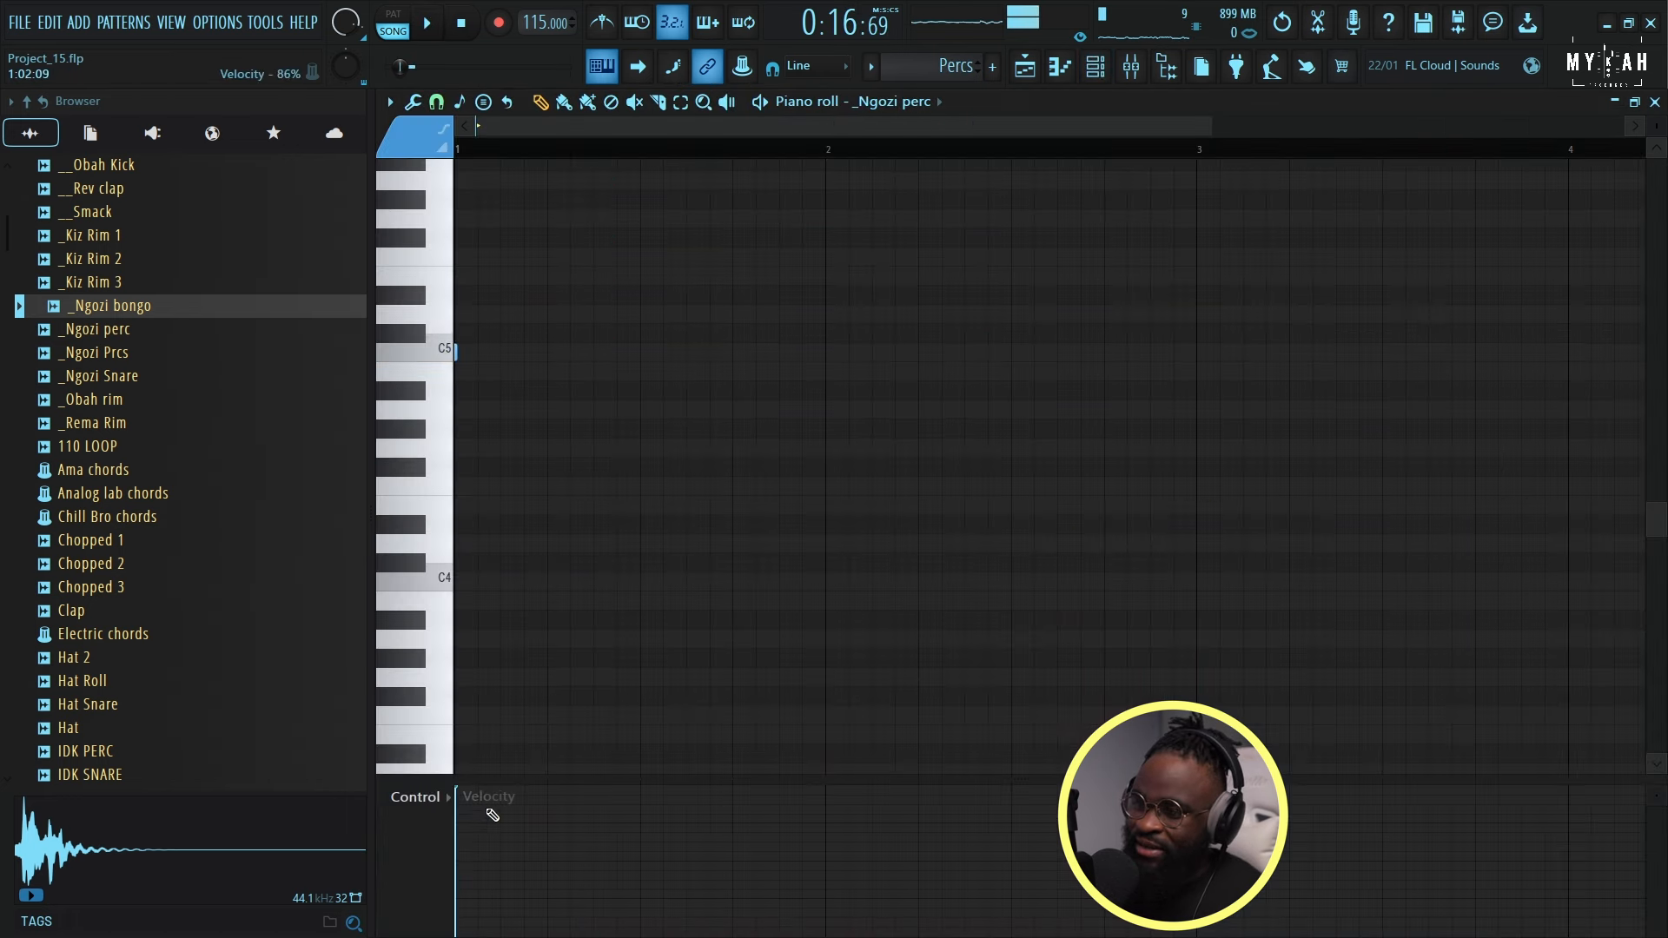
key("space")
key("space")
key("space")
left_click(594, 349)
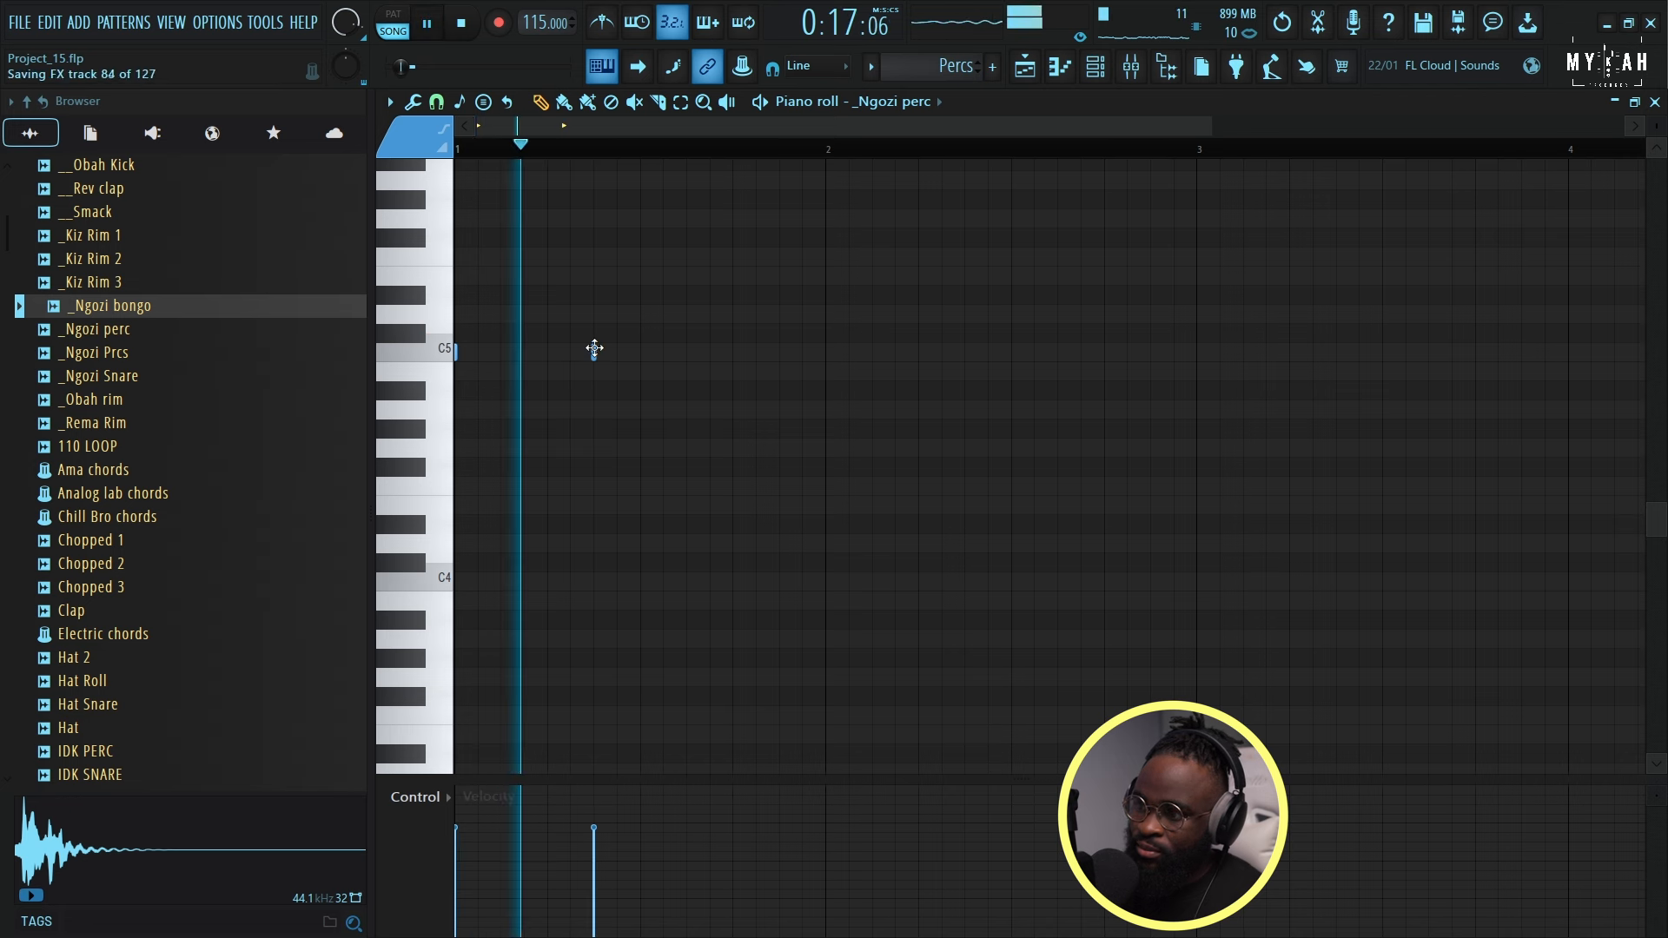
left_click(825, 353)
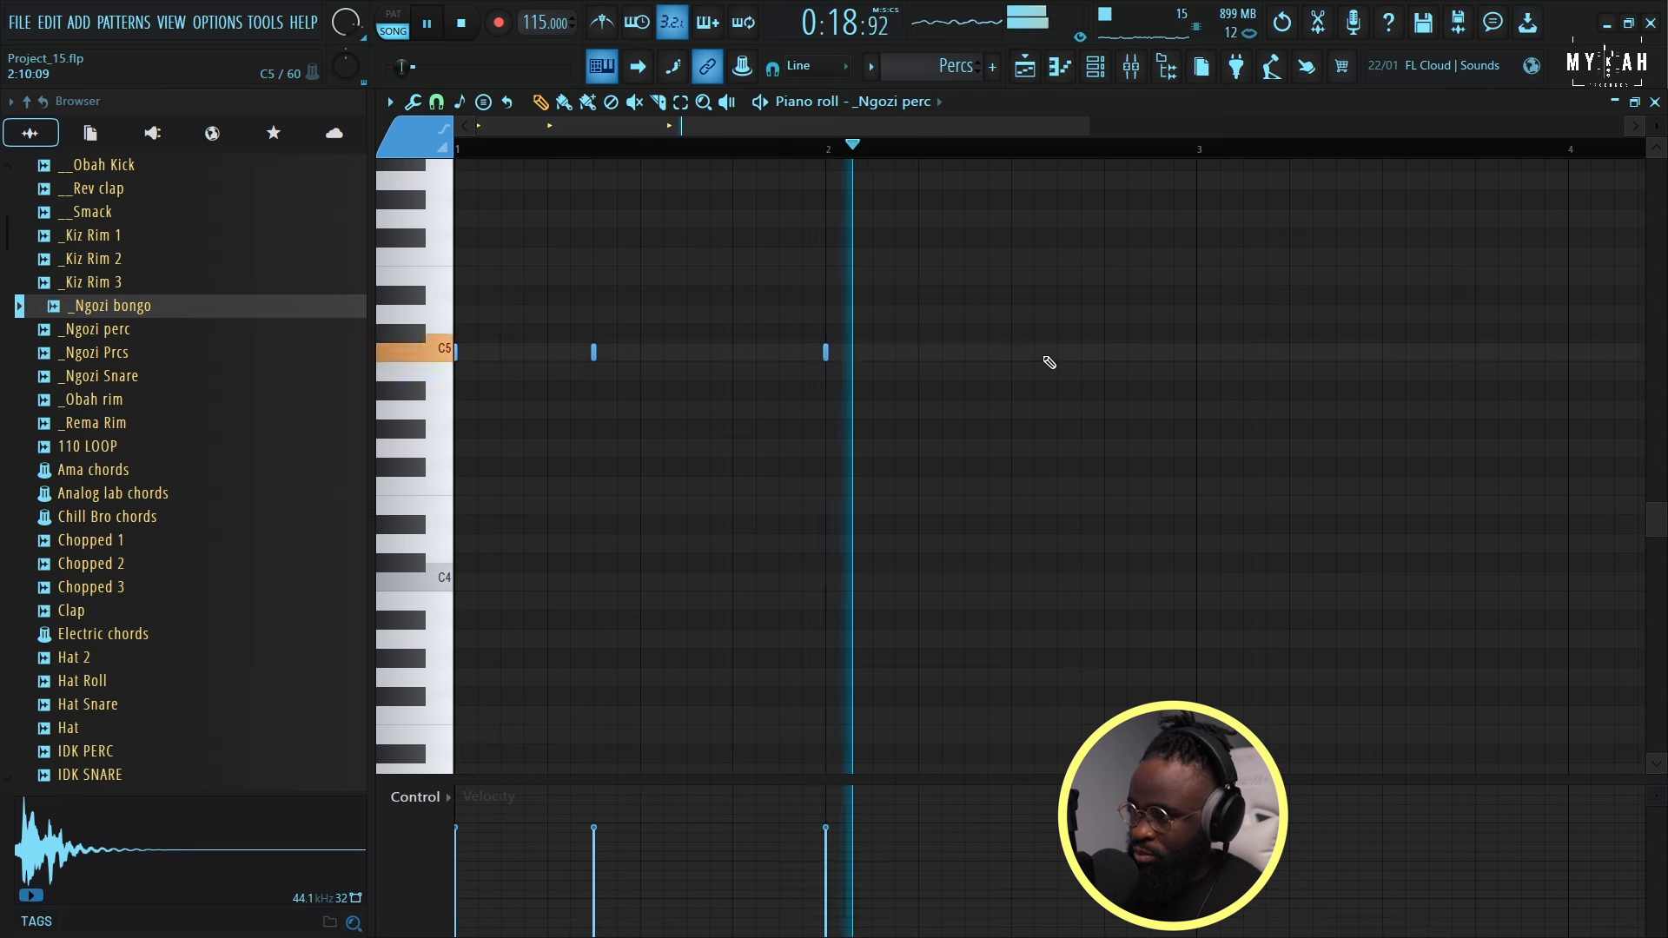
left_click(966, 352)
Add _Ngozi Prcs hits at step 9 of both bars in the Percs pattern.
key("F6")
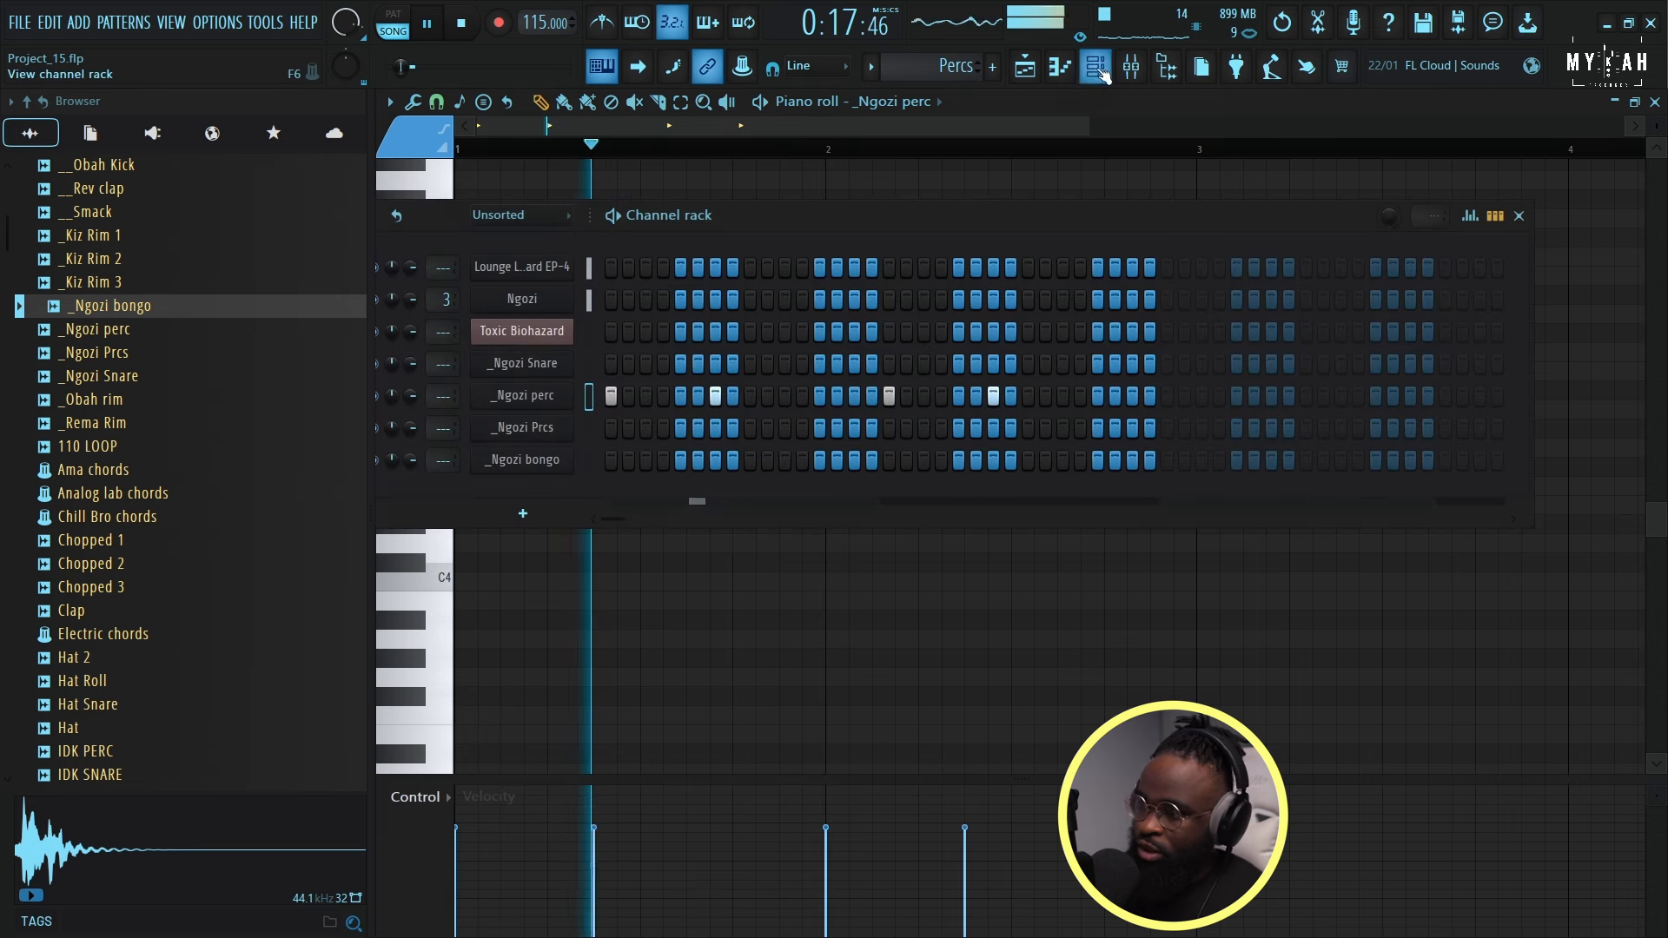
key("space")
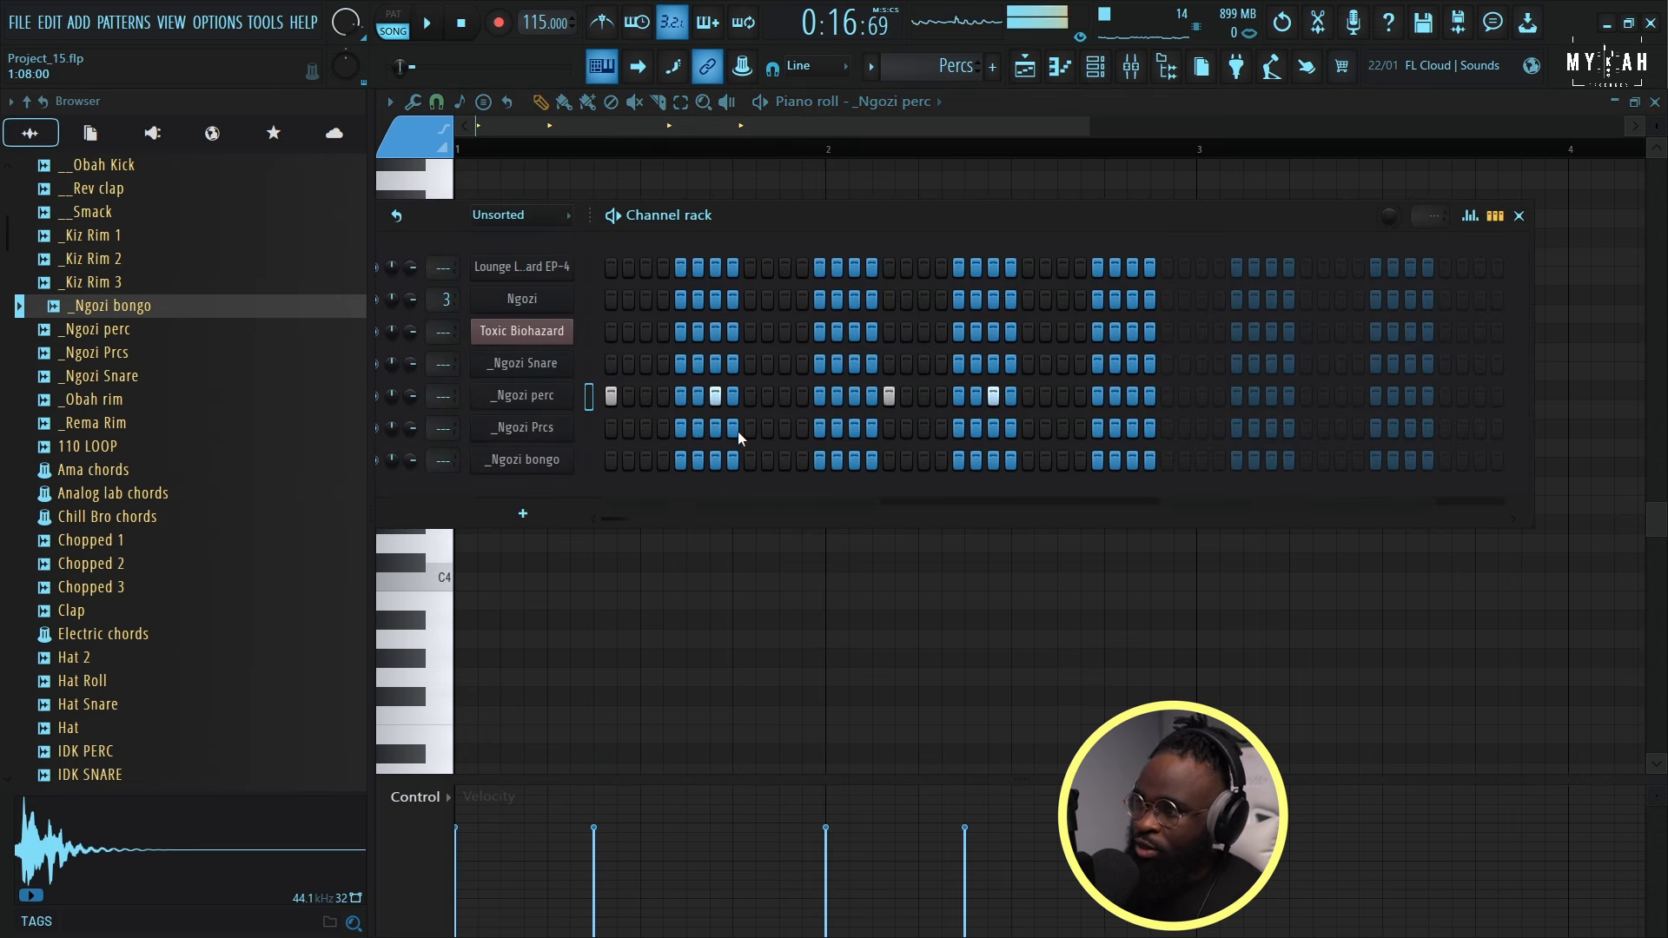
left_click(749, 429)
key("space")
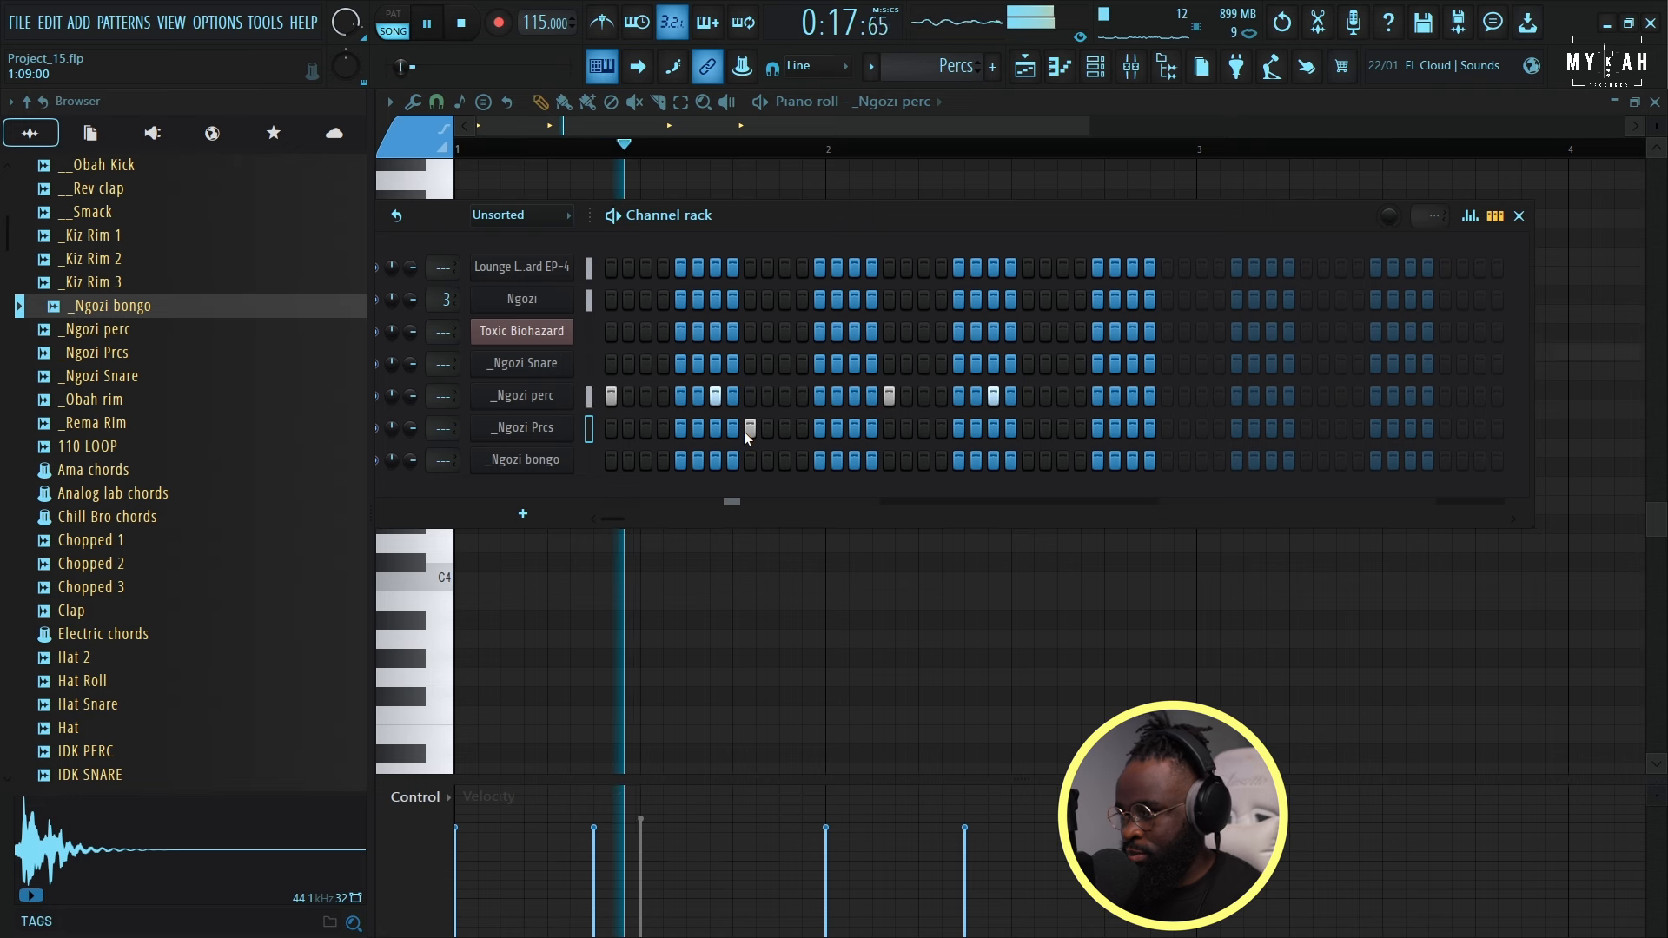
left_click(1029, 428)
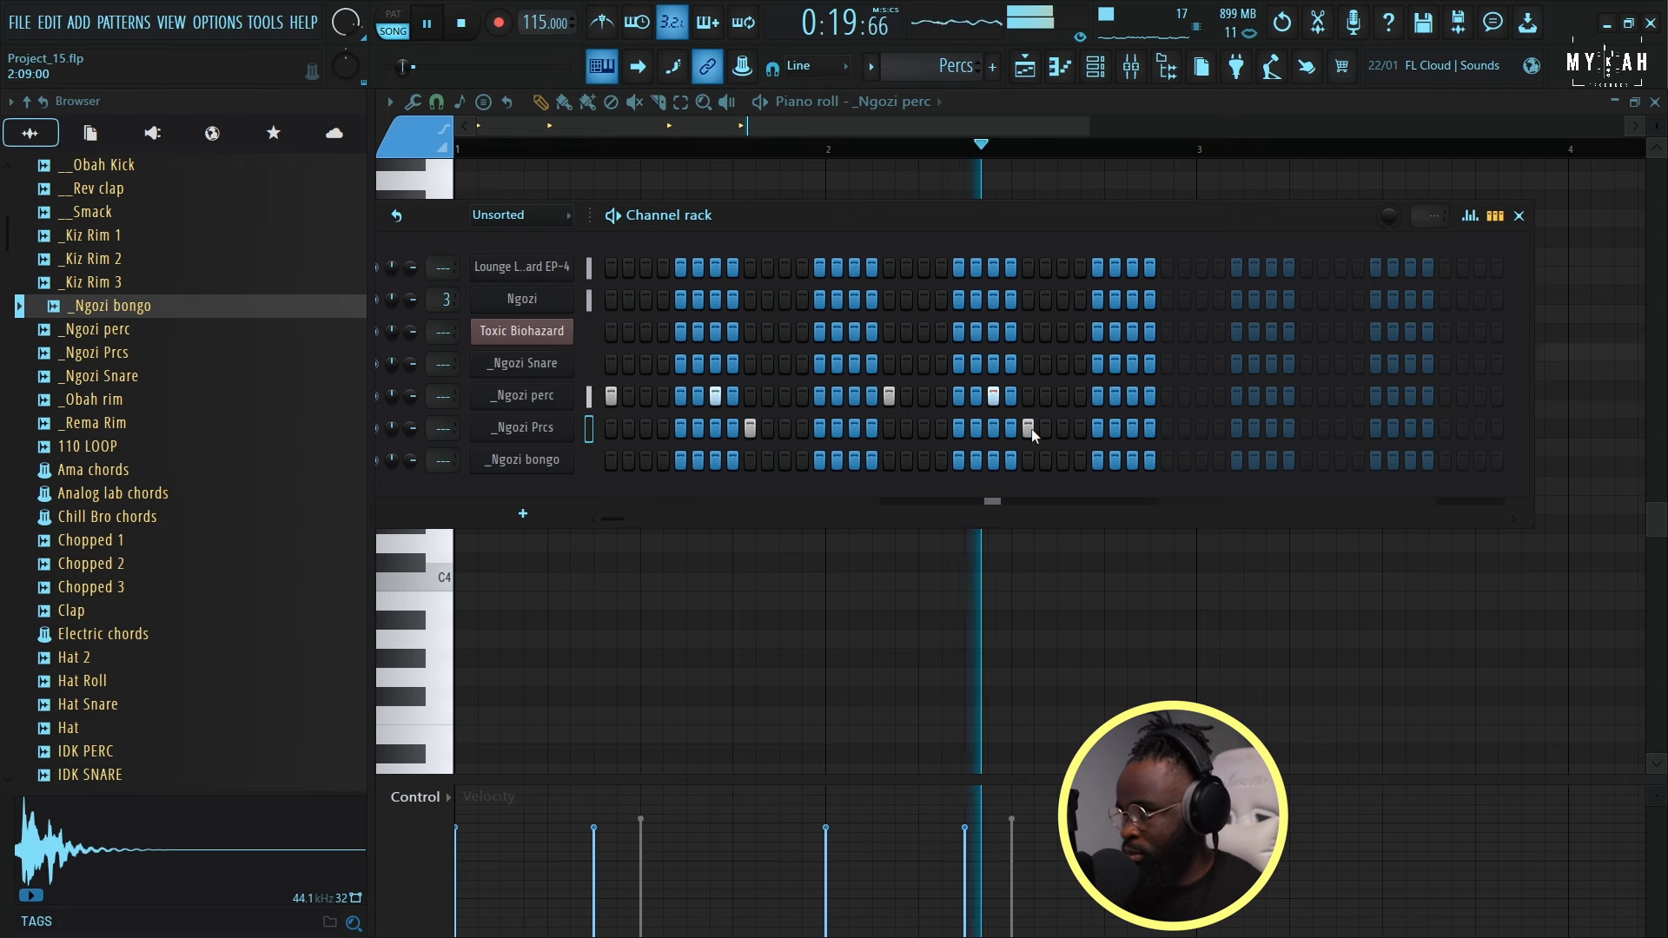
Add _Ngozi bongo hits at step 11 of both bars in the Percs pattern.
left_click(803, 461)
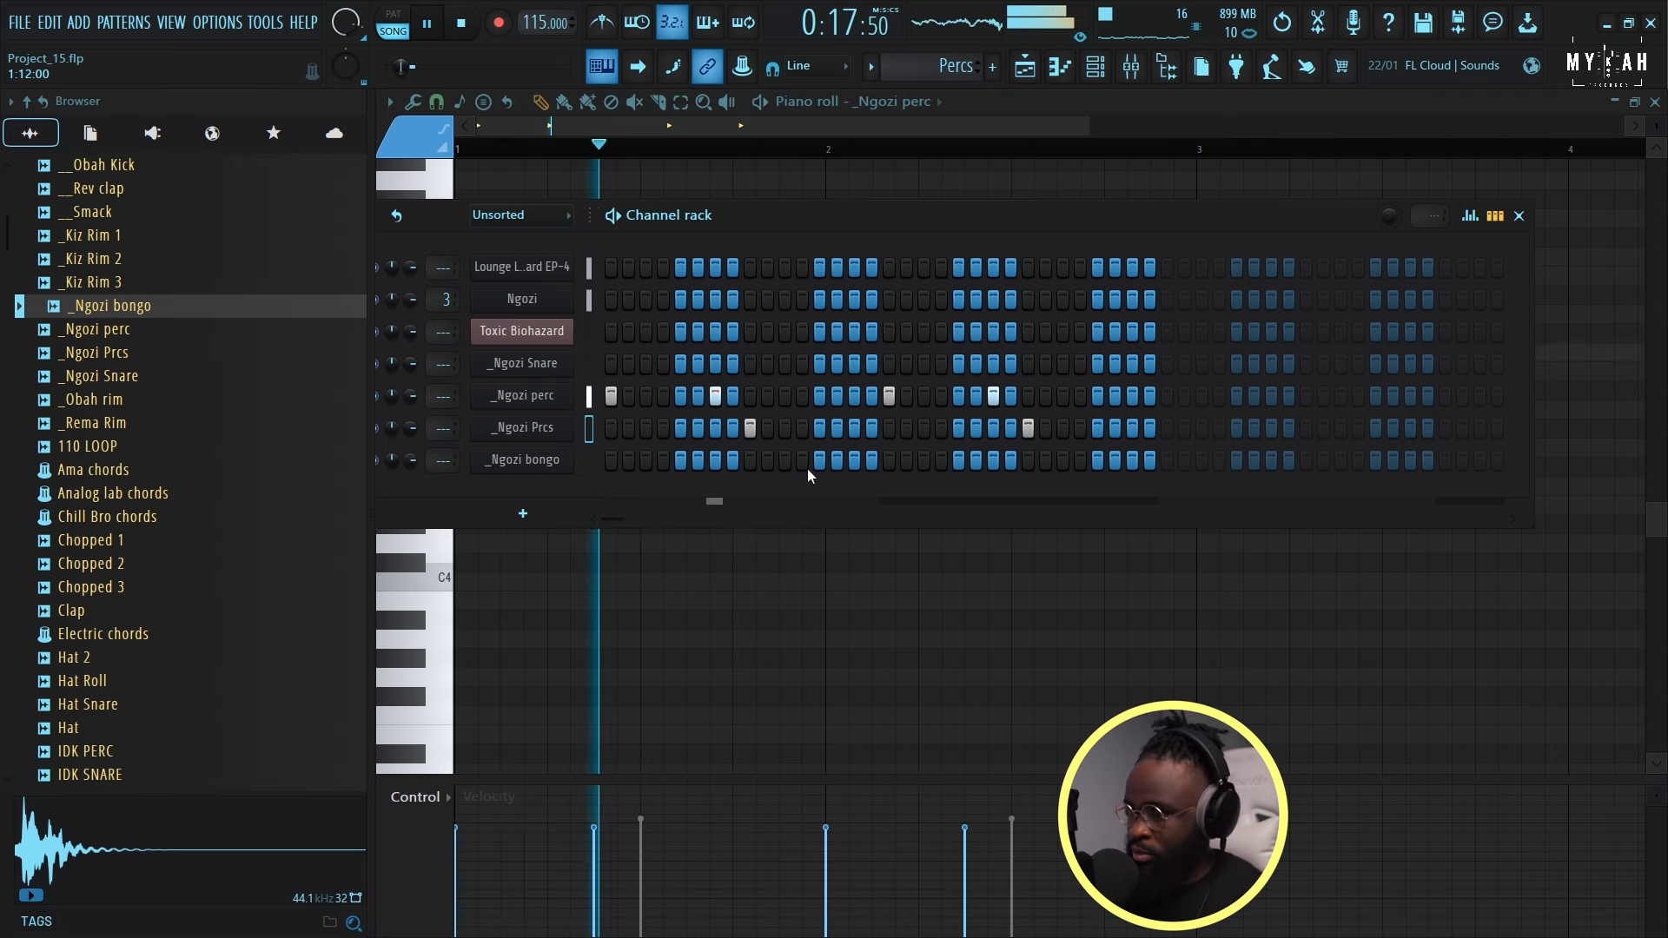
left_click(803, 462)
left_click(785, 460)
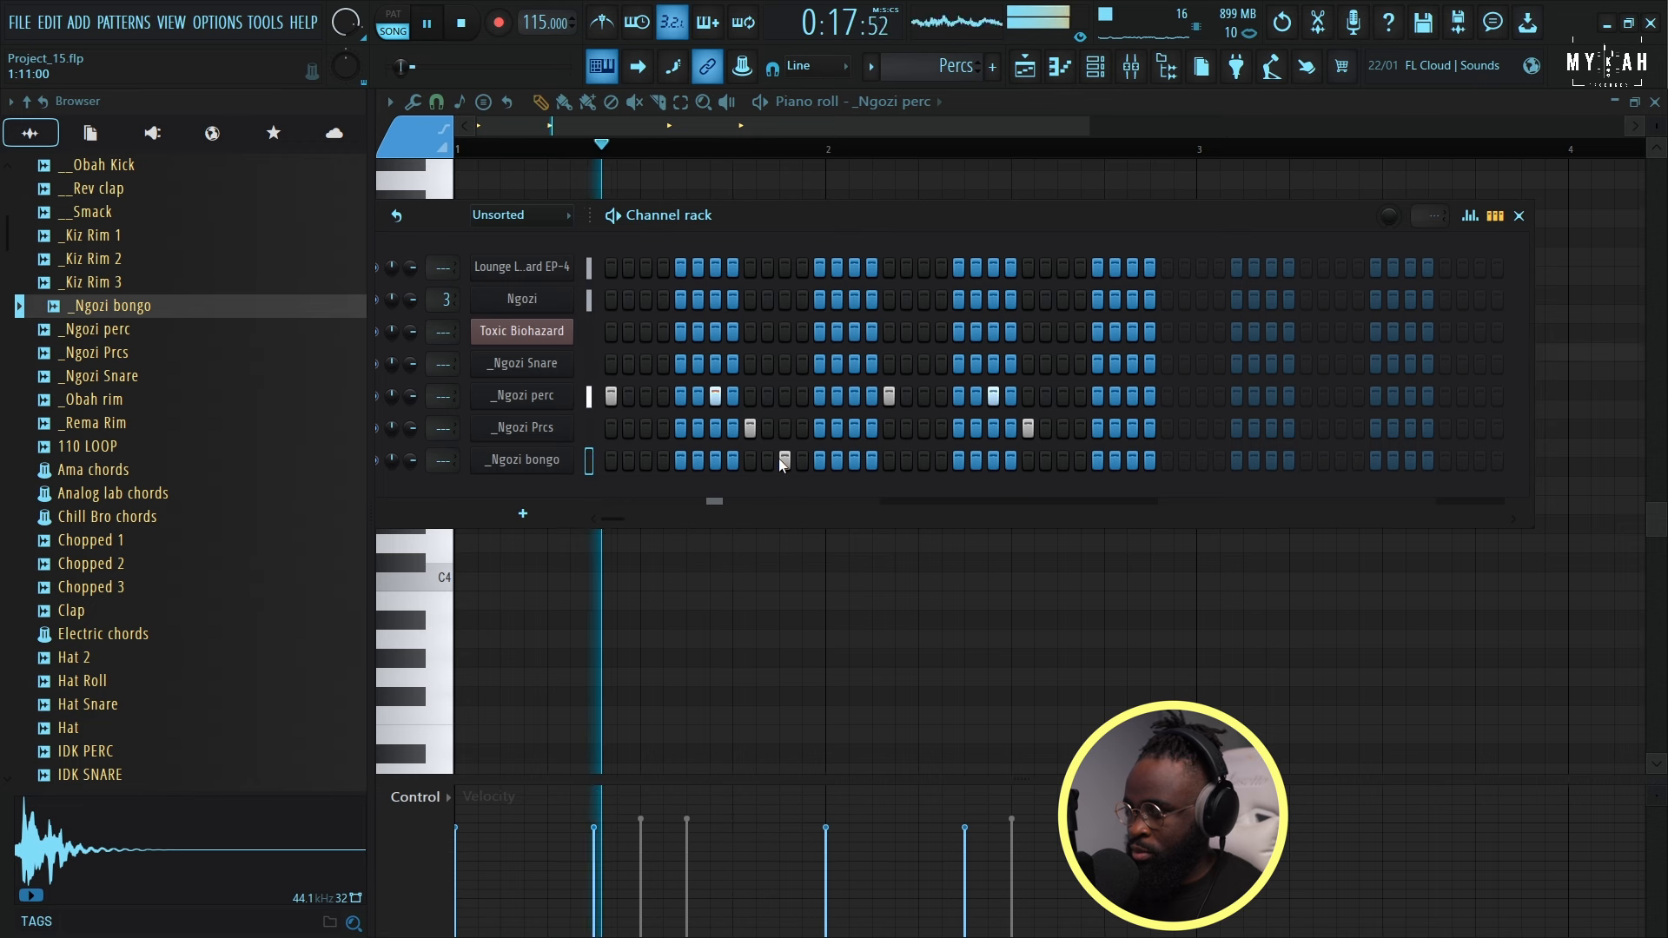
left_click(1062, 461)
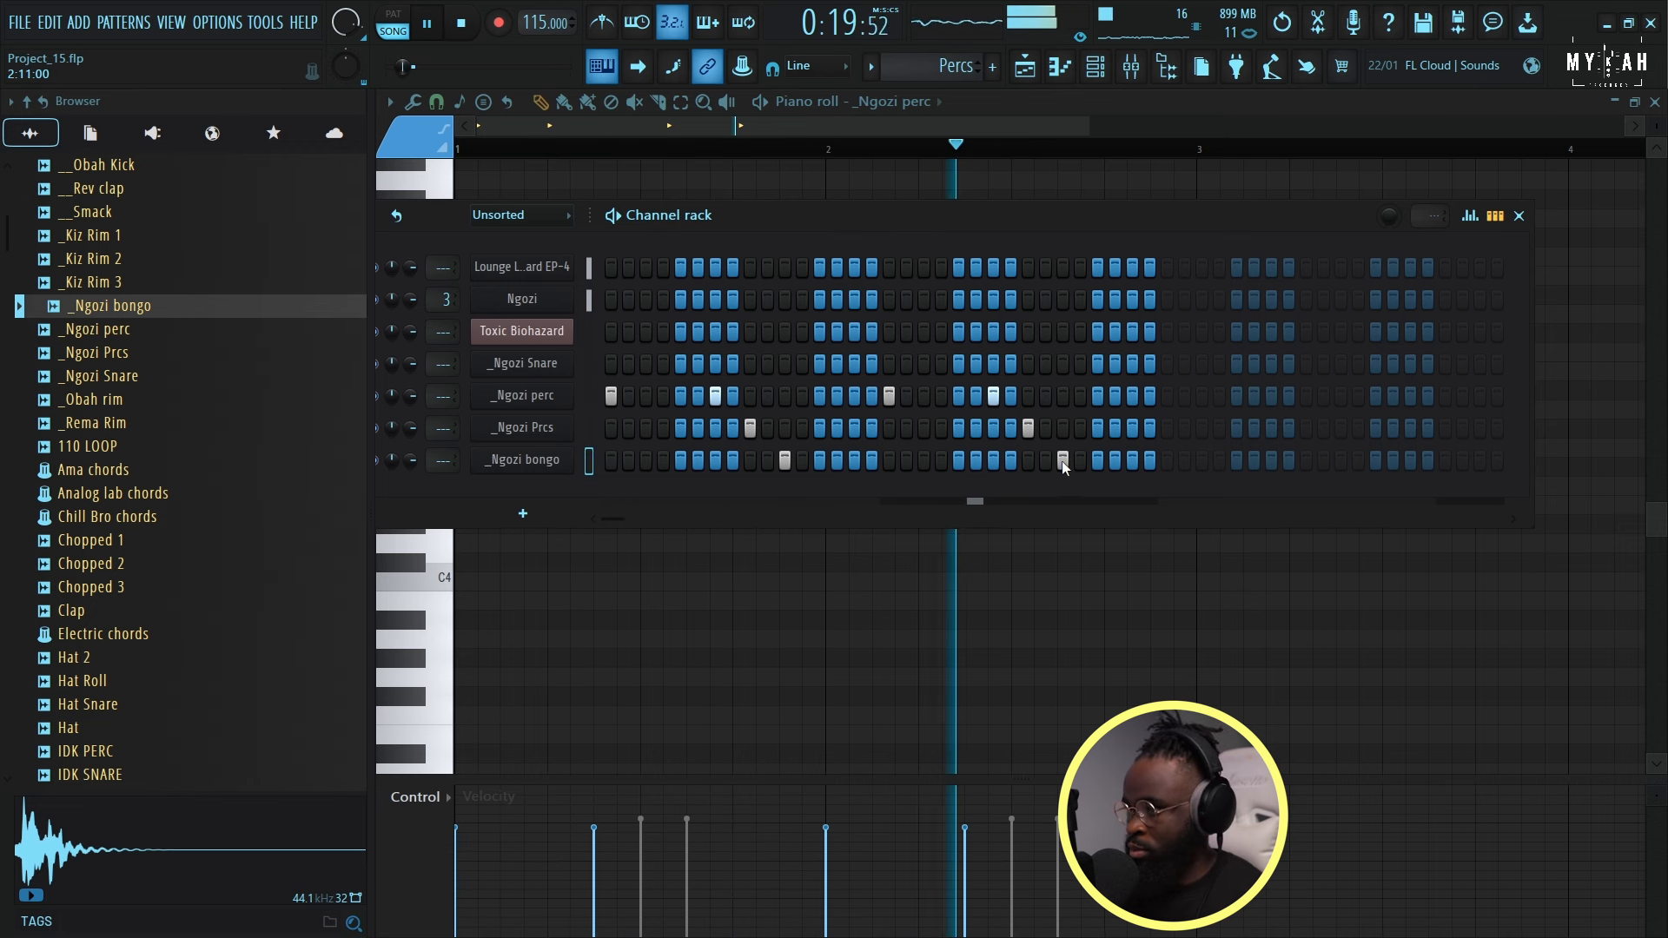
Raise the velocity of both _Ngozi bongo notes to the maximum and play the pattern back.
right_click(524, 460)
left_click(608, 457)
key("space")
key("space")
key("F6")
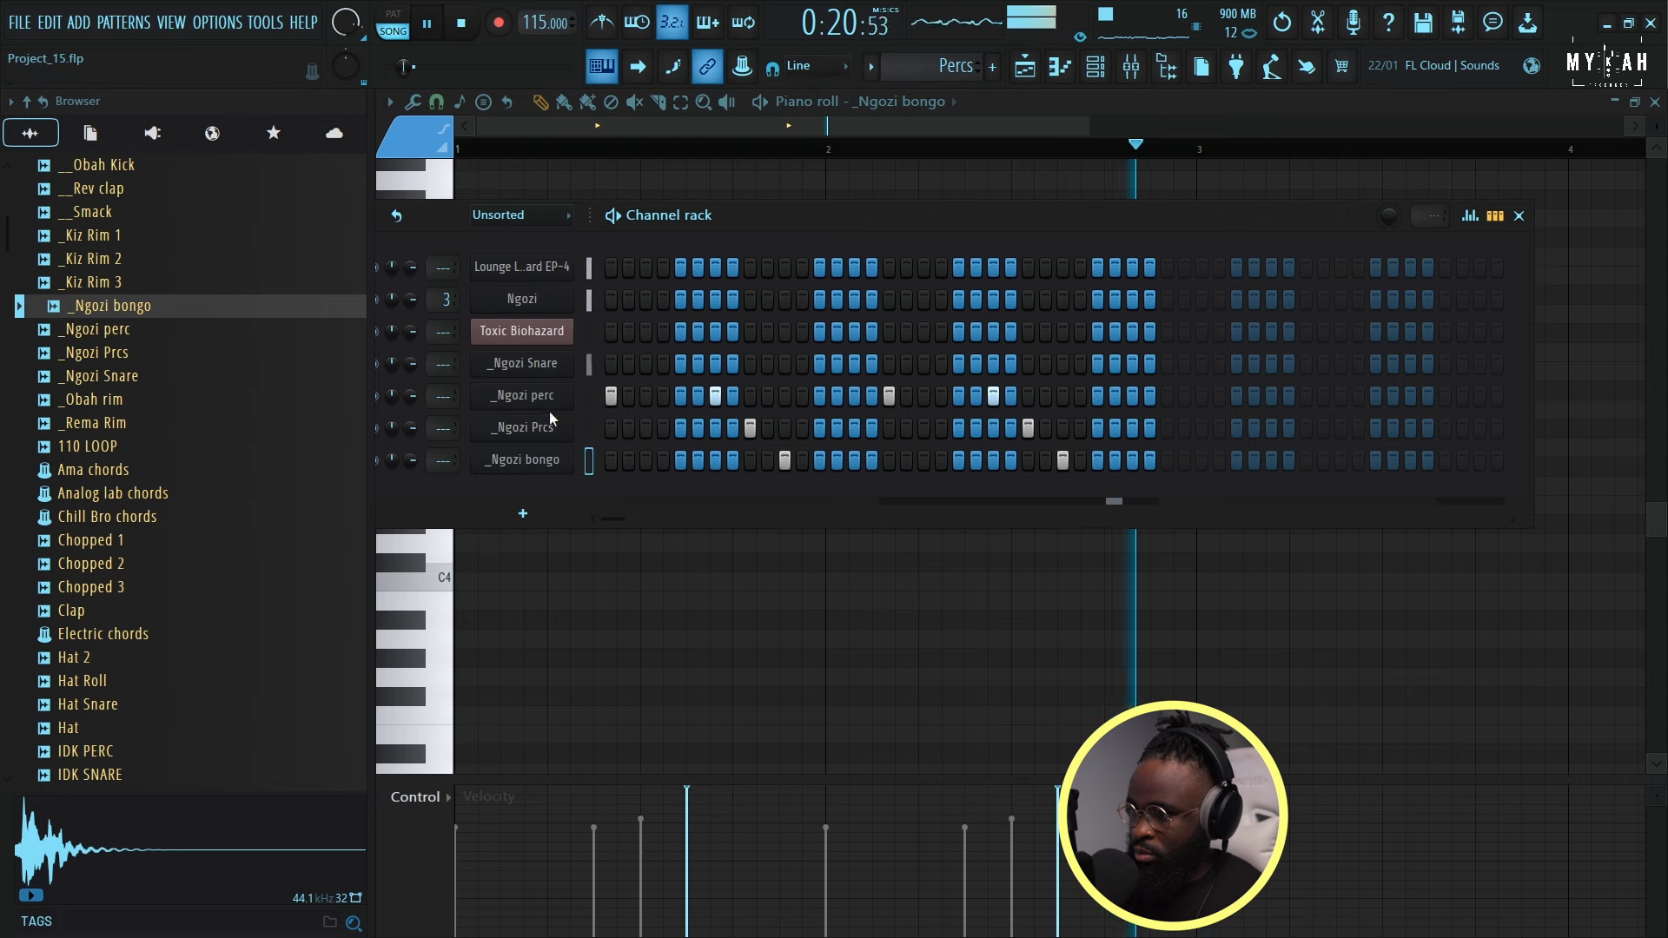
Open the Drums pattern from the playlist and remove the extra _Ngozi Snare note at step 11 of bar 2.
left_click(1026, 67)
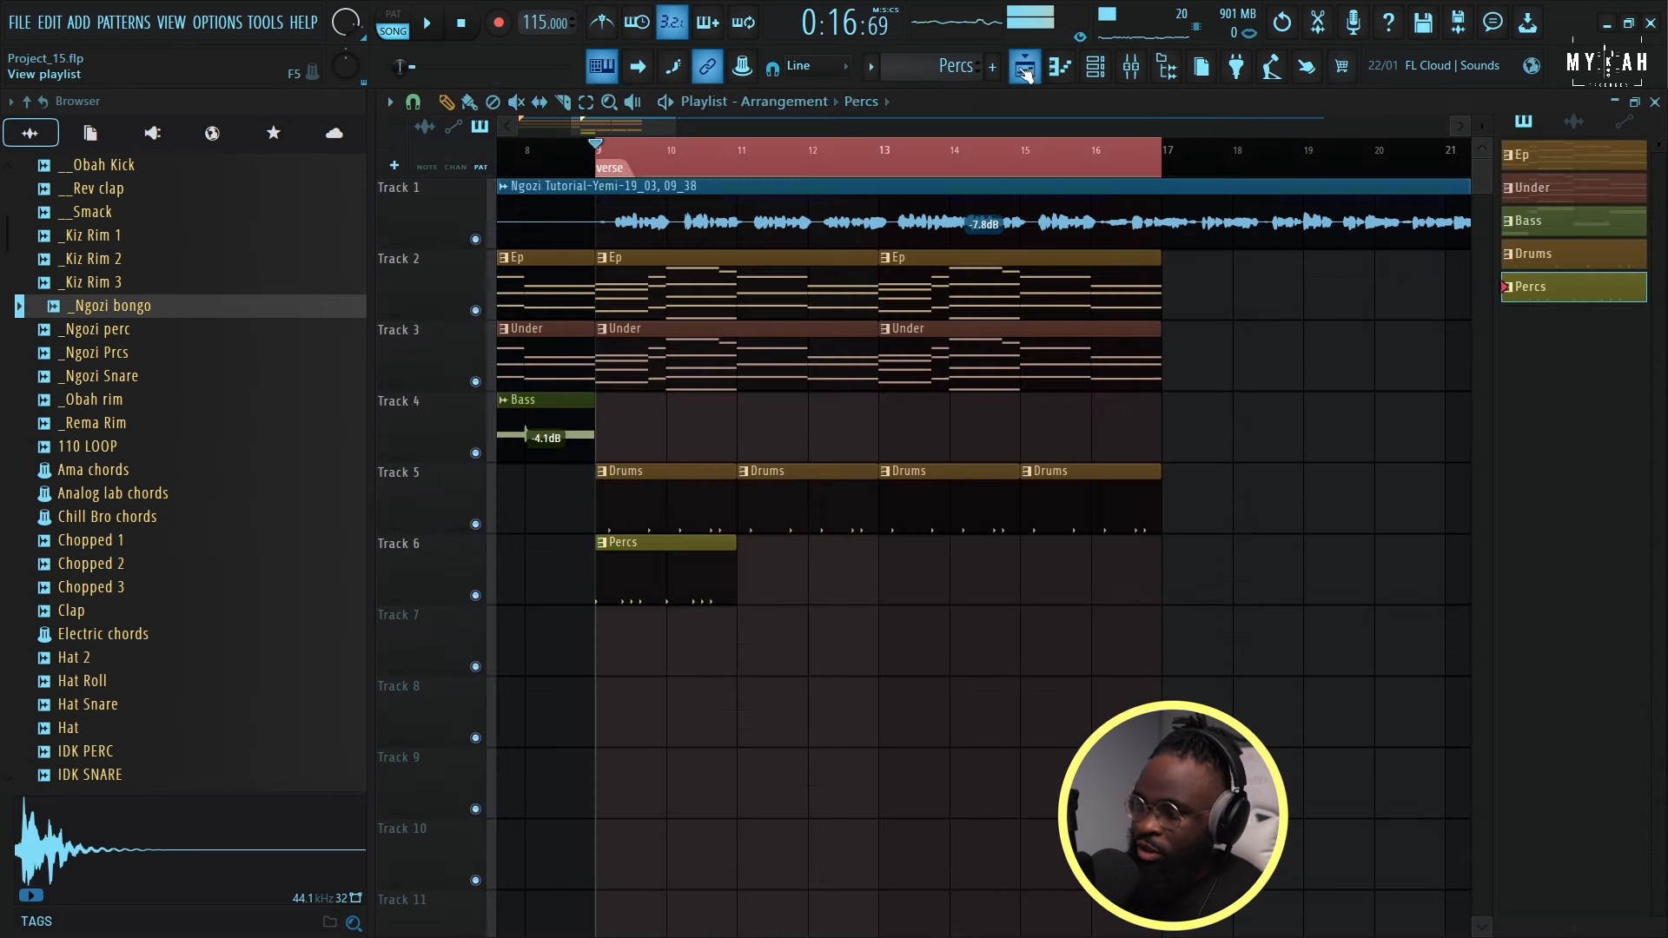
double_click(687, 519)
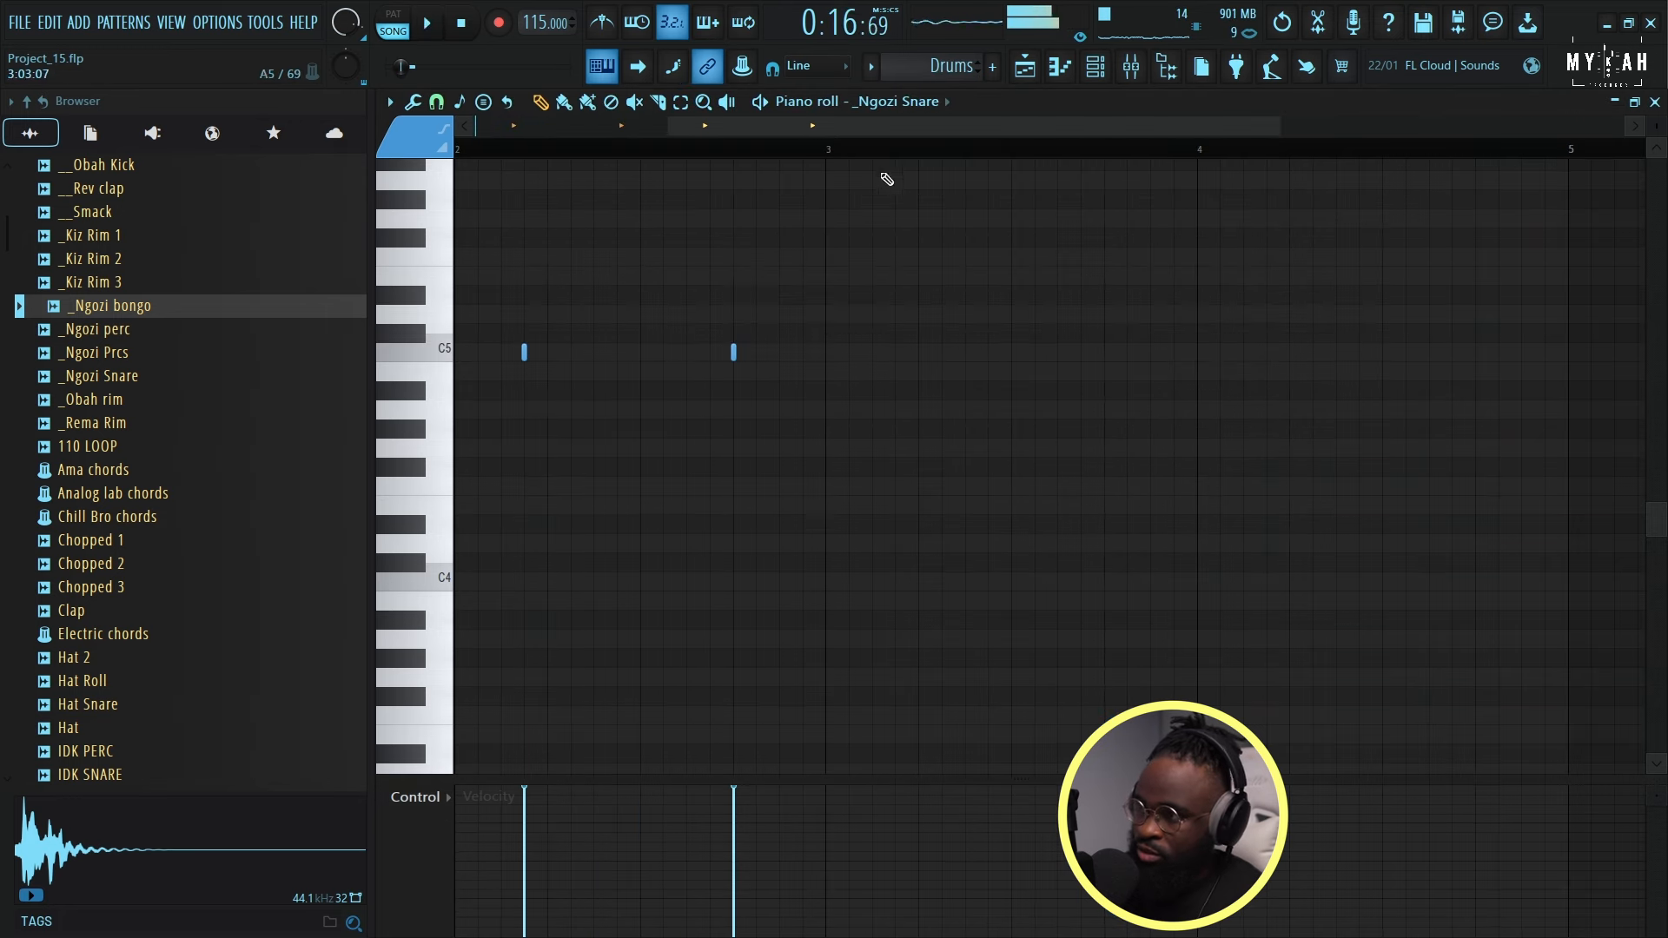
left_click(1043, 74)
left_click(748, 596)
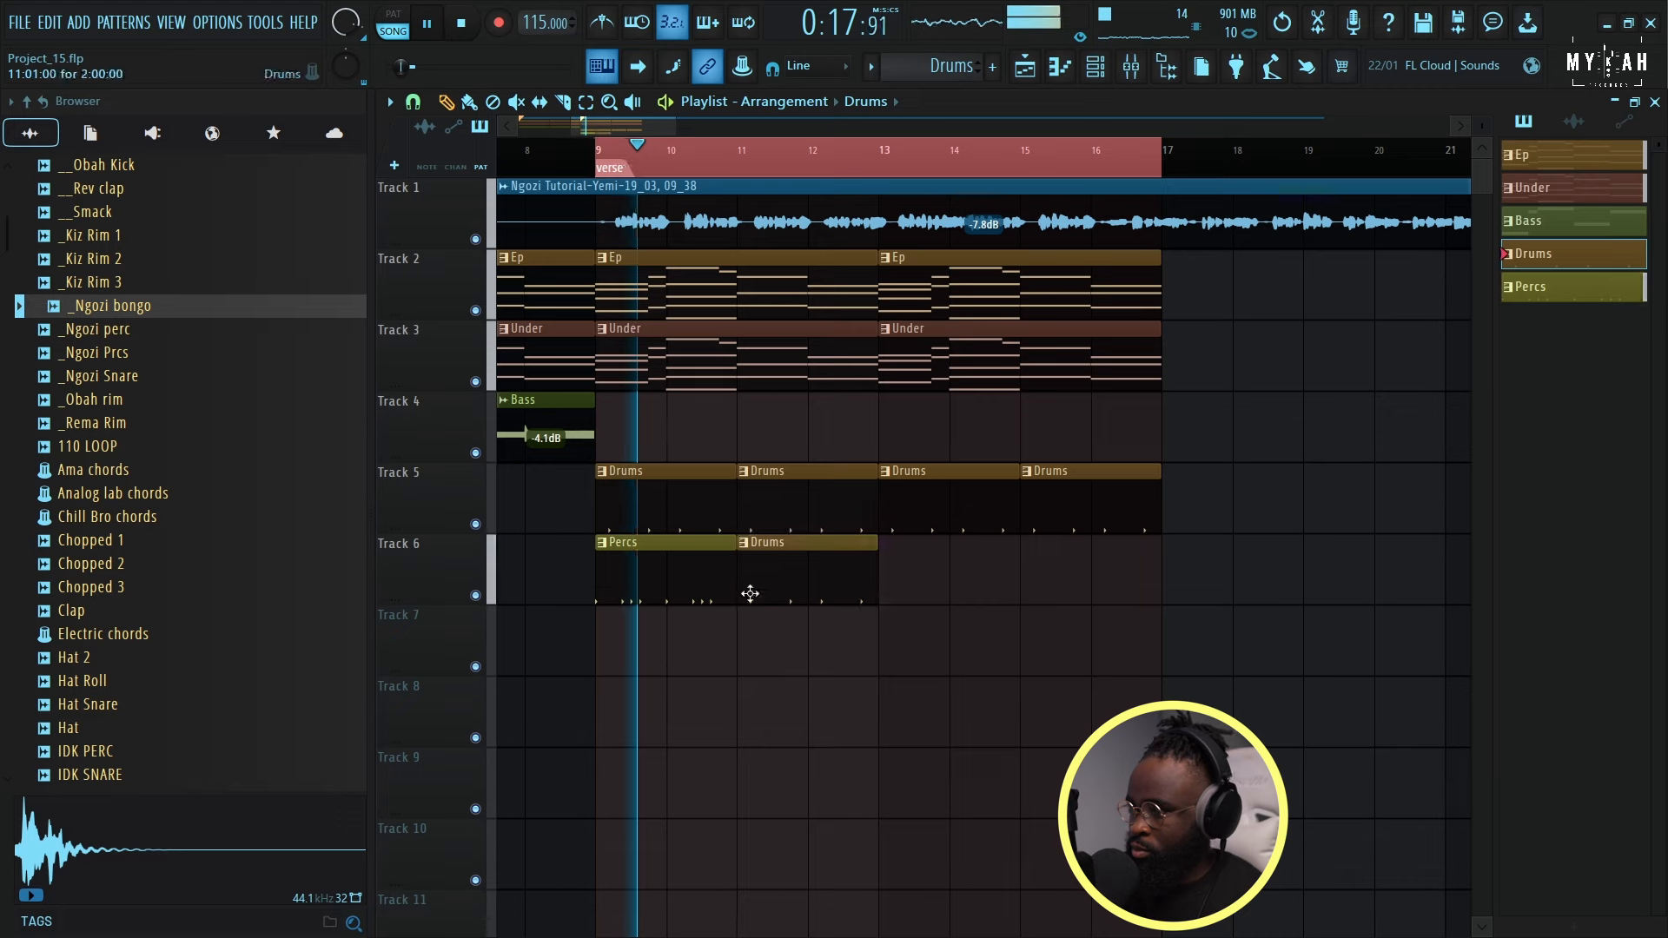
left_click(888, 596)
left_click(1023, 592)
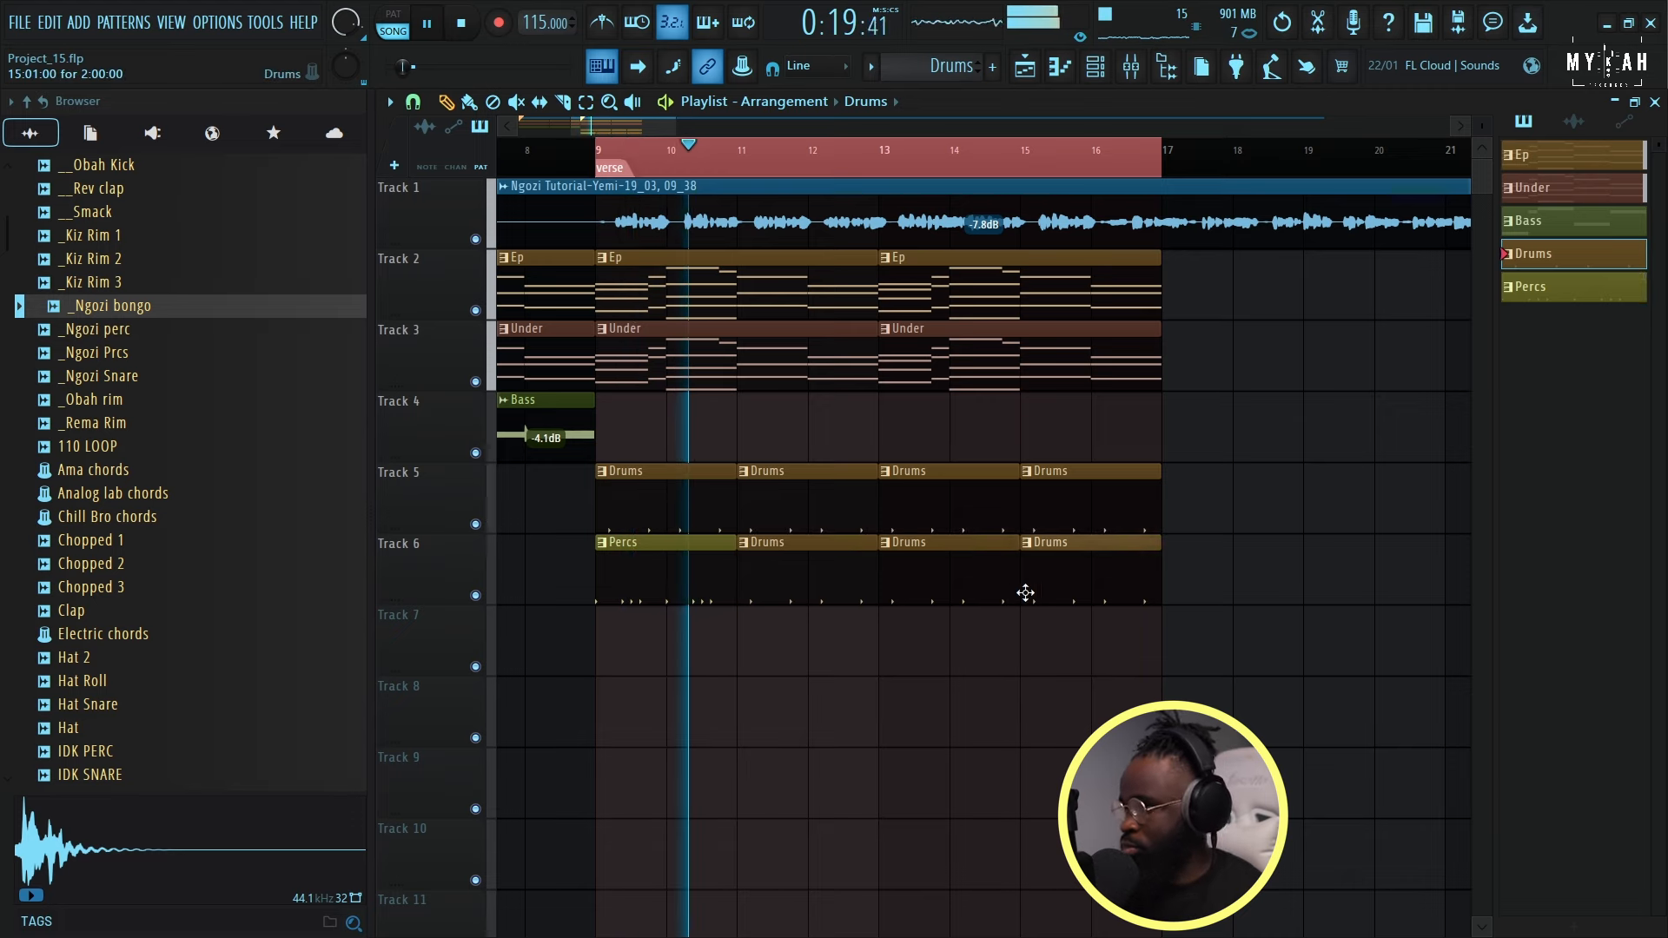
left_click(1096, 68)
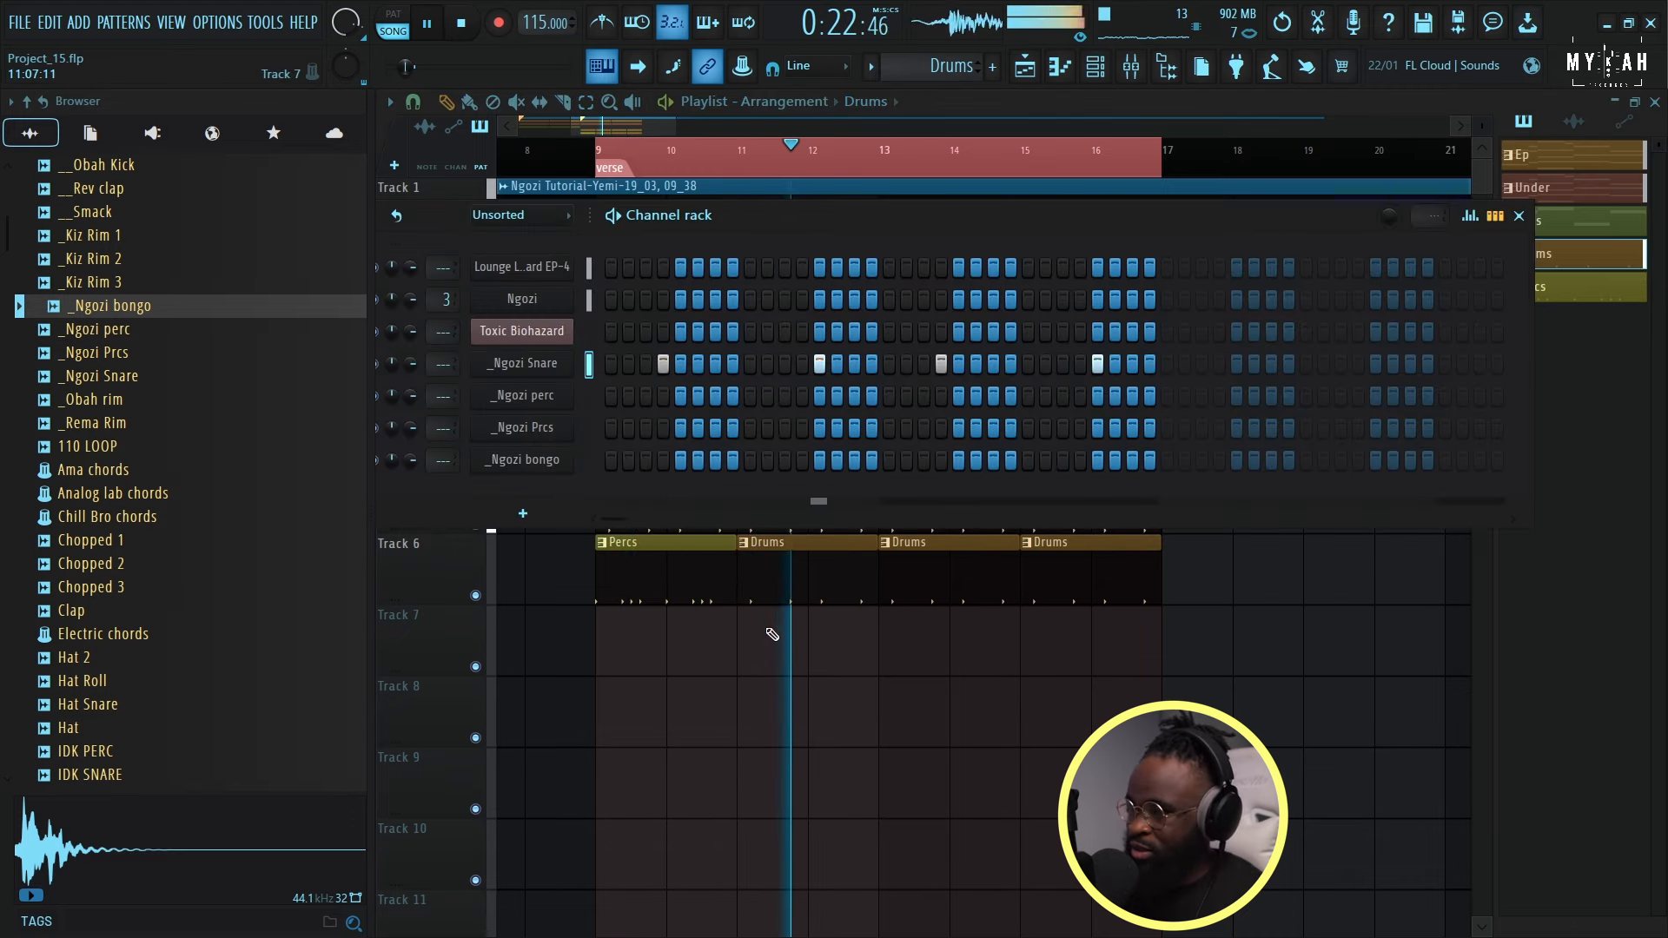
key("space")
right_click(819, 571)
right_click(942, 577)
right_click(1058, 586)
Repeat the Percs pattern on Track 6 at bars 11, 13 and 15 to fill the verse.
key("space")
left_click(689, 570)
left_click(832, 573)
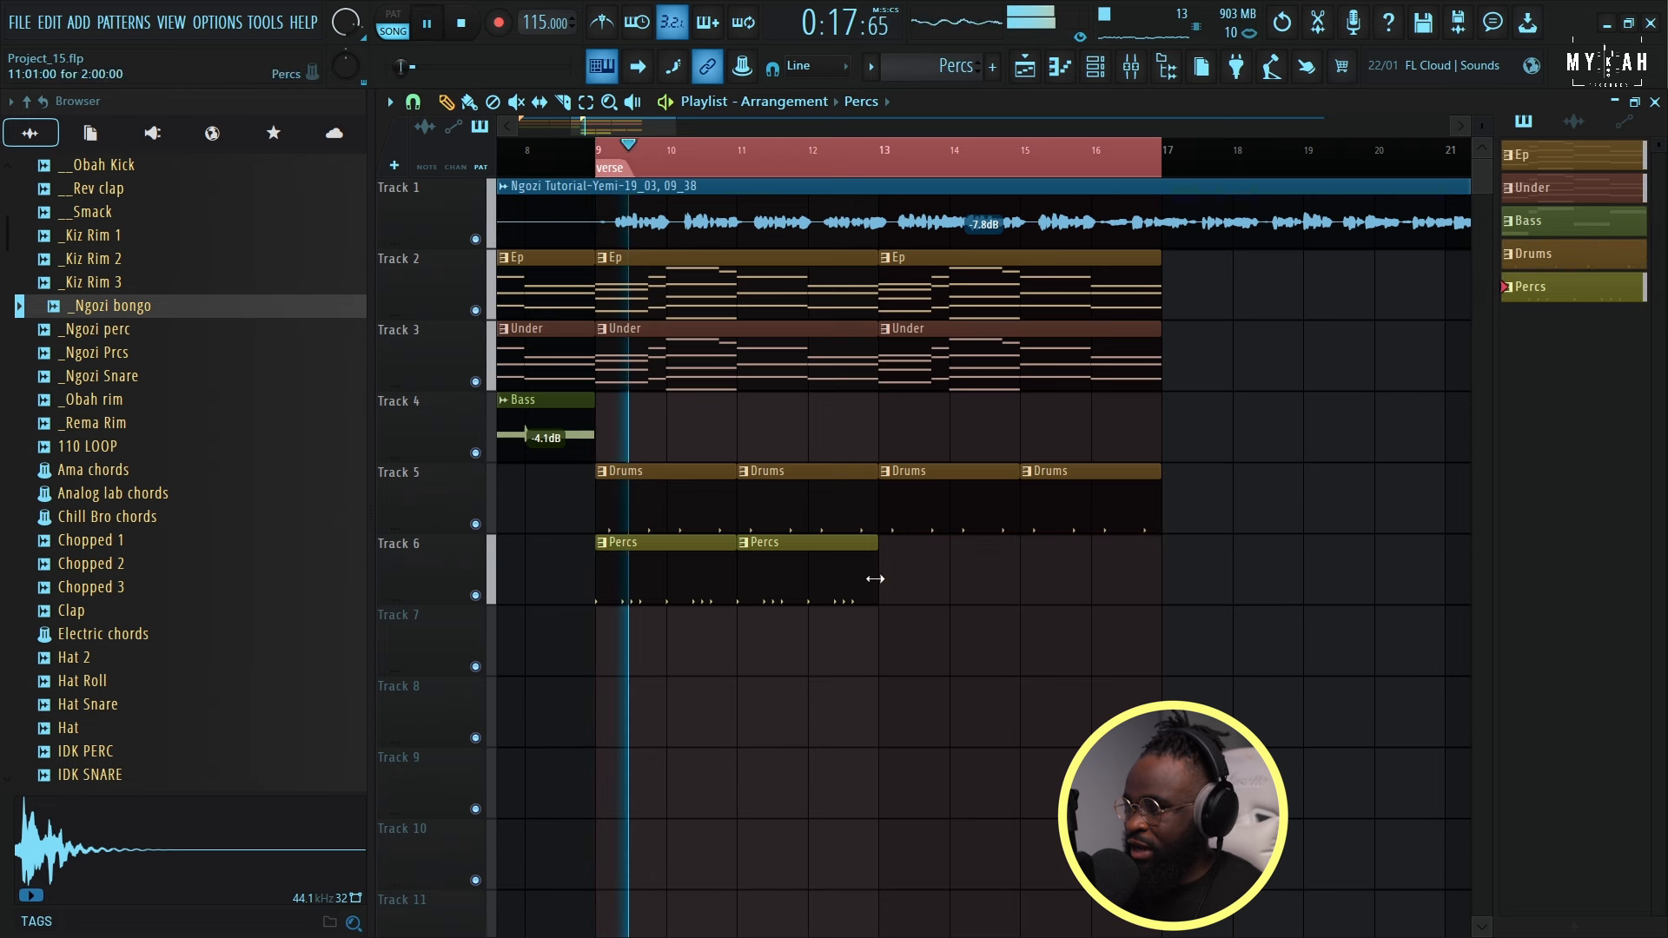
left_click(938, 577)
left_click(1031, 588)
Create a Kick pattern with the Sabarsounds - Amapiano Kick 7 sample and program C5 notes at steps 1 and 4 of bar 1.
left_click(1096, 67)
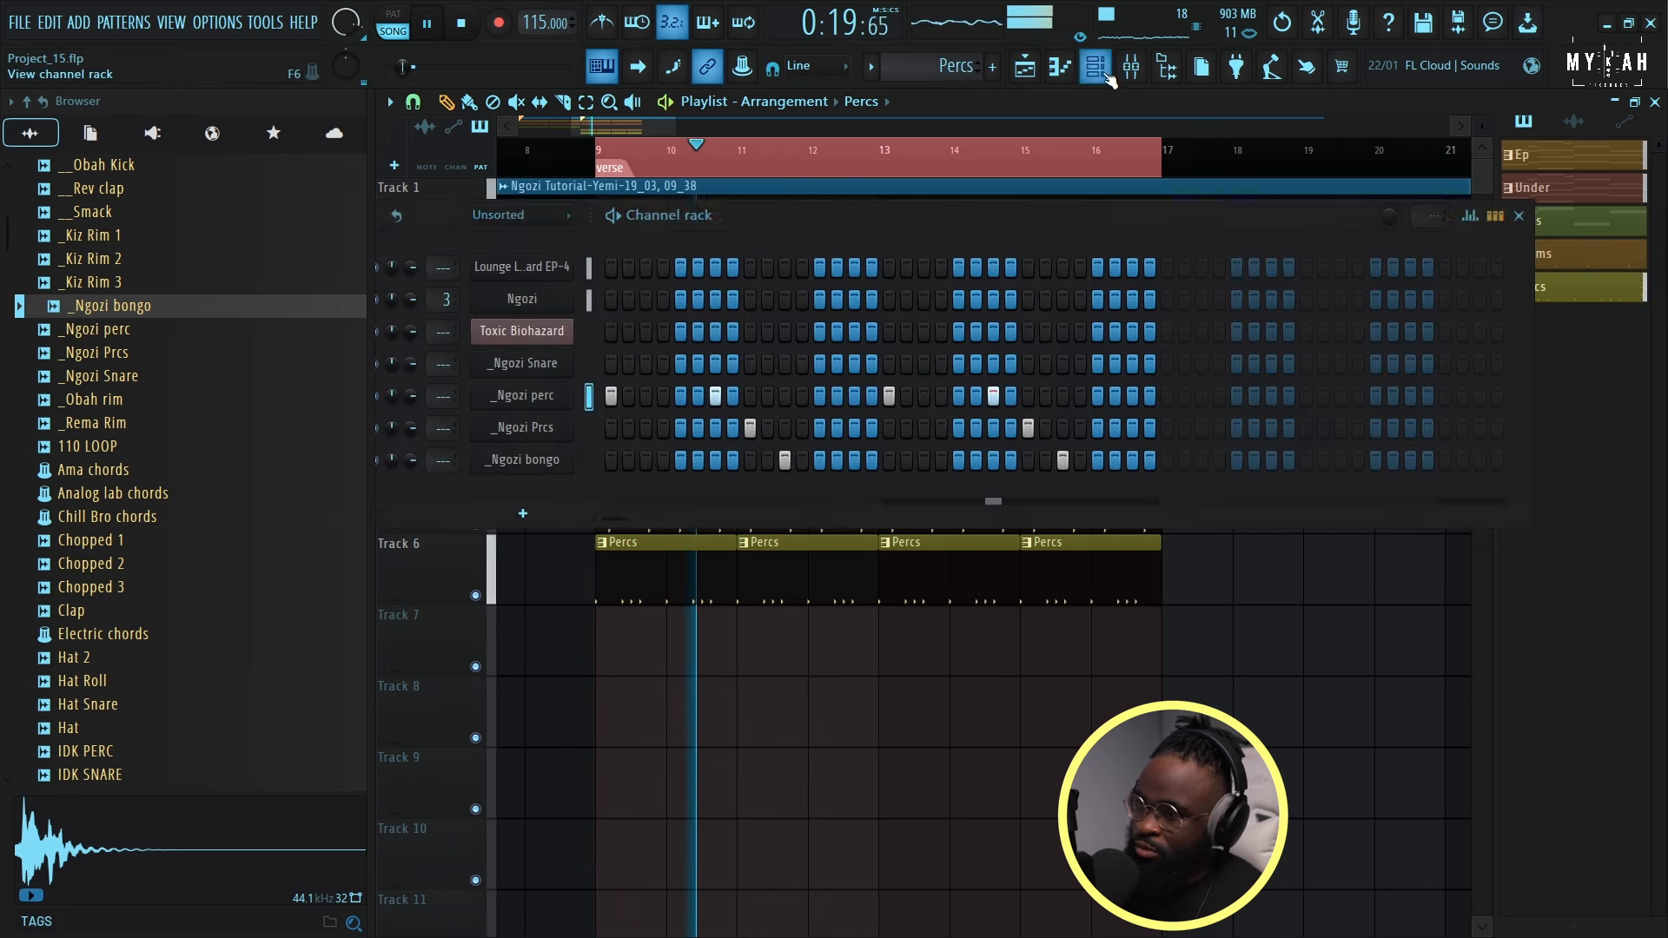
scroll(252, 565, "up", 4)
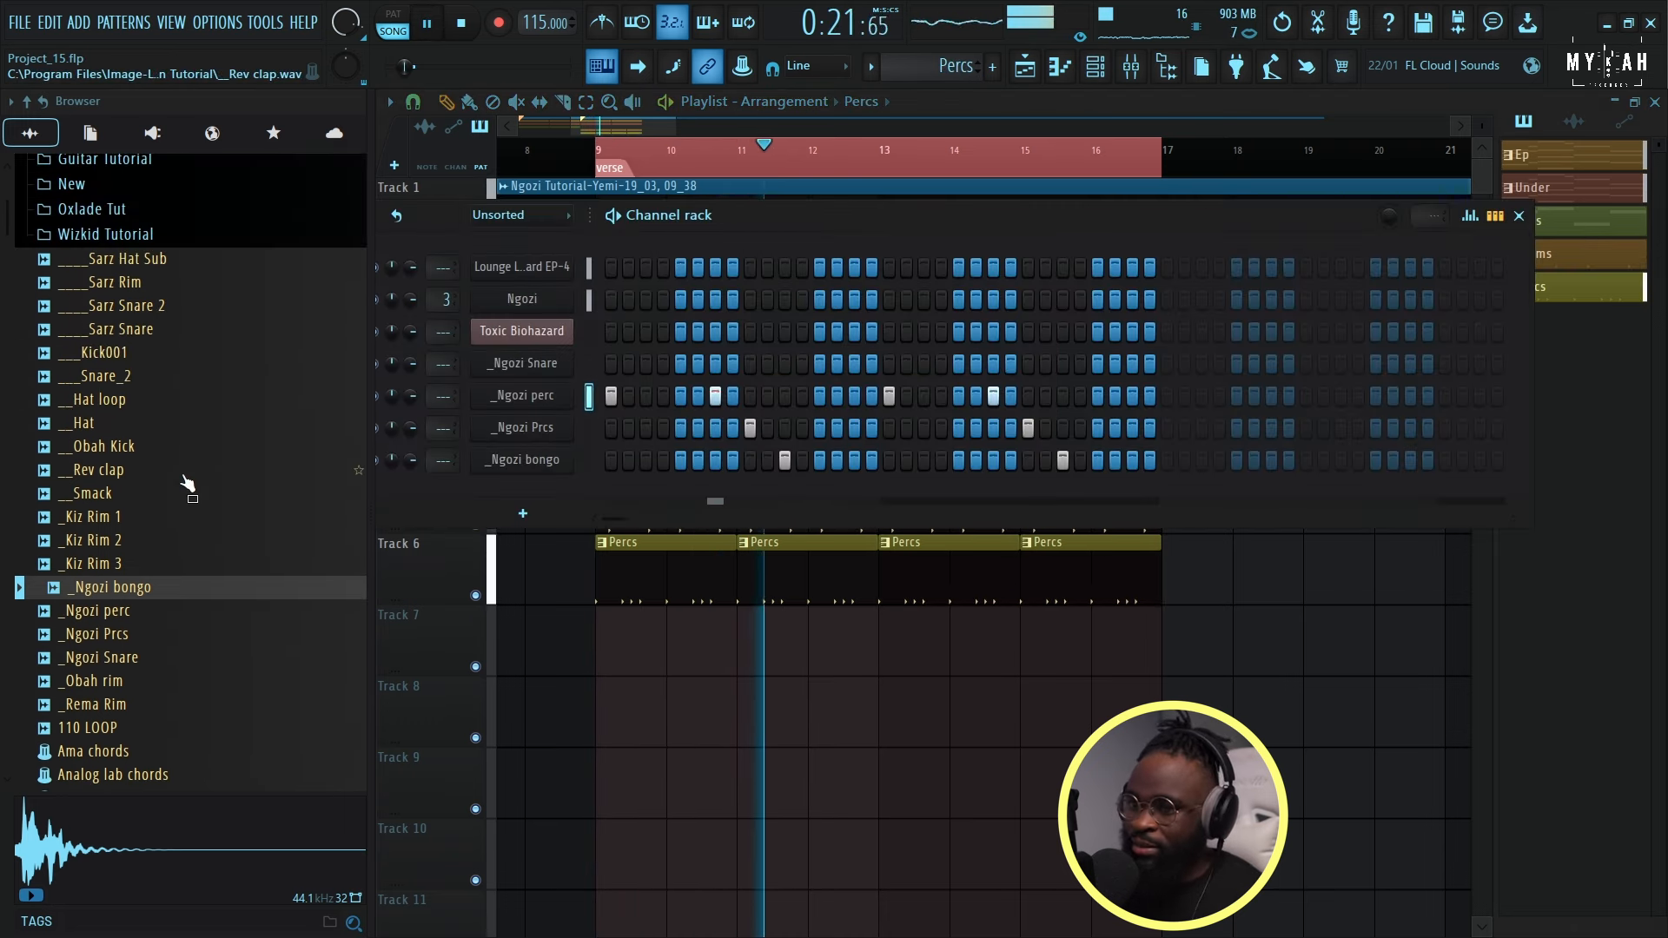
scroll(186, 483, "down", 20)
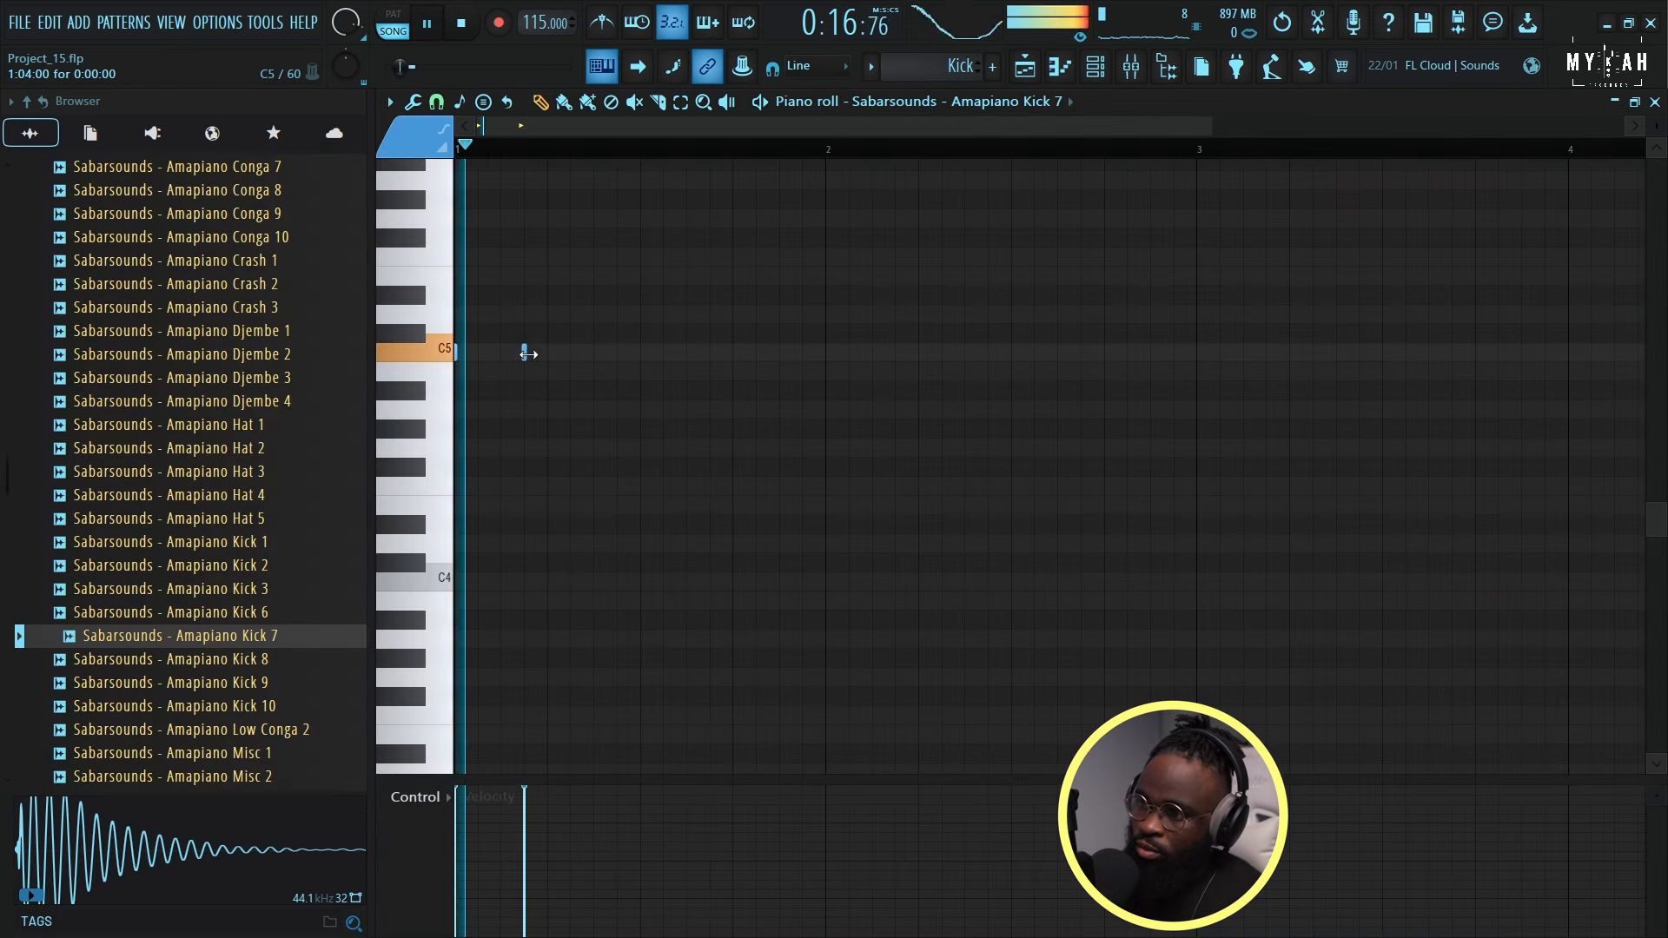
Add C5 kick notes at step 7 of bars 1 and 2 and at steps 1, 4 and 7 of bar 3.
left_click(593, 356)
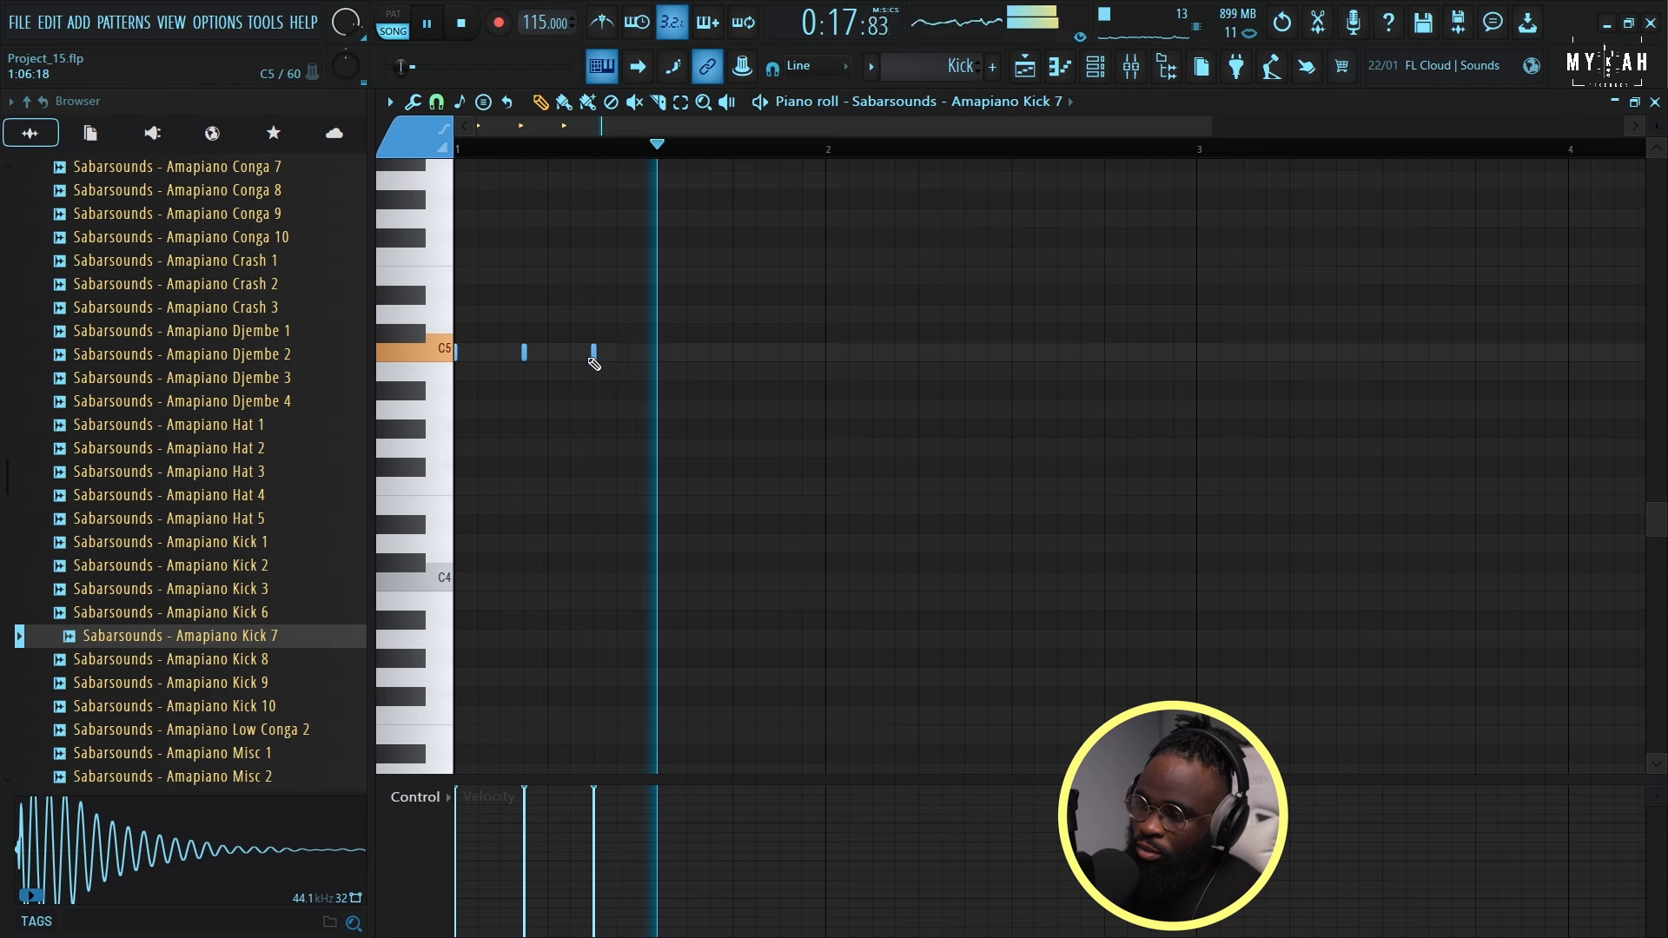
left_click(964, 354)
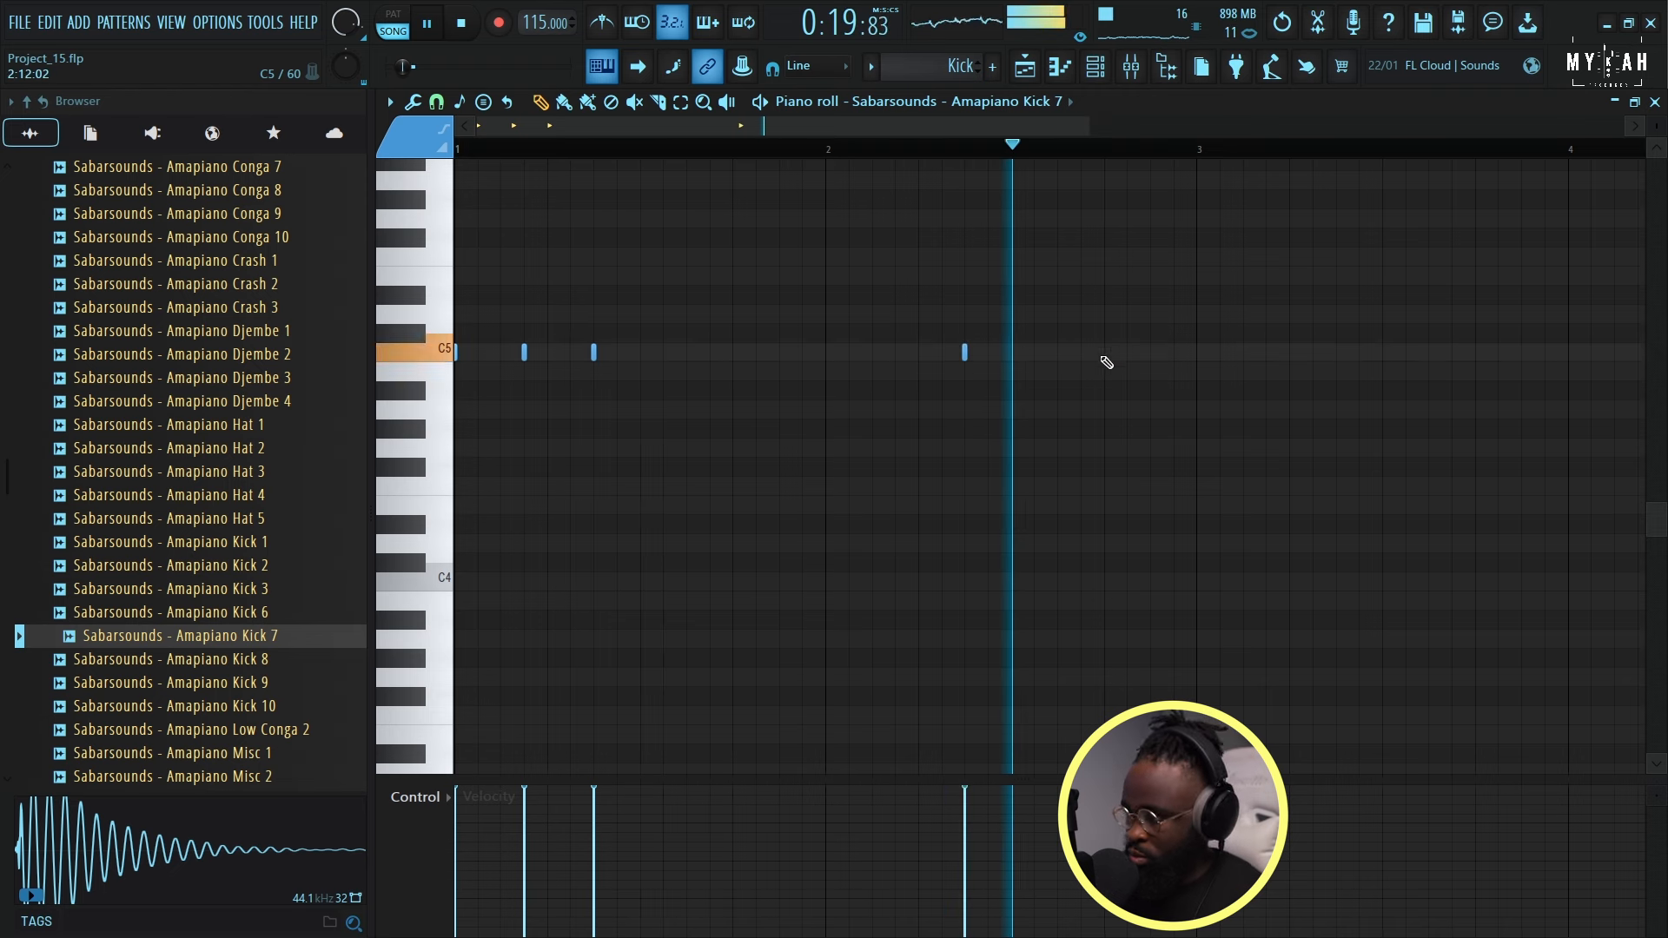
left_click(1197, 354)
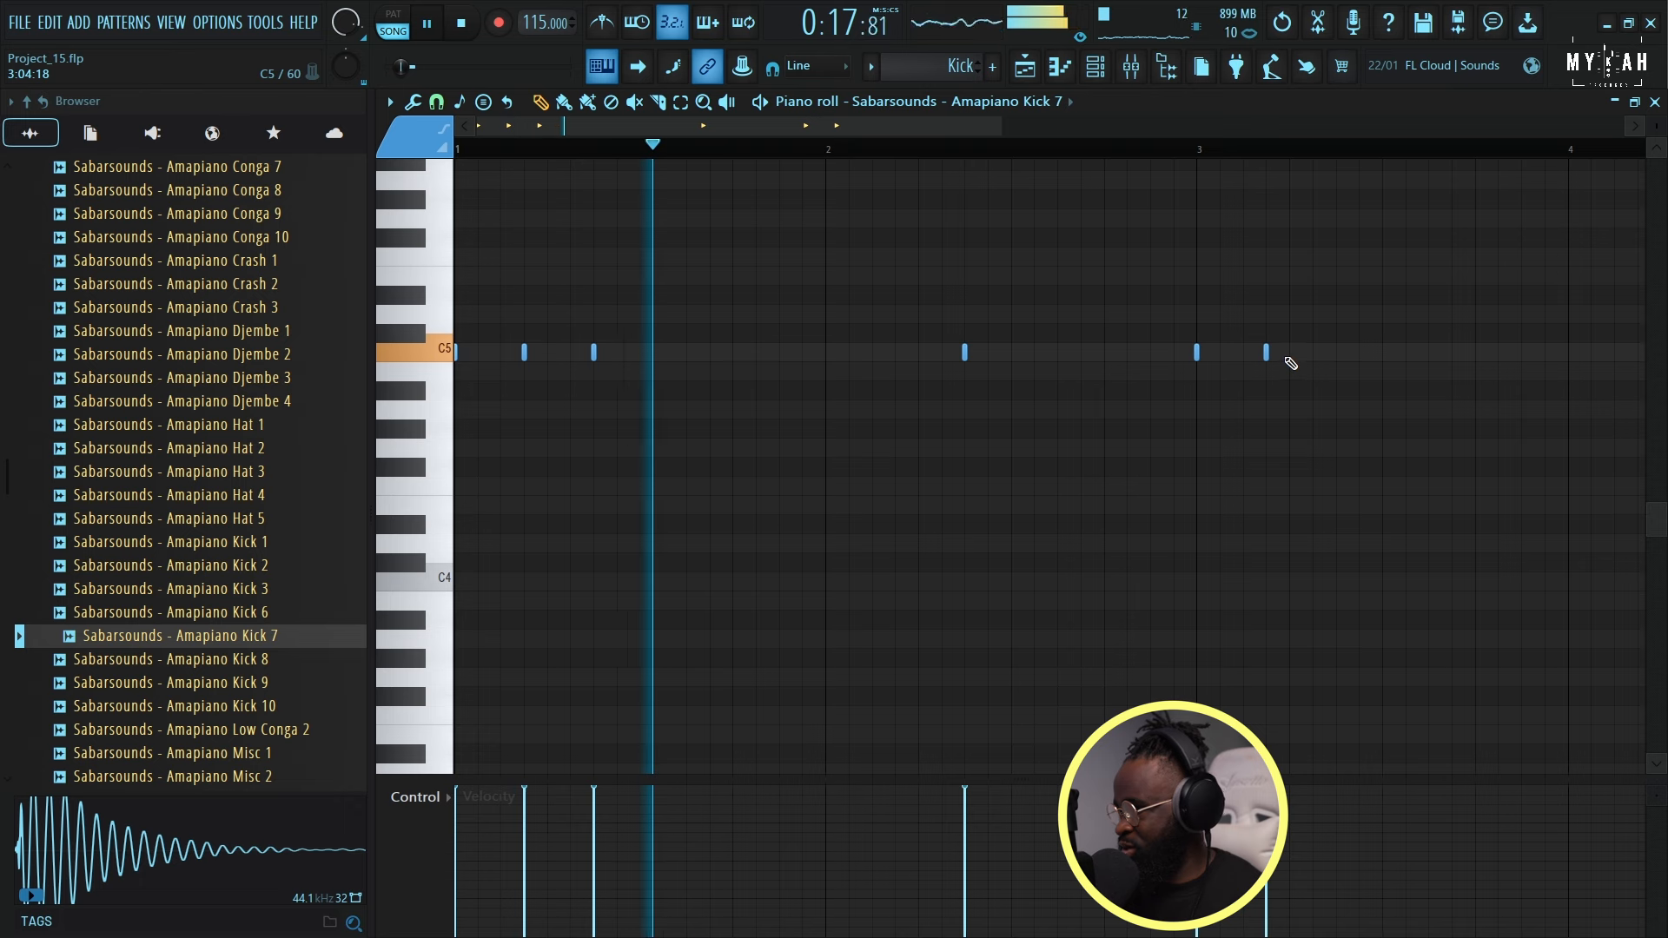
left_click(1336, 352)
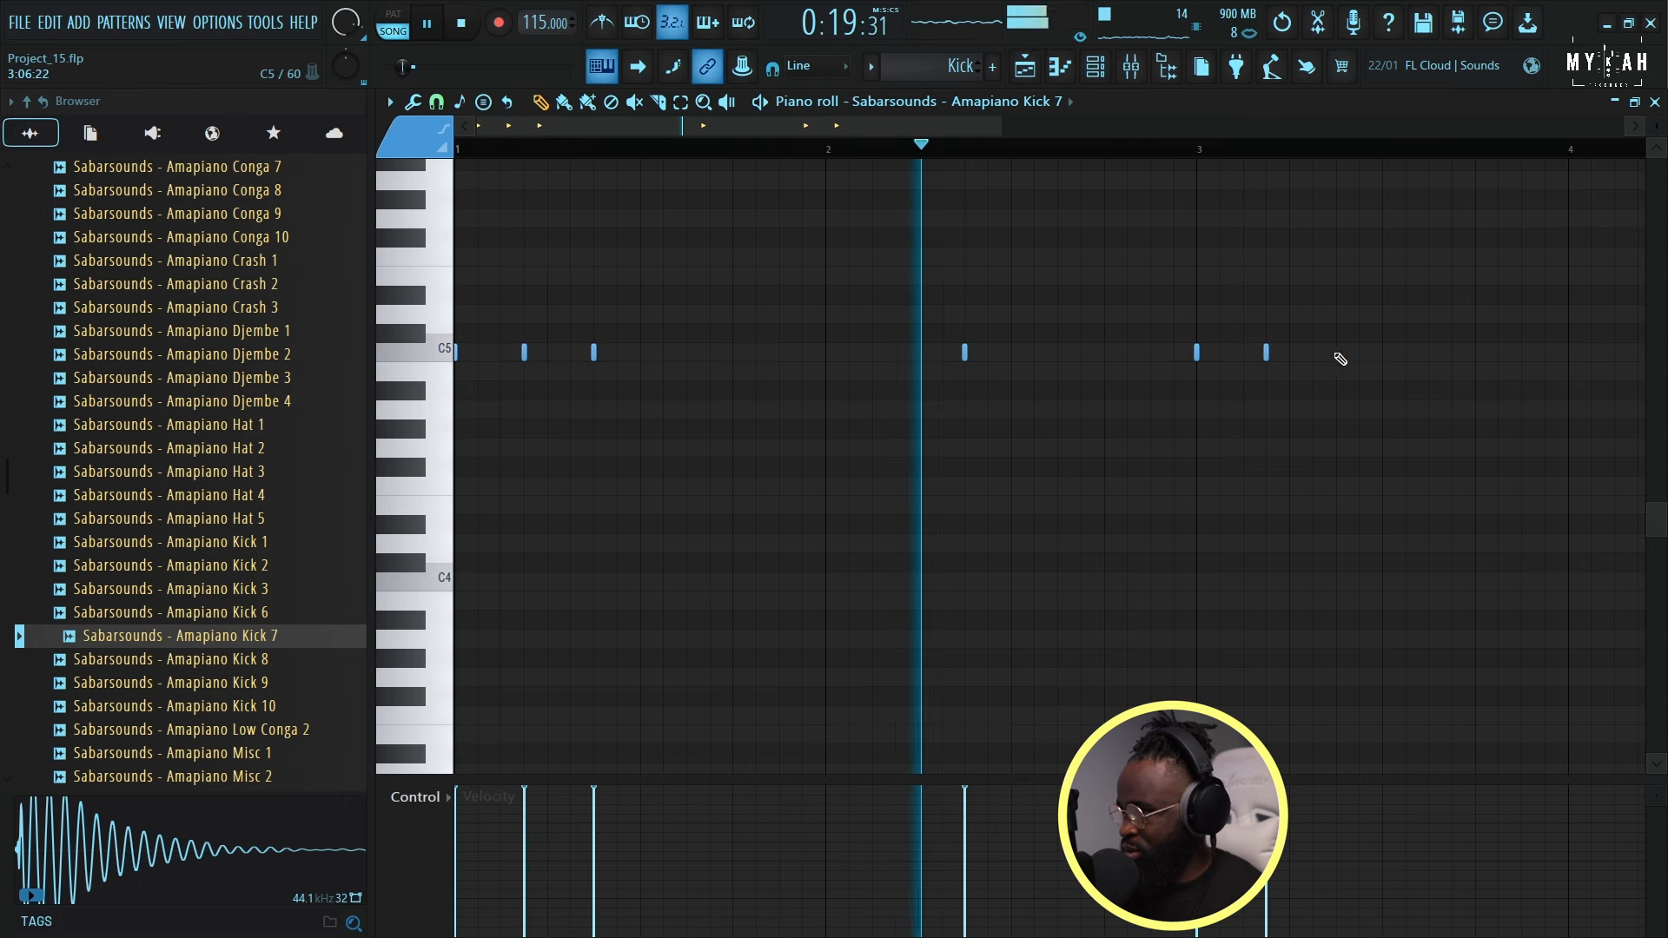
Add C5 kick notes at steps 7, 14 and 15 of bar 4 and play the pattern.
left_click_drag(879, 129, 1113, 161)
left_click(1178, 352)
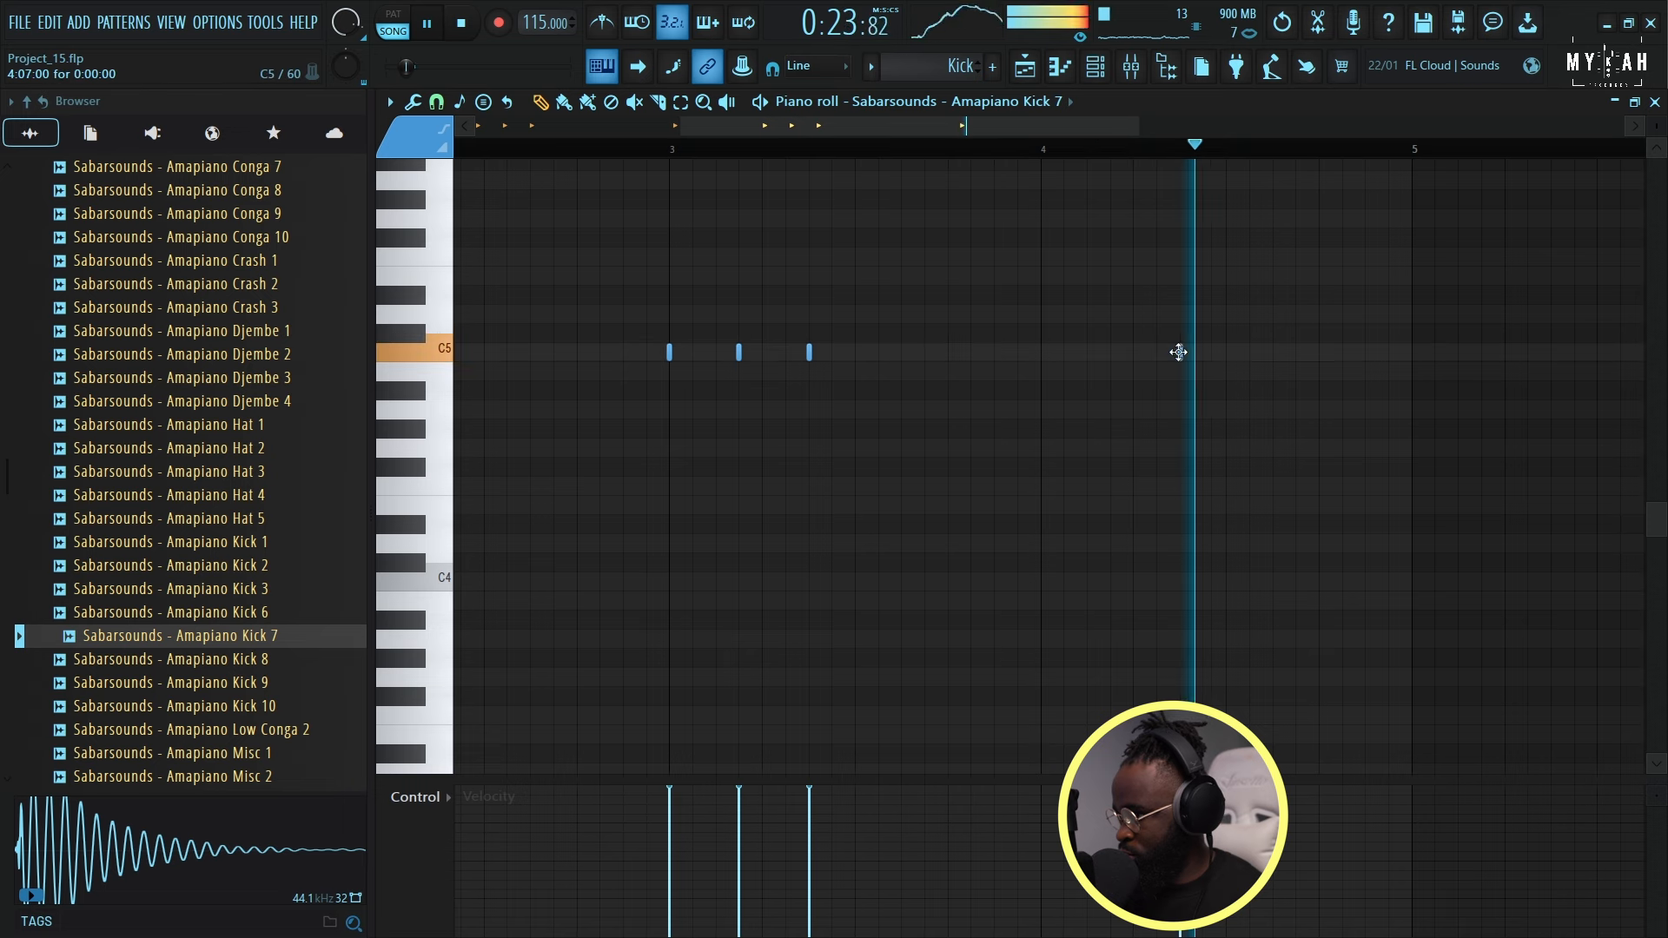
left_click(1342, 351)
left_click(1365, 352)
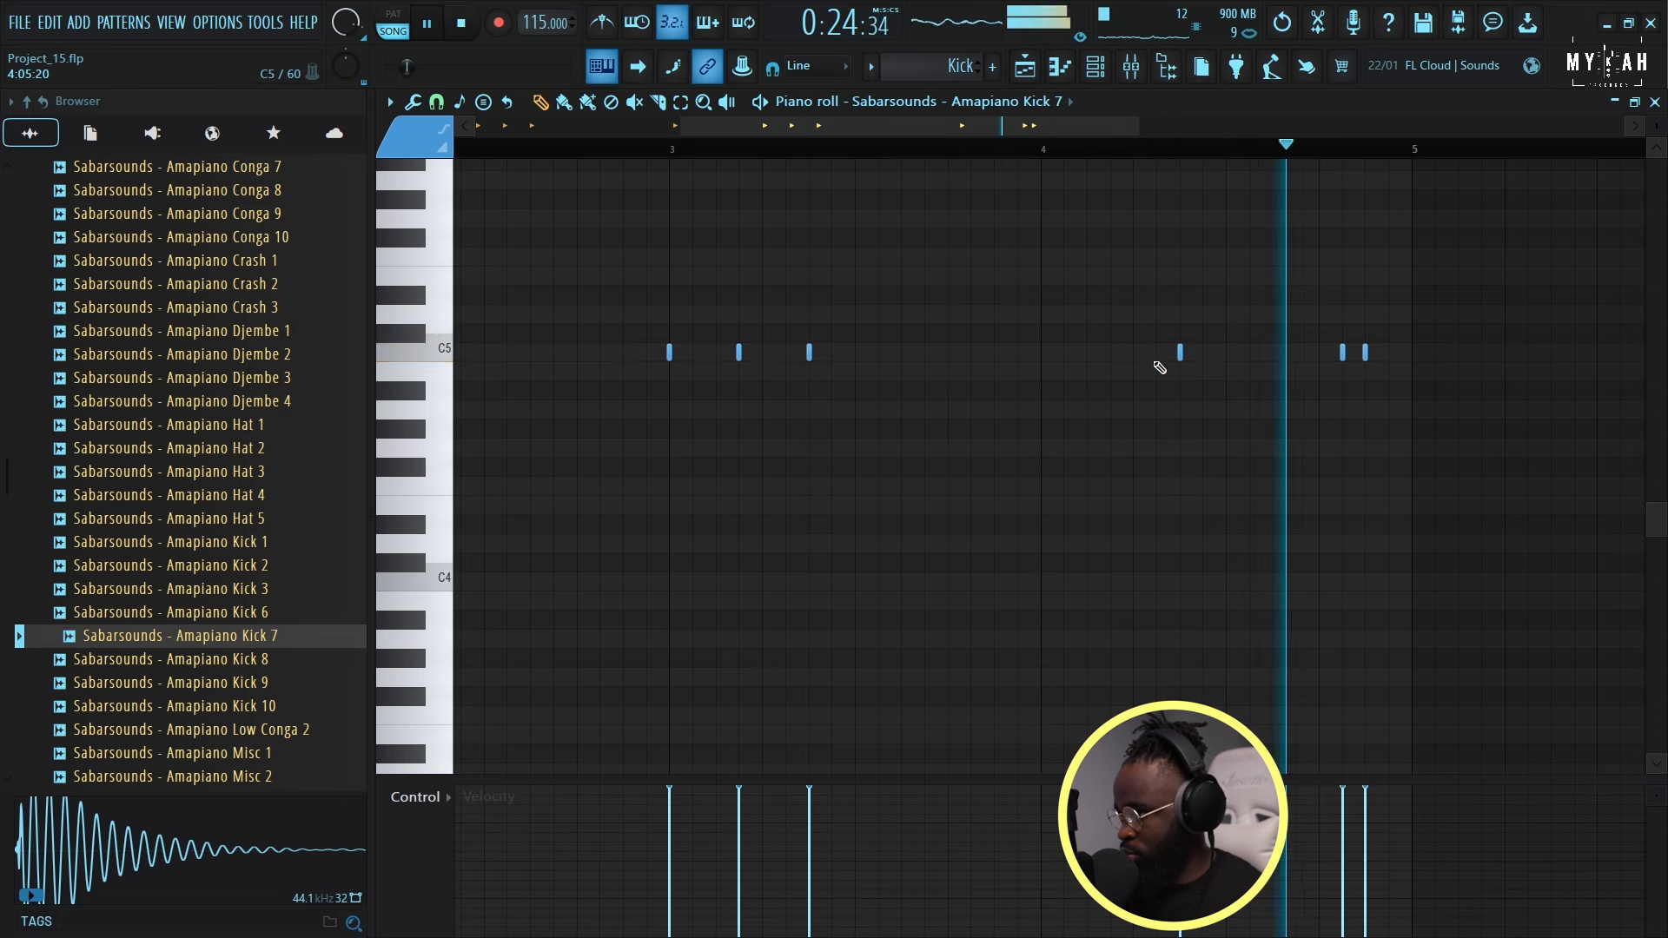
key("space")
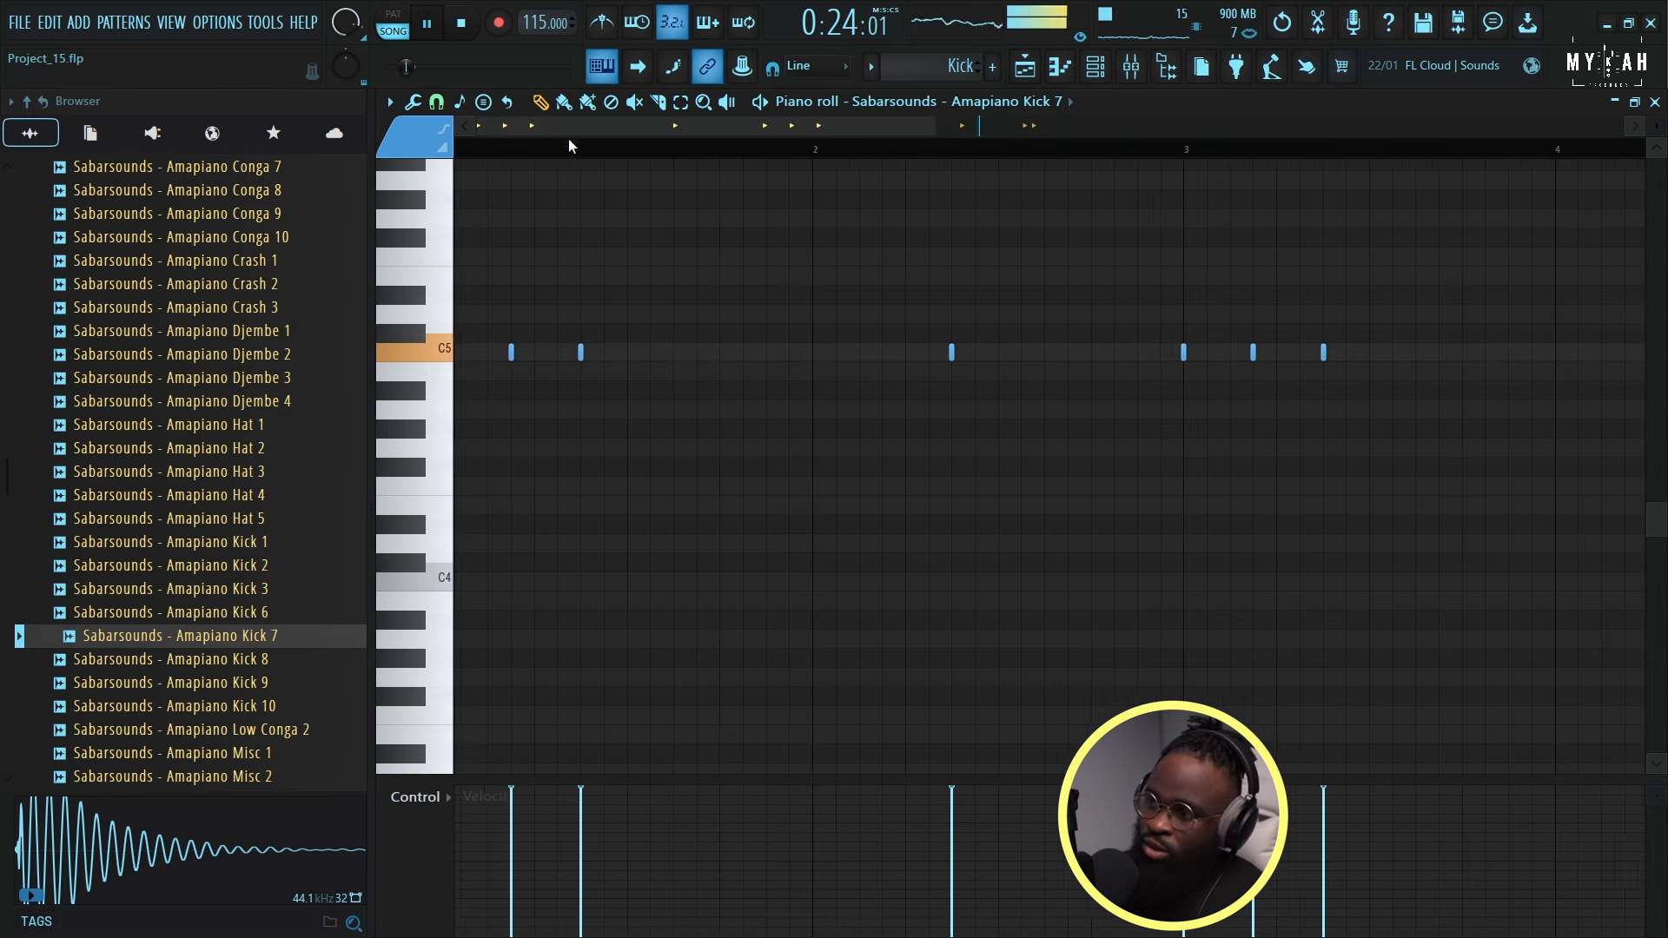
Fill the verse on Track 7 with Kick clips at bars 9 and 13 and play the arrangement back.
left_click(1026, 68)
key("space")
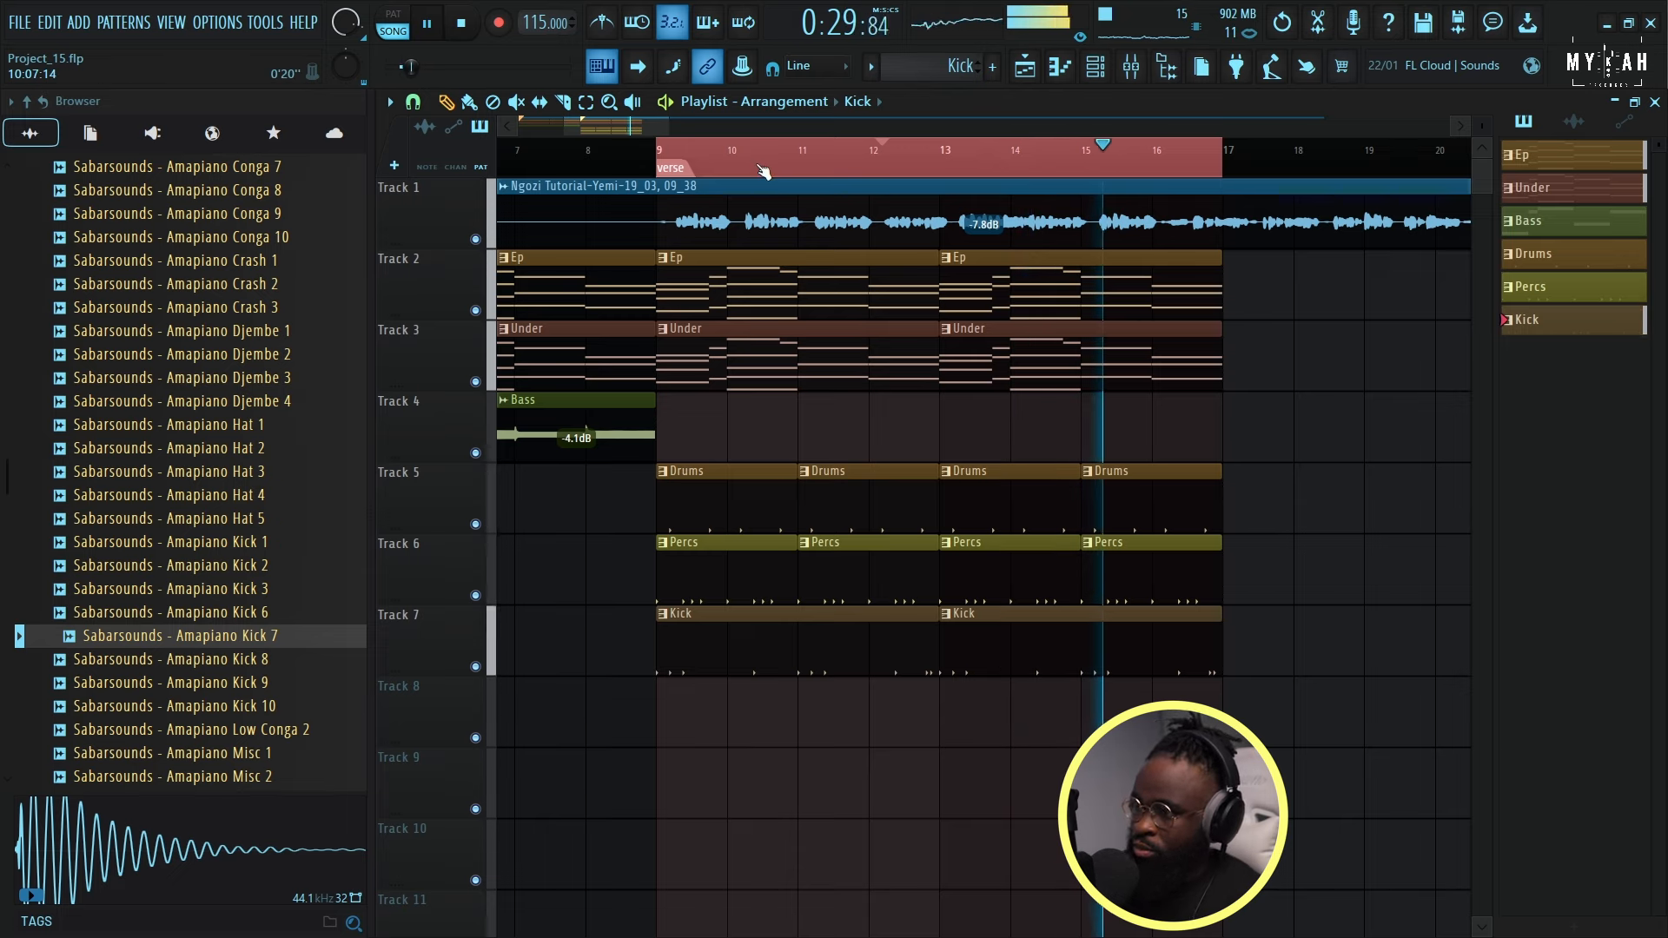
scroll(762, 174, "down", 3)
scroll(682, 171, "up", 2)
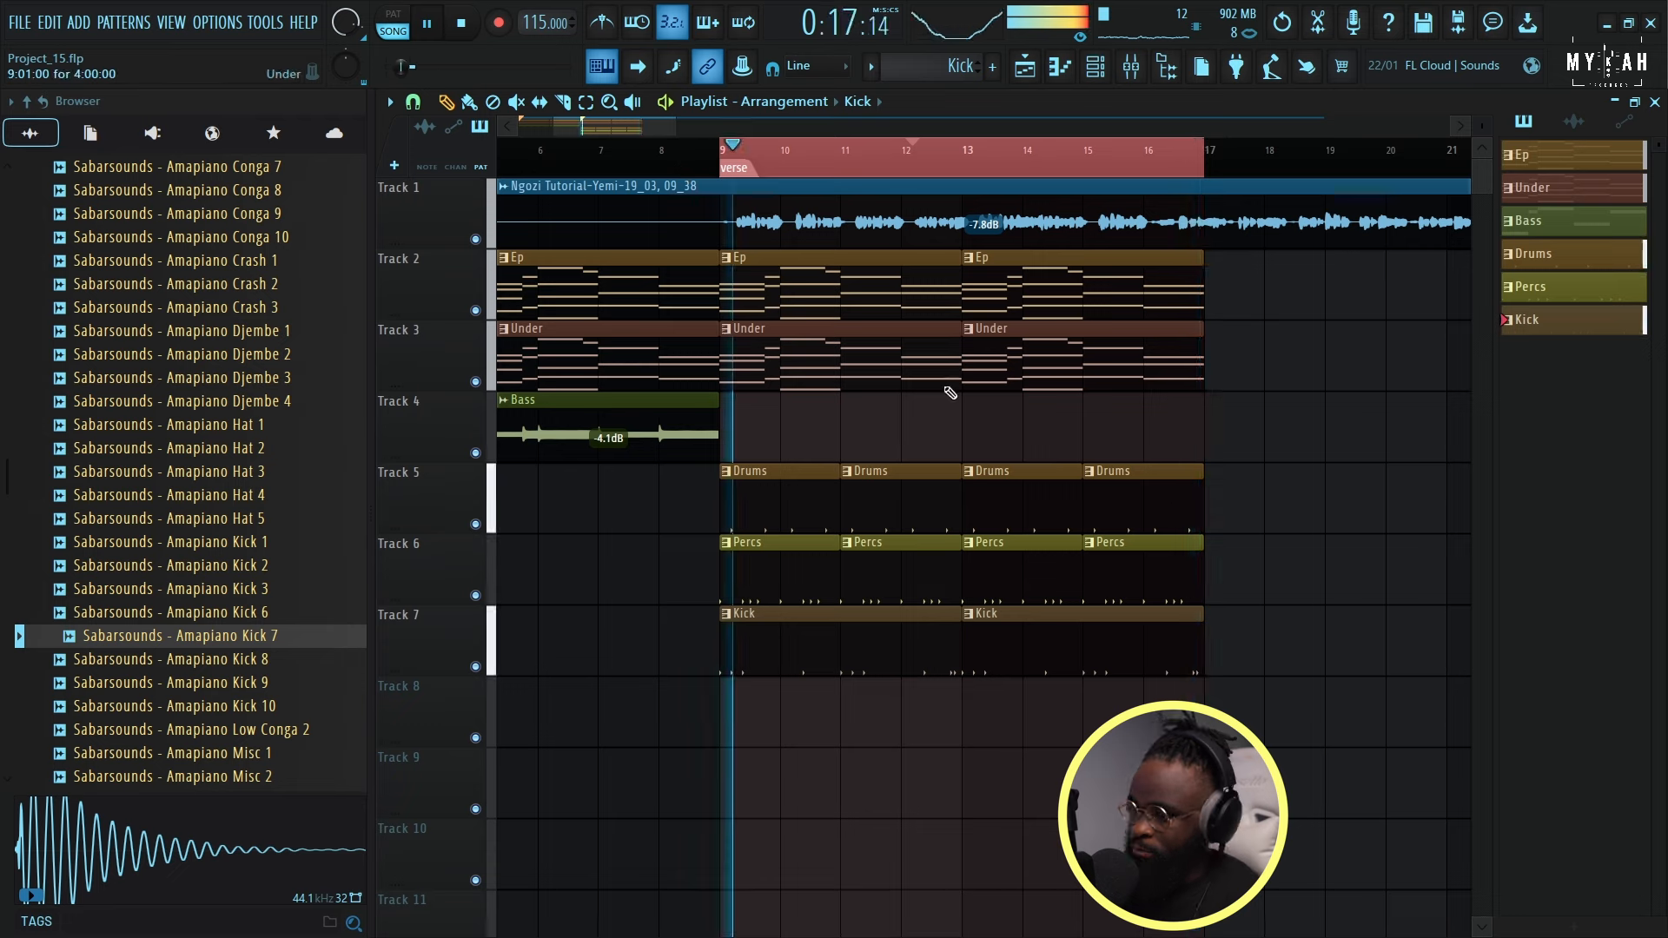
left_click_drag(1482, 126, 1482, 135)
key("space")
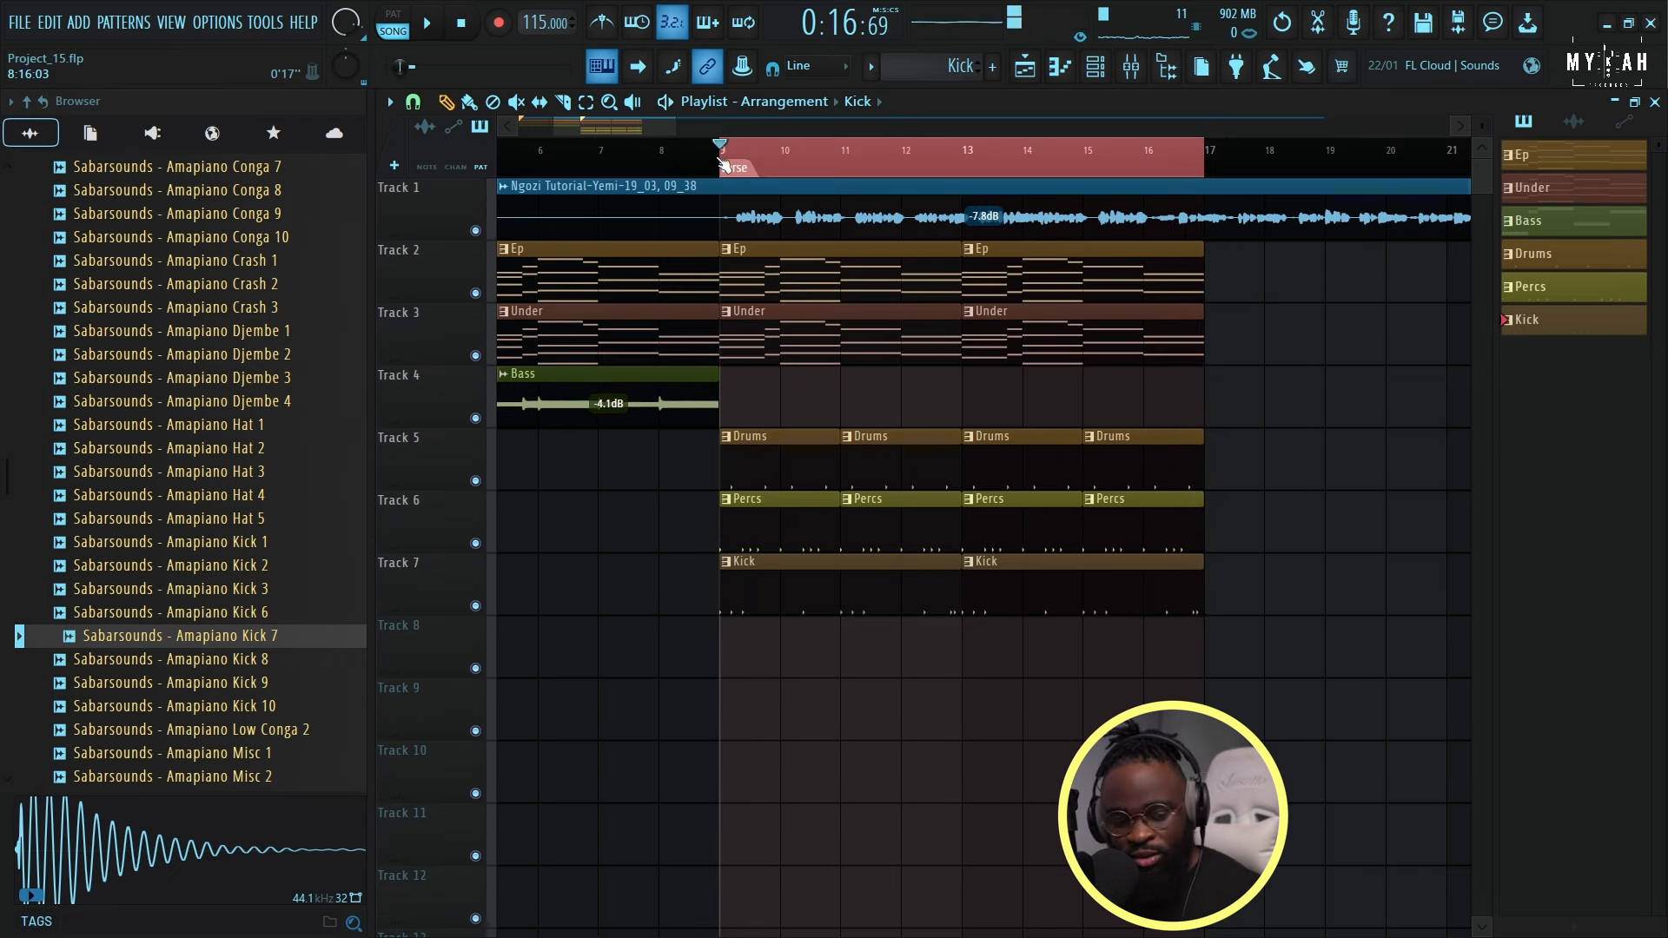
Save the project anyway with the trial Toxic Biohazard plugin included.
key("ctrl+s")
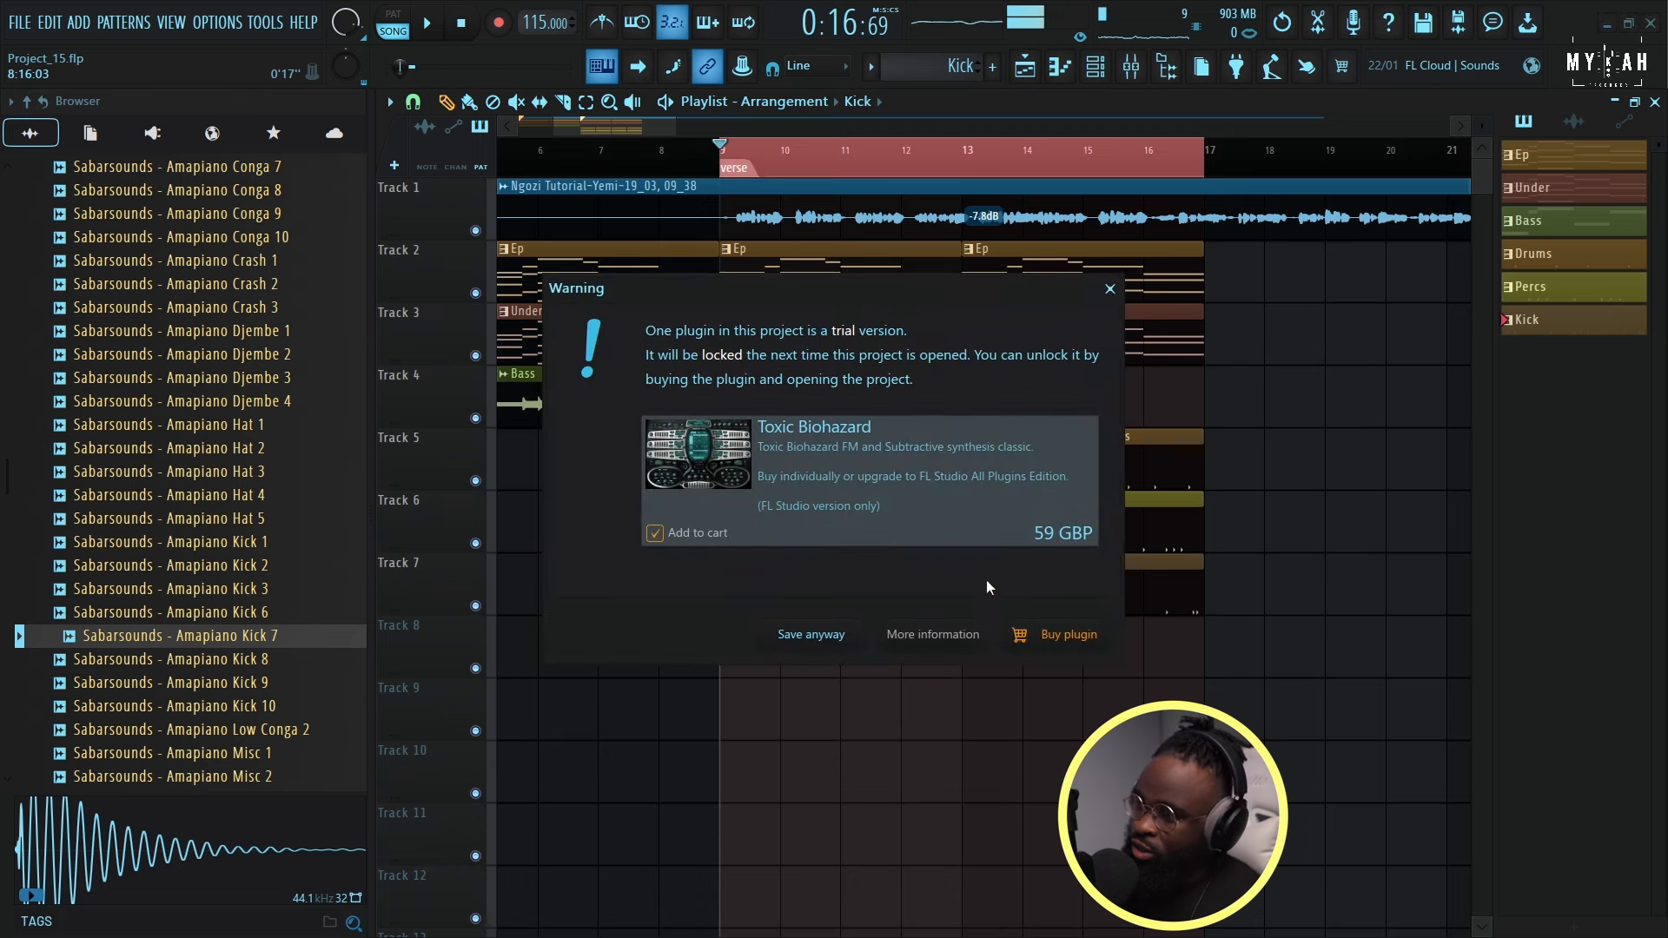
left_click(809, 634)
Load the 808 [ change ] sample into a new channel, enable its volume envelope and set the decay time to 0%.
left_click(139, 598)
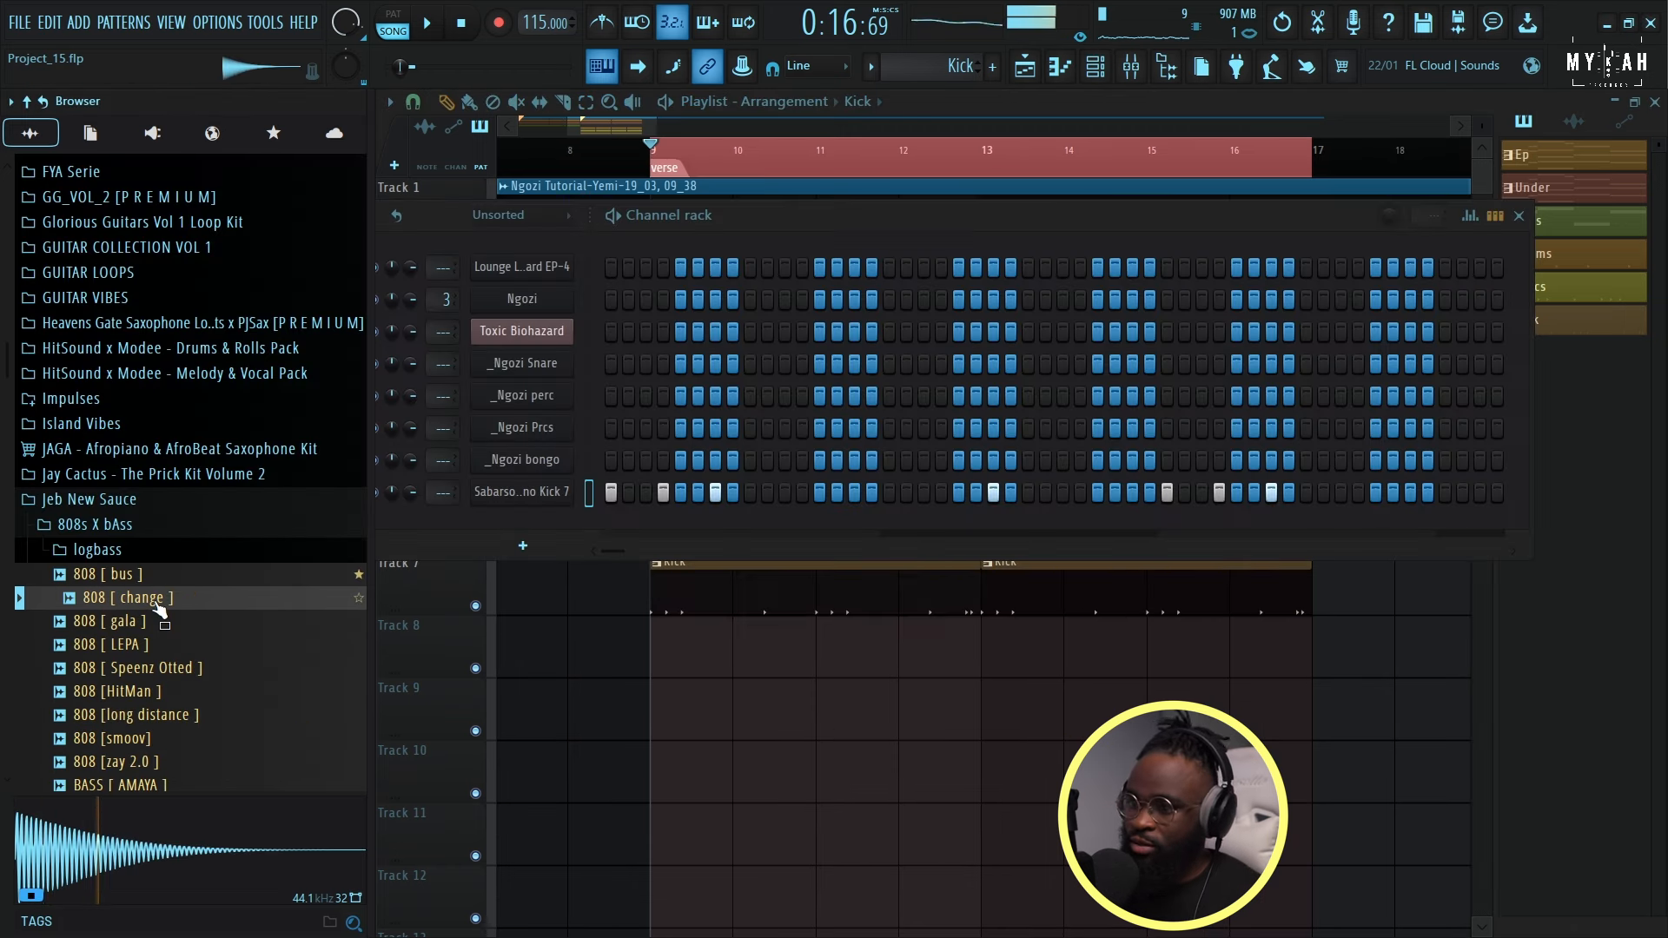
left_click_drag(512, 521, 520, 526)
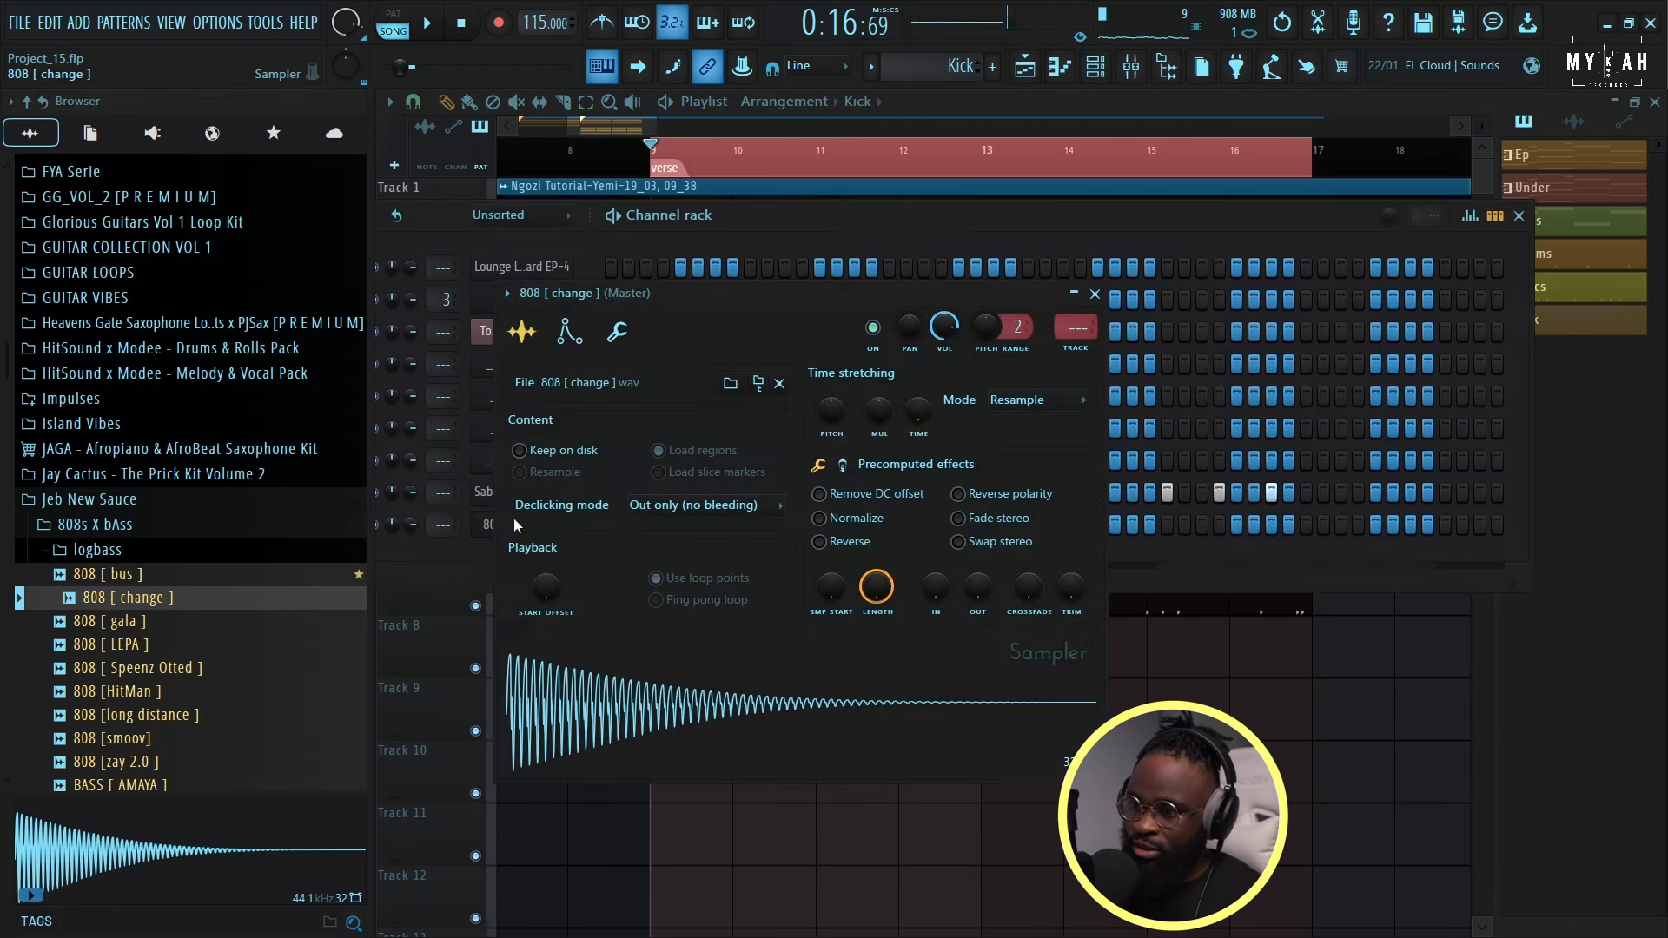
left_click(612, 326)
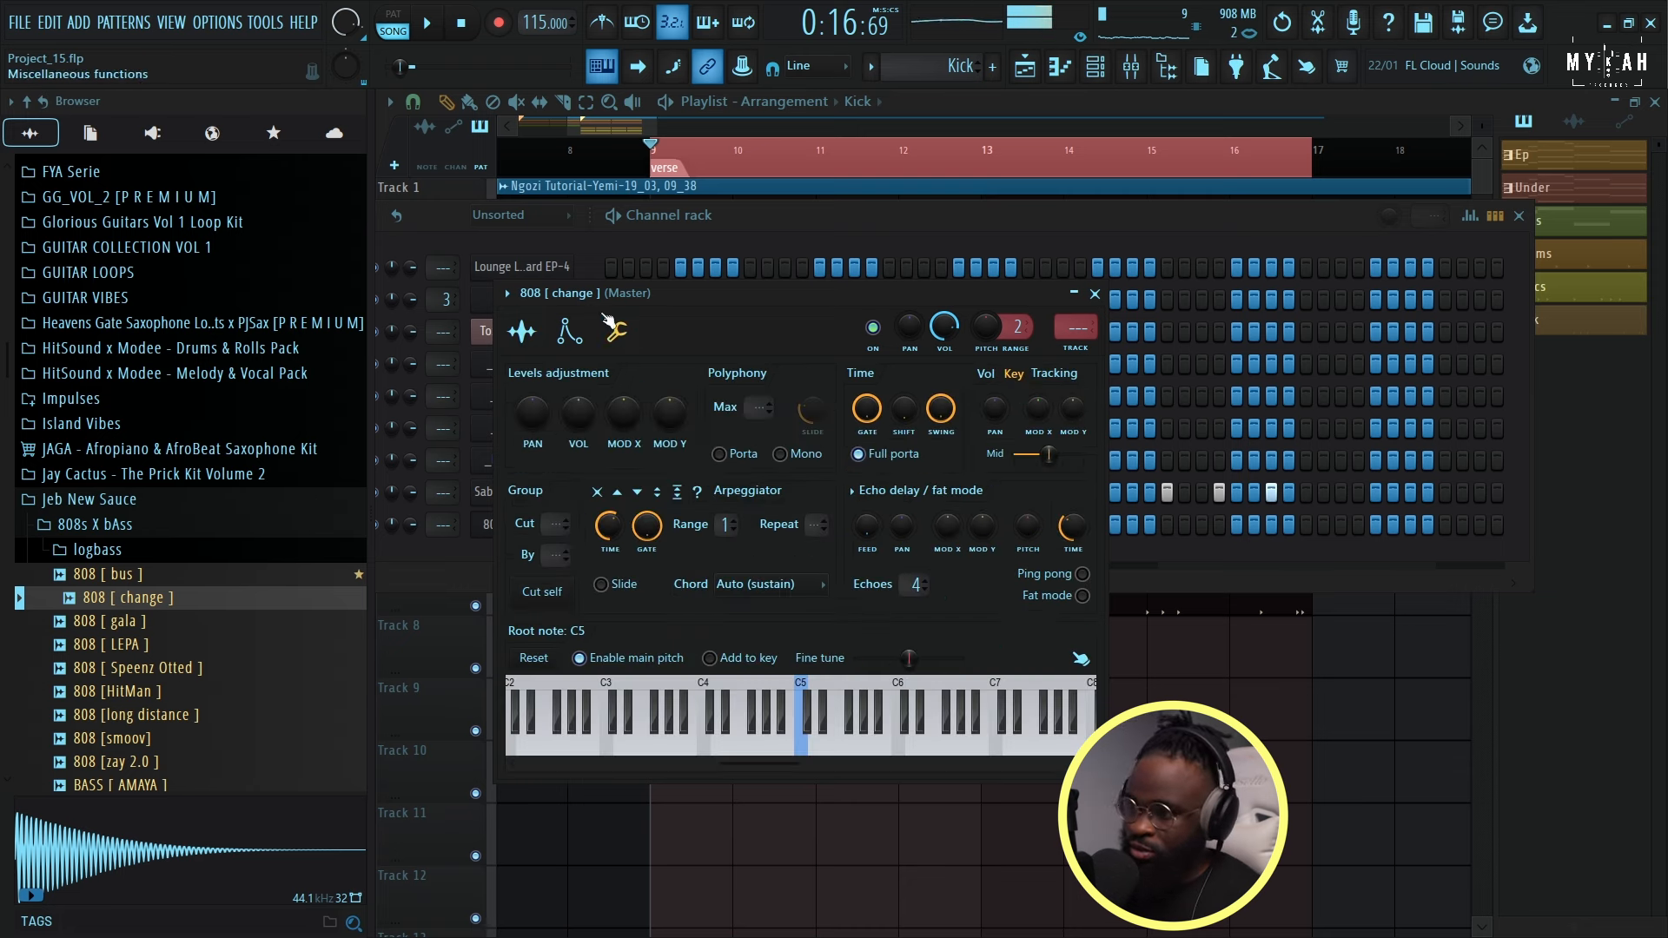
left_click(570, 332)
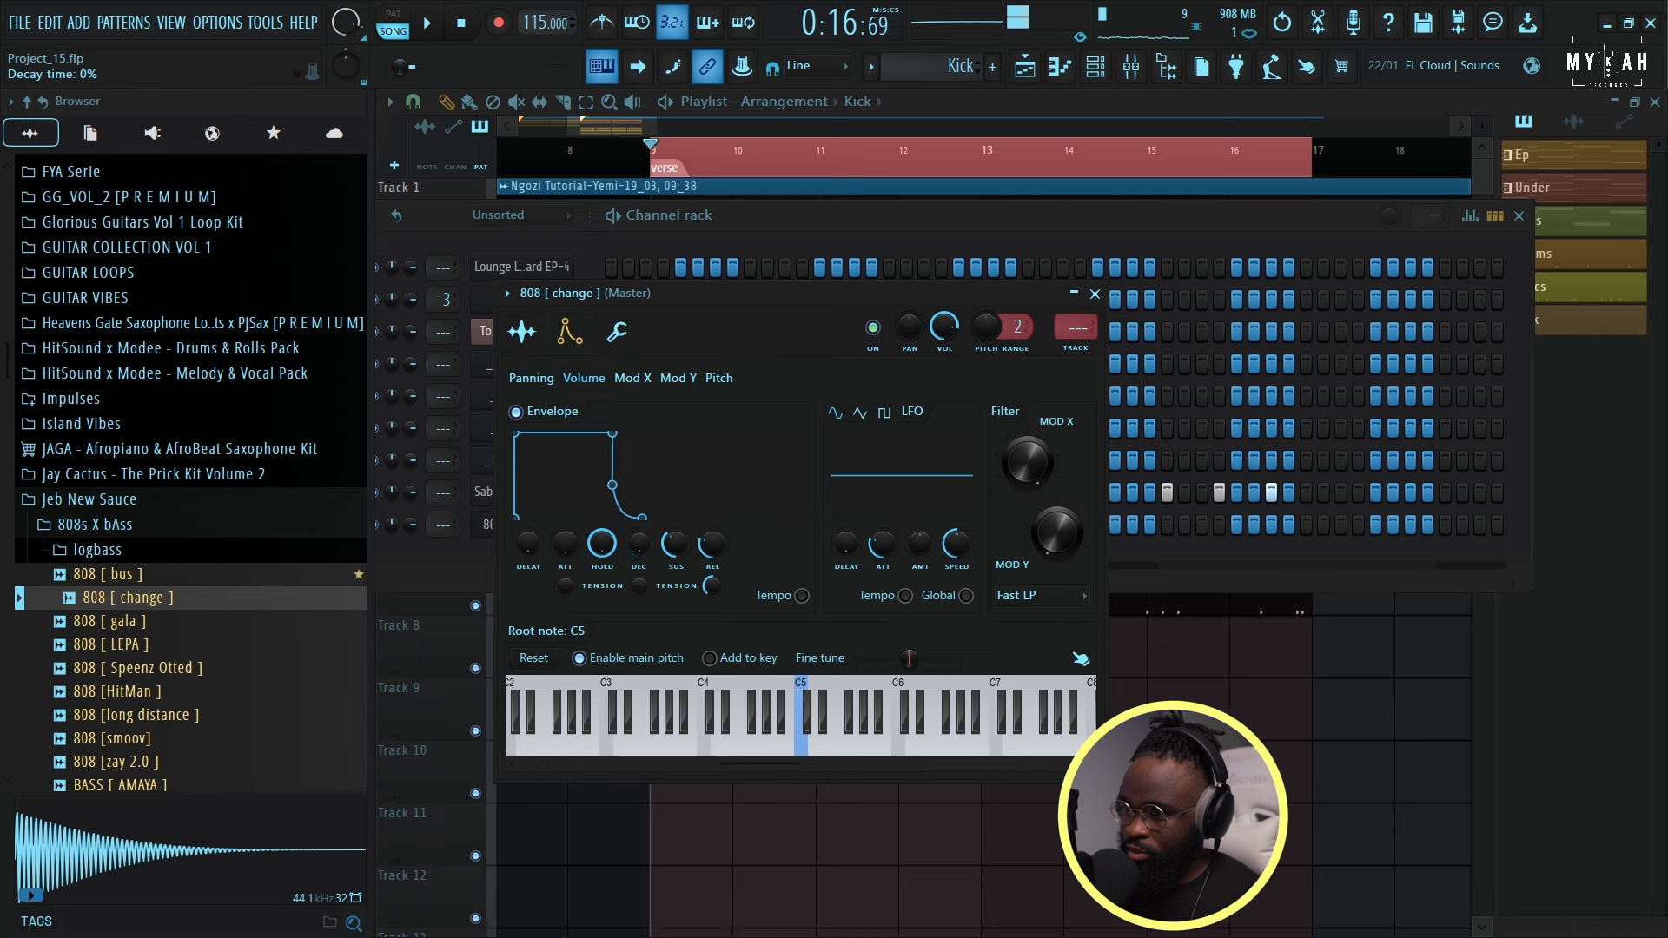
Add D#5 notes at steps 1, 4 and 7 of bar 1 in the 808 pattern.
left_click_drag(455, 546, 454, 427)
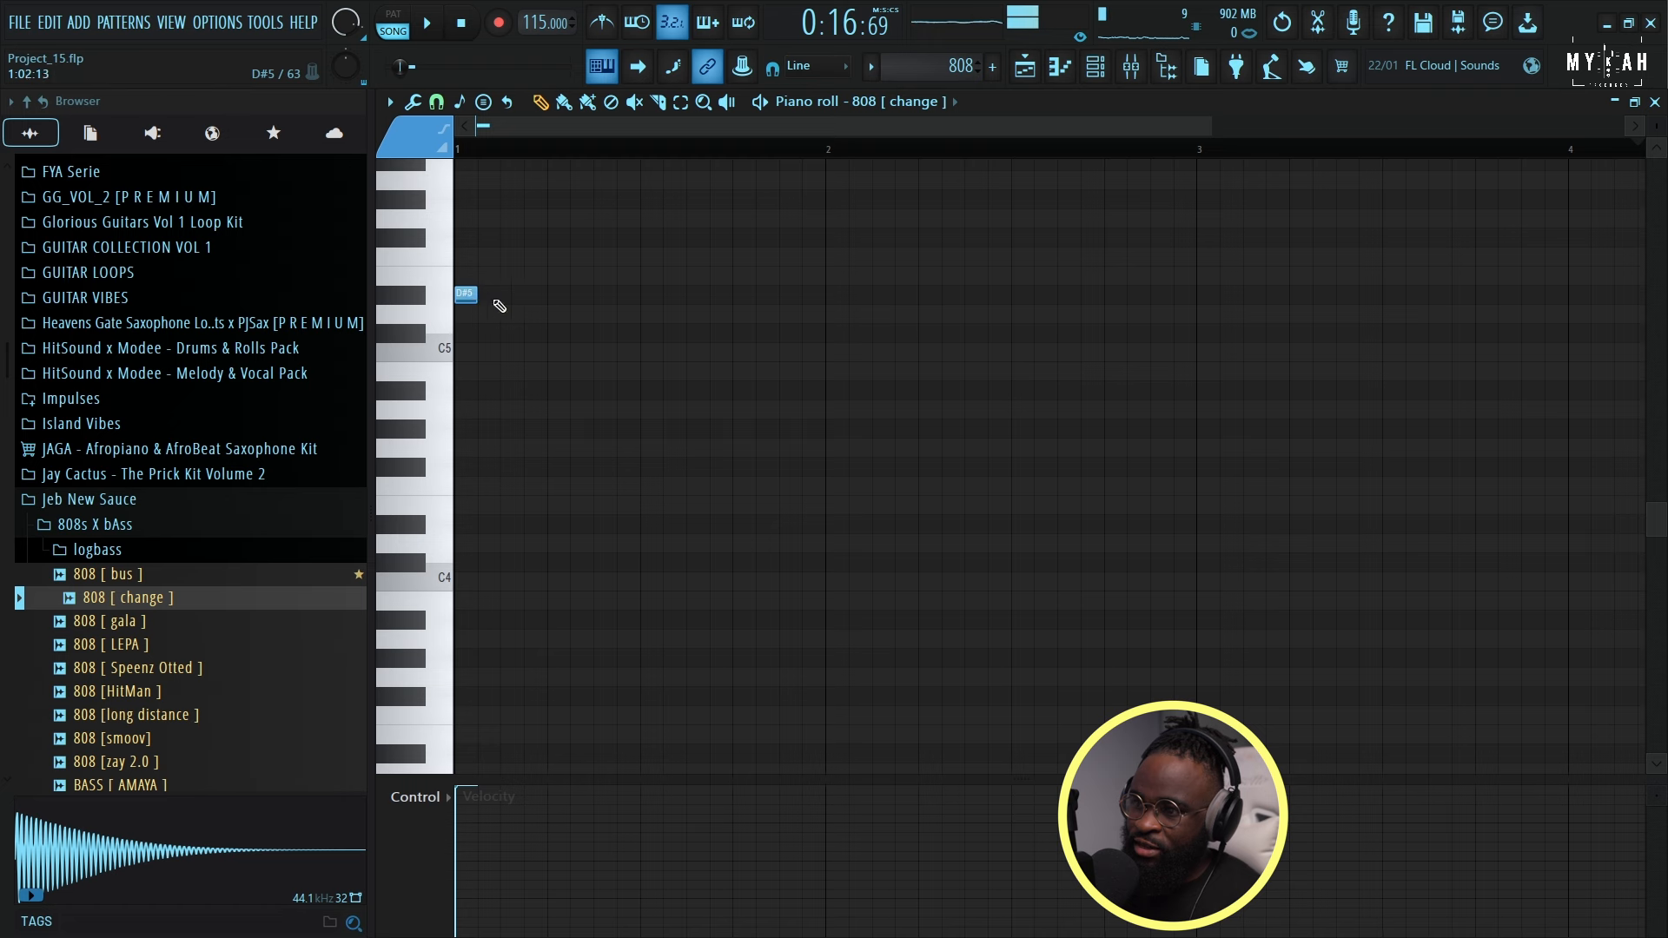
key("space")
left_click(598, 295)
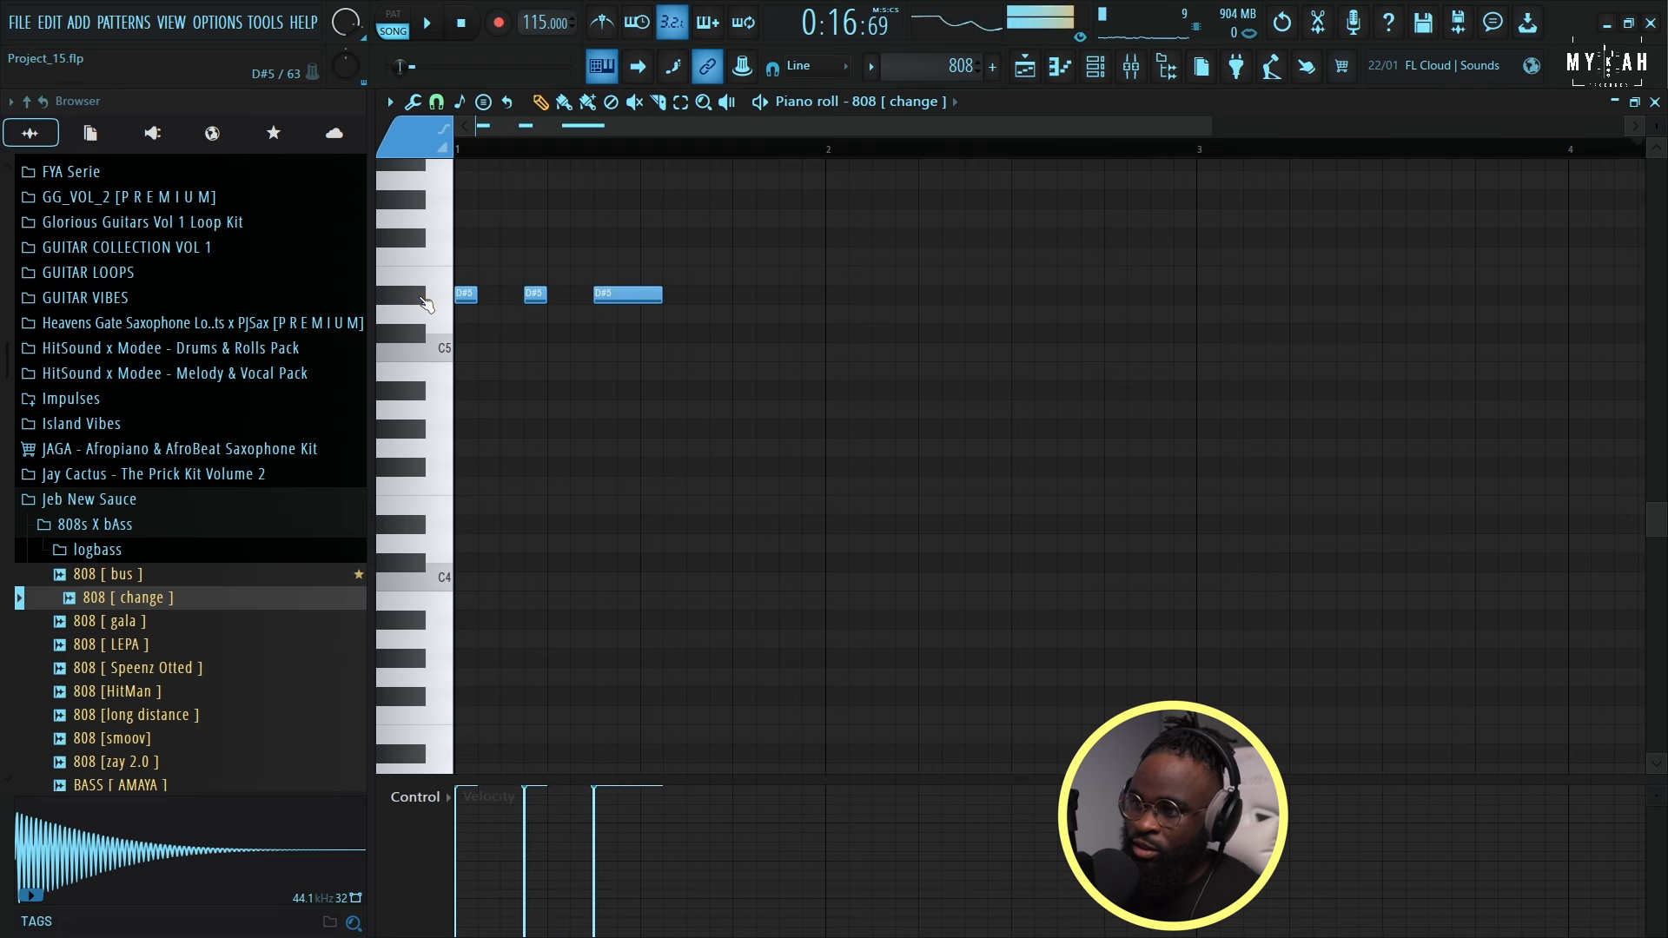
scroll(575, 379, "up", 2)
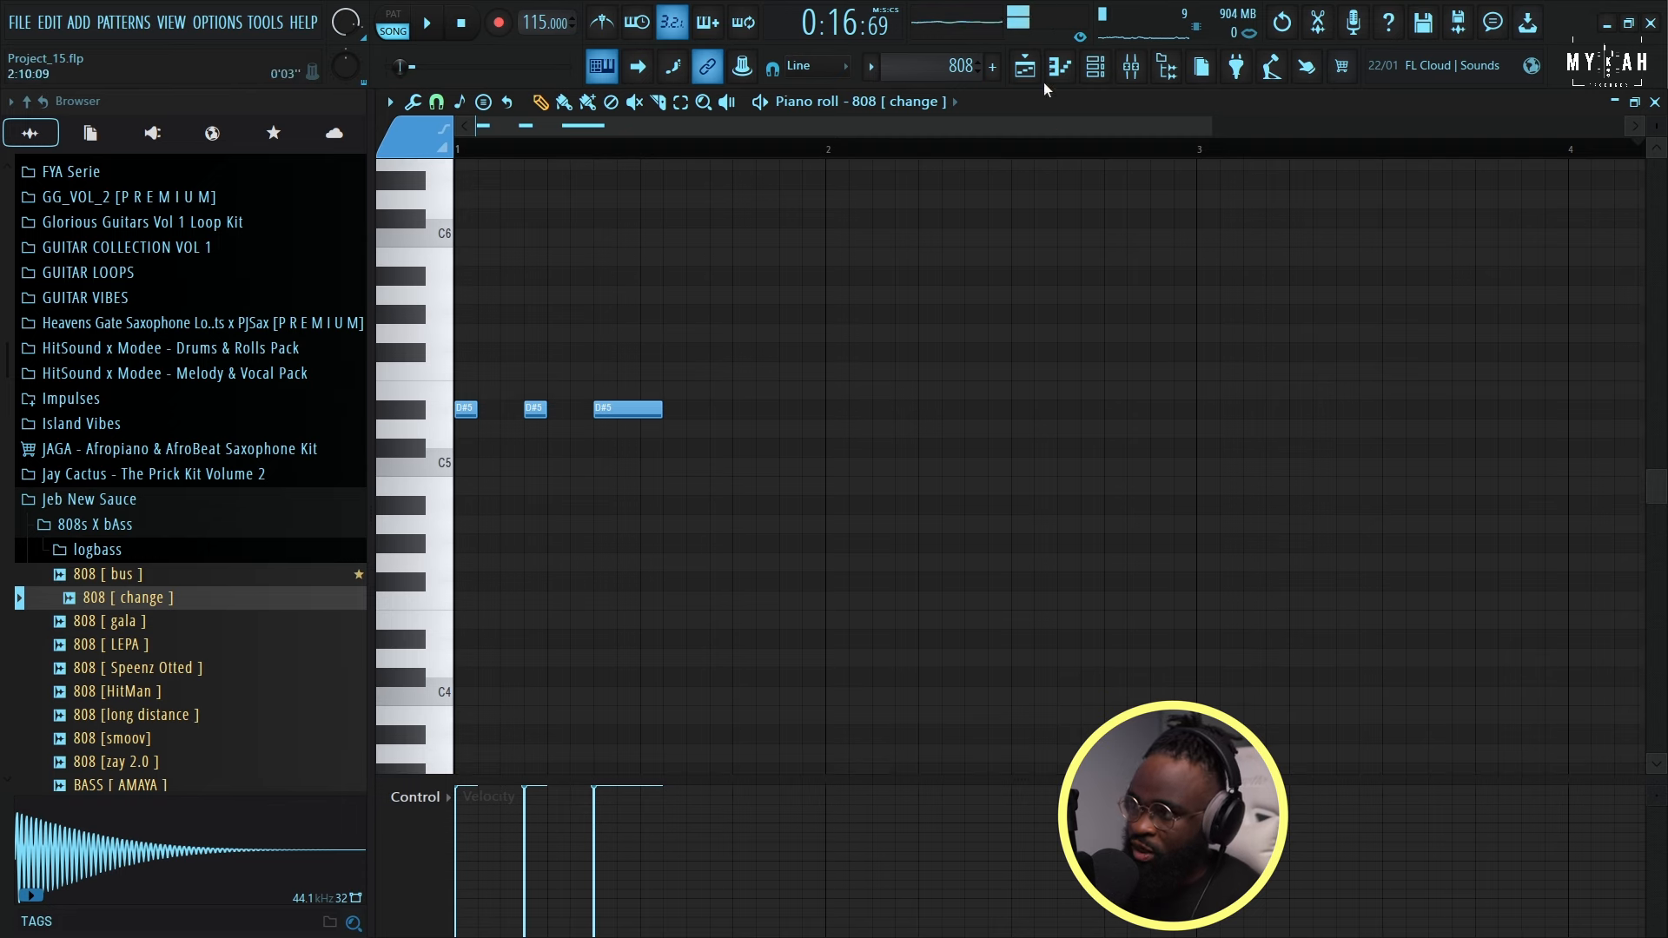
Route the 808 channel to mixer track 5 and Kick 7 to track 6, and sidechain the kick to the 808.
left_click(1097, 66)
left_click(519, 528)
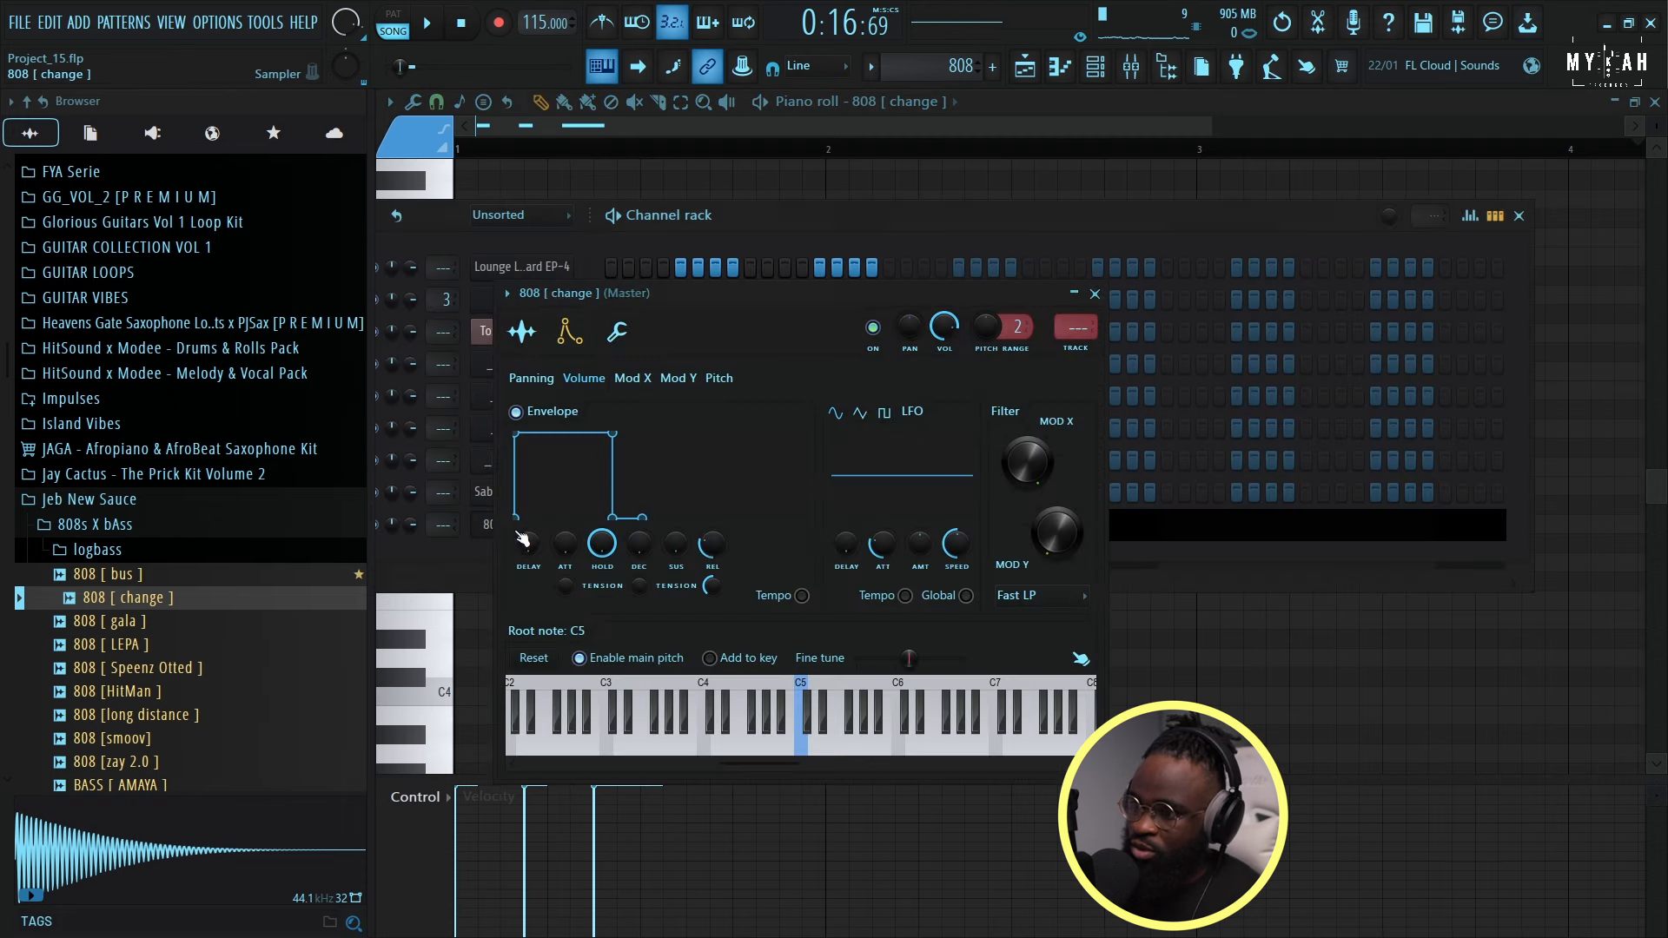
left_click(1070, 351)
left_click(1090, 76)
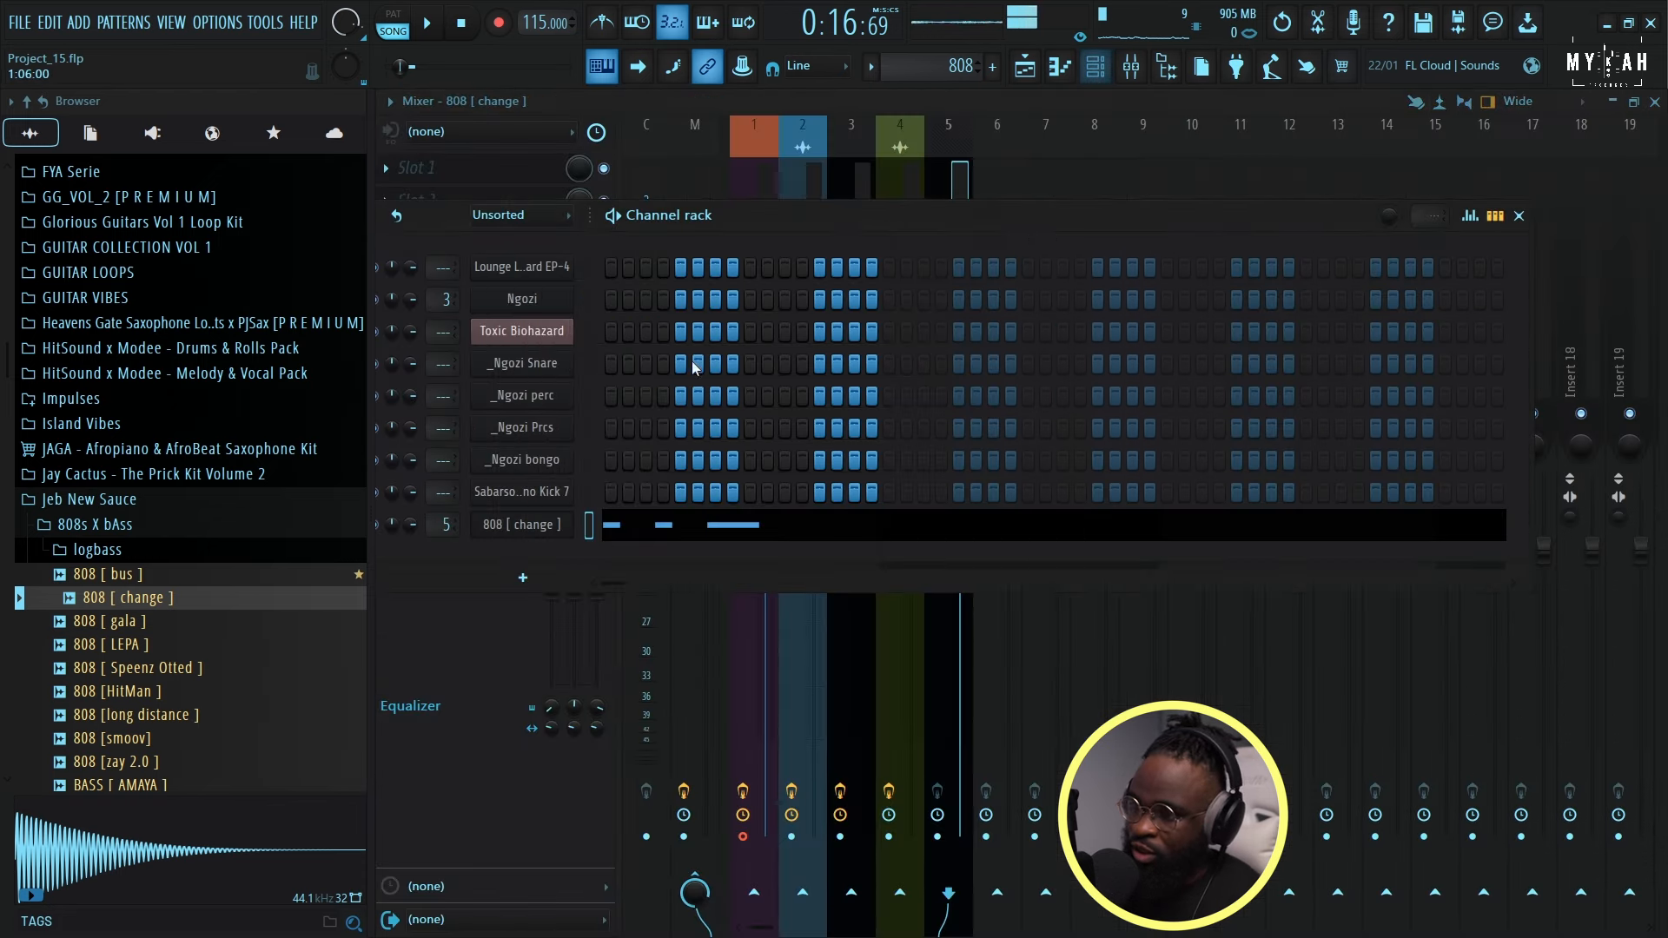
left_click(542, 493)
left_click(1049, 320)
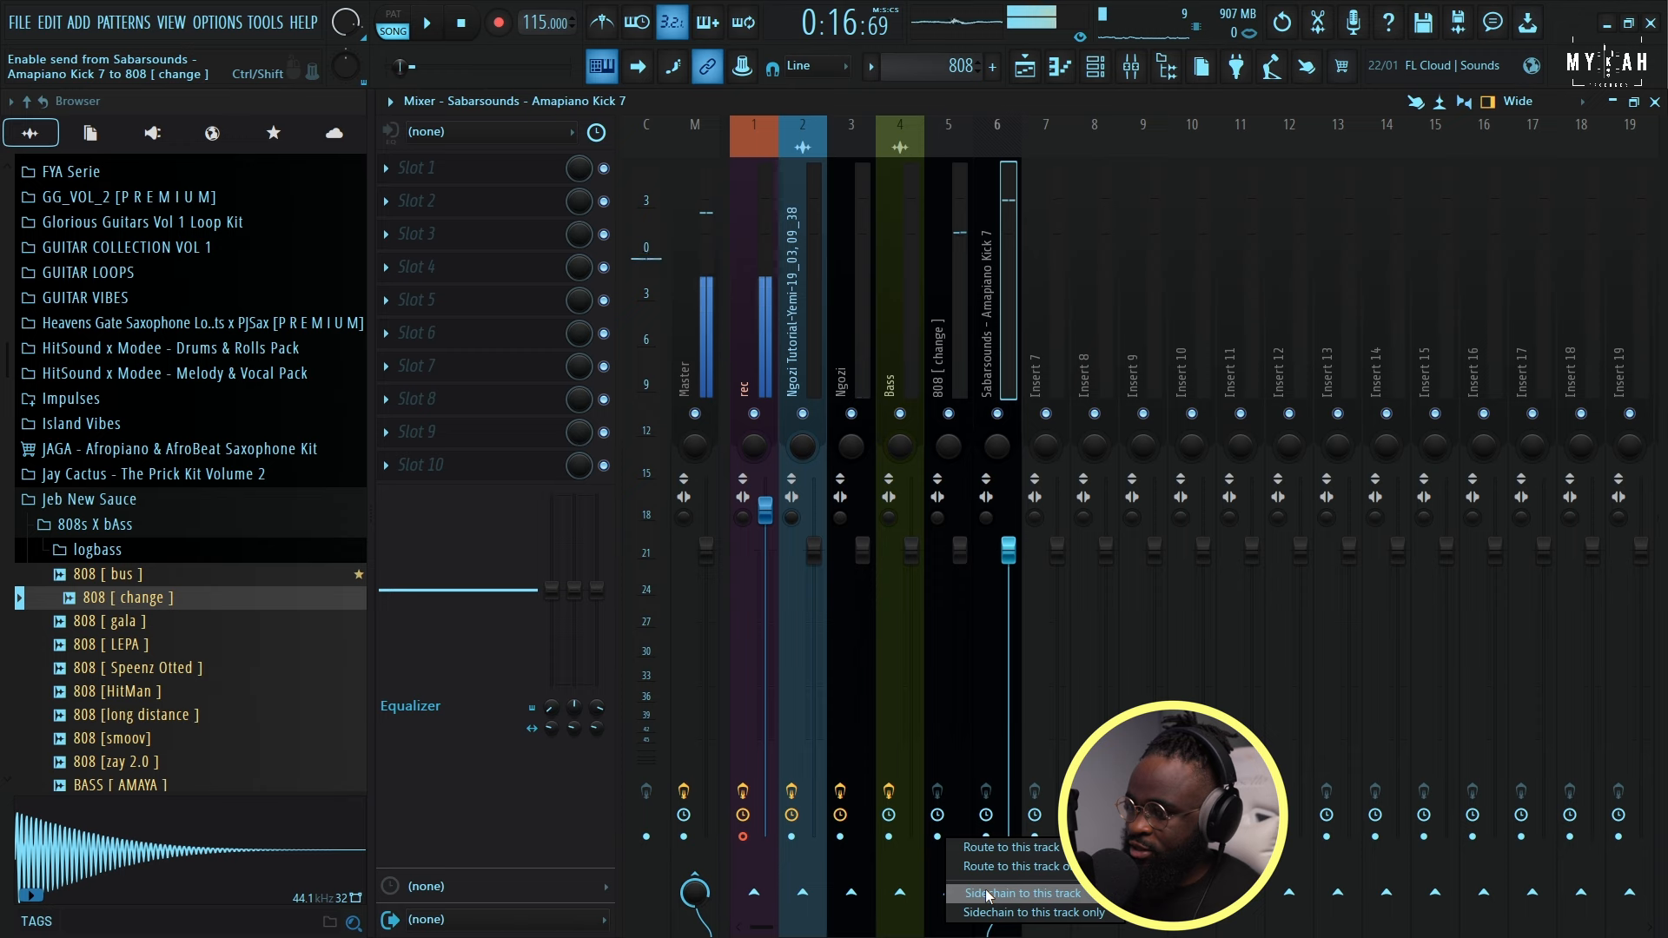
Insert Fruity Limiter in the 808 track's first effect slot, set it to COMP with sidechain input 1 and play the arrangement.
left_click(445, 171)
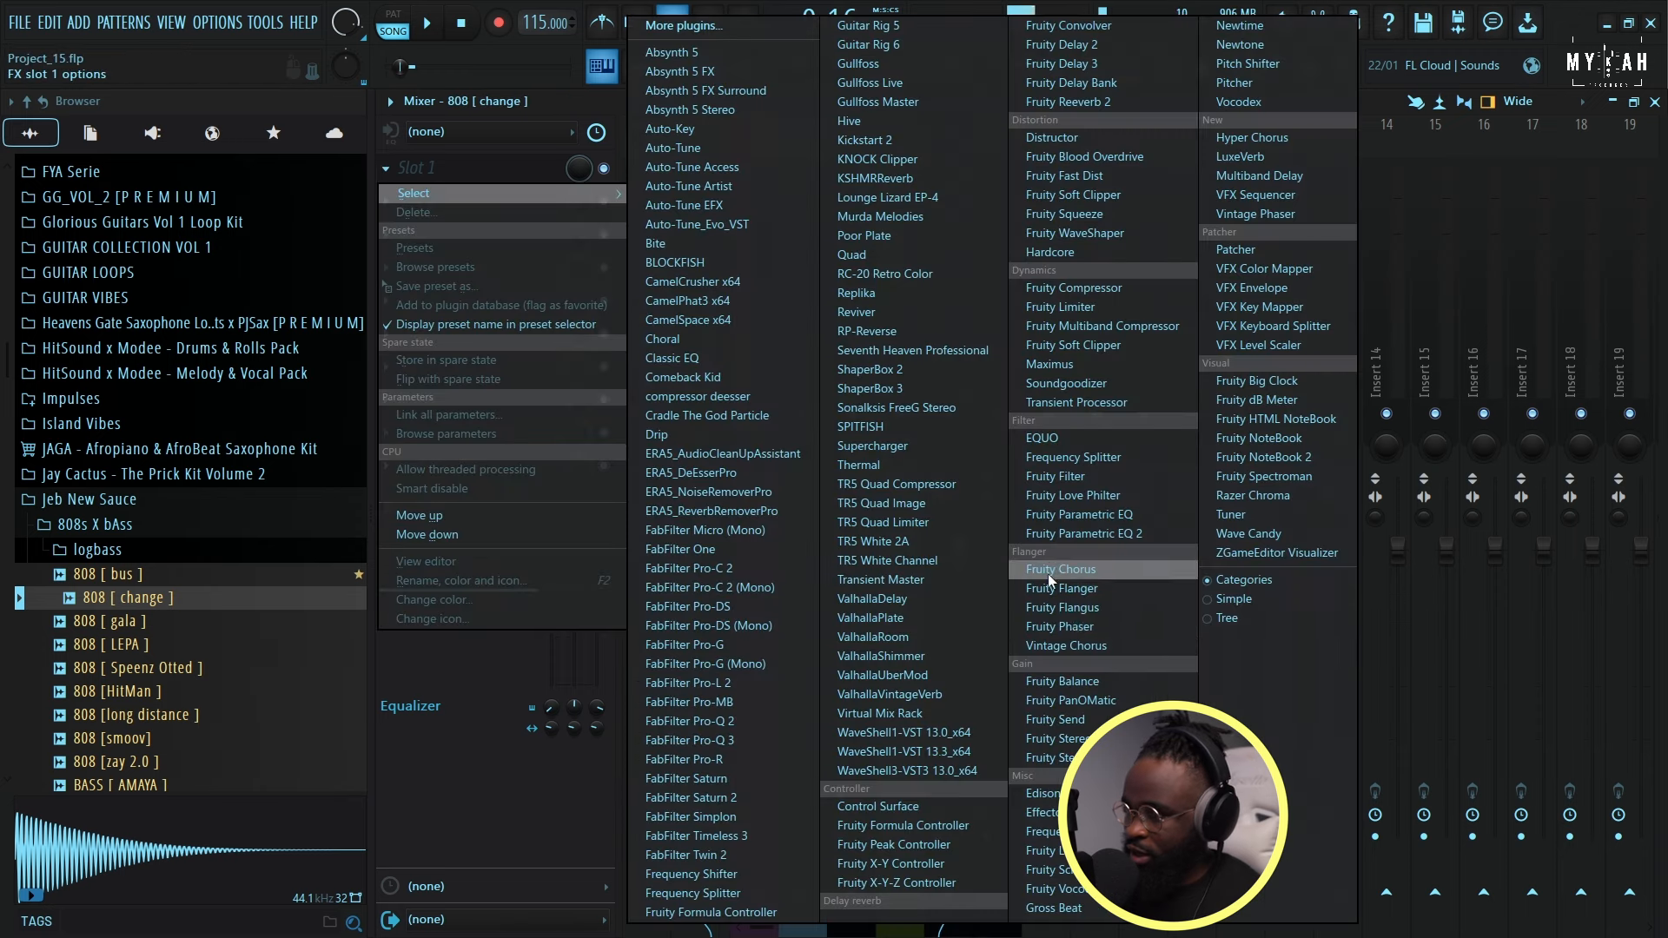
left_click(1062, 307)
left_click(686, 616)
key("space")
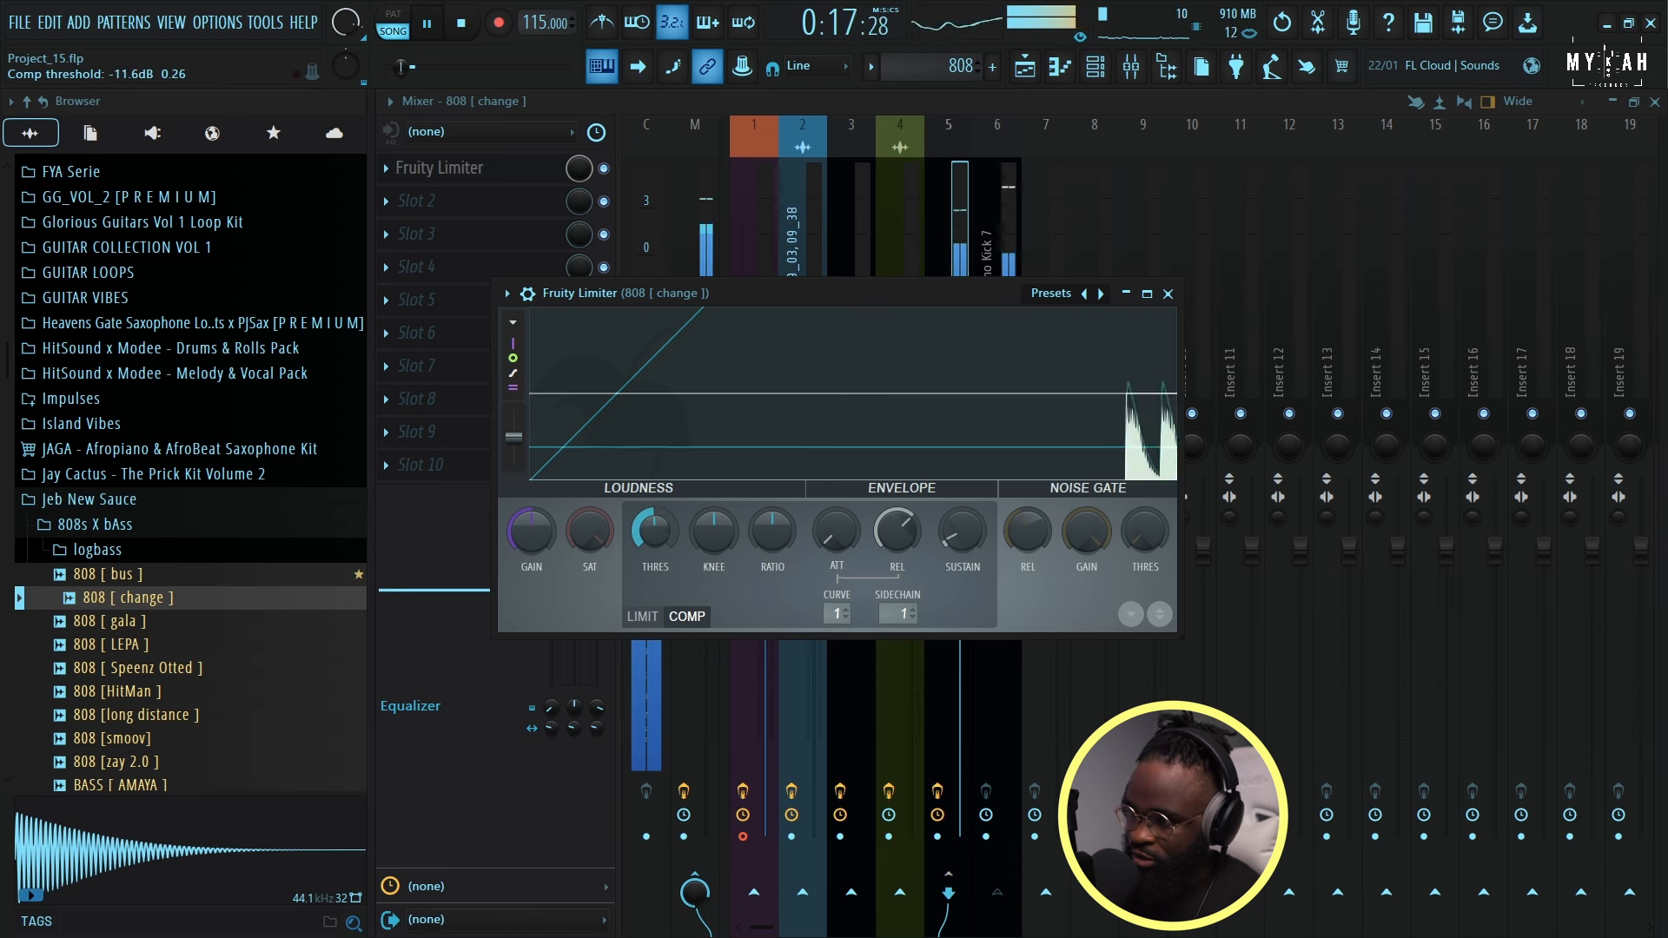
Raise the 808 compressor's ratio, lower its threshold and release, and adjust the gain while listening to the ducking.
left_click_drag(755, 531, 754, 504)
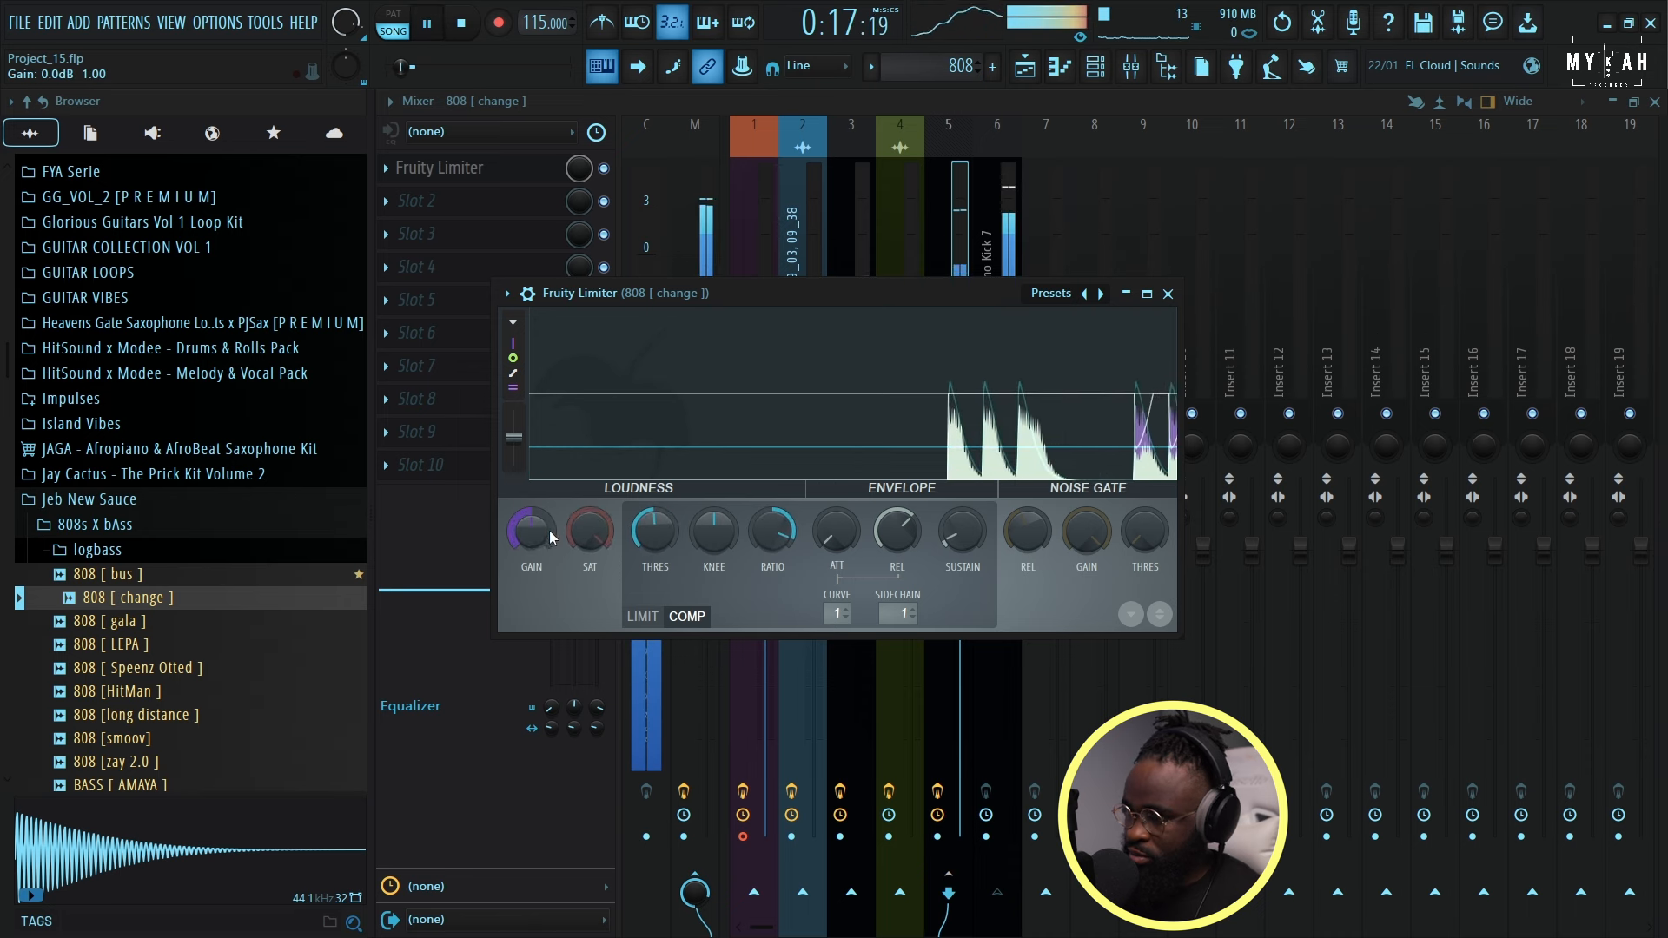
left_click_drag(655, 529, 655, 552)
key("space")
left_click_drag(531, 531, 531, 549)
left_click_drag(894, 540, 895, 556)
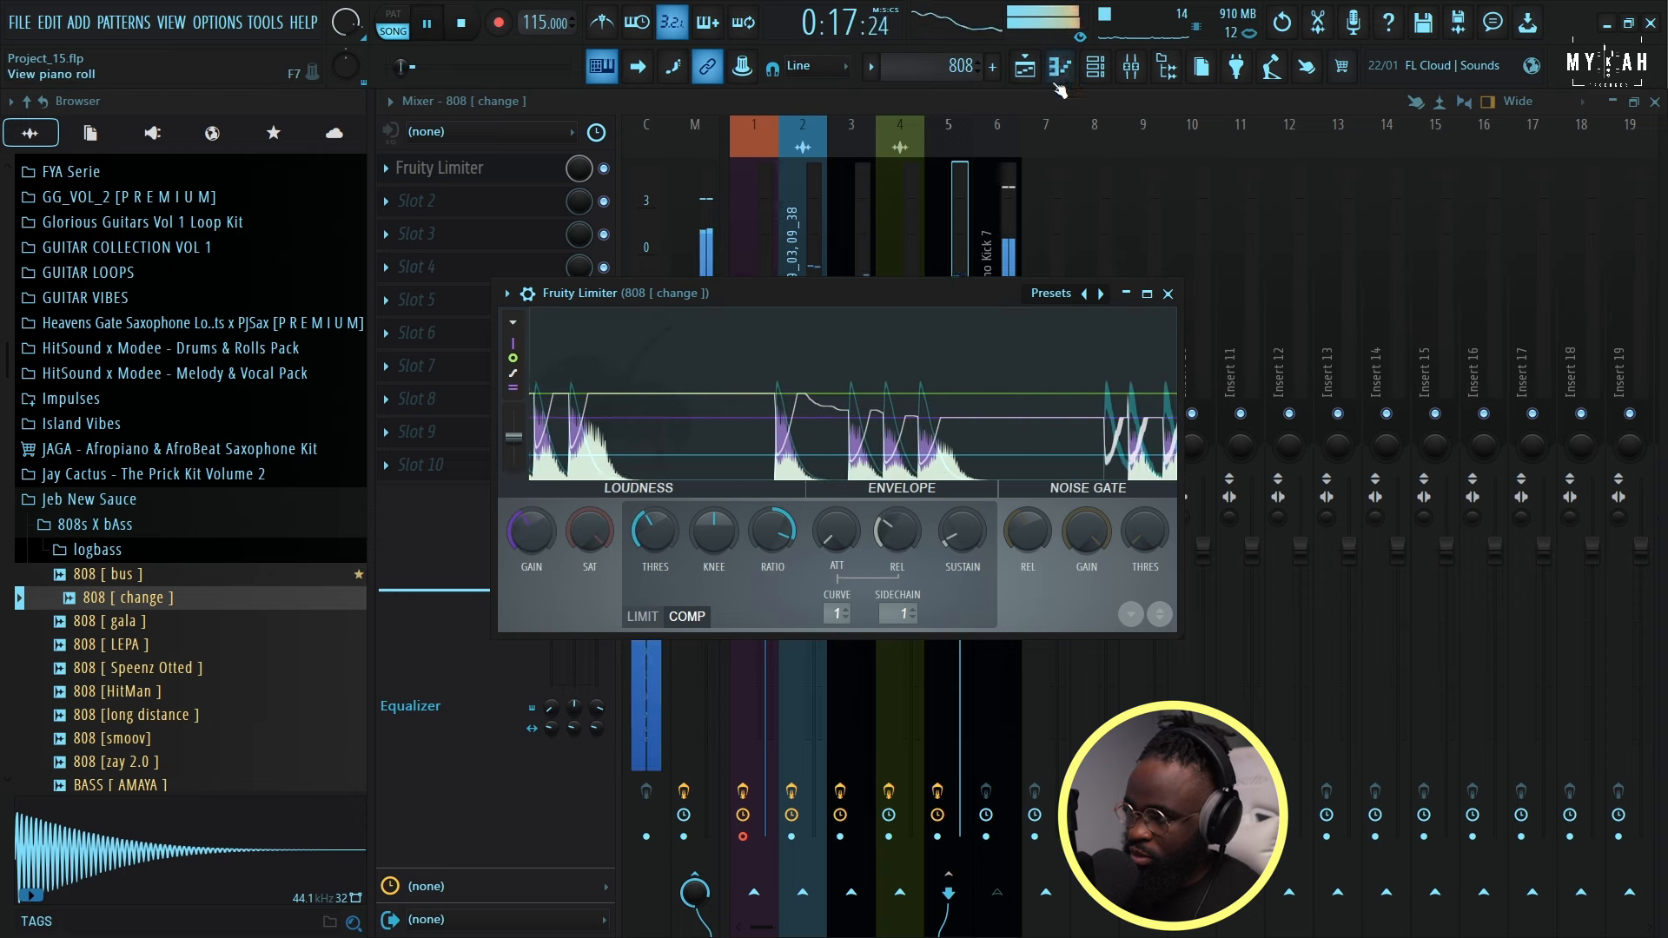
Add F#5 notes at steps 1, 4 and 7 of bar 3 in the 808 pattern, lengthening the third to four steps.
left_click_drag(1202, 463, 1199, 451)
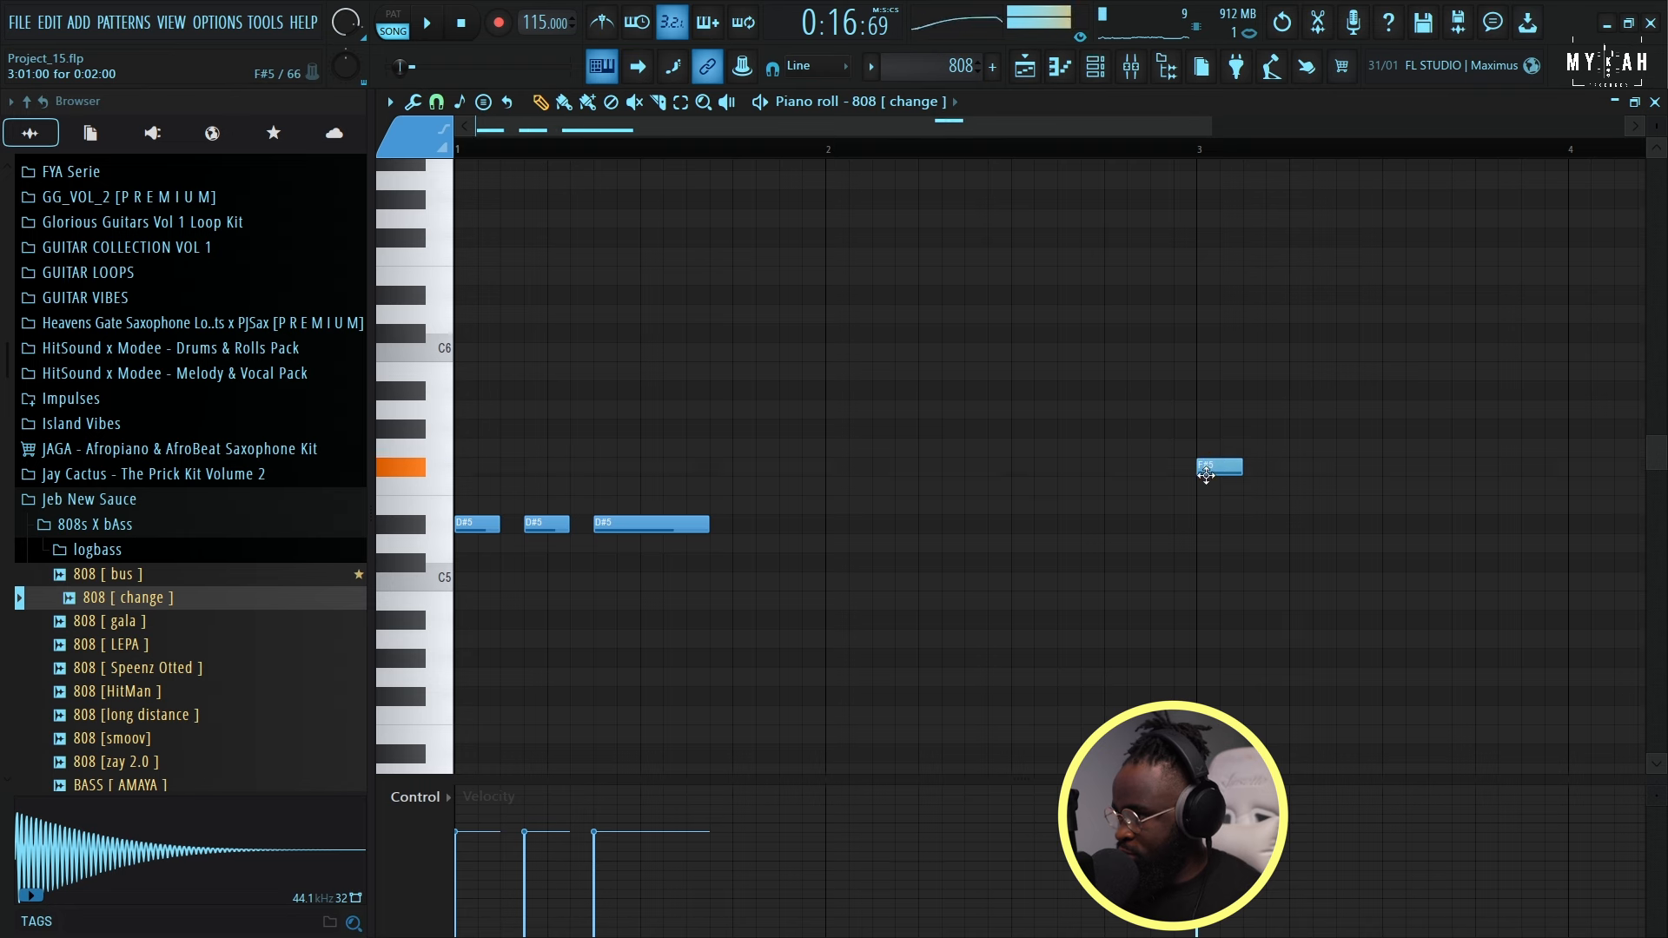
key("space")
left_click(1270, 468)
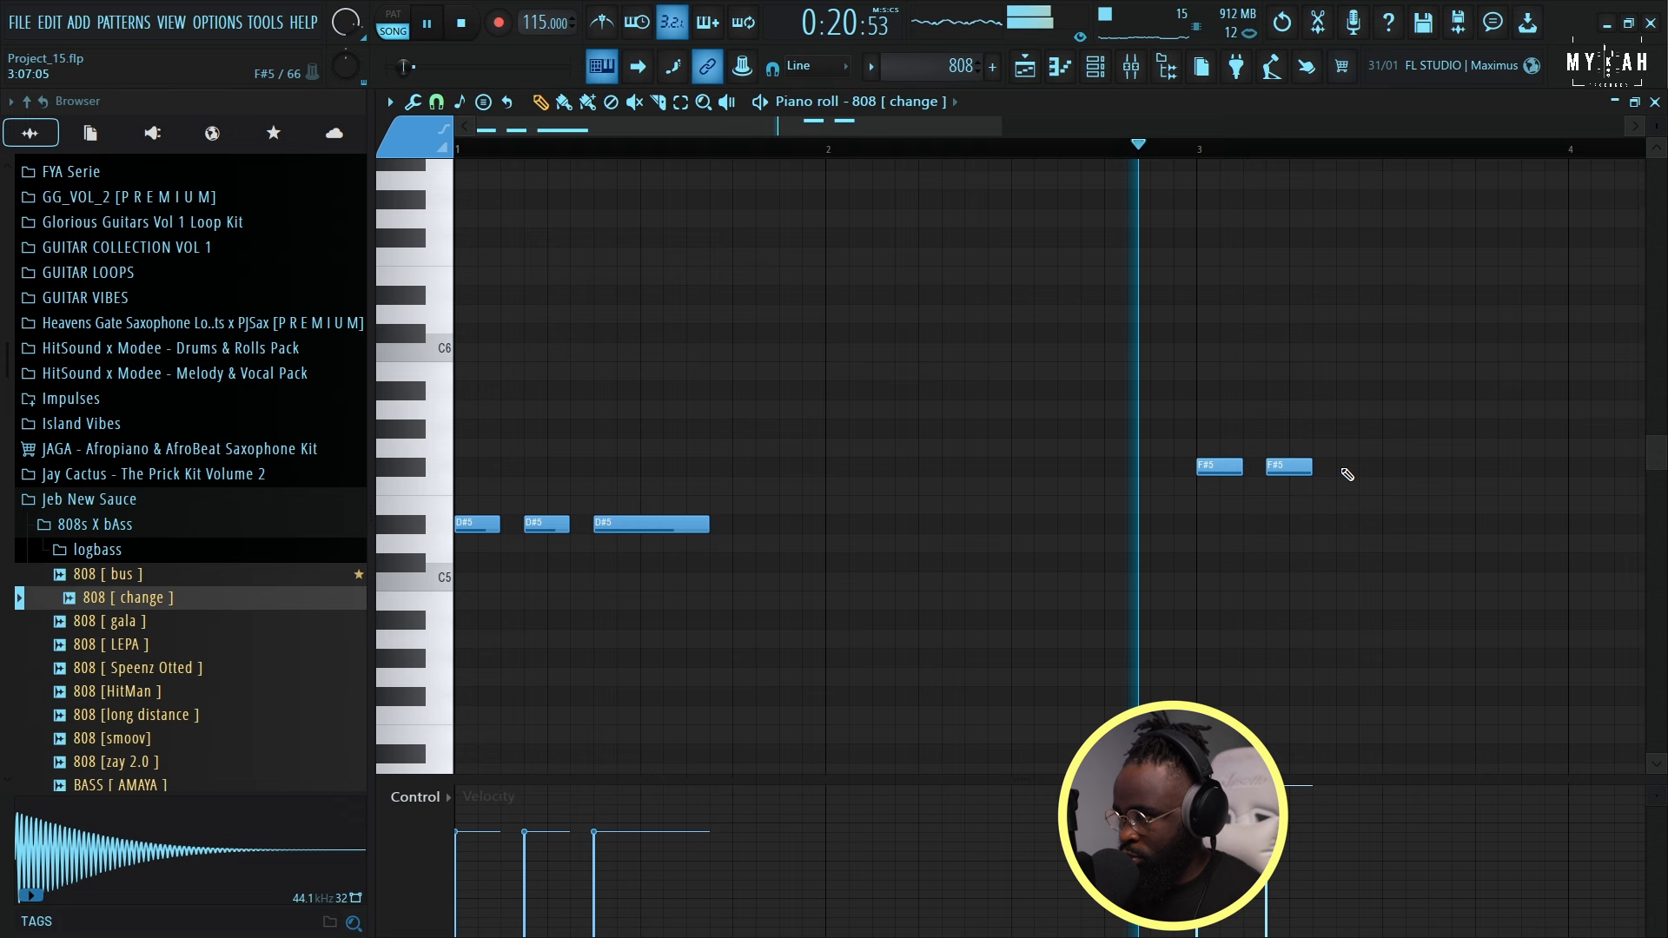
left_click(1343, 469)
left_click_drag(1380, 469, 1428, 472)
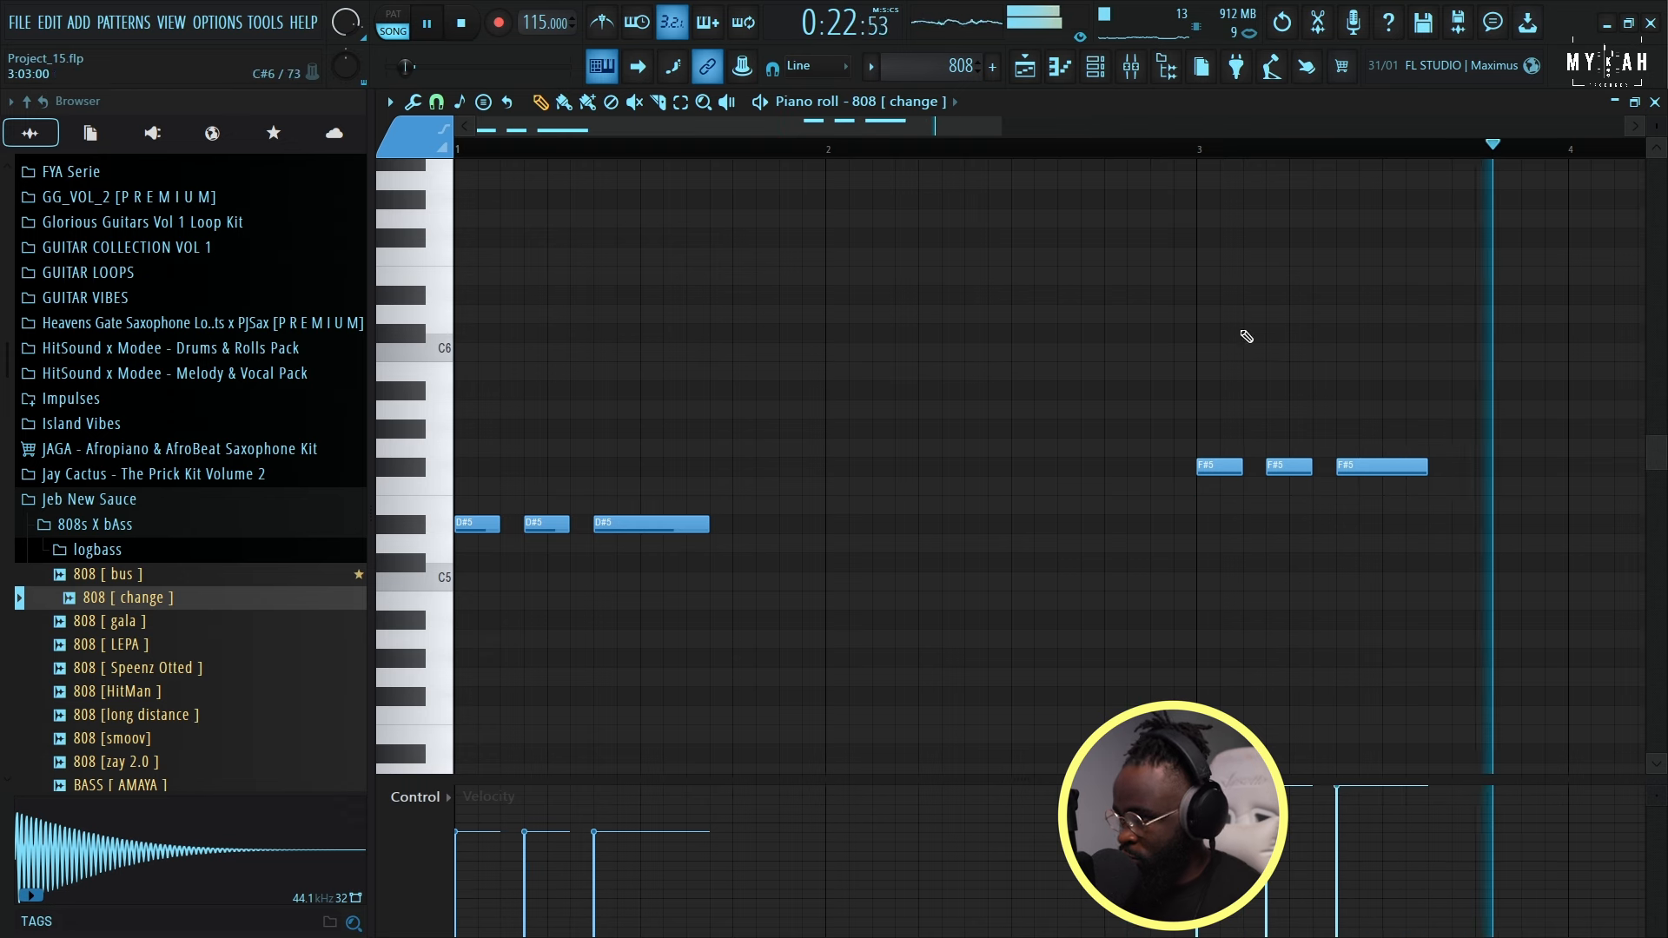
Add a C#5 note at step 15 of bar 2 and an A#5 note at step 15 of bar 4, and scale the 808 note levels.
scroll(1276, 360, "down", 3)
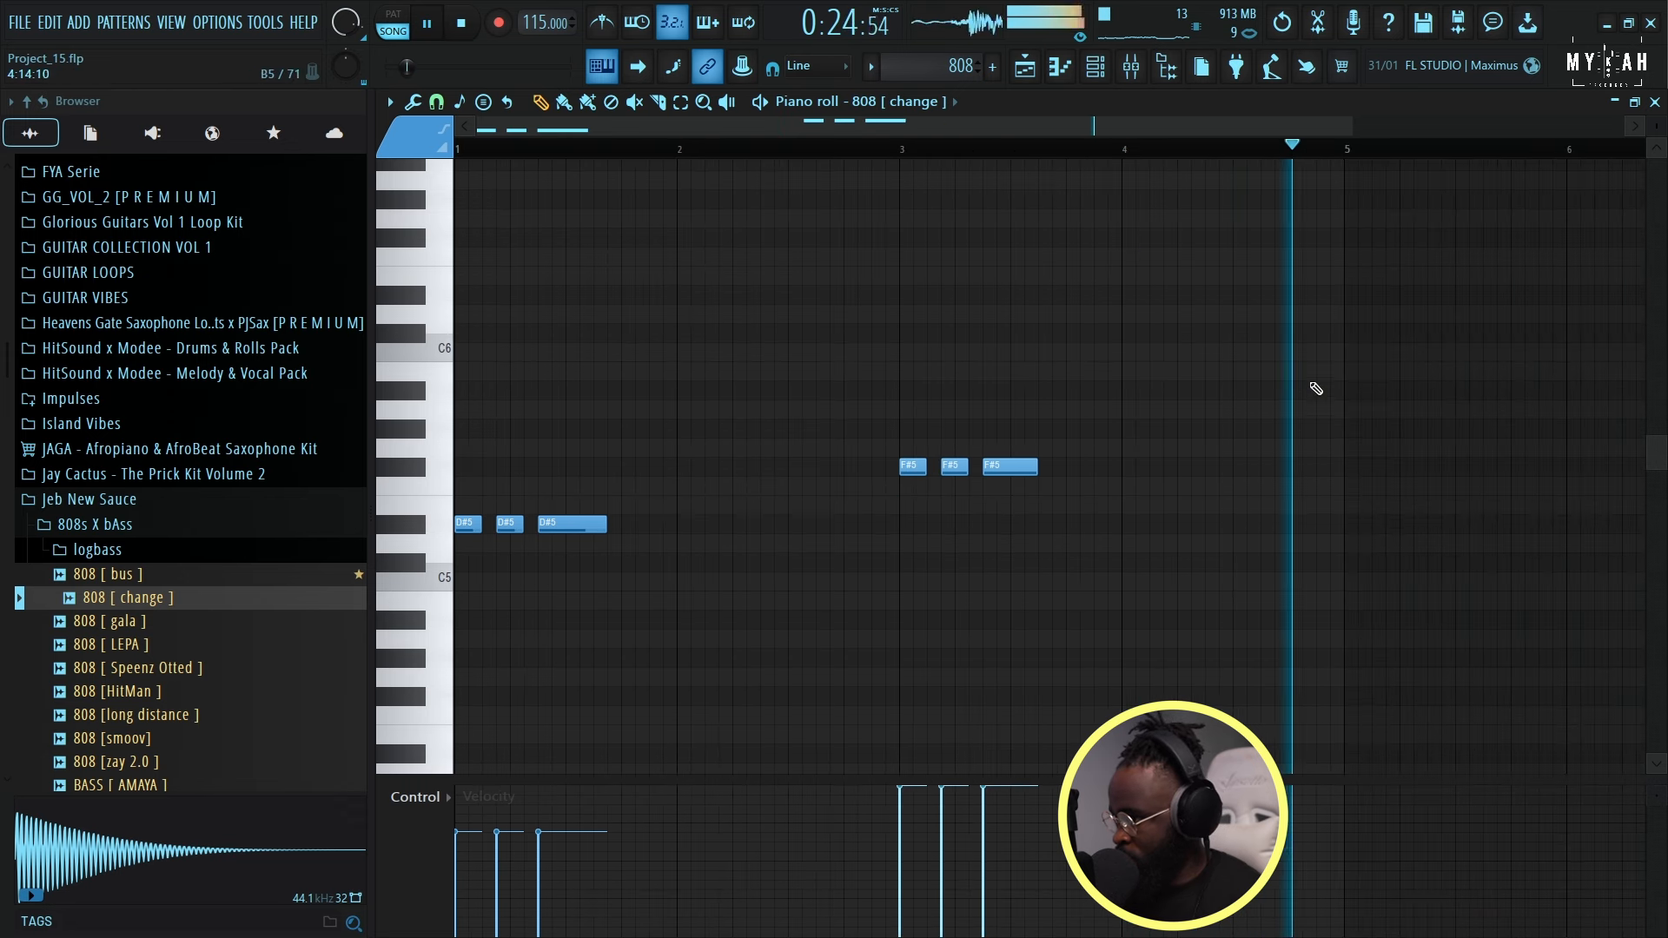
key("space")
left_click_drag(1308, 390, 1341, 394)
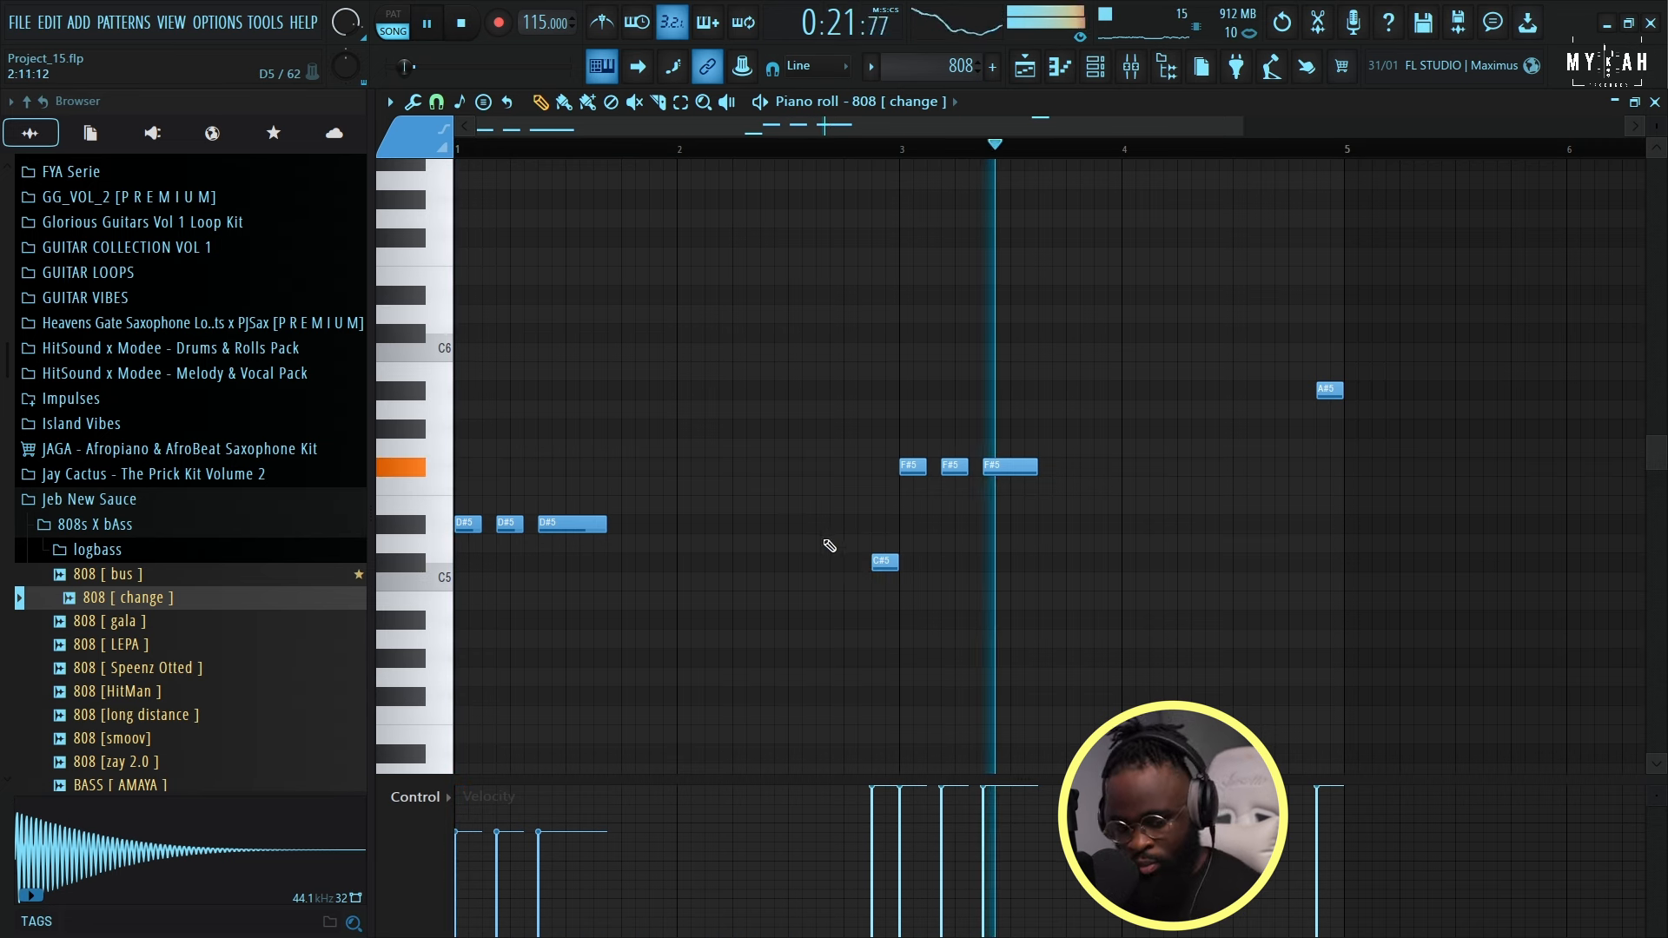
key("alt+x")
left_click_drag(902, 415, 903, 387)
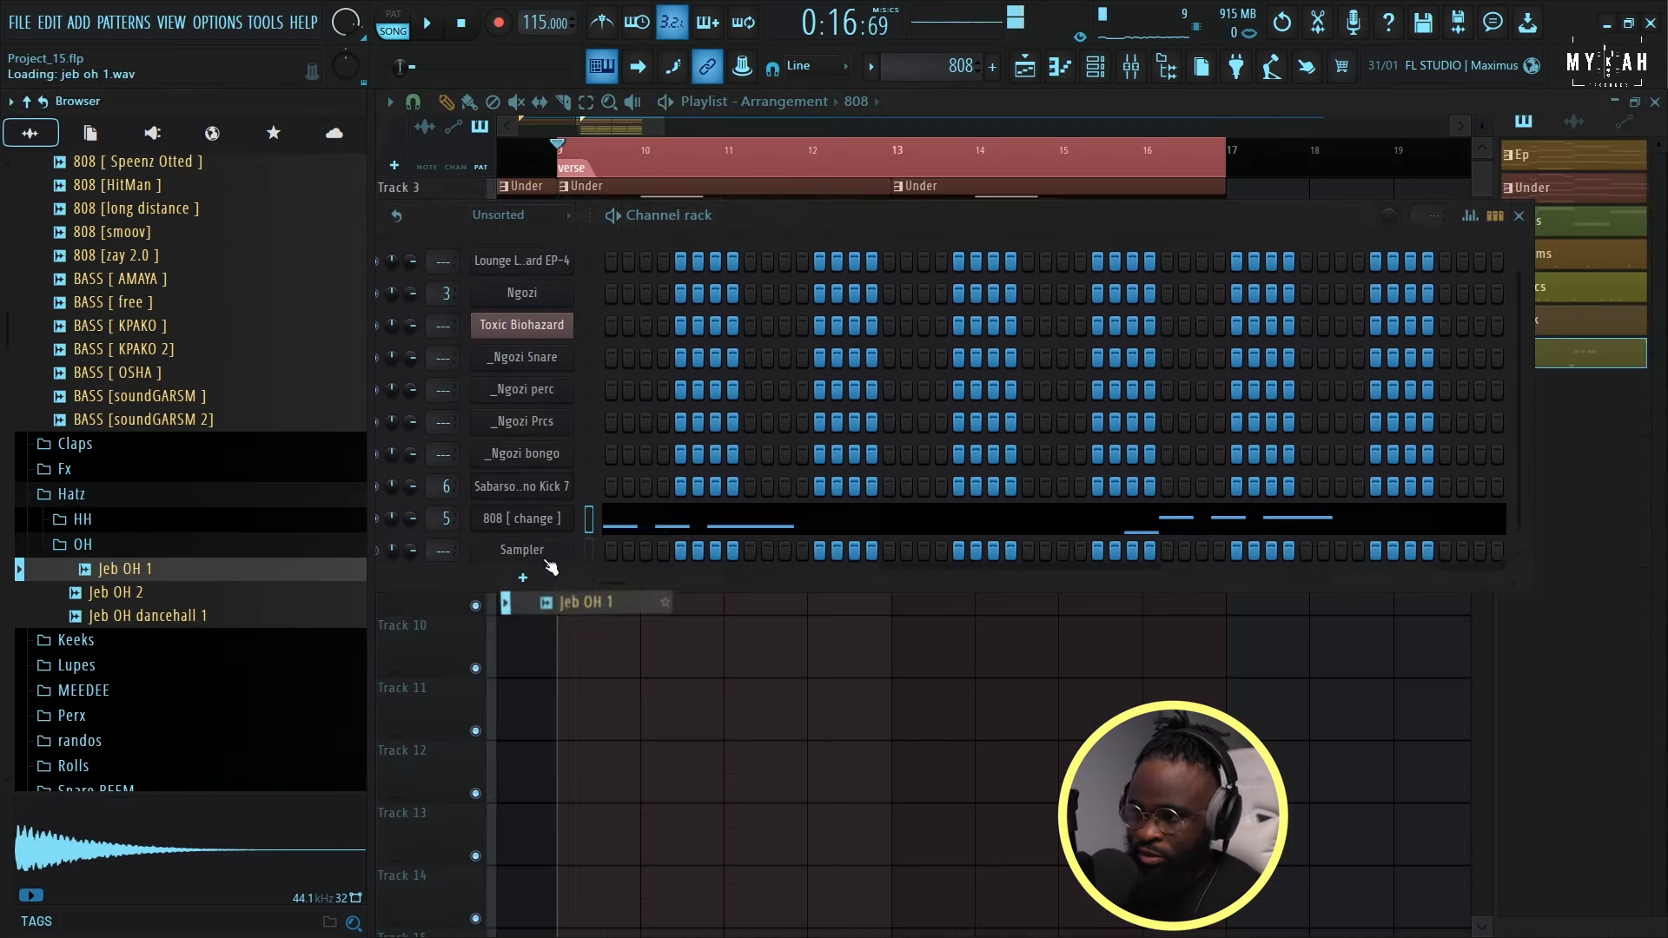
Name the new pattern for the Jeb OH 1 open-hat sample Hat and give it a red colour.
left_click(873, 70)
left_click(964, 99)
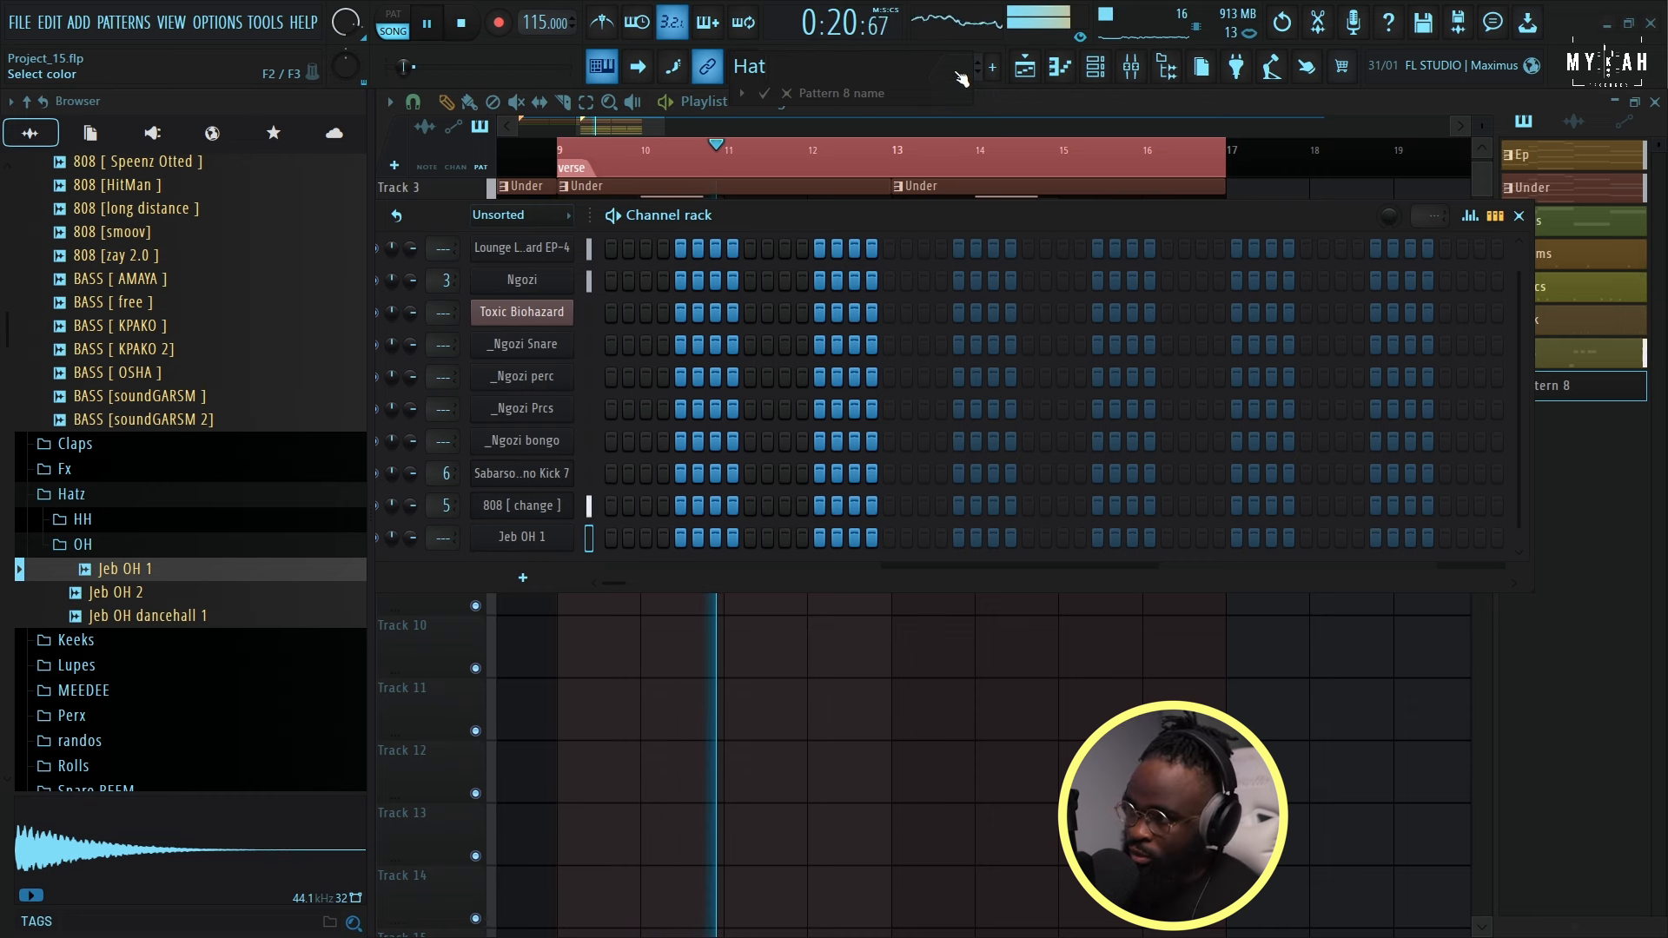
left_click(958, 76)
left_click(1028, 285)
key("Return")
key("Return")
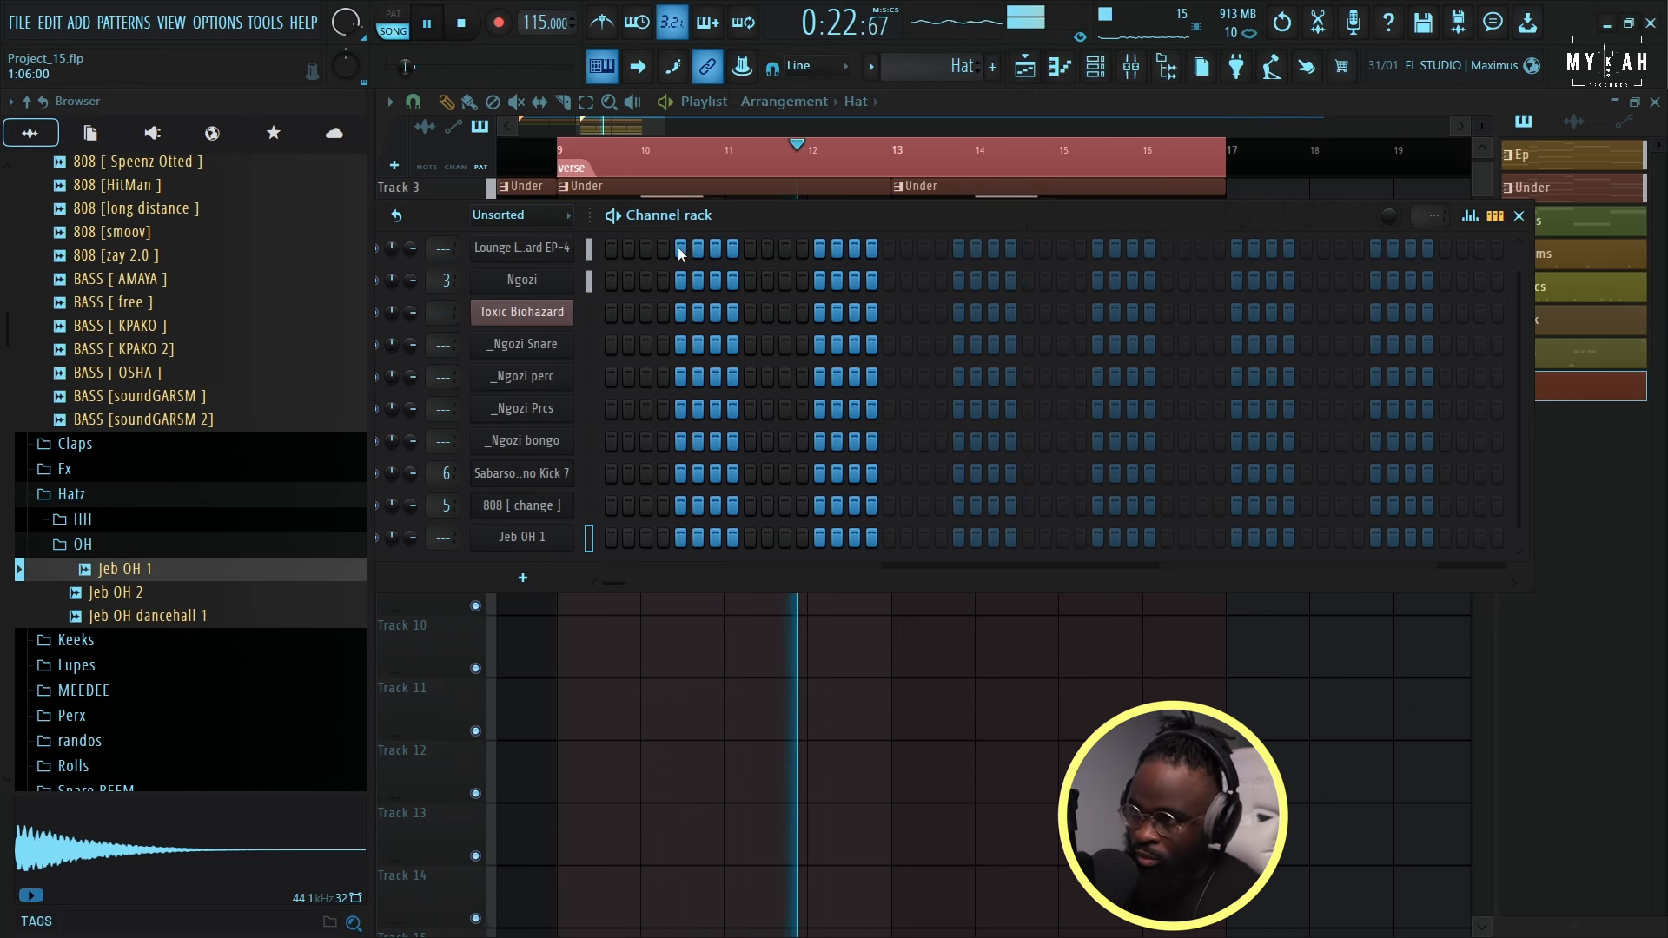
Place a Hat clip on Track 9 at bar 9 and open the piano roll of Jeb OH 1.
left_click(1025, 67)
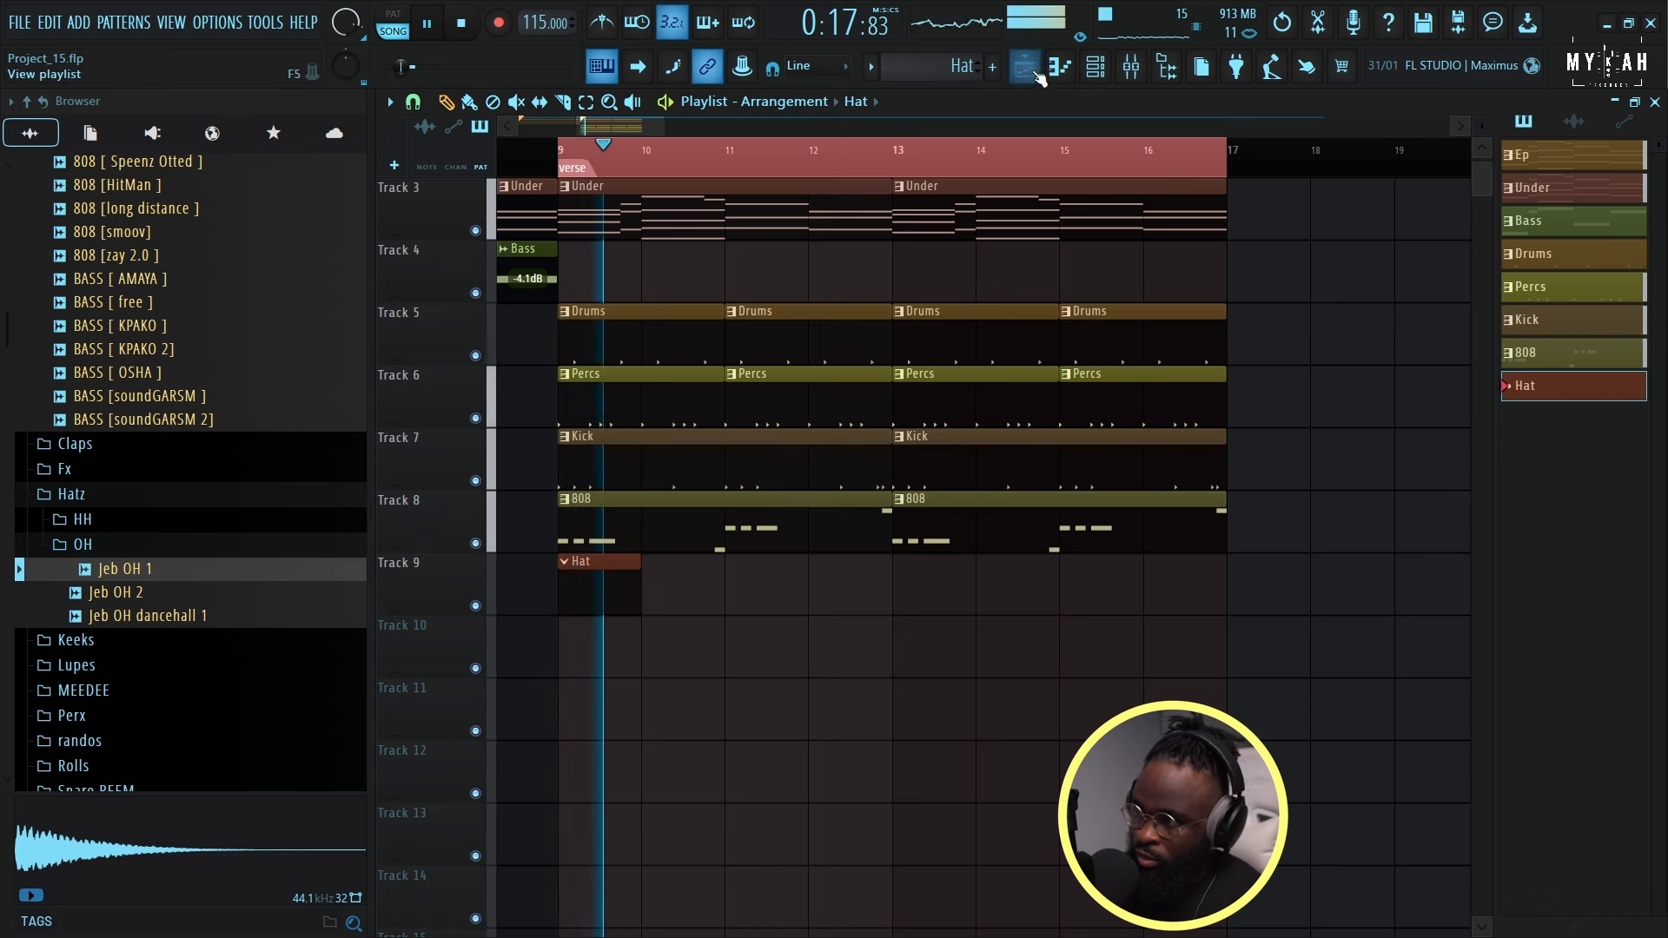
left_click(1060, 68)
key("space")
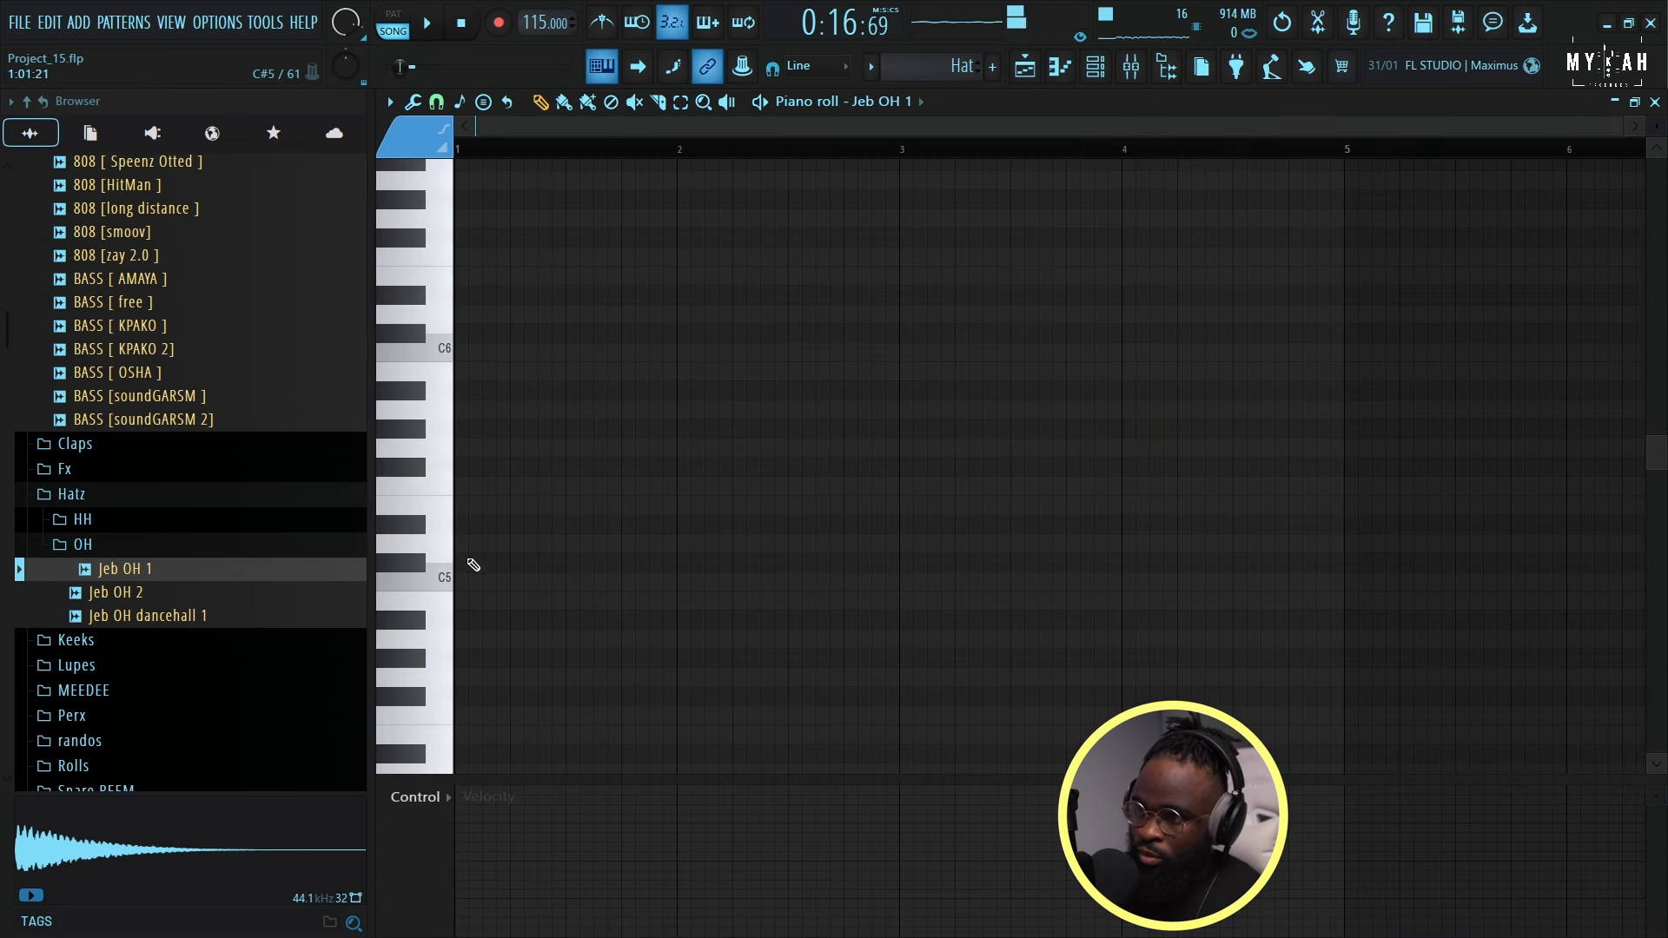
Add C5 hat notes at step 3 of bars 1 and 2, lower the velocity to about 50% and play the pattern back.
key("space")
left_click_drag(487, 817, 487, 861)
key("space")
key("space")
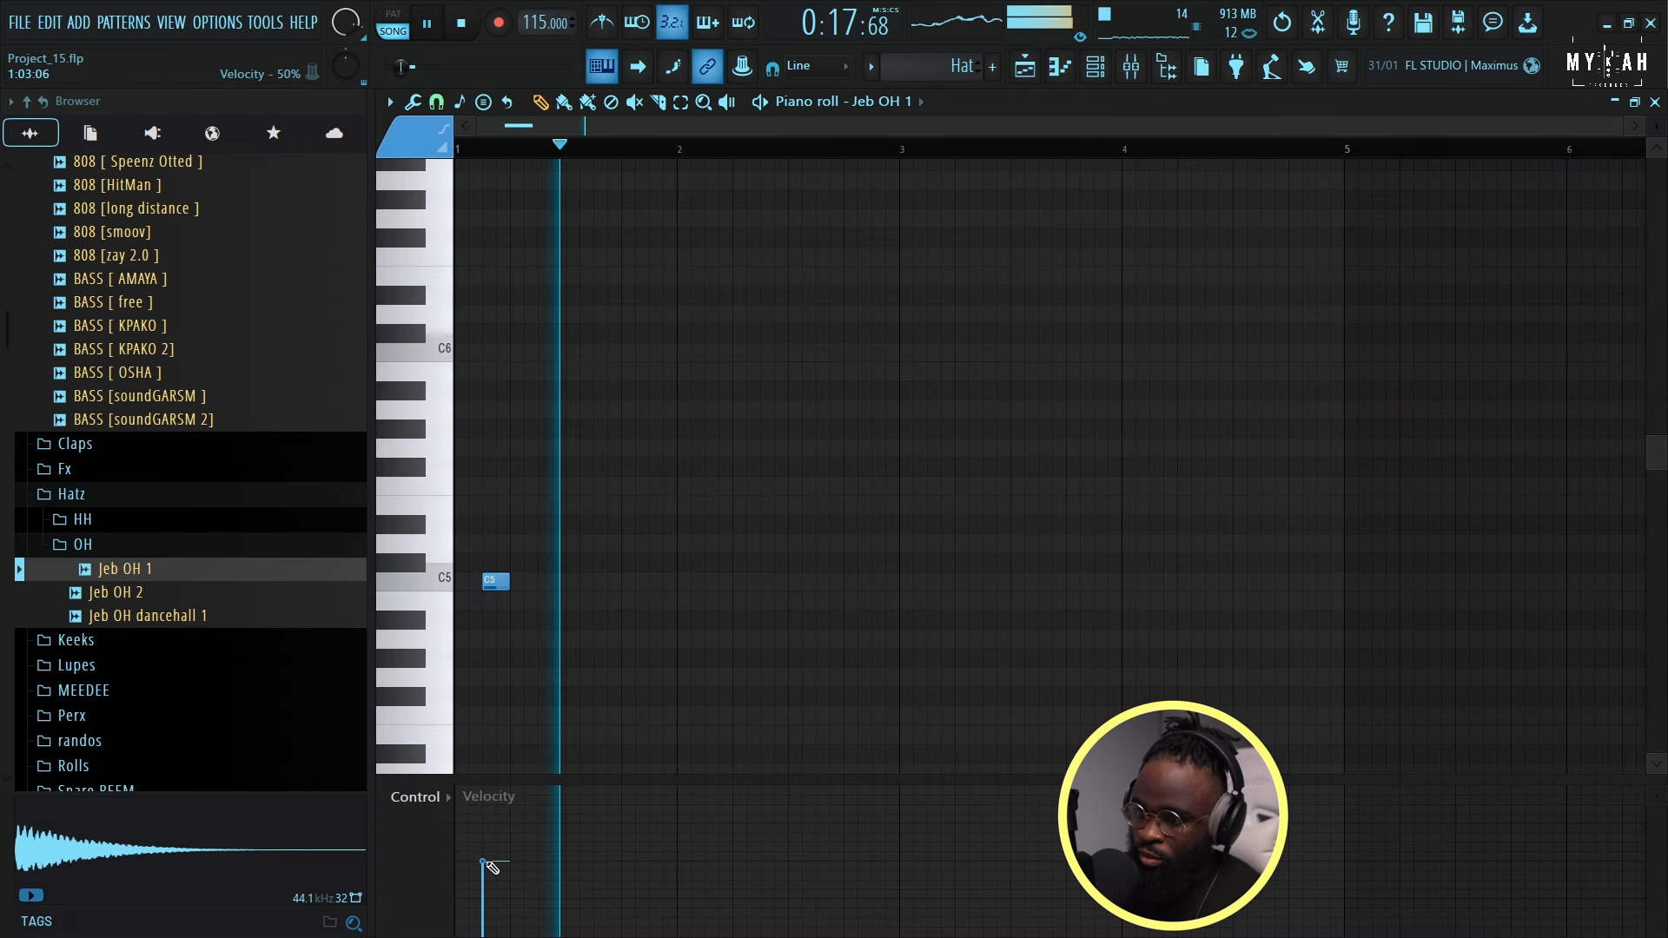
left_click(698, 587)
key("space")
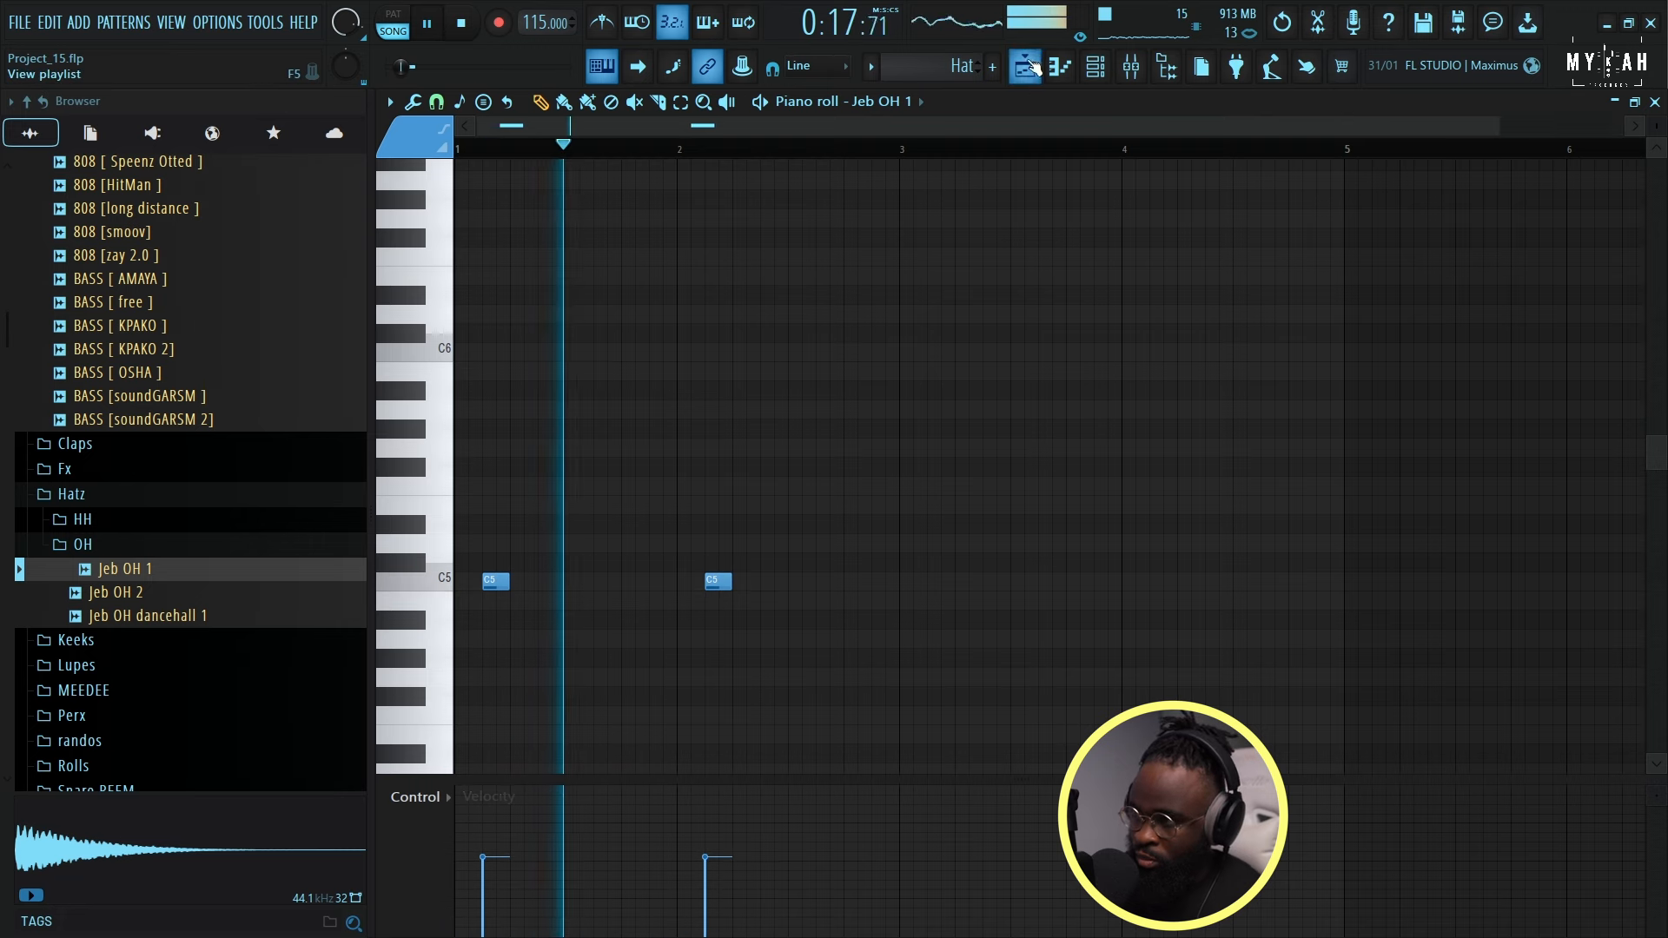
key("F5")
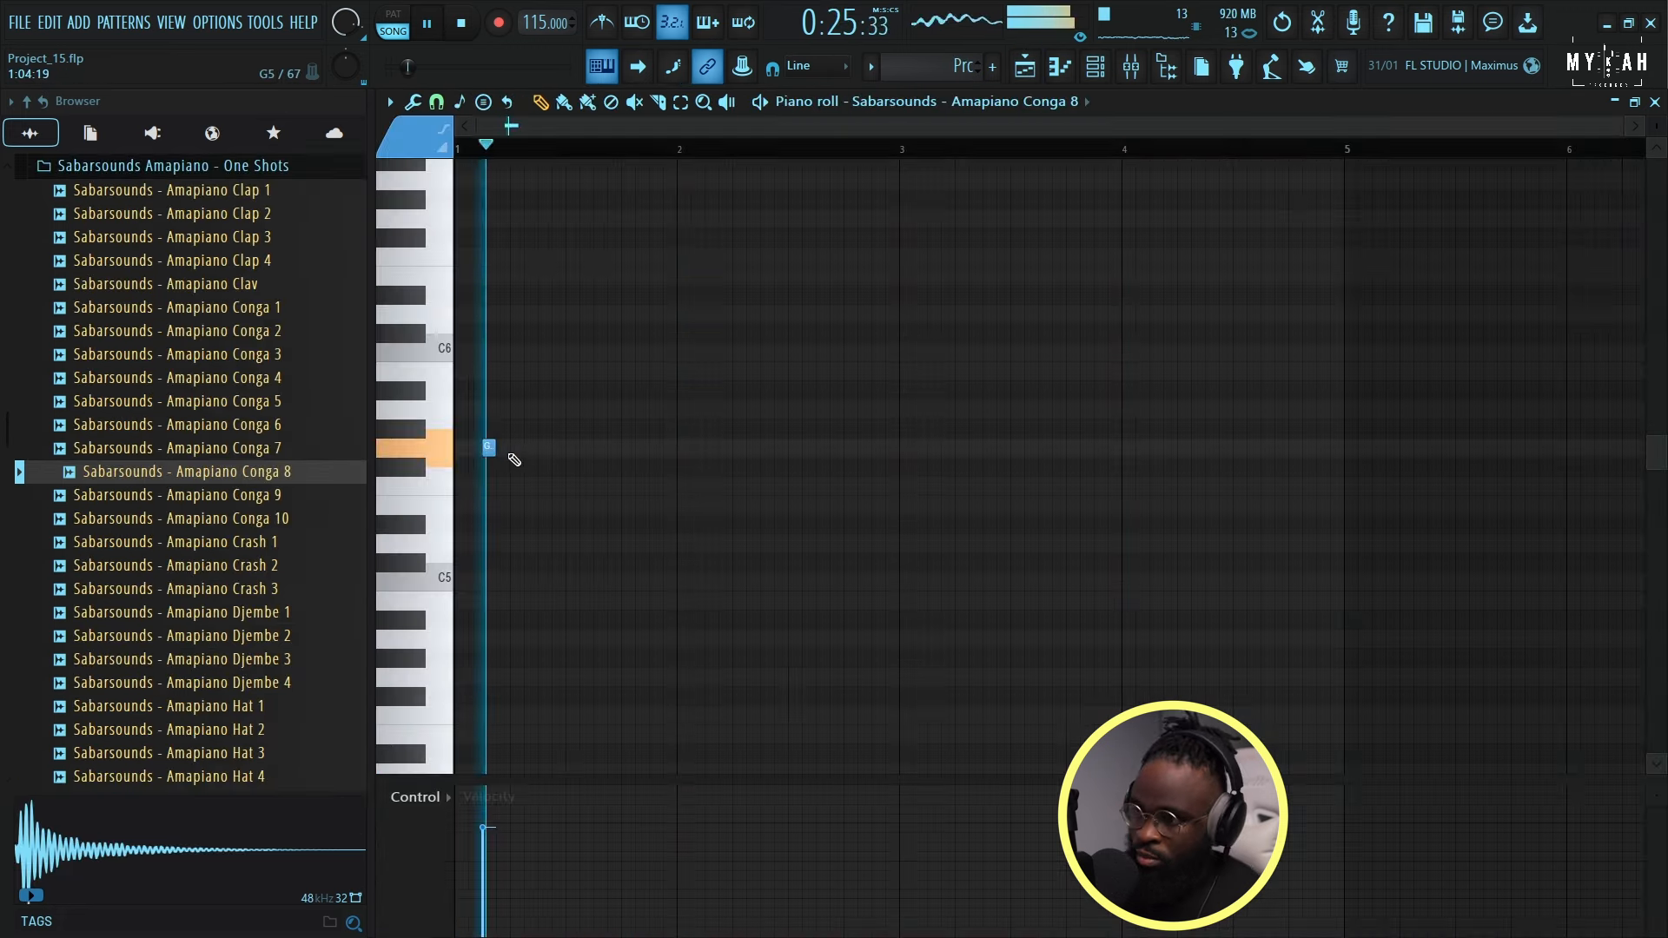
Add G5 conga notes at steps 3 and 6 of bars 1 and 3 in the Prc pattern.
left_click(541, 450)
right_click(518, 452)
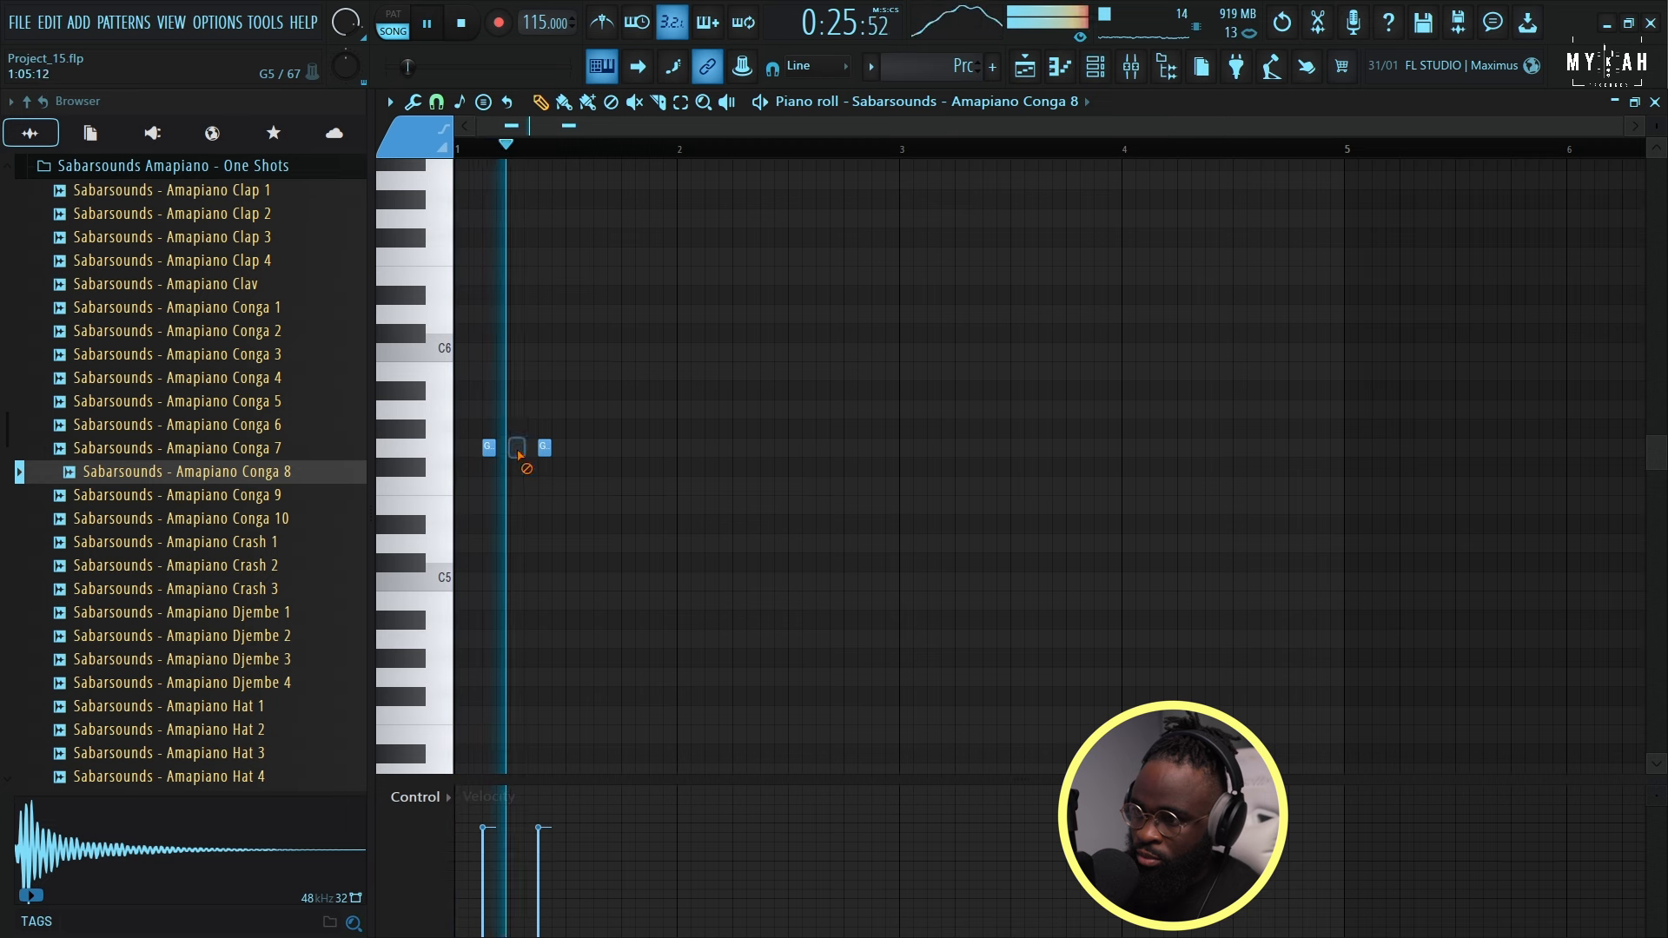
key("space")
right_click(544, 448)
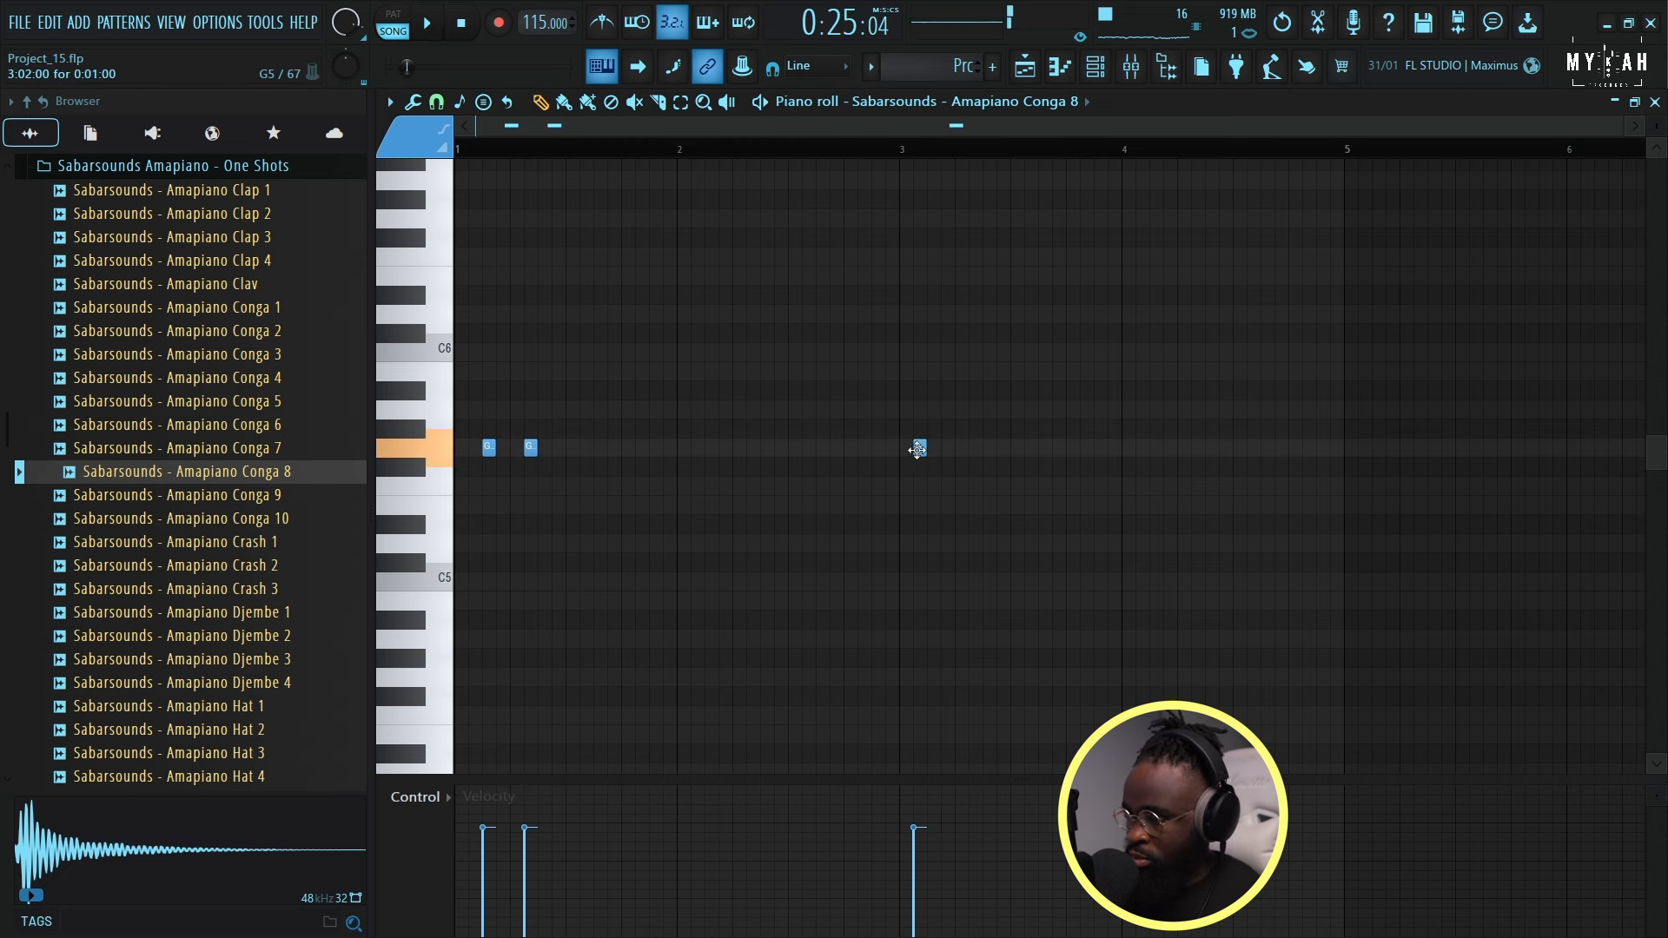
left_click(973, 448)
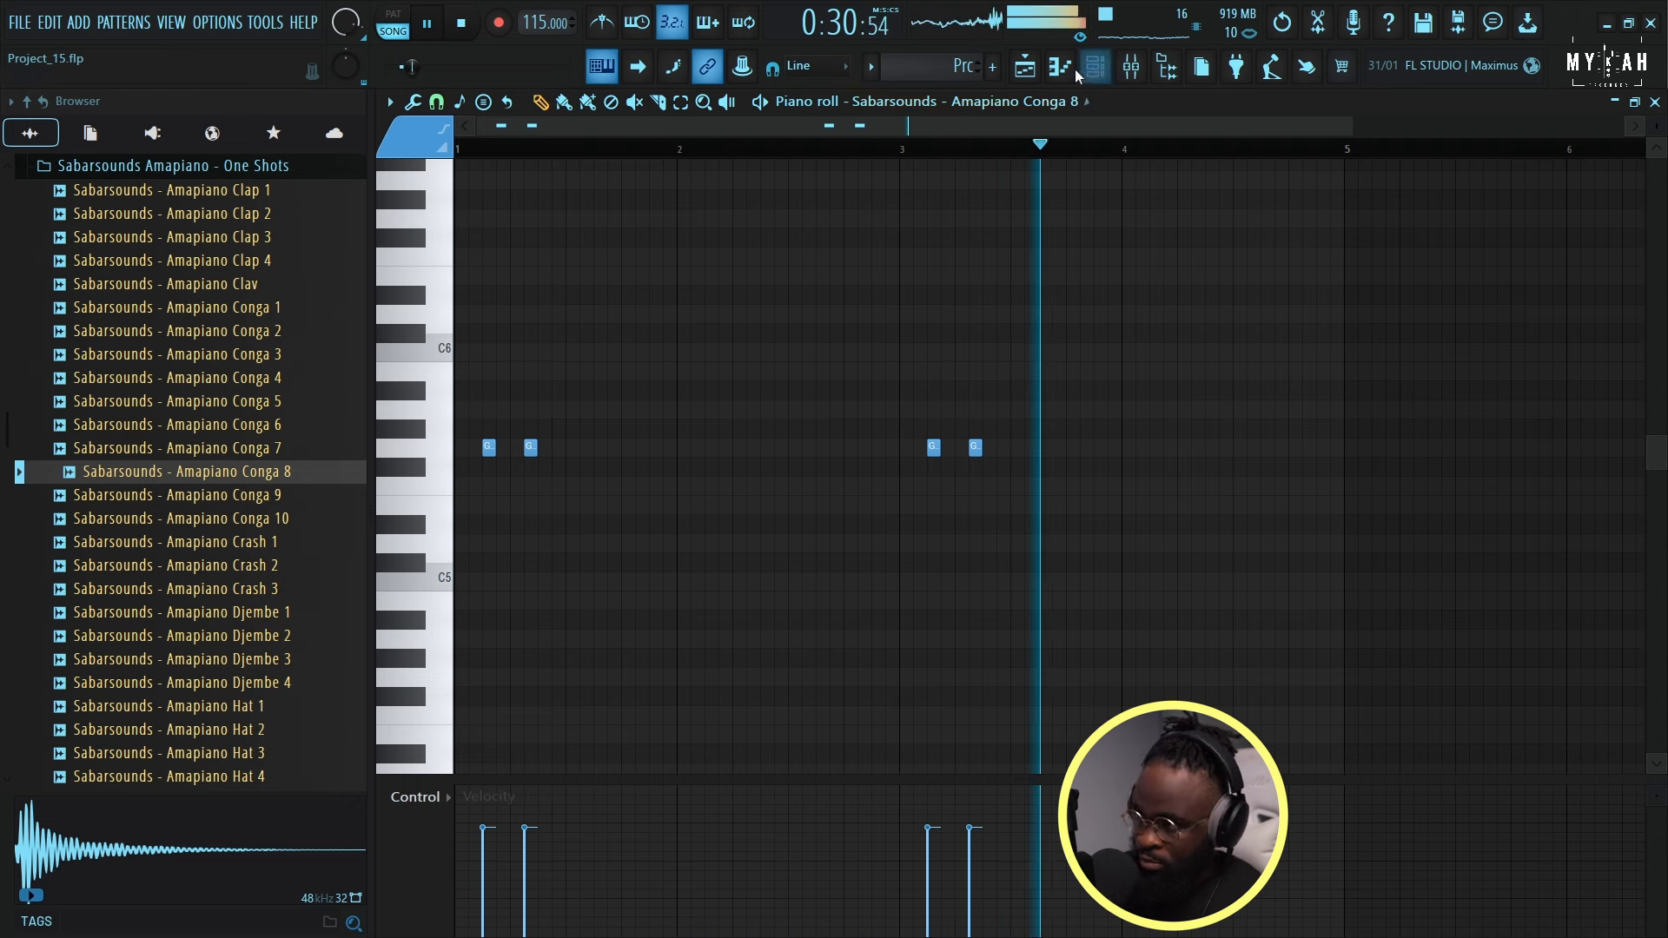
Place the Prc clip on Track 11 over bars 13 to 16 and play the arrangement back.
left_click(1041, 69)
left_click_drag(1100, 515, 1134, 514)
scroll(967, 421, "up", 3)
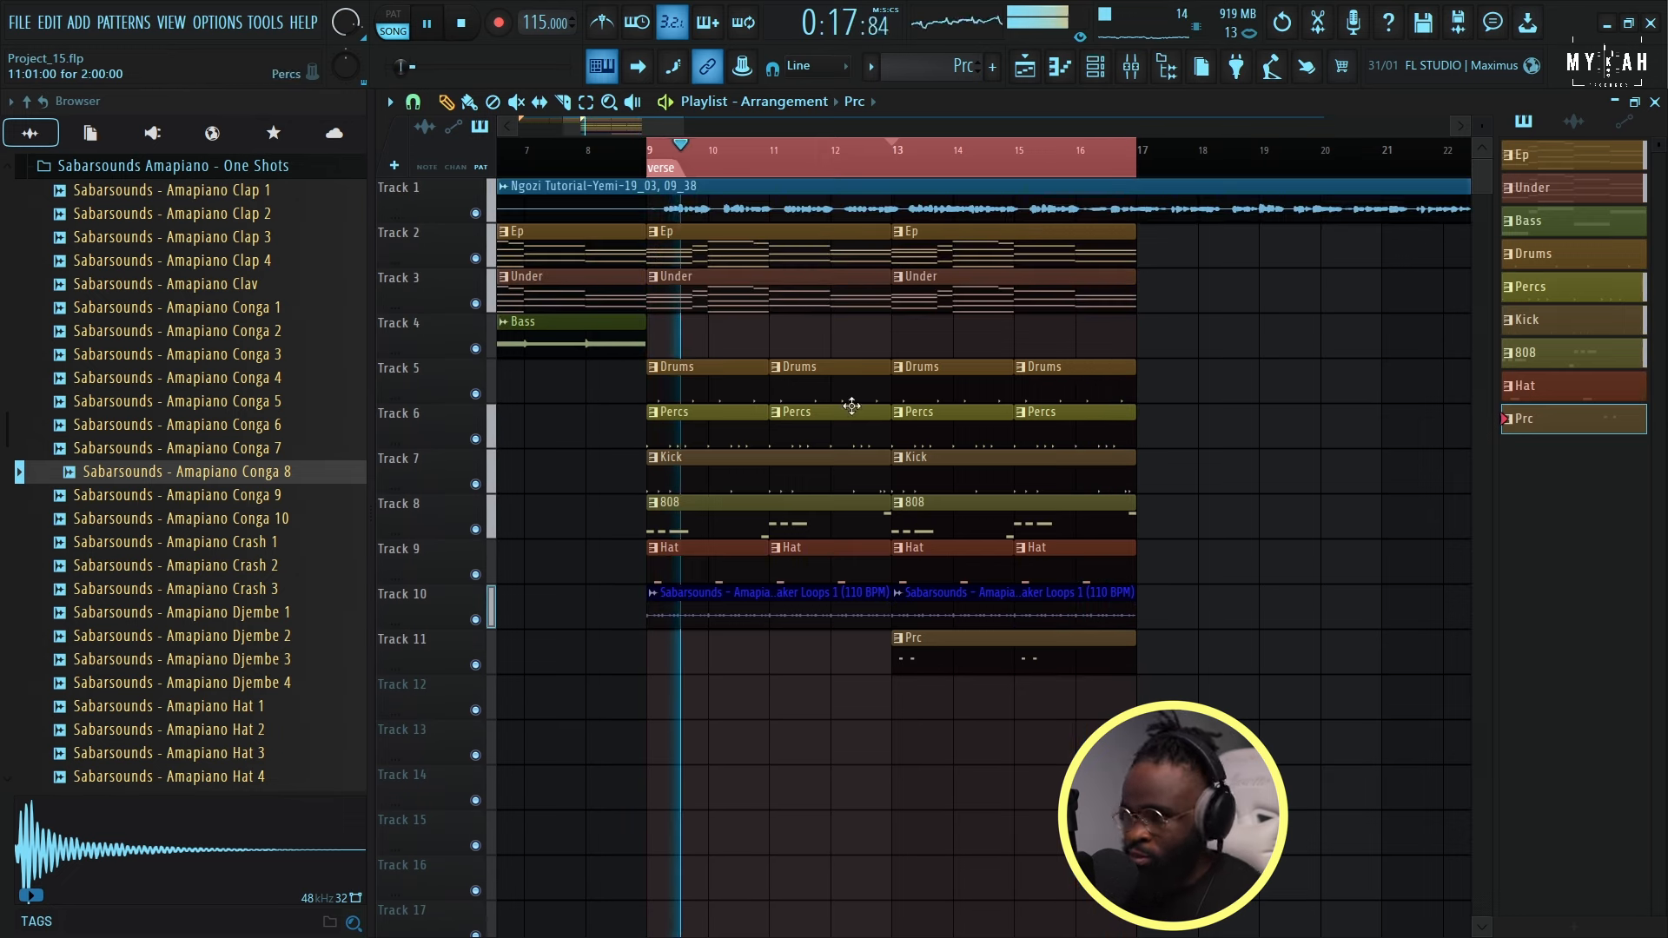
scroll(847, 404, "down", 2)
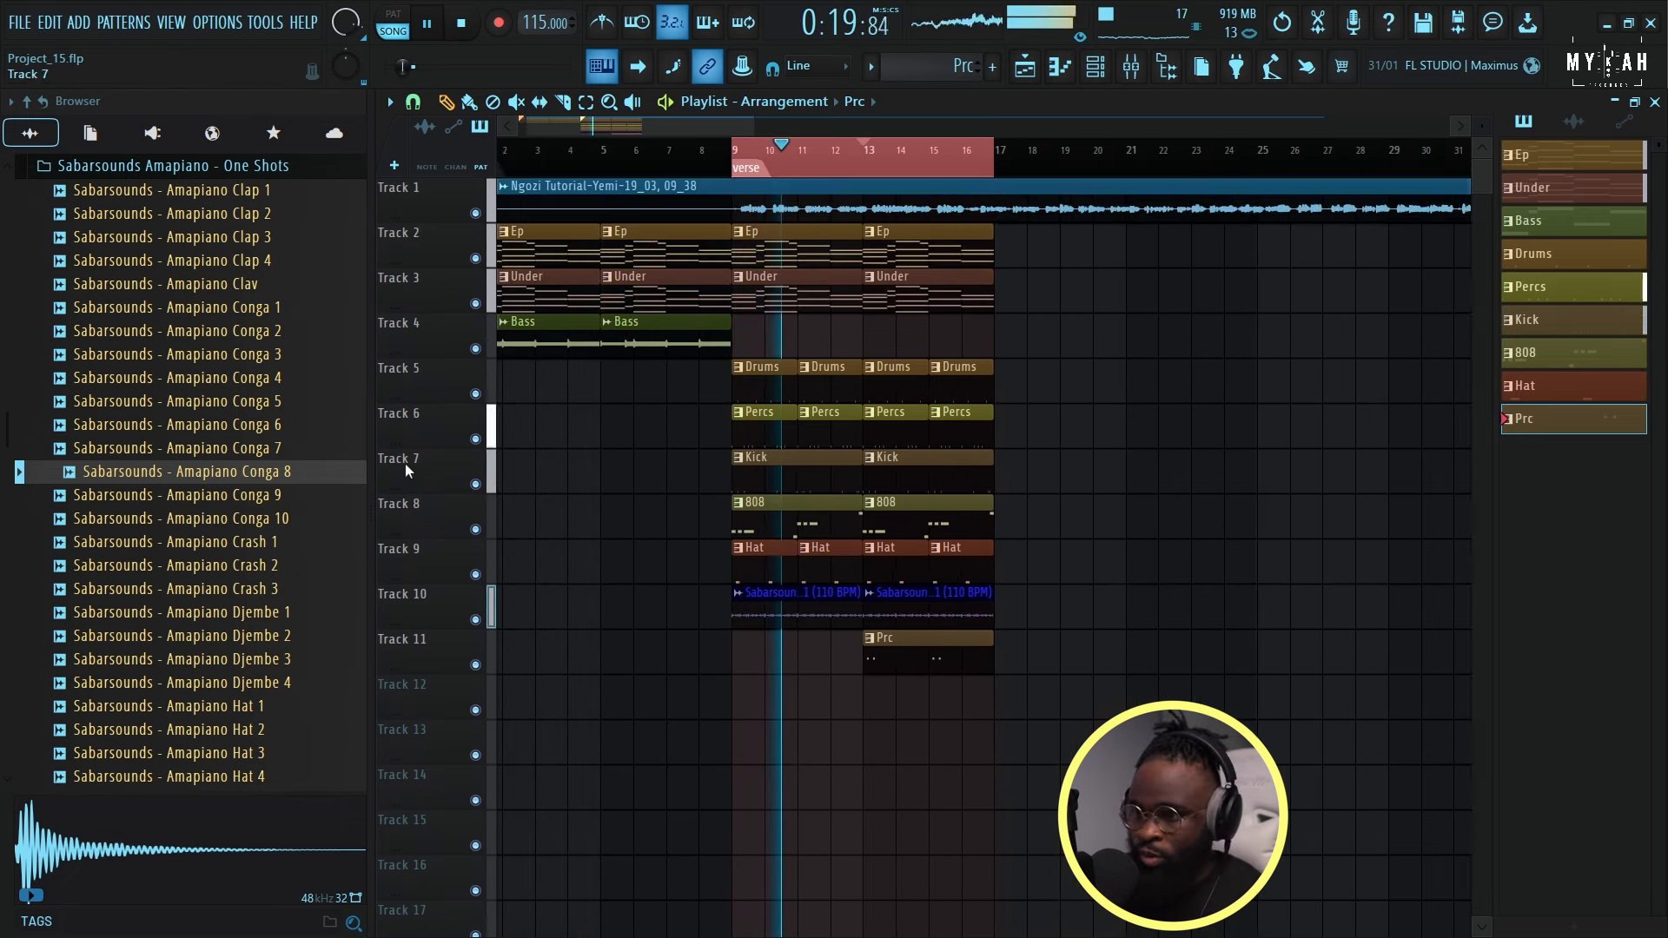
Add the Gbana Shakers_114 loop on Track 12 and duplicate the verse clips on Tracks 2 to 12 into bars 17 to 24.
scroll(231, 465, "up", 15)
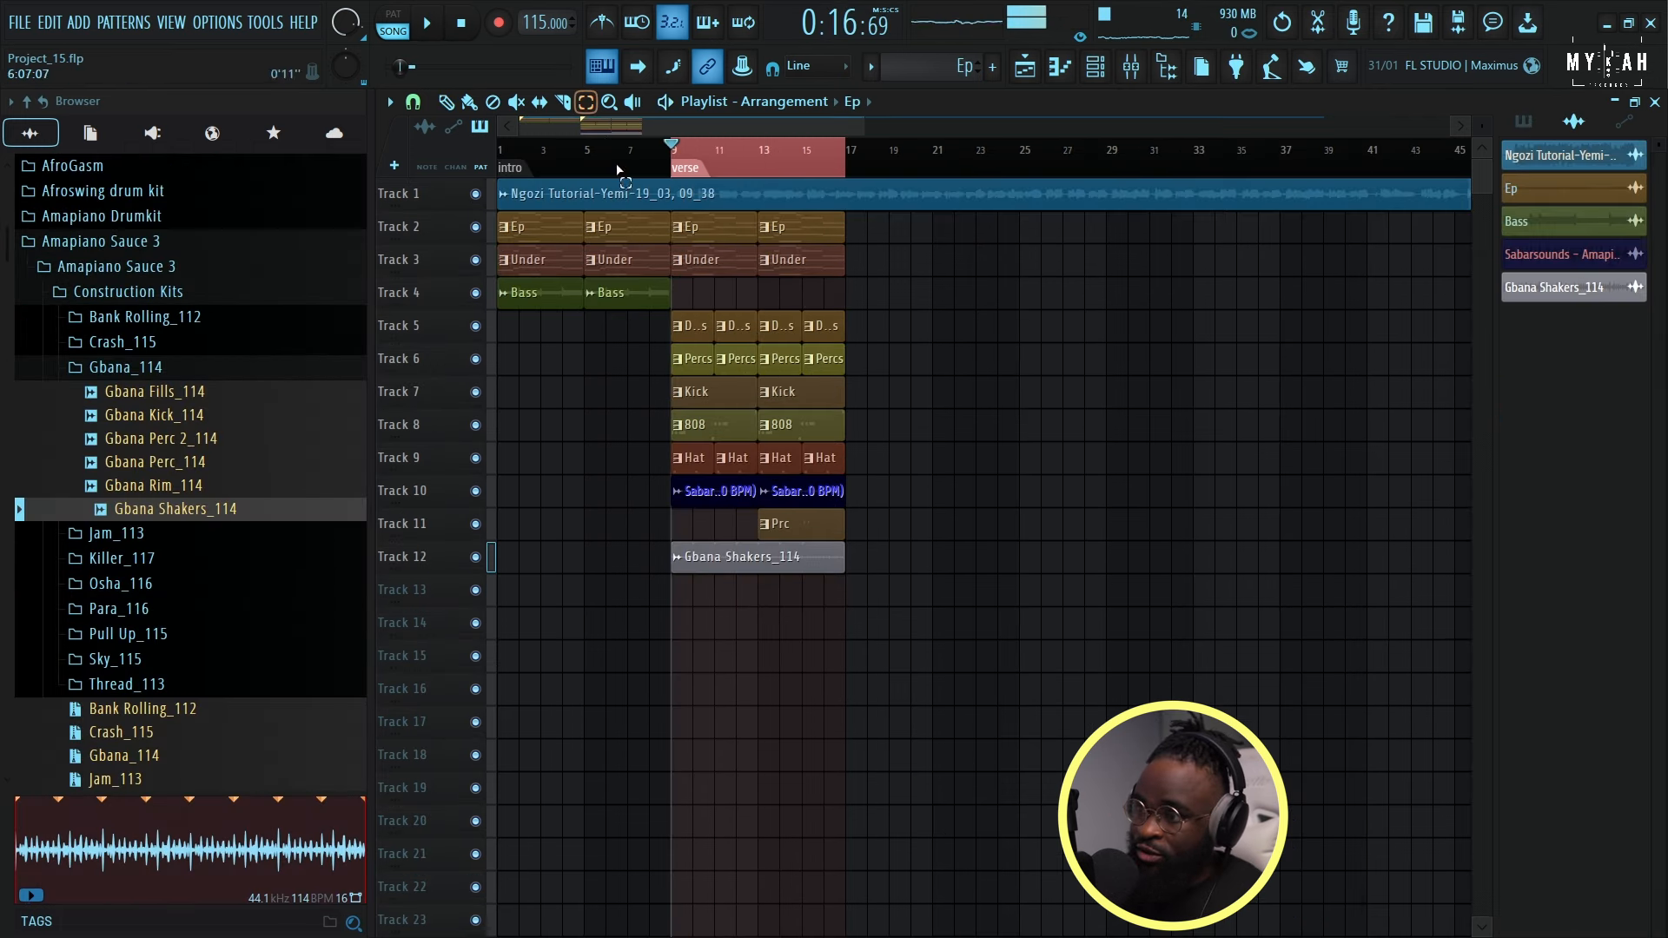
left_click_drag(678, 235, 866, 573)
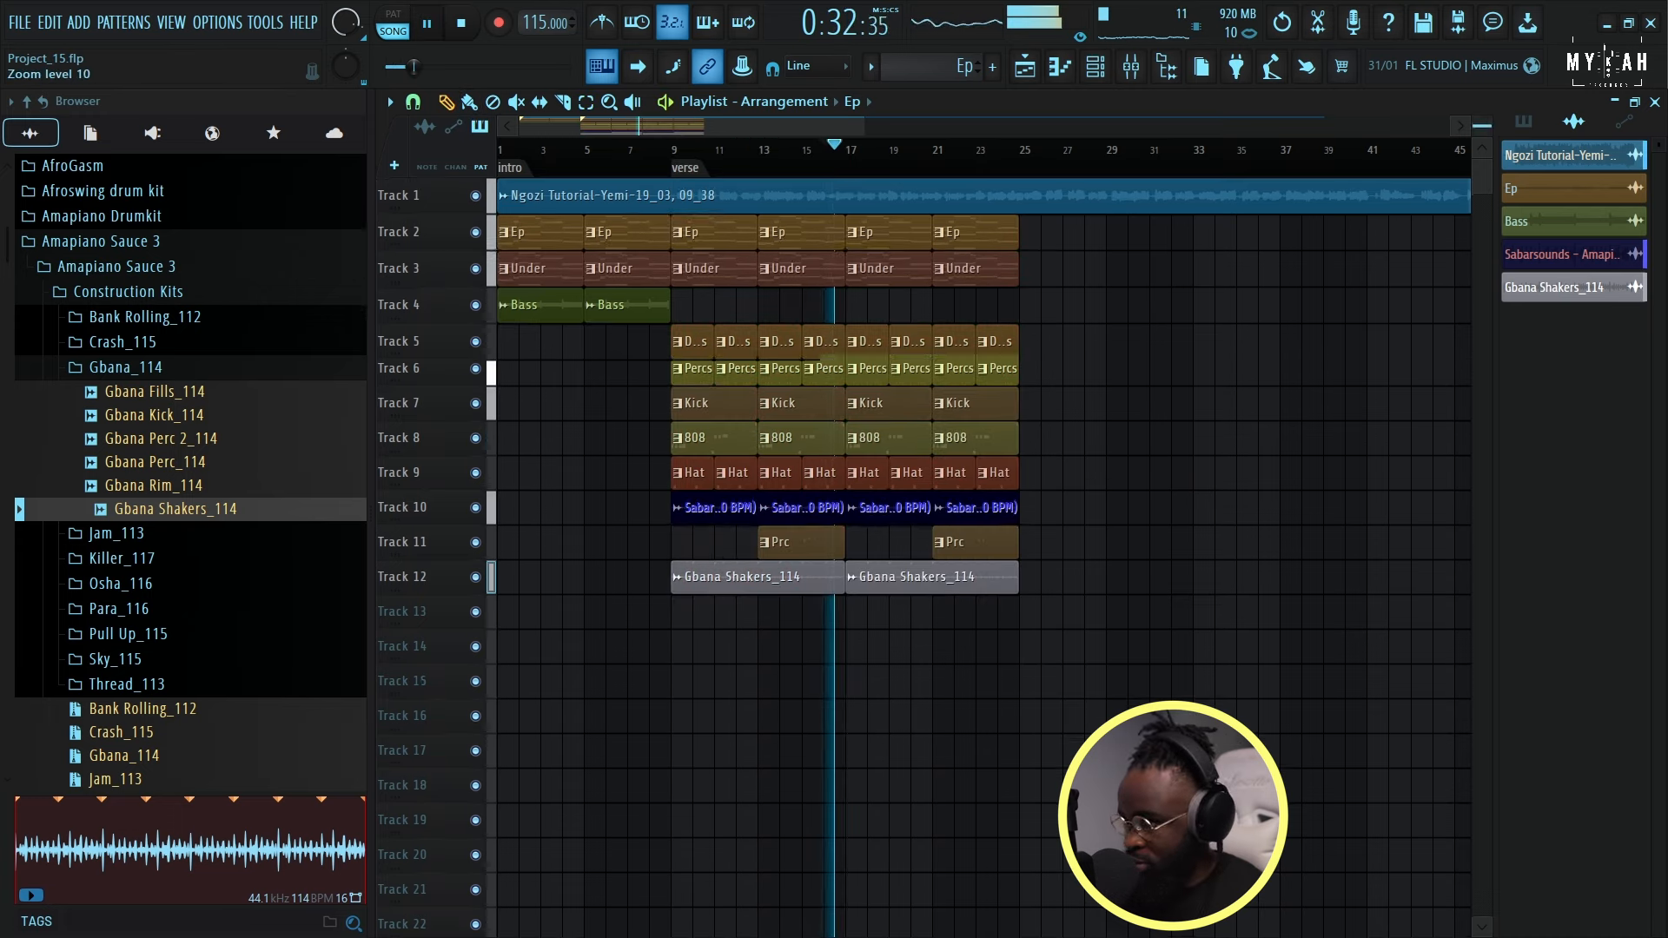
scroll(1321, 252, "up", 2)
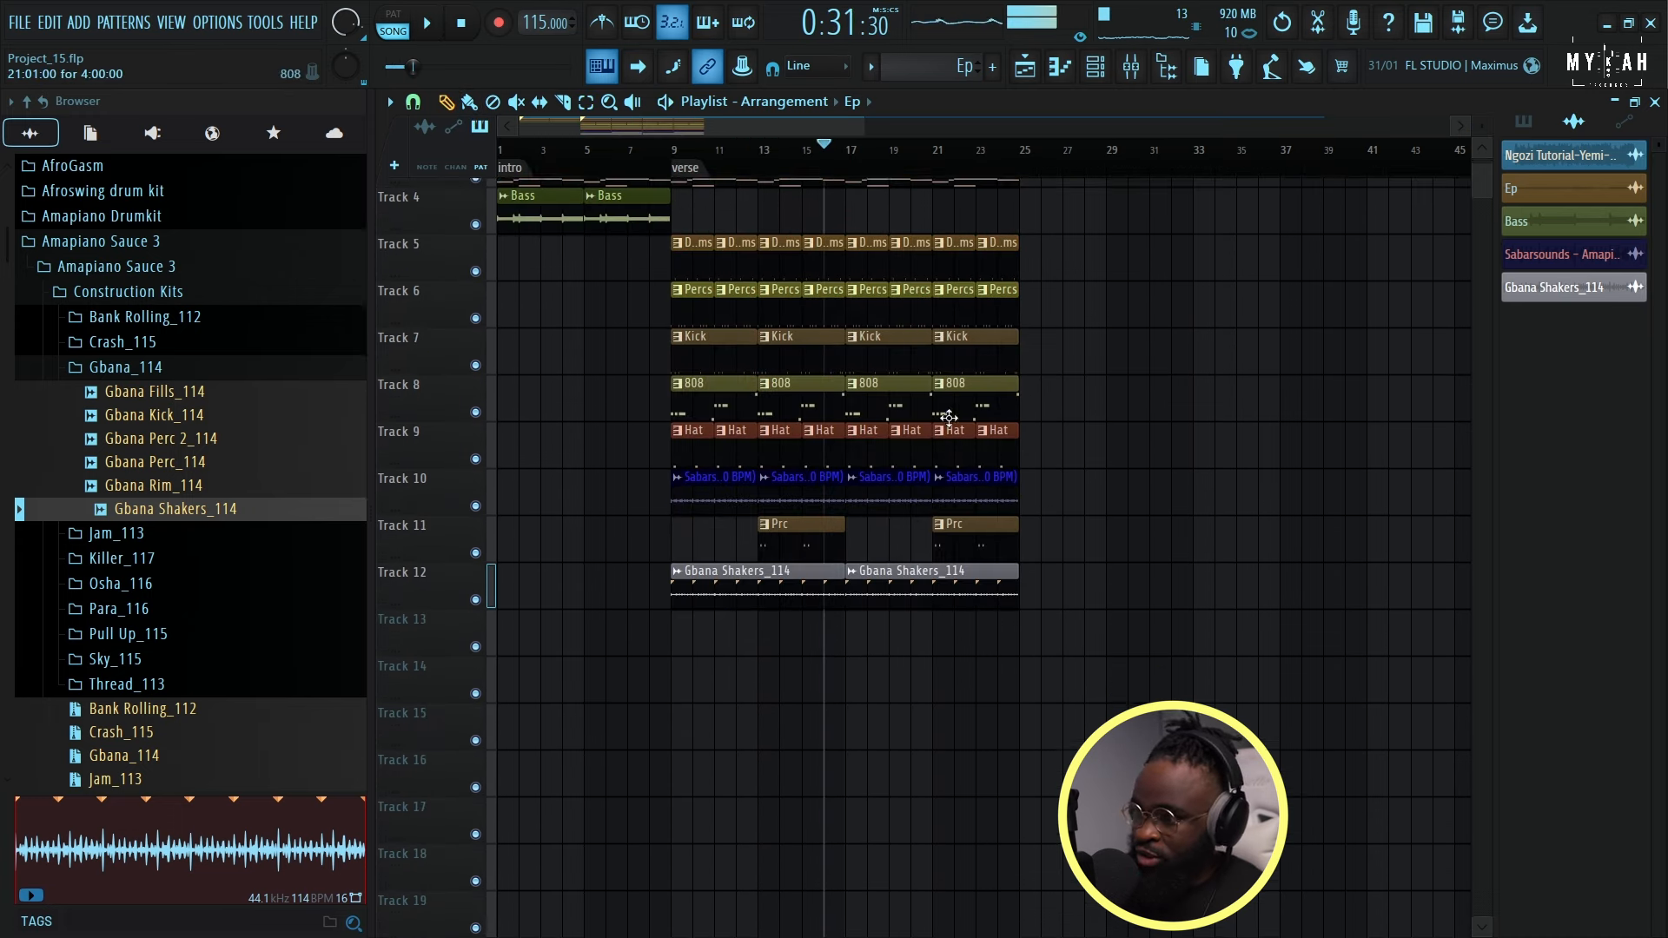
Replace the 808 clips in bars 17 to 24 with Bass clips on Track 4, and save the project despite its trial plugin.
scroll(947, 417, "up", 3)
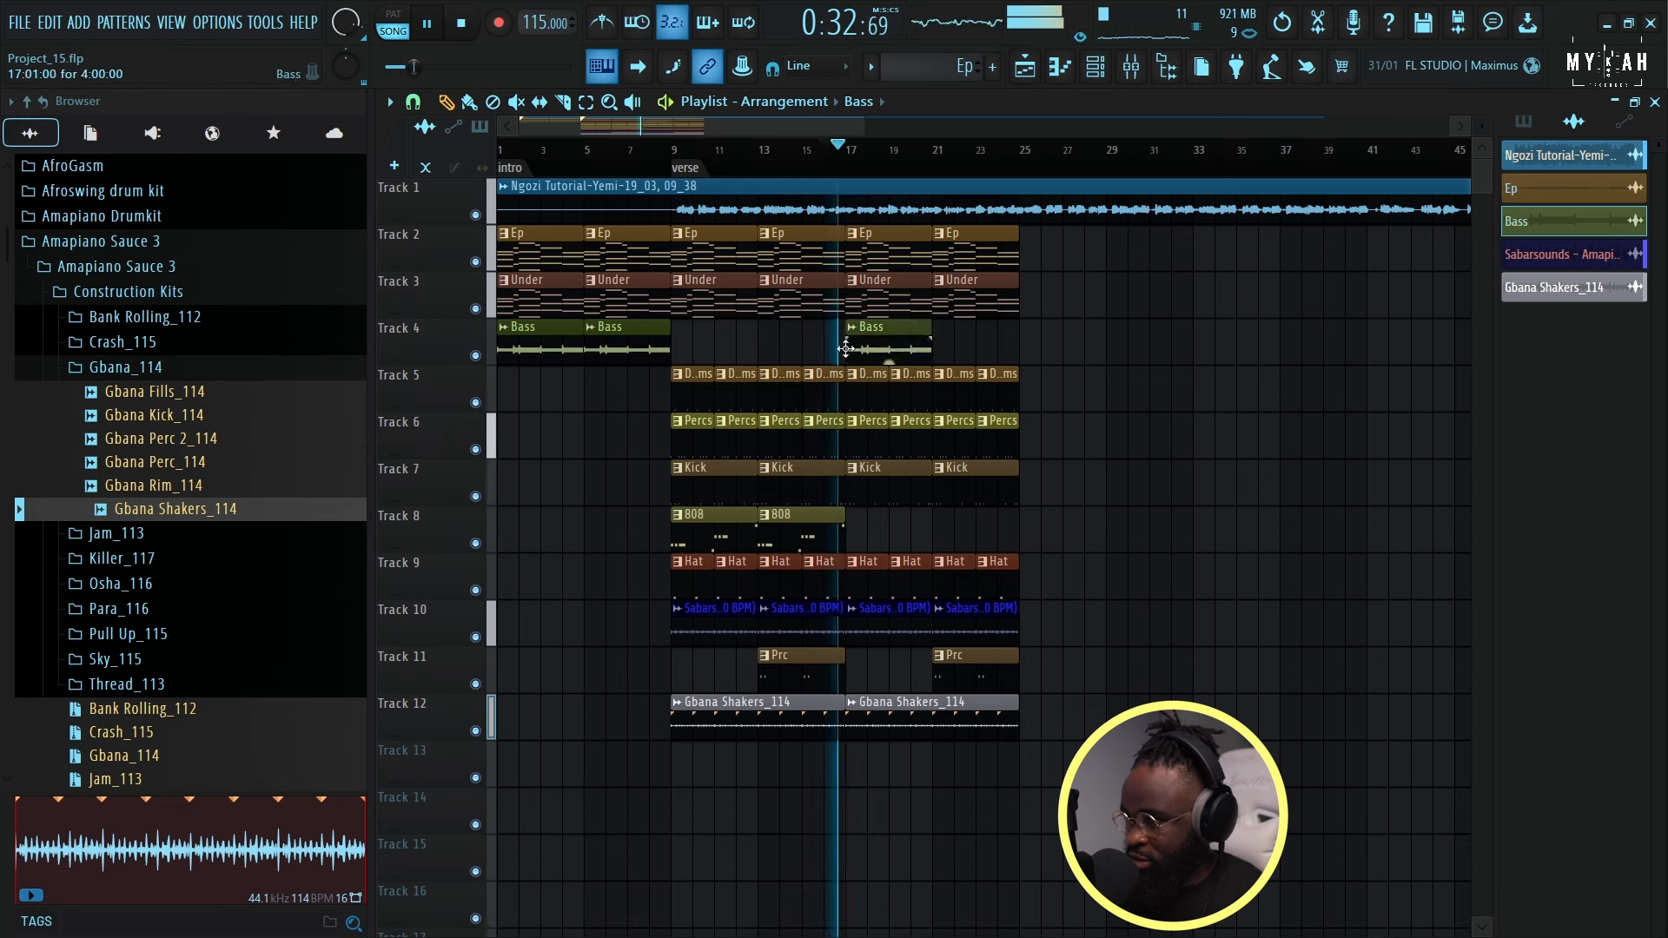
left_click(938, 353)
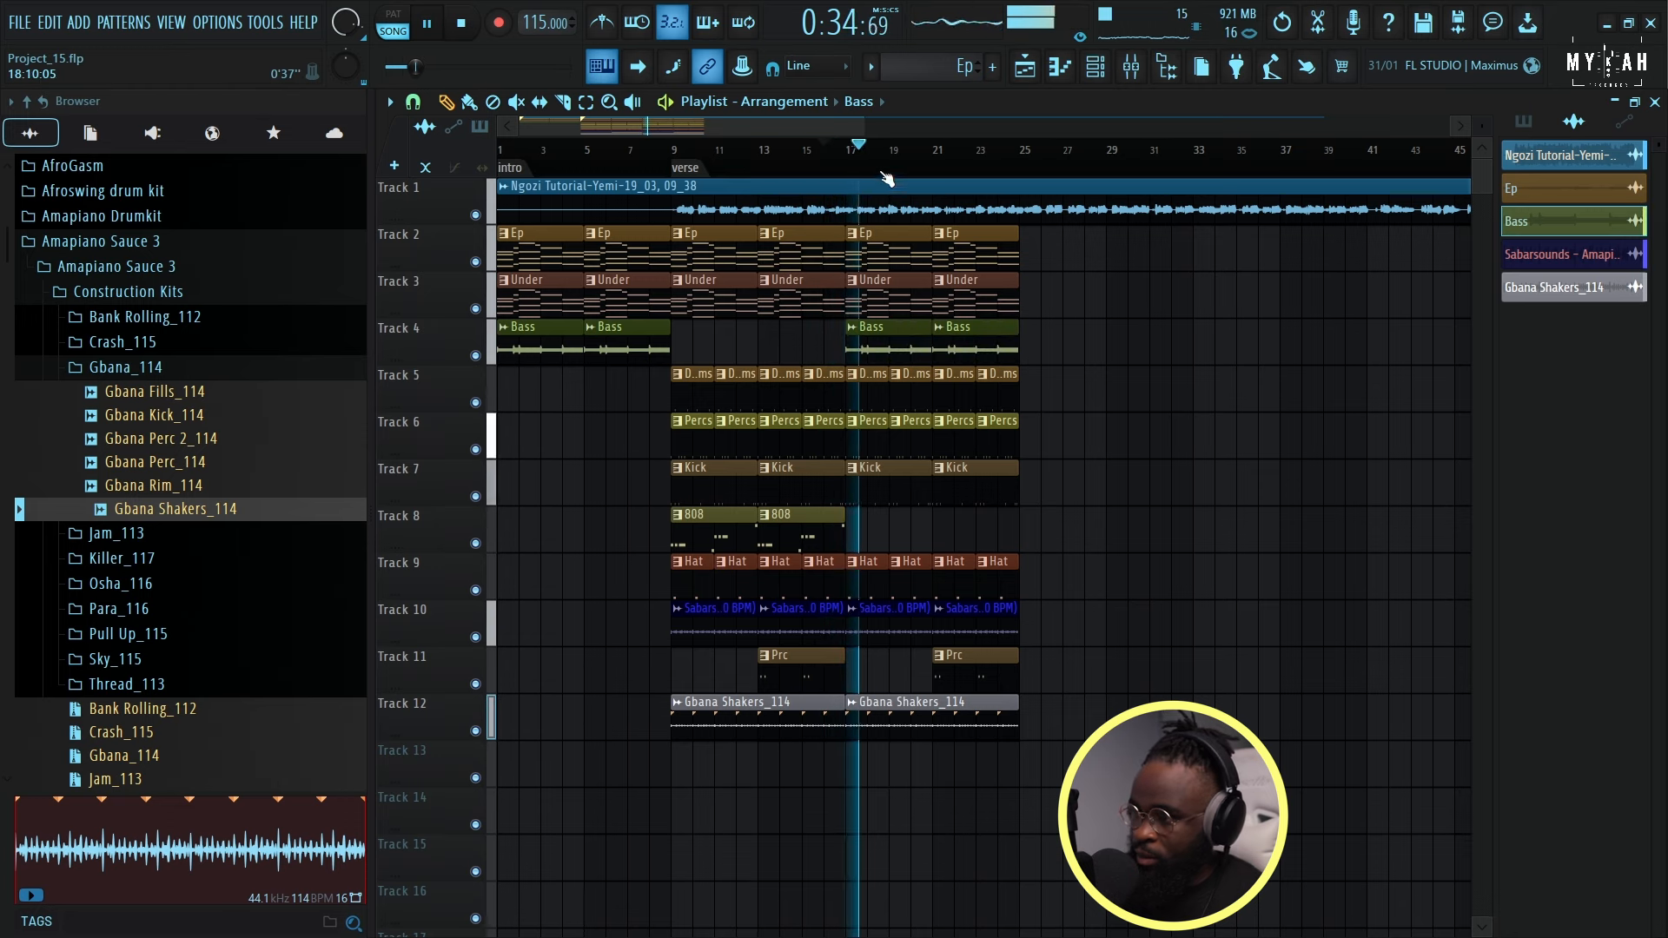
scroll(886, 174, "down", 2)
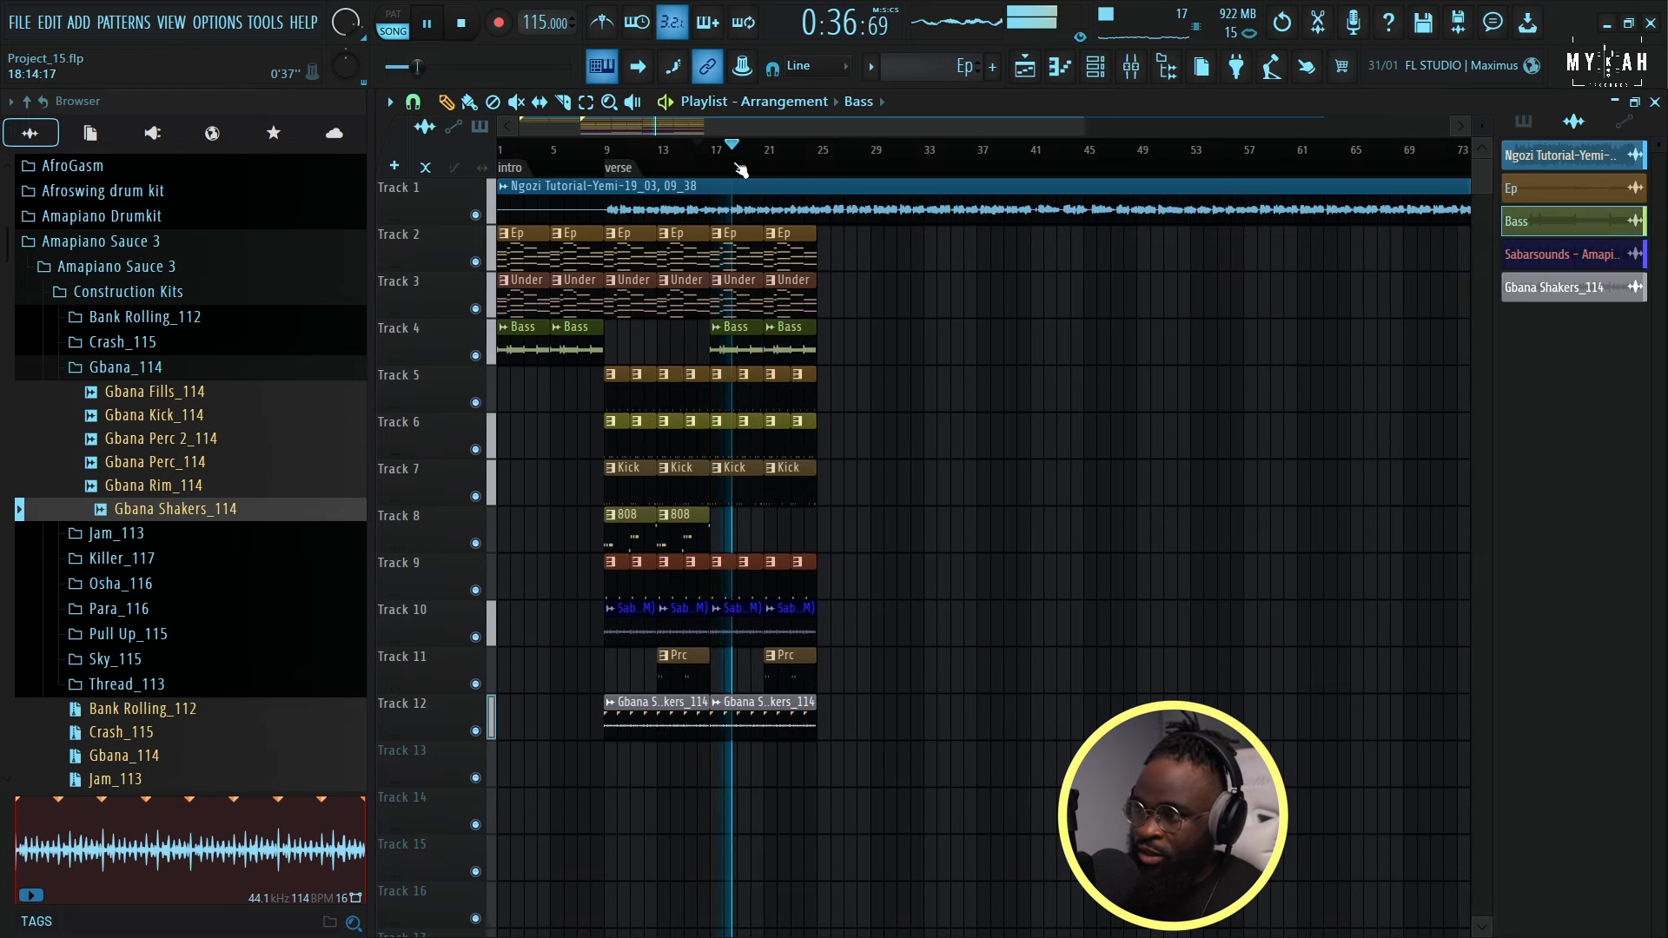
key("ctrl+s")
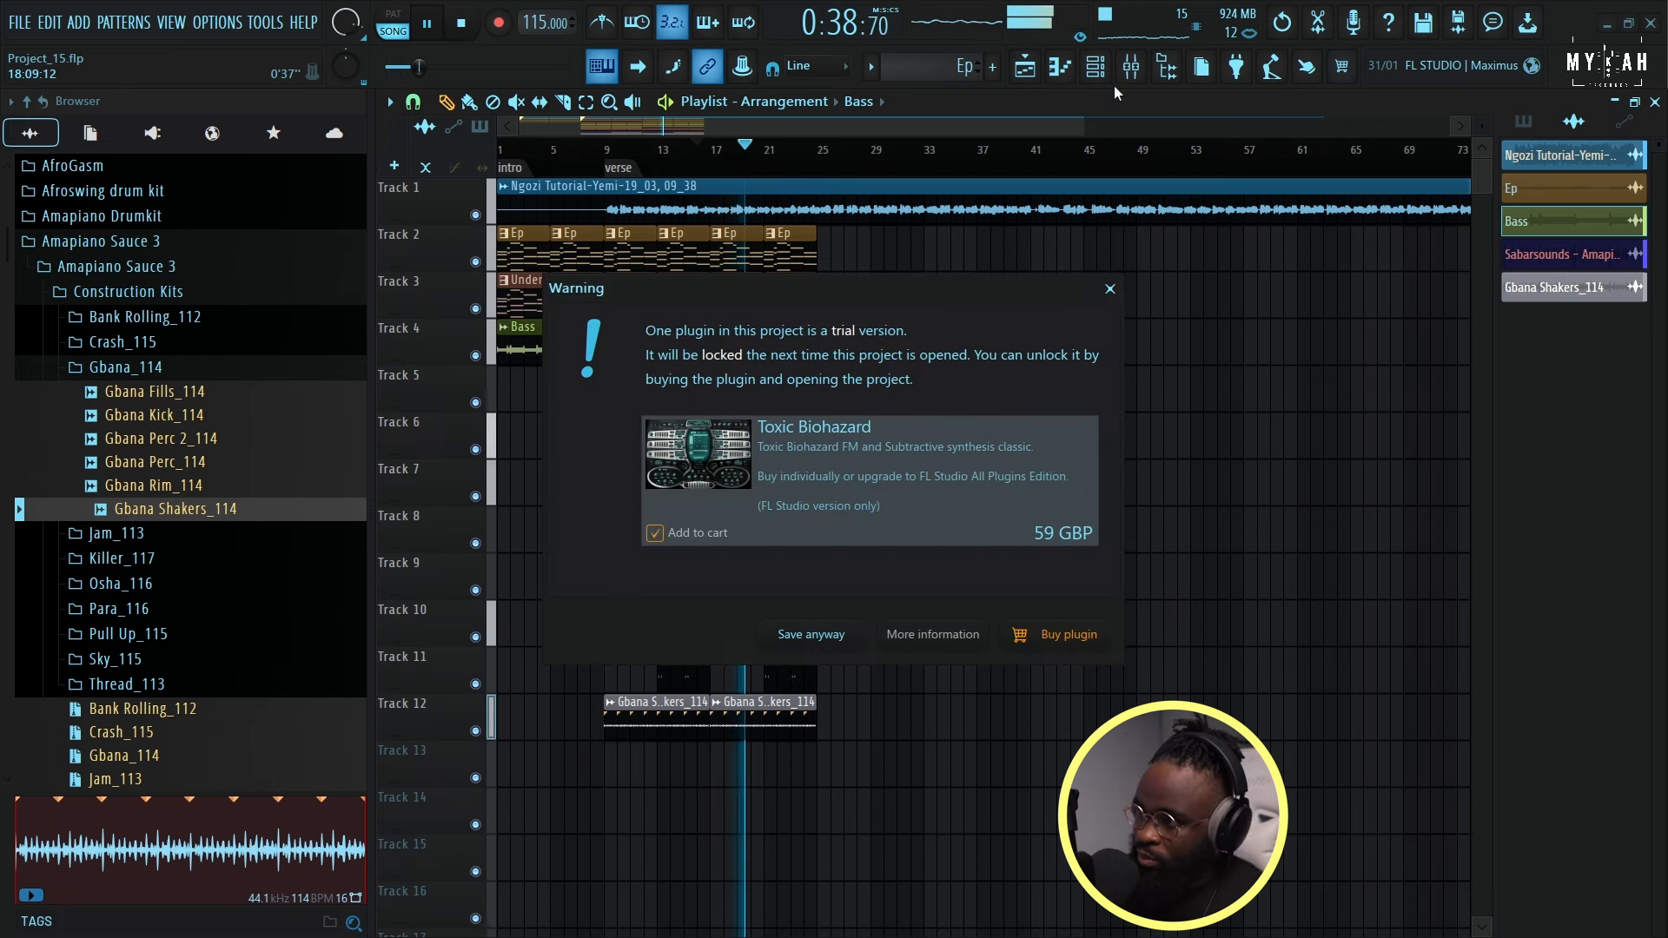
left_click(836, 637)
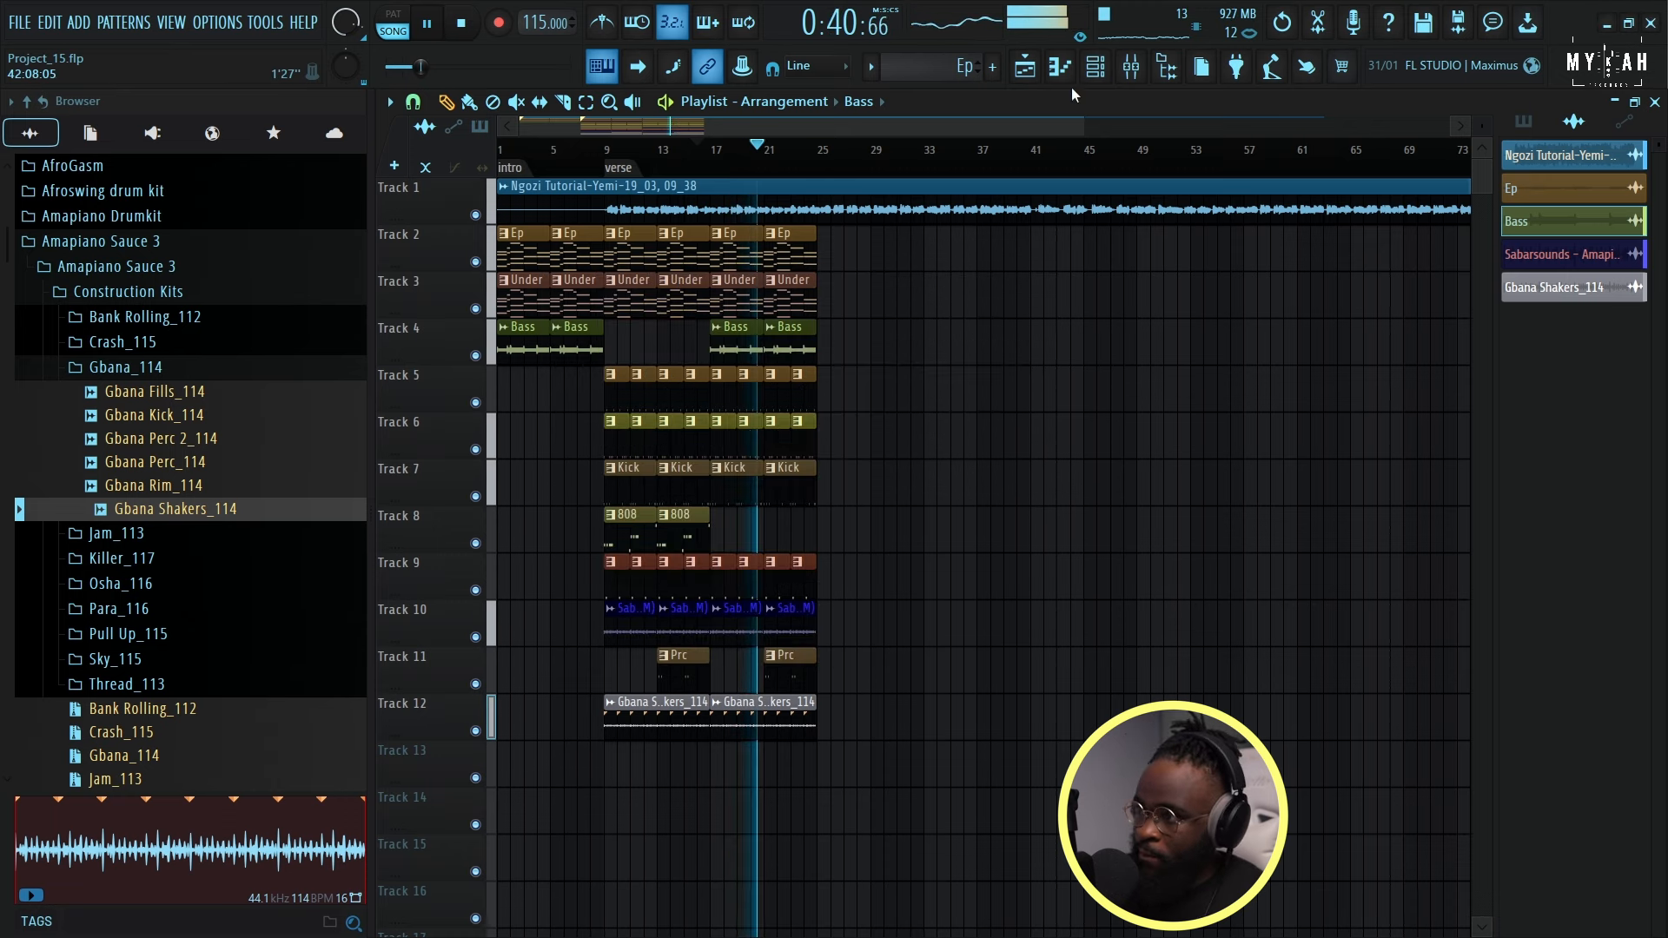
Add an FL Keys instrument channel to the Unsorted group of the channel rack.
left_click(1095, 68)
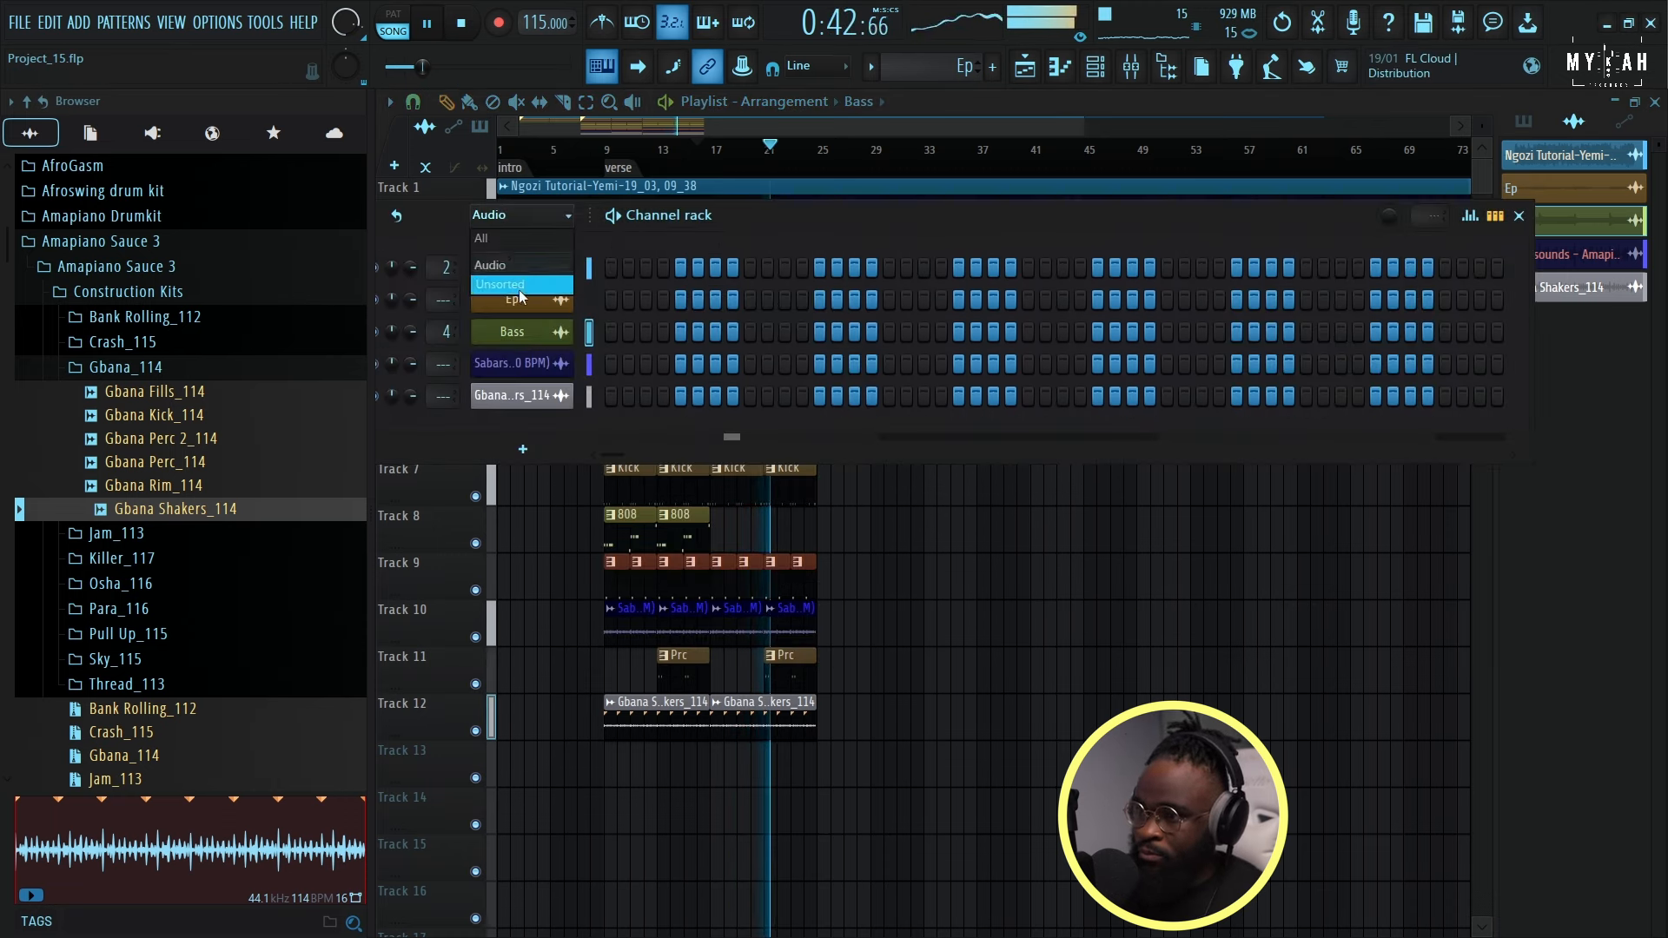
left_click(521, 286)
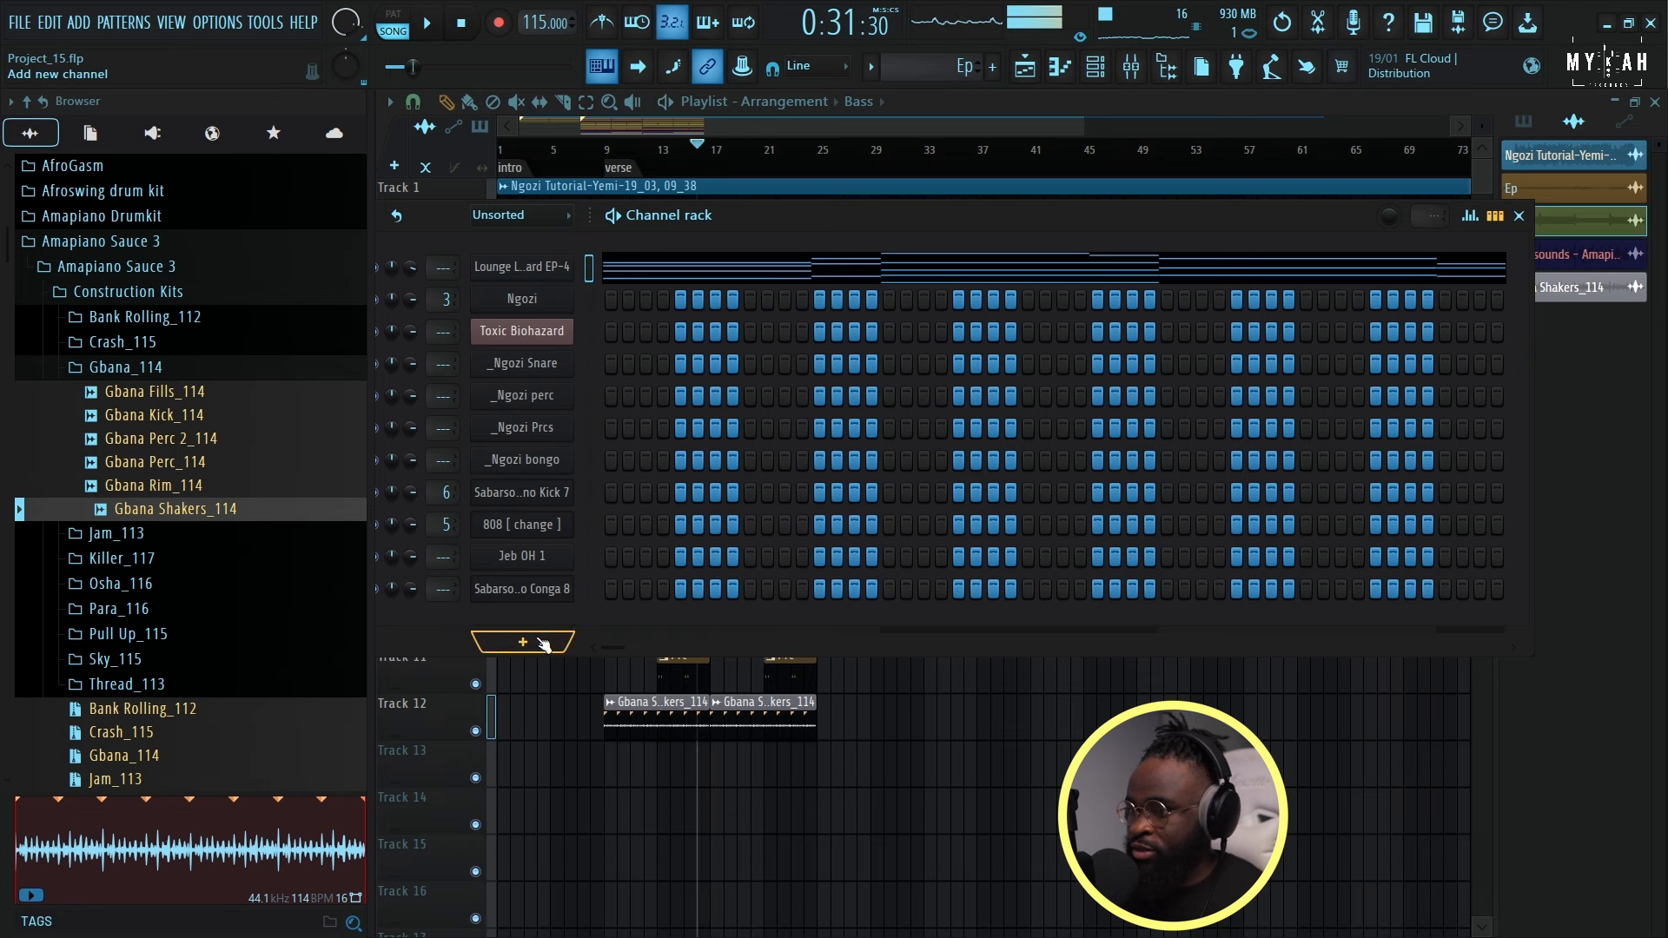
left_click(543, 643)
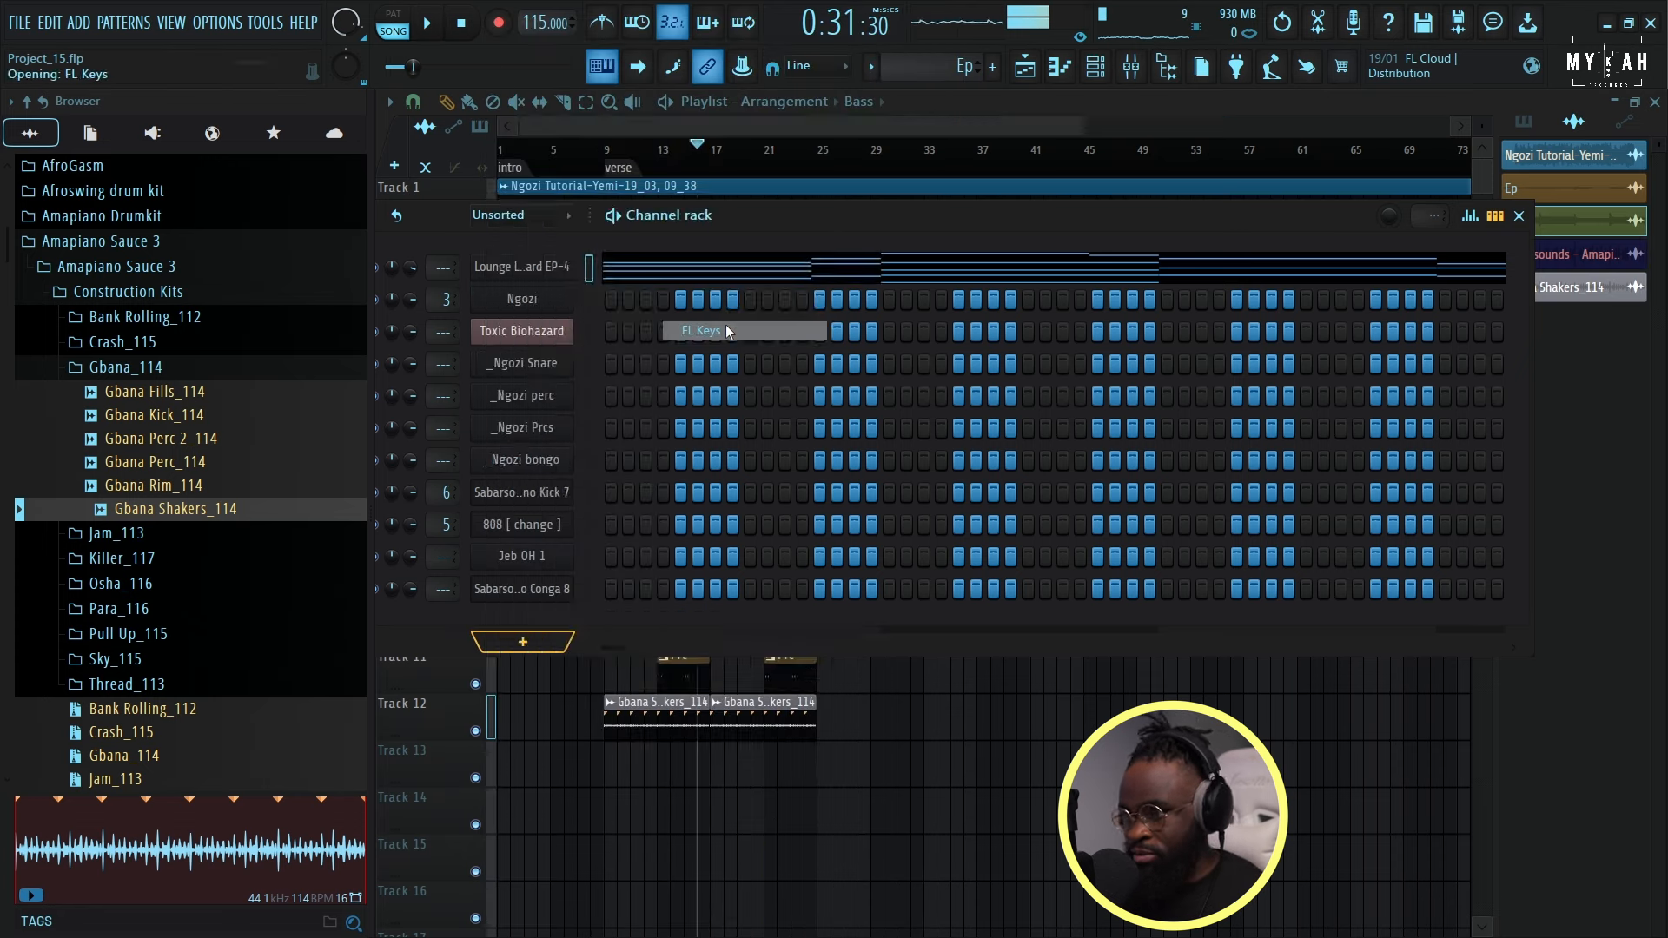
left_click(726, 330)
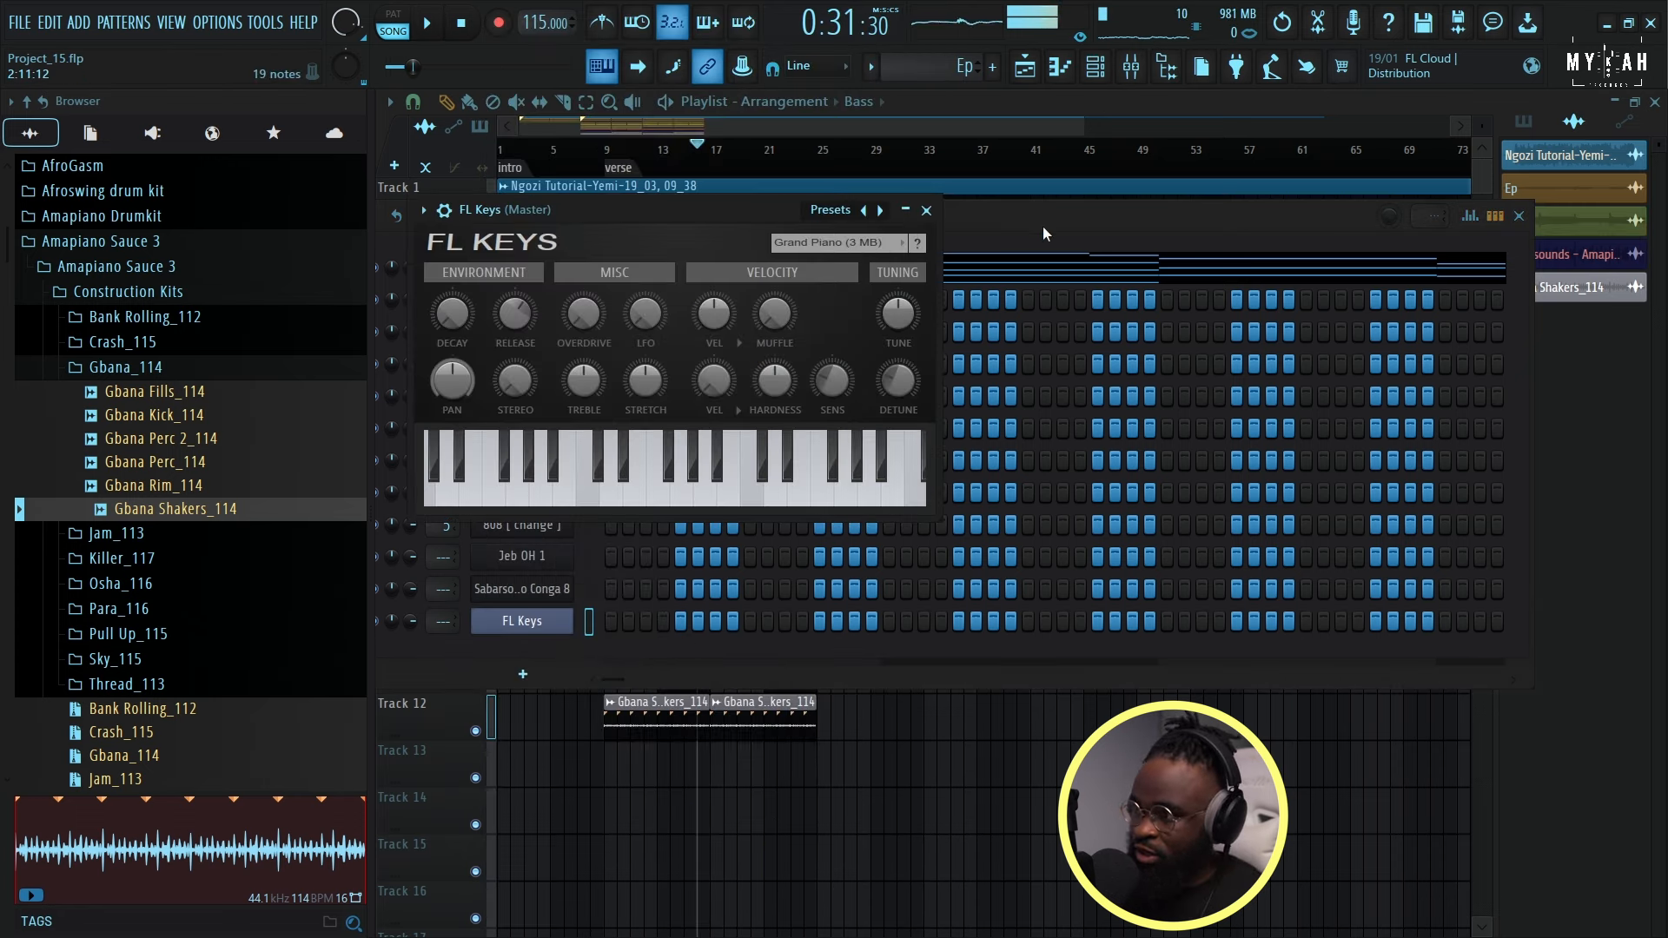
left_click(947, 215)
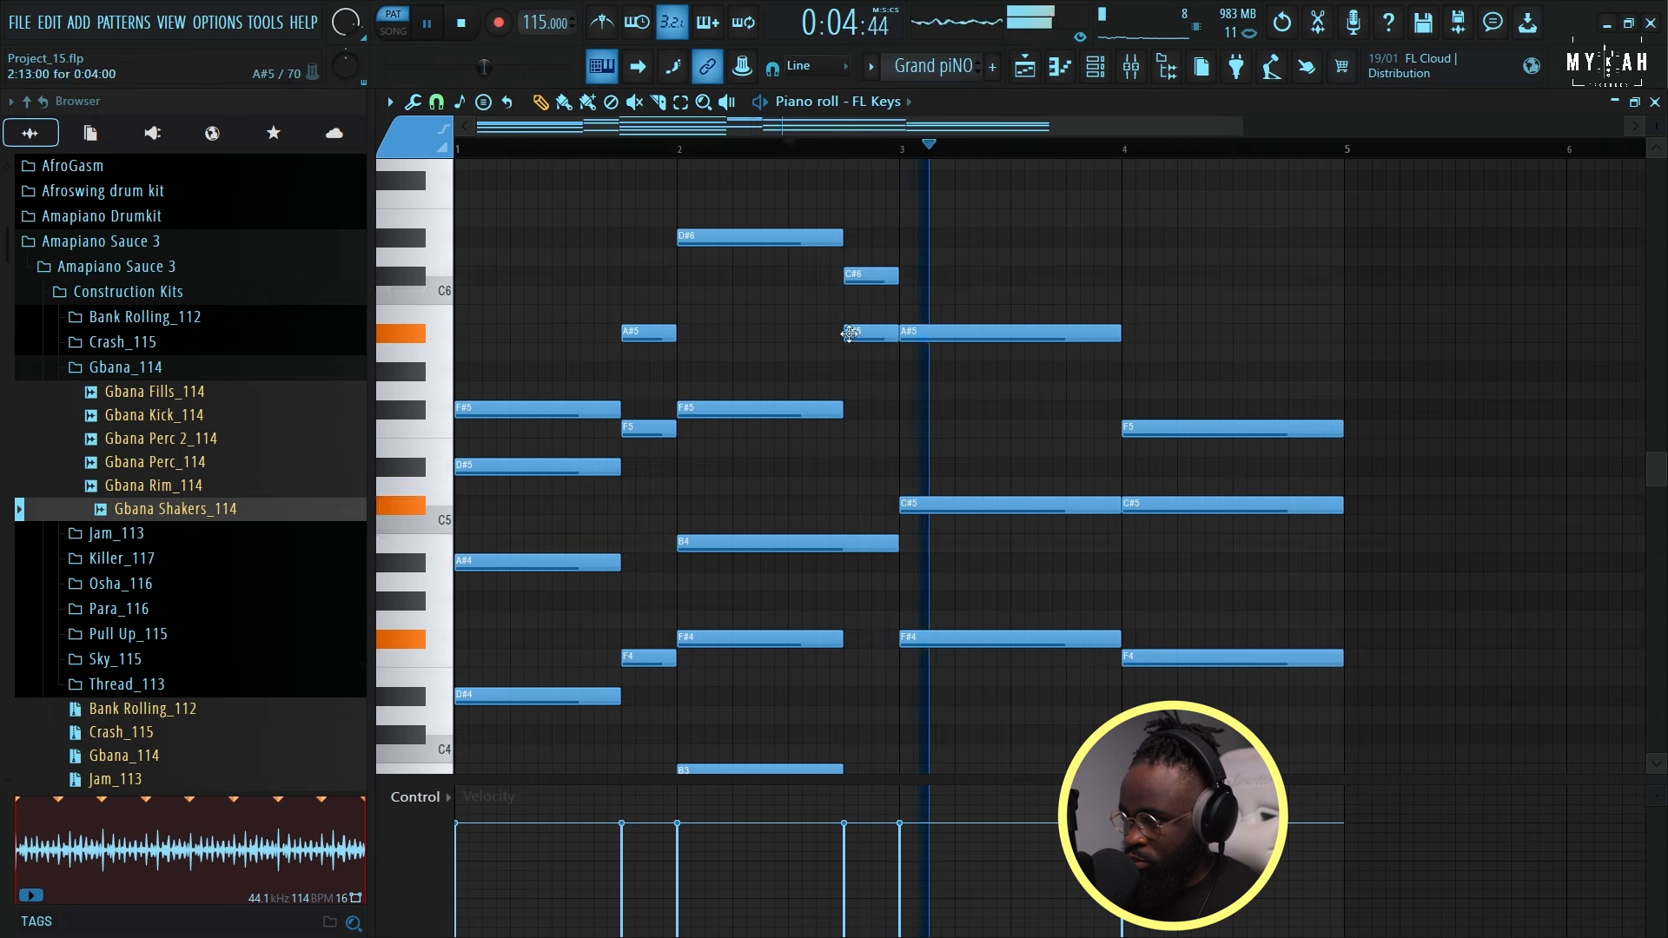
Delete the short A#5 note at the end of bar 2 and extend that bar's F#5, F#4 and B3 notes to the bar line.
left_click(793, 154)
right_click(871, 333)
left_click_drag(840, 409, 896, 416)
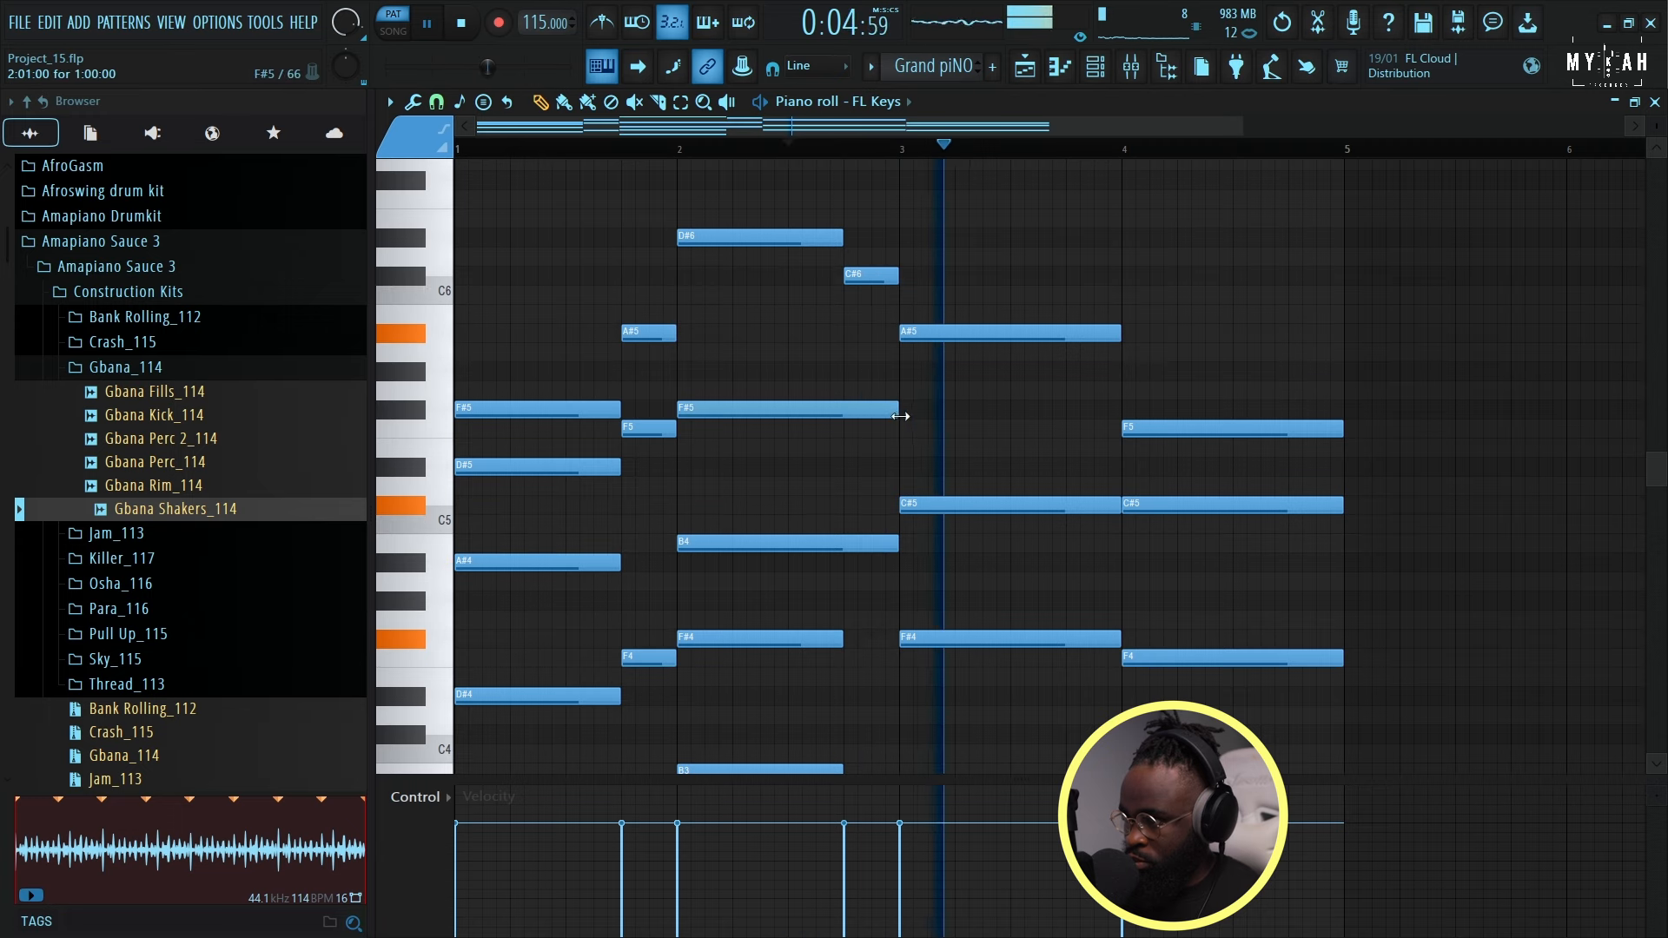
scroll(901, 424, "down", 3)
left_click_drag(839, 467, 895, 471)
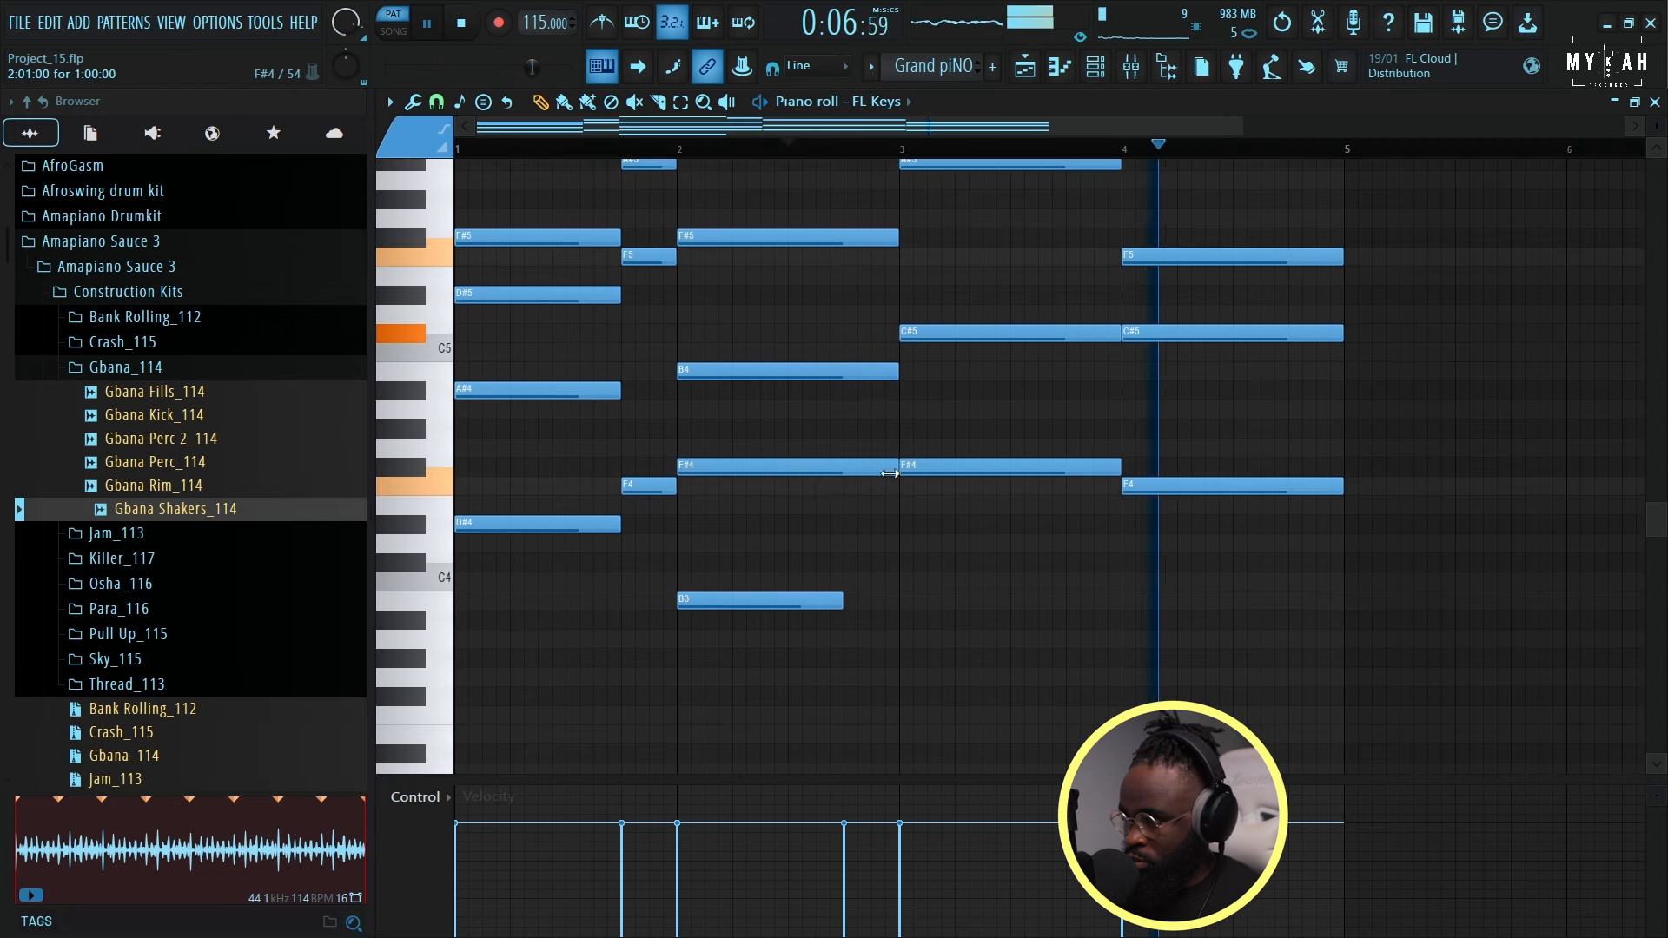
left_click_drag(840, 601, 898, 606)
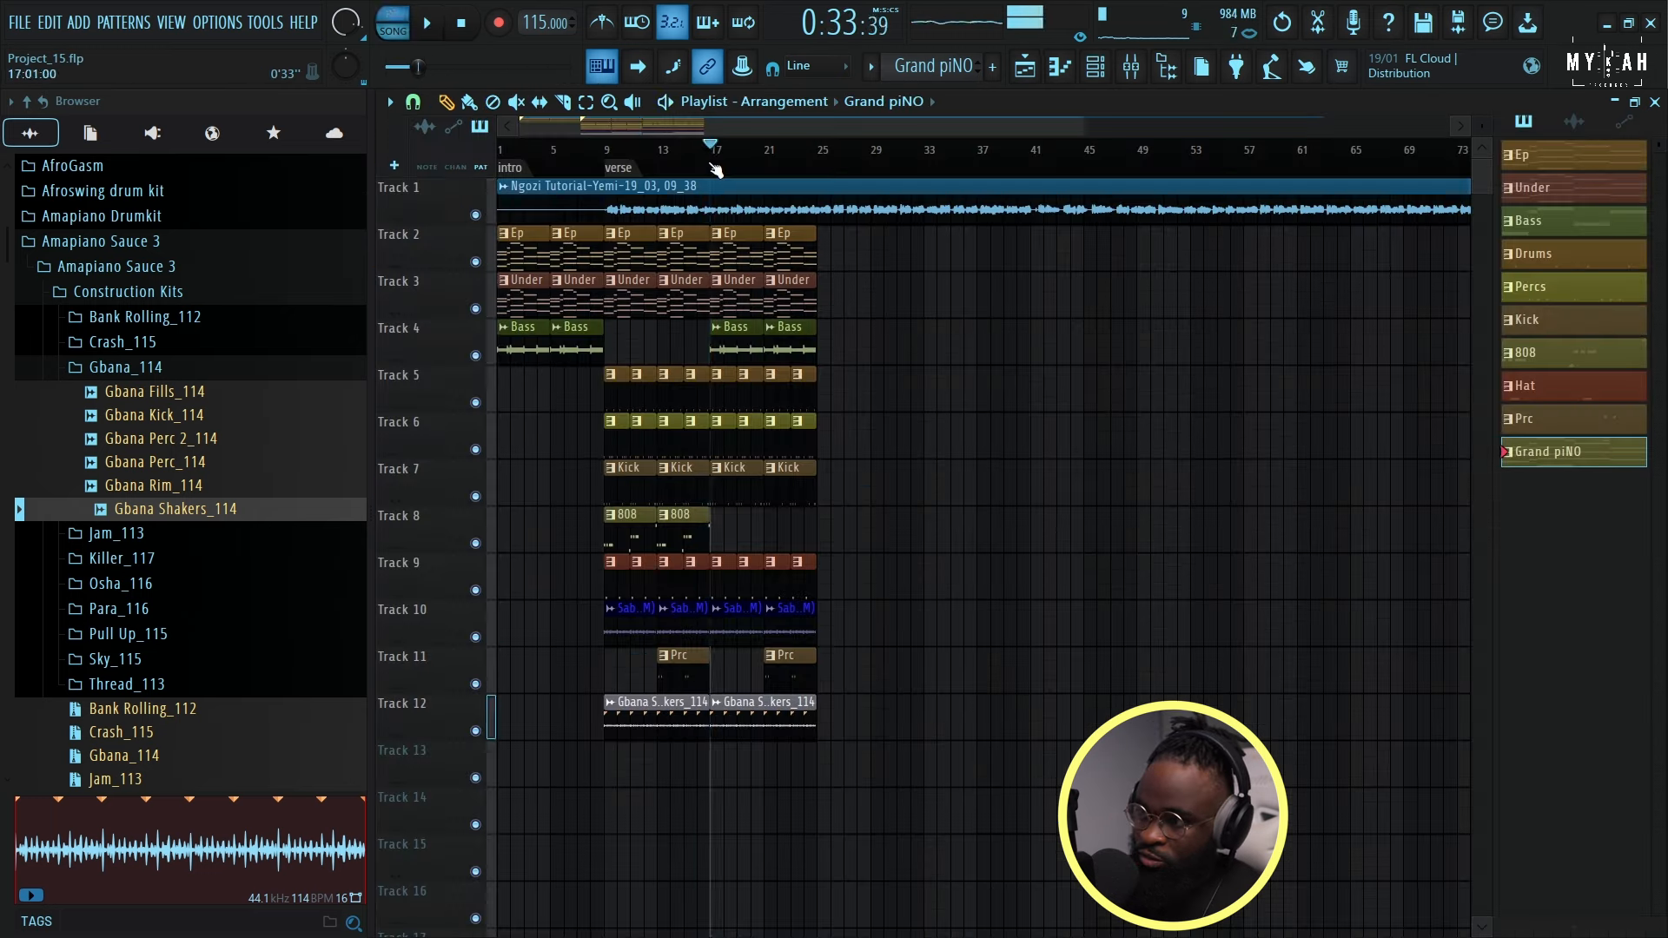
Place the Grand piNO pattern twice on Track 13 over bars 17 to 24 and play the arrangement back.
scroll(714, 170, "up", 3)
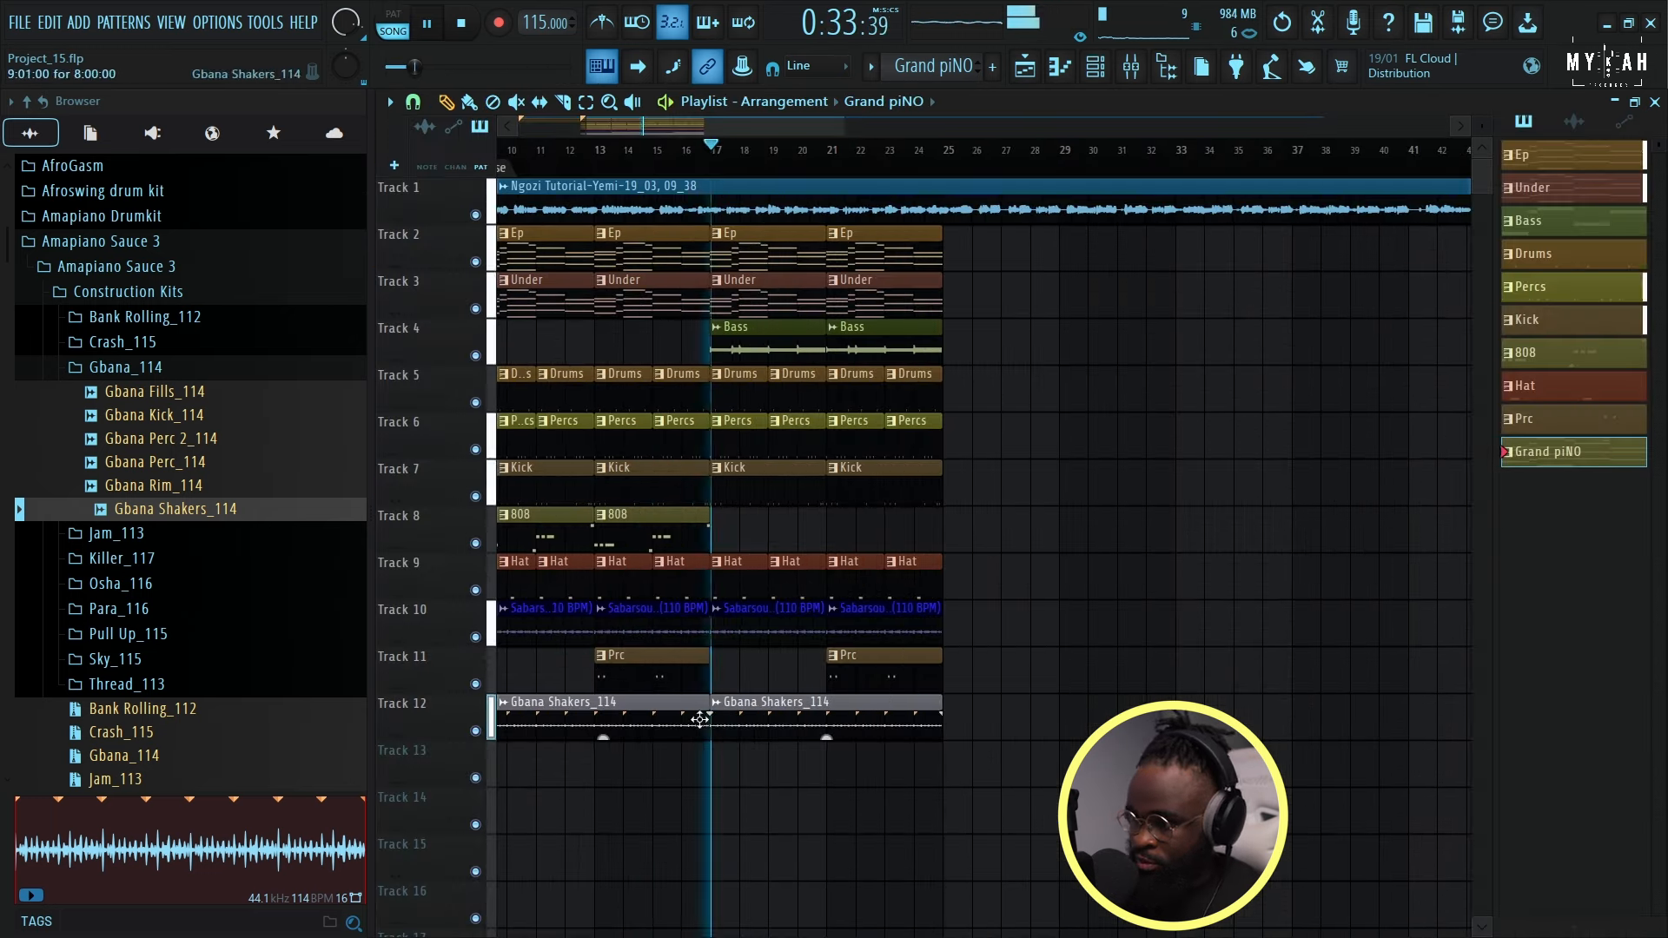
left_click(708, 765)
key("space")
key("ctrl+b")
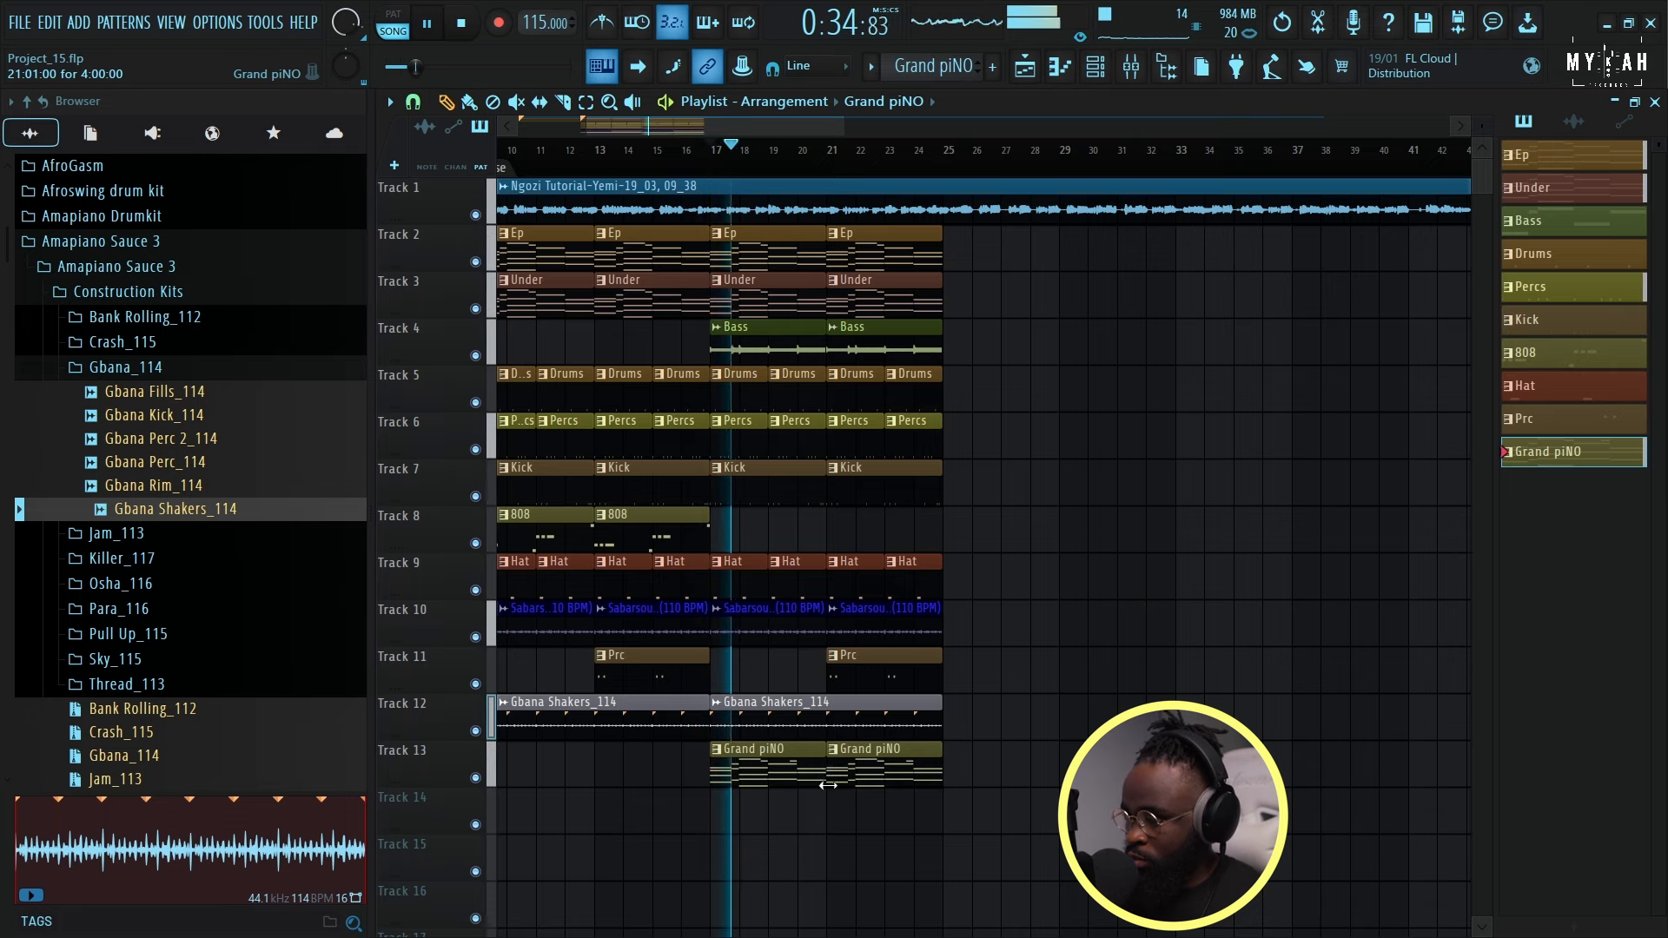
scroll(869, 326, "down", 2)
Lower the velocity of all notes in the Grand piNO pattern by scaling their levels.
double_click(822, 754)
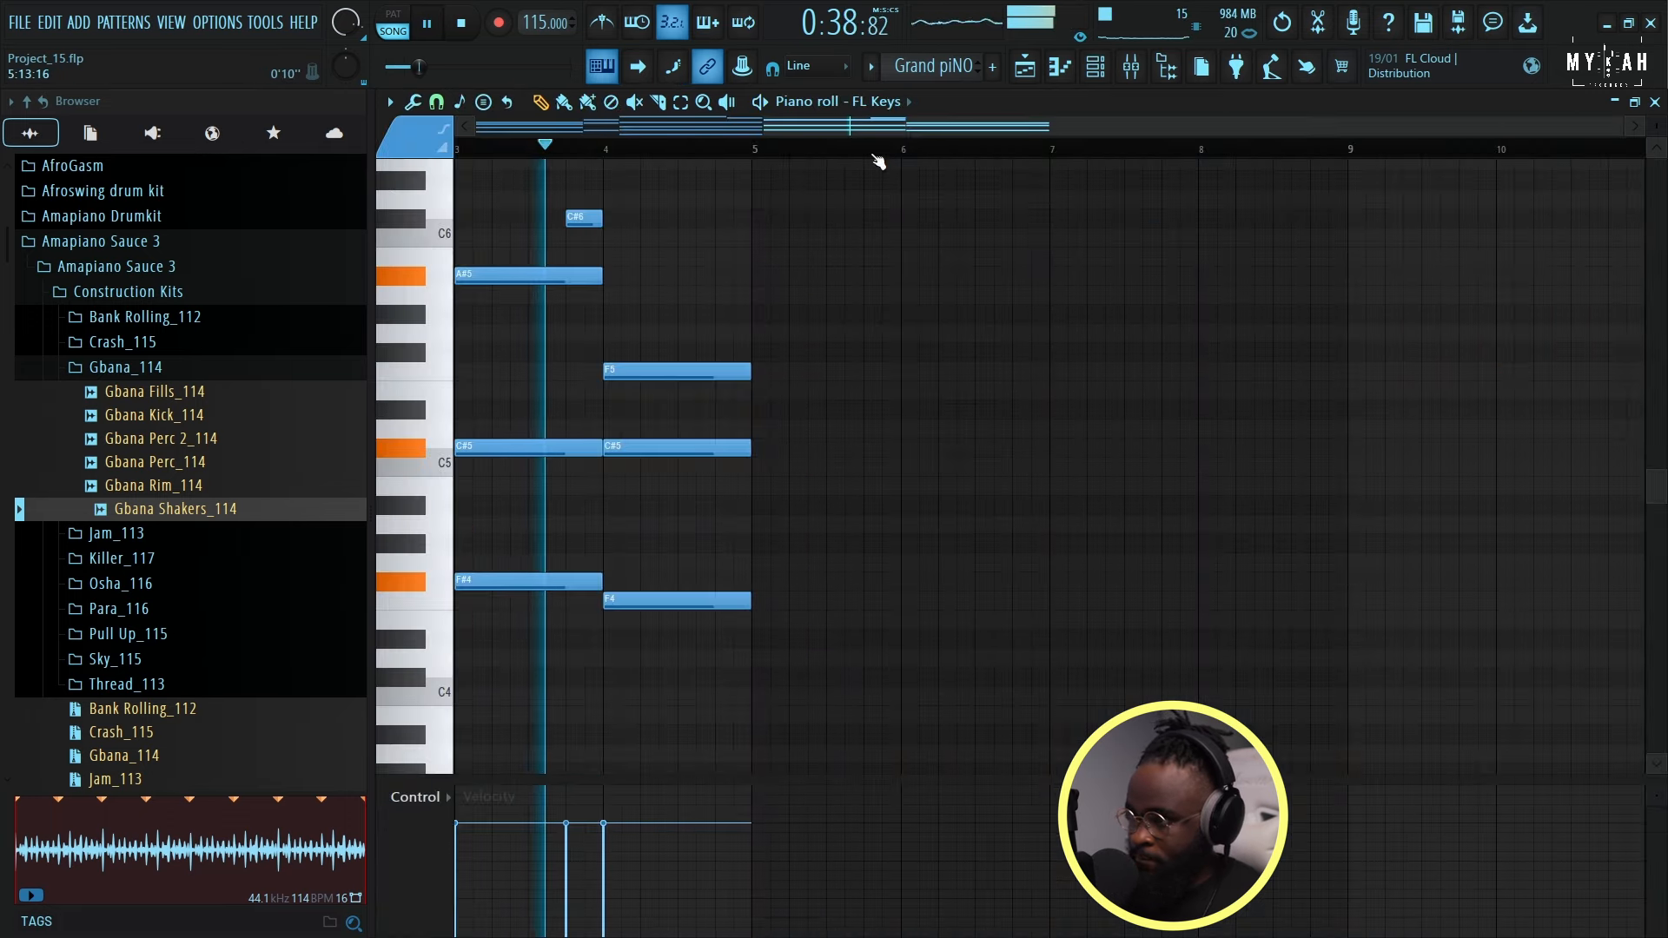
scroll(701, 131, "up", 2)
left_click_drag(702, 130, 532, 134)
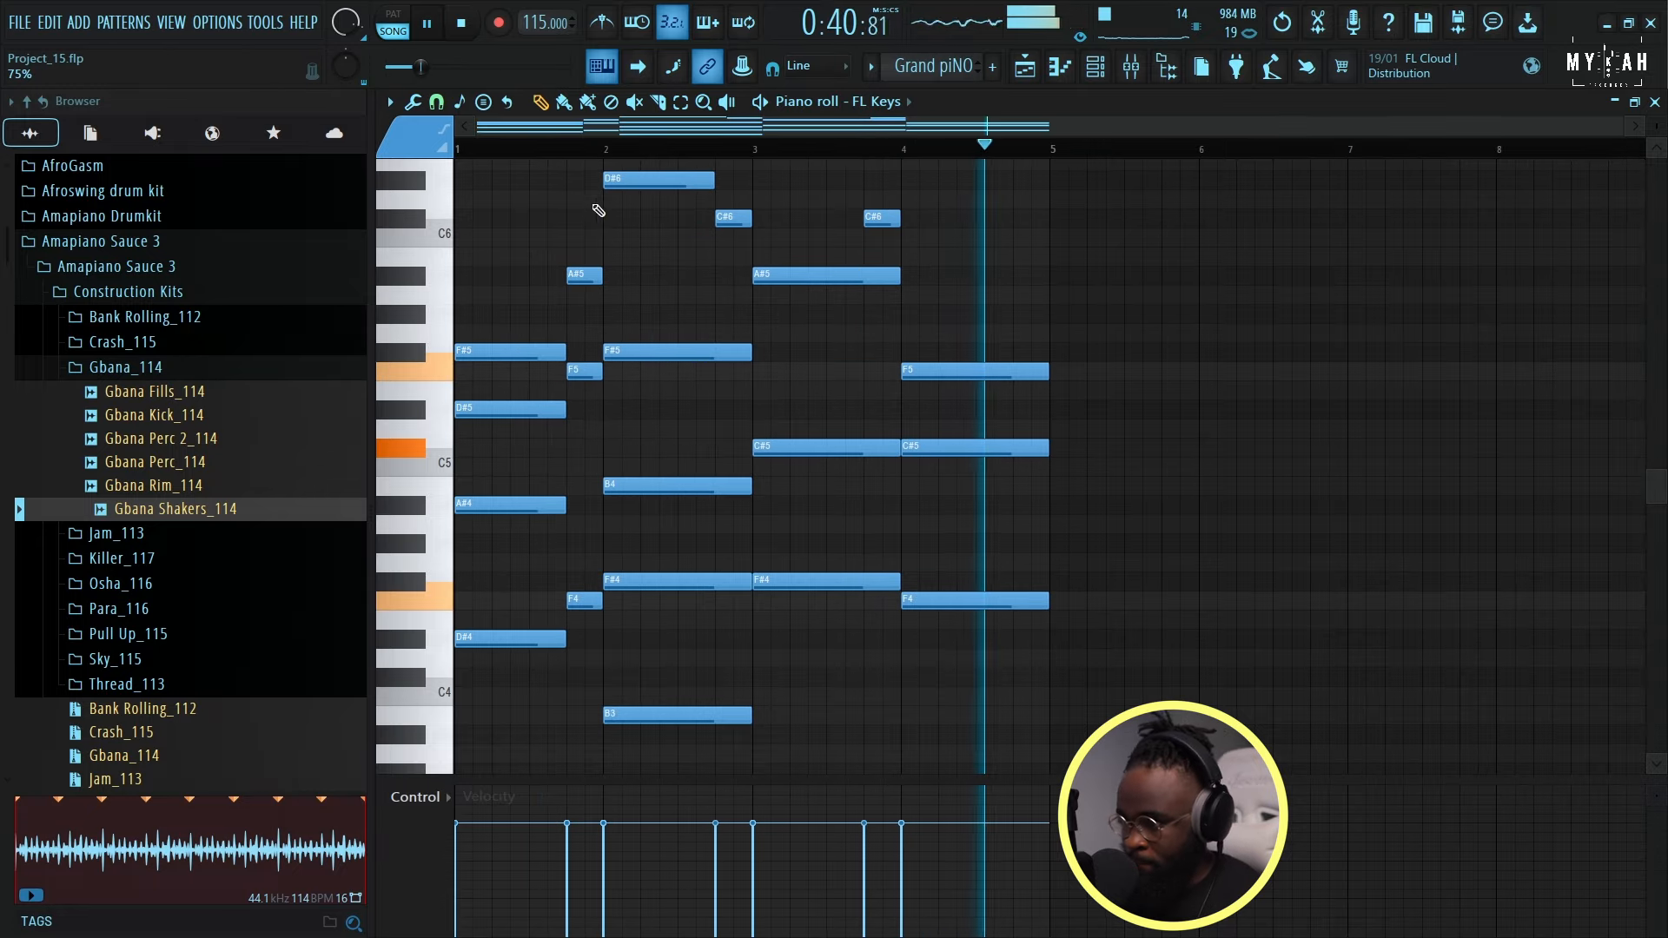
key("alt+x")
left_click_drag(885, 401, 885, 411)
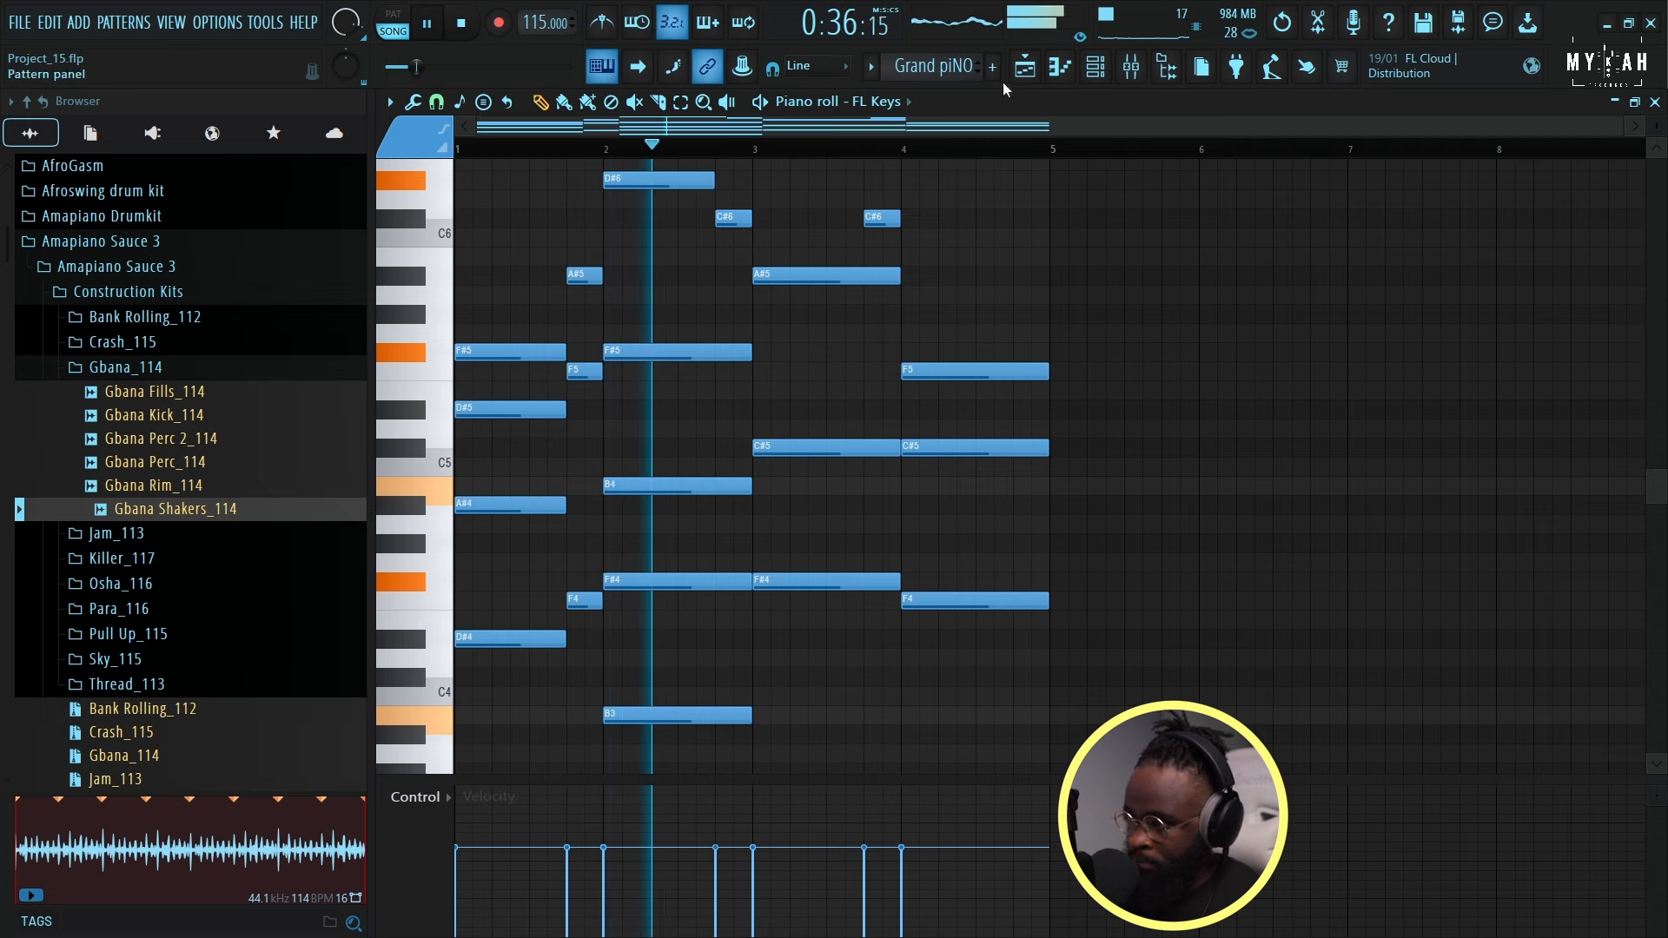
Return to the playlist and open the channel settings of the Bass clip at bar 17.
left_click(1025, 66)
scroll(804, 165, "down", 1)
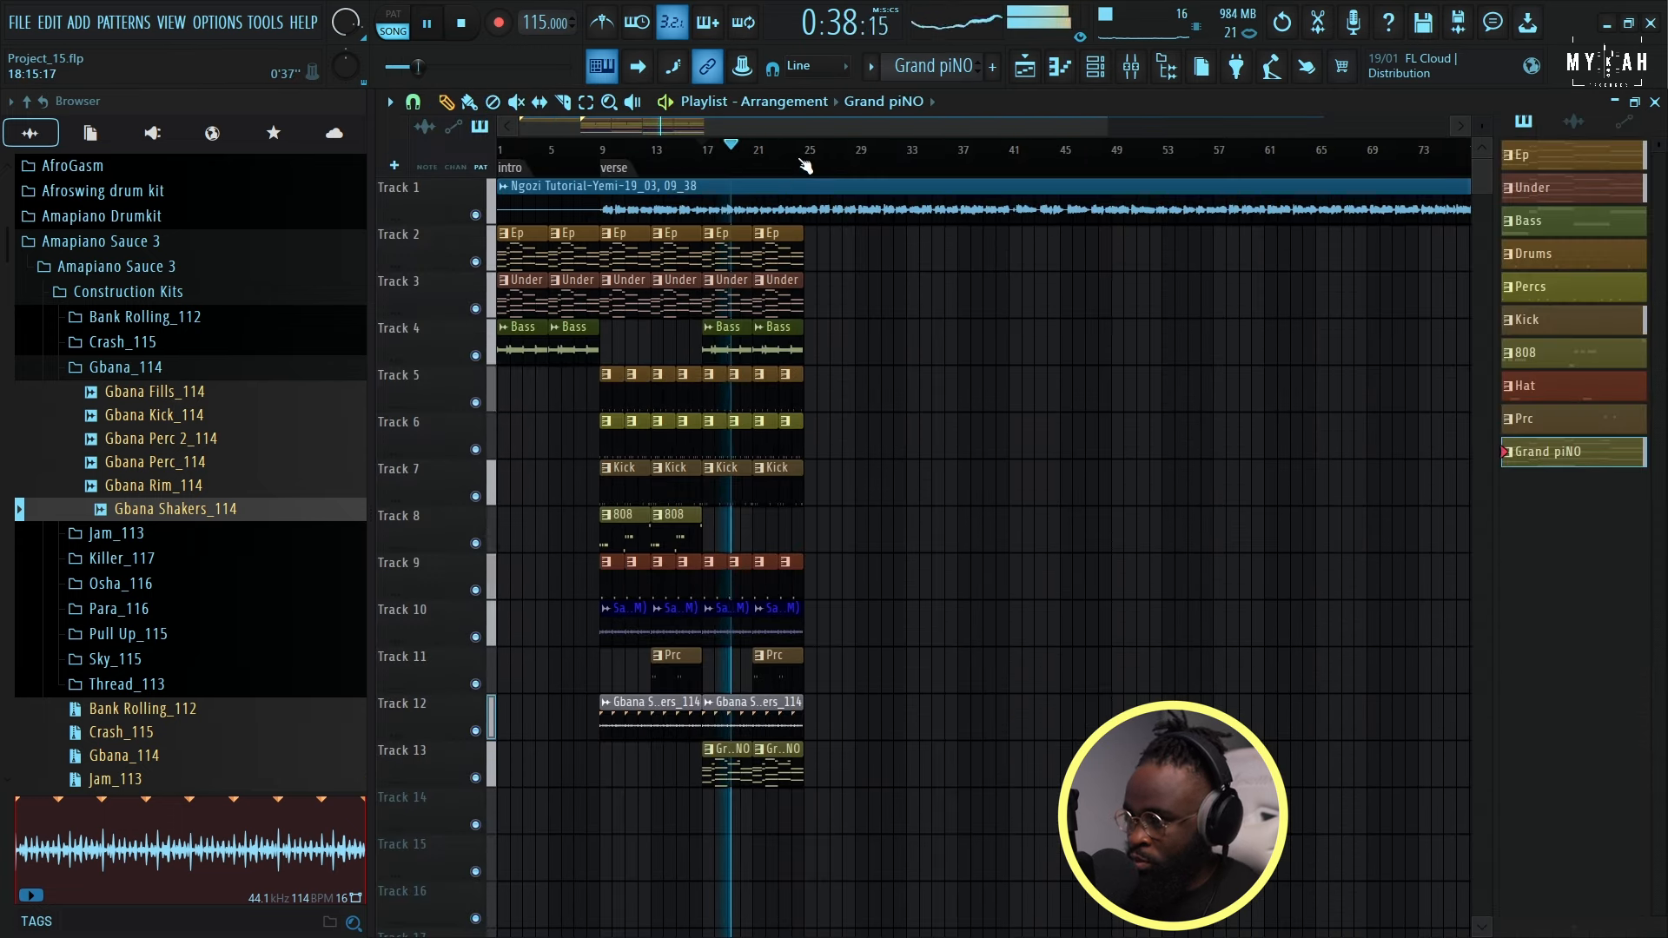
left_click_drag(1478, 129, 1478, 130)
left_click(726, 343)
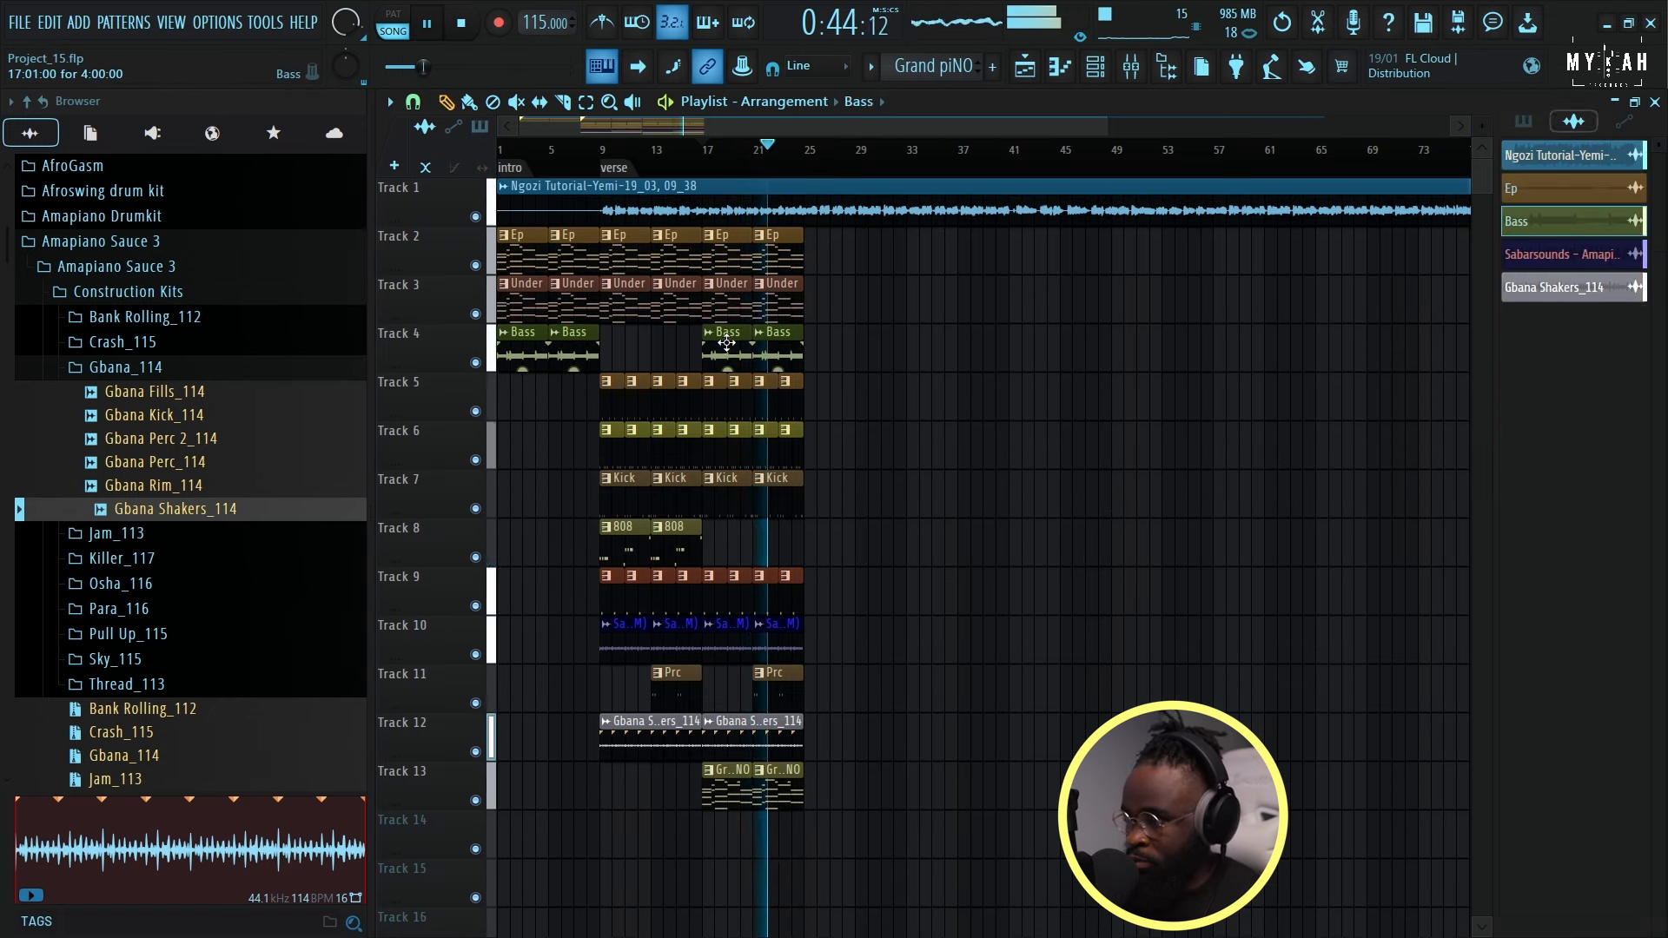
double_click(726, 343)
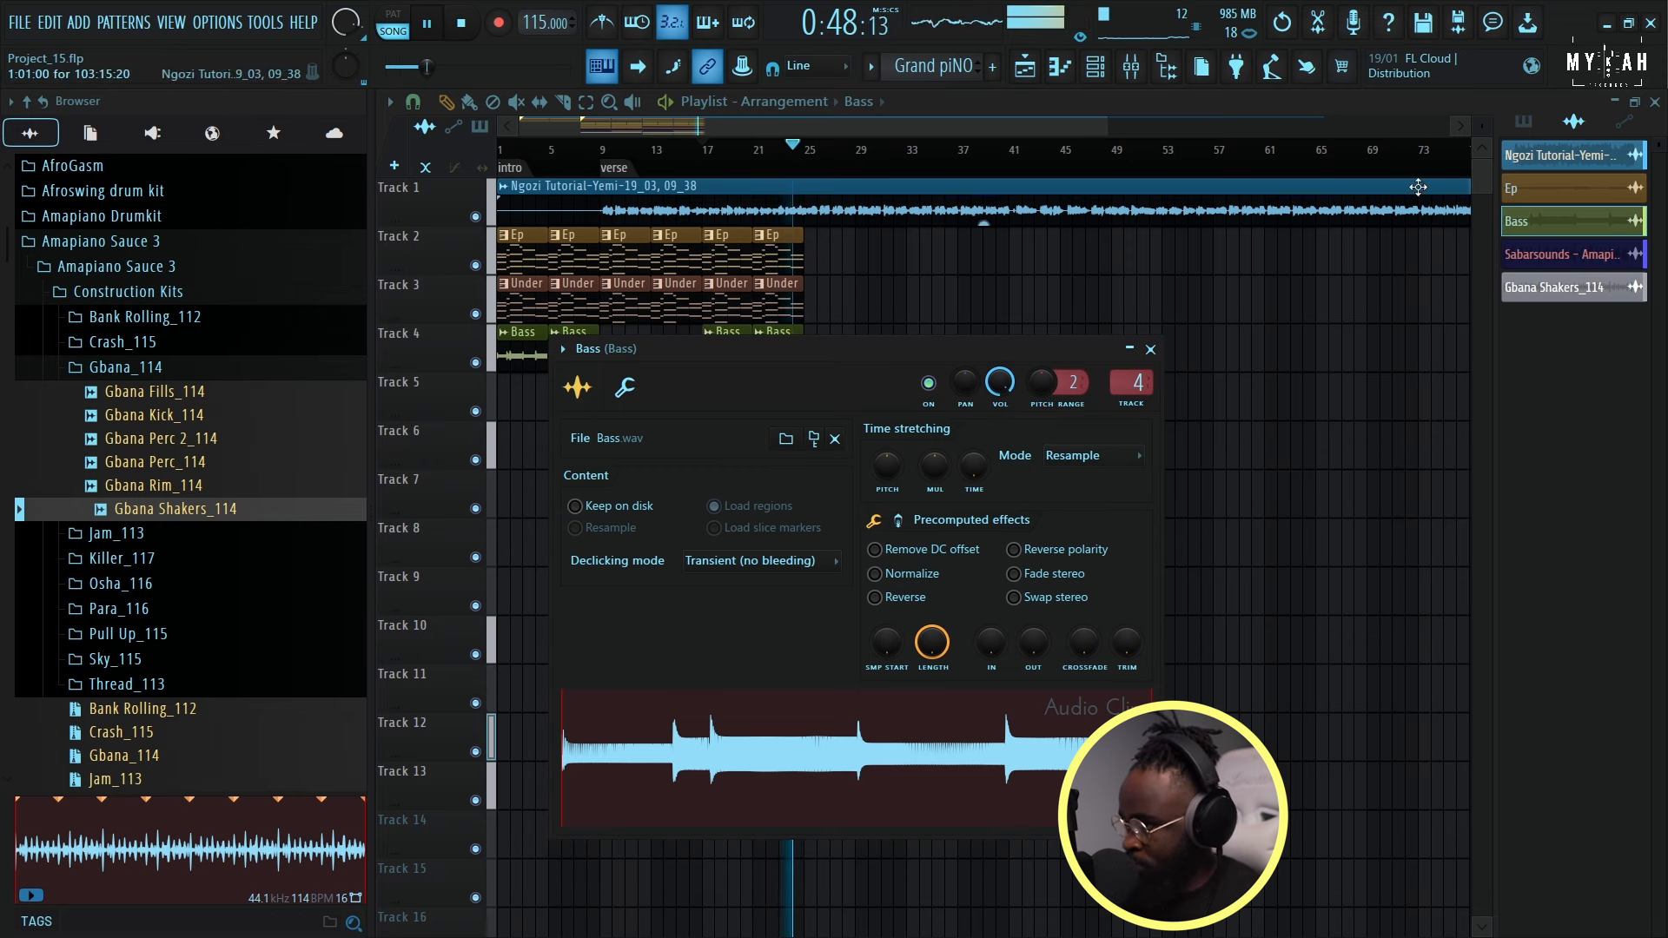
Duplicate the clips of bars 17 to 24 on Tracks 2 to 13 into bars 25 to 32.
left_click_drag(1481, 132, 1481, 124)
scroll(808, 149, "up", 3)
left_click(653, 150)
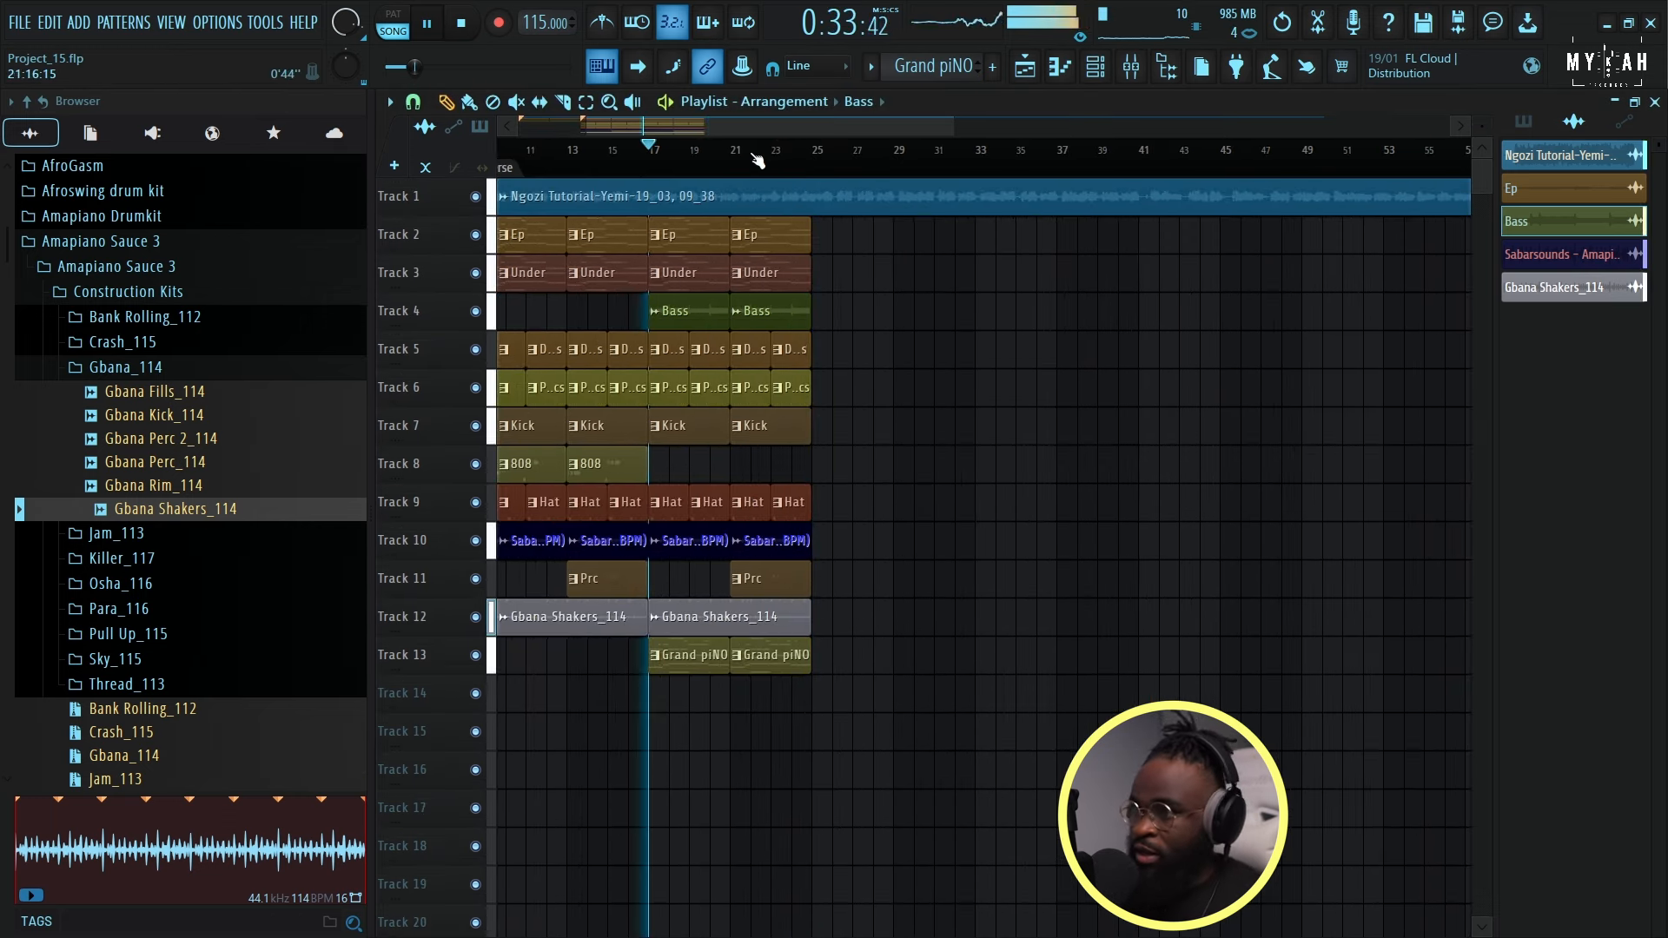
key("space")
left_click_drag(651, 217, 842, 681)
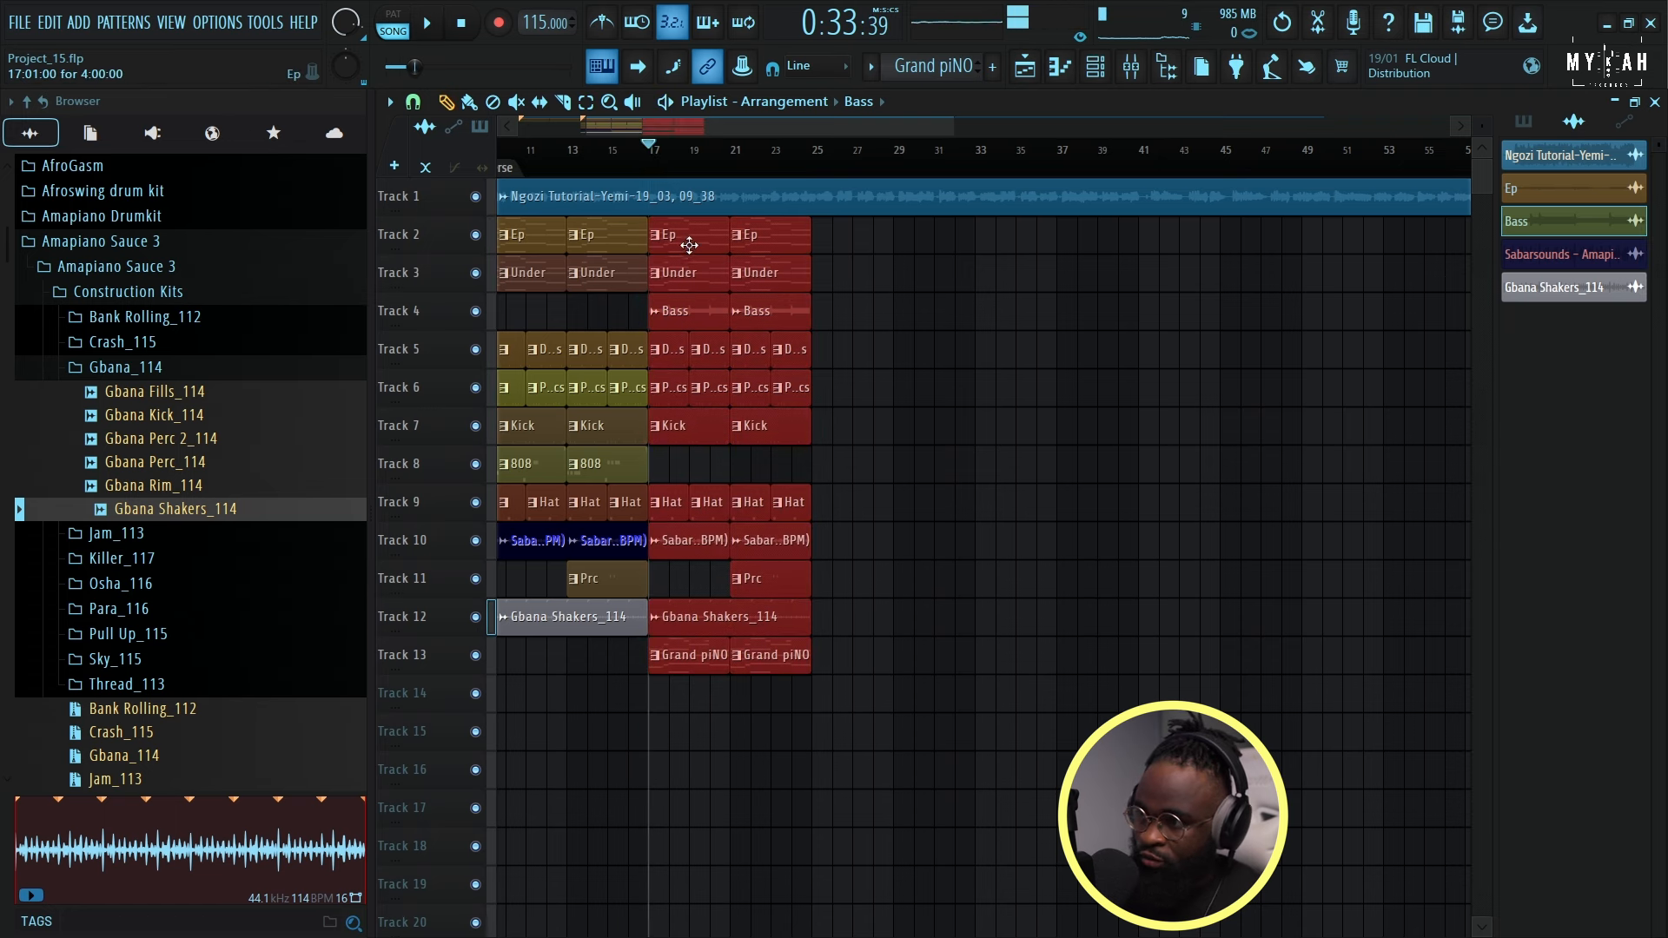
left_click_drag(689, 245, 855, 254)
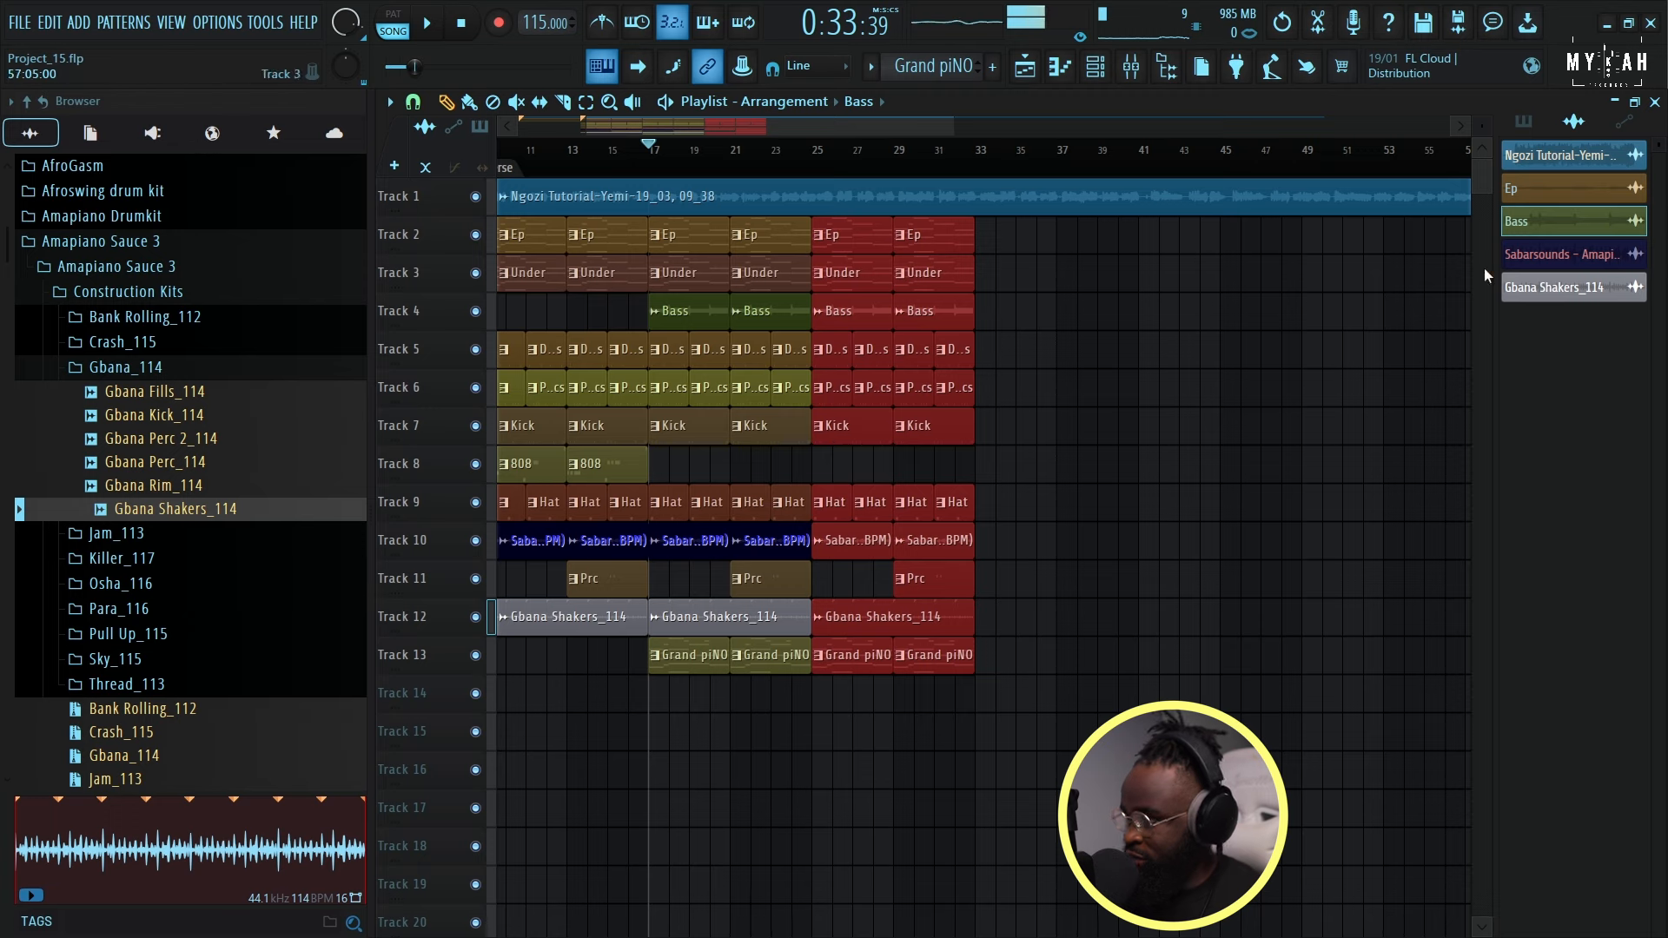
Play from bar 17 and delete the two Bass clips on Track 4 in bars 25 to 32.
left_click_drag(1481, 126, 1482, 152)
key("space")
scroll(1127, 488, "down", 8)
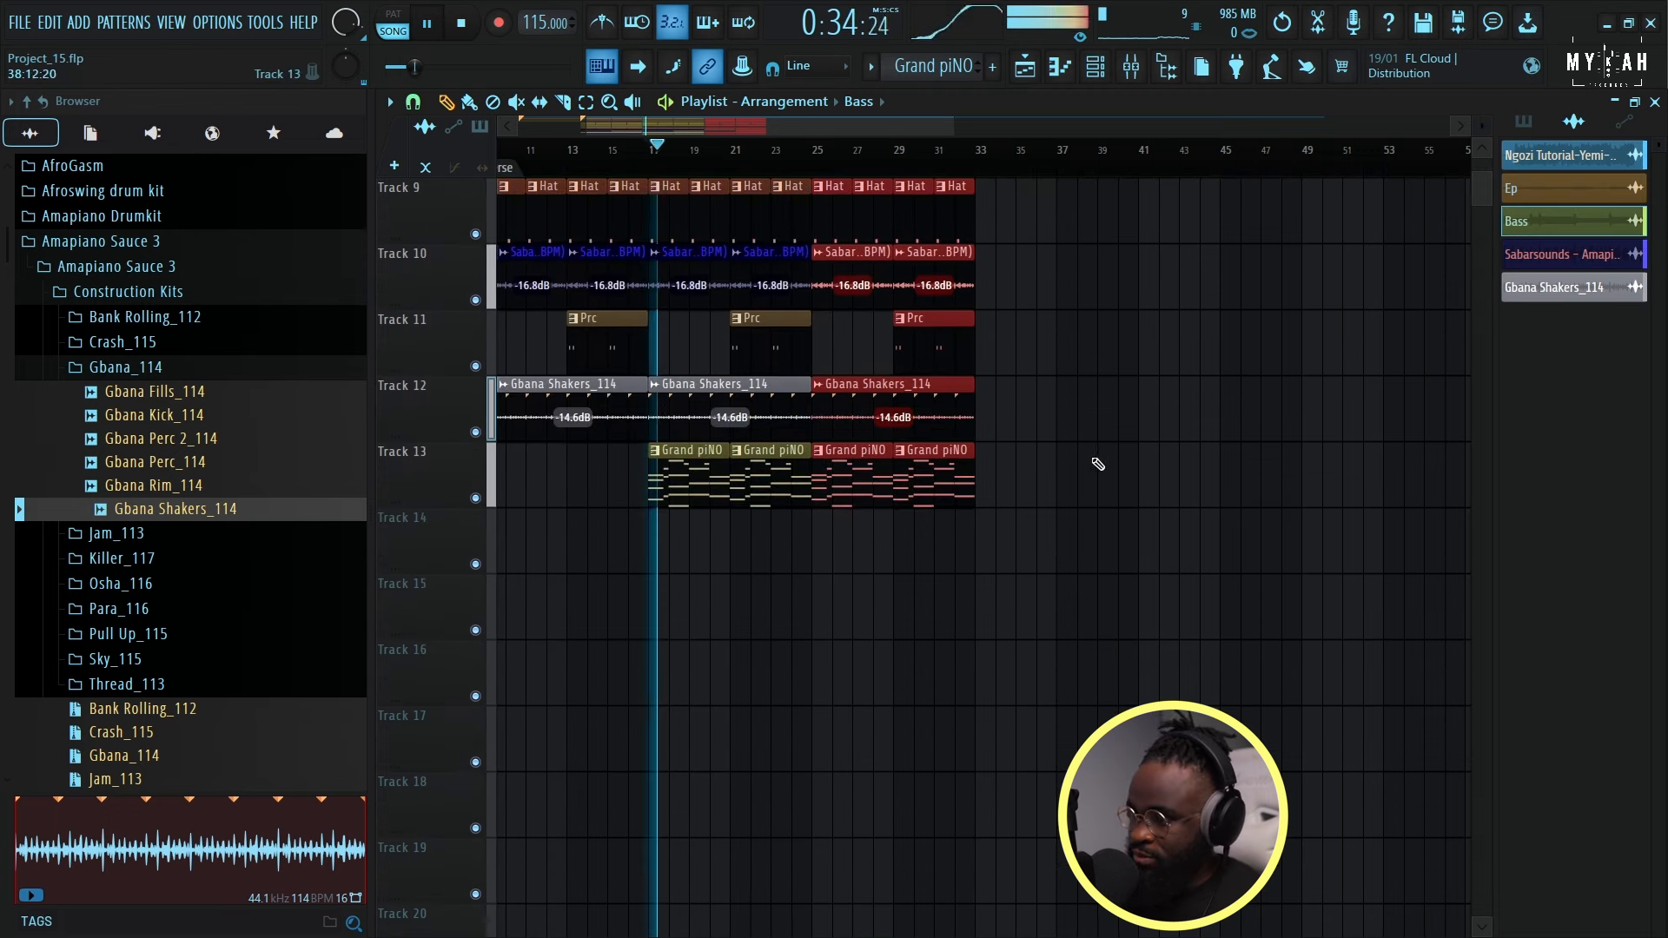
scroll(881, 477, "up", 3)
scroll(879, 460, "up", 5)
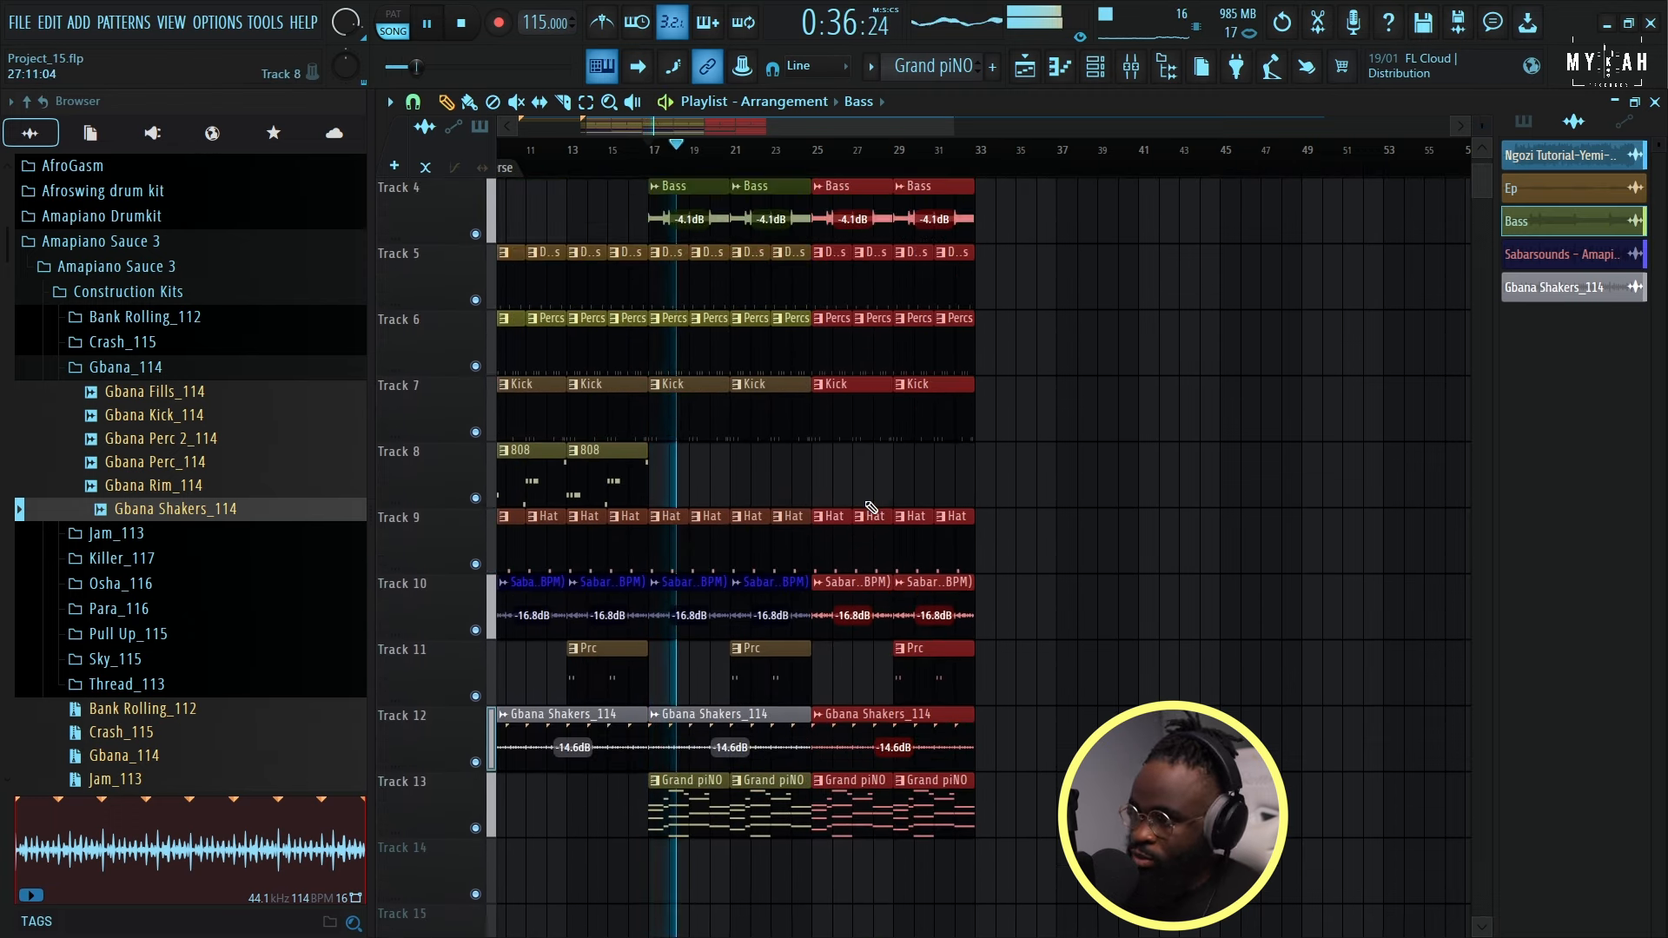
right_click(852, 406)
right_click(934, 406)
scroll(509, 467, "down", 3)
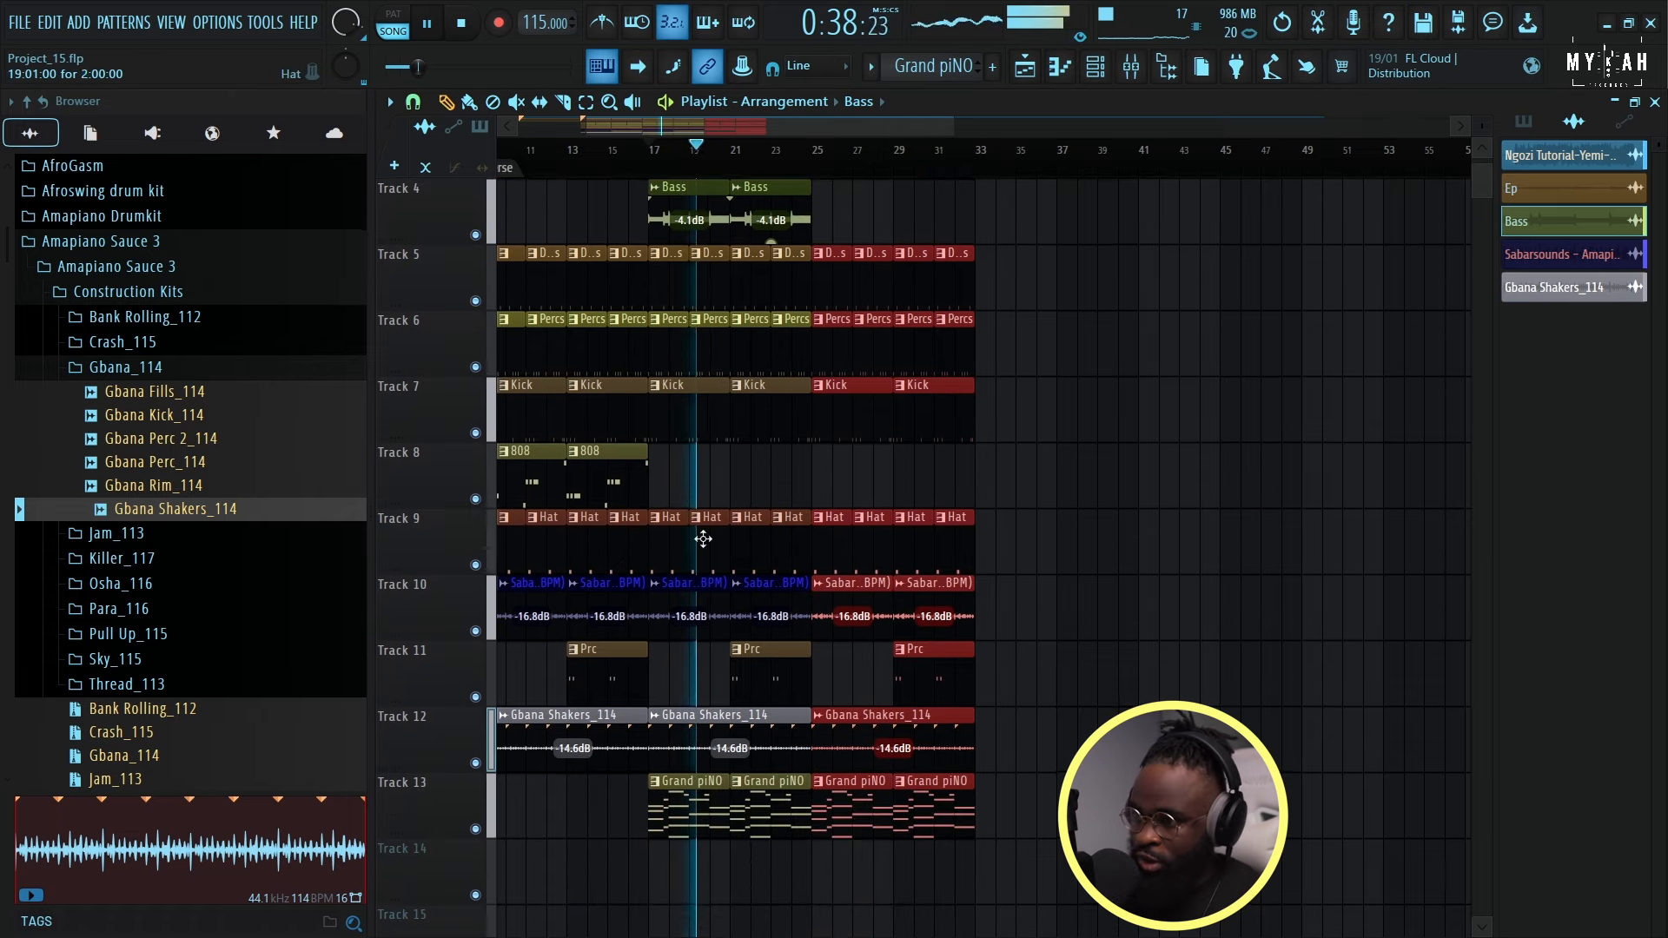
Place an 808 clip on Track 8 at bar 25 and make it a unique pattern.
left_click(504, 451)
left_click(814, 488)
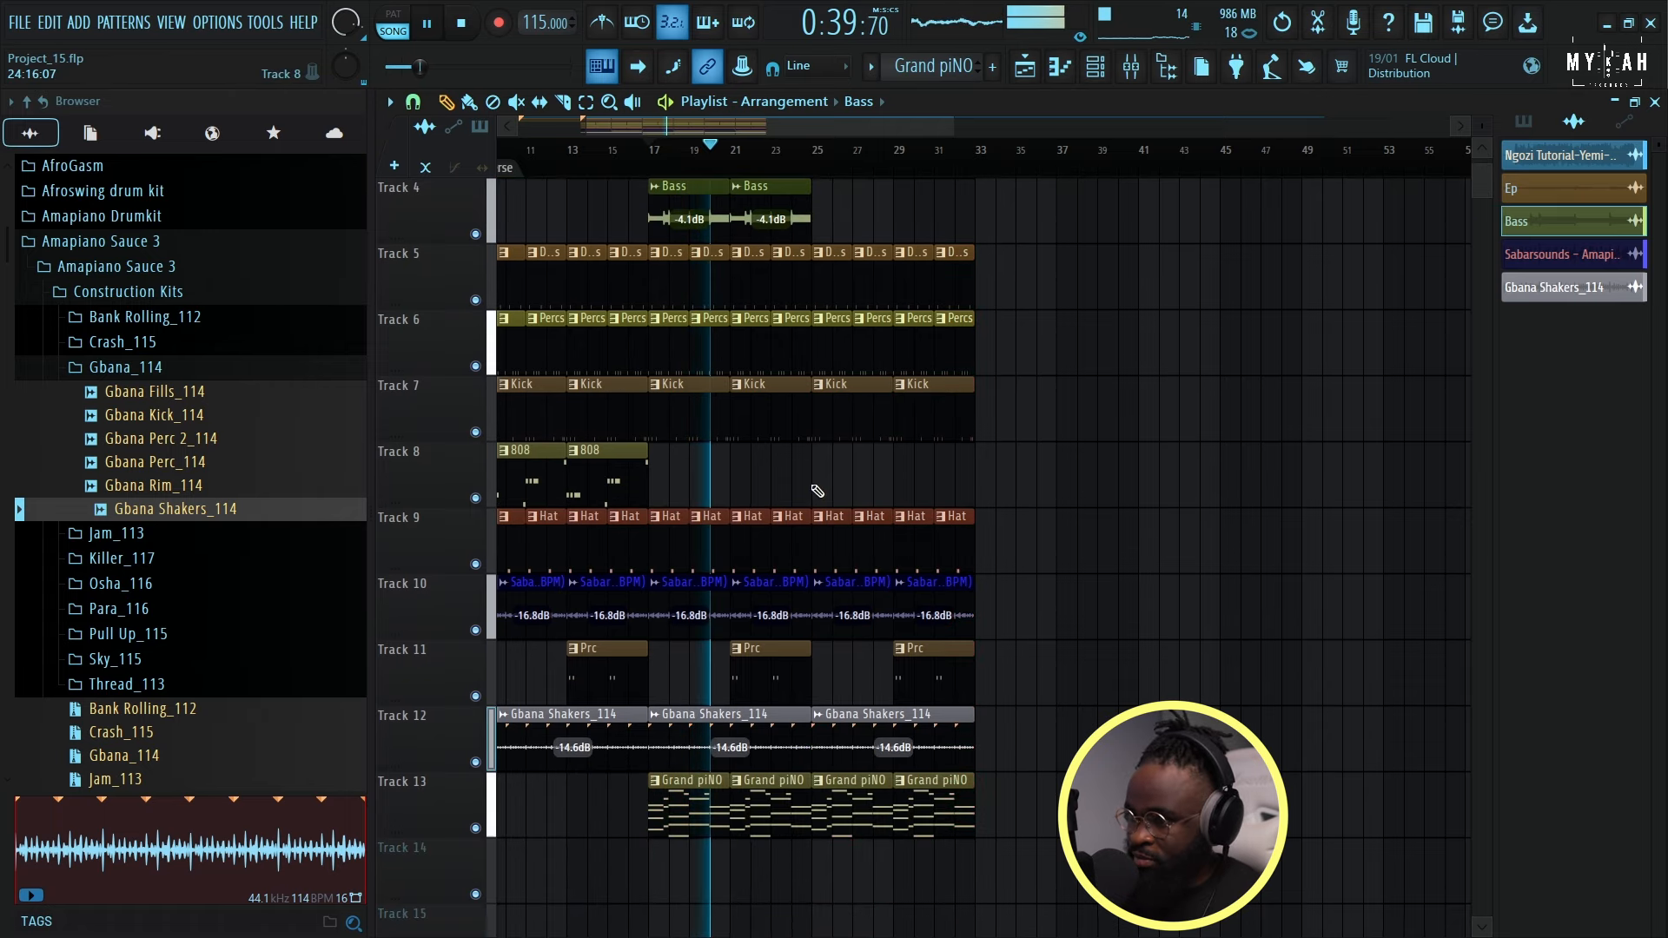
left_click(531, 462)
left_click(816, 480)
left_click(817, 451)
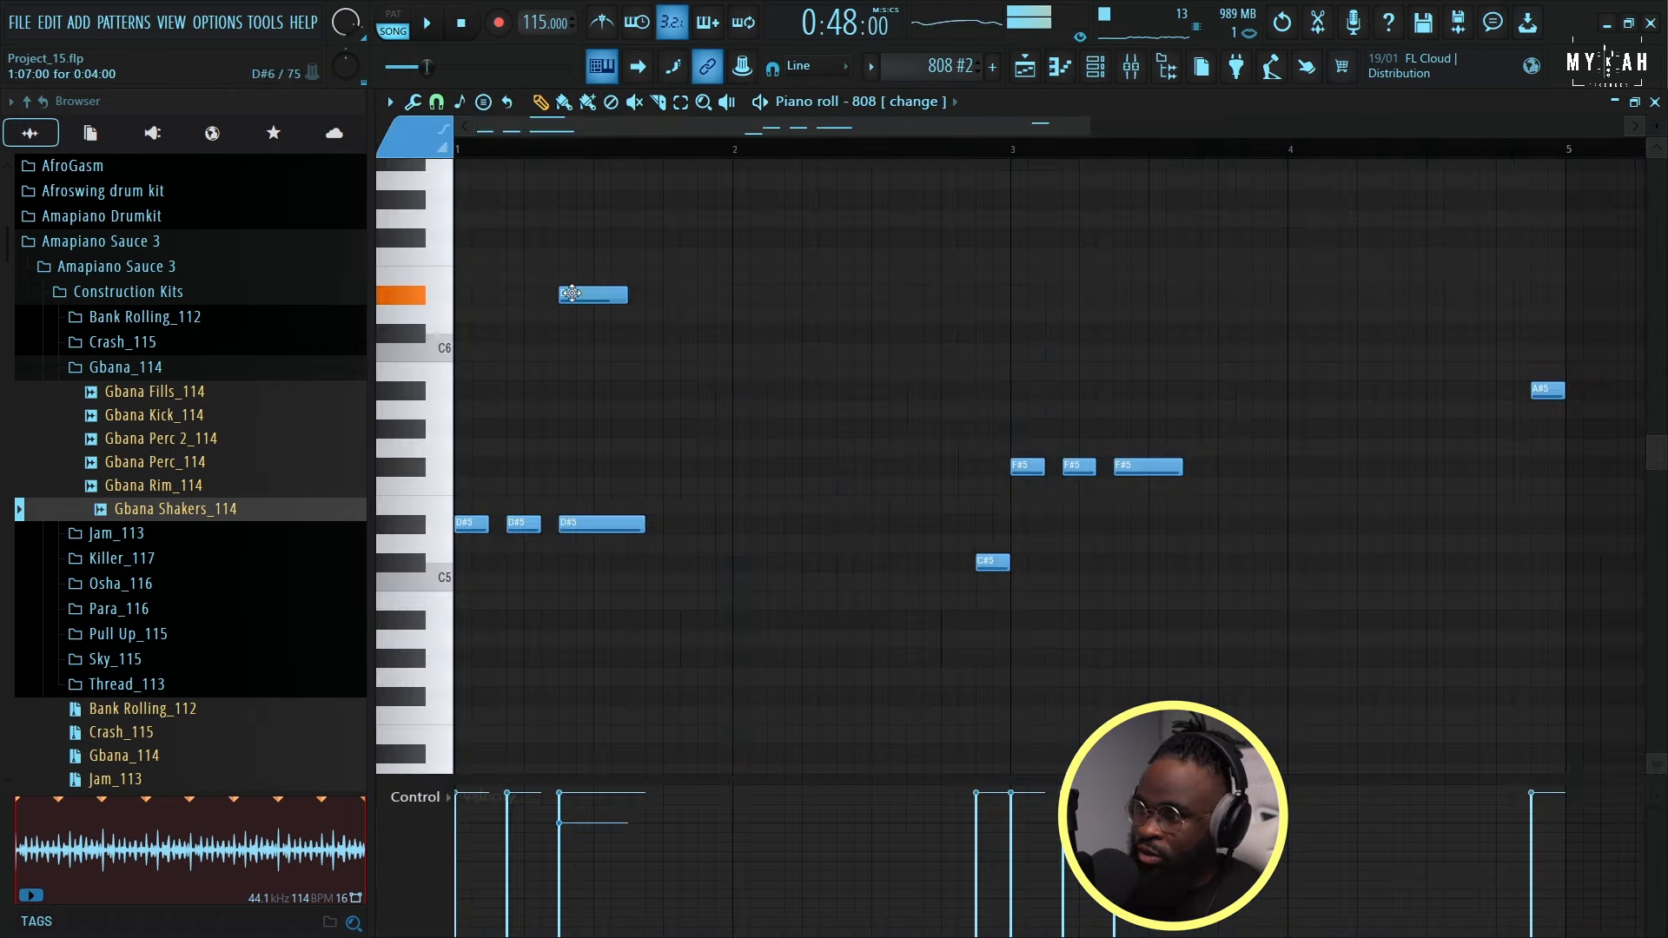
Make the D#6 note in bar 1 a slide note, shifted one step later with its velocity raised to the other notes' level.
double_click(594, 296)
left_click(957, 612)
key("space")
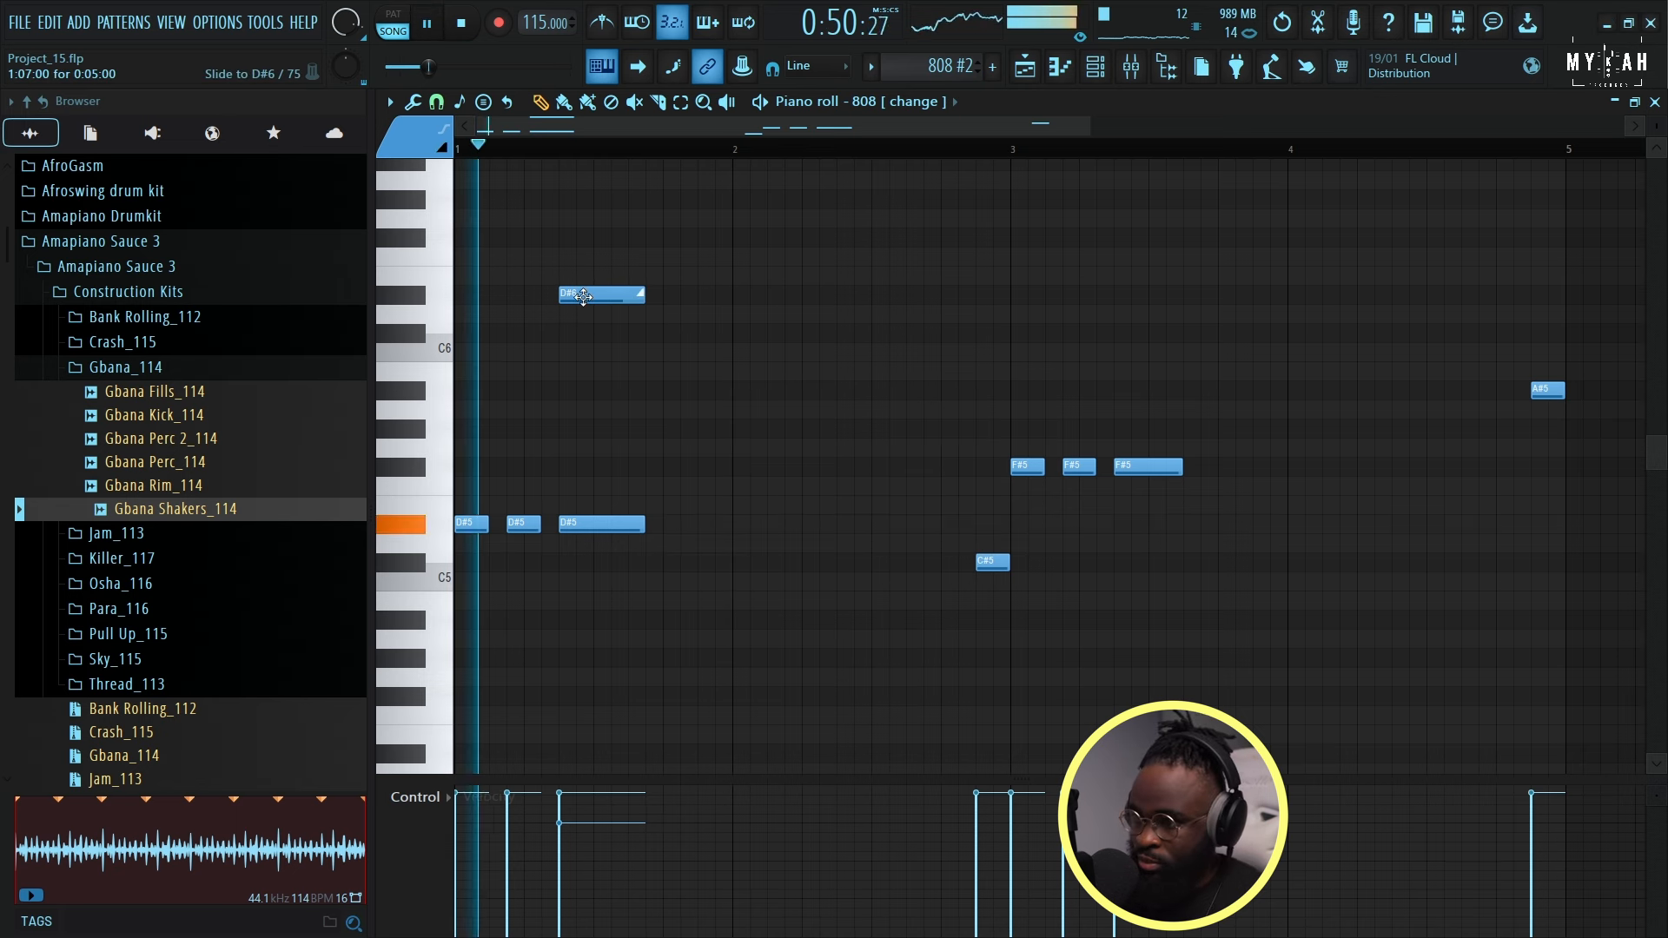
left_click_drag(582, 302, 600, 304)
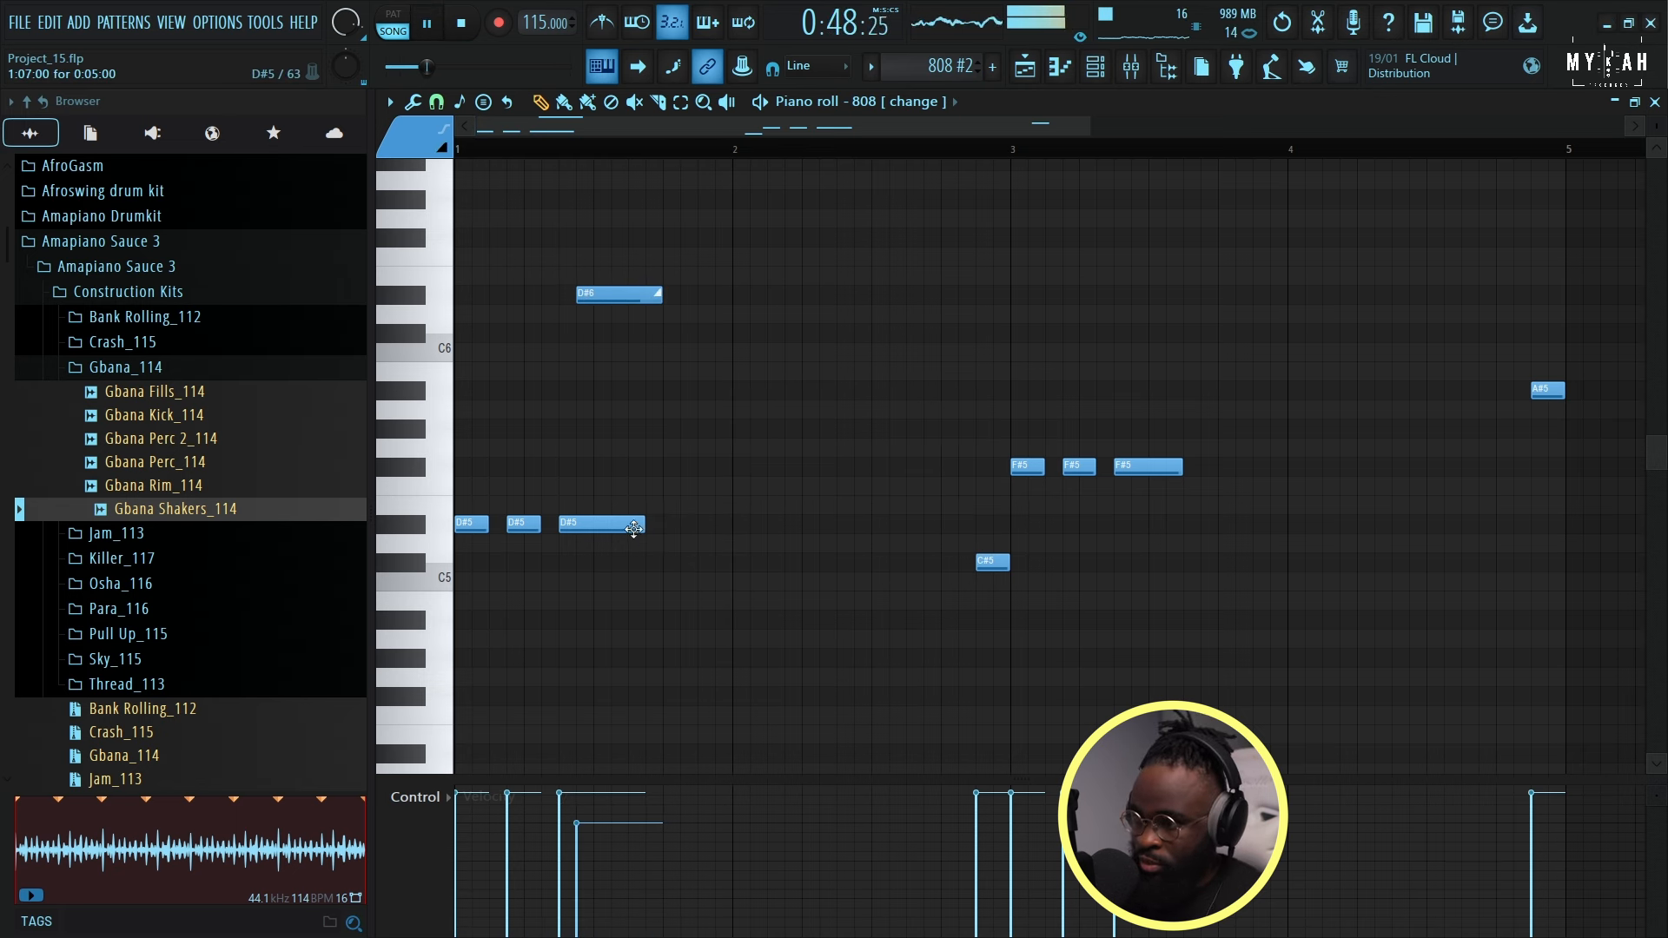
left_click_drag(579, 815, 580, 796)
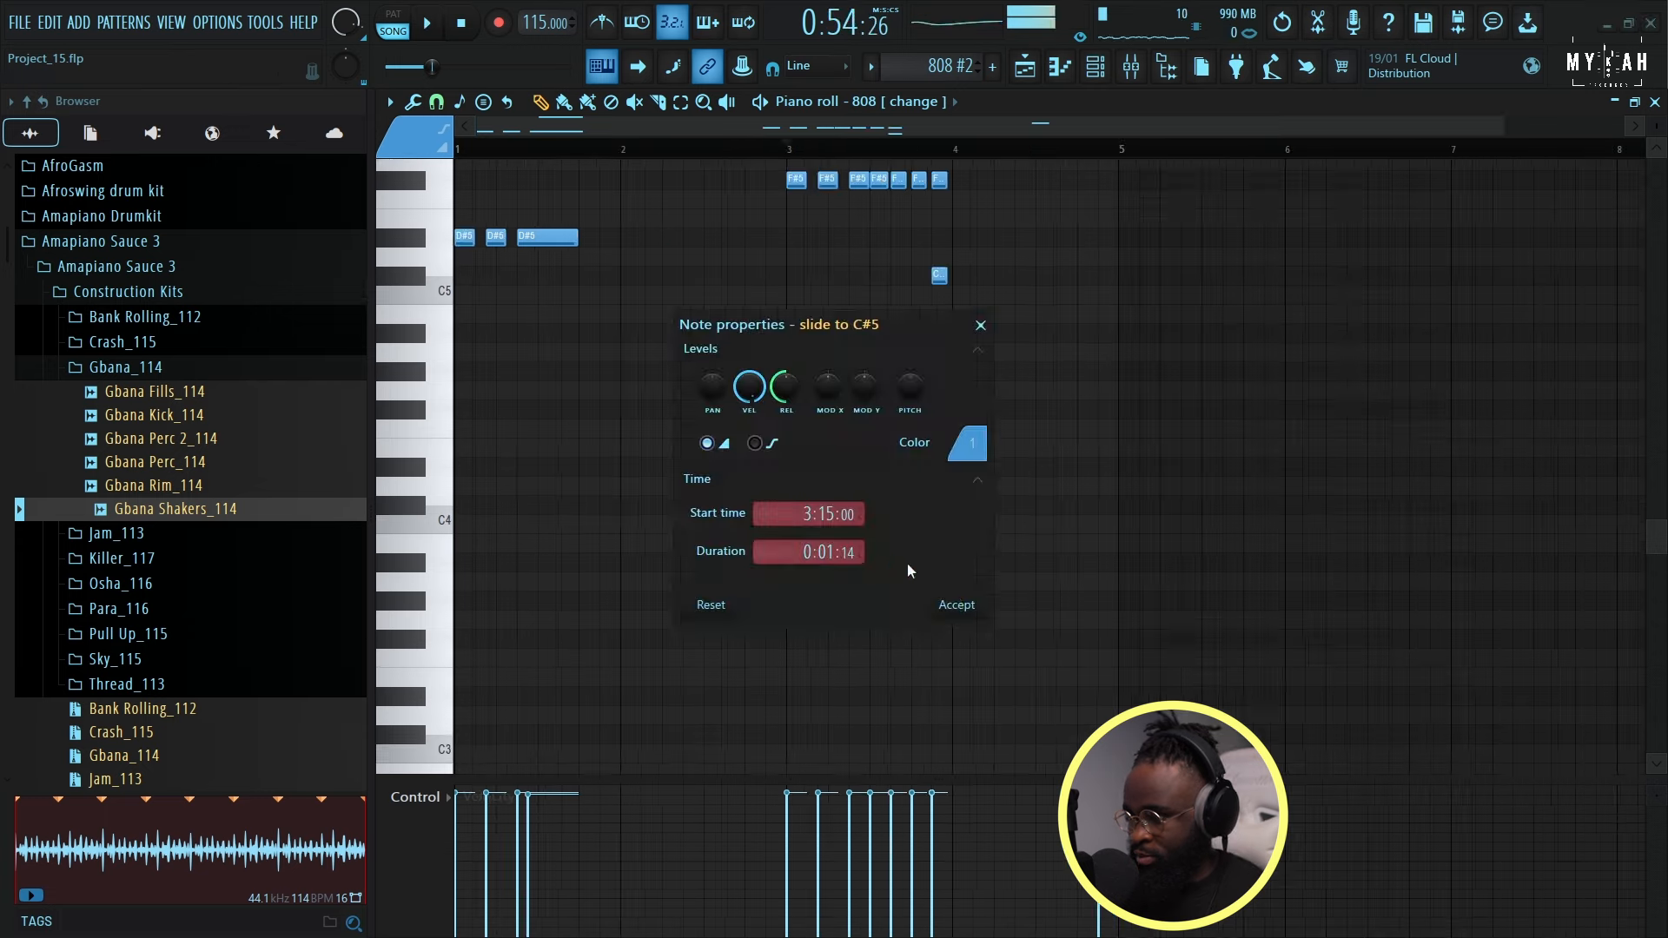
Make the C#5 note at step 15 of bar 3 a slide note and add an A#5 note at step 11 of bar 4.
left_click(961, 603)
scroll(967, 431, "up", 3)
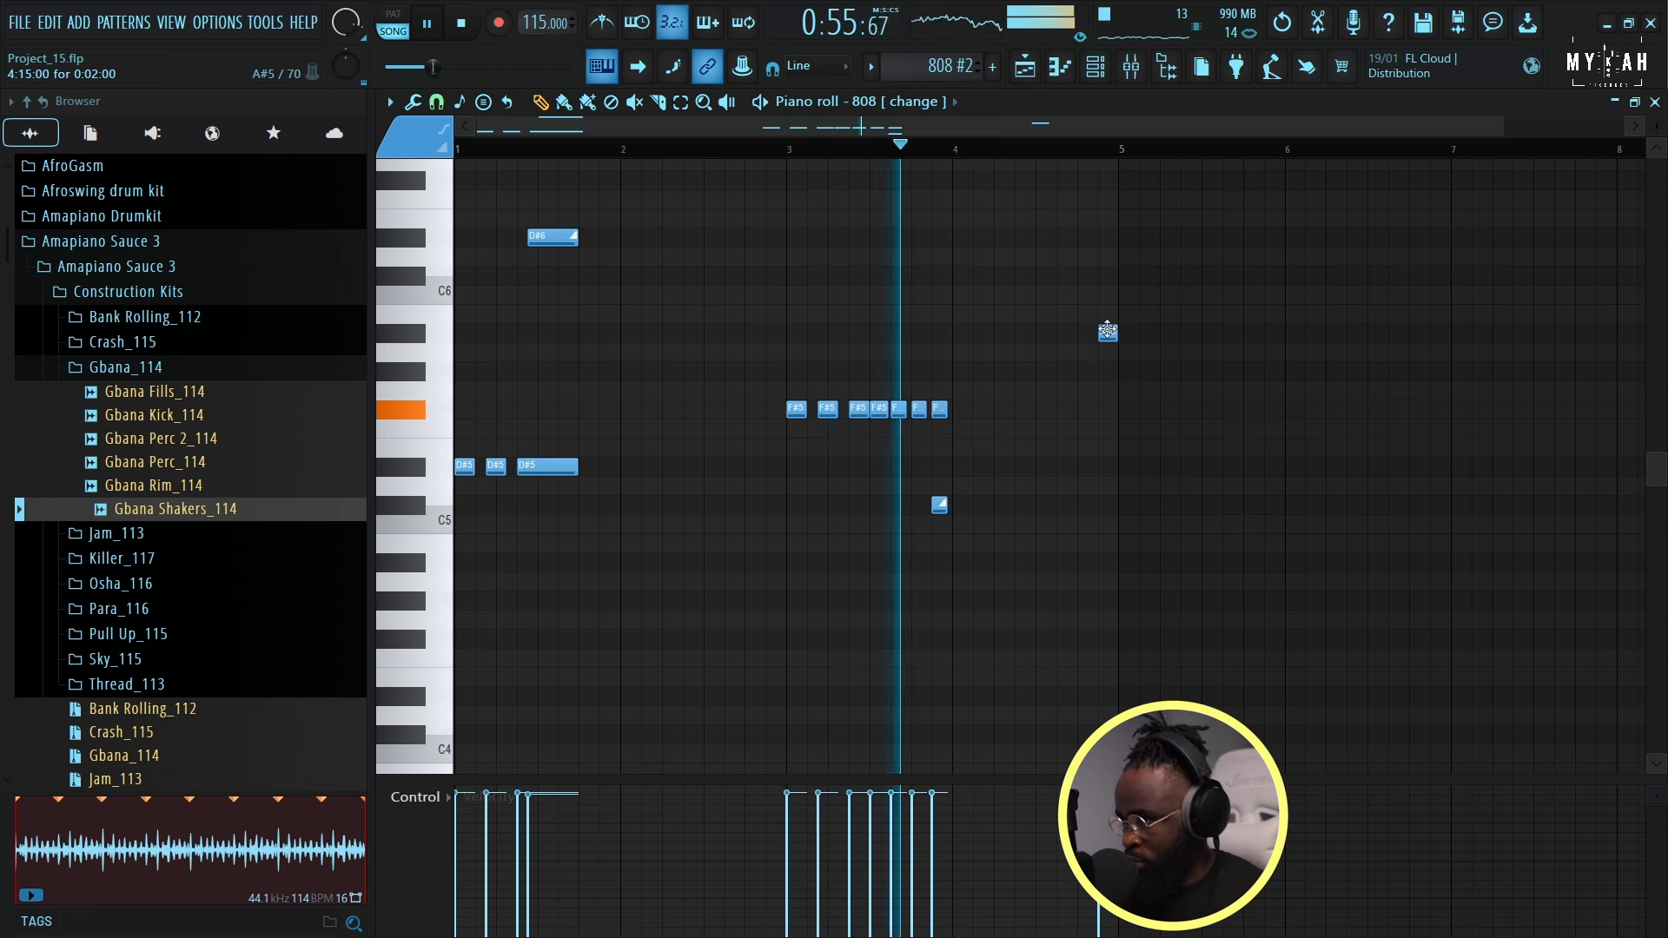
left_click(1025, 334)
left_click(1060, 334)
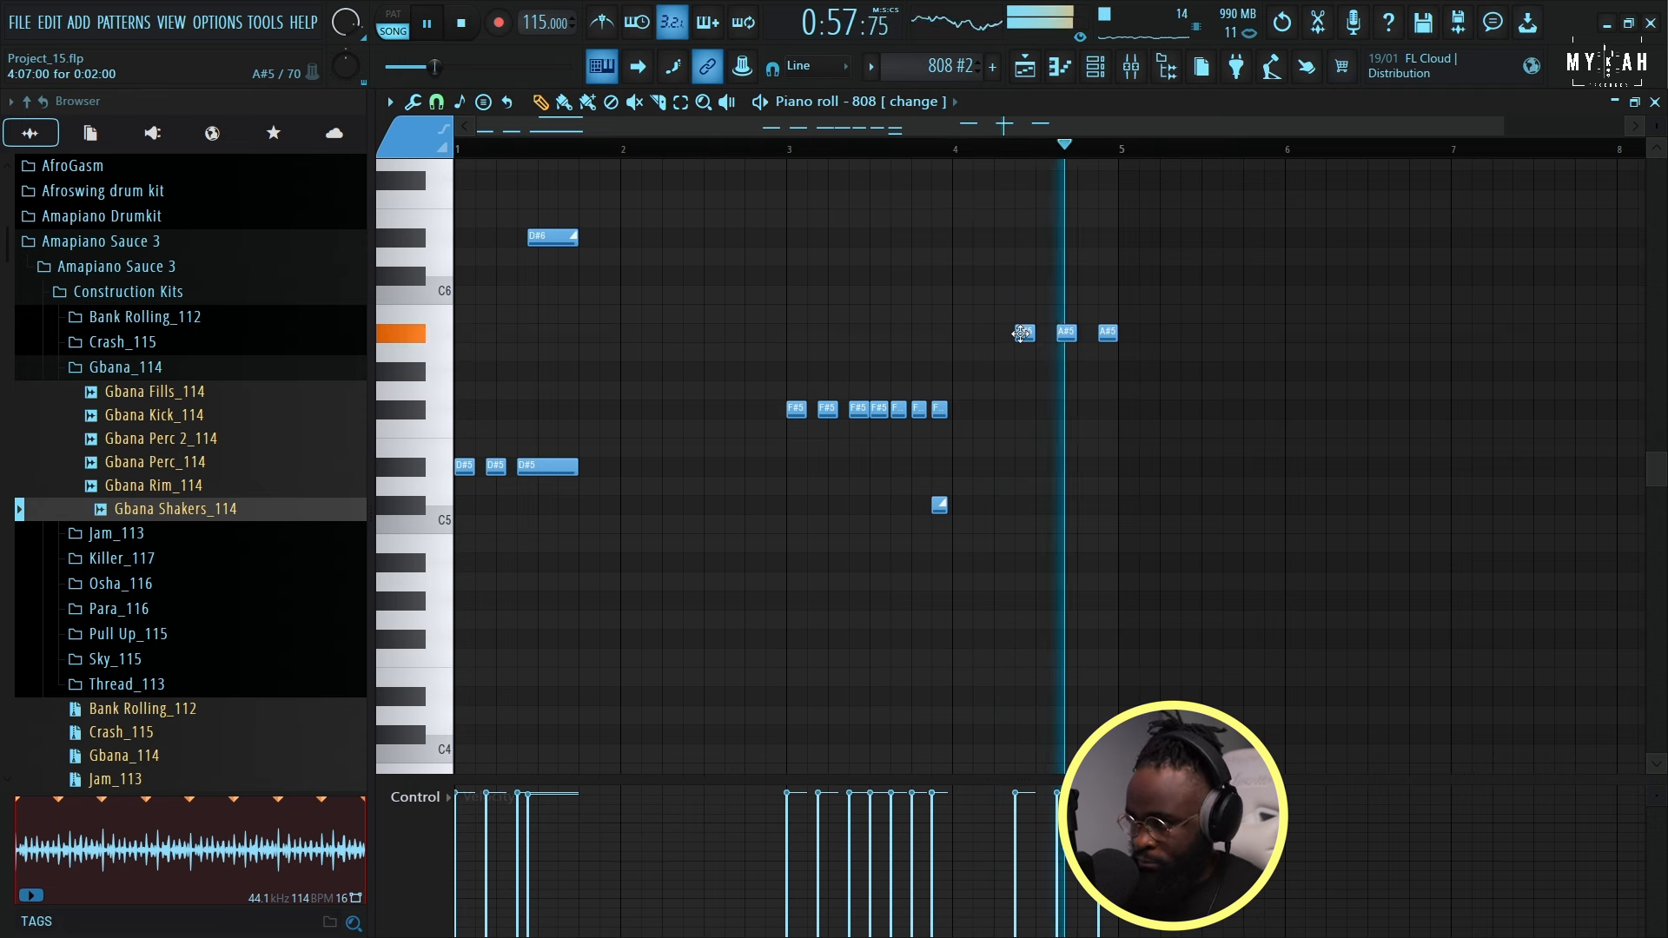
right_click(1024, 332)
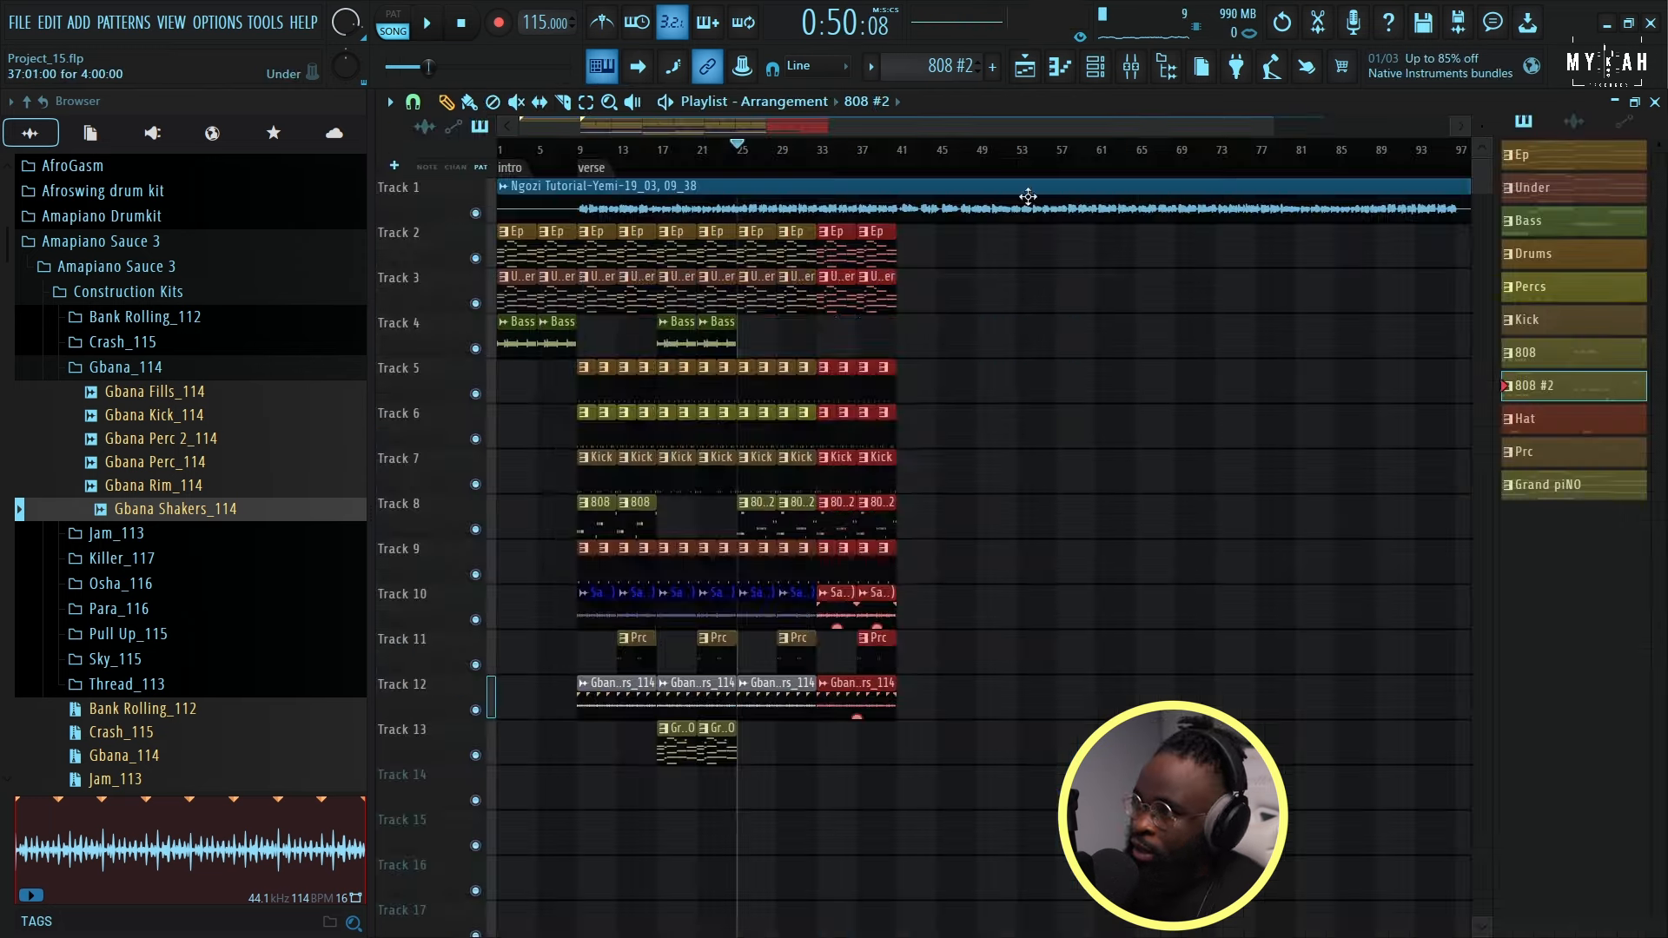
Save the project despite the trial plugin notice and add a Kontakt channel.
key("ctrl+s")
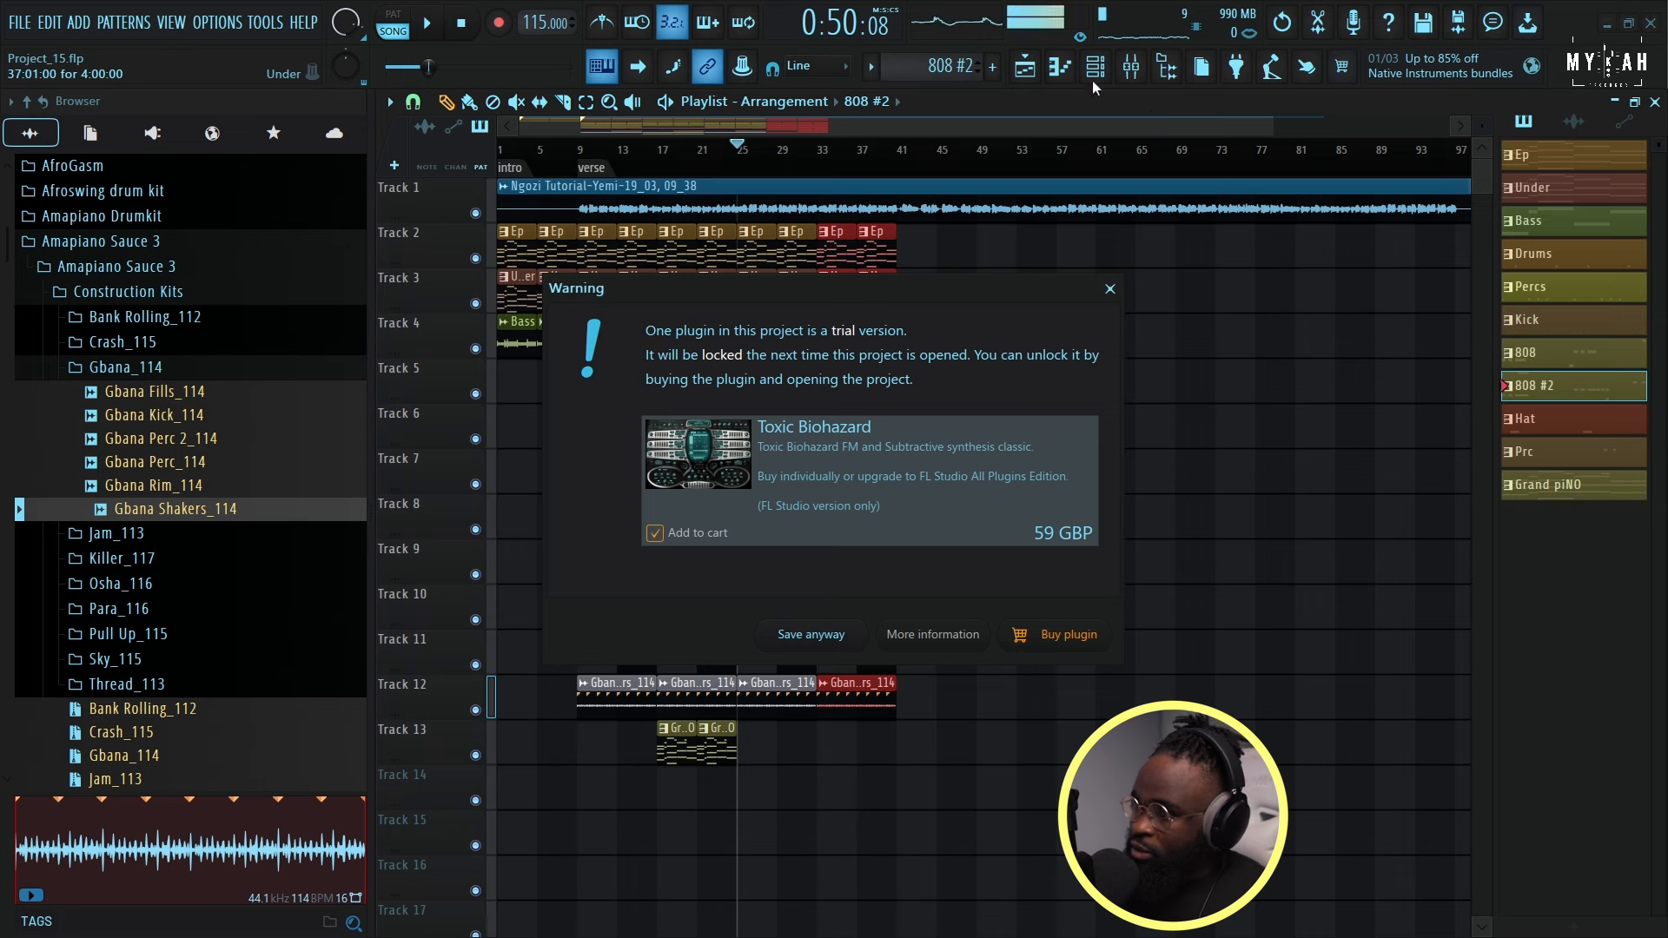
left_click(818, 643)
left_click(1111, 78)
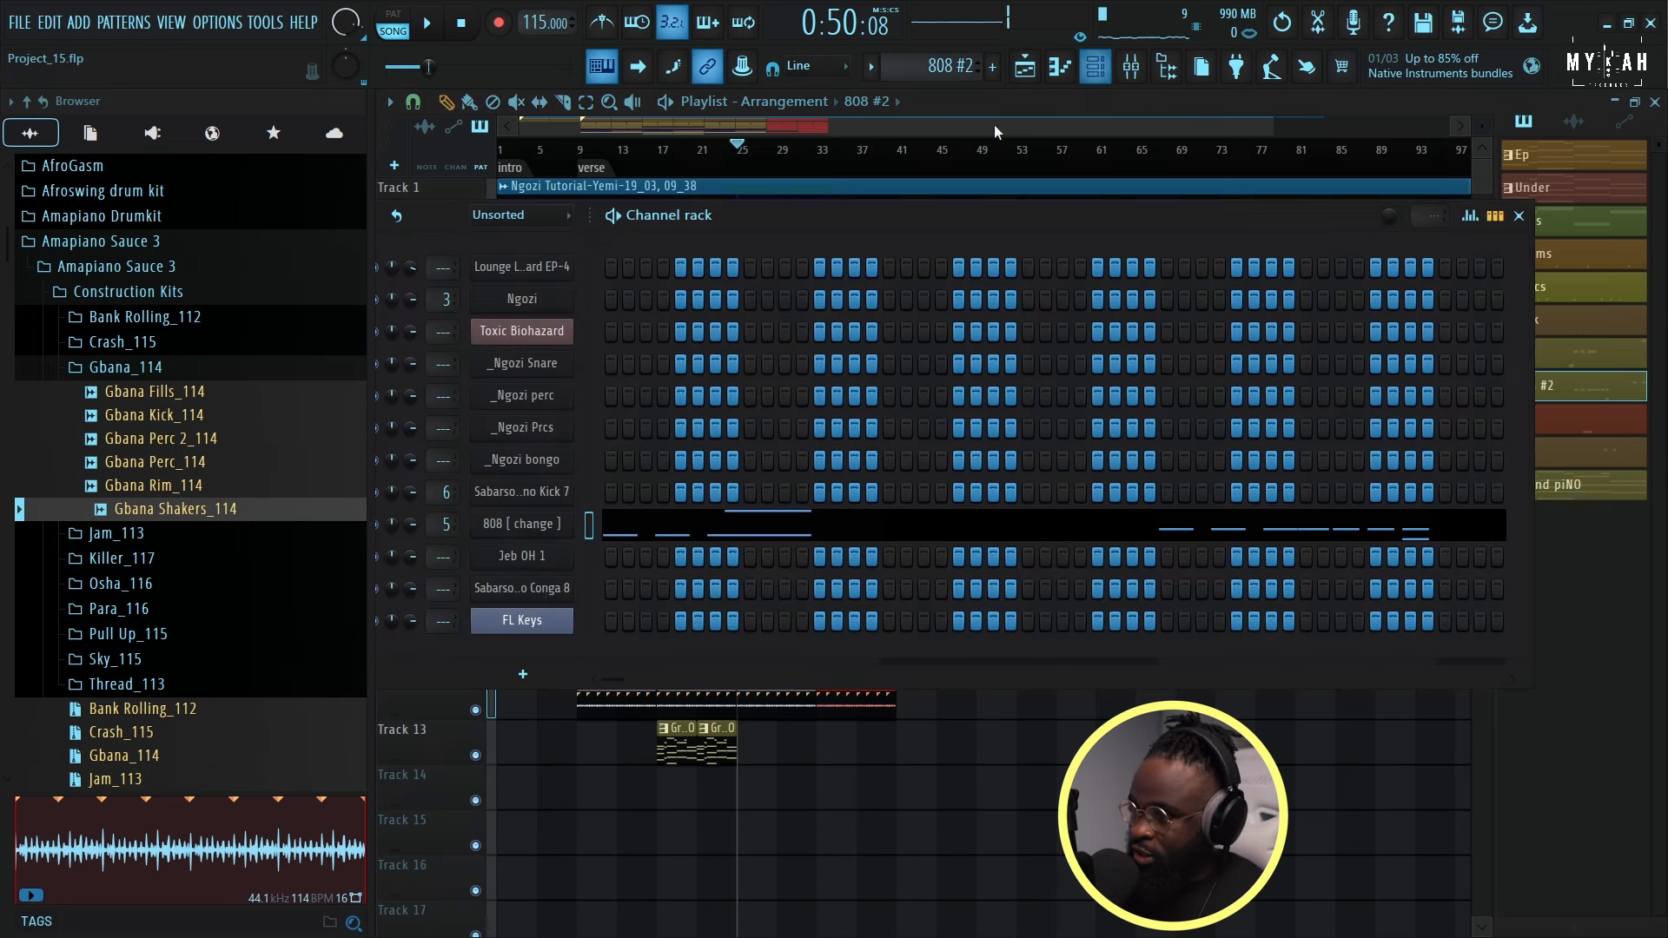
left_click(532, 675)
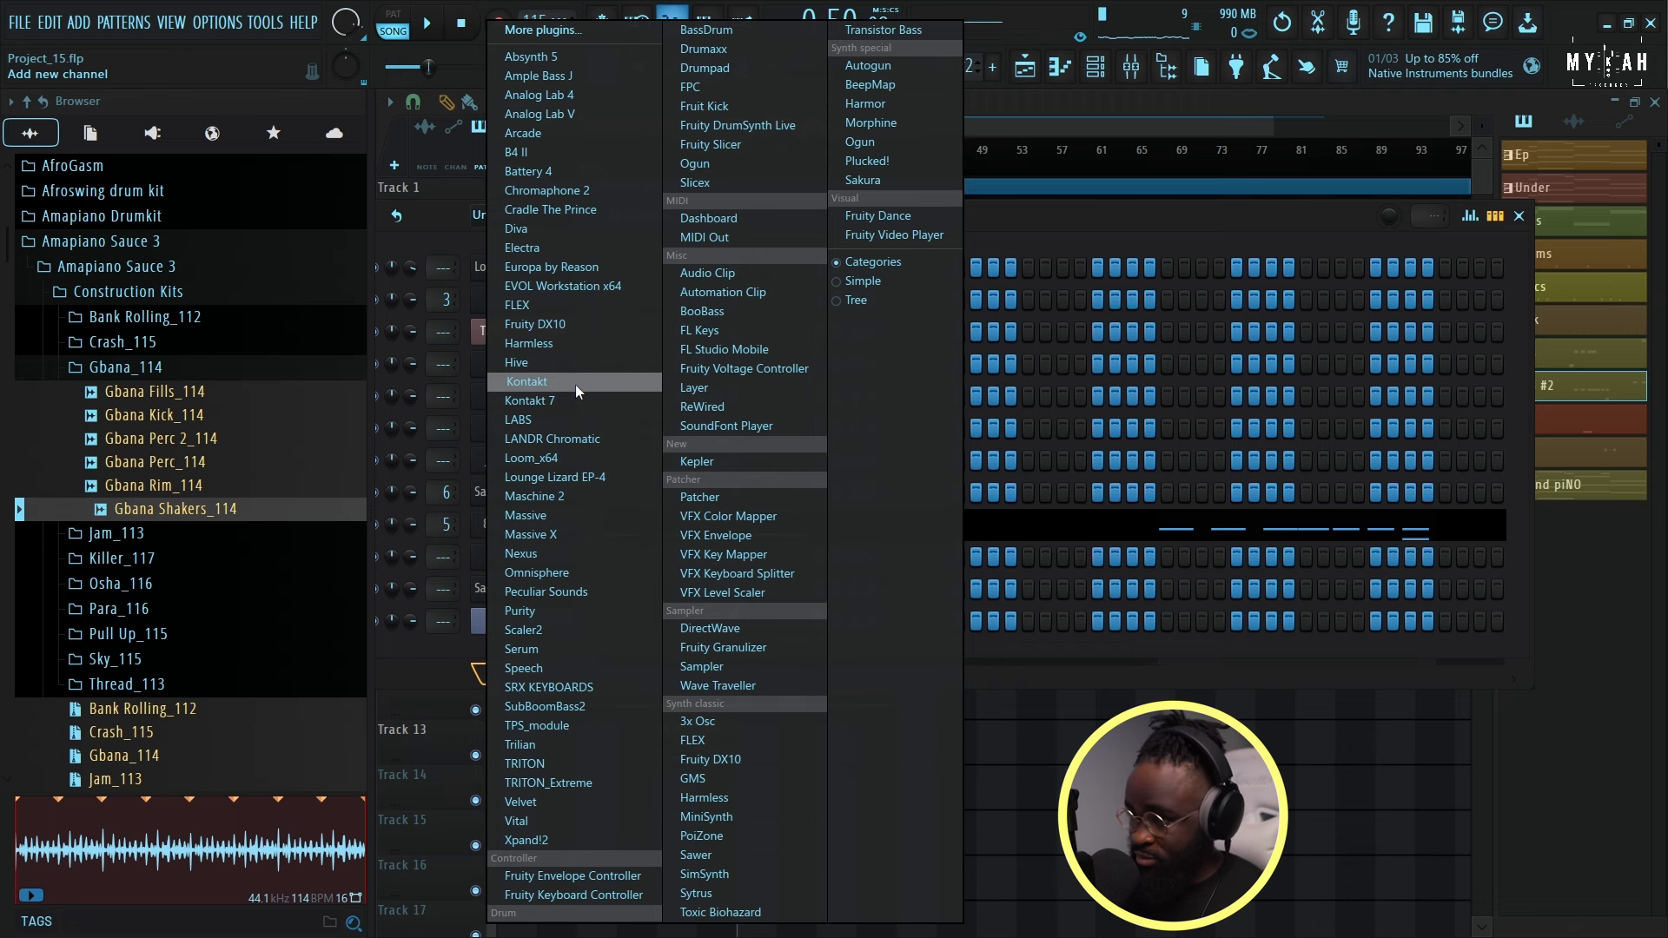
left_click(575, 384)
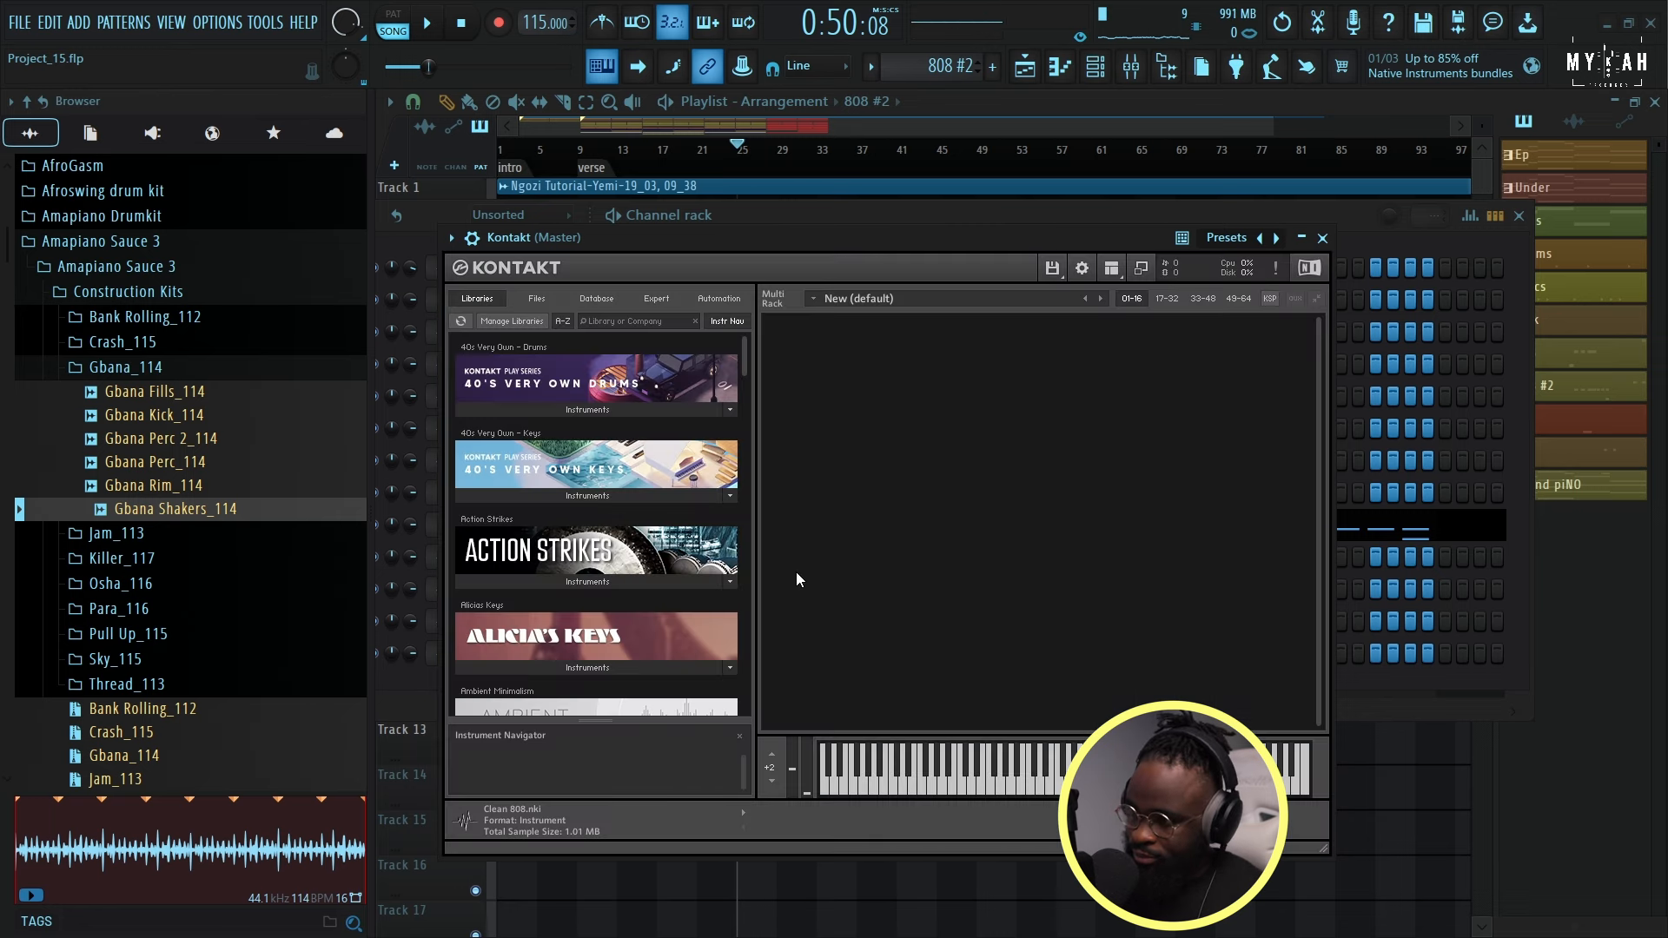
Load Archtop.nki from the Archtop guitar library into the Kontakt rack.
left_click_drag(813, 238, 807, 185)
left_click_drag(734, 314, 727, 372)
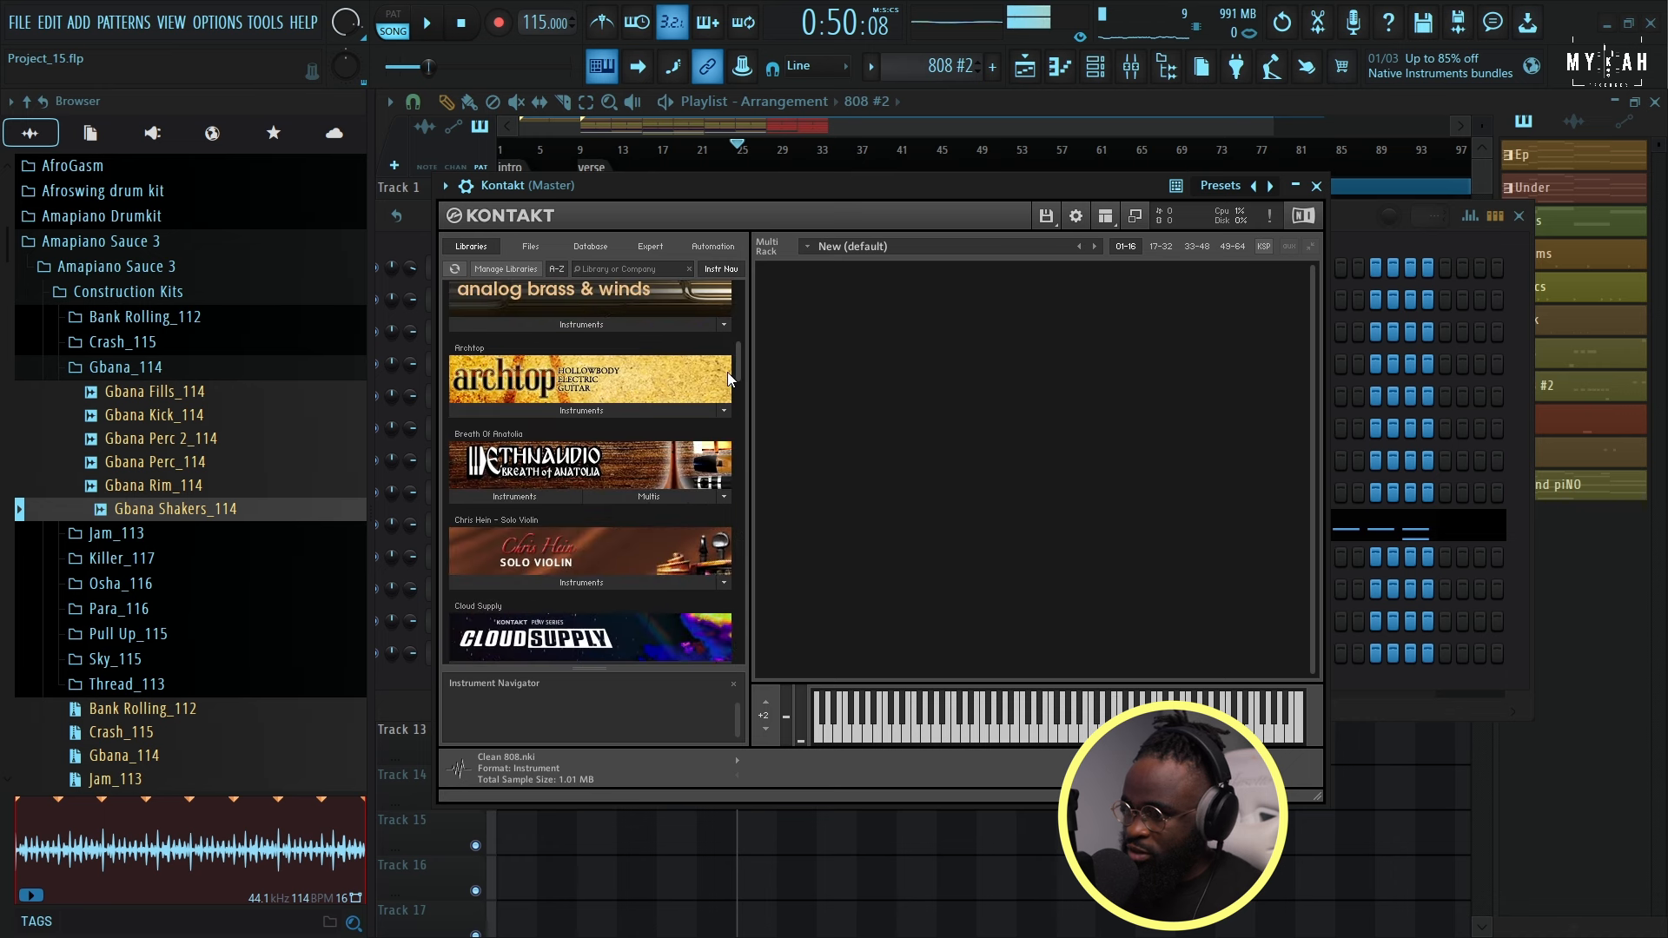
left_click(575, 412)
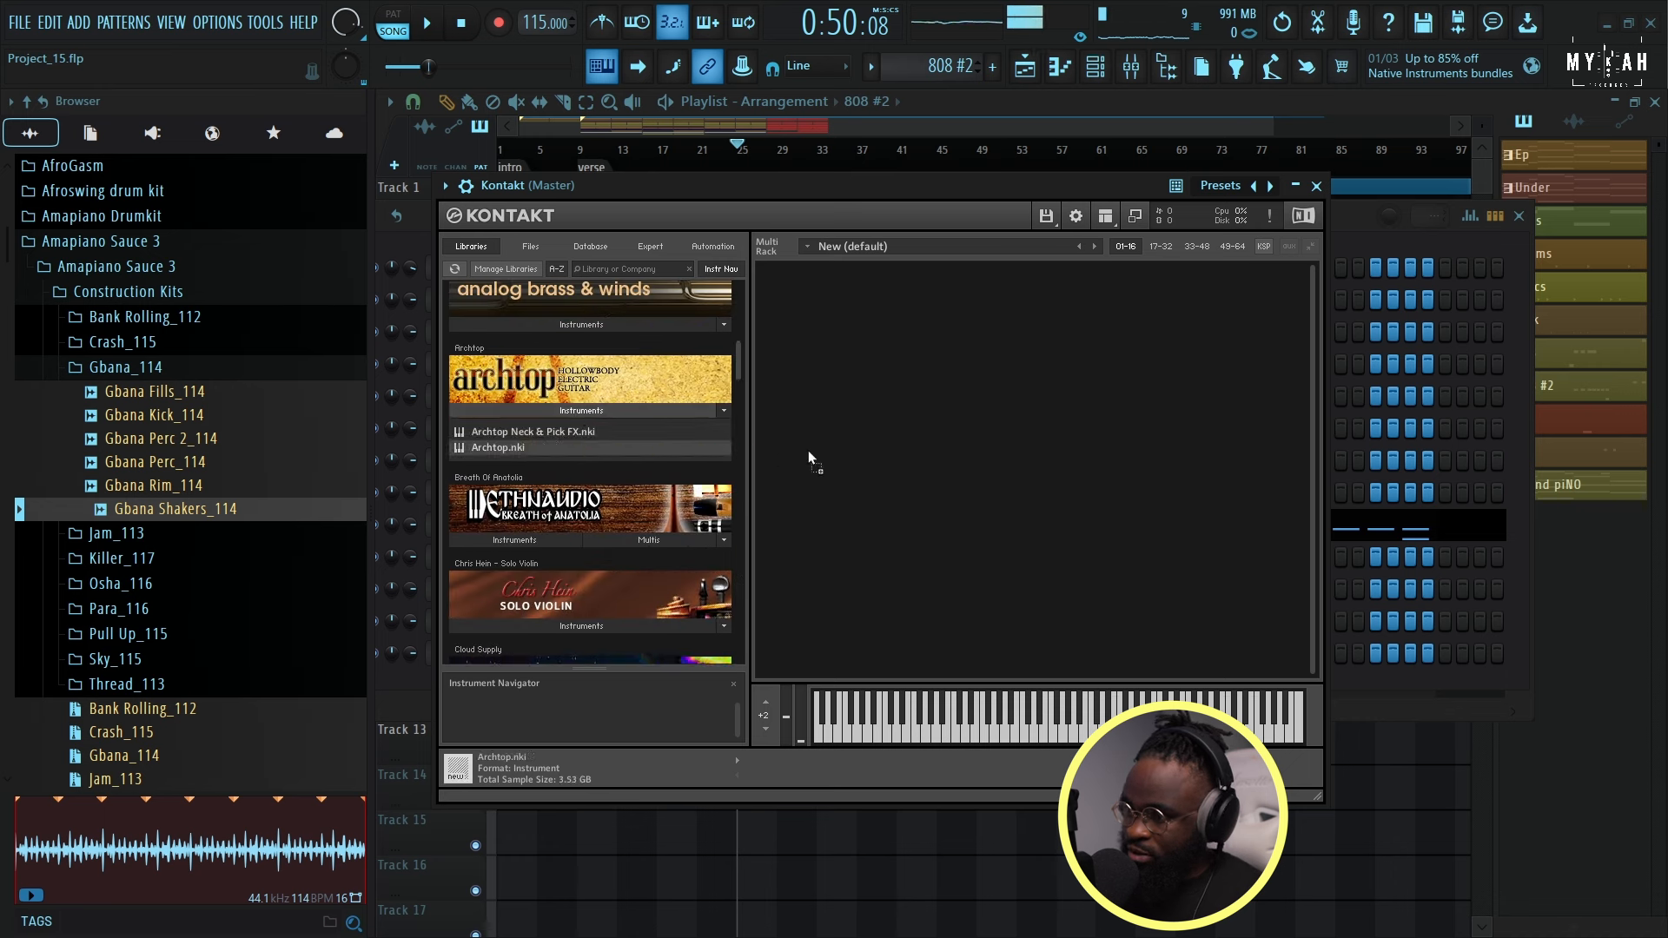
left_click_drag(844, 446, 842, 445)
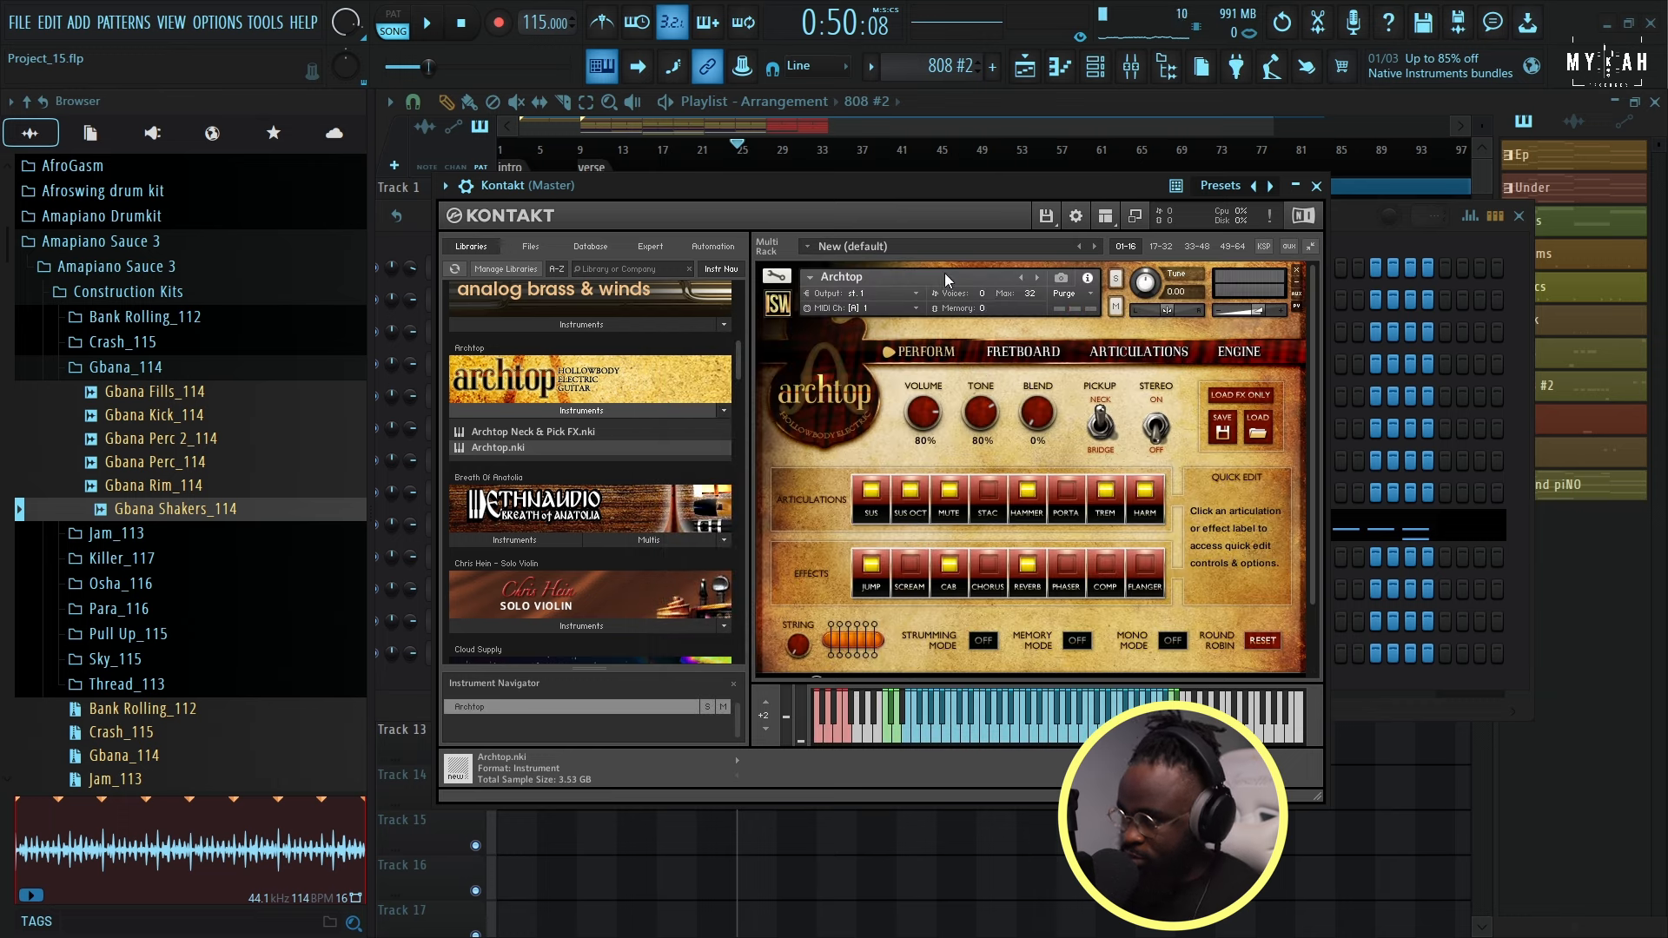
left_click_drag(899, 189, 932, 182)
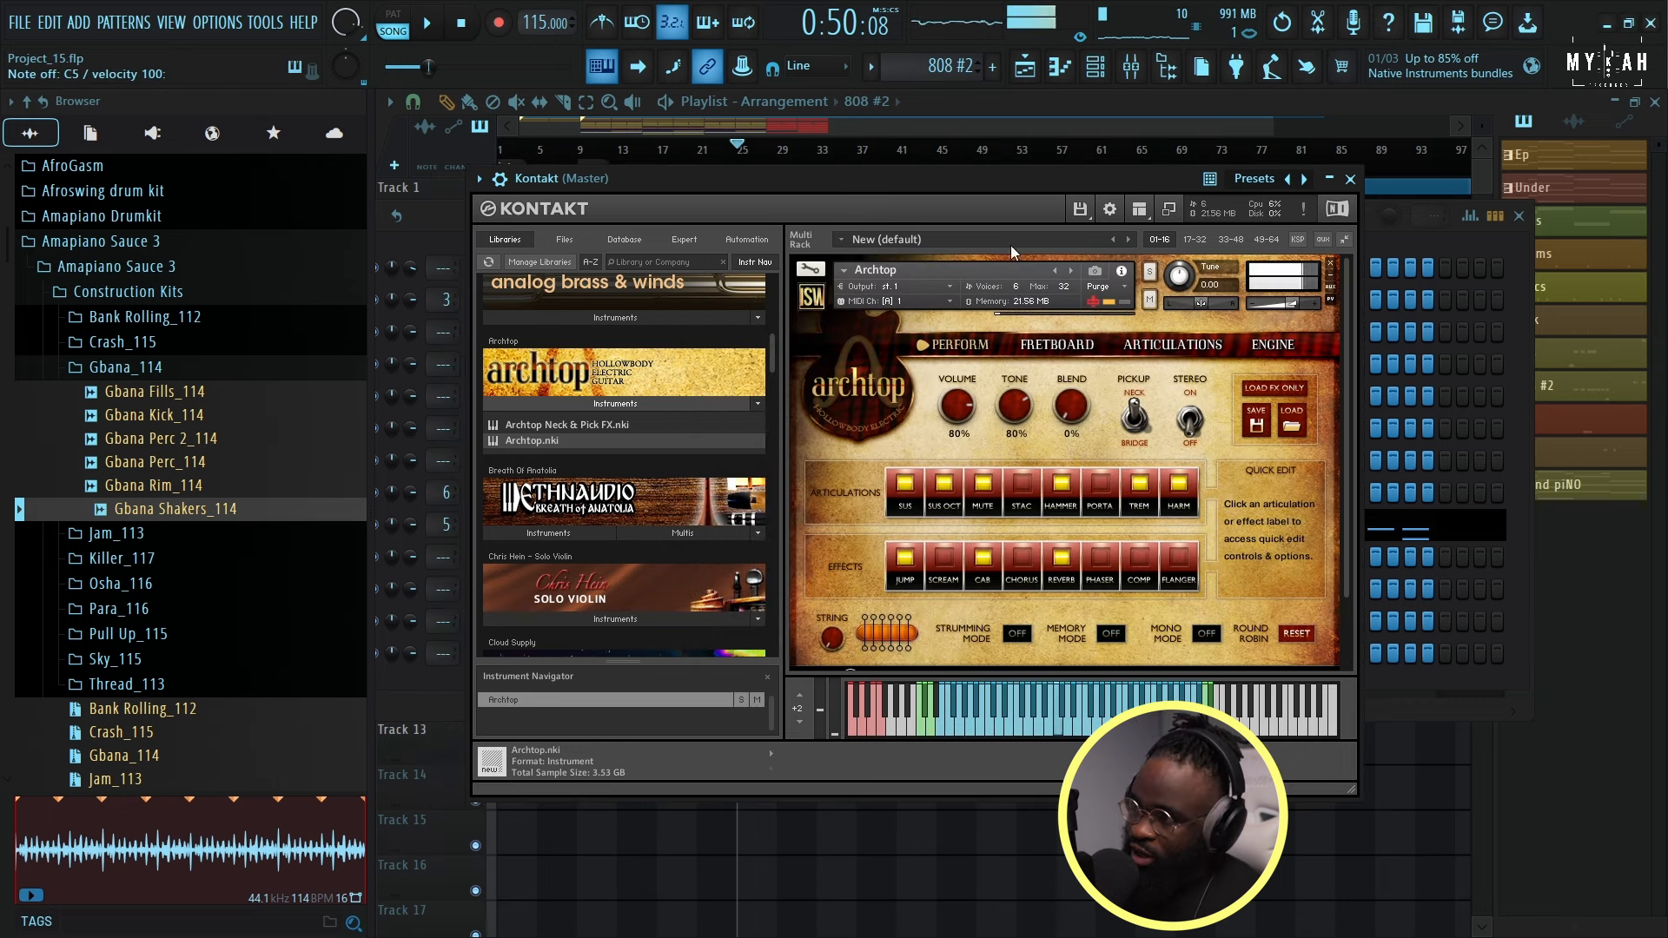
Select the Ep pattern from its Track 2 clip and copy the notes of its Lounge Lizard EP-4 channel.
left_click(1098, 74)
key("F5")
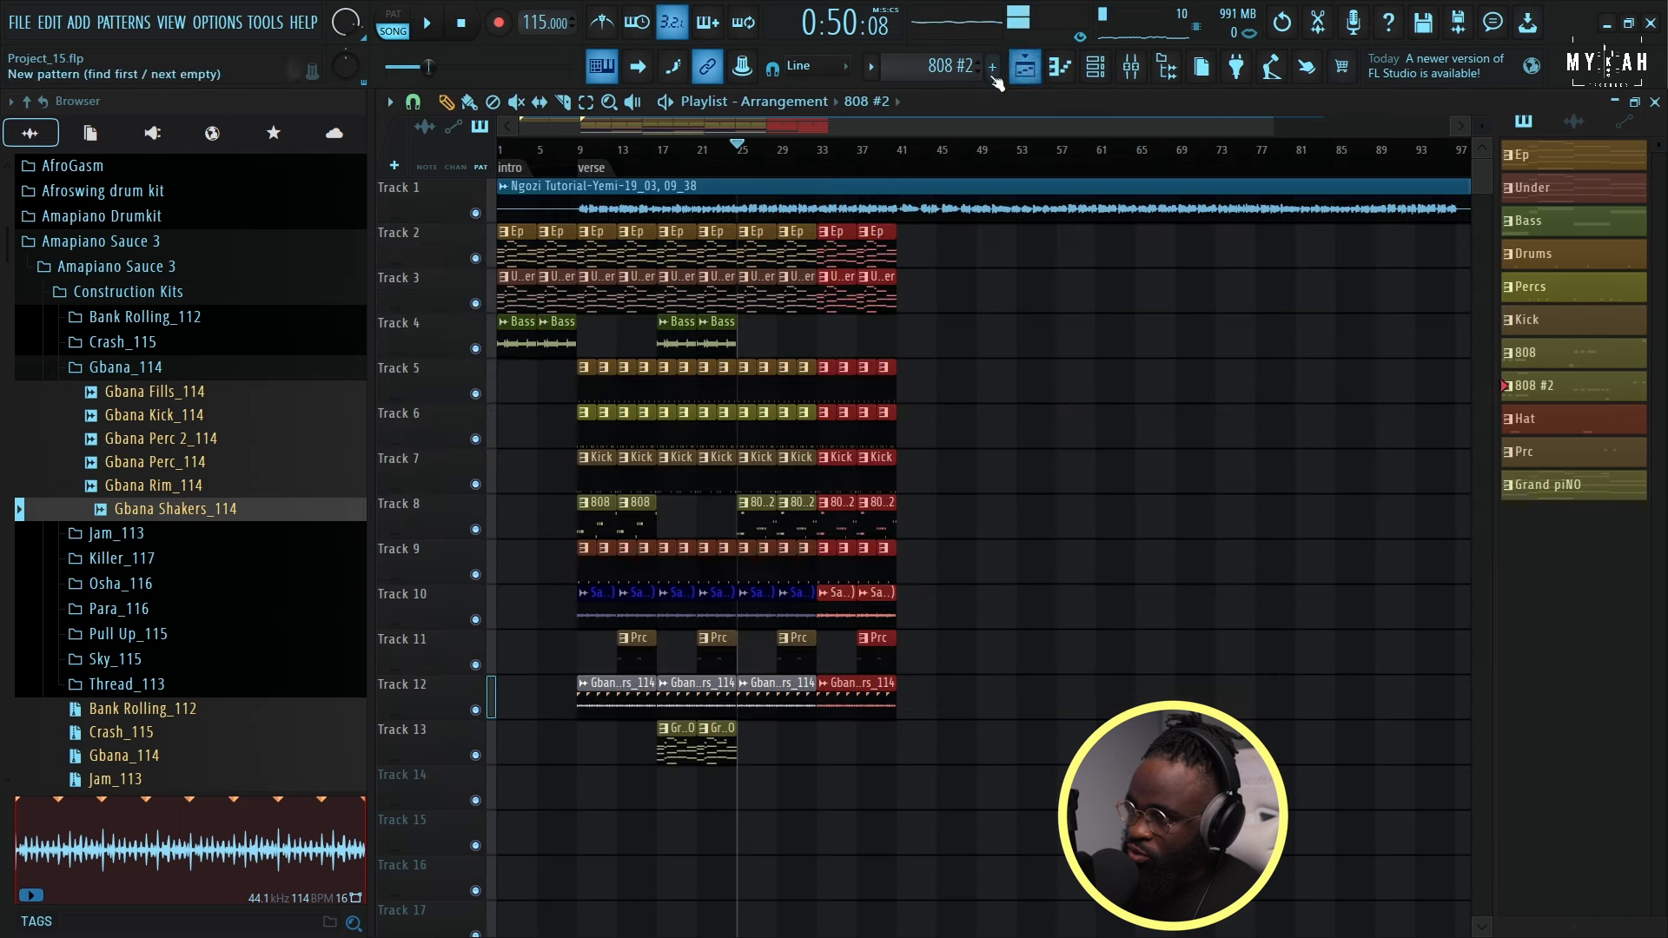
left_click(722, 251)
left_click(1096, 75)
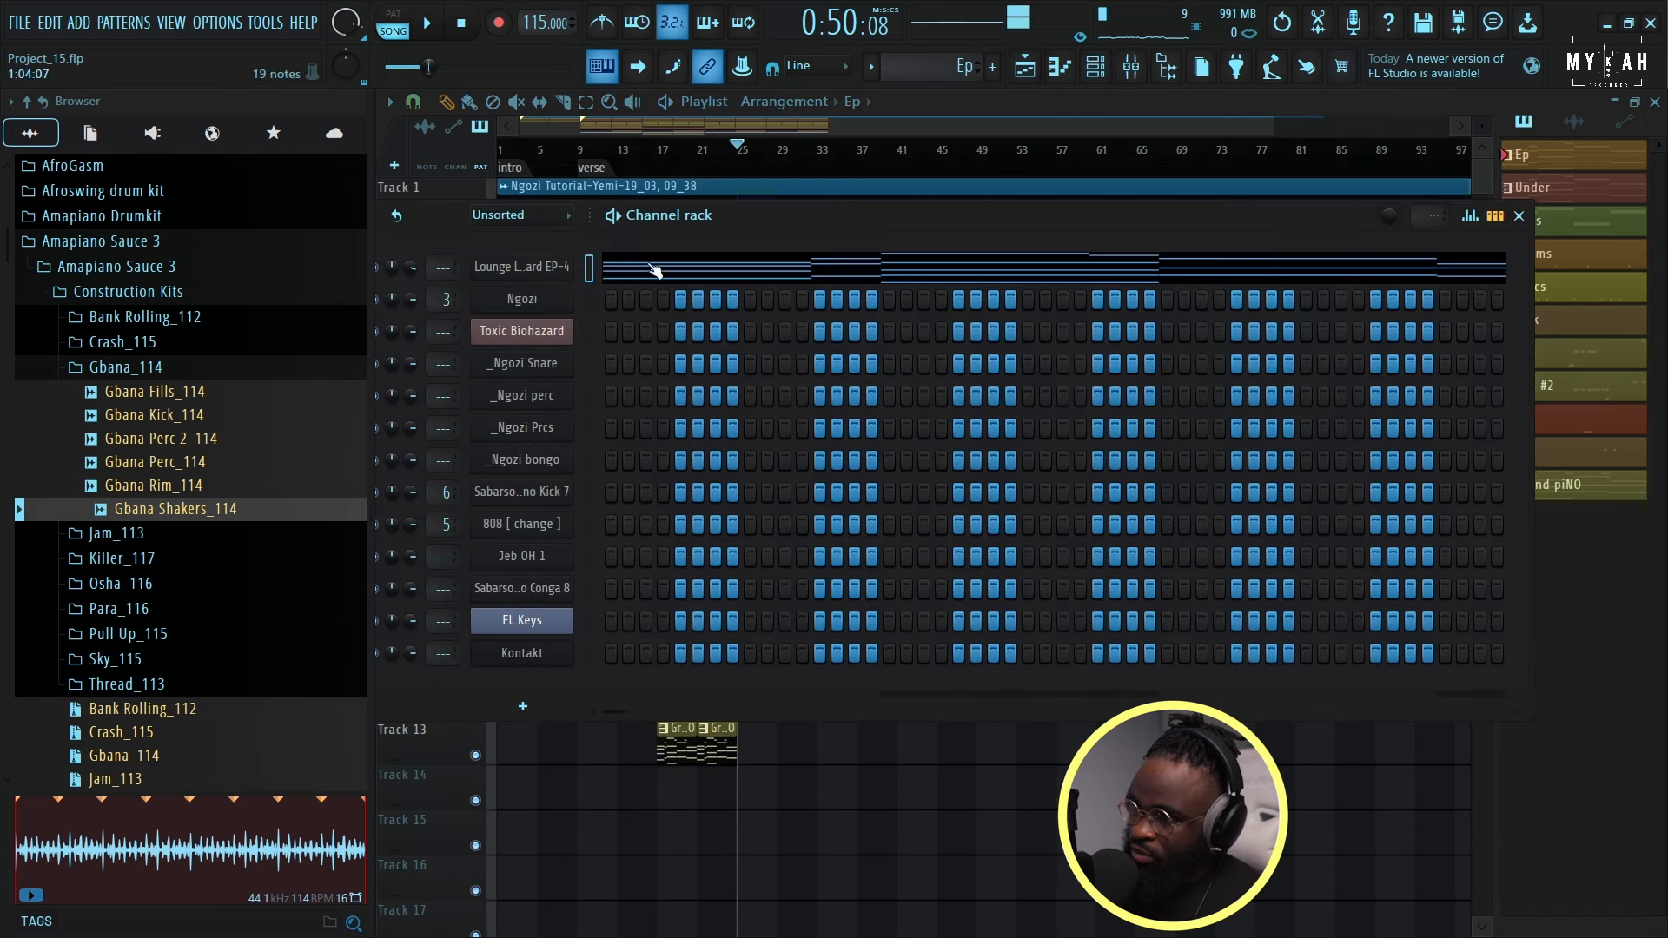
right_click(540, 271)
left_click(812, 281)
left_click(789, 123)
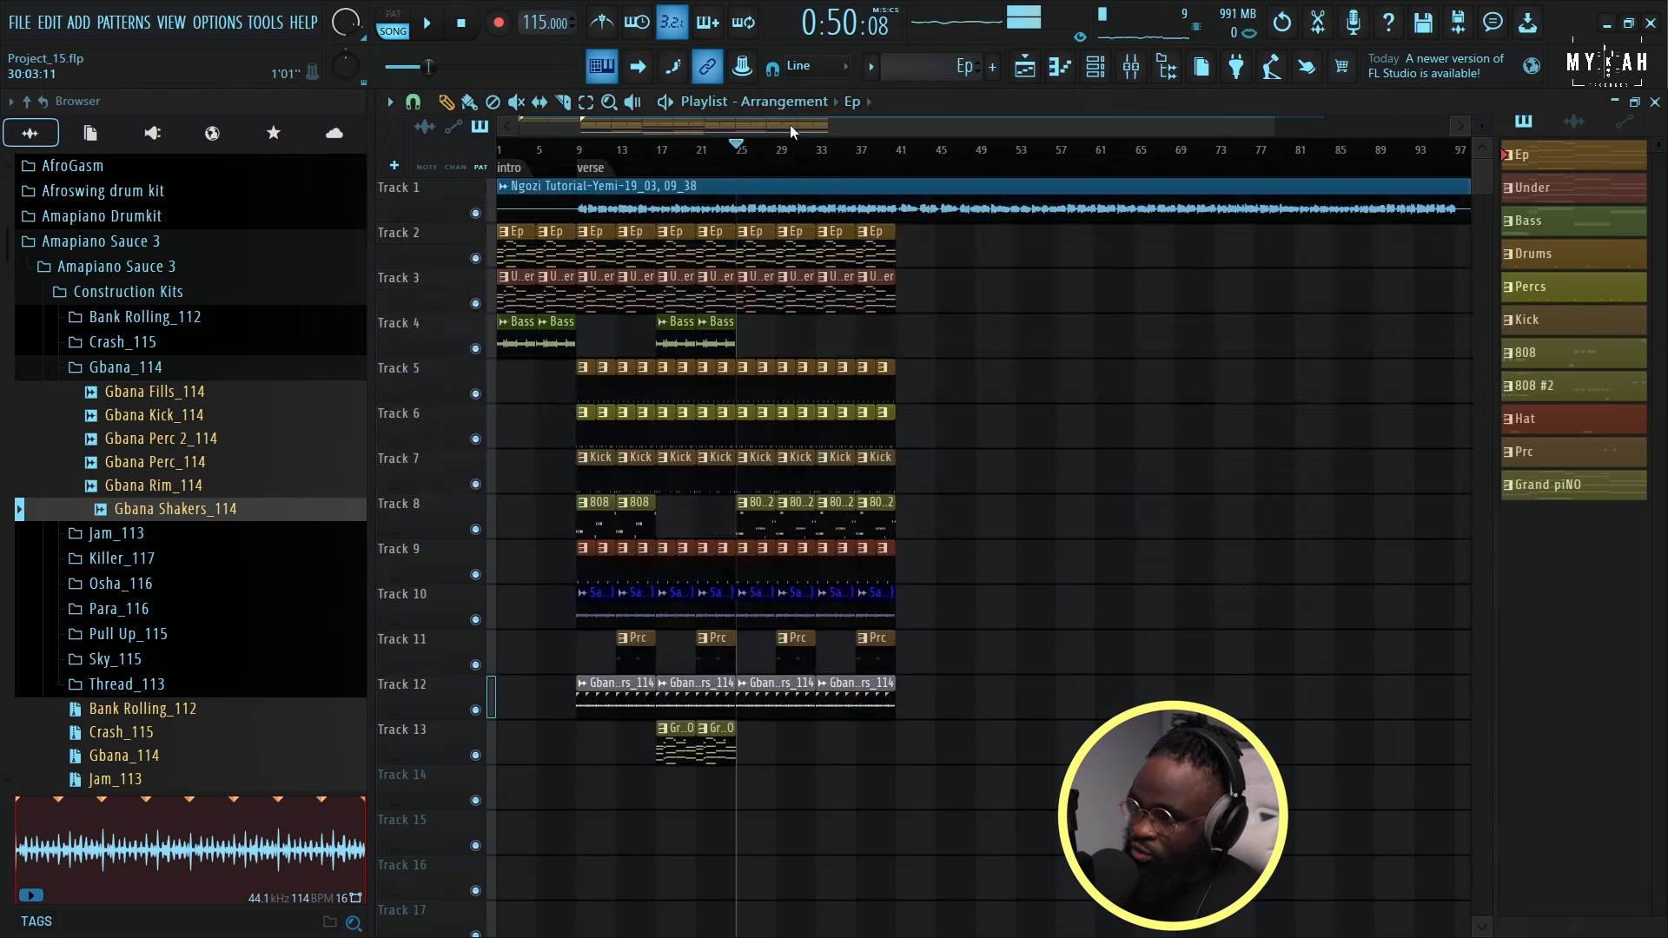
Create a new empty pattern named Guitar.
left_click(1096, 69)
left_click(966, 67)
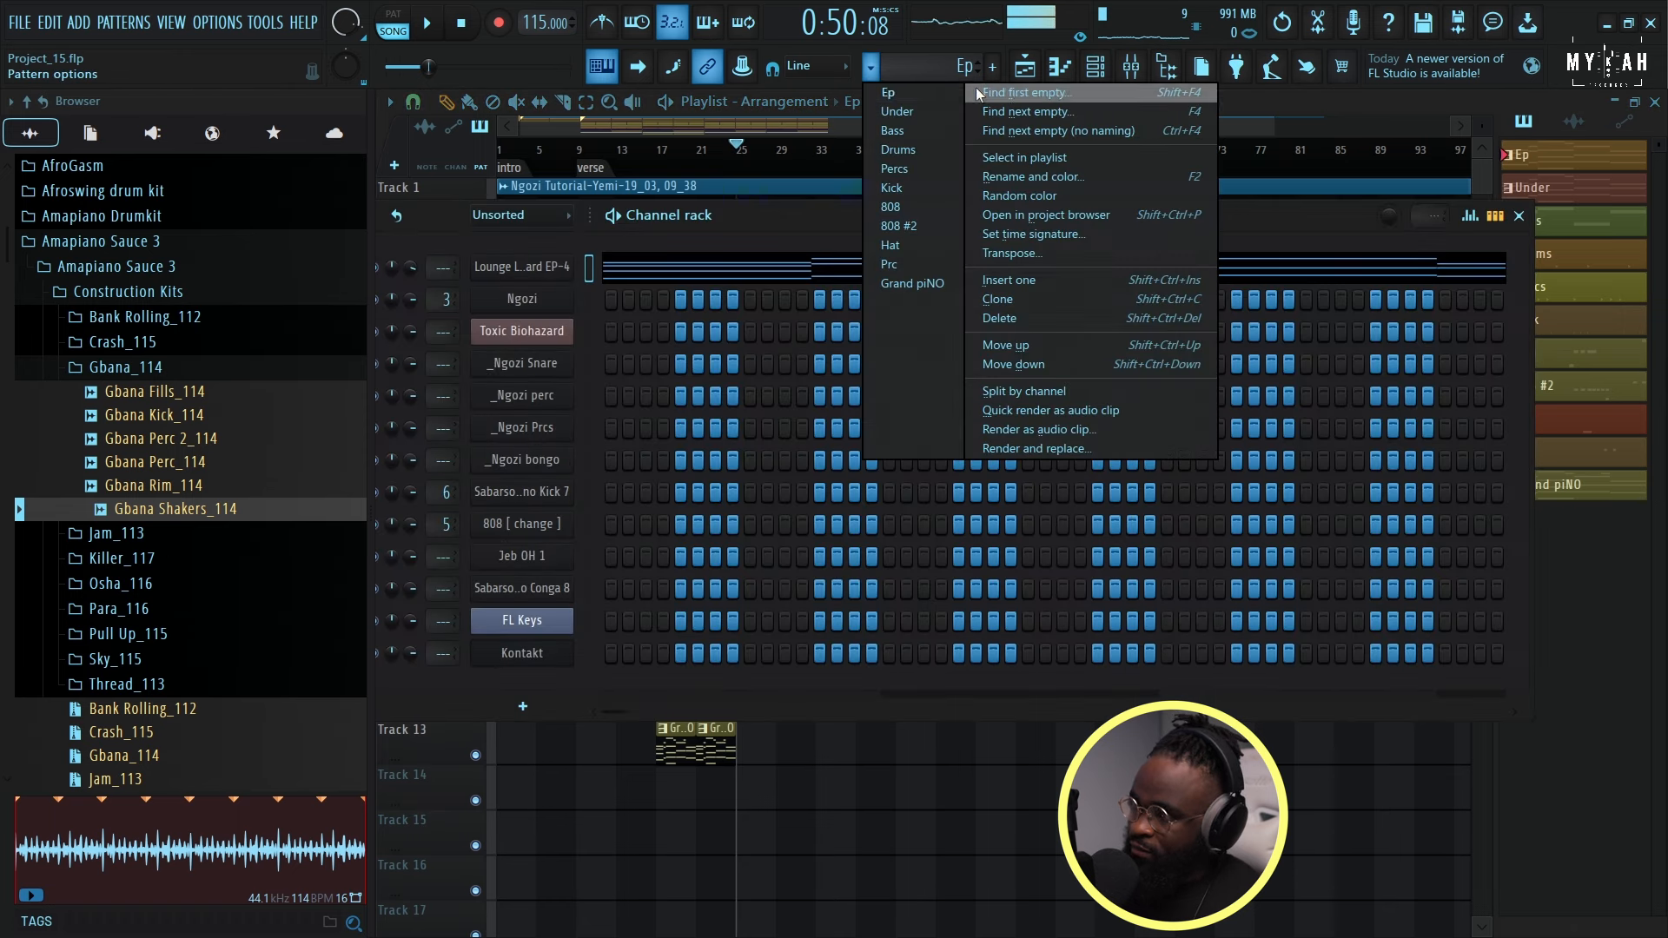
left_click(995, 93)
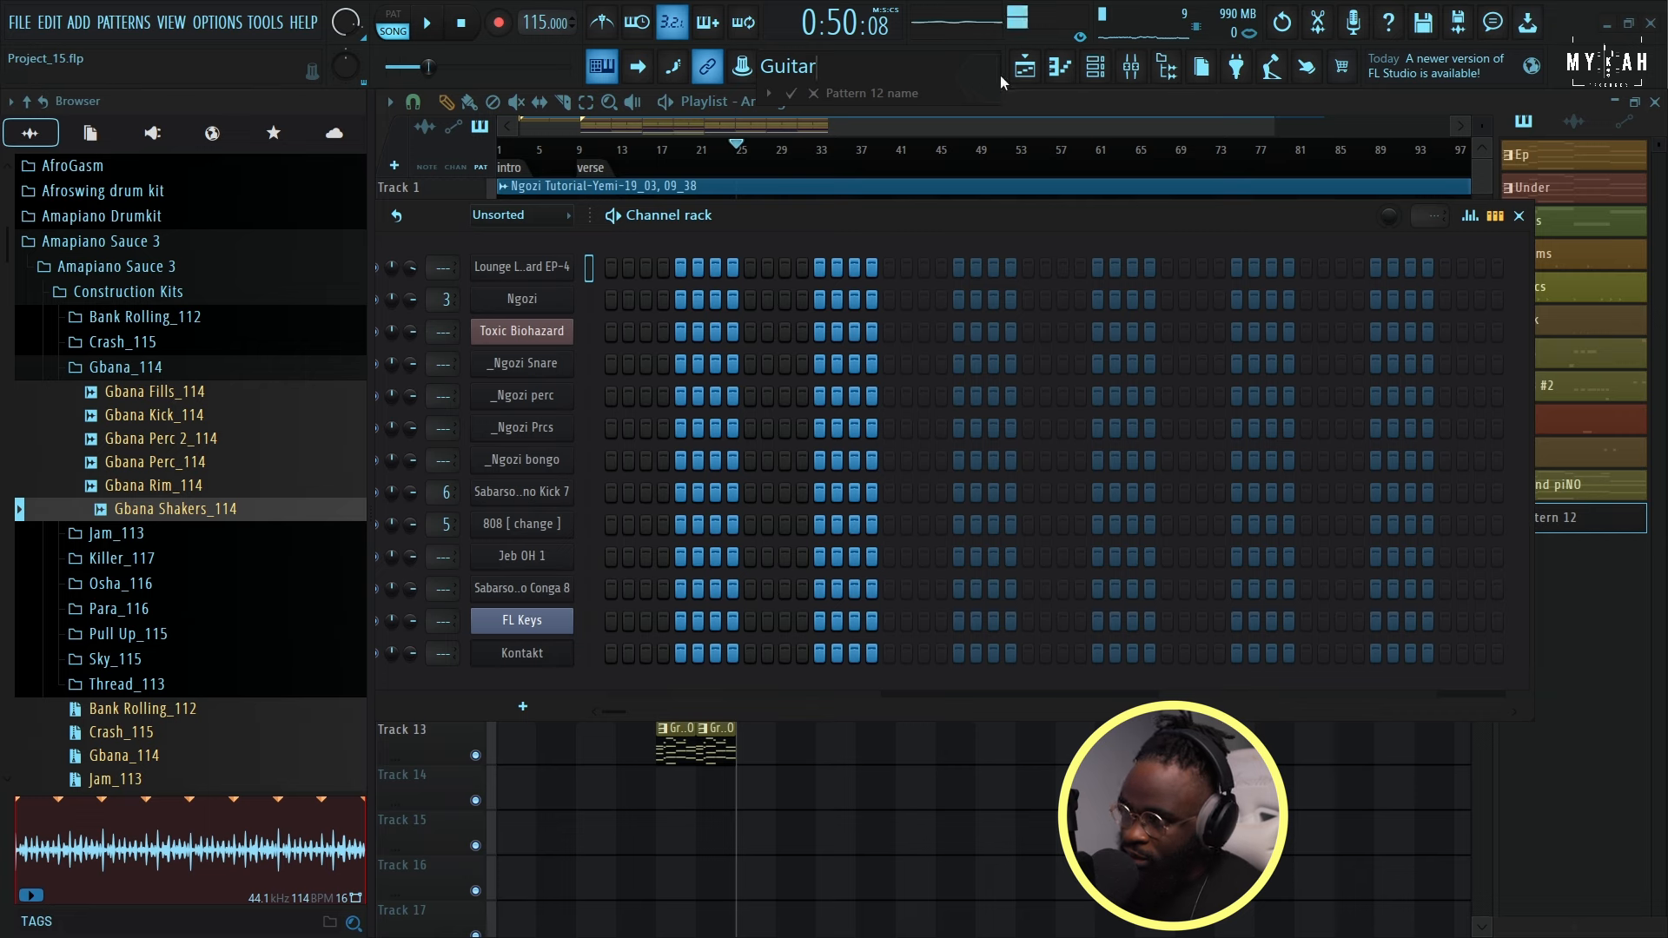
type("Guitar")
left_click(972, 85)
left_click(1071, 305)
key("Return")
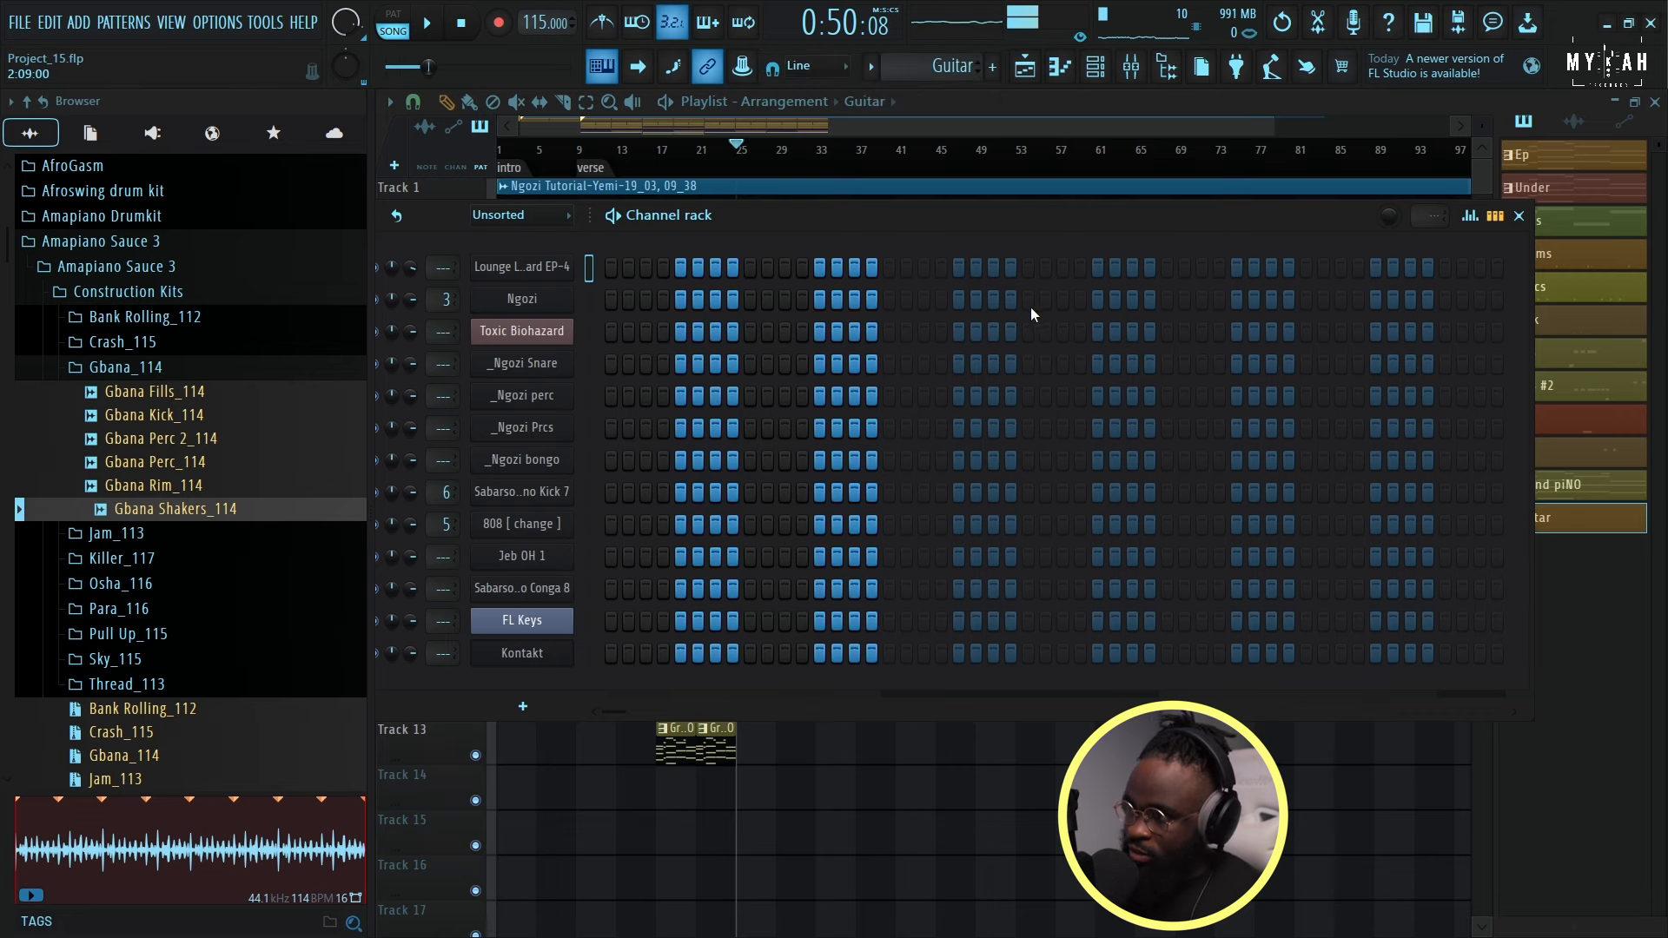
Paste the copied Ep chords into the Kontakt channel of the Guitar pattern.
left_click(1096, 70)
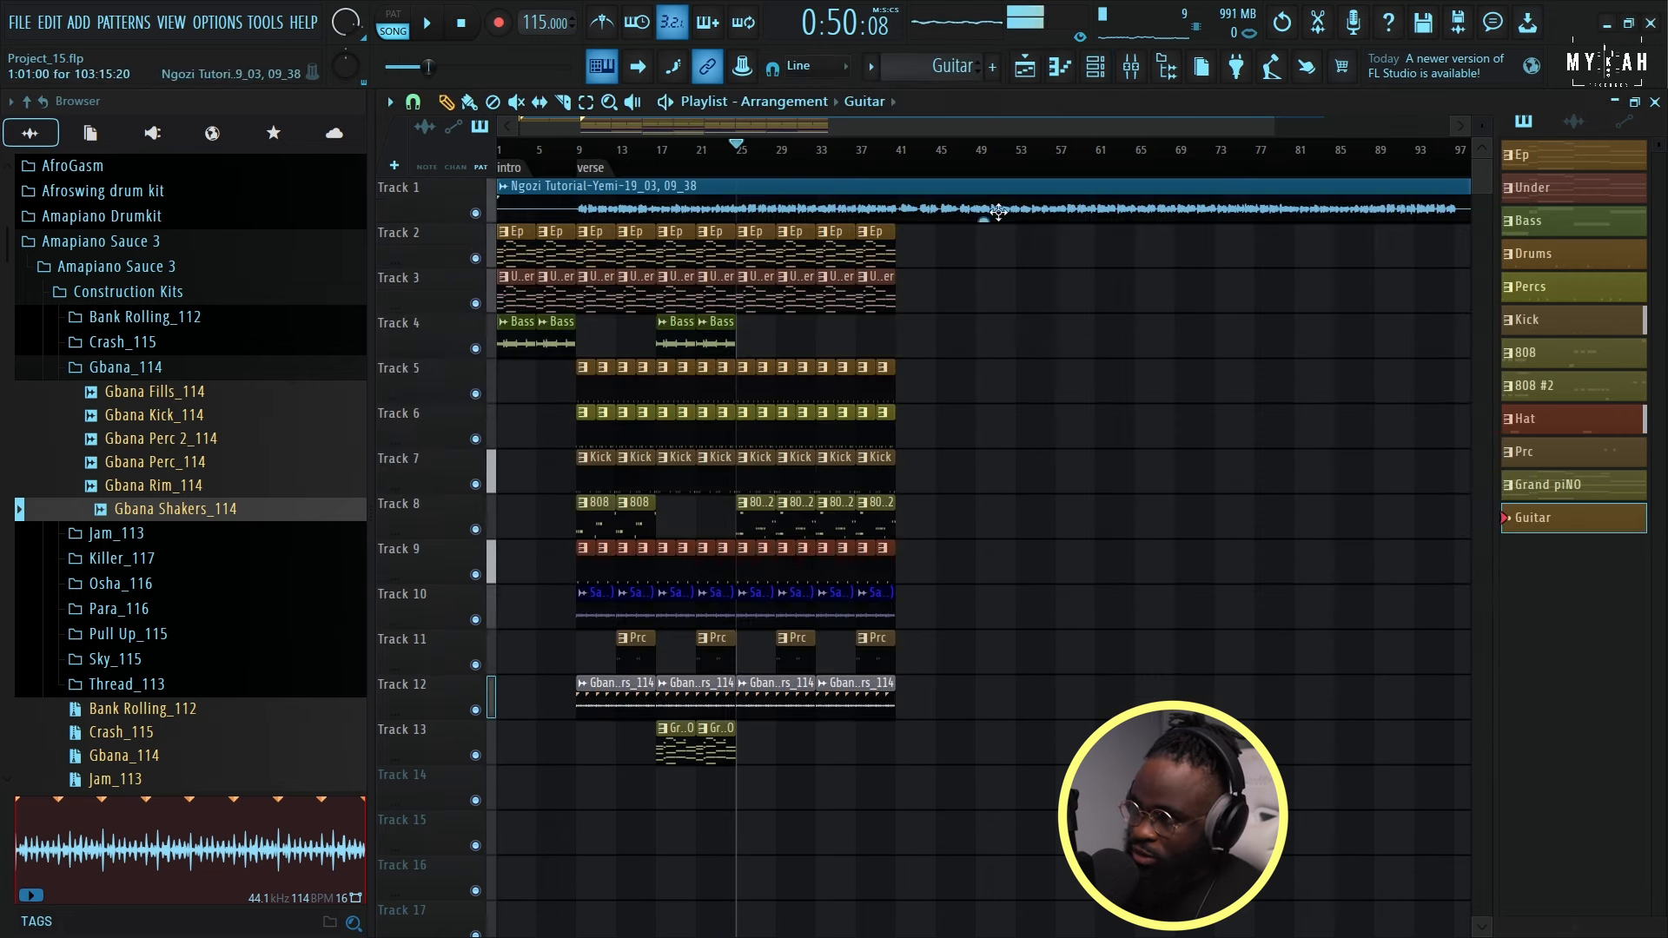
left_click(1096, 69)
key("space")
key("space")
right_click(533, 657)
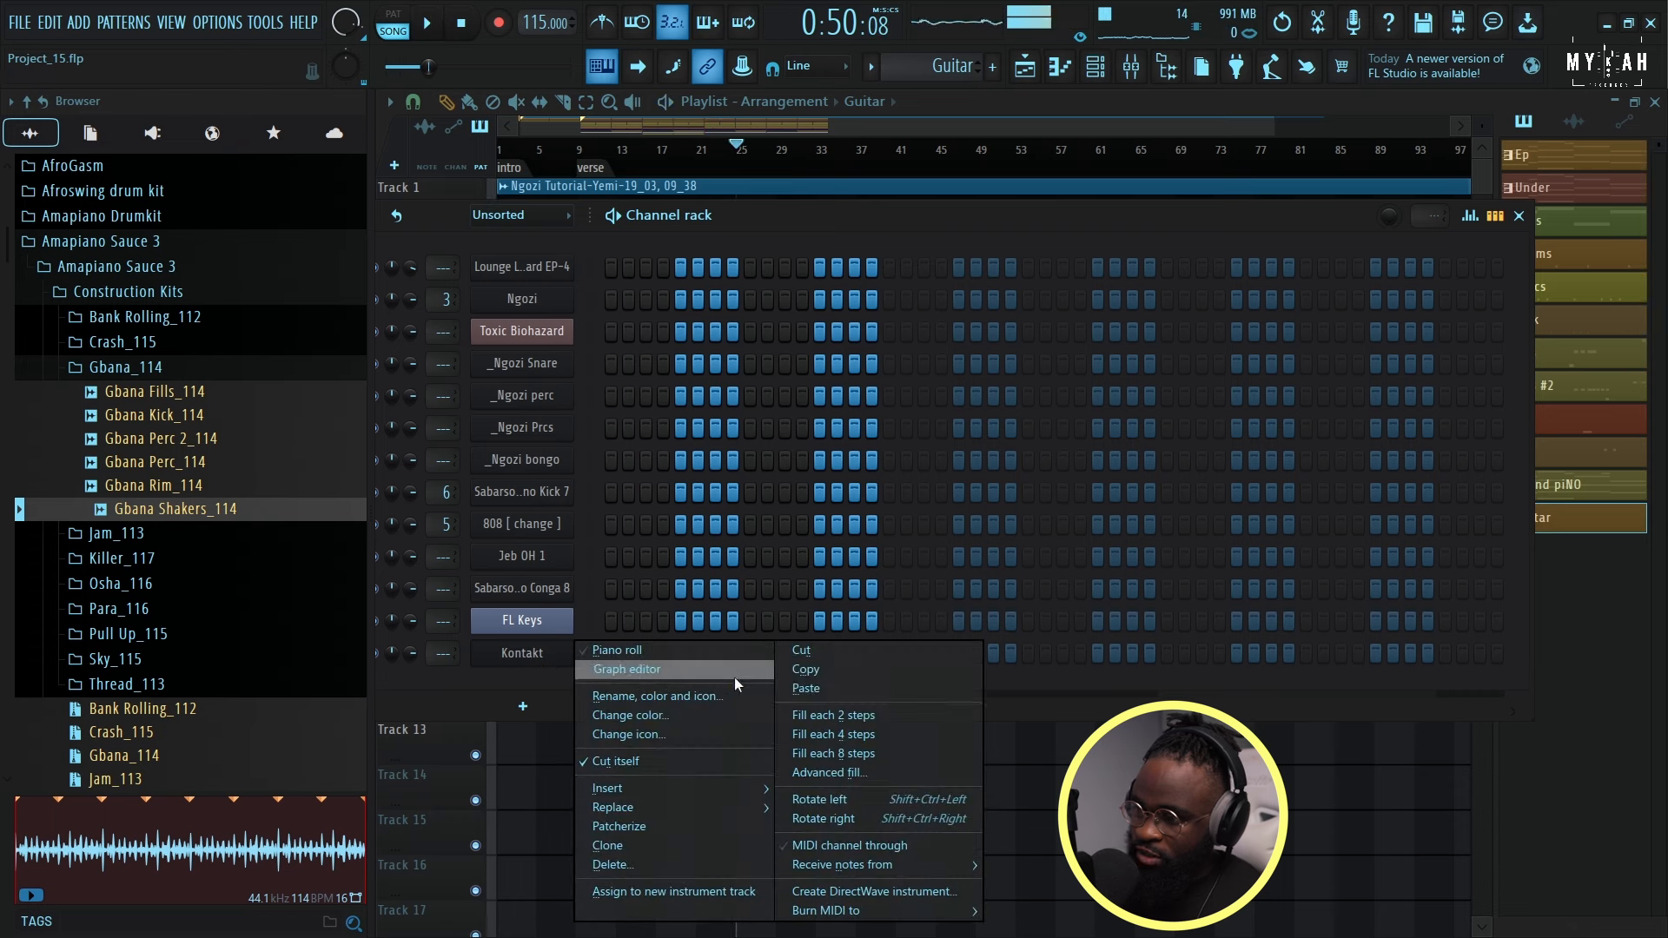
left_click(803, 689)
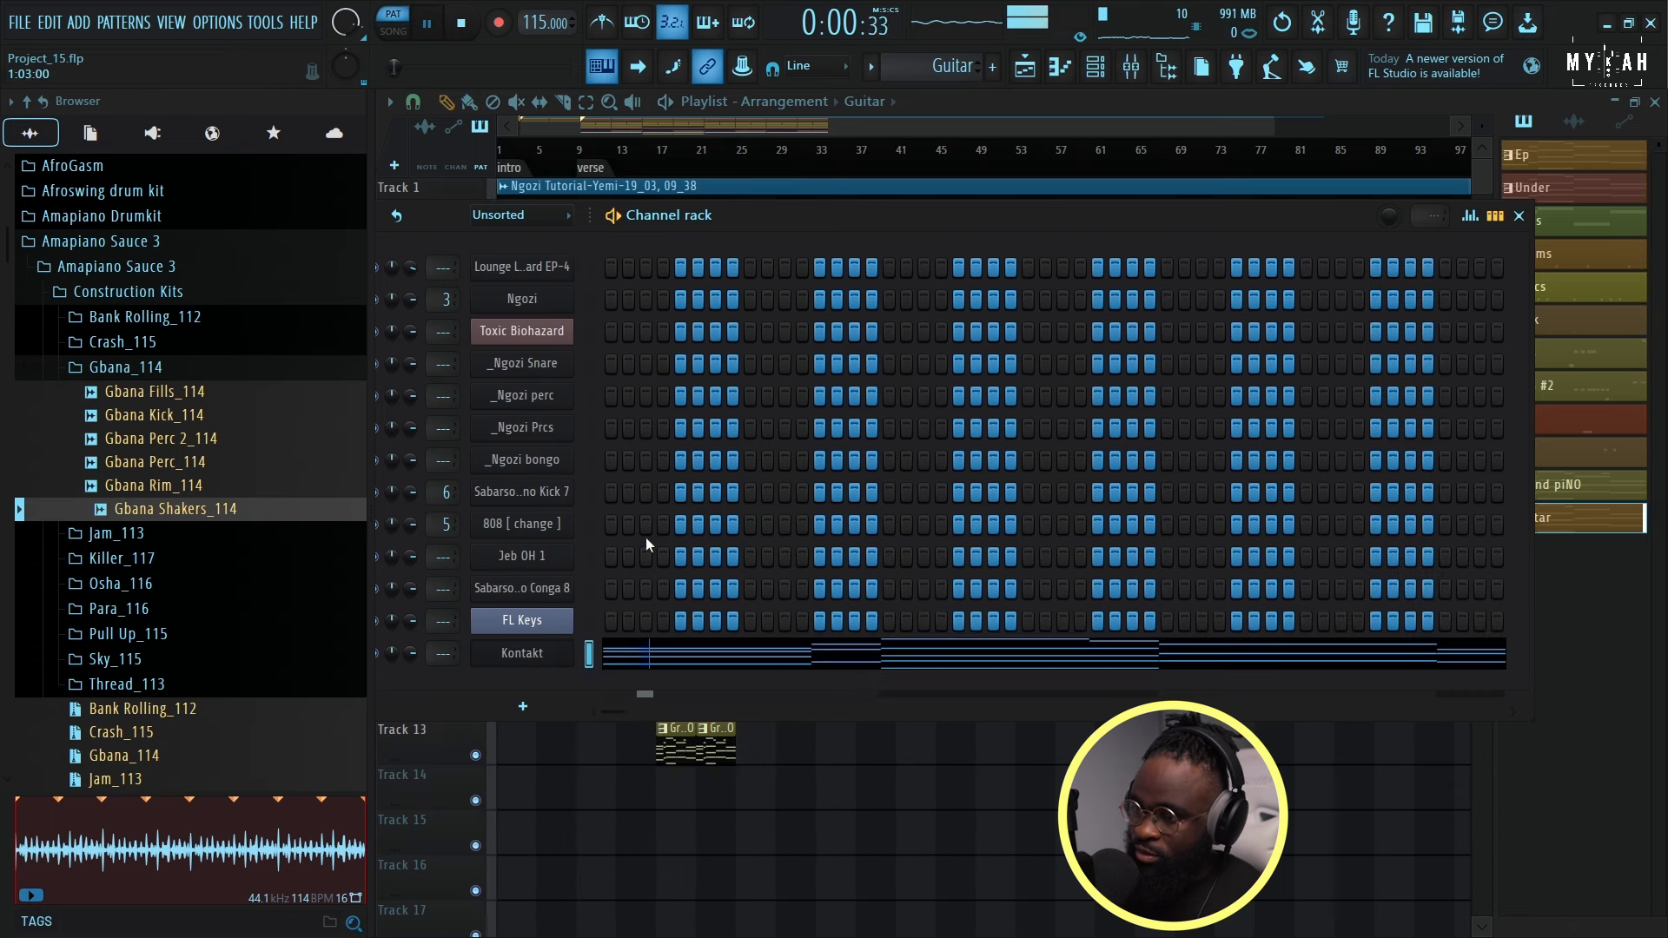
Turn on the metronome, move the F#5 note in bar 1 to step 7 and trim it to the chord's end.
left_click(635, 660)
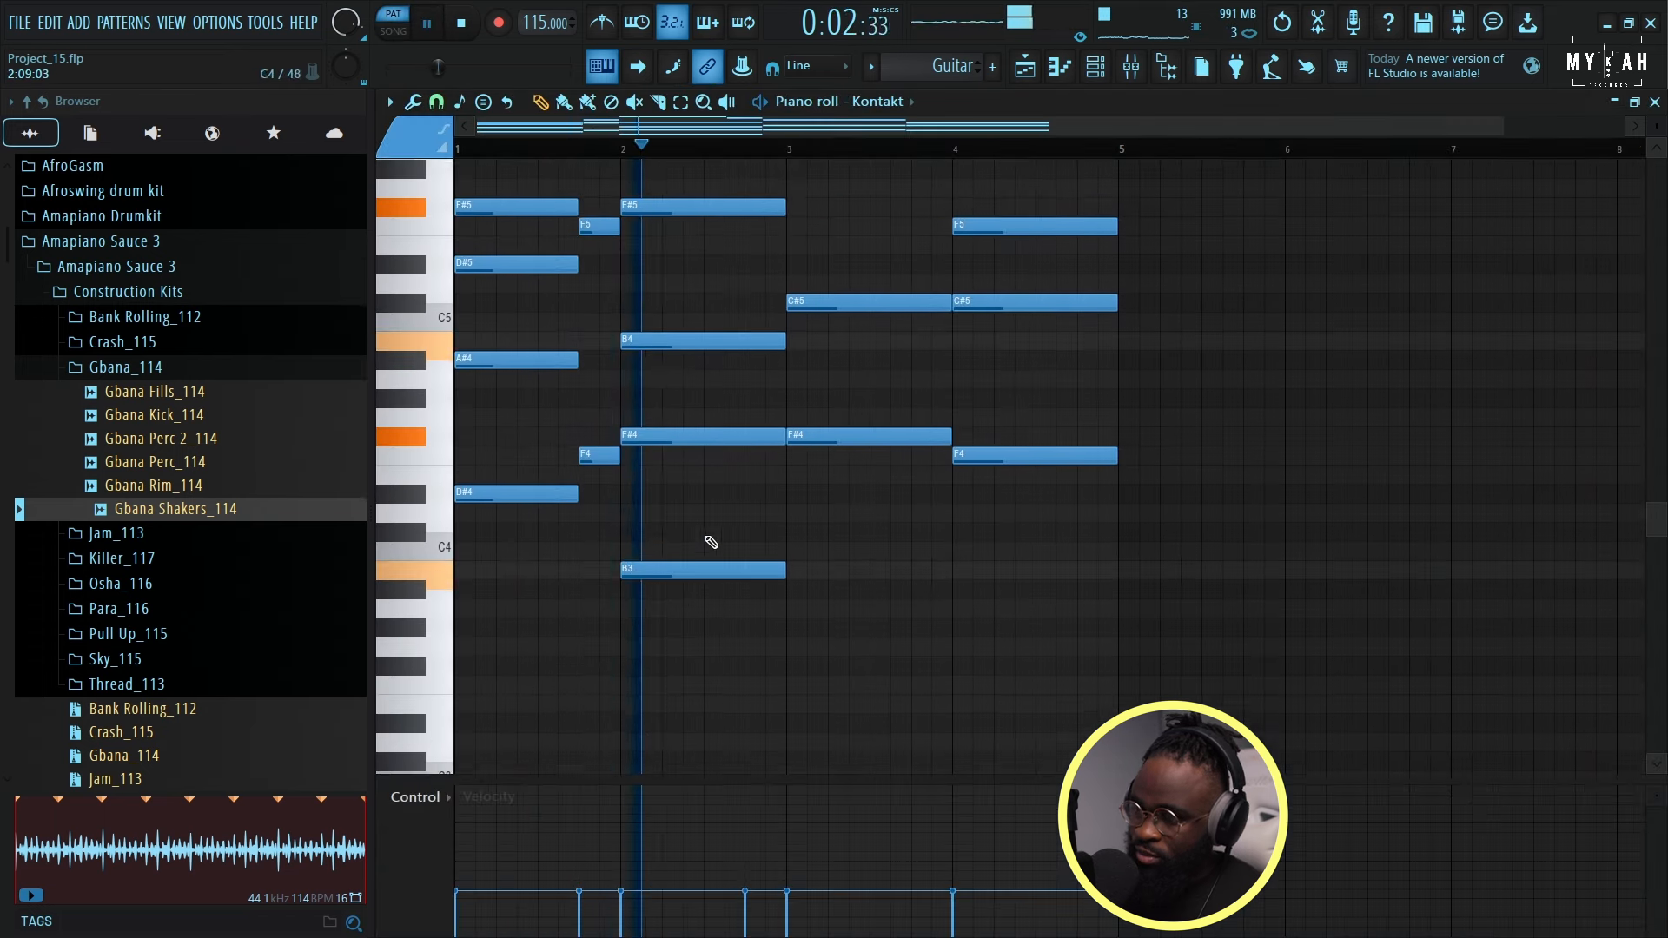
key("space")
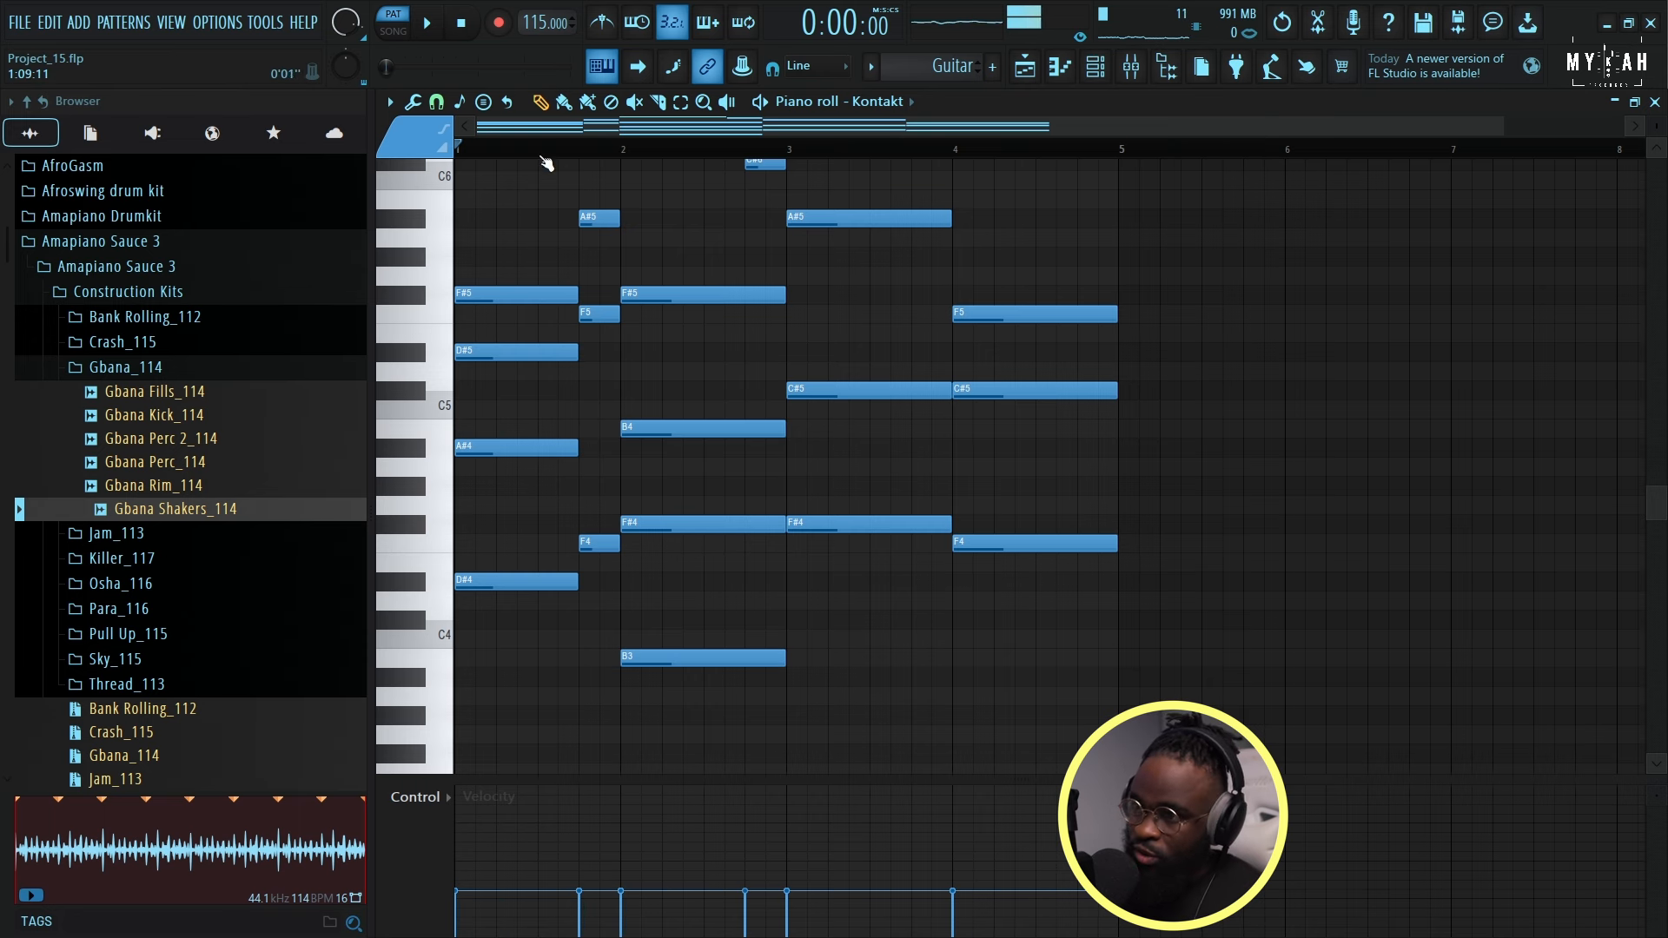
scroll(501, 146, "up", 3)
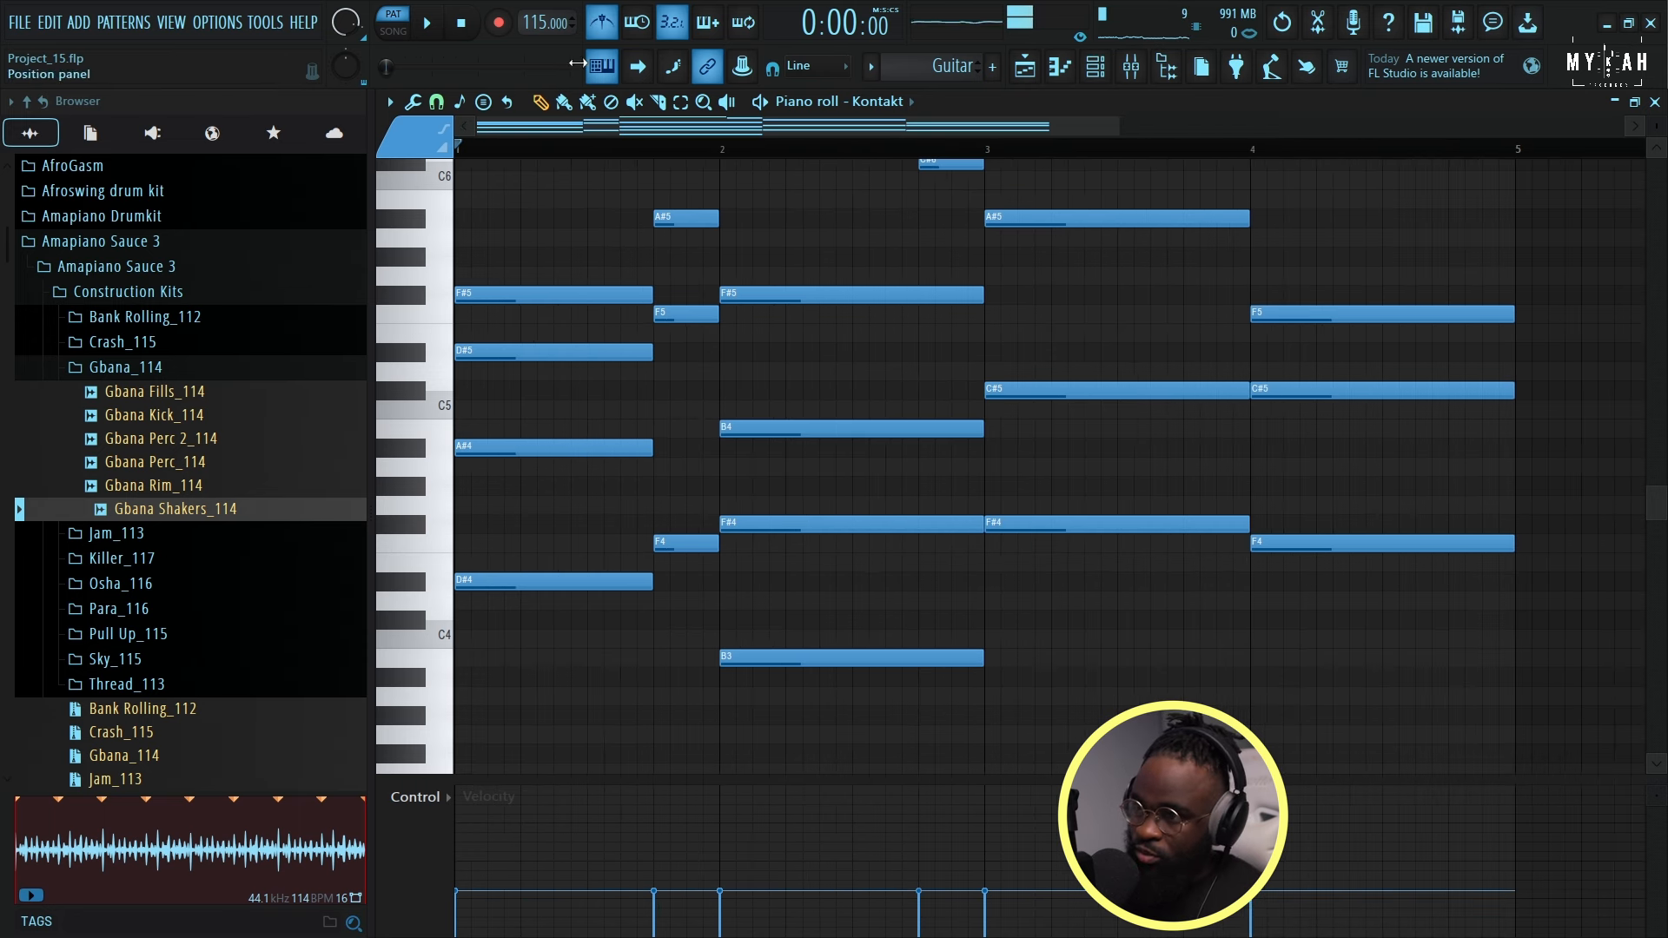
scroll(484, 141, "up", 4)
scroll(584, 396, "up", 3)
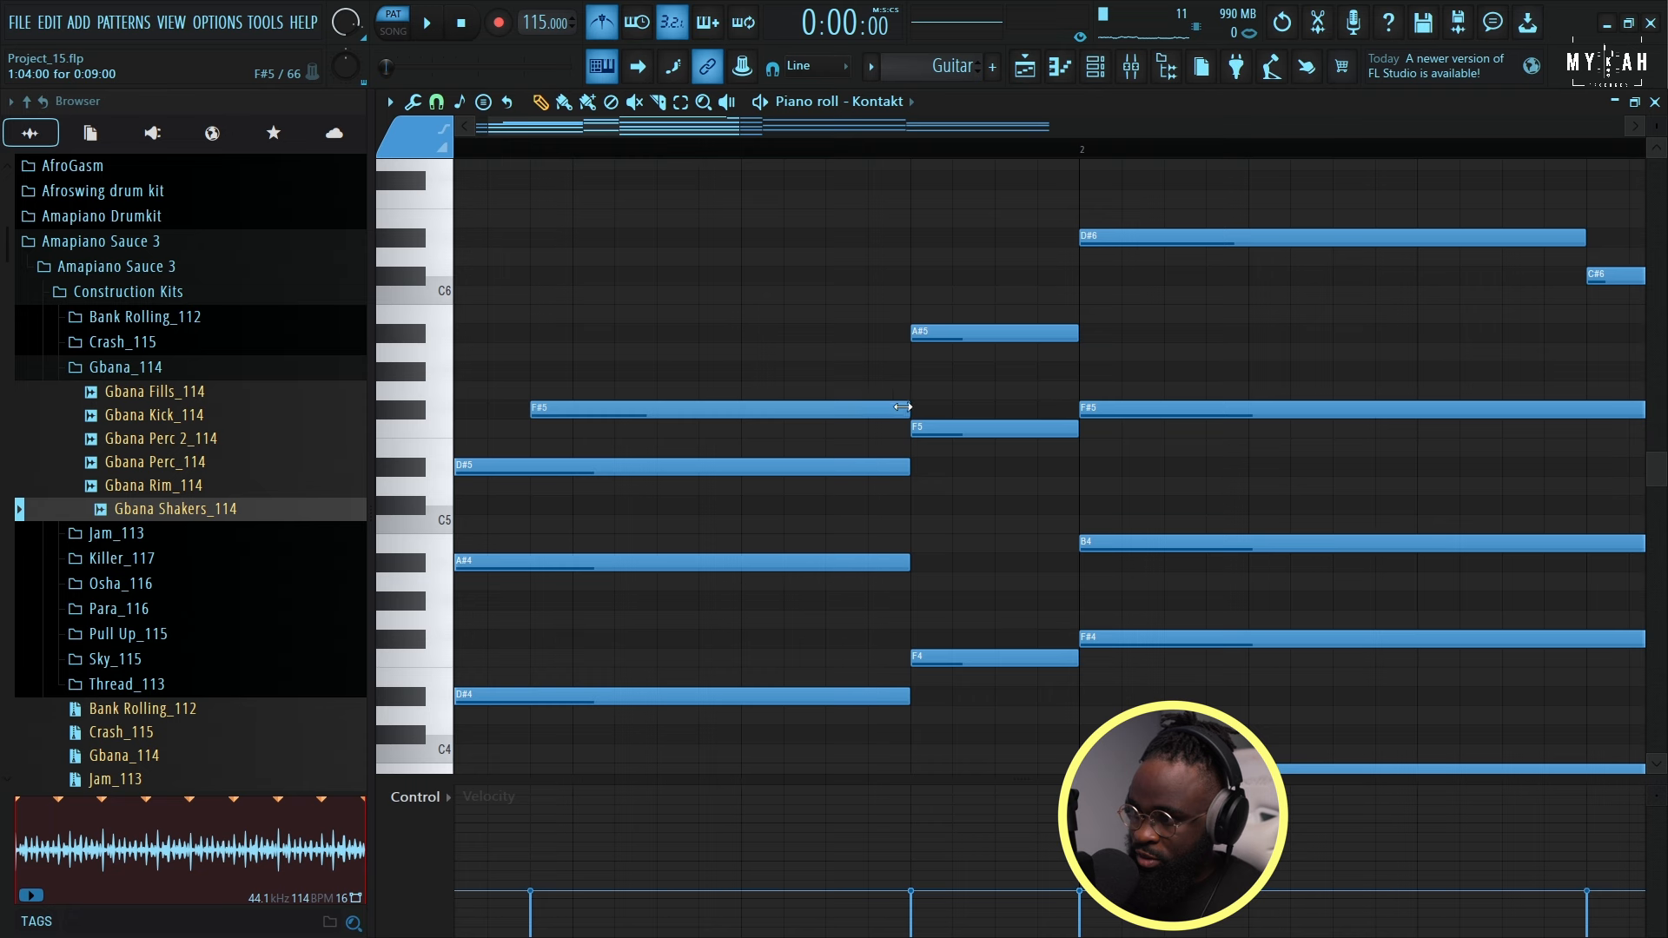
key("space")
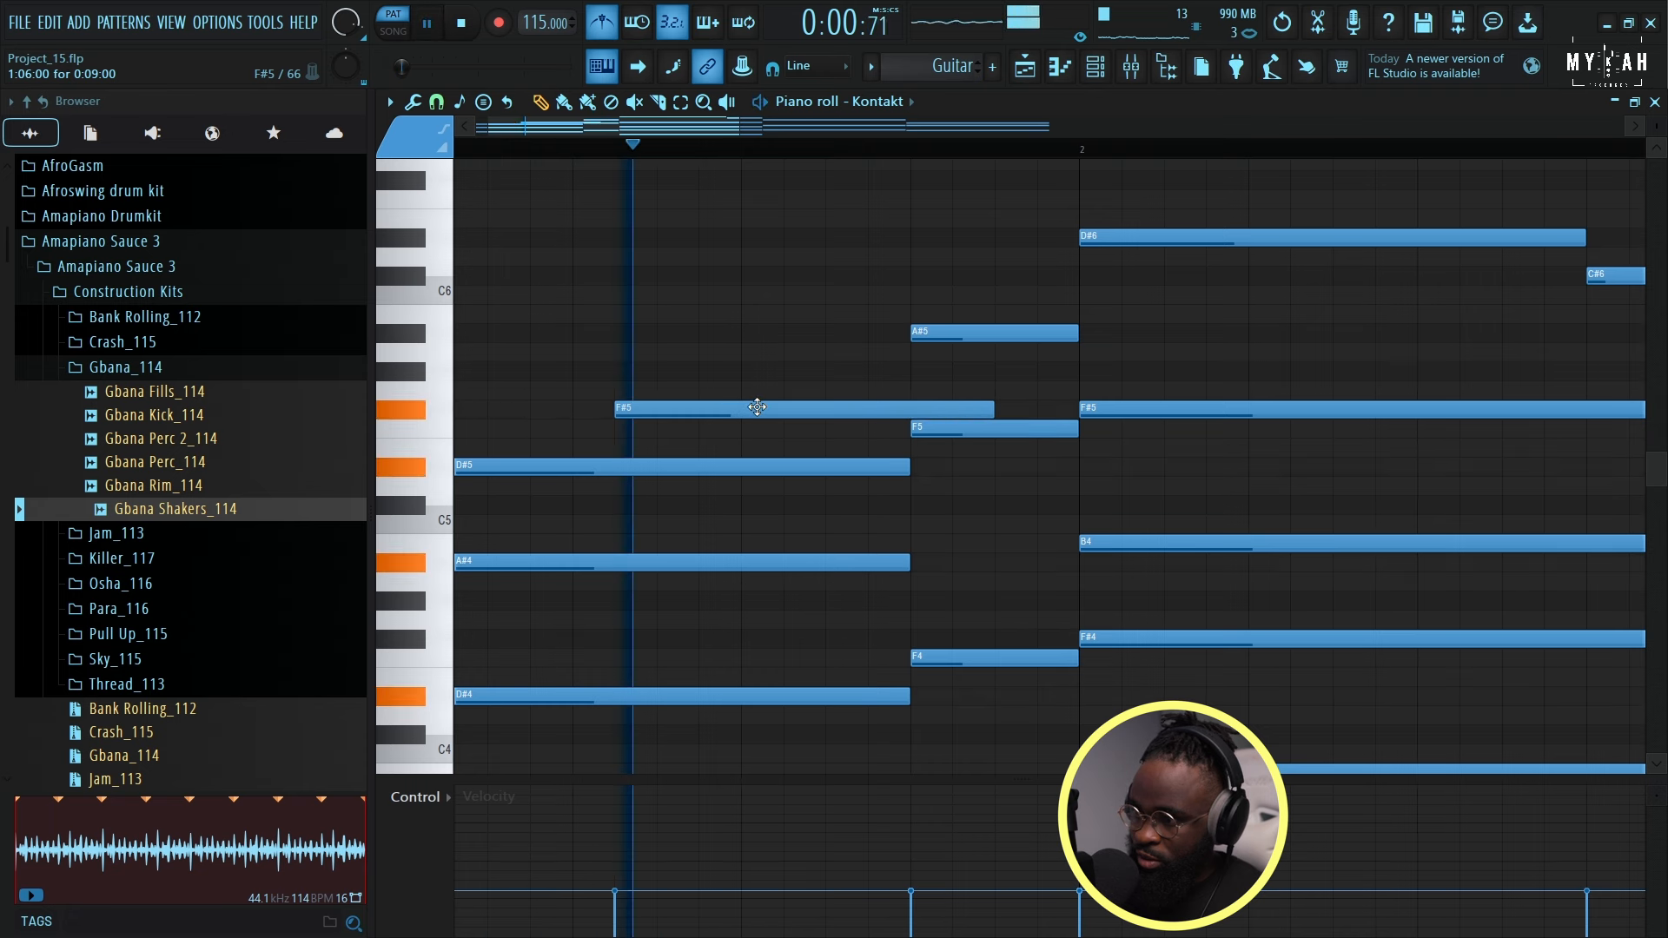
left_click_drag(758, 407, 784, 407)
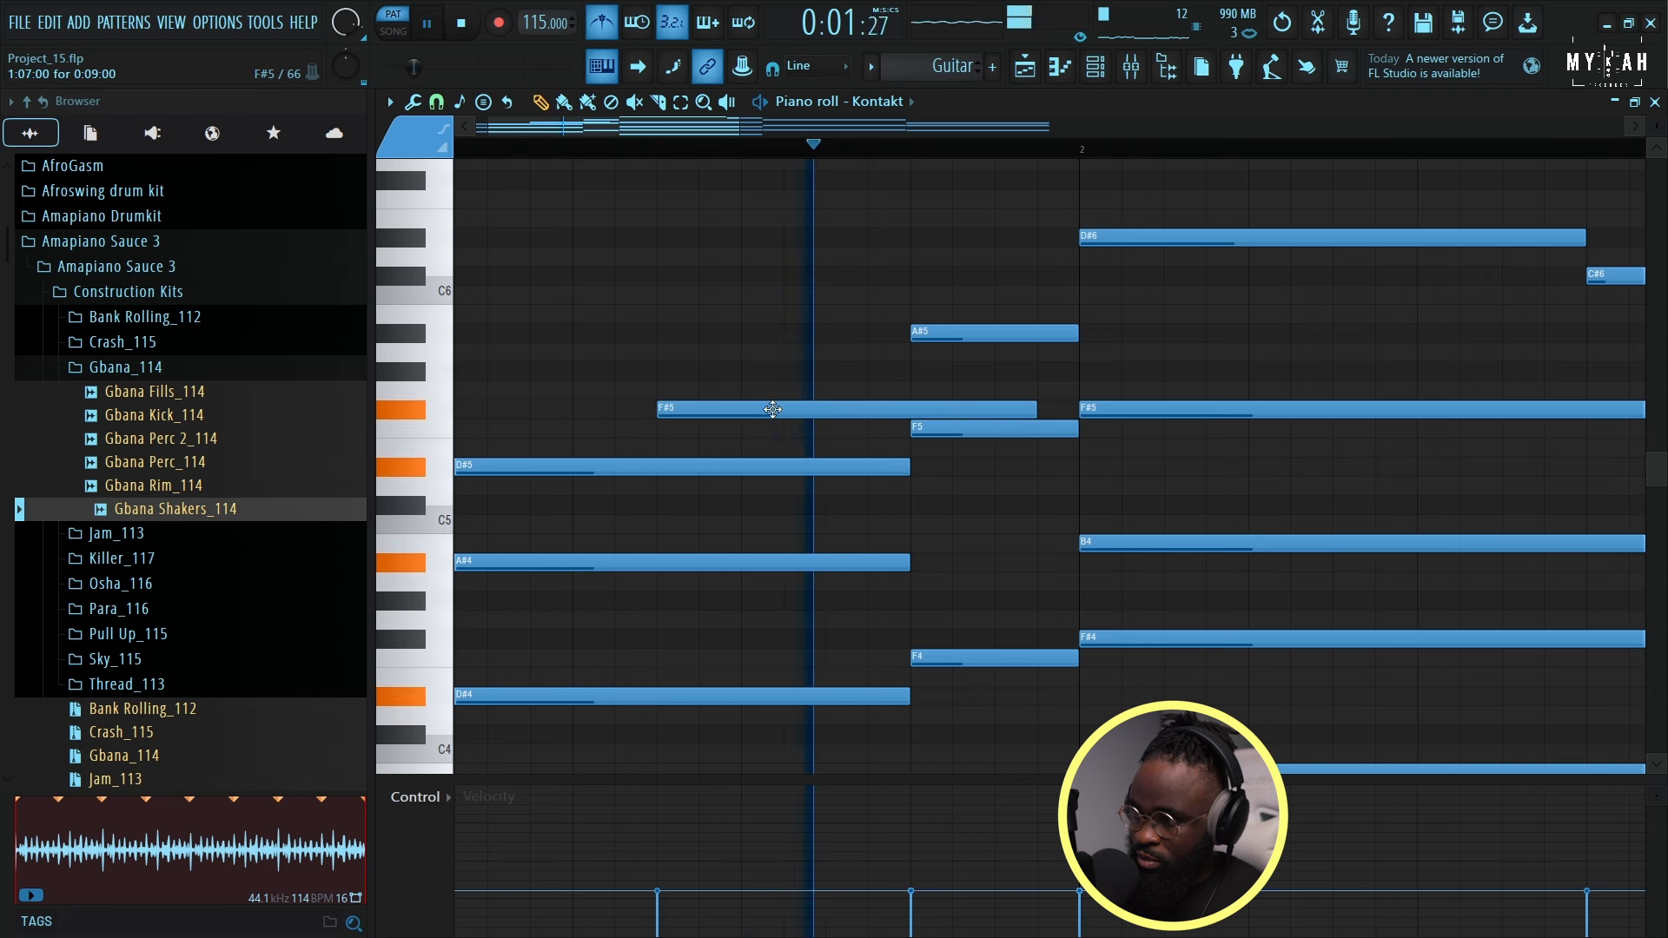
left_click_drag(1029, 409, 909, 409)
Start the D#5 note in bar 1 at step 4, trim it to the chord's end and play the pattern.
key("space")
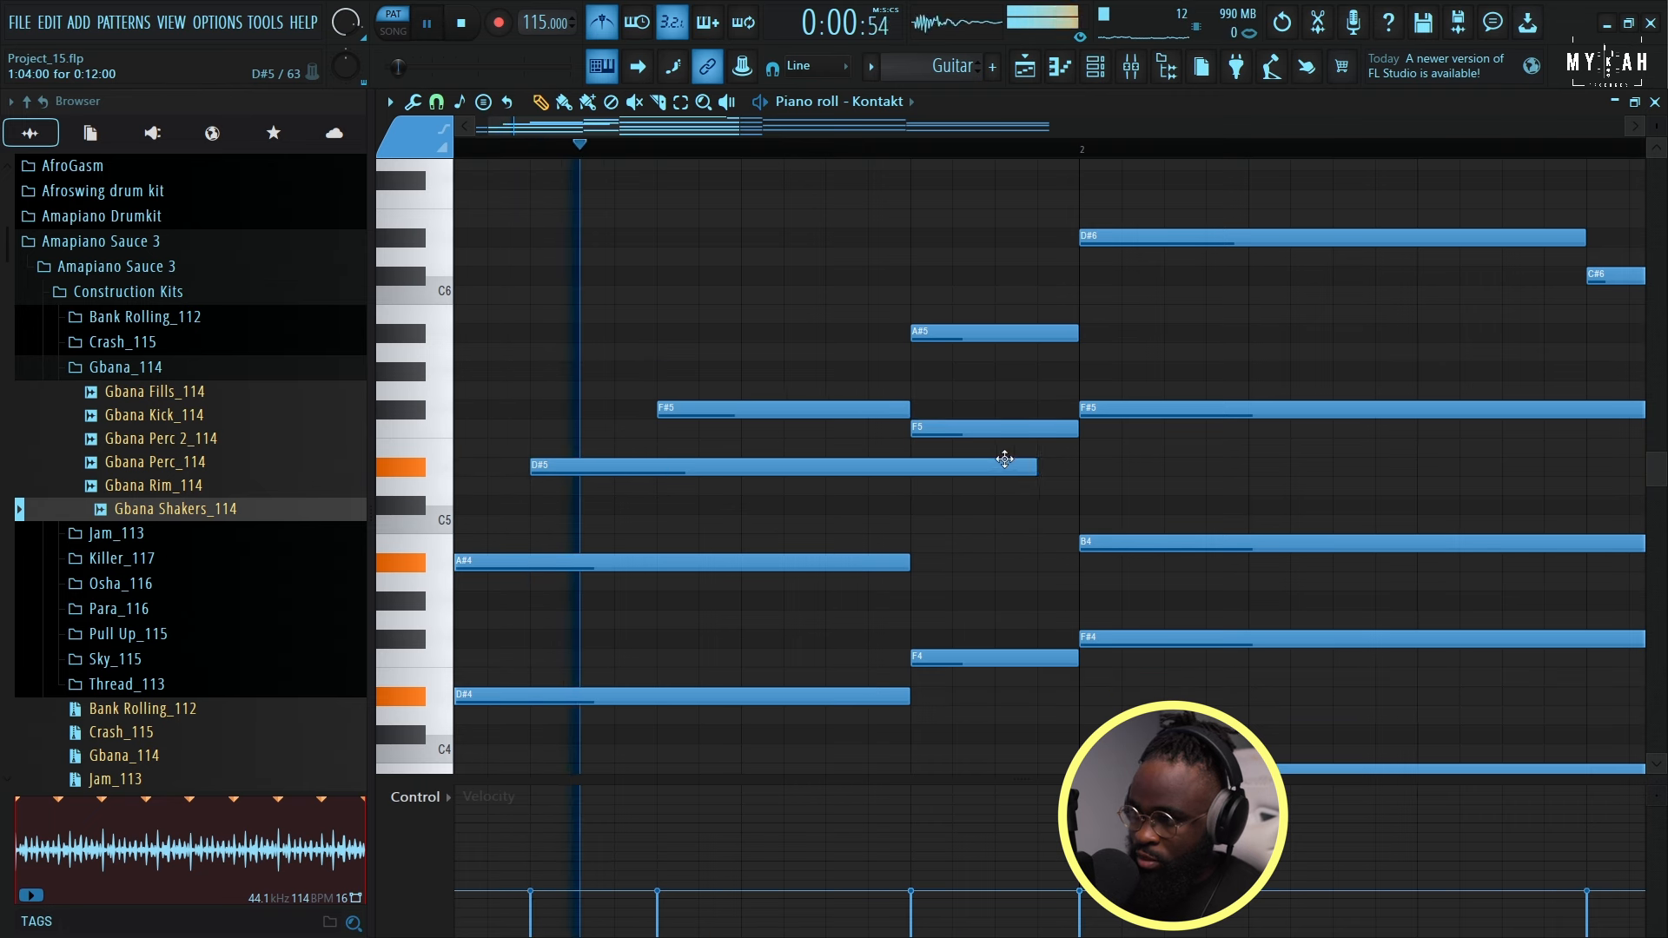
left_click_drag(1035, 468, 914, 469)
key("space")
scroll(929, 463, "down", 1)
key("space")
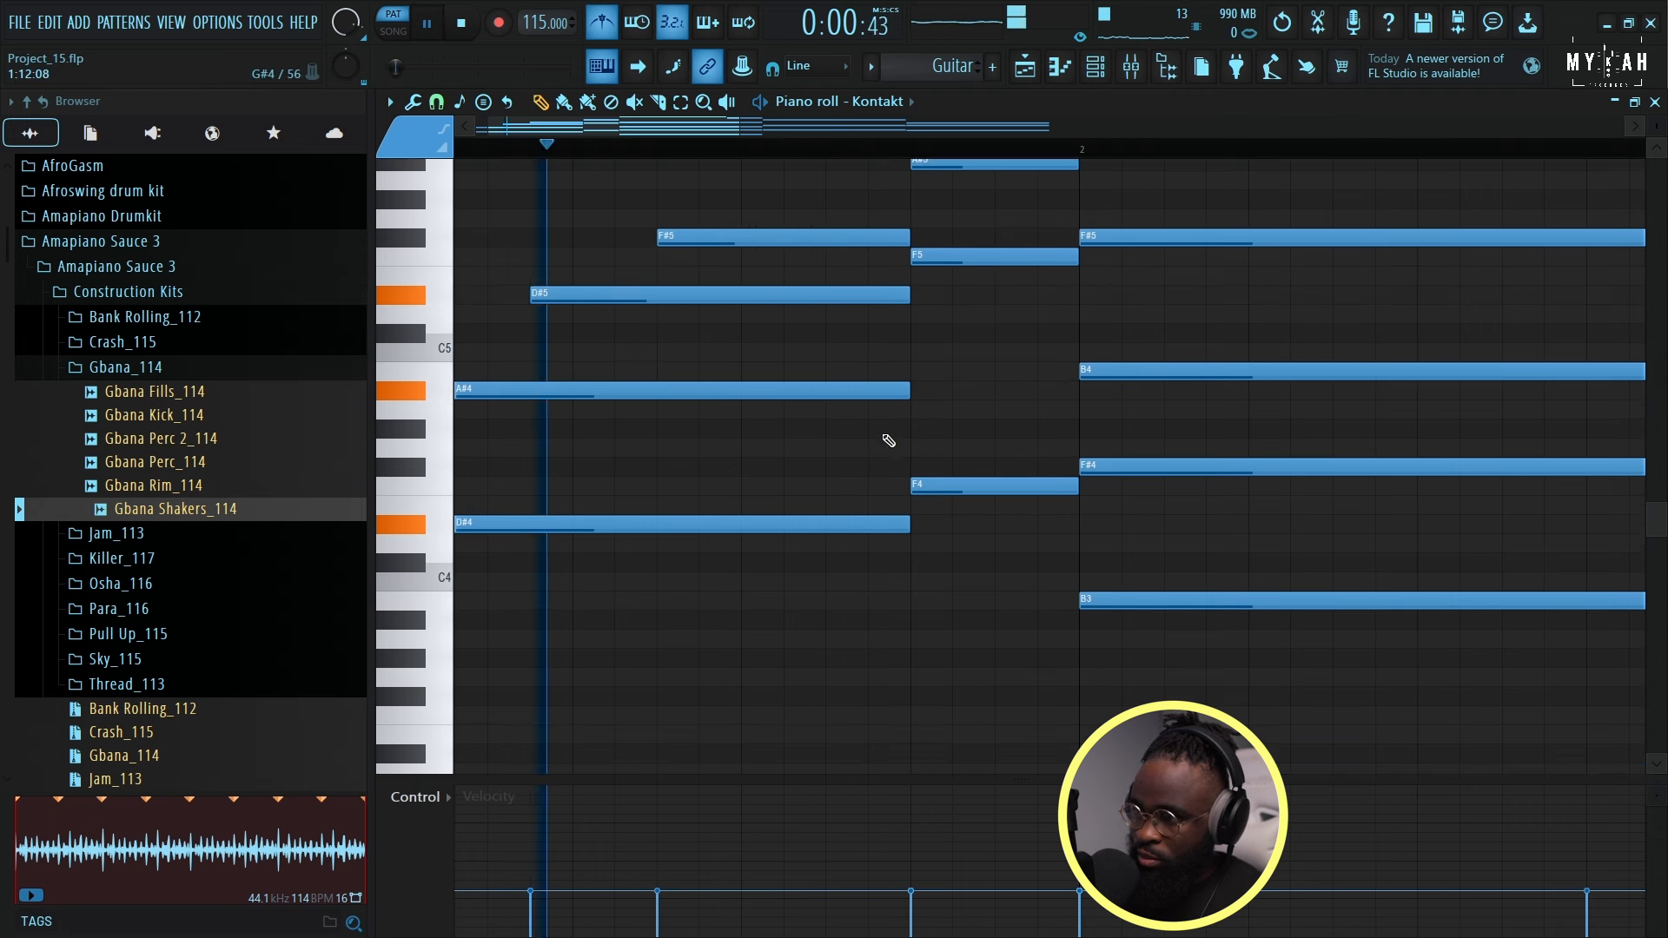
Stagger the upper chord notes in bars 2 to 4 to steps 4 and 7, and add a C#6 note at step 13 of bar 3.
scroll(878, 435, "up", 2)
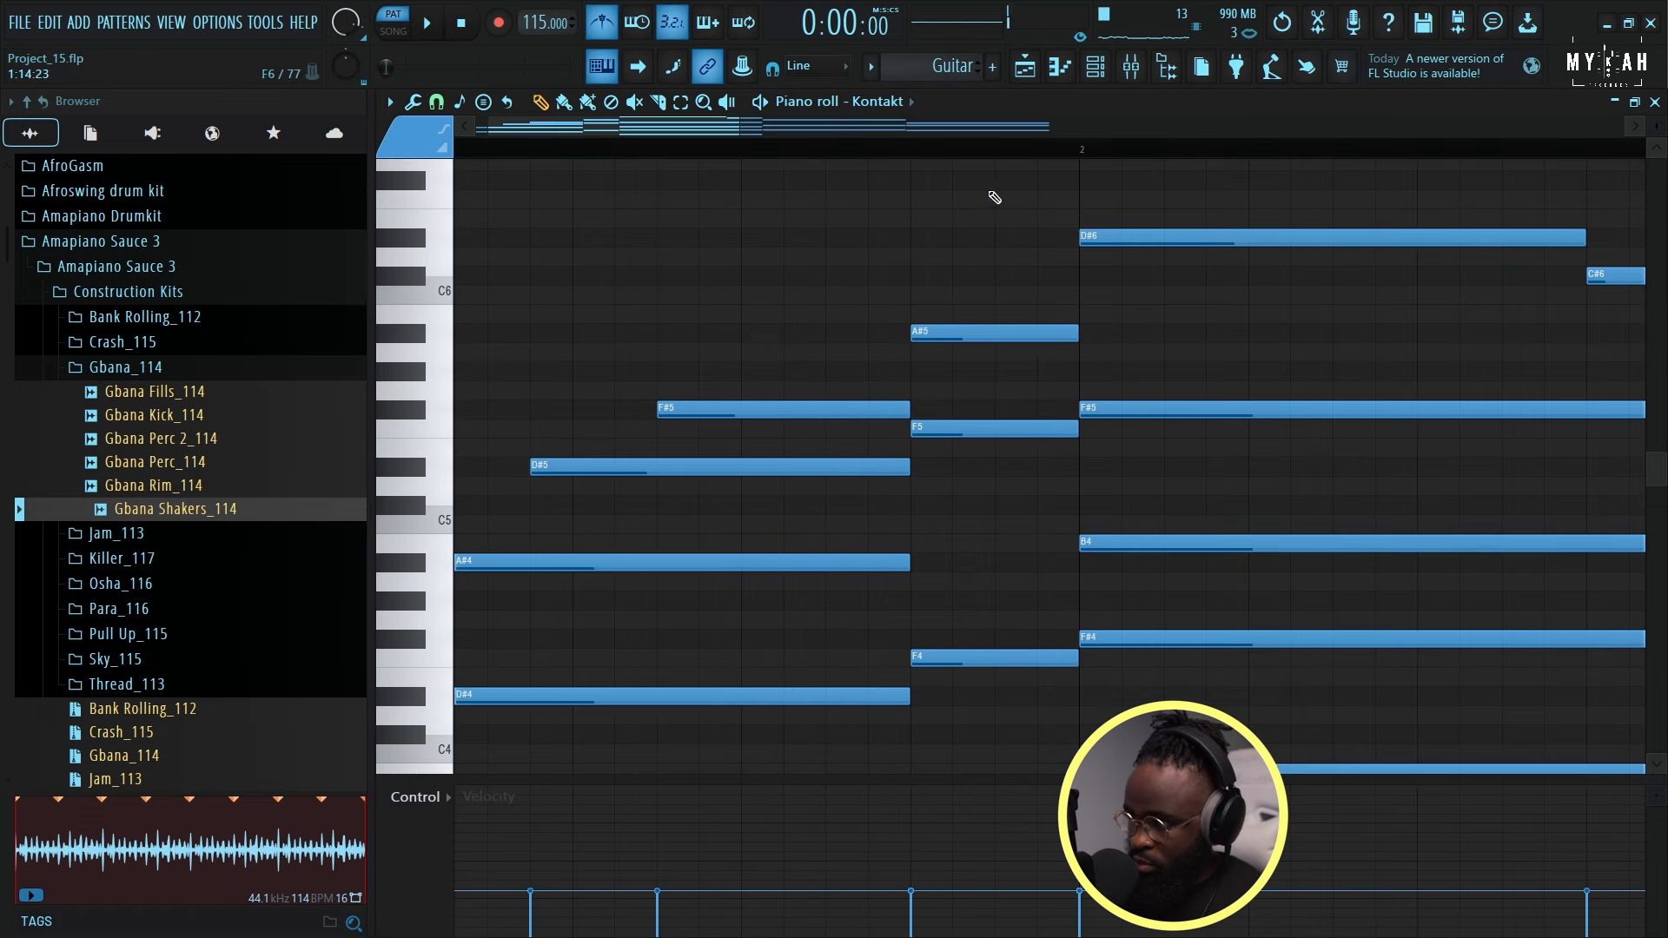
scroll(836, 338, "down", 4)
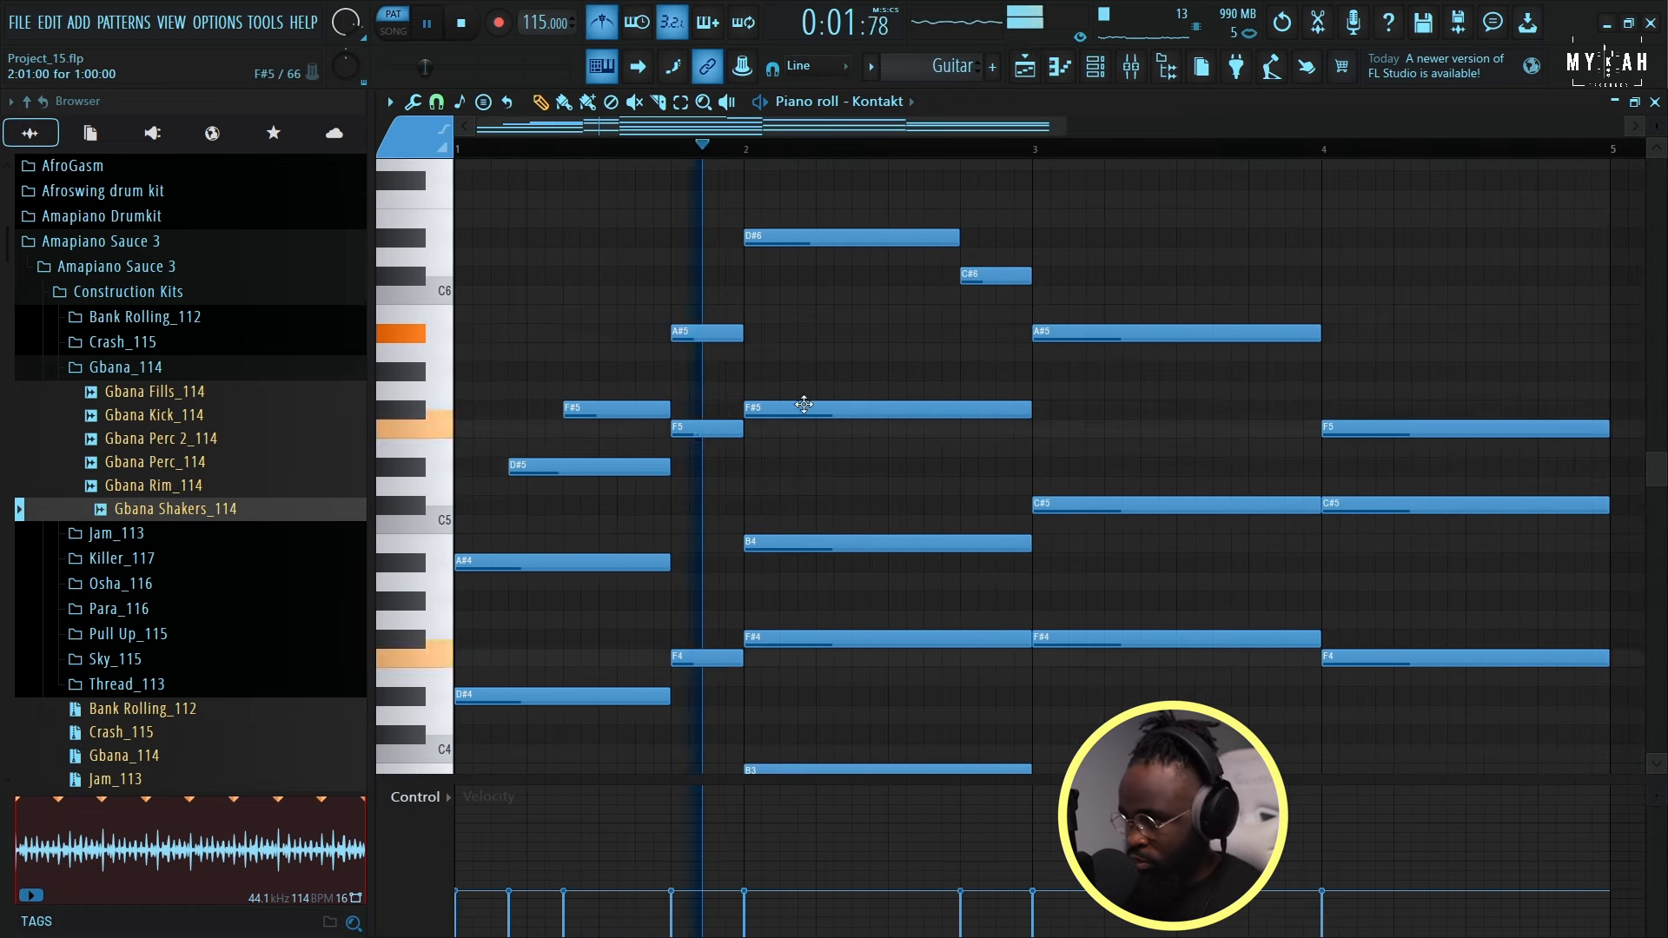
key("space")
left_click_drag(808, 408, 880, 408)
key("space")
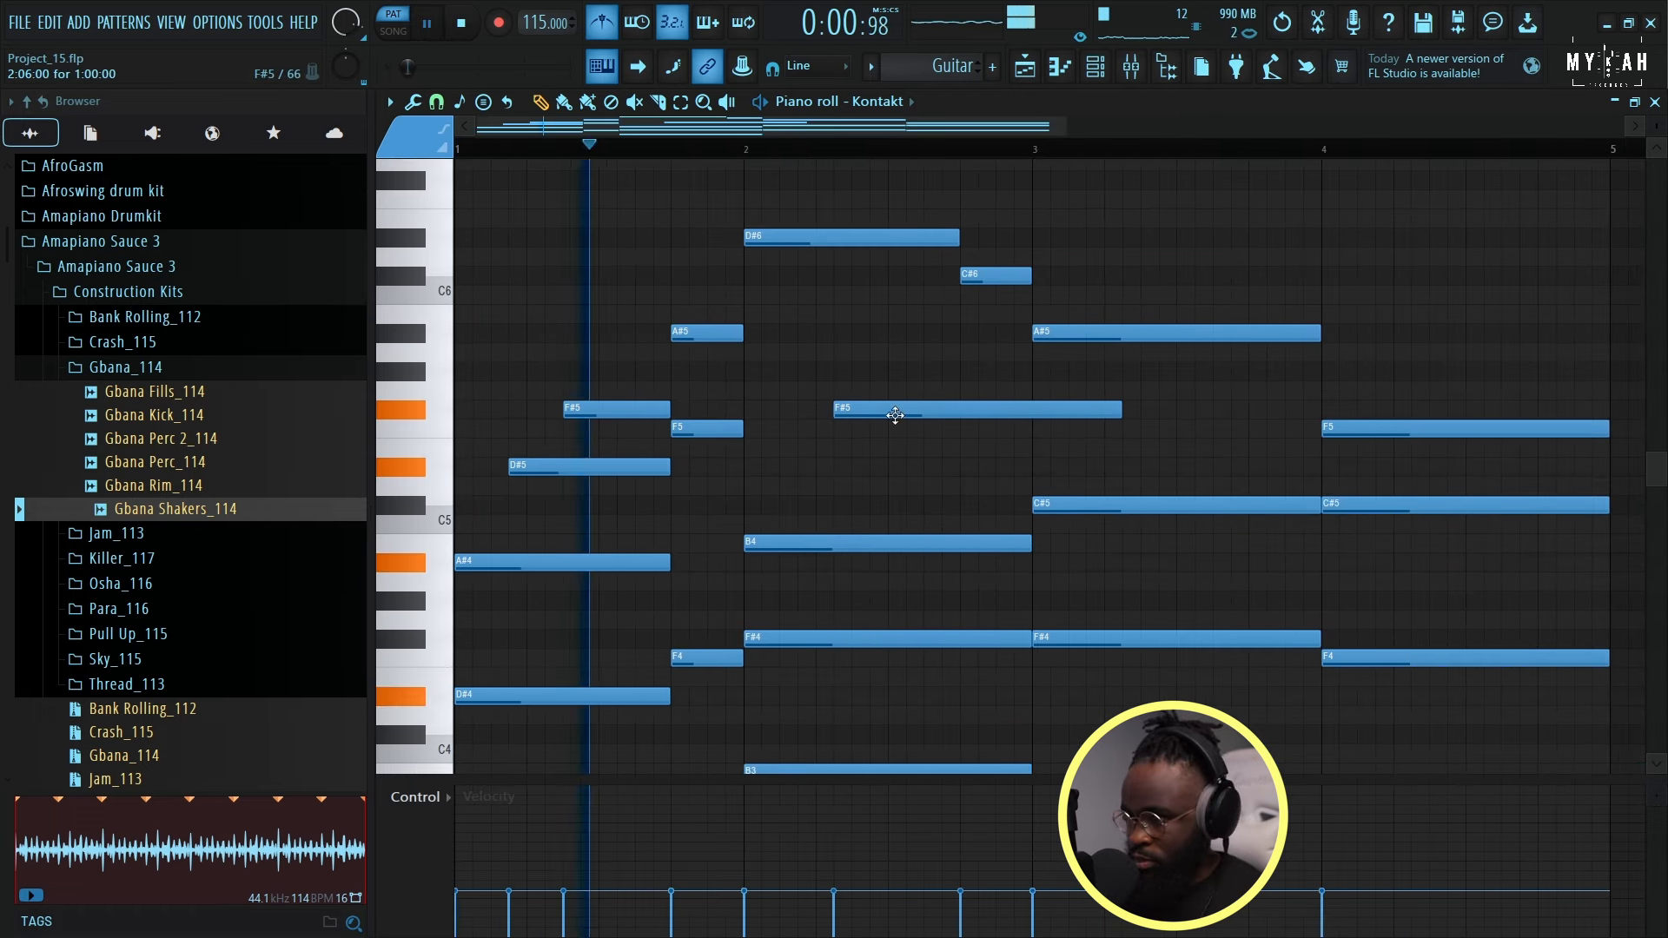
left_click_drag(896, 408, 923, 408)
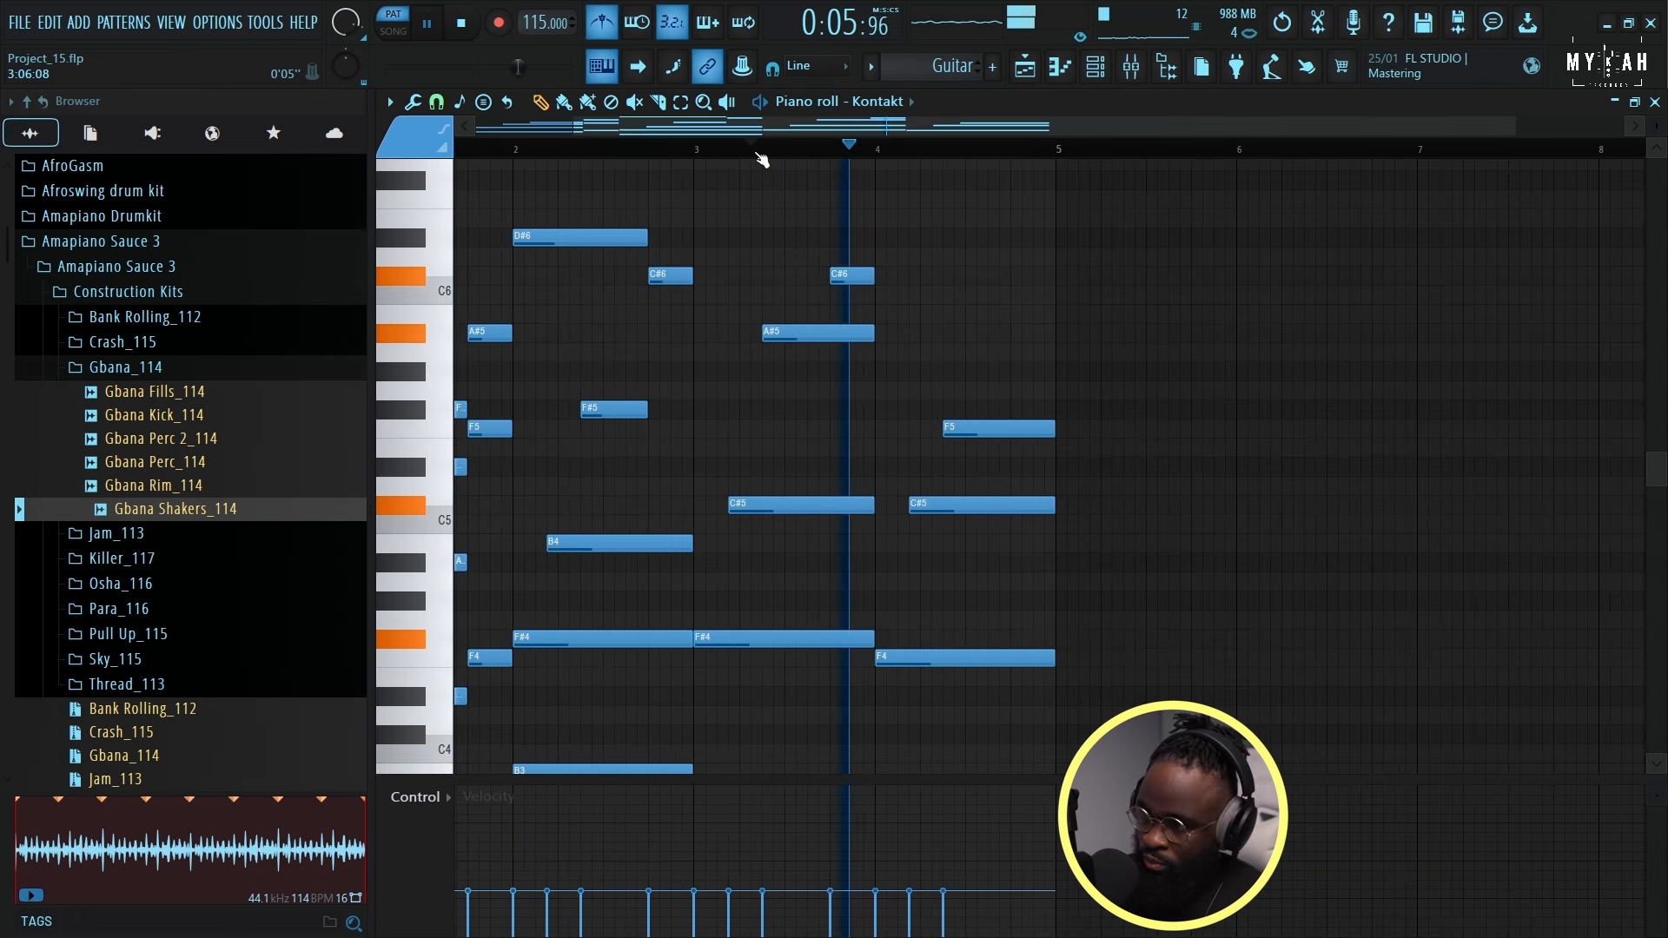
Raise the velocity of all guitar notes with level scaling at a 52% offset.
scroll(991, 402, "down", 3)
key("space")
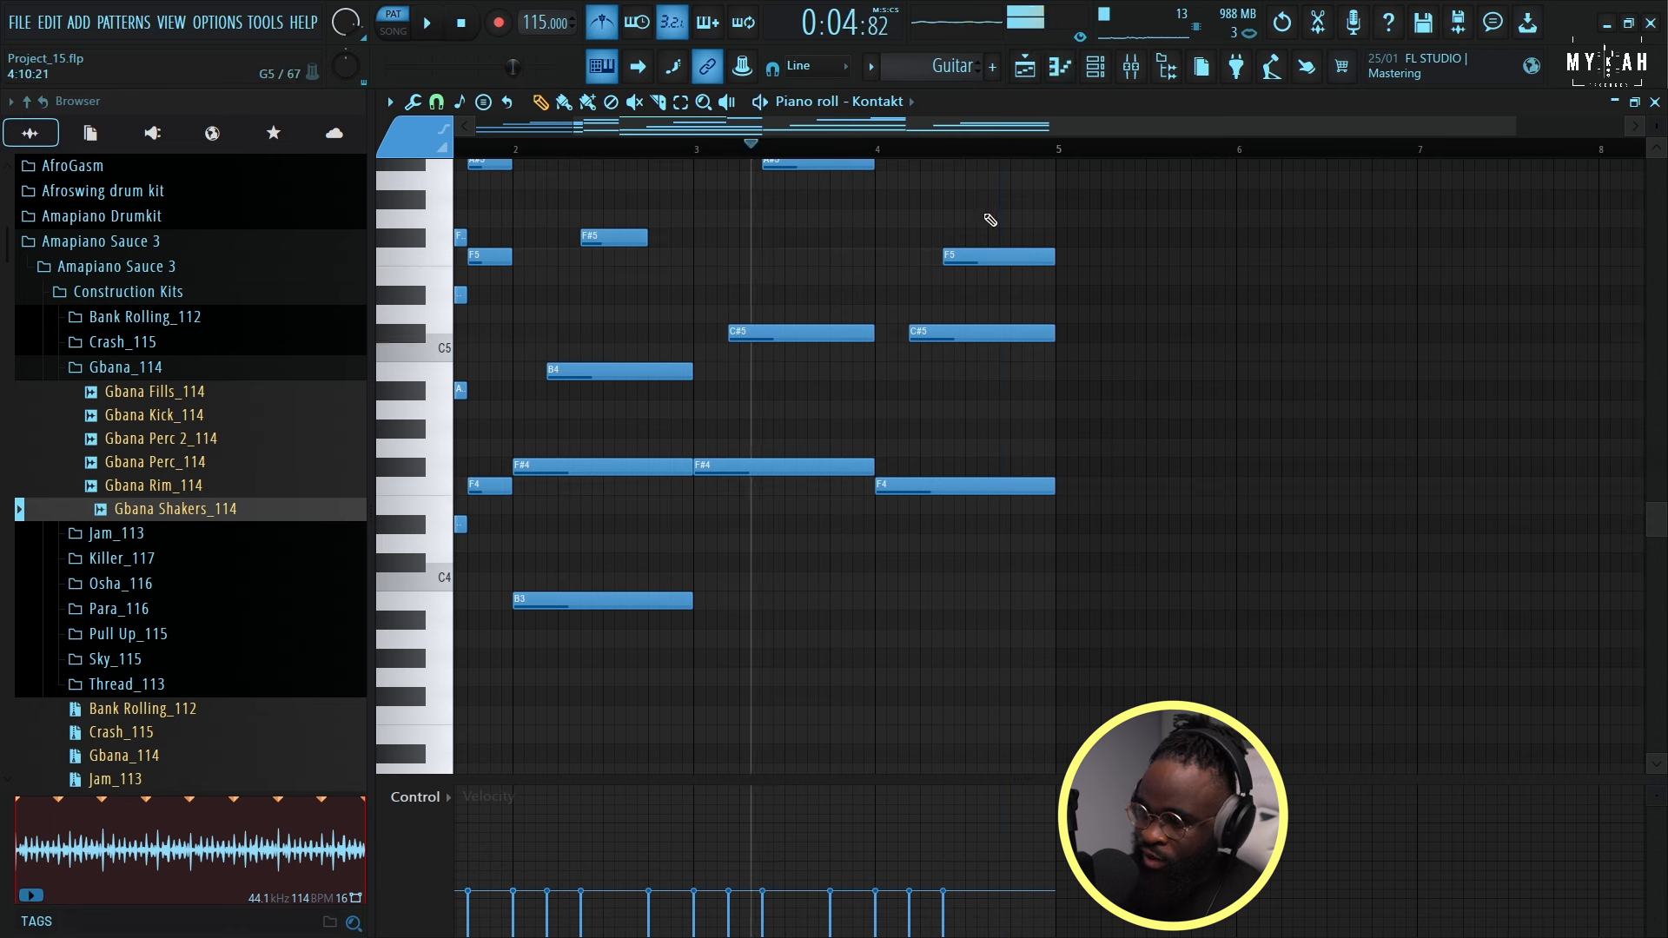
key("alt+x")
key("space")
left_click_drag(896, 417, 886, 419)
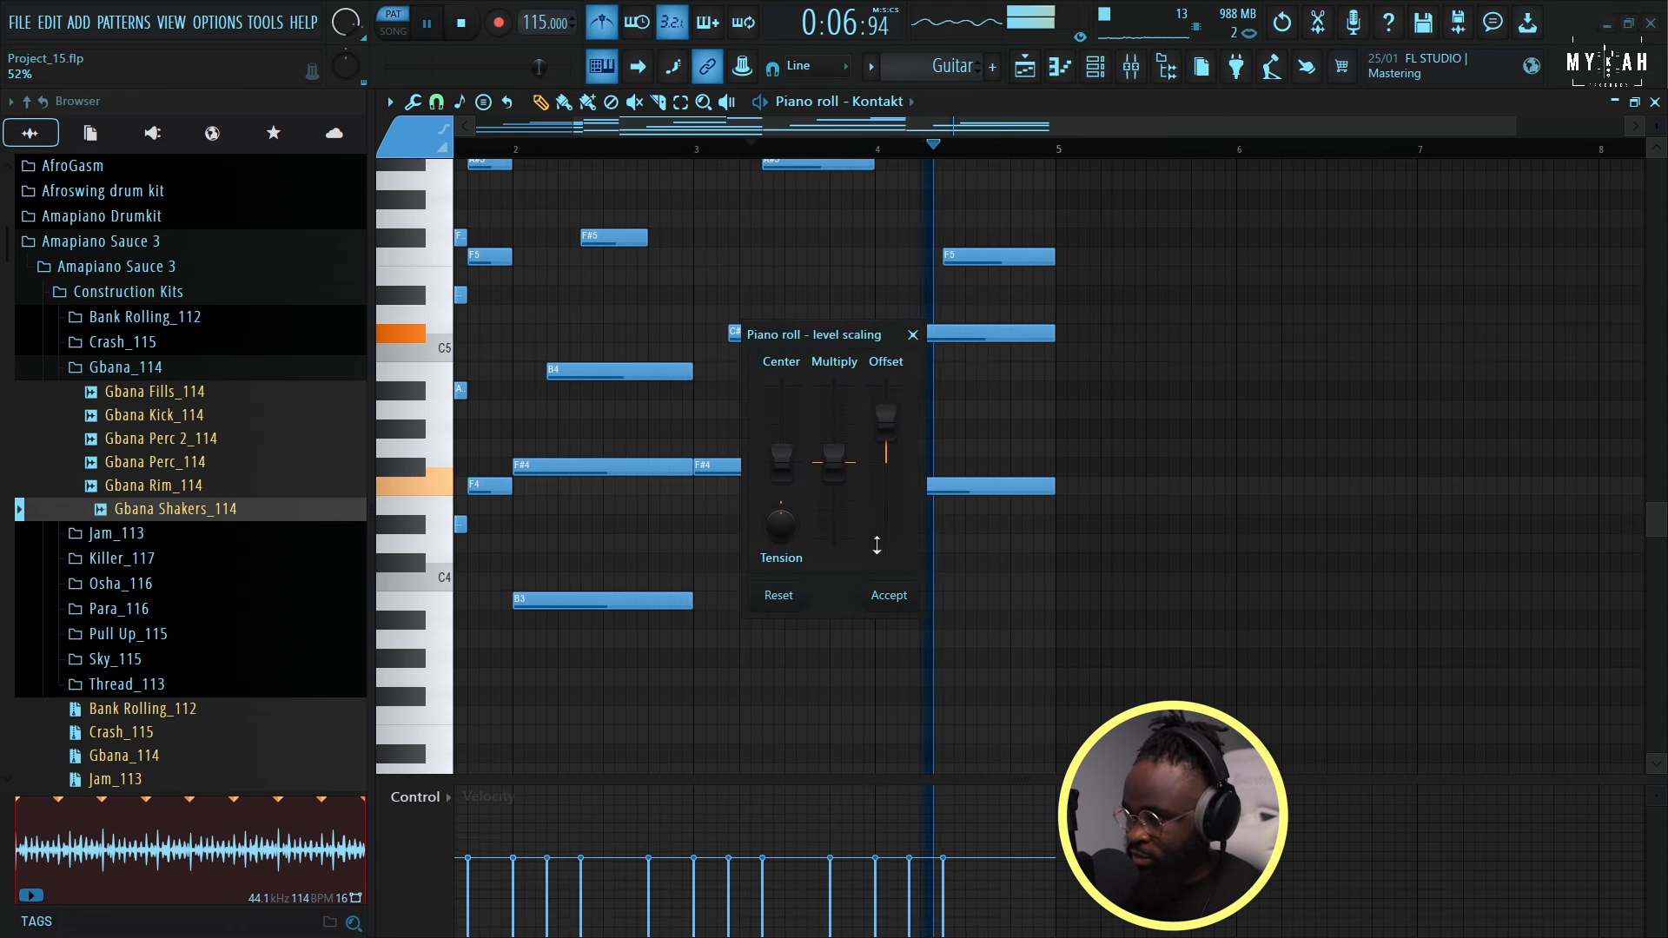
left_click(888, 595)
Open the guitar's Kontakt channel and route it to a free mixer track.
key("F6")
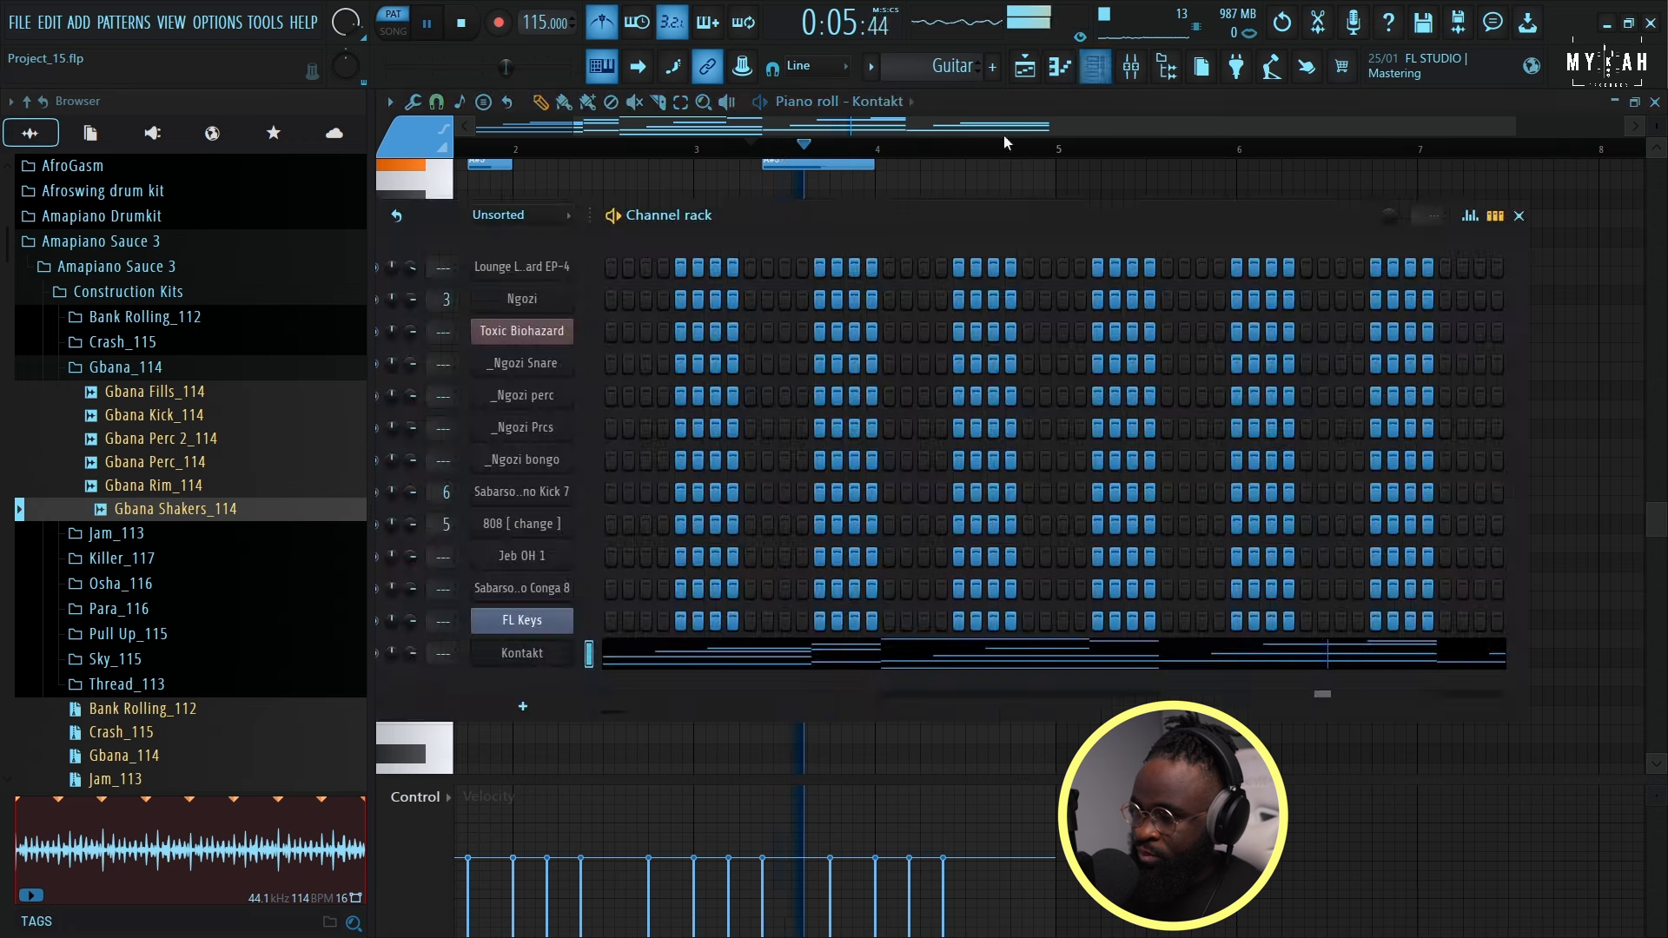
left_click(559, 658)
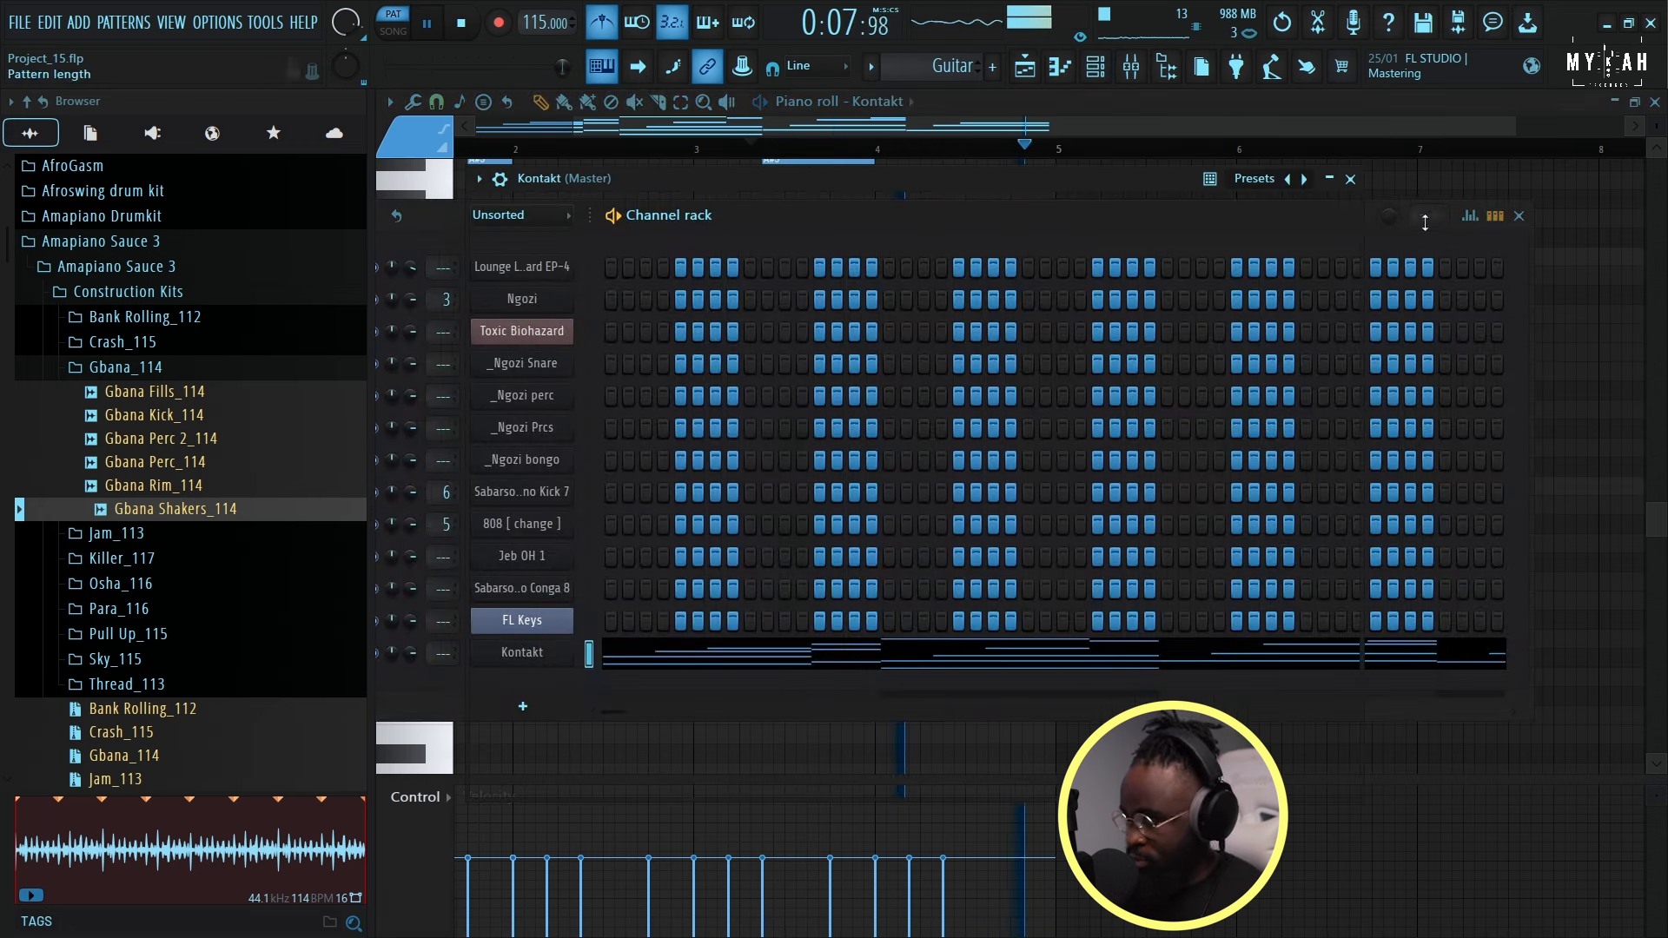
left_click(478, 181)
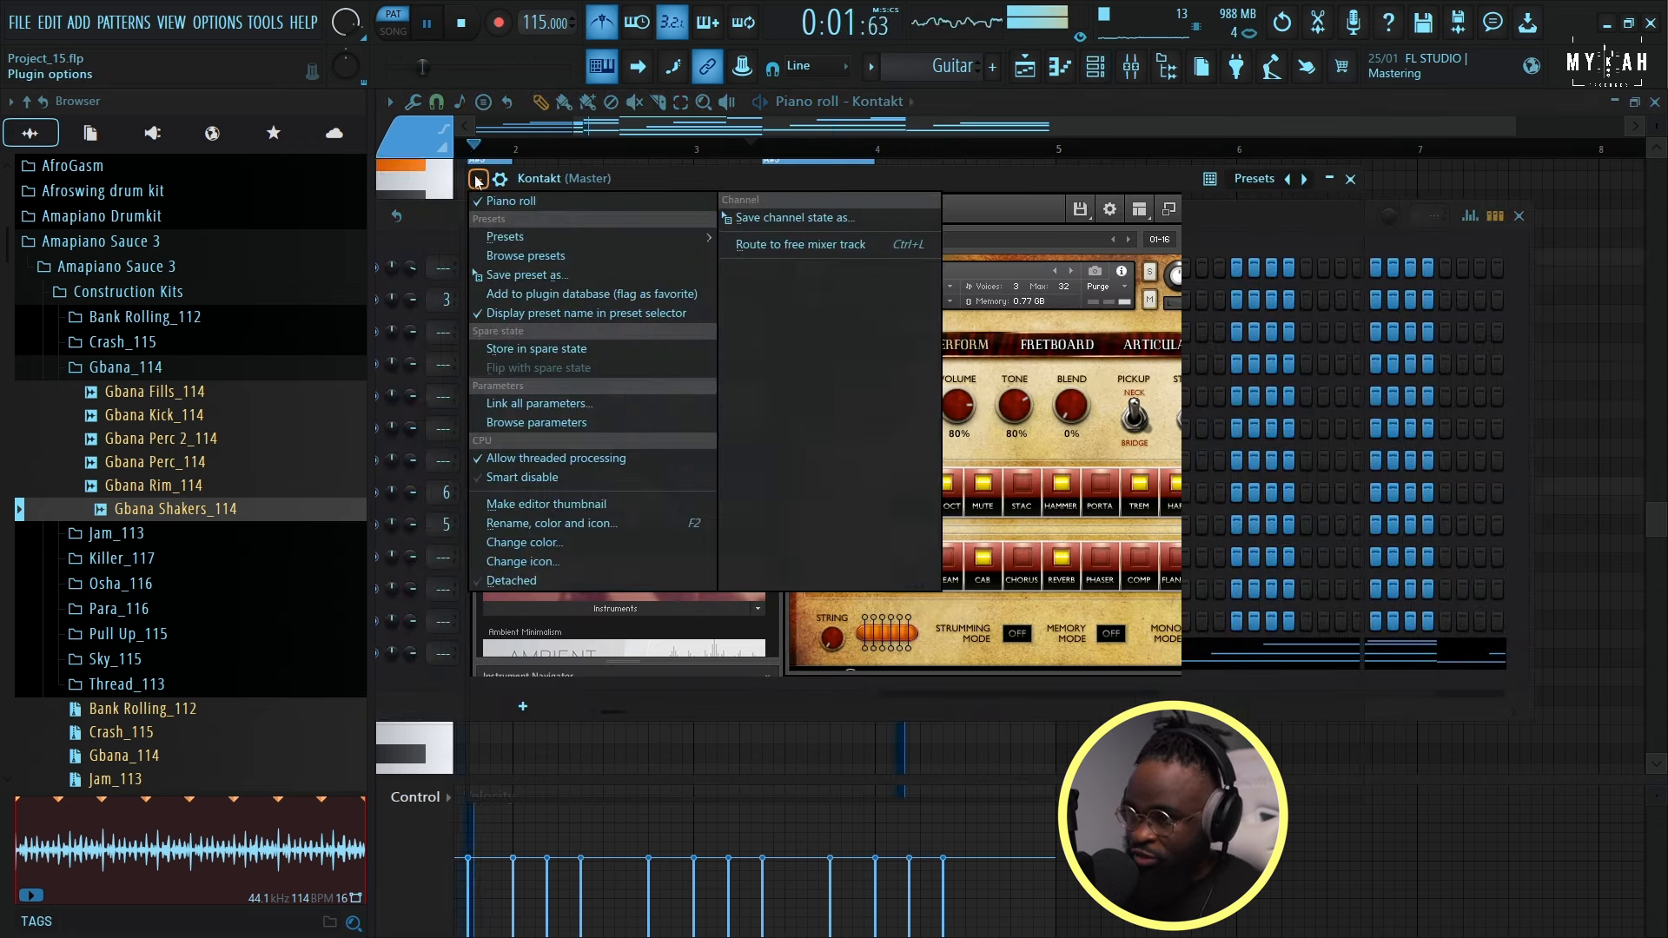
left_click(500, 179)
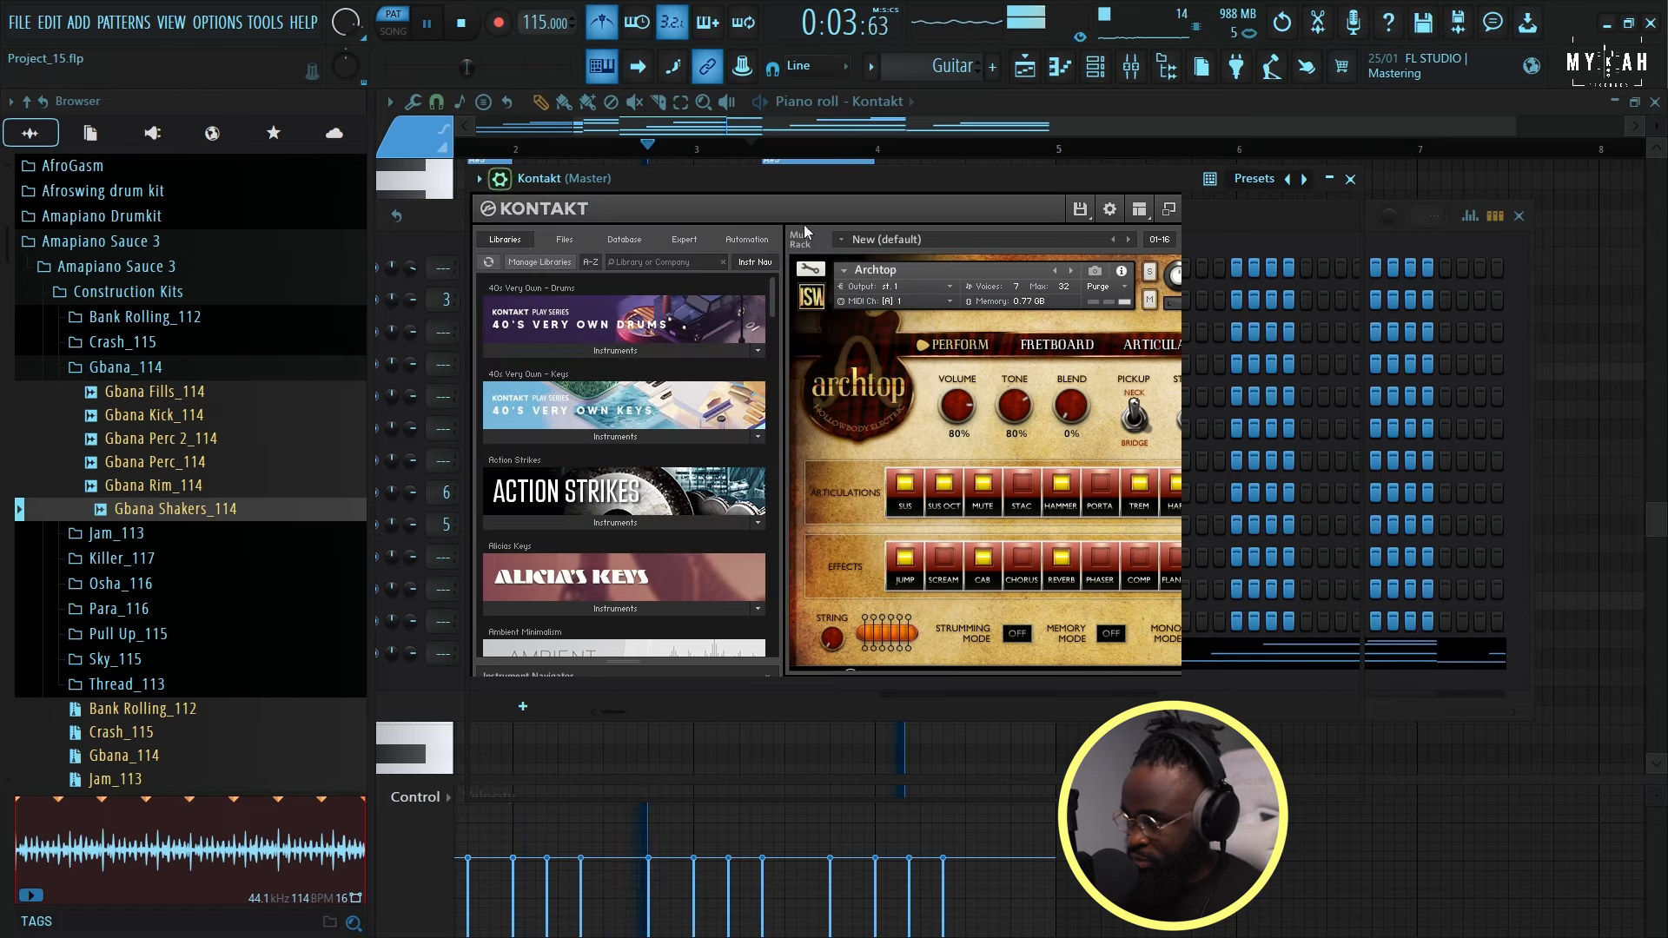
left_click(478, 180)
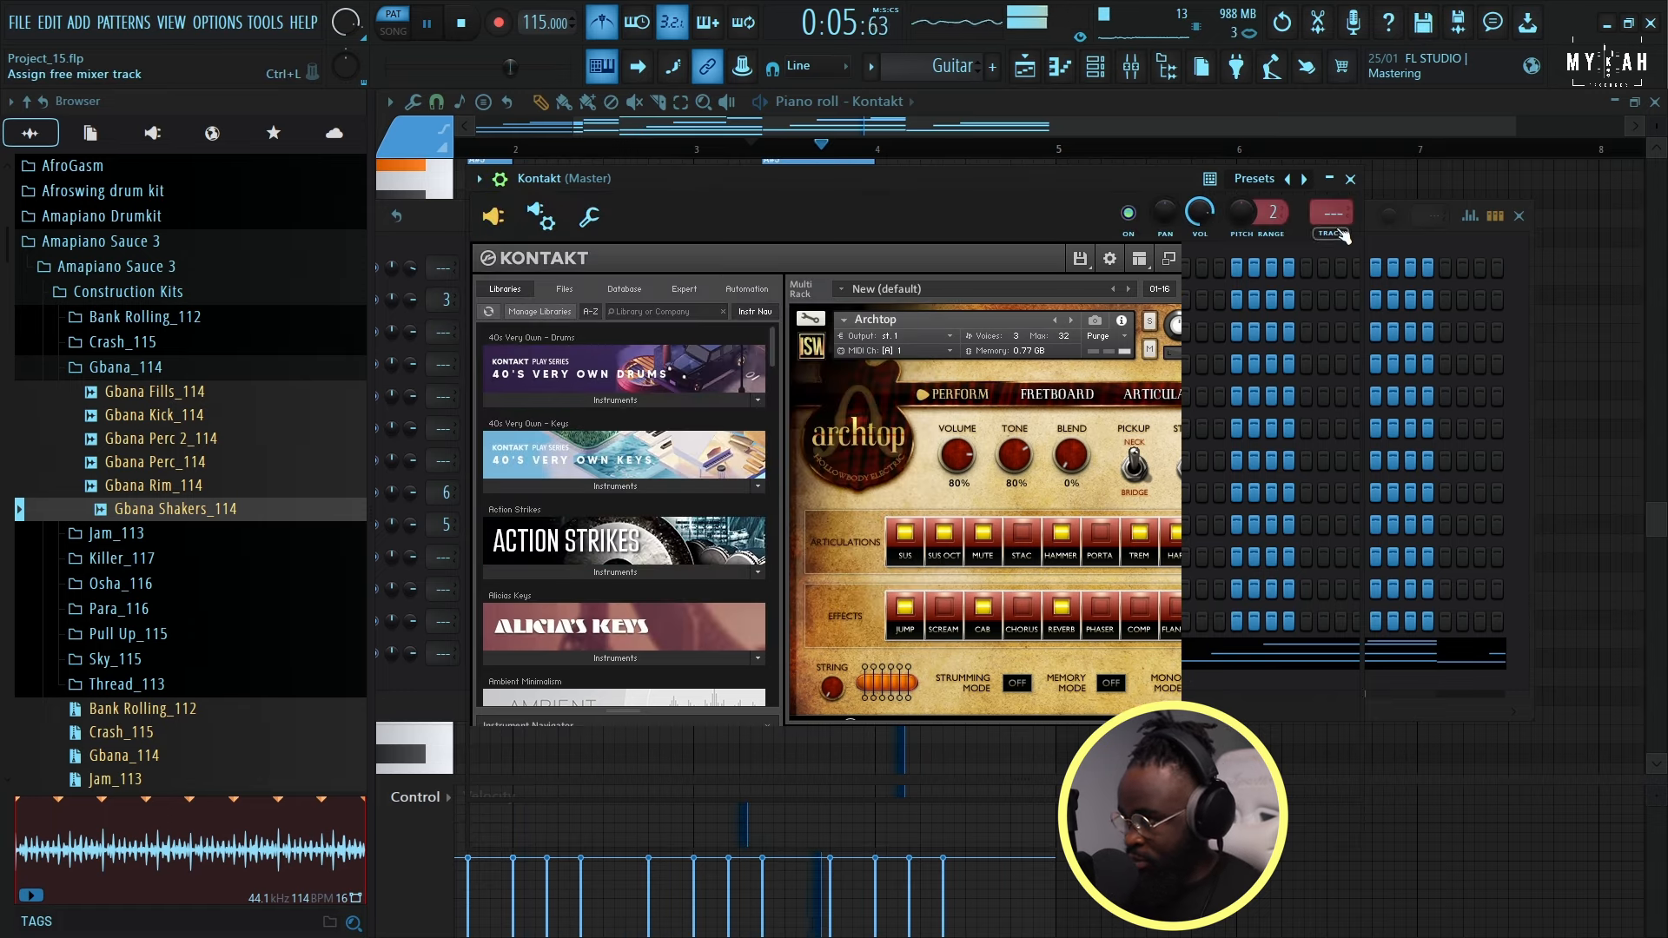
left_click(1332, 236)
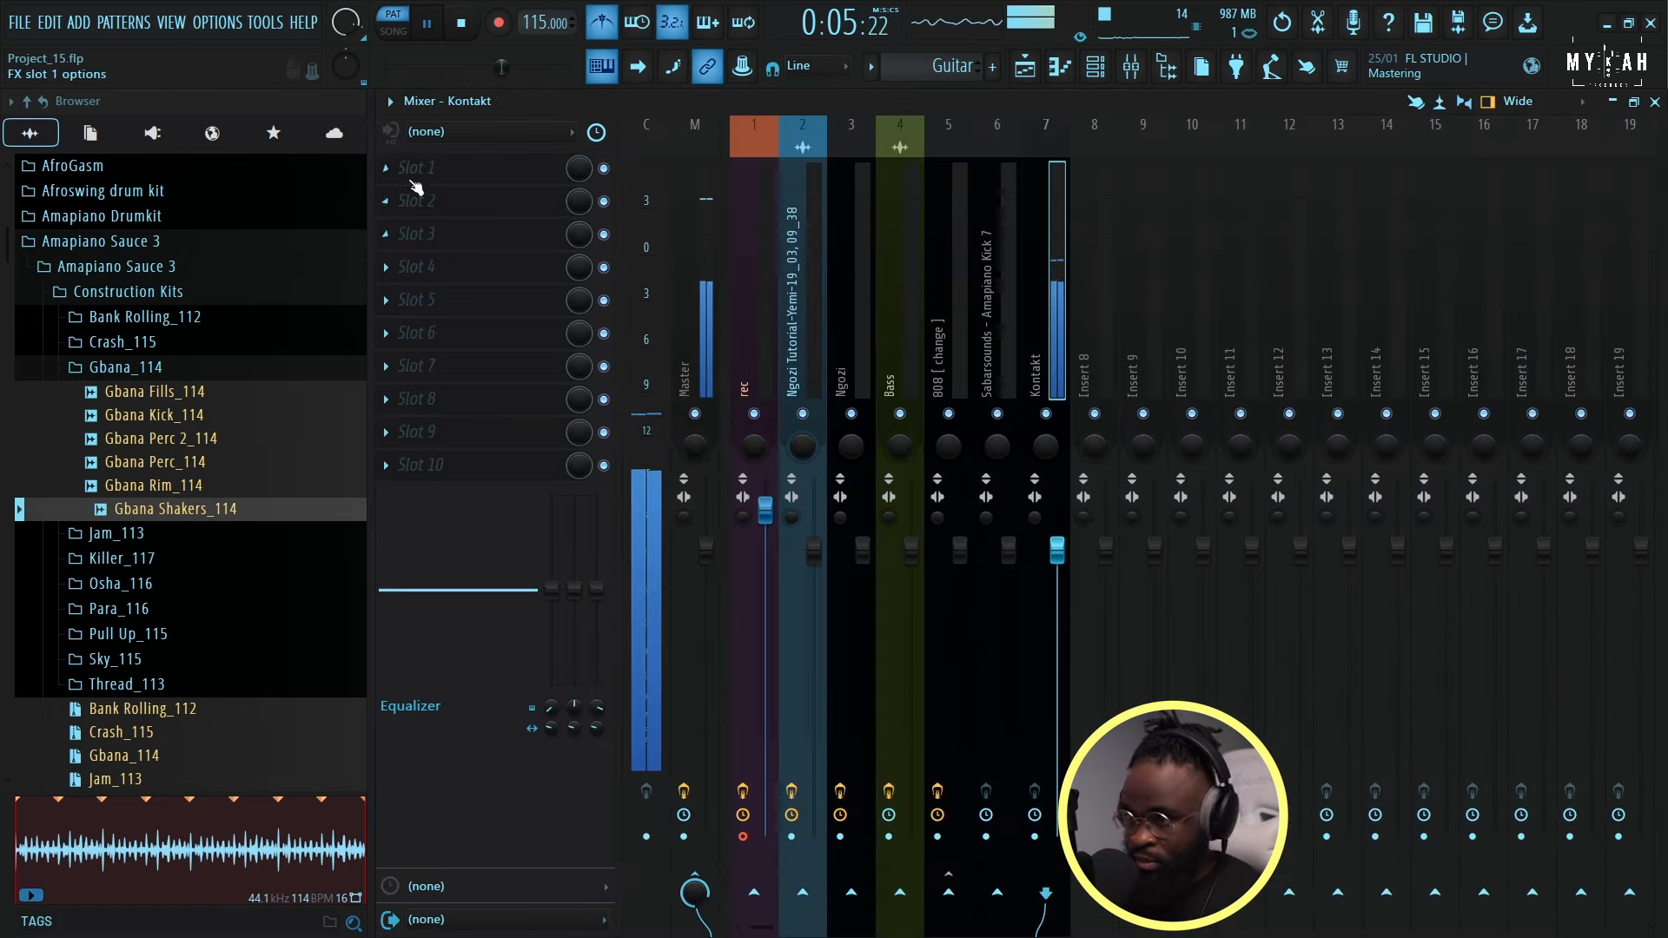
Load the saved GUI mixer track state onto the Kontakt mixer track.
left_click(389, 101)
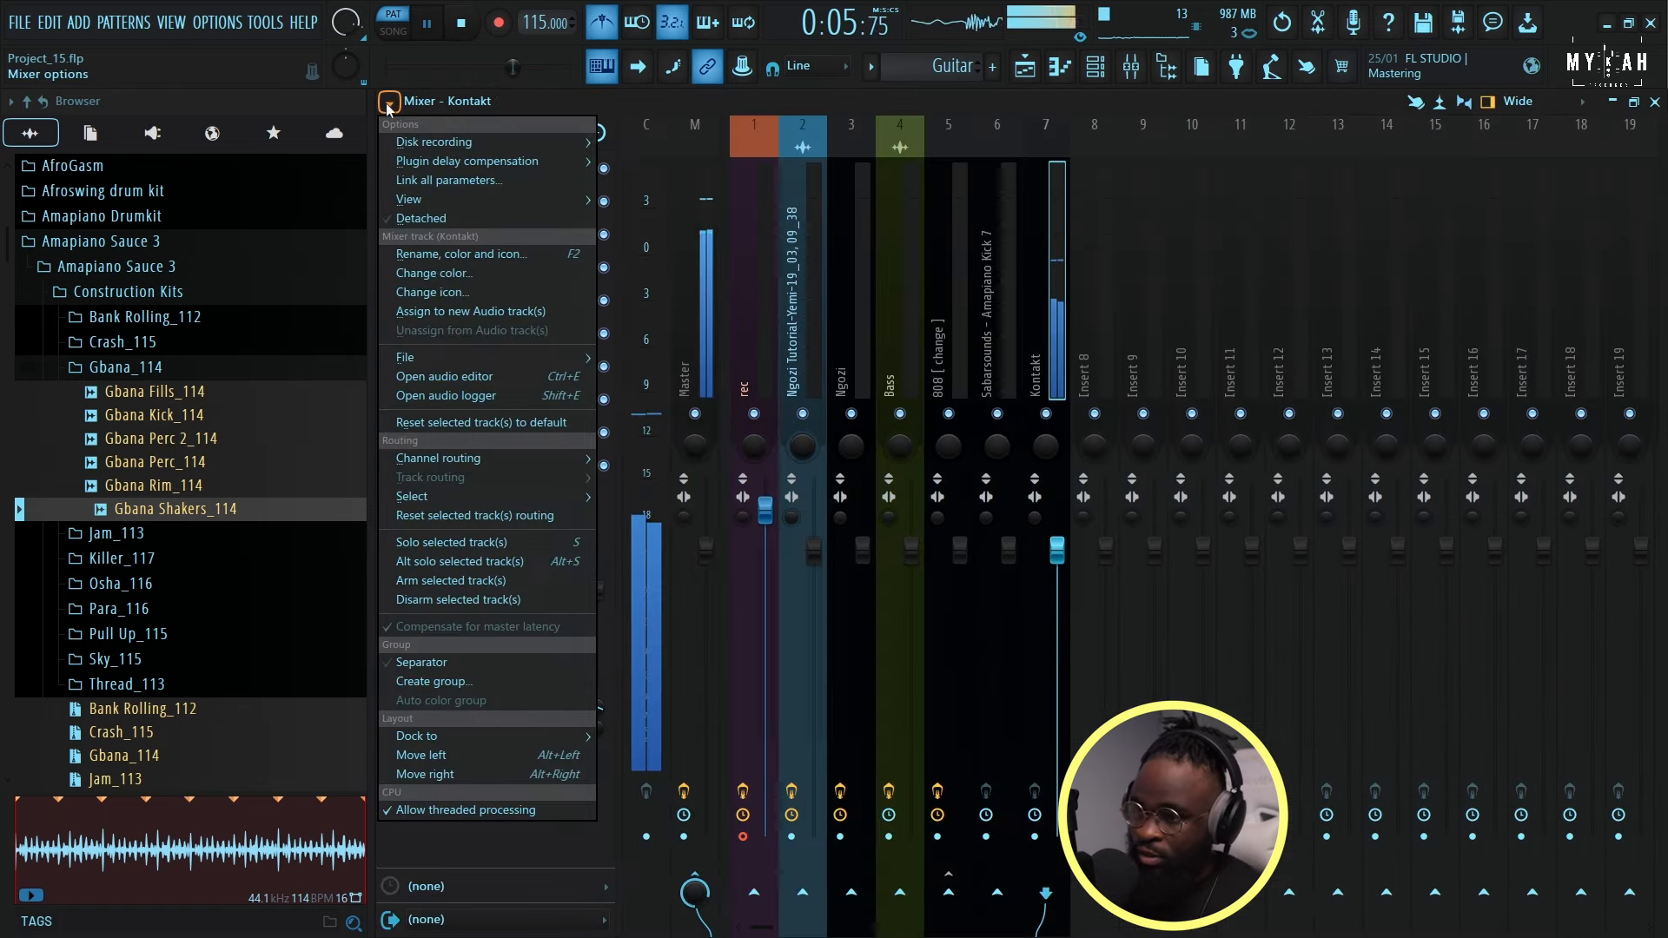
mouse_move(425, 358)
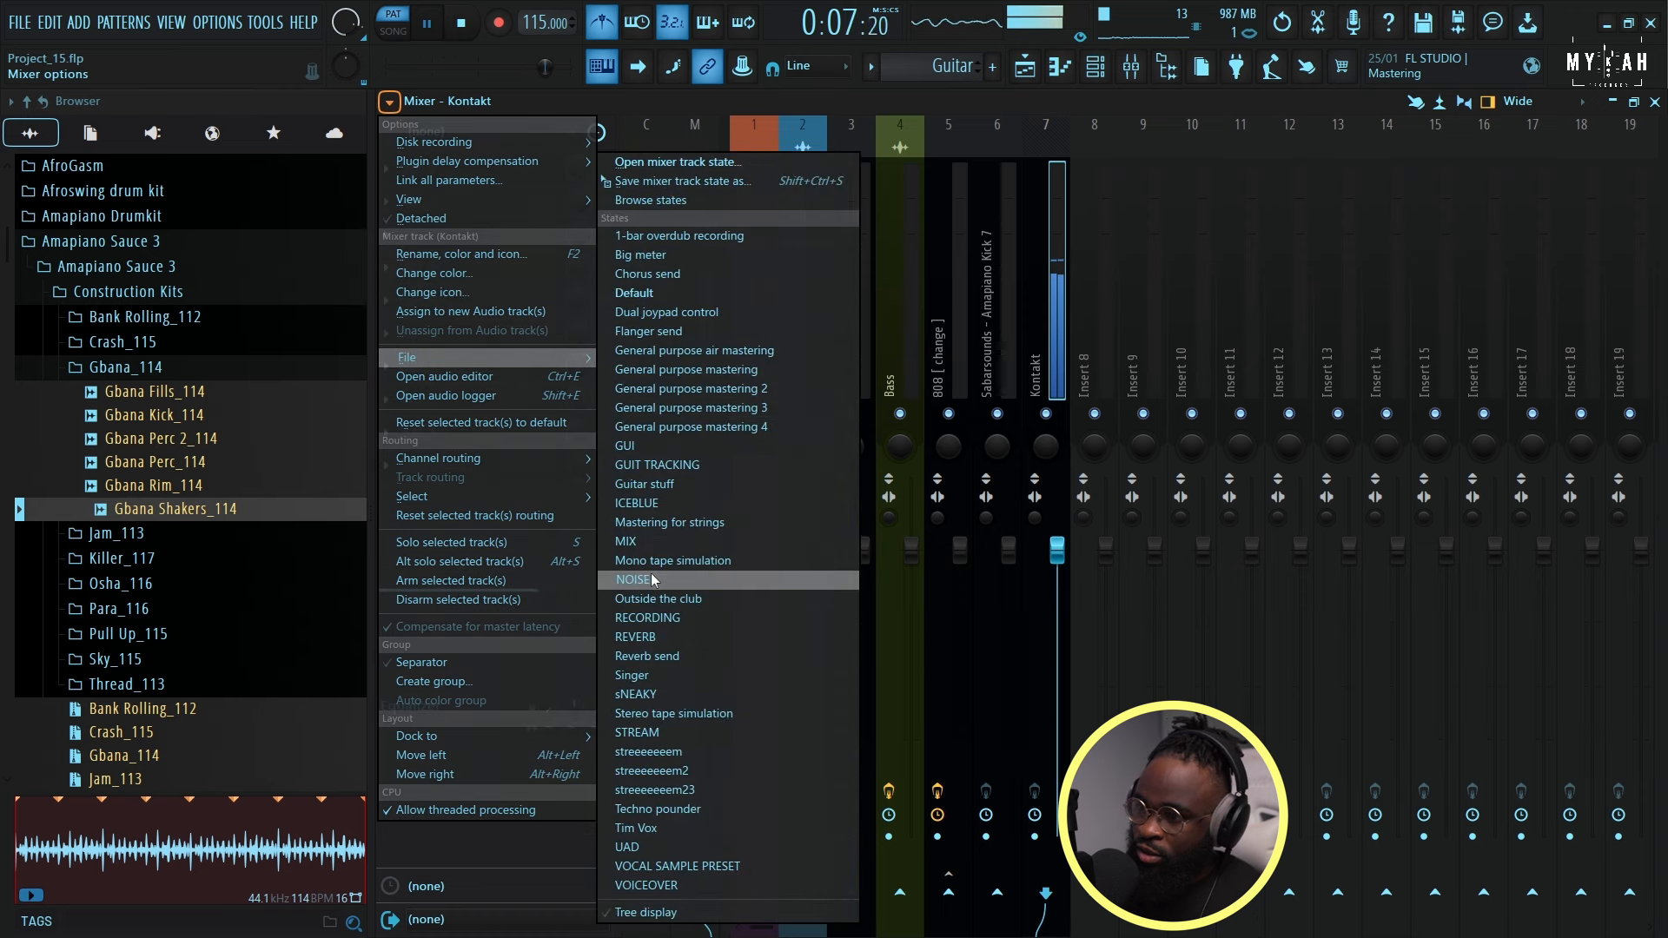
left_click(654, 446)
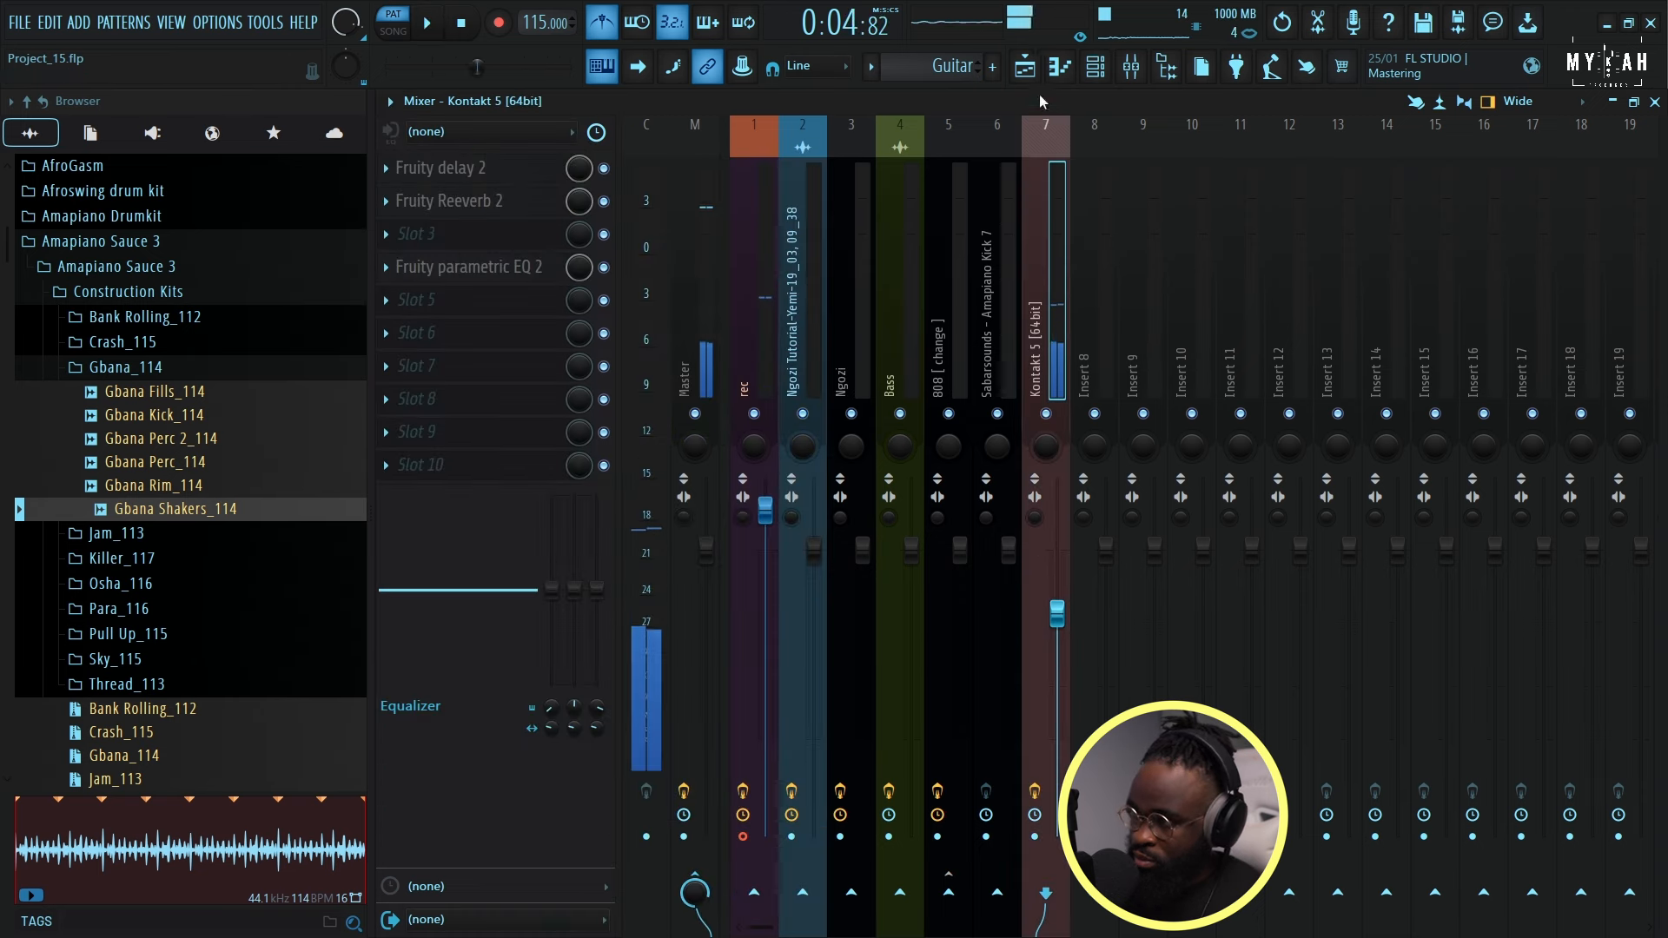
Place the Guitar pattern on playlist Track 14 at bar 25 and play the song from there.
left_click(1024, 66)
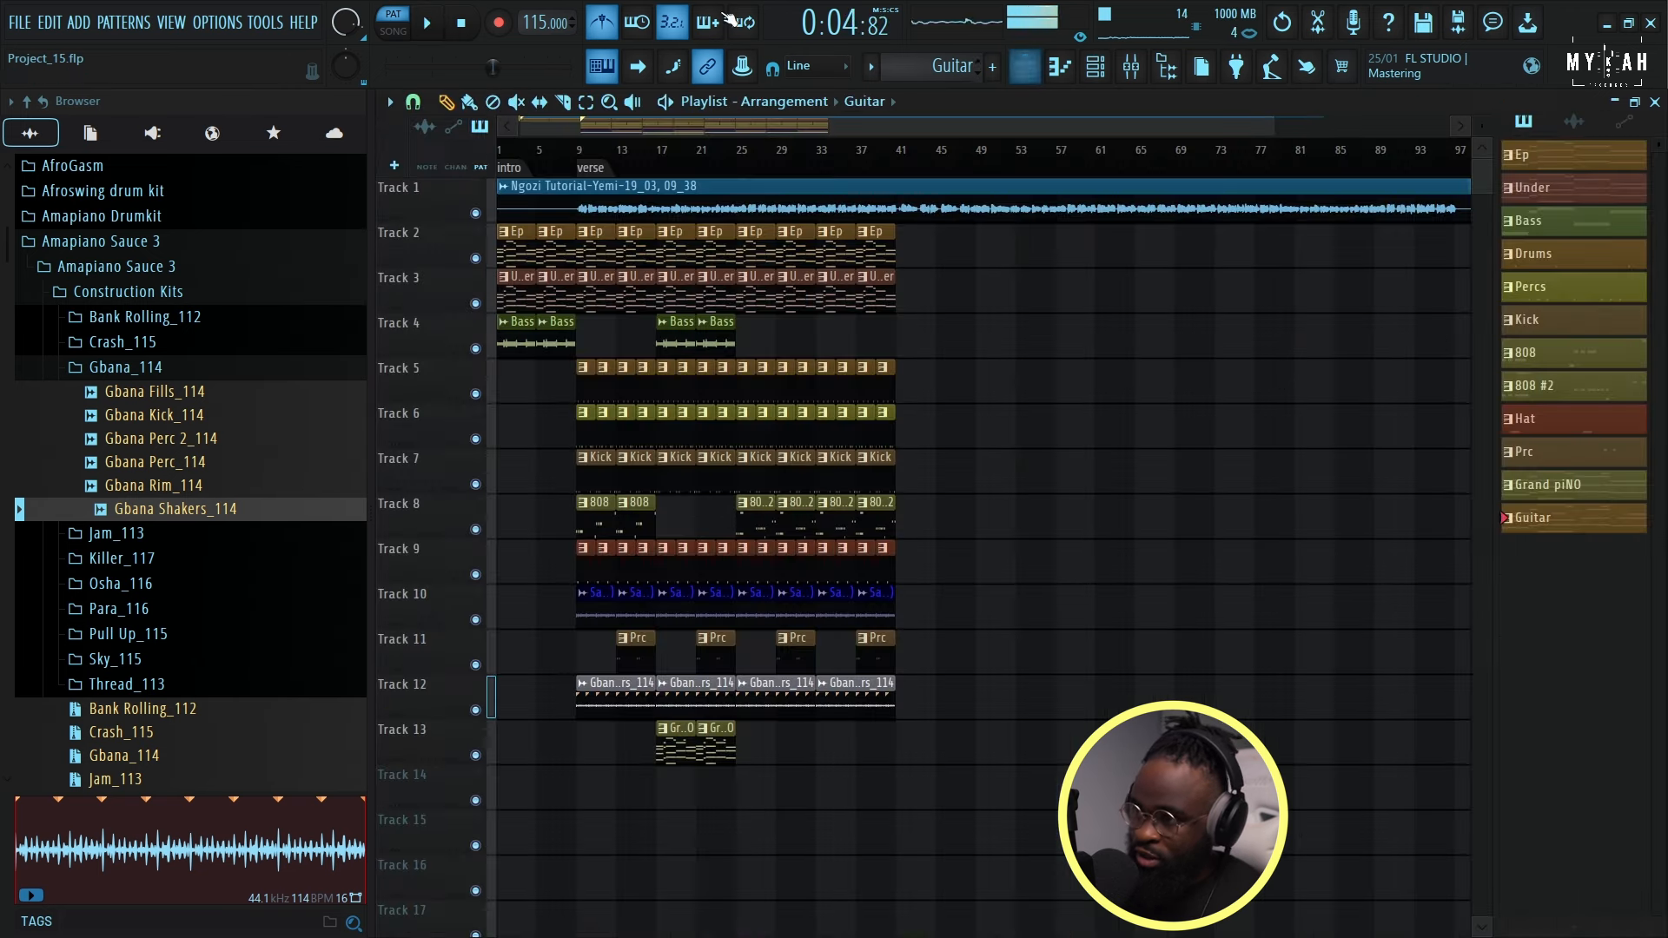
left_click(736, 170)
key("space")
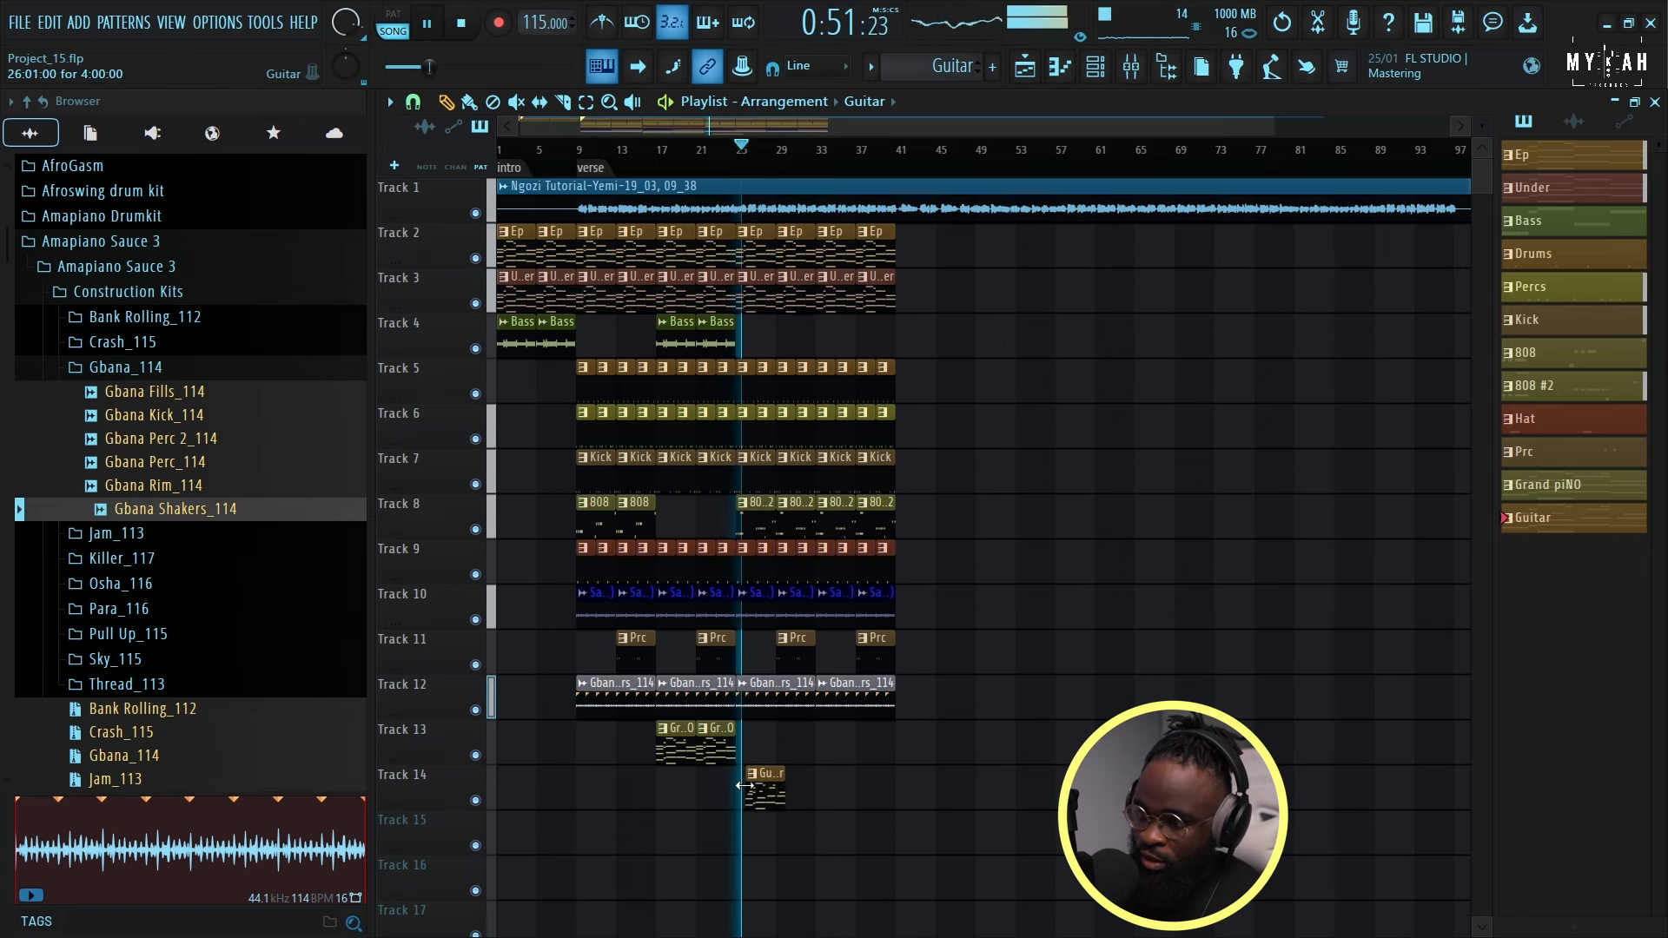
key("space")
key("space")
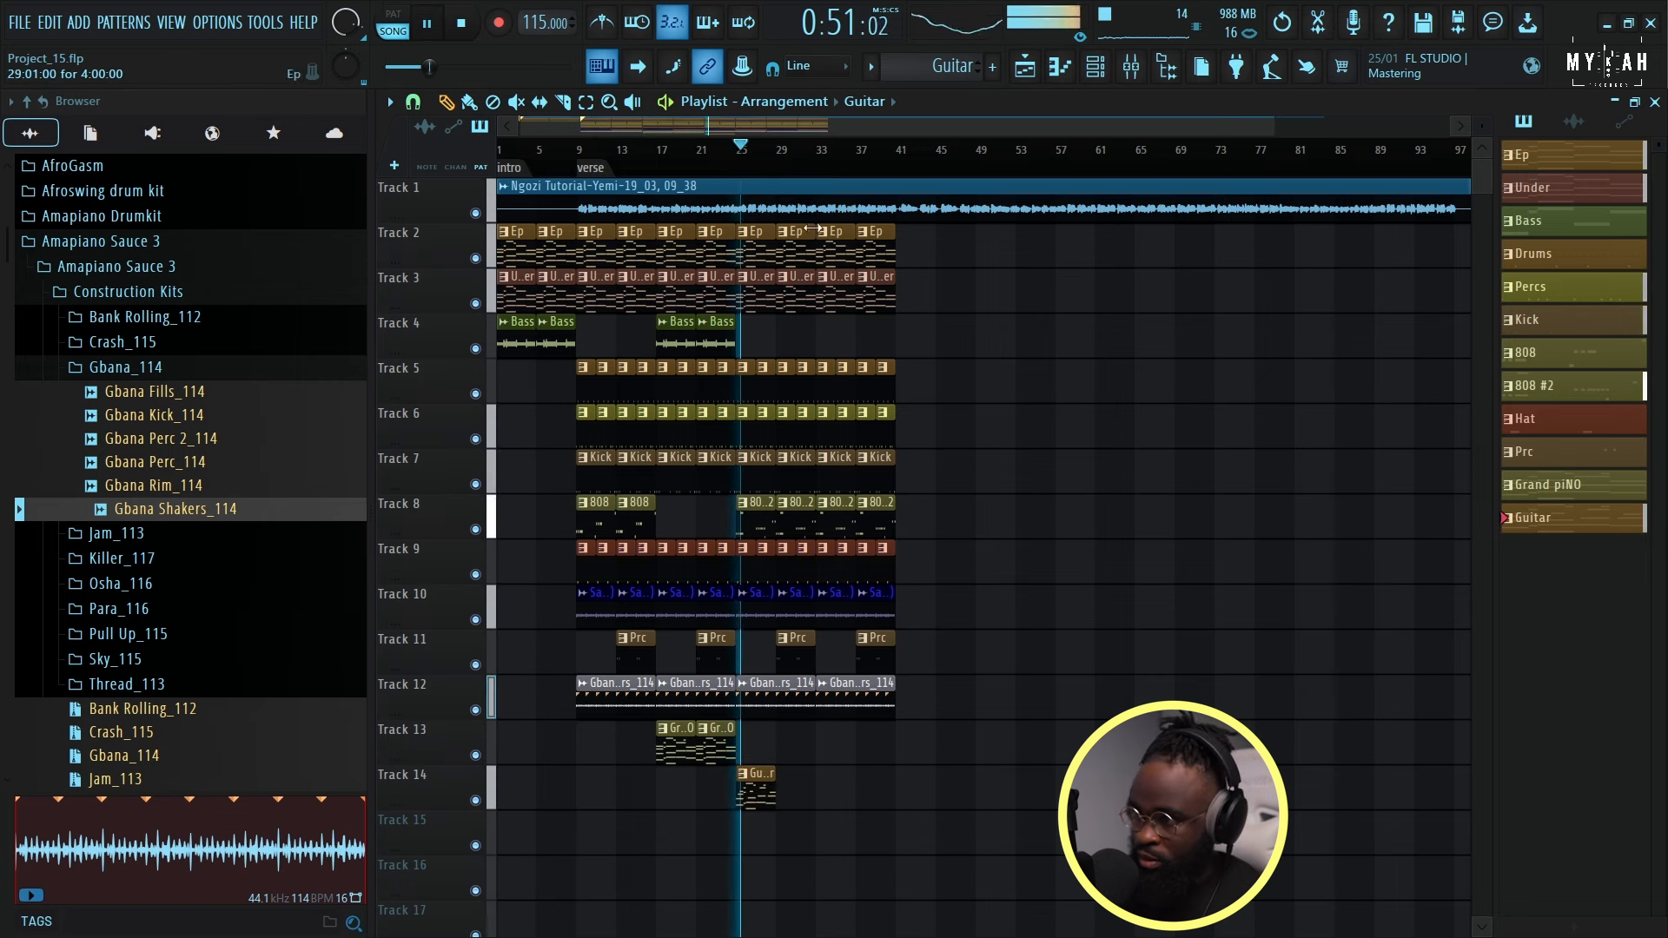
Repeat the Guitar pattern on Track 14 at bars 29, 33 and 37.
scroll(825, 169, "up", 3)
left_click(729, 789)
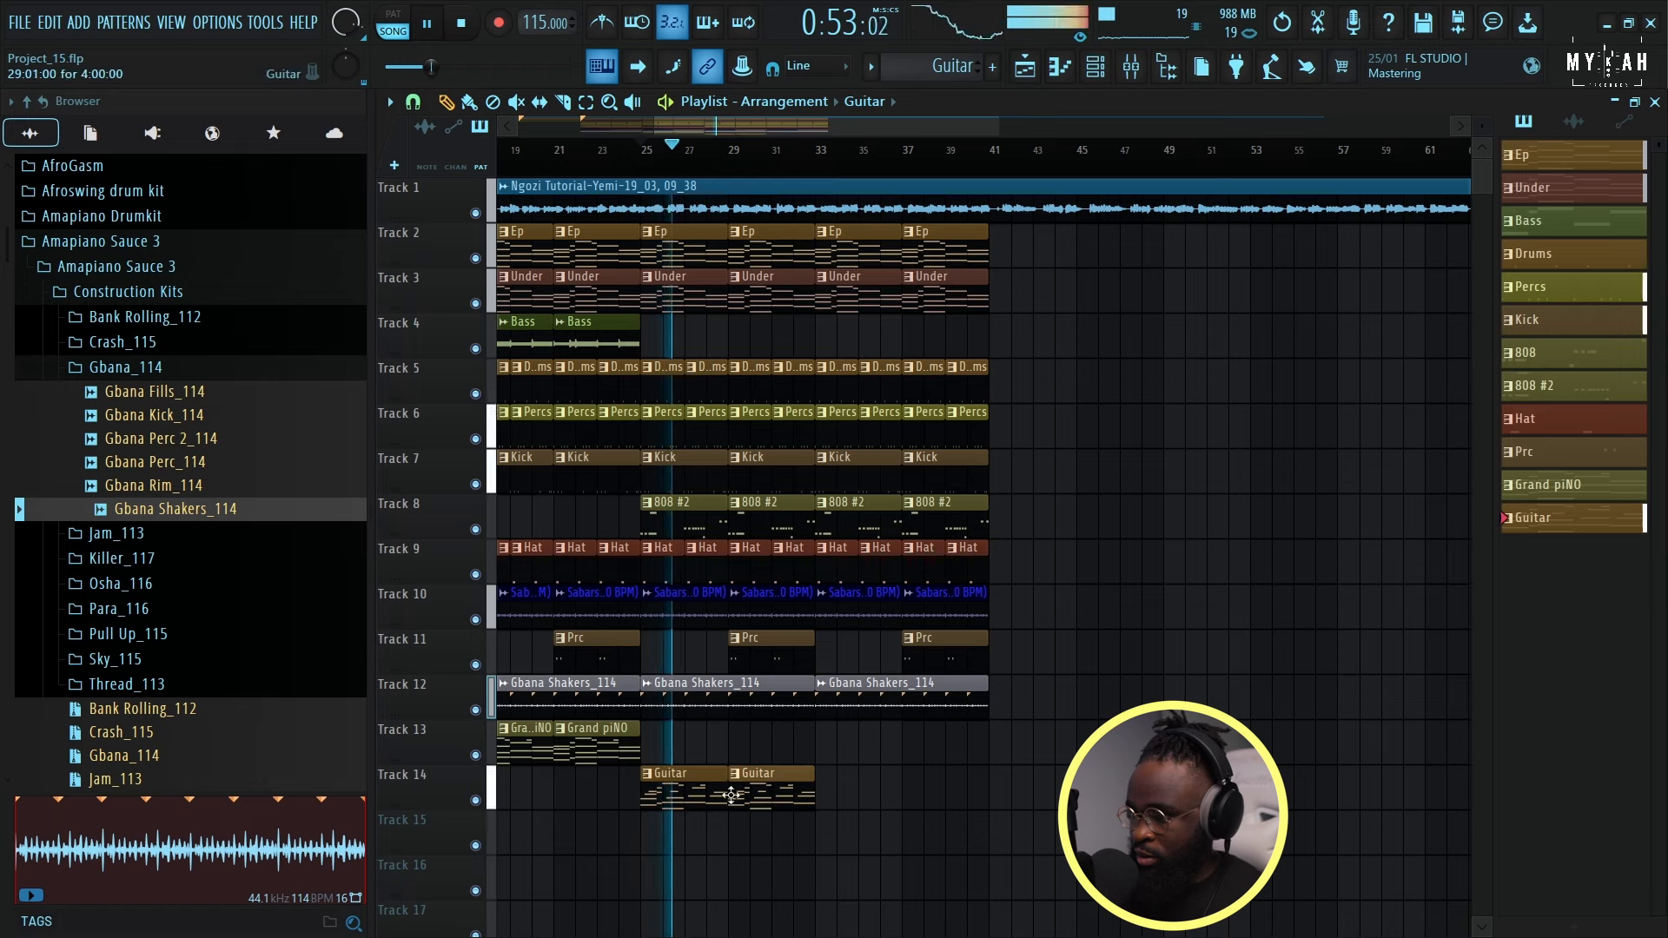
left_click(821, 792)
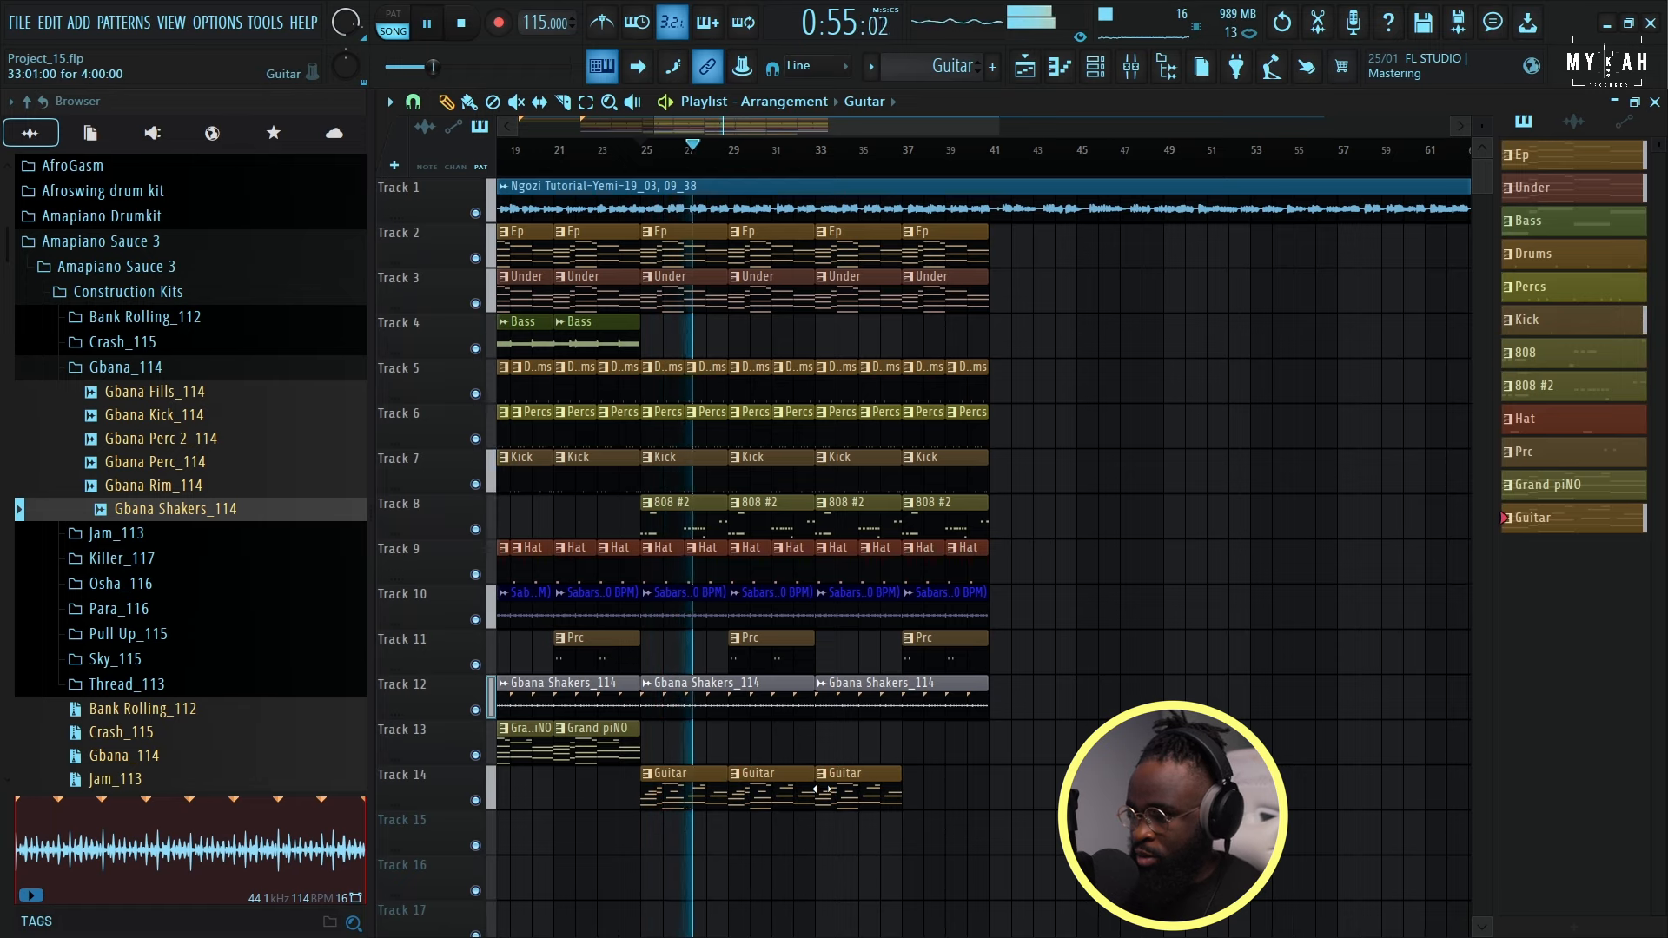
scroll(761, 649, "down", 2)
scroll(885, 666, "down", 2)
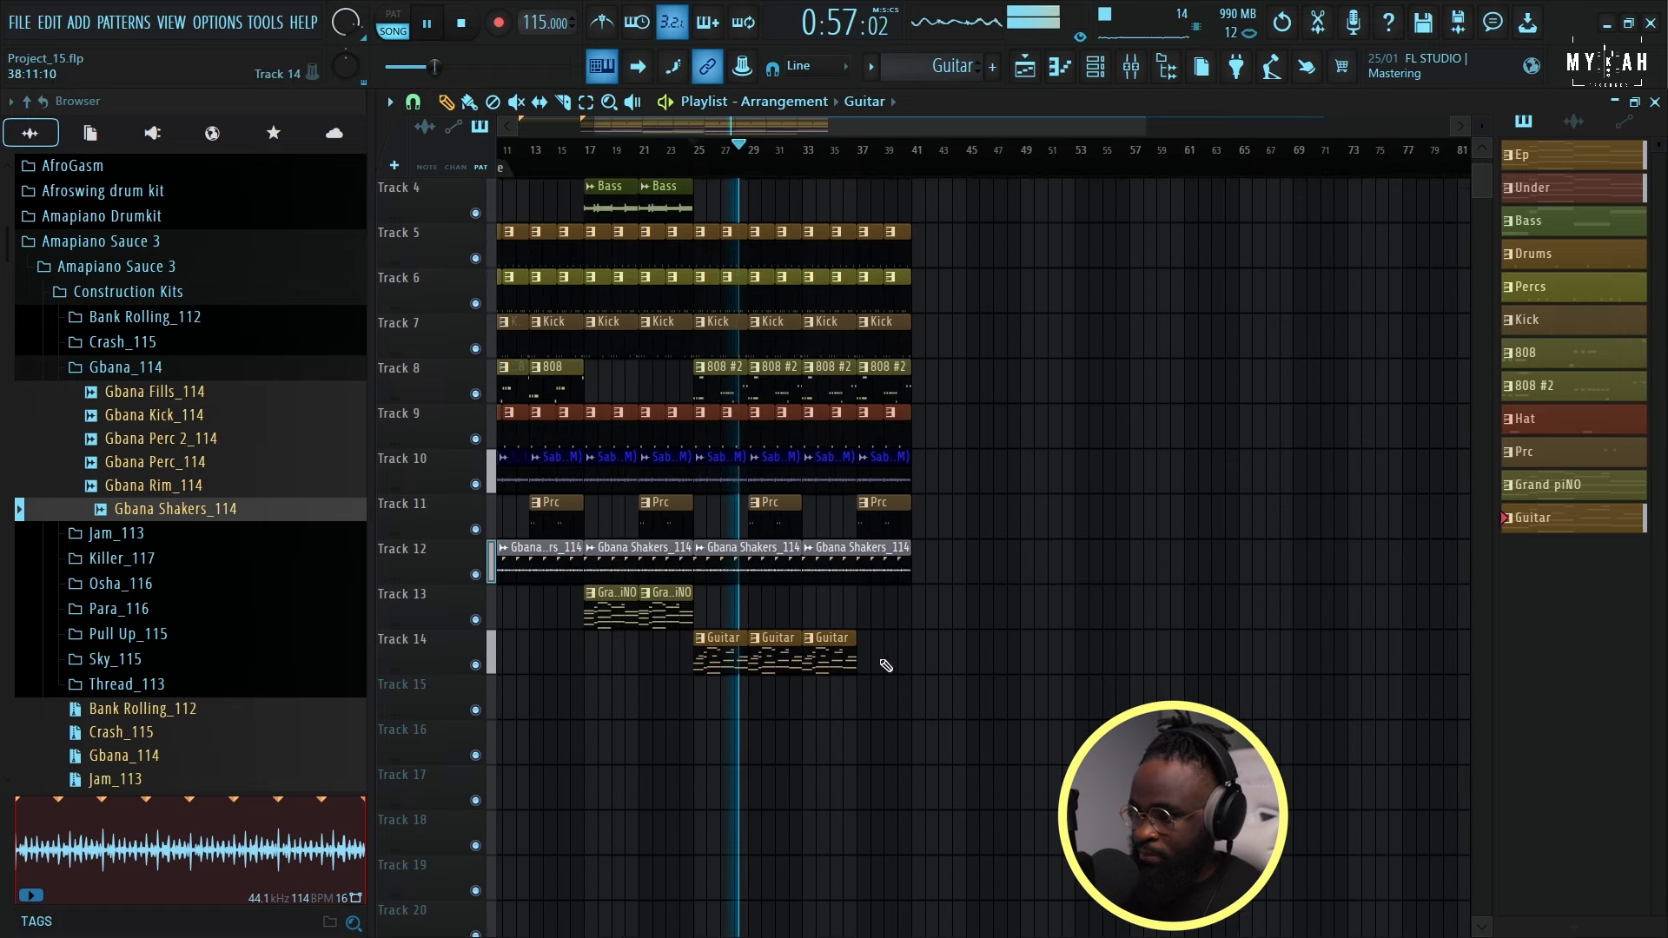
left_click(869, 671)
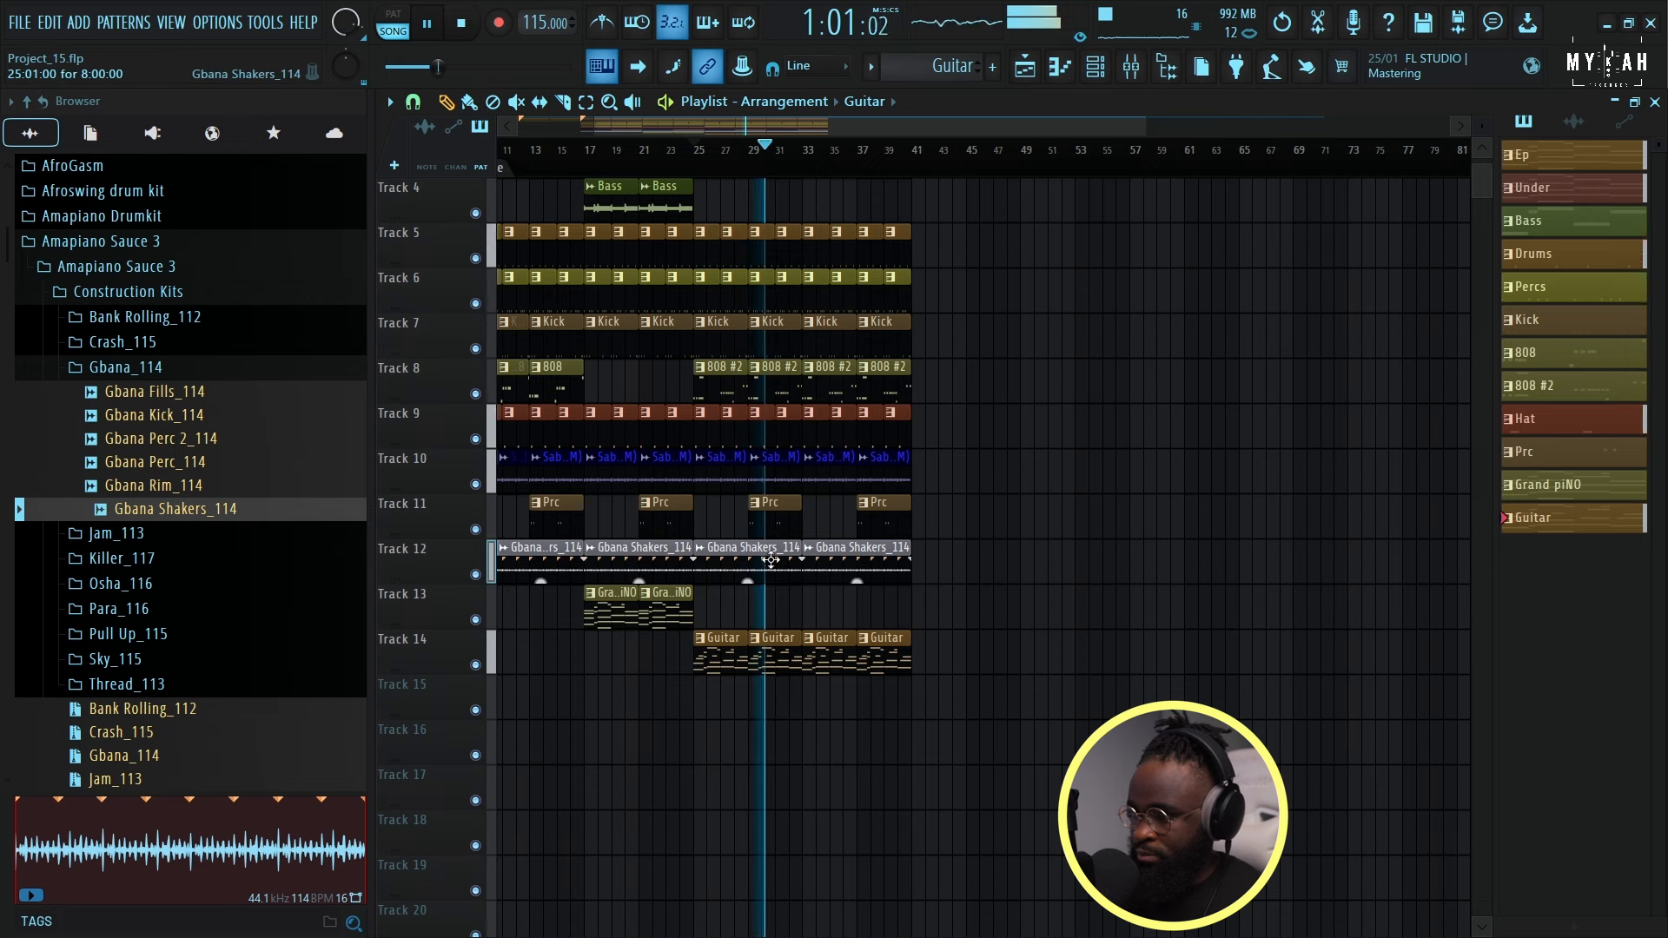
scroll(777, 512, "up", 3)
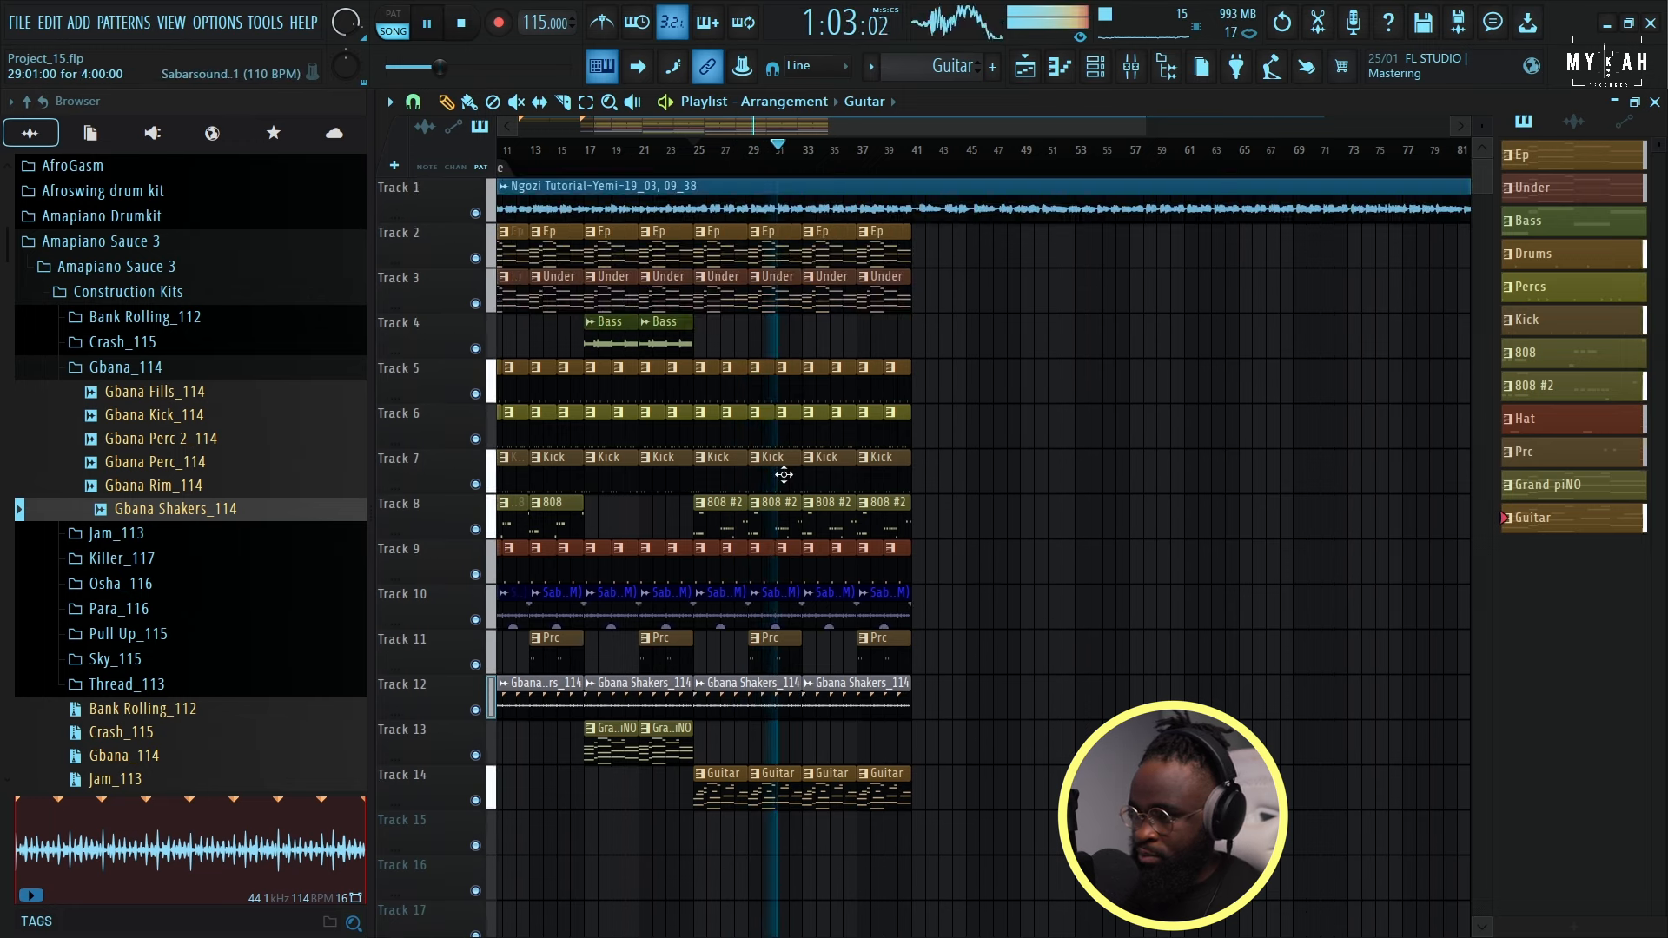
scroll(825, 168, "down", 4)
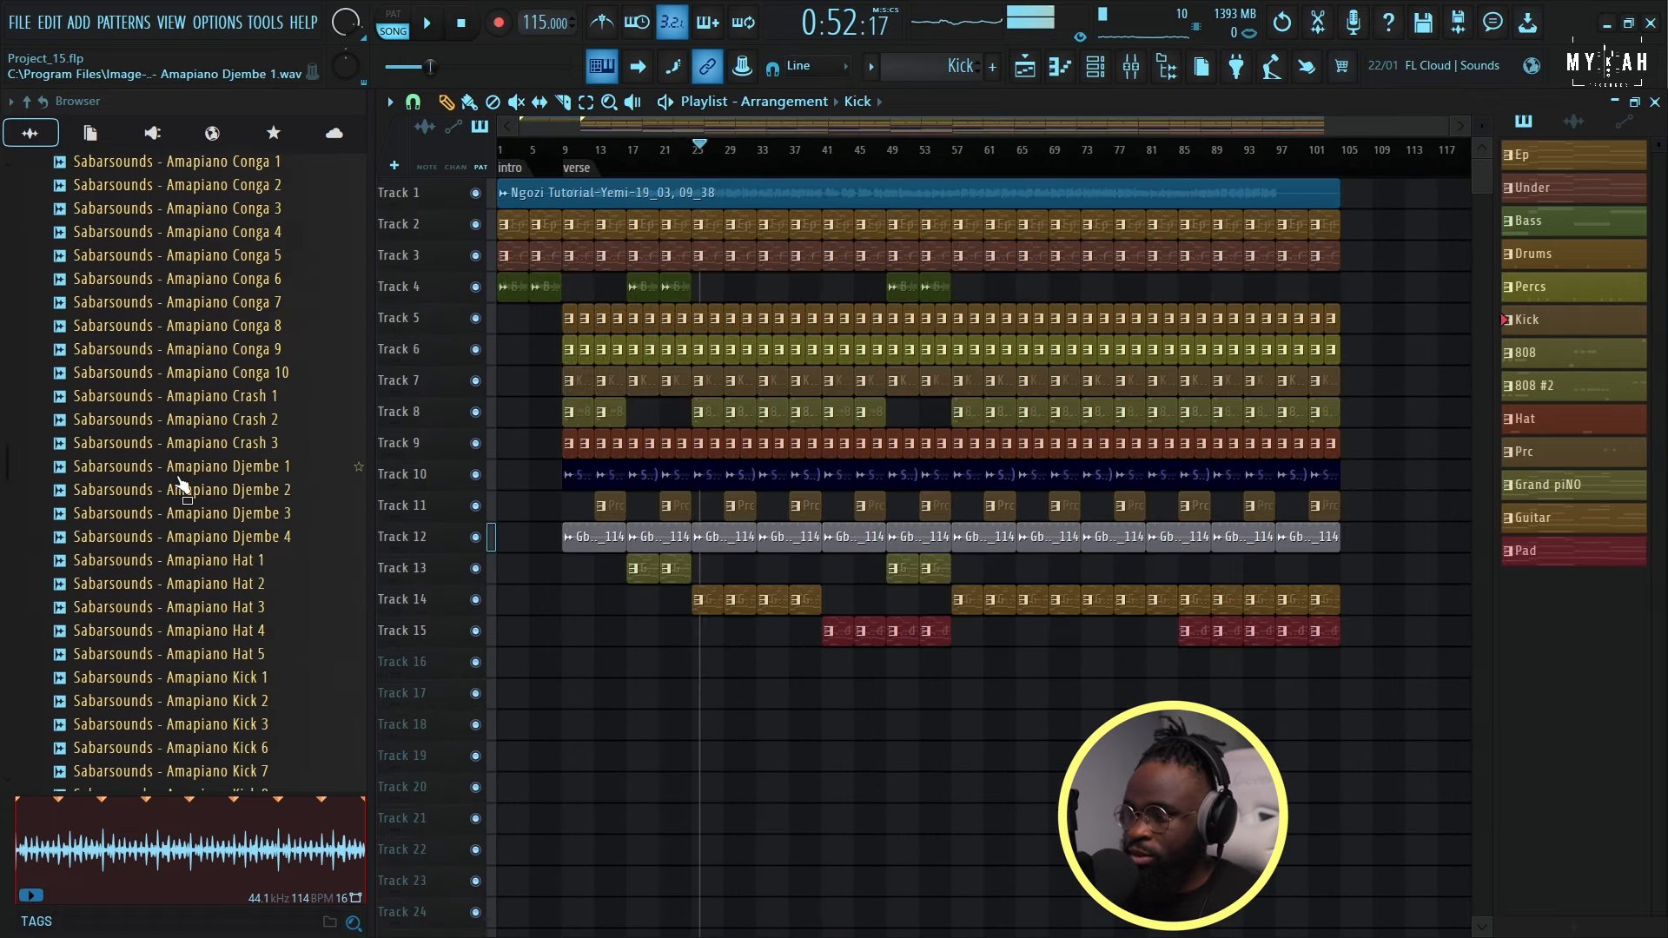
Find the Jeb New Sauce pack in the sample library, collapse its 808s X bAss folder and open its Fx folder.
scroll(184, 478, "down", 6)
scroll(193, 469, "down", 20)
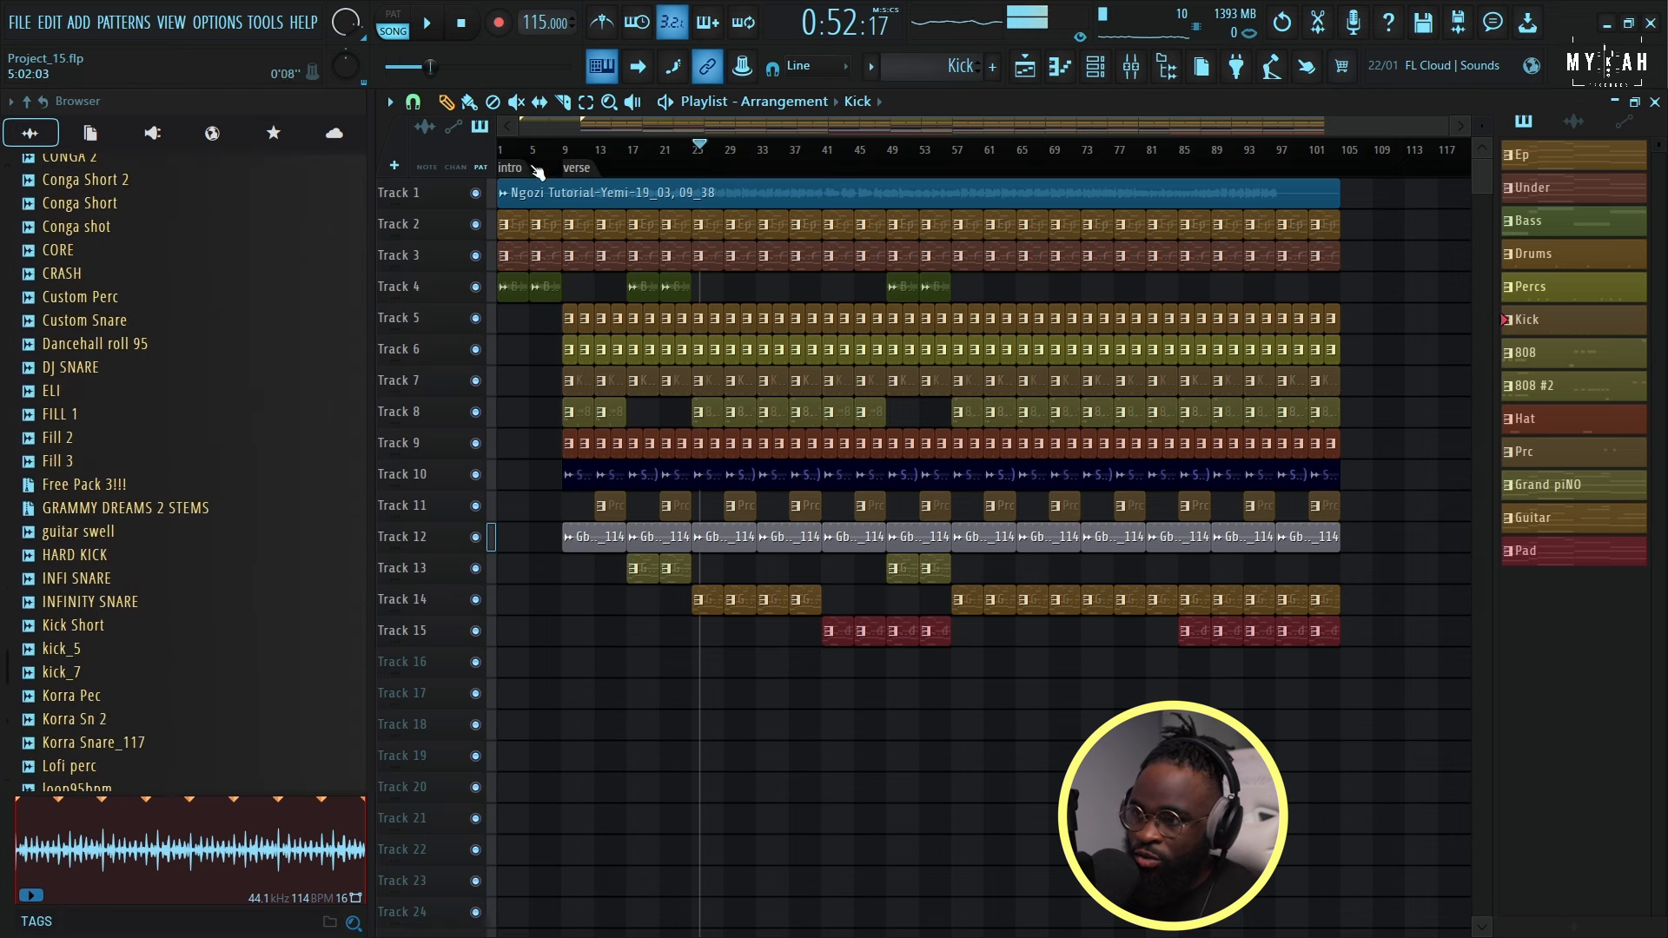
scroll(198, 734, "down", 20)
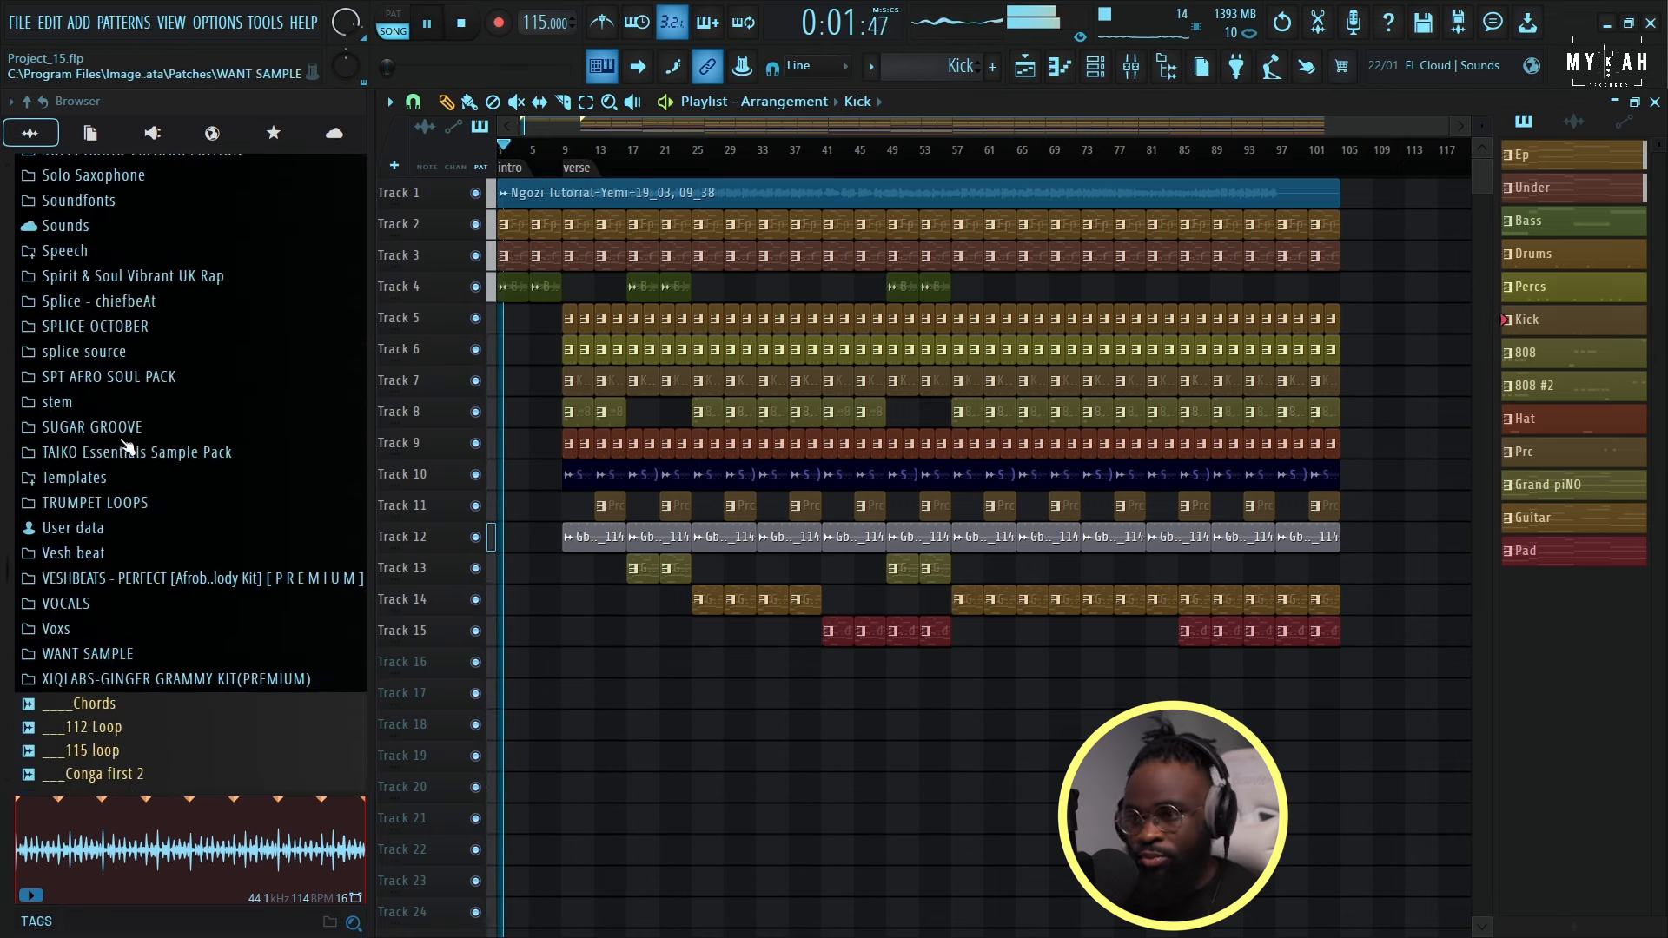
scroll(126, 444, "up", 20)
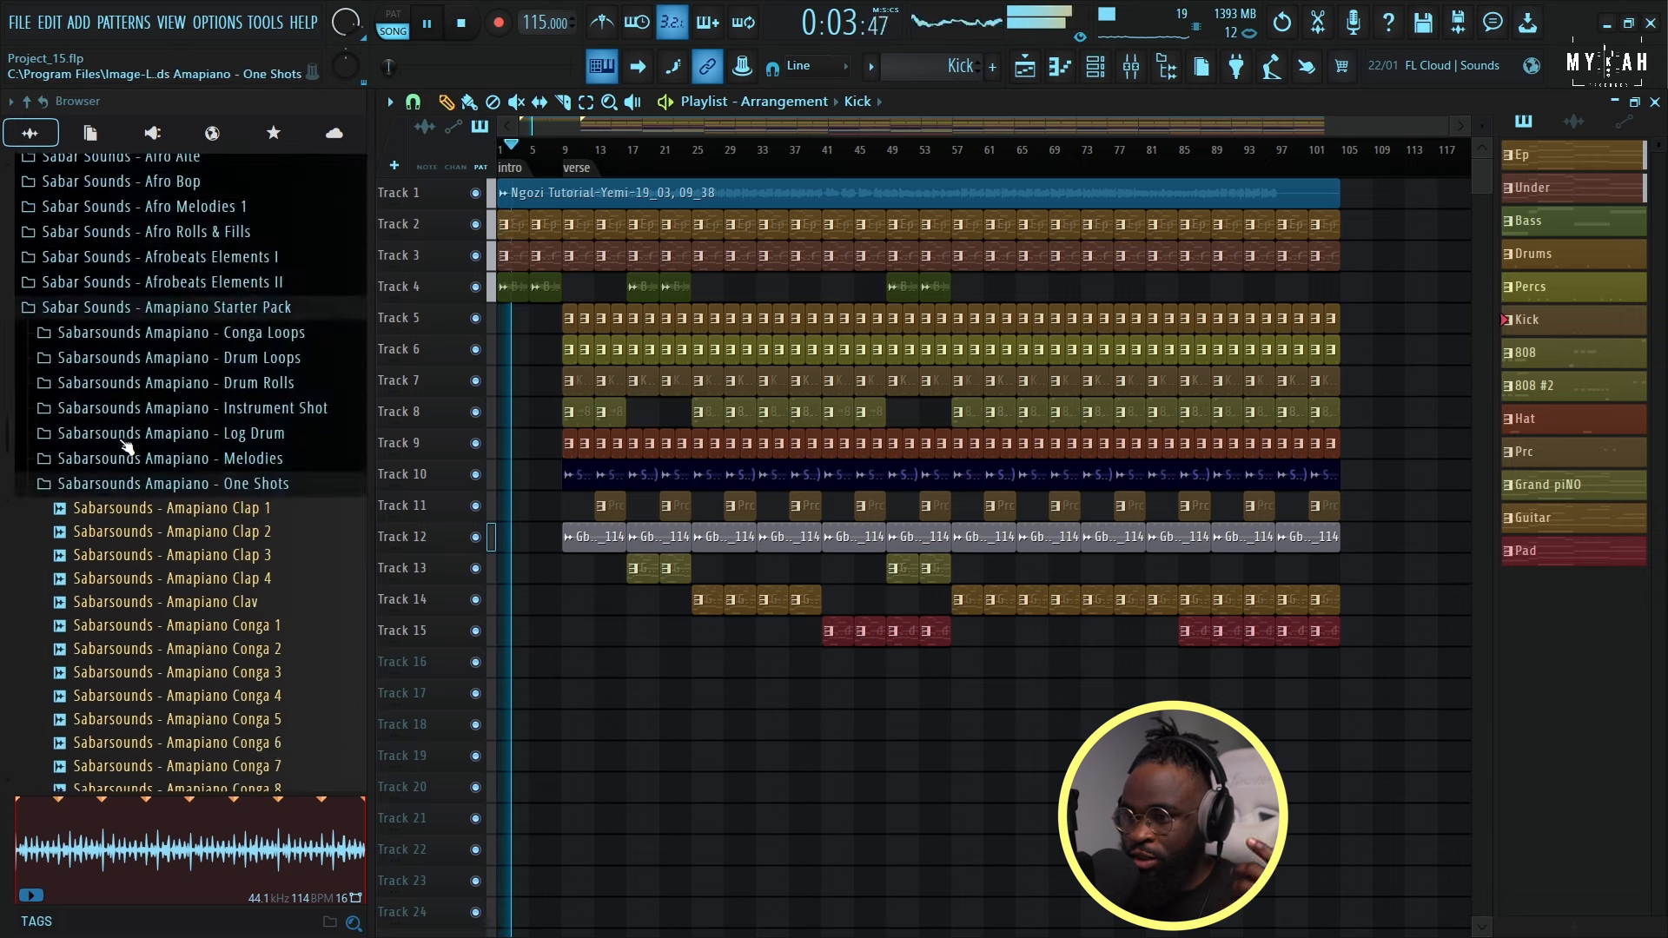
scroll(125, 444, "up", 12)
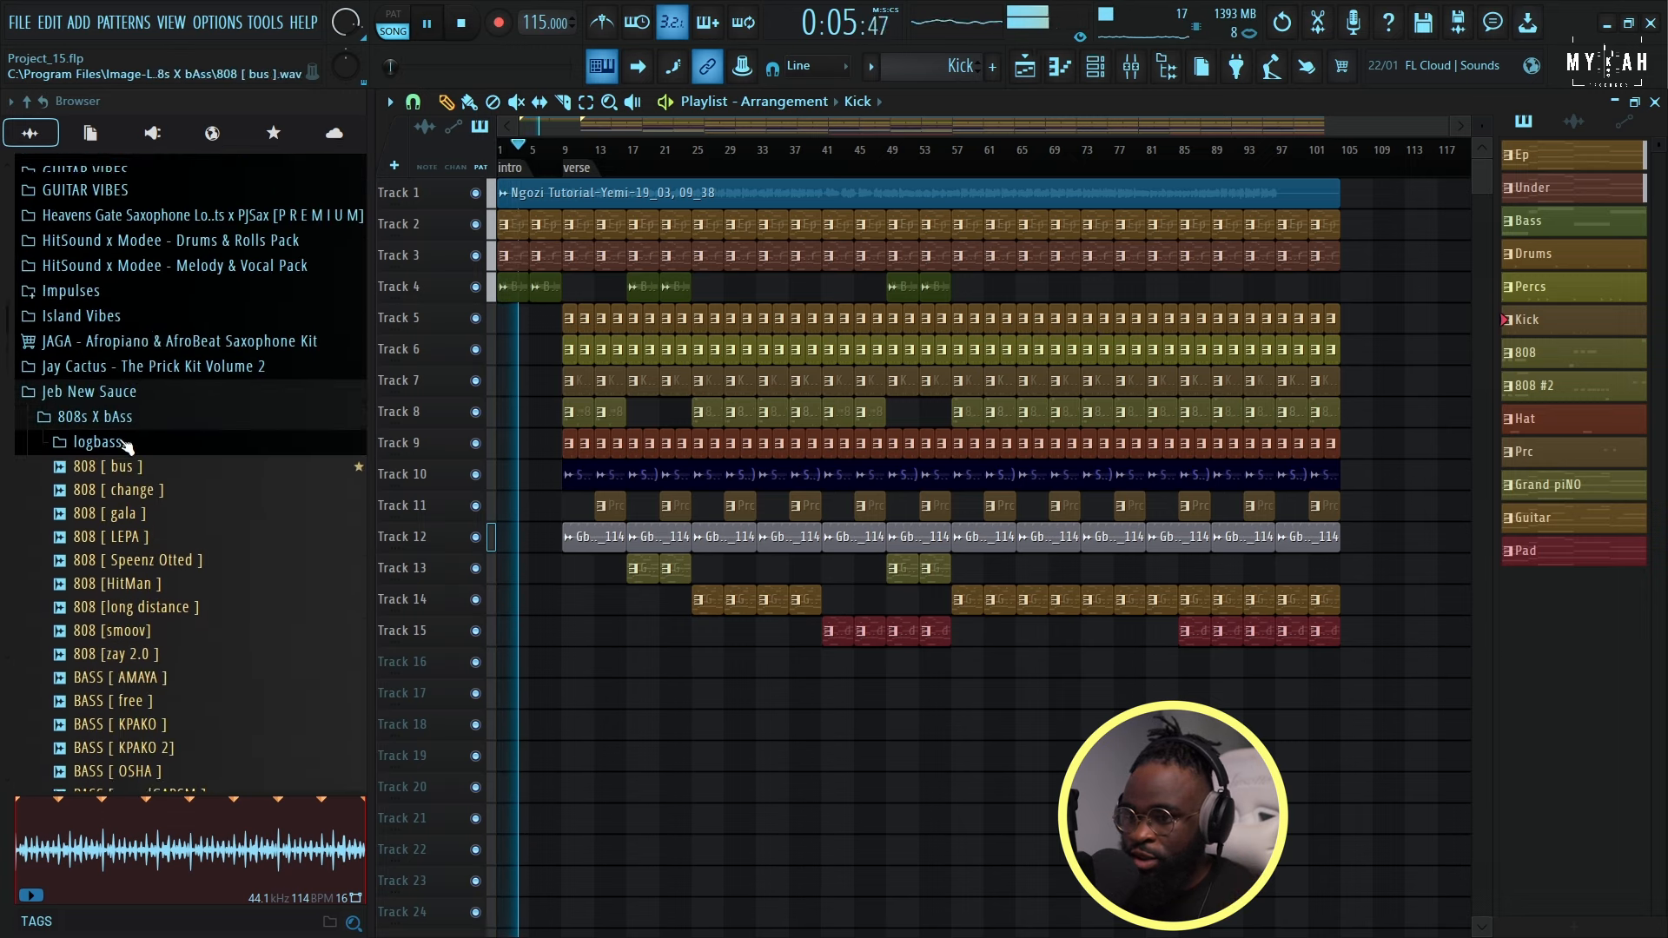
left_click(137, 570)
scroll(163, 537, "down", 6)
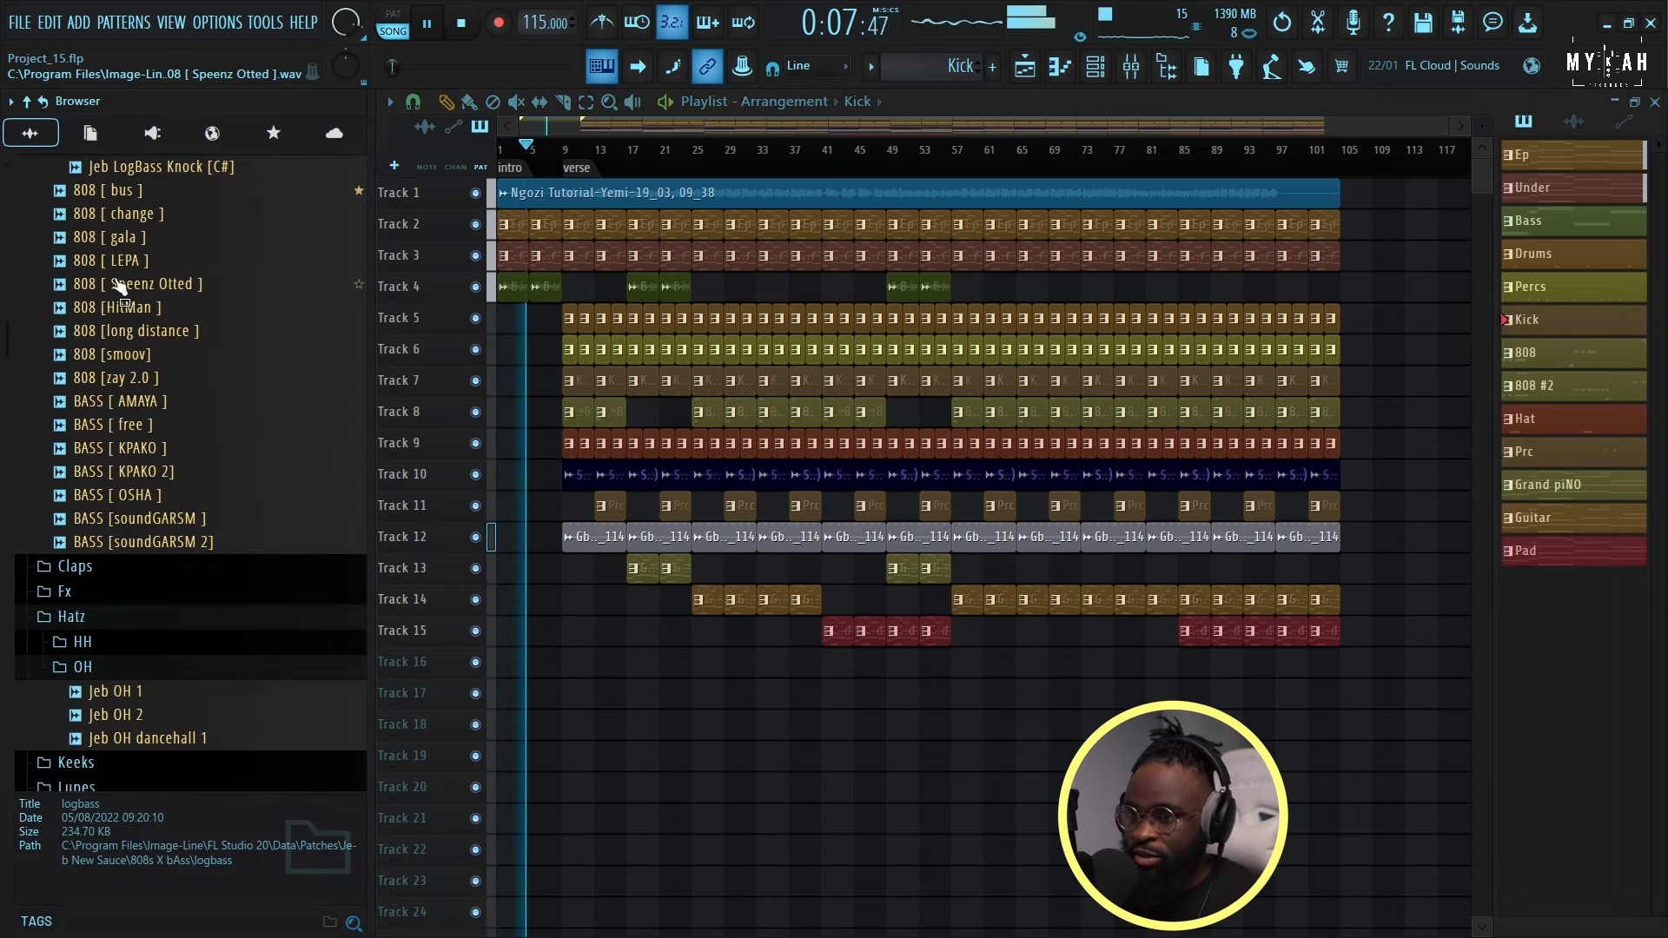
scroll(110, 287, "up", 4)
left_click(107, 407)
left_click(71, 474)
left_click(65, 448)
scroll(130, 564, "down", 3)
Preview the sarz and RAMOON X RANSOM Clap FX samples and place the RAMOON X RANSOM one on Track 16 at bar 9.
left_click(139, 615)
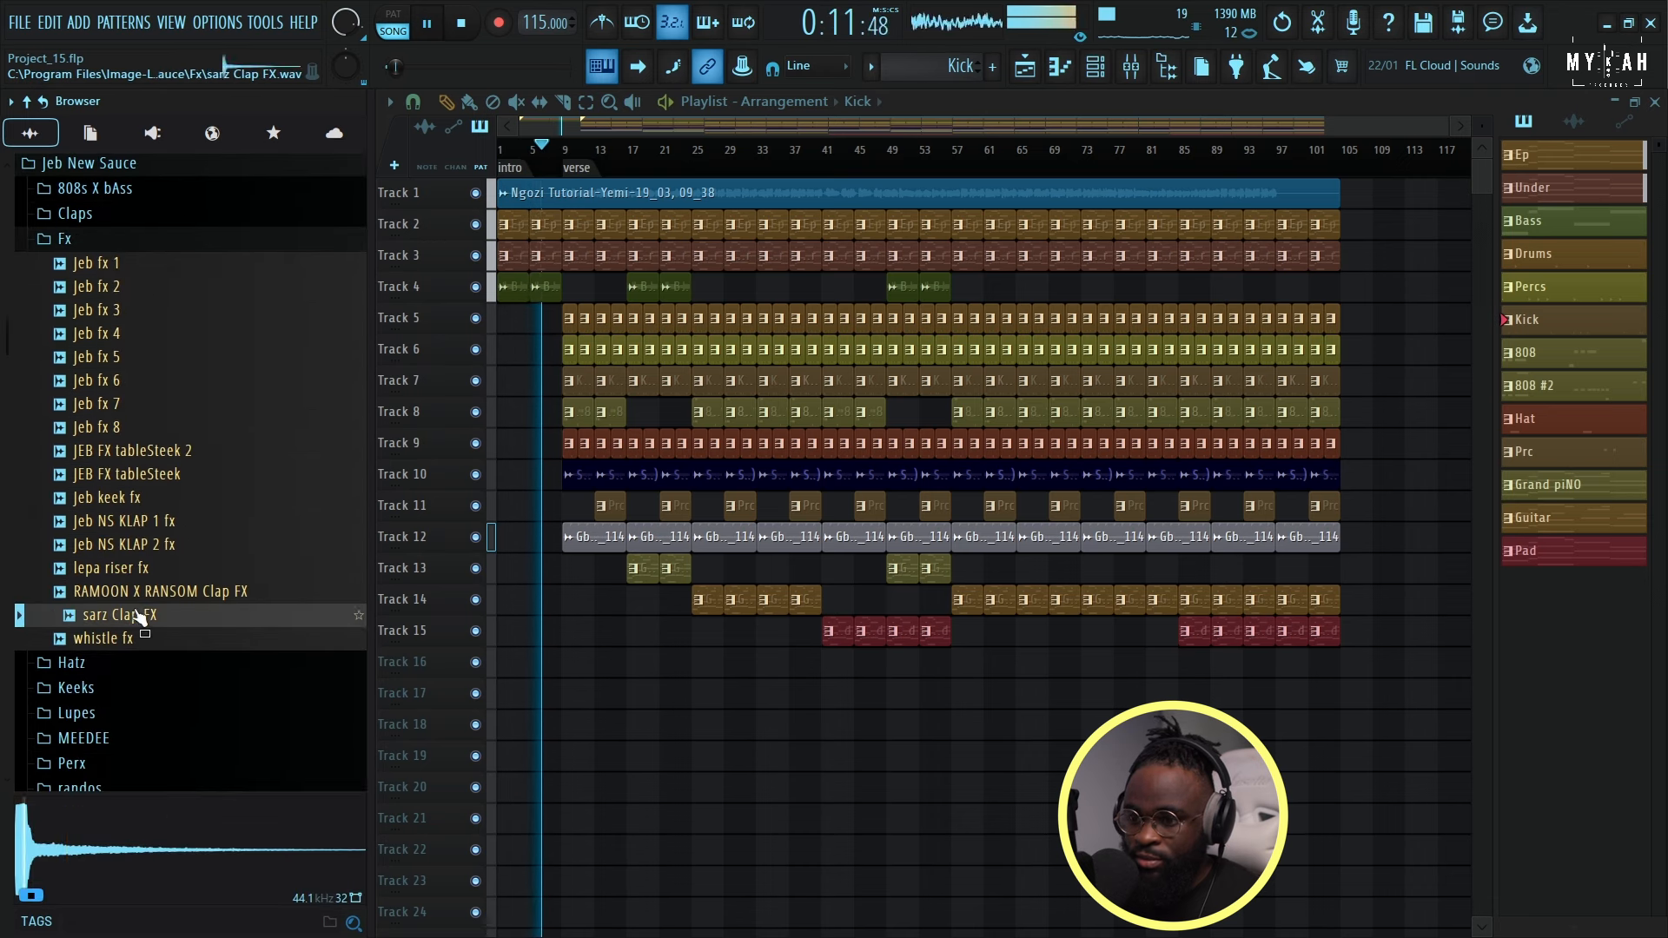
left_click(139, 591)
left_click_drag(139, 591, 563, 661)
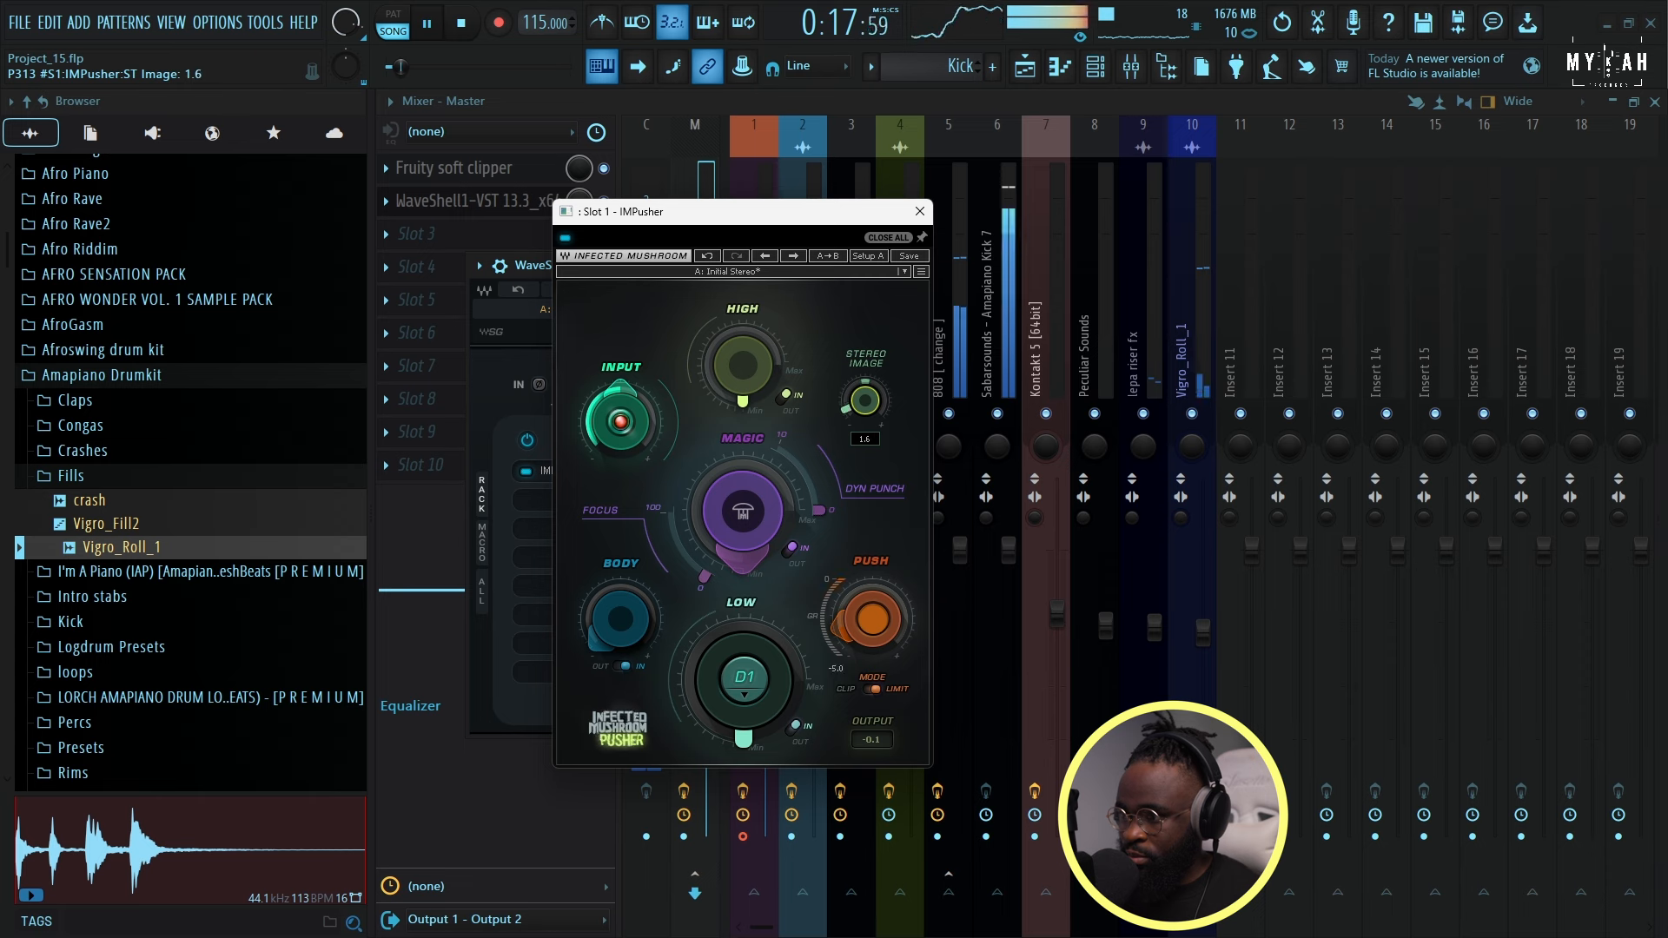
In the master's IMPusher, set Magic to about 16.9 and High to about 2.4, and raise Body and Low slightly.
left_click_drag(825, 655, 825, 647)
left_click_drag(743, 368, 744, 365)
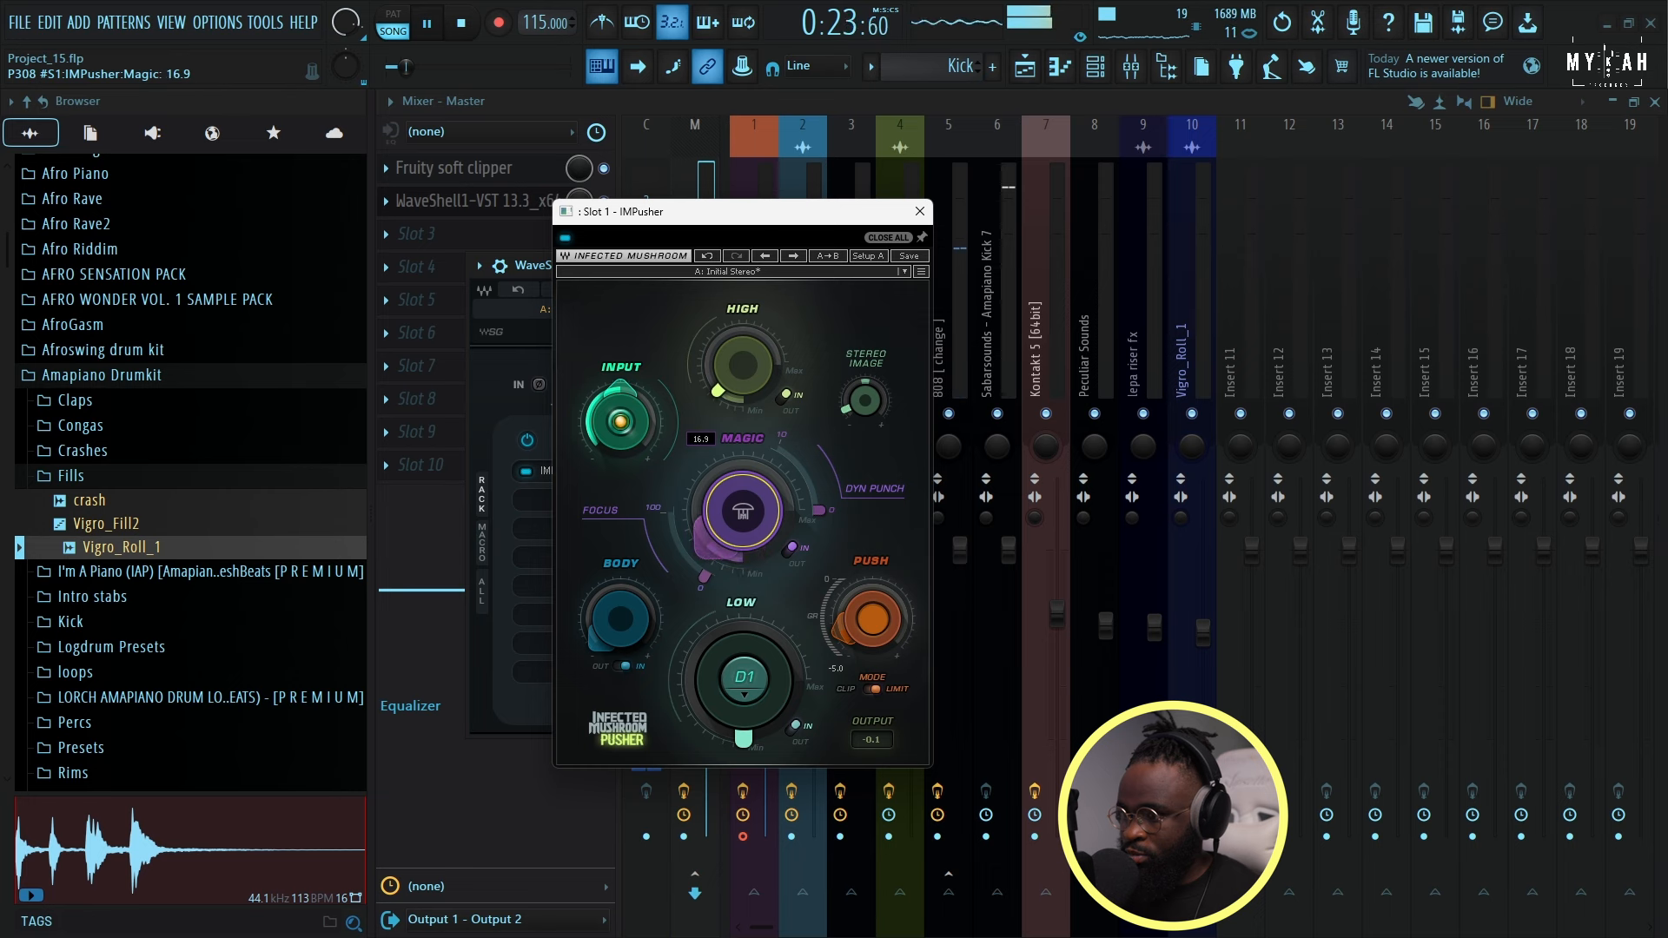
left_click_drag(620, 618, 620, 613)
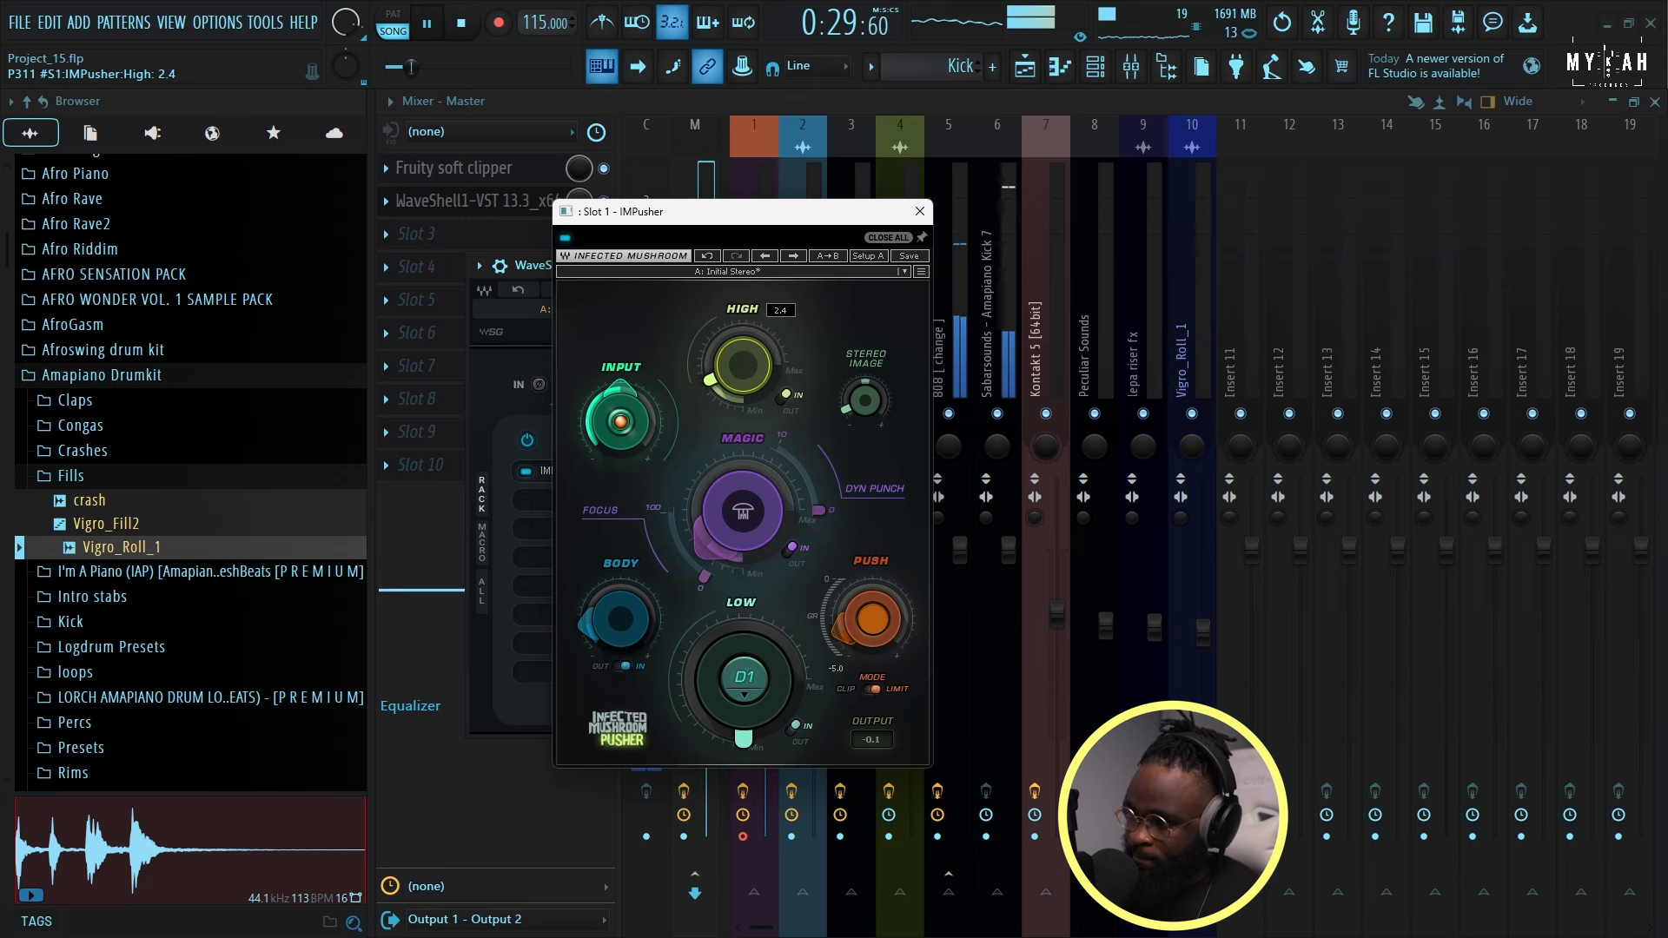
left_click_drag(744, 678, 743, 680)
Route the Gbana Shakers_114 clip to a free mixer track and lower that track's volume to about -3.8 dB.
left_click(1025, 67)
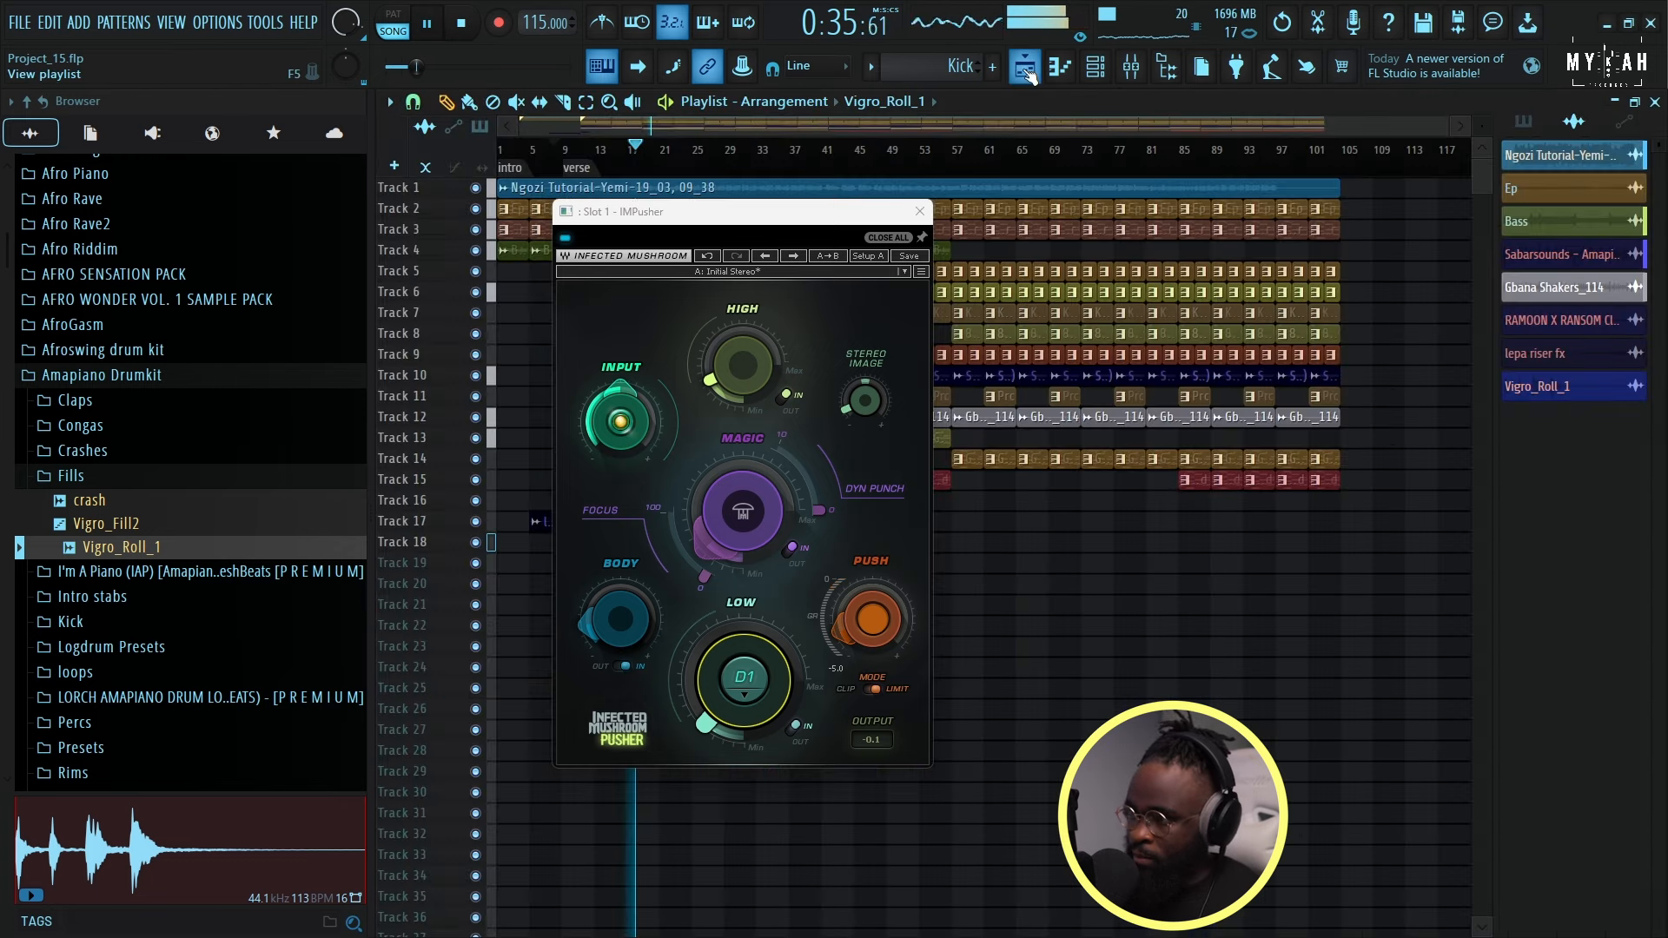
left_click(733, 163)
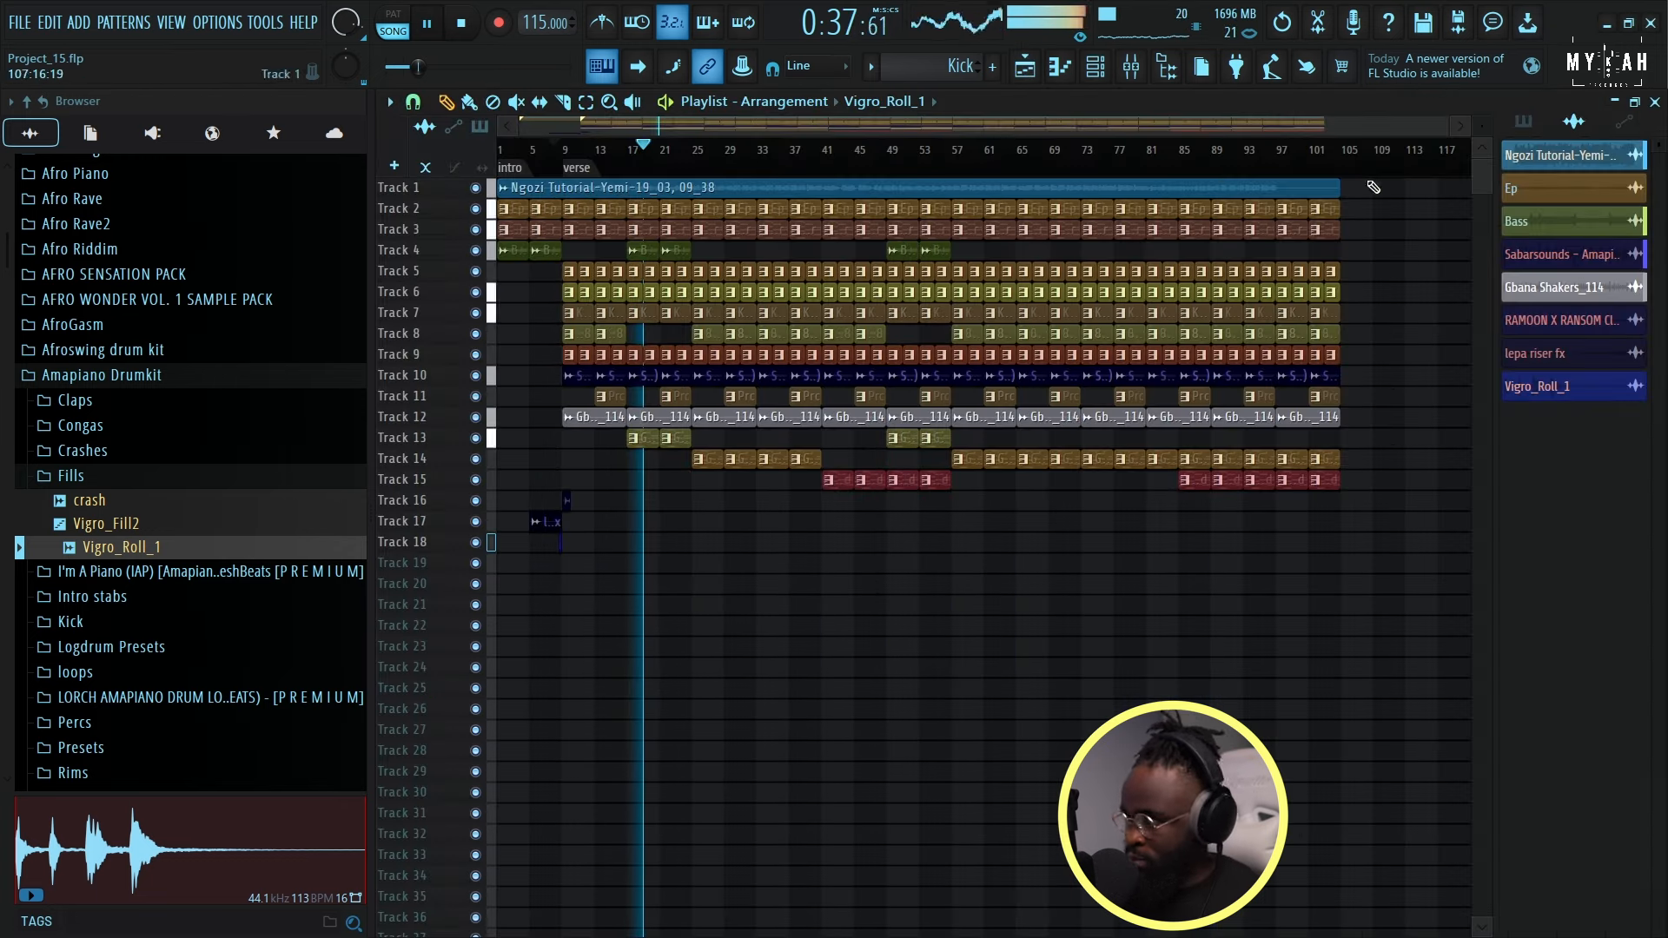
scroll(901, 481, "up", 6, "alt")
scroll(901, 481, "down", 4)
double_click(904, 399)
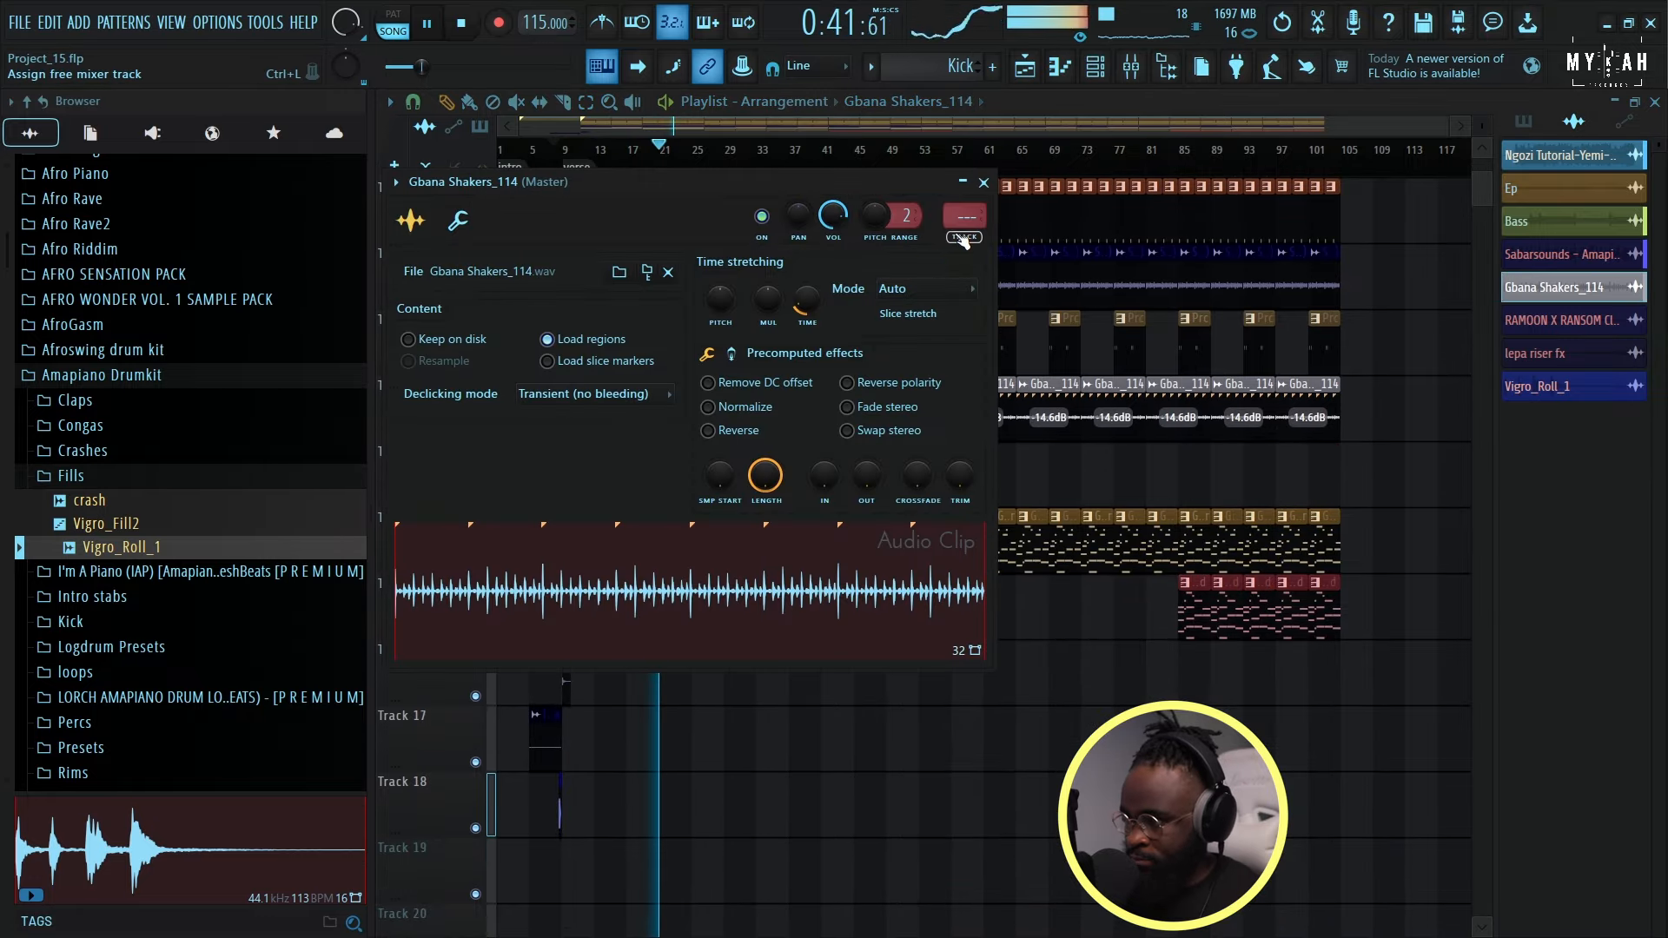
left_click(963, 240)
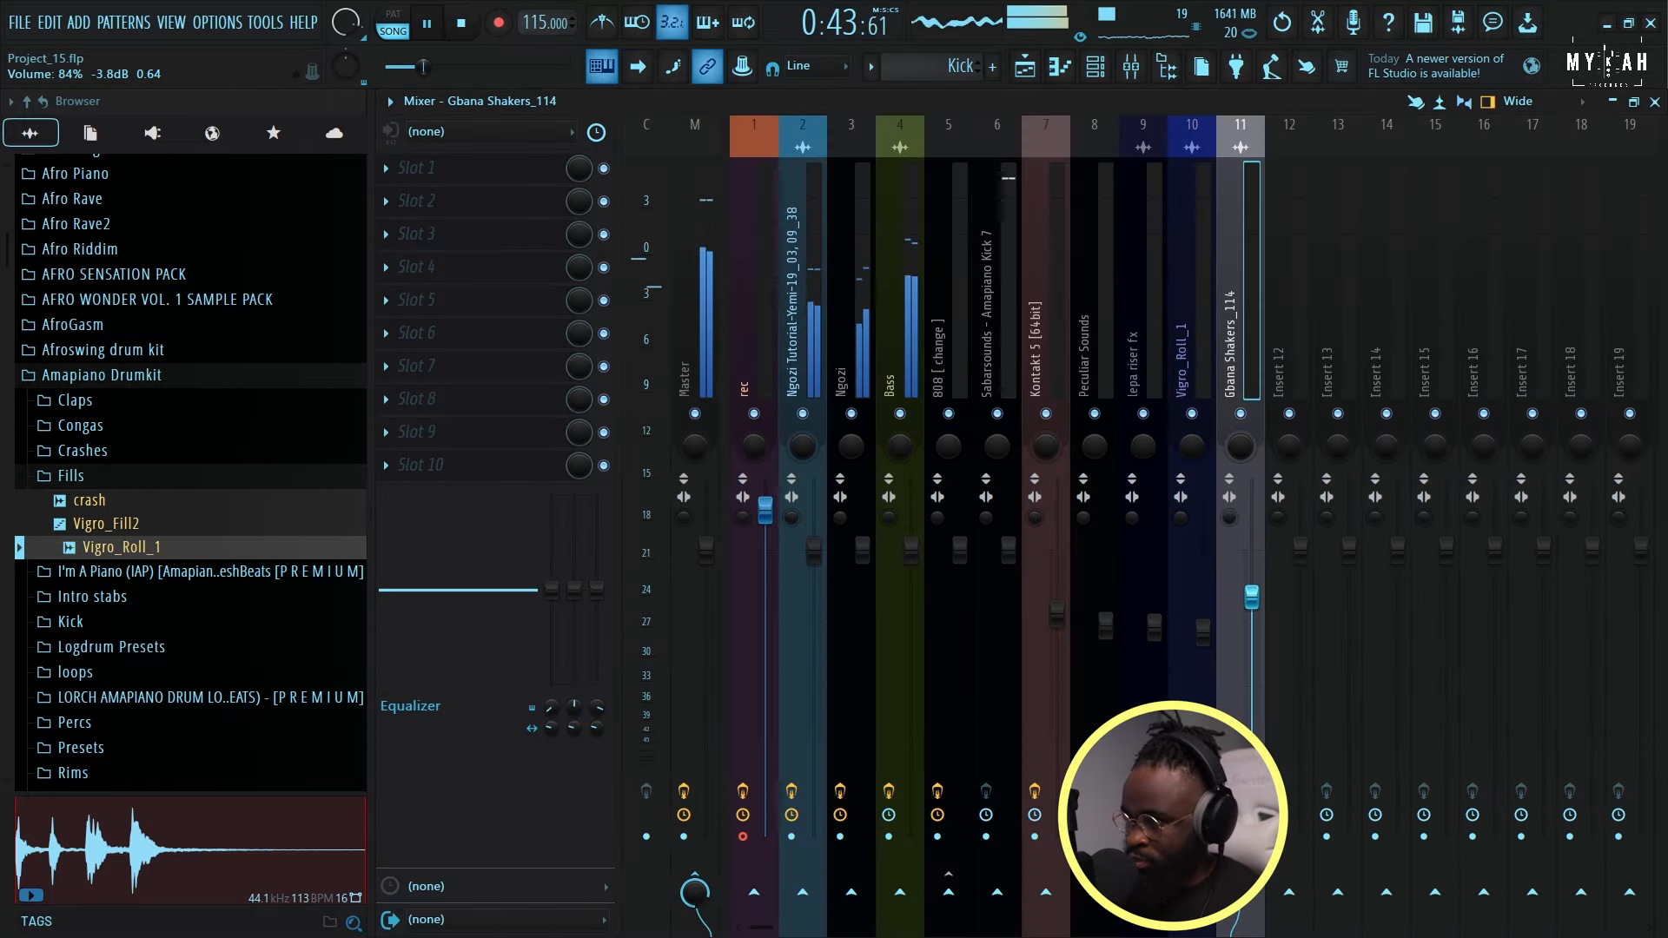
Place a Vigro_Roll_1 clip on Track 18 so it ends at bar 25, and play from bar 24.
left_click(1034, 81)
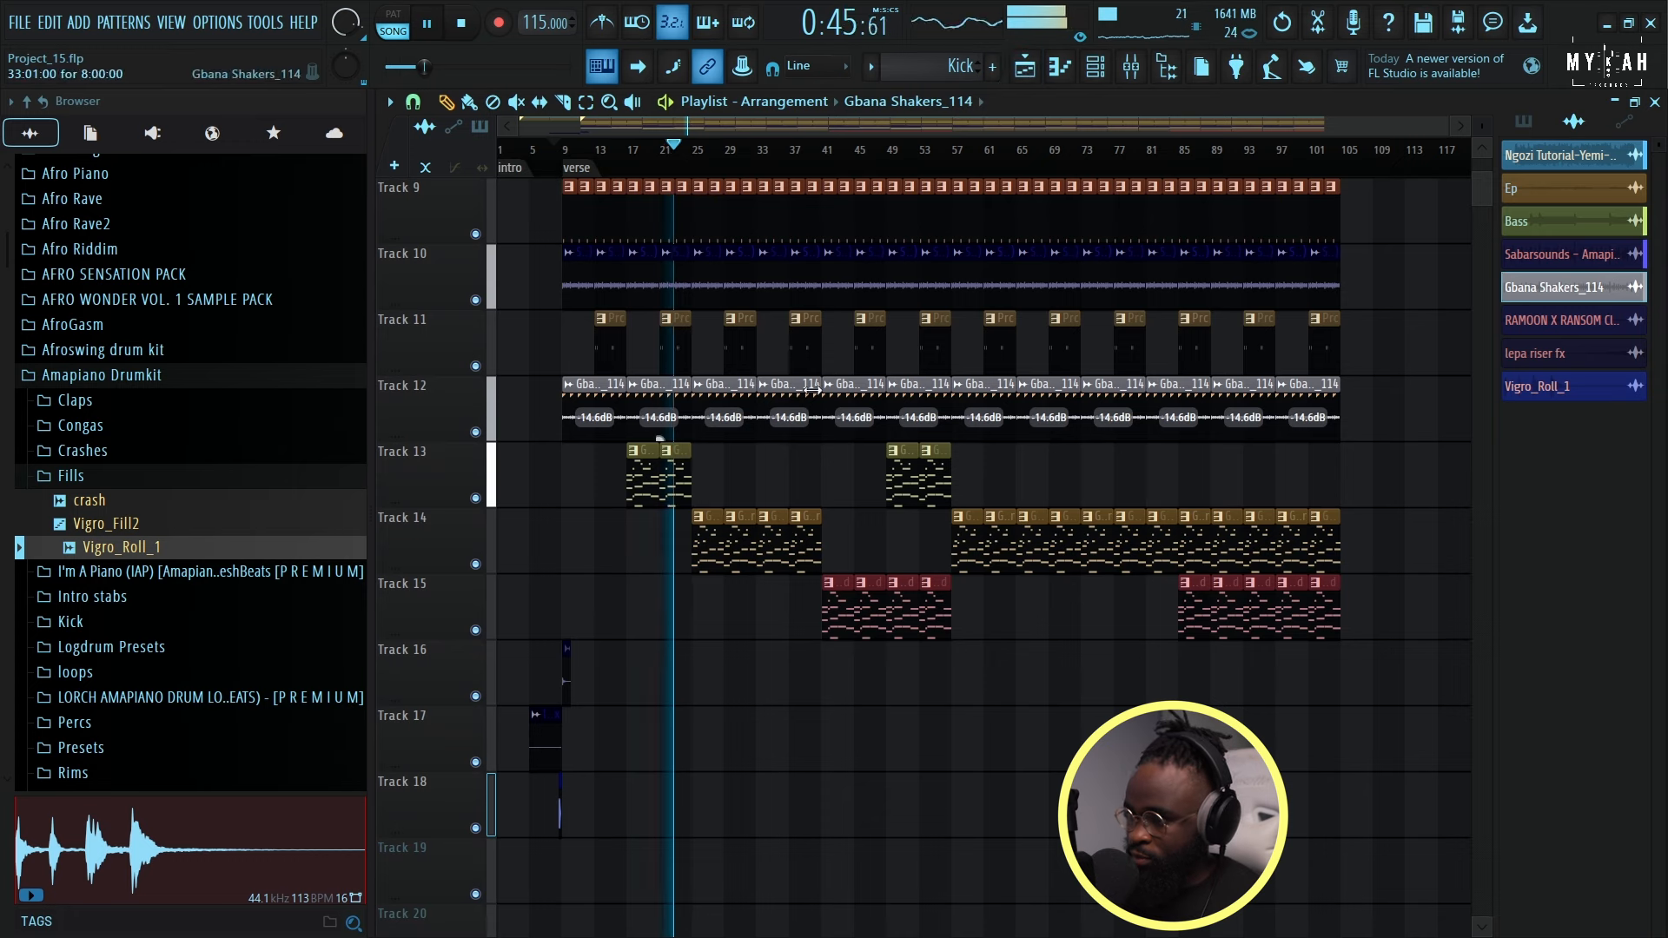
scroll(765, 434, "up", 8)
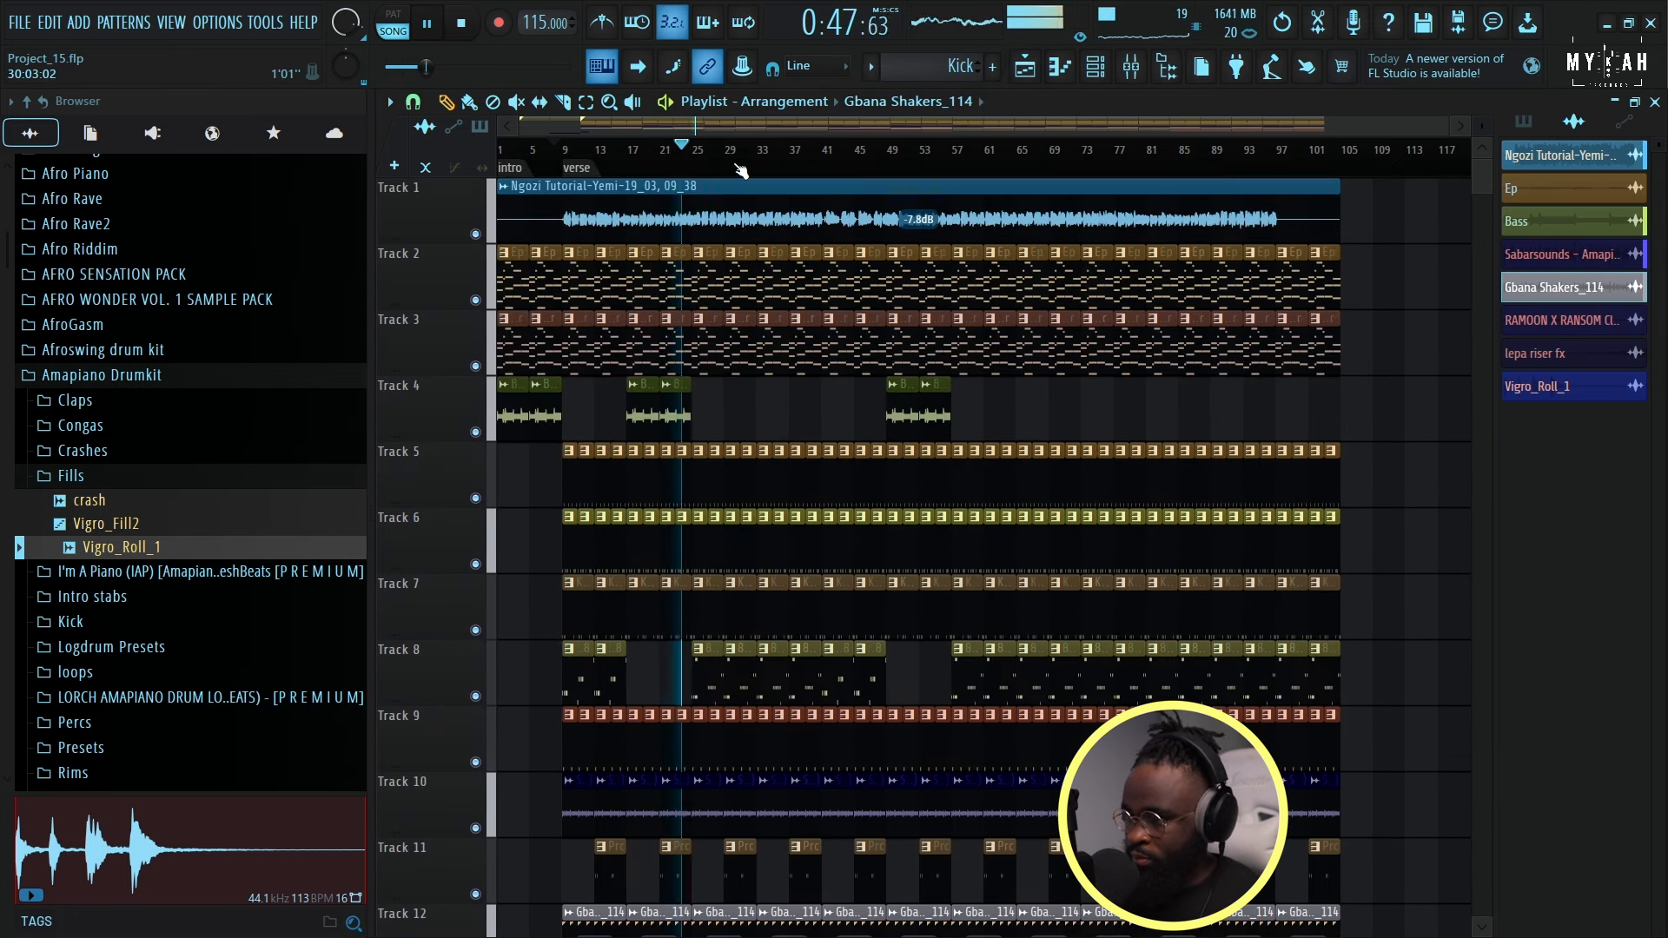
scroll(746, 512, "down", 11)
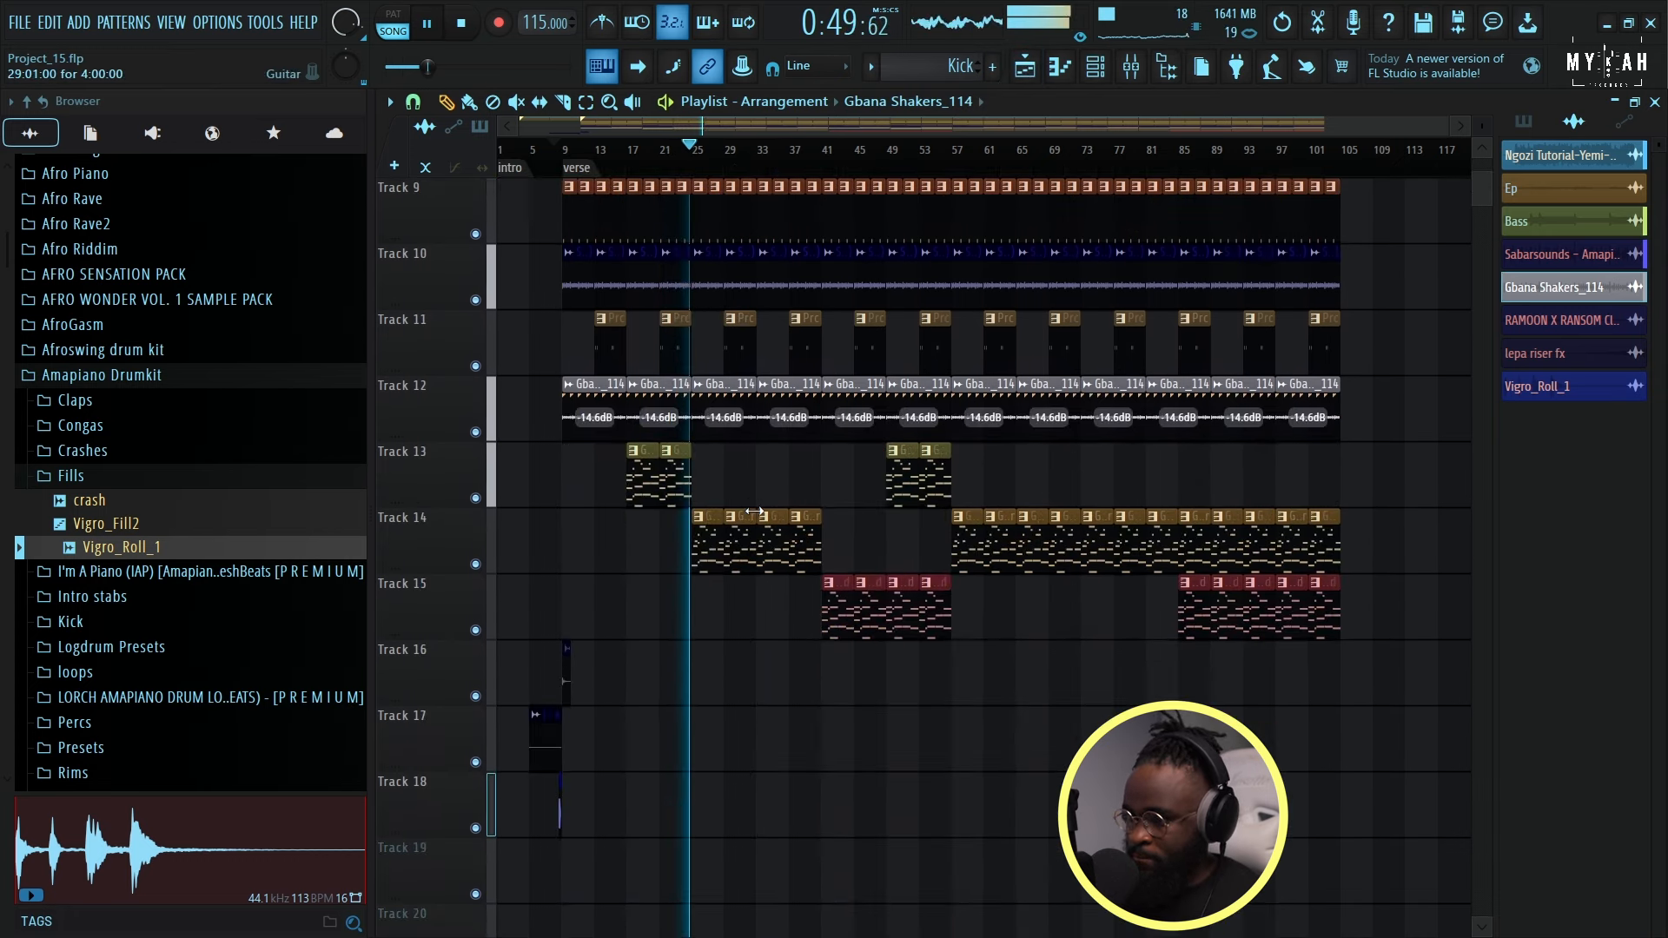
scroll(540, 159, "up", 6)
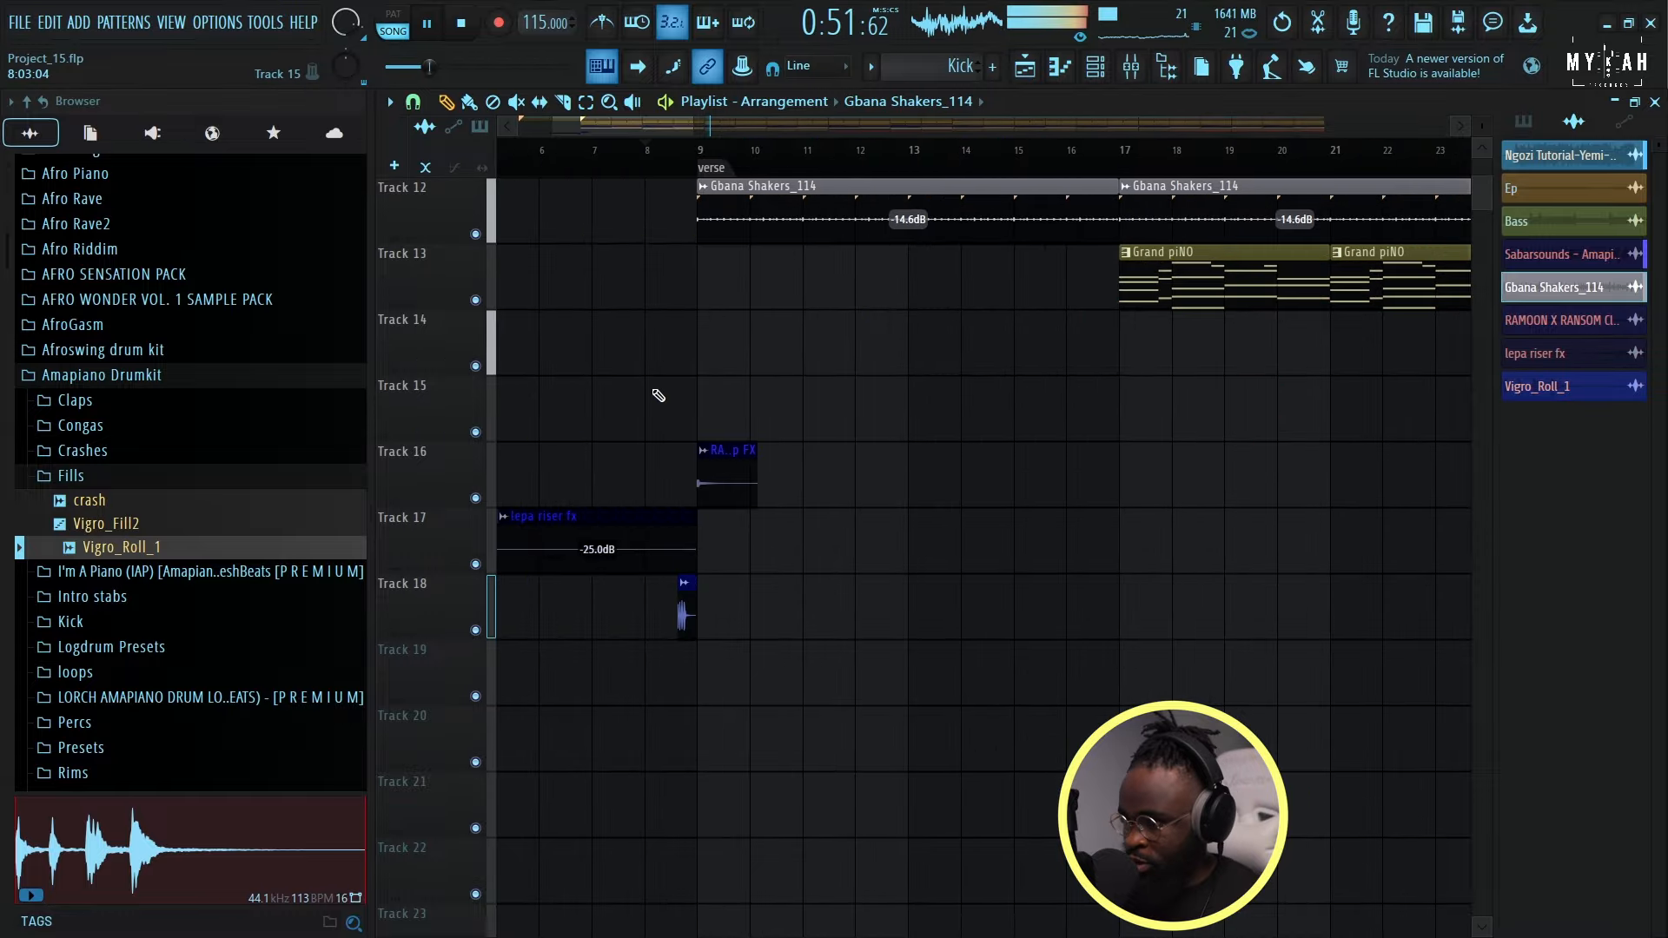
left_click_drag(1227, 636, 1039, 612)
left_click(995, 152)
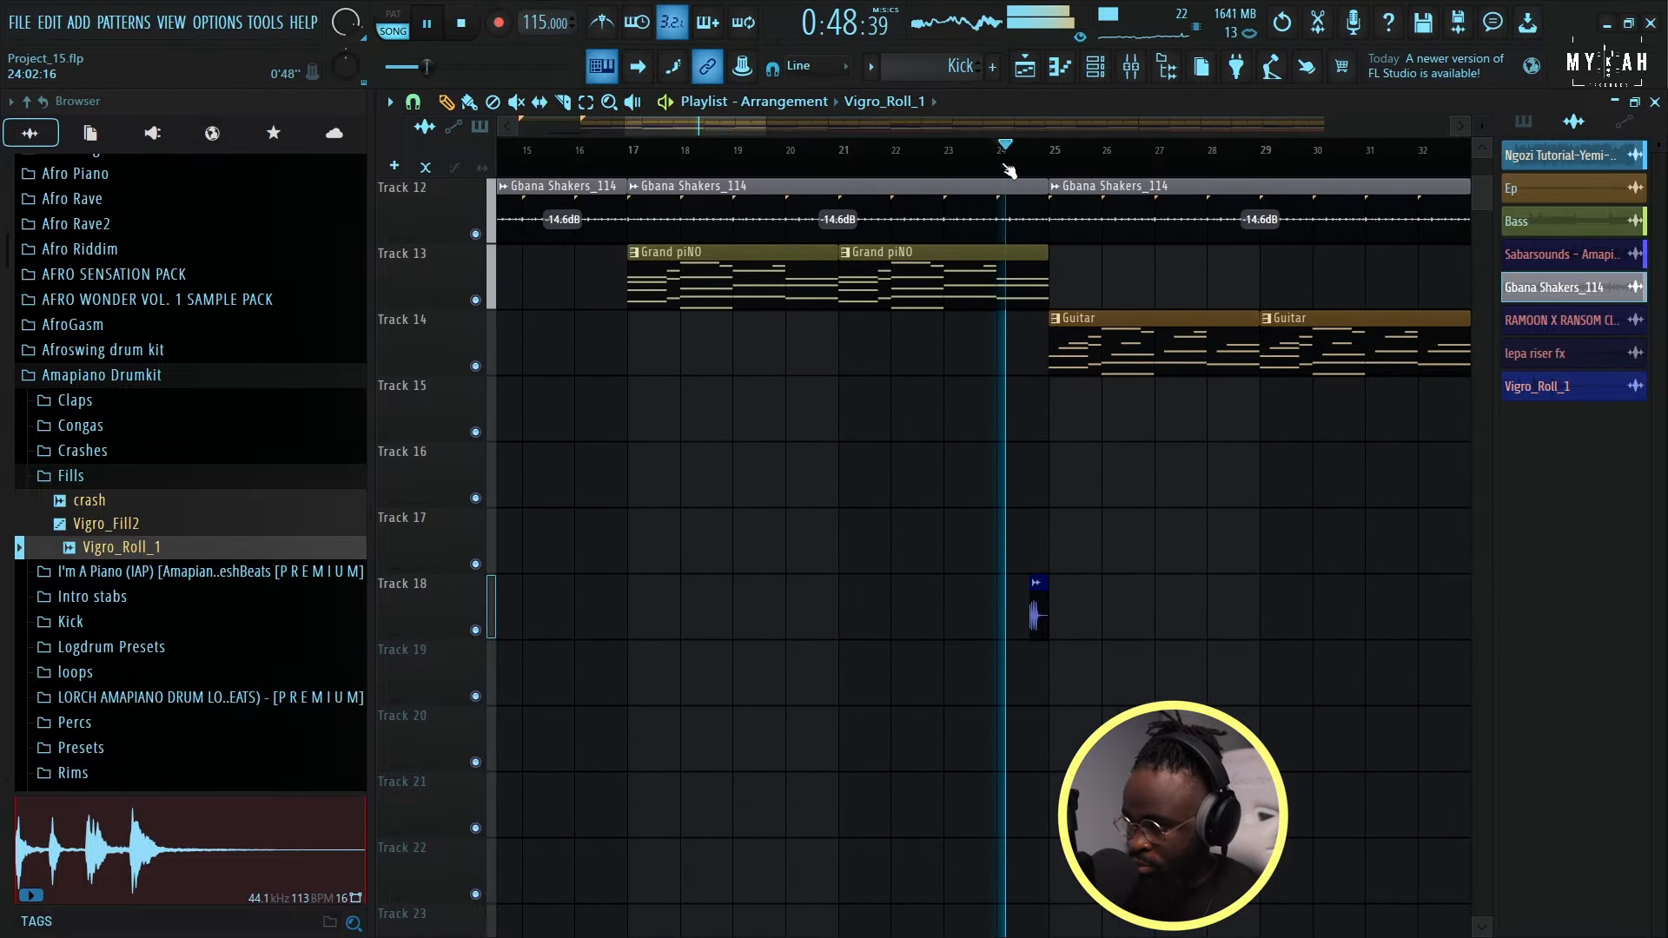
Place a RAMOON X RANSOM Clap FX clip on Track 16 at bar 25 and play the transition.
scroll(1005, 163, "down", 6)
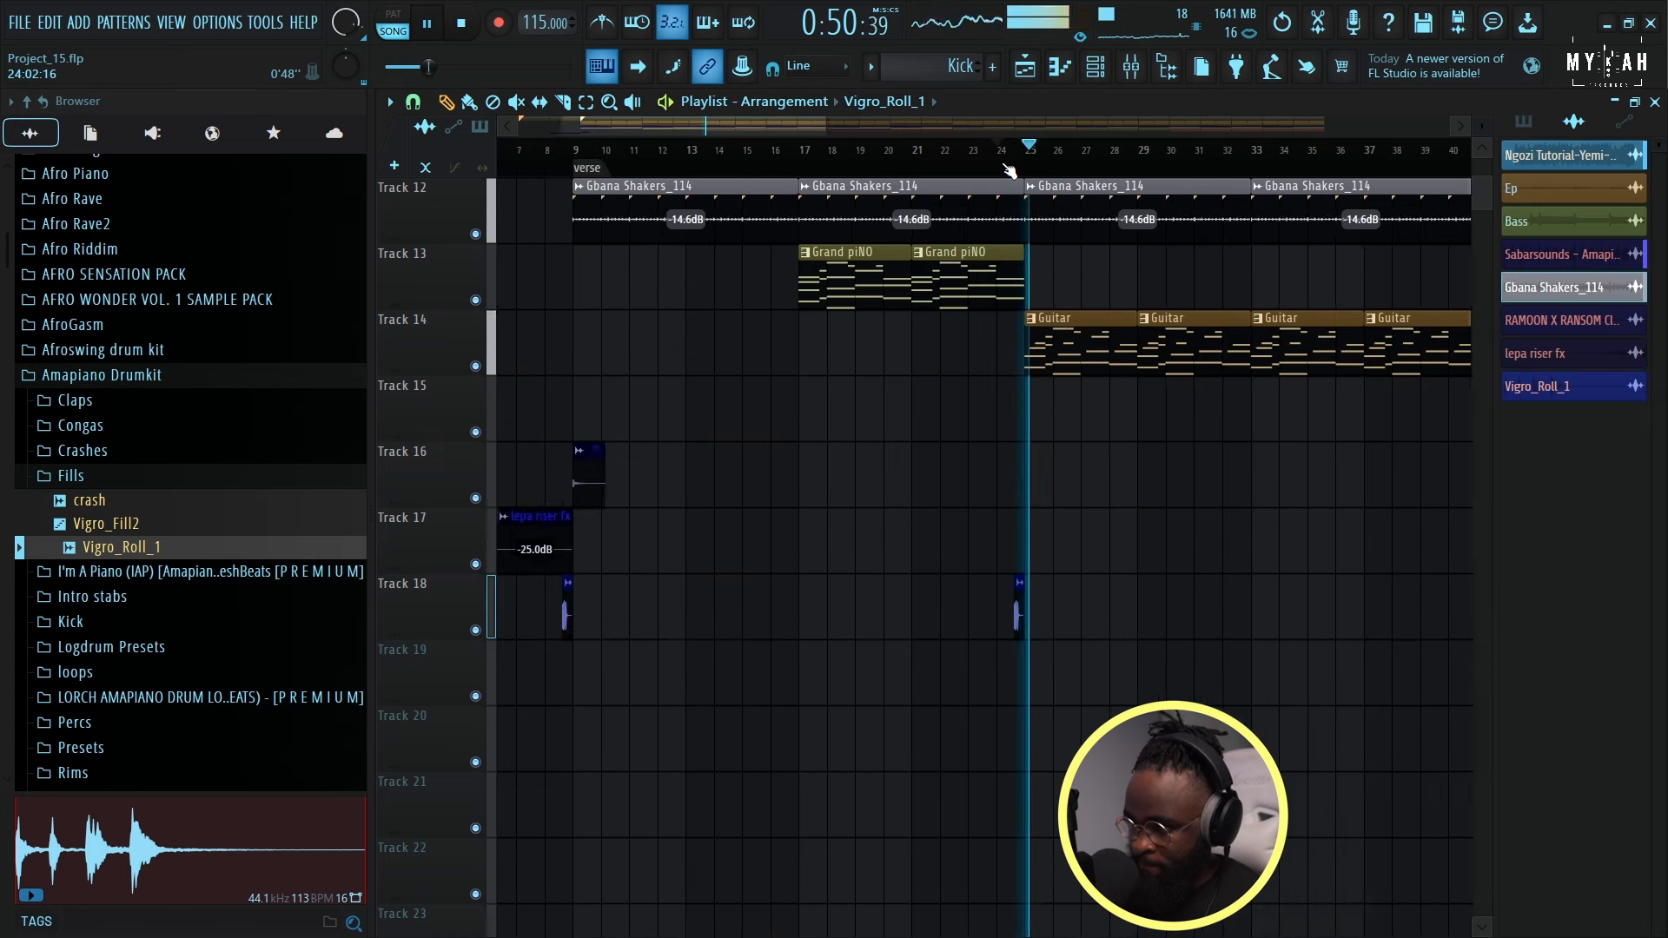
left_click_drag(944, 508, 984, 508)
scroll(984, 187, "up", 3)
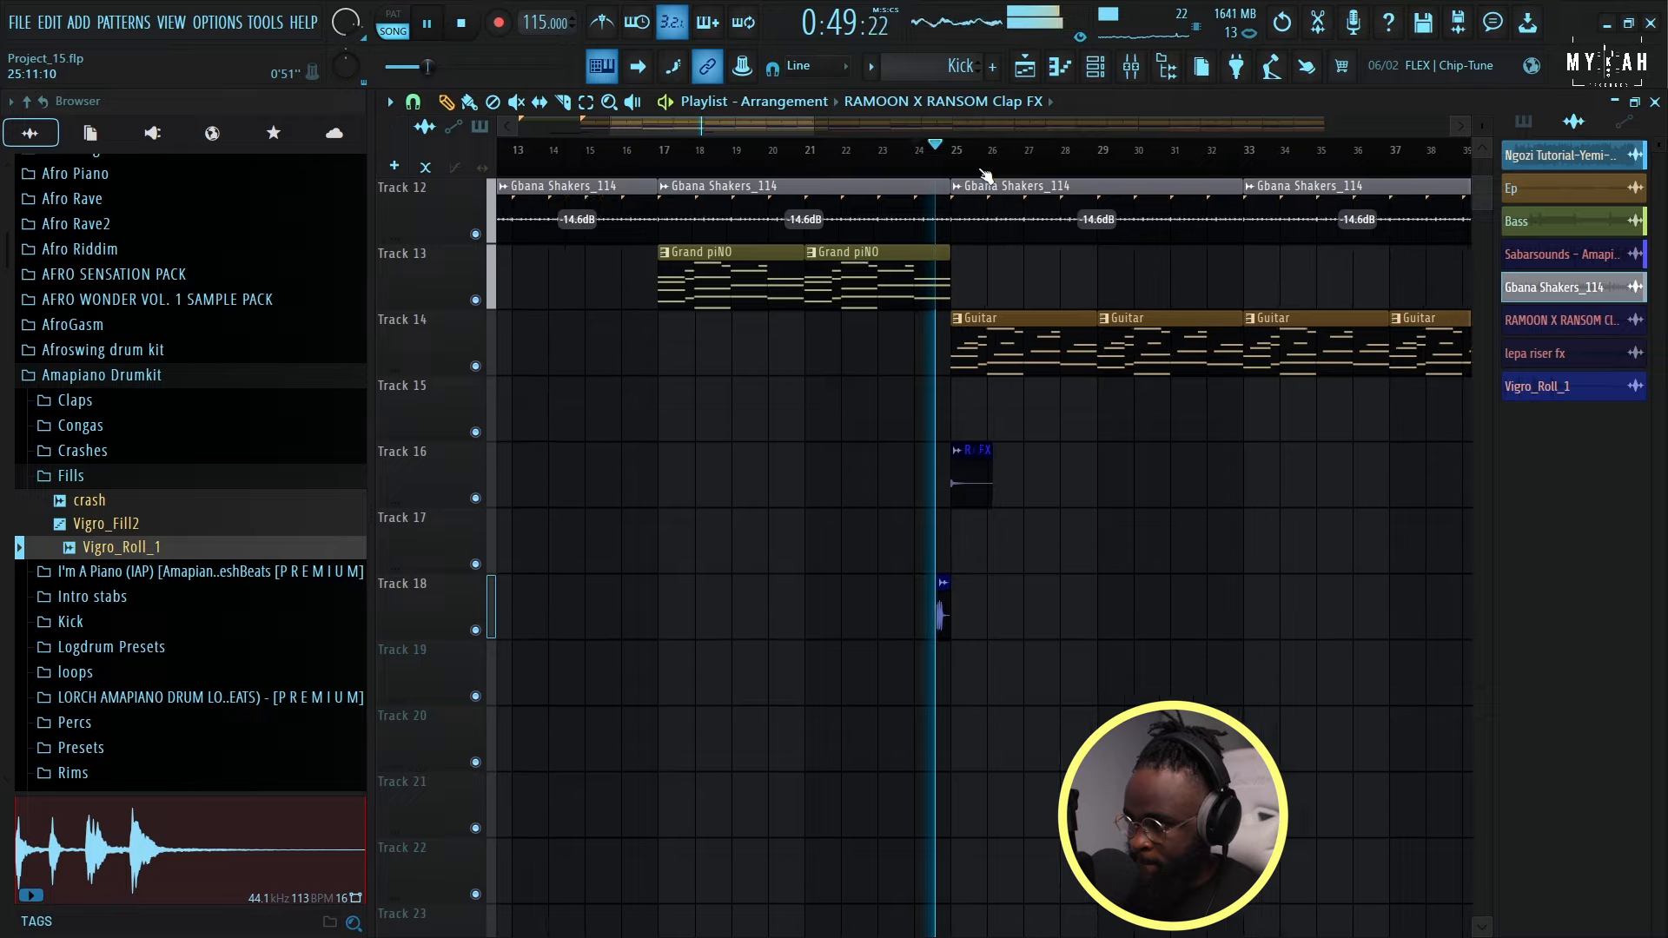